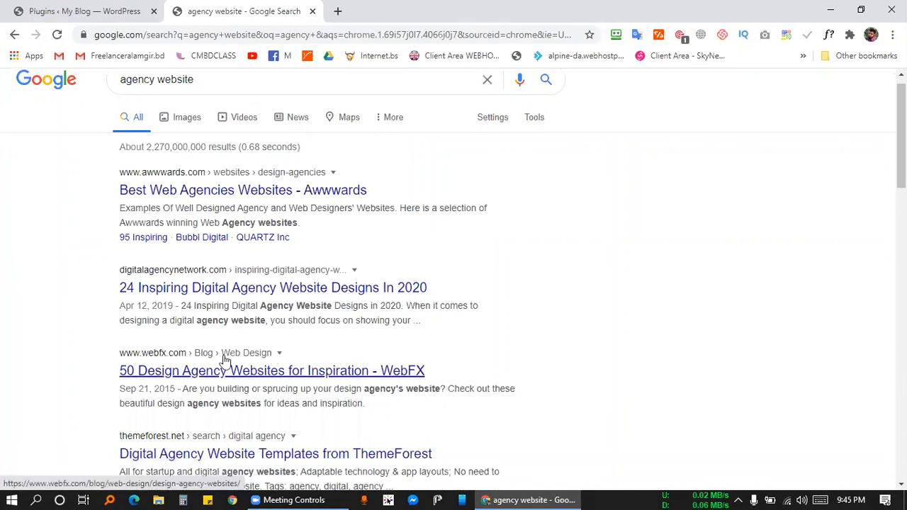
Load ultimateelementor.com in place of the agency website search results, using the address saved in the clipboard history
{"action": "left_click", "coordinate": [231, 39]}
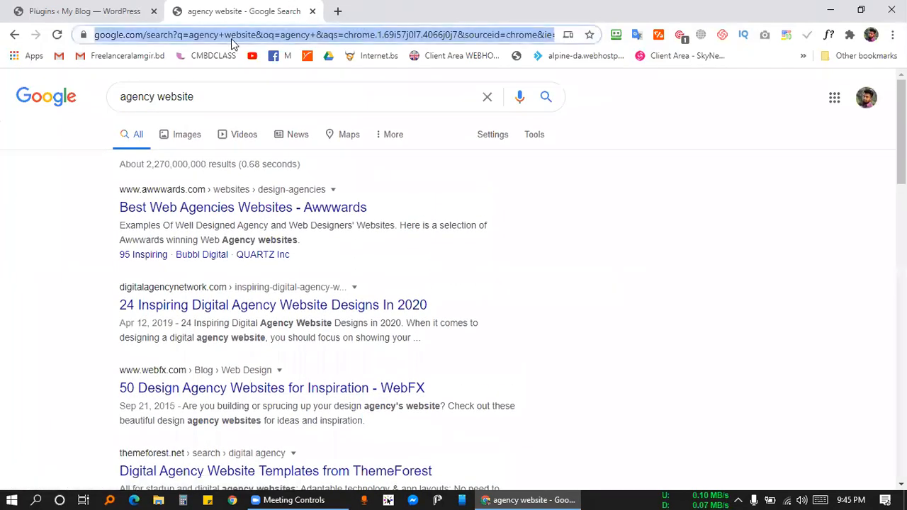
{"action": "key", "text": "super+v"}
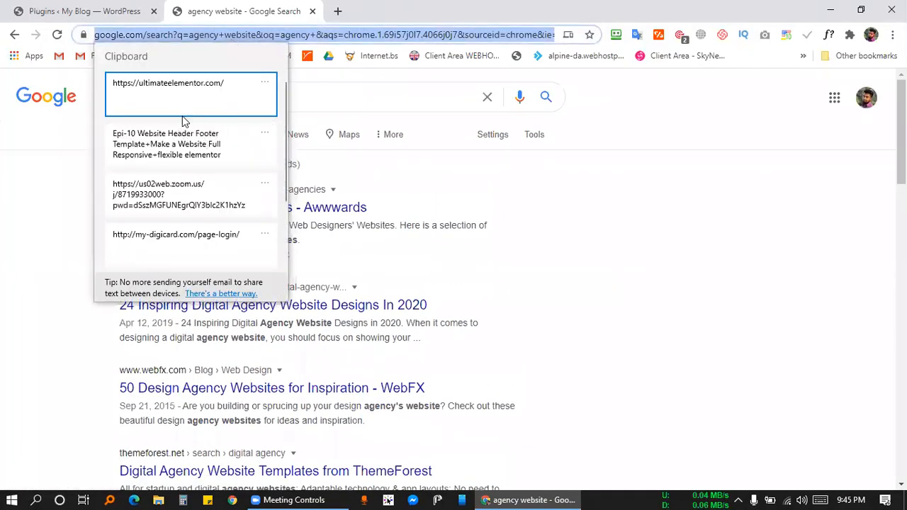
{"action": "left_click", "coordinate": [179, 94]}
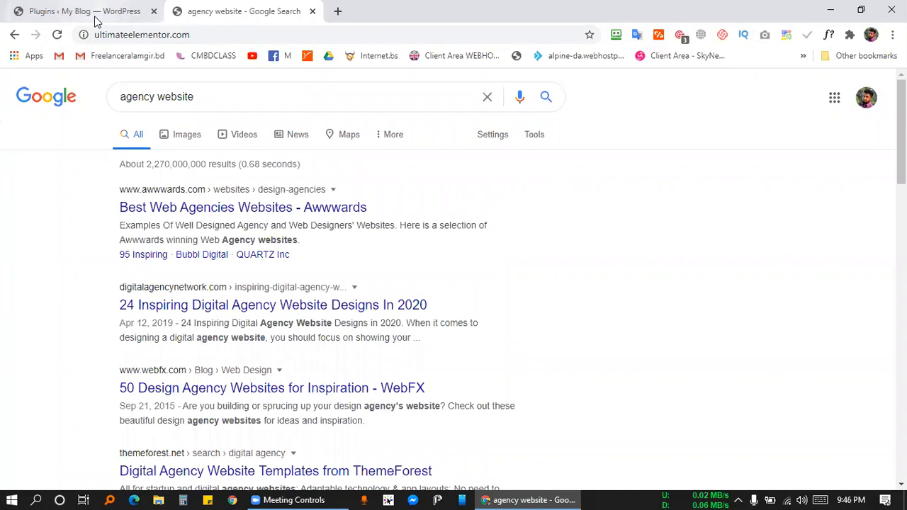
Open the plugin upload form on the WordPress site's Add Plugins page
{"action": "key", "text": "ctrl+shift+Tab"}
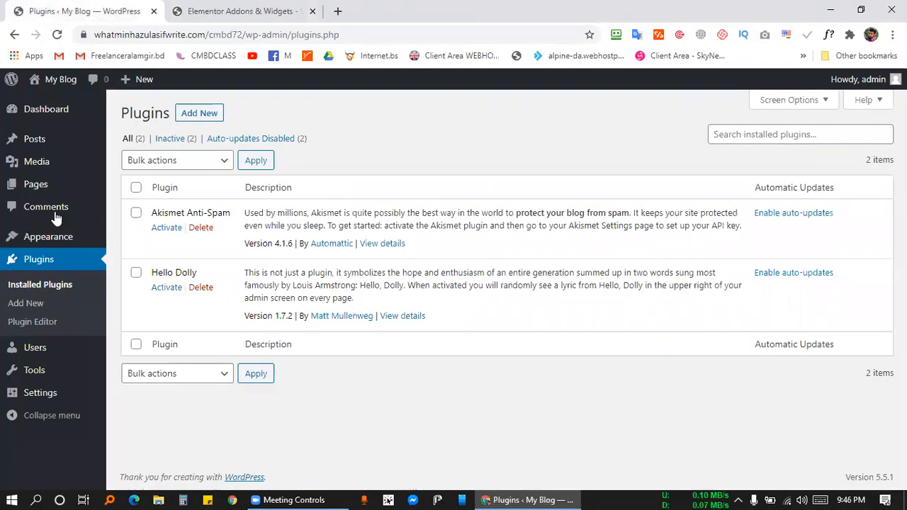
{"action": "left_click", "coordinate": [186, 108]}
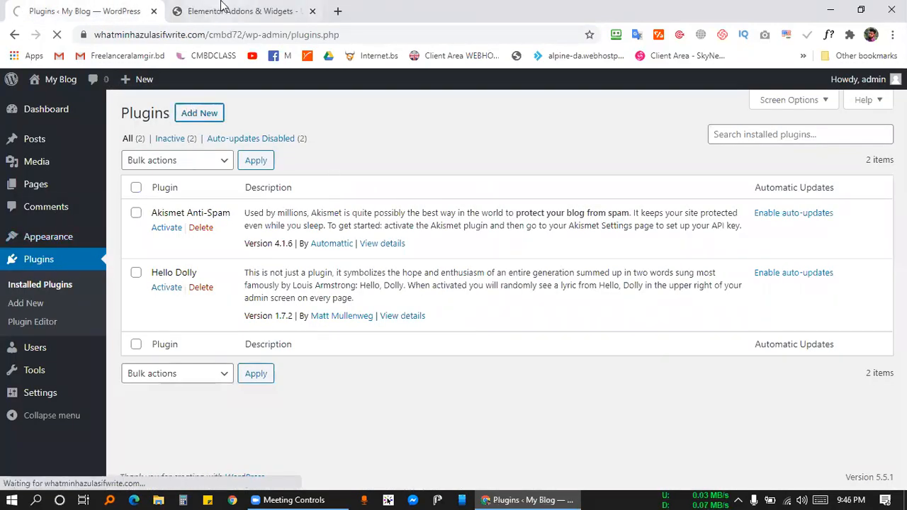
{"action": "key", "text": "ctrl+Tab"}
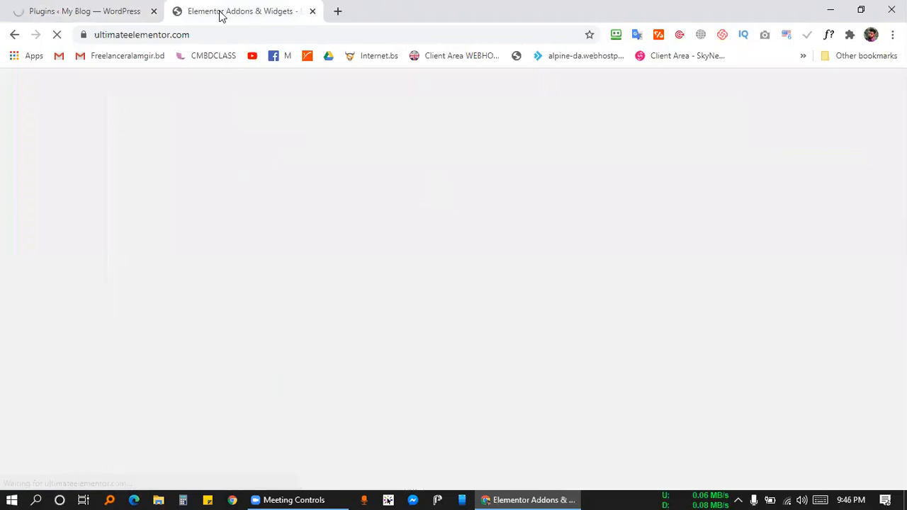
{"action": "left_click", "coordinate": [114, 11]}
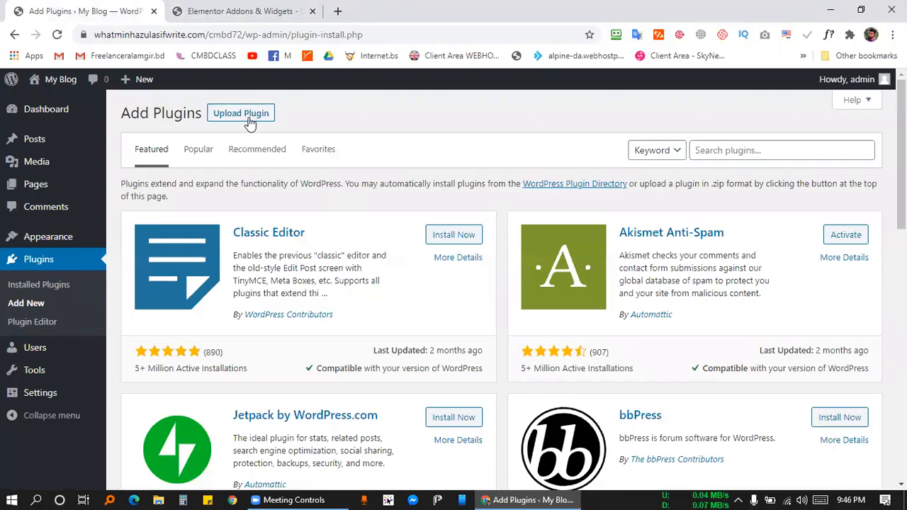
{"action": "left_click", "coordinate": [244, 115]}
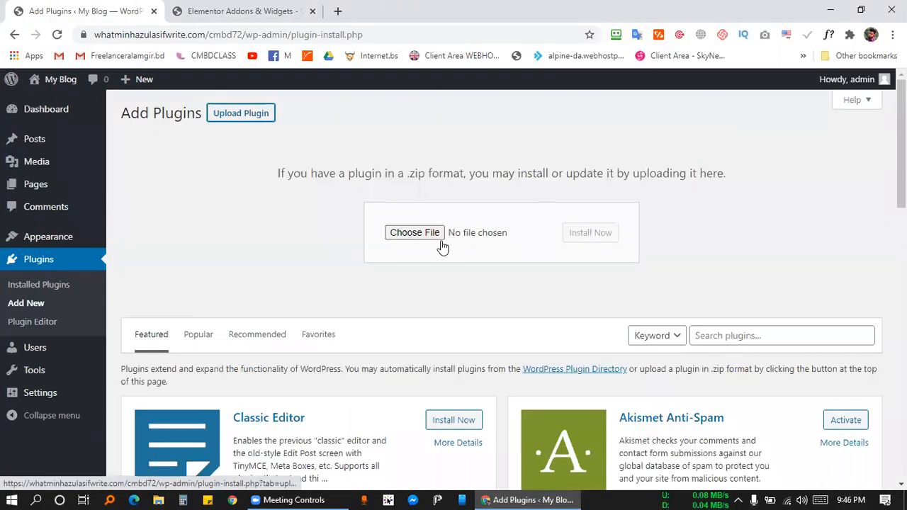
Choose a plugin file to upload, browsing drive D: through Freelancing&Job and CodemanBD to the All CMBD Paid file folder
{"action": "left_click", "coordinate": [415, 234]}
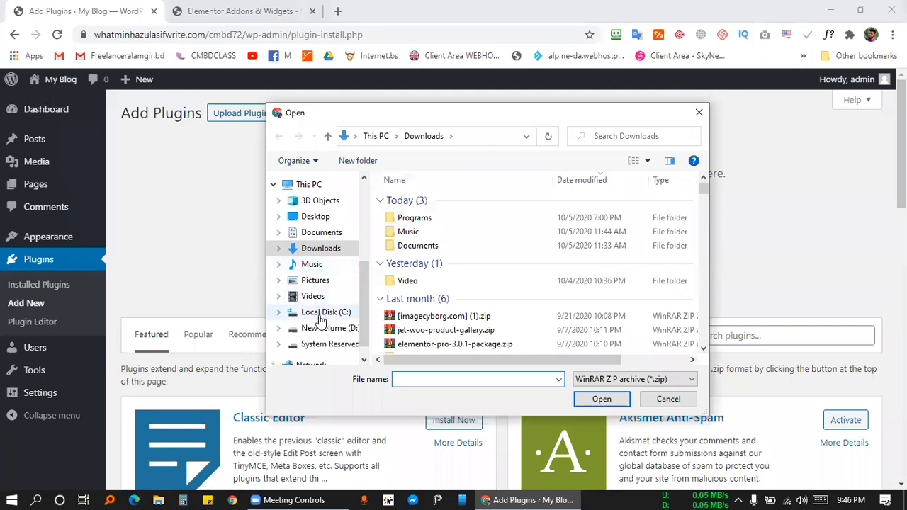
{"action": "scroll", "coordinate": [411, 312], "scroll_direction": "down", "scroll_amount": 4}
{"action": "scroll", "coordinate": [428, 317], "scroll_direction": "up", "scroll_amount": 2}
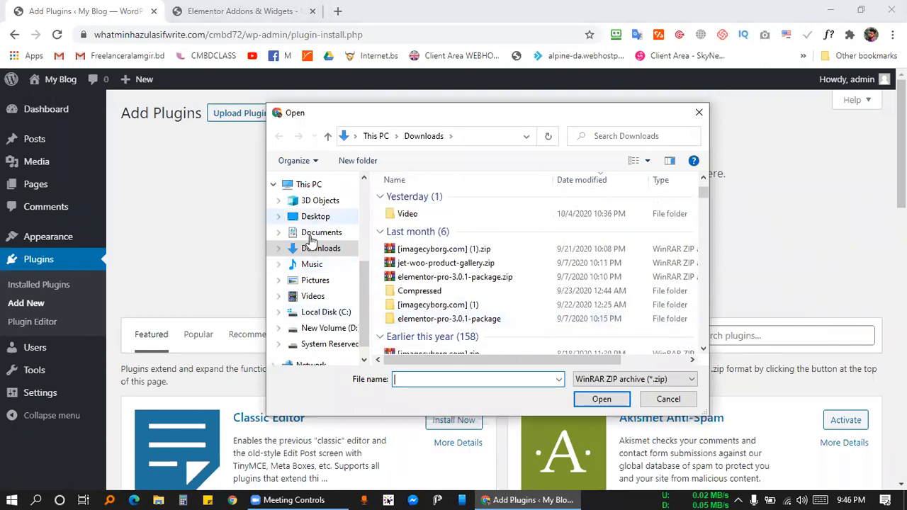
{"action": "left_click", "coordinate": [326, 330]}
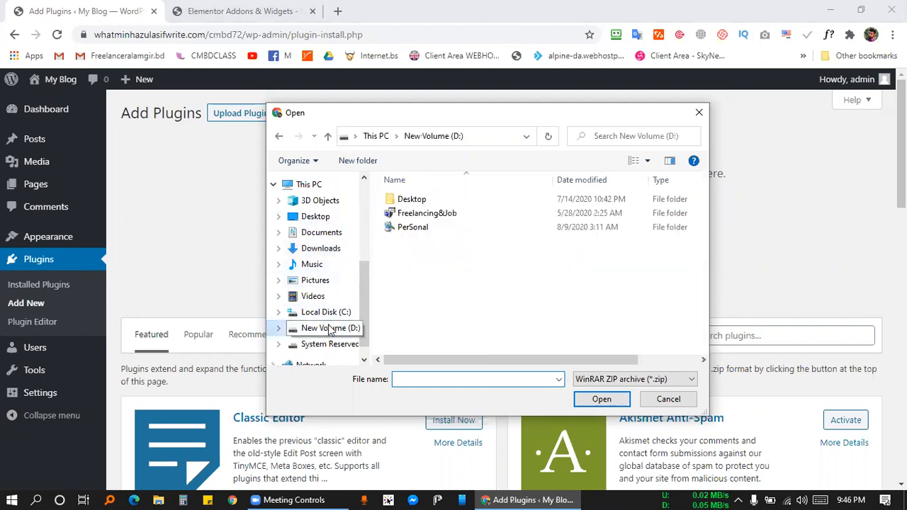
{"action": "double_click", "coordinate": [428, 214]}
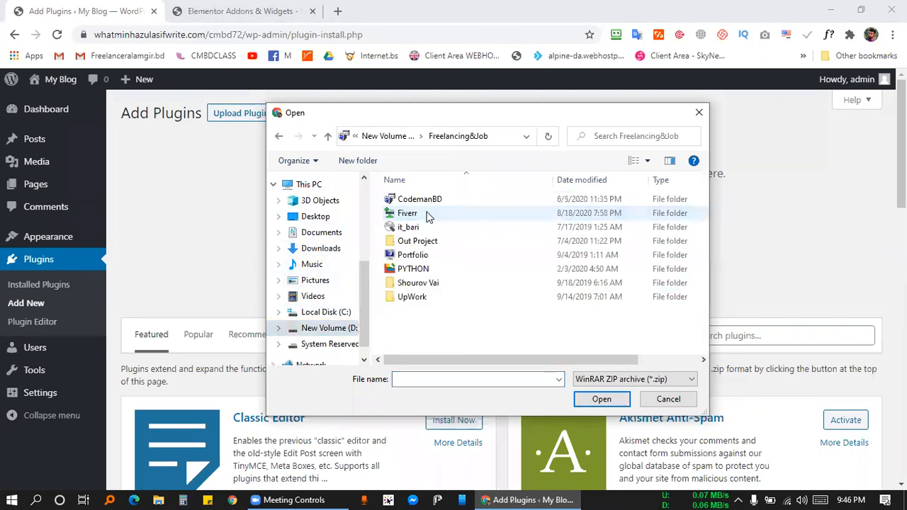
{"action": "double_click", "coordinate": [401, 201]}
{"action": "double_click", "coordinate": [422, 213]}
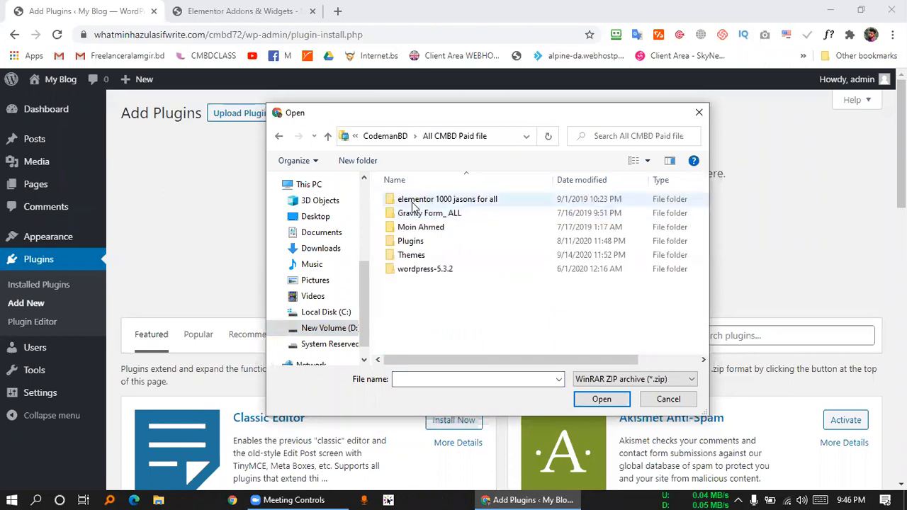
{"action": "double_click", "coordinate": [412, 201]}
{"action": "scroll", "coordinate": [423, 297], "scroll_direction": "down", "scroll_amount": 3}
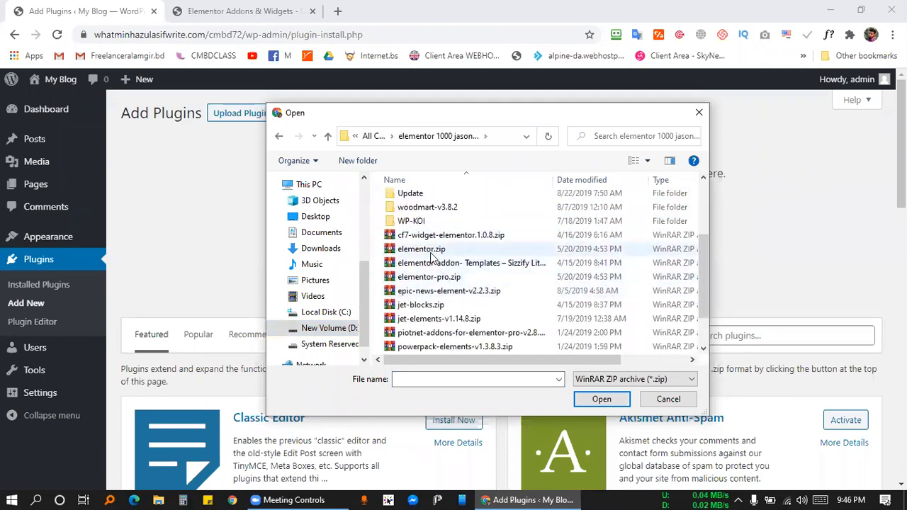
{"action": "scroll", "coordinate": [430, 312], "scroll_direction": "down", "scroll_amount": 1}
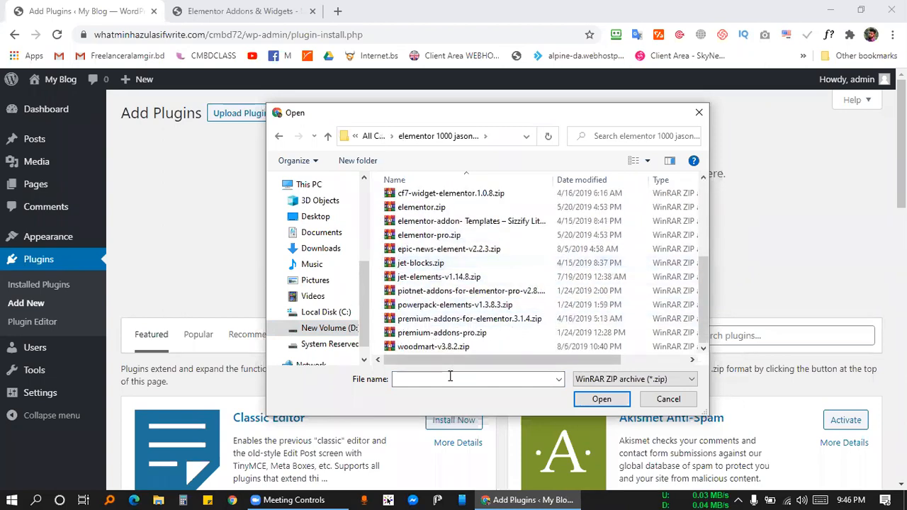
{"action": "scroll", "coordinate": [456, 286], "scroll_direction": "up", "scroll_amount": 1}
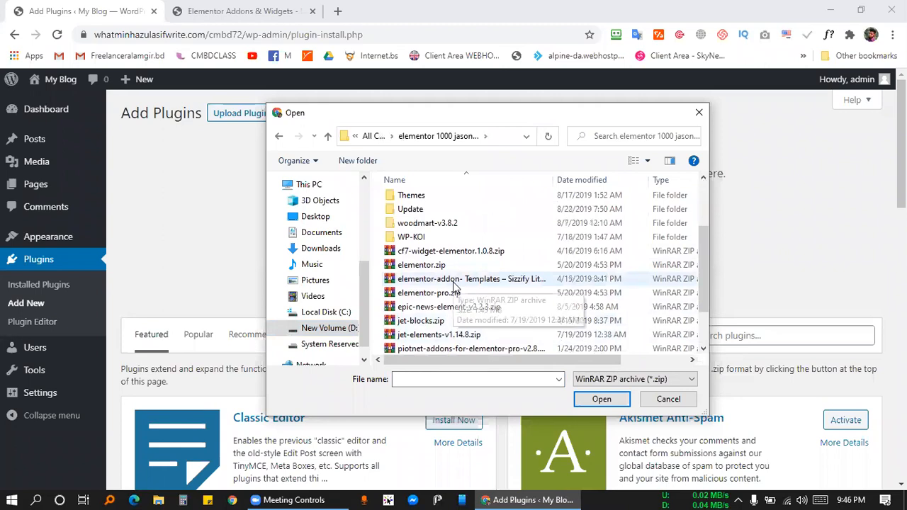
{"action": "scroll", "coordinate": [453, 287], "scroll_direction": "up", "scroll_amount": 2}
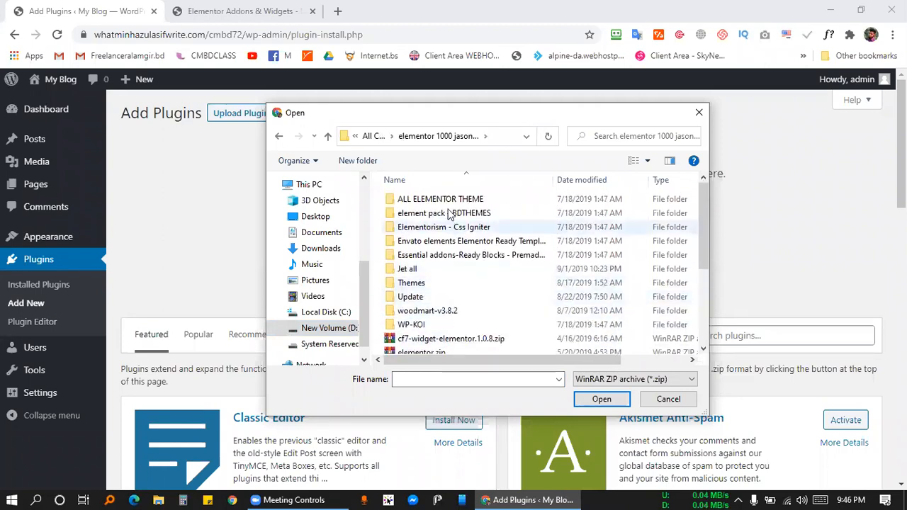
{"action": "left_click", "coordinate": [376, 136]}
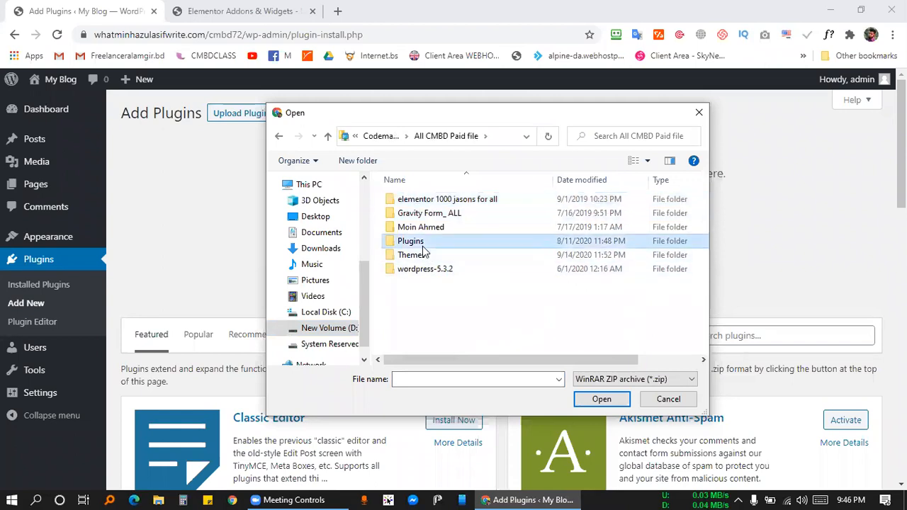
Browse into the Plugins folder and through its nested elementor 1000 jasons for all folders
{"action": "double_click", "coordinate": [413, 242]}
{"action": "scroll", "coordinate": [462, 309], "scroll_direction": "down", "scroll_amount": 1}
{"action": "scroll", "coordinate": [462, 307], "scroll_direction": "down", "scroll_amount": 5}
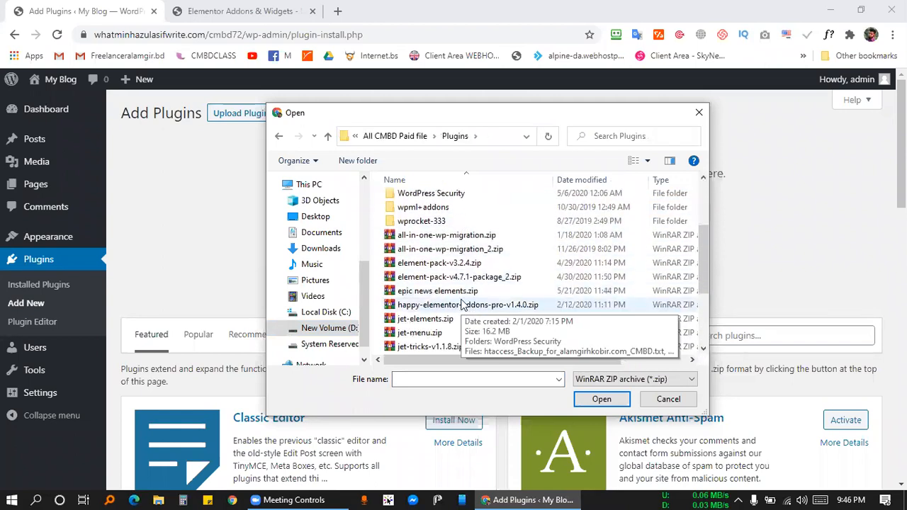
{"action": "scroll", "coordinate": [462, 301], "scroll_direction": "up", "scroll_amount": 5}
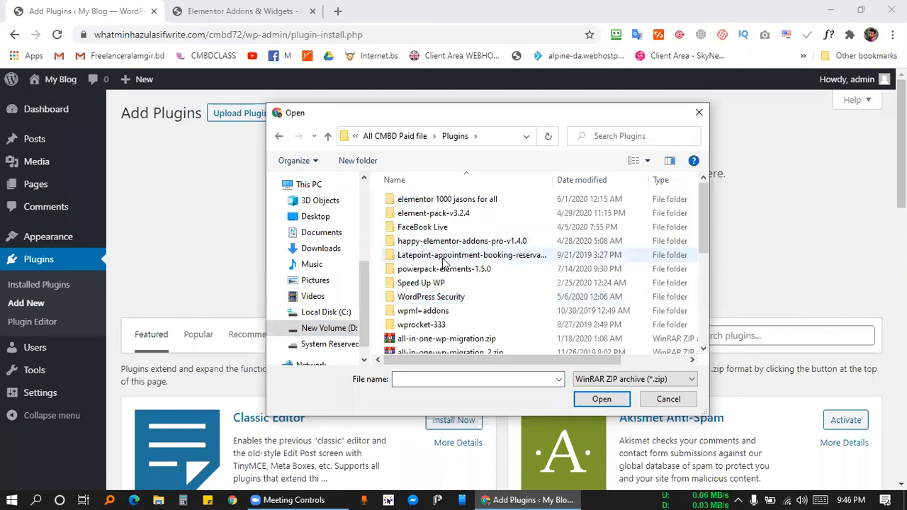
{"action": "double_click", "coordinate": [429, 202]}
{"action": "double_click", "coordinate": [423, 202]}
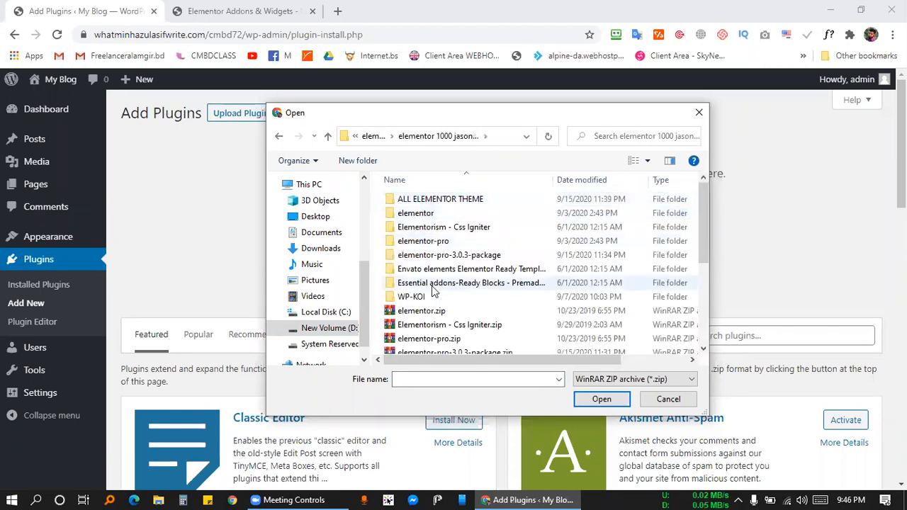
{"action": "scroll", "coordinate": [431, 287], "scroll_direction": "down", "scroll_amount": 1}
{"action": "double_click", "coordinate": [430, 237]}
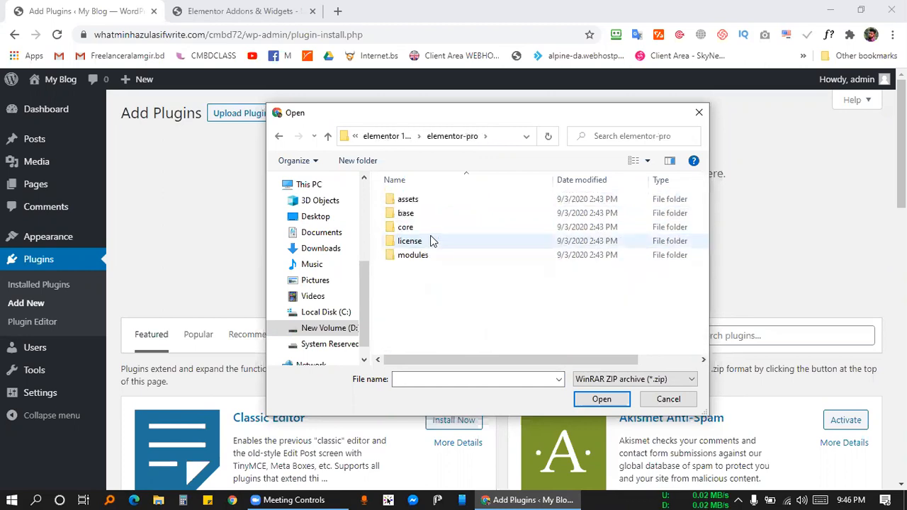
{"action": "left_click", "coordinate": [397, 136]}
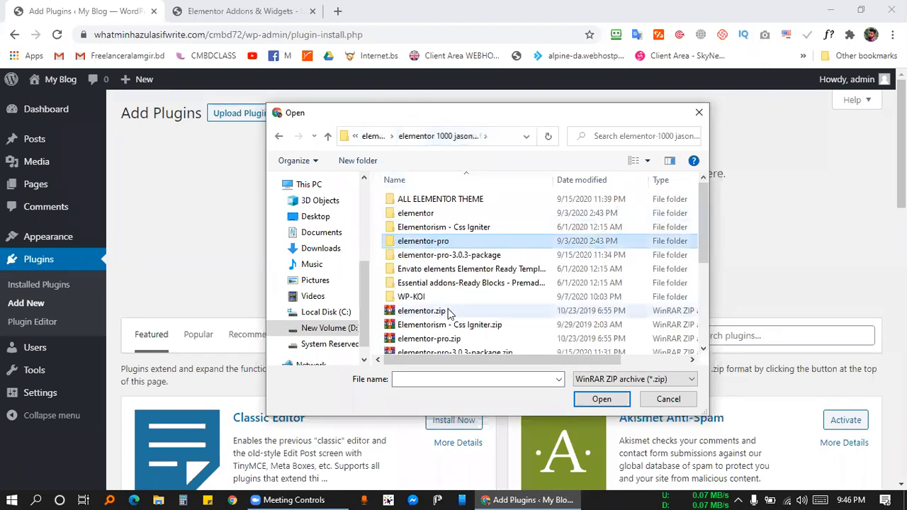
{"action": "scroll", "coordinate": [450, 305], "scroll_direction": "down", "scroll_amount": 1}
{"action": "left_click", "coordinate": [445, 291]}
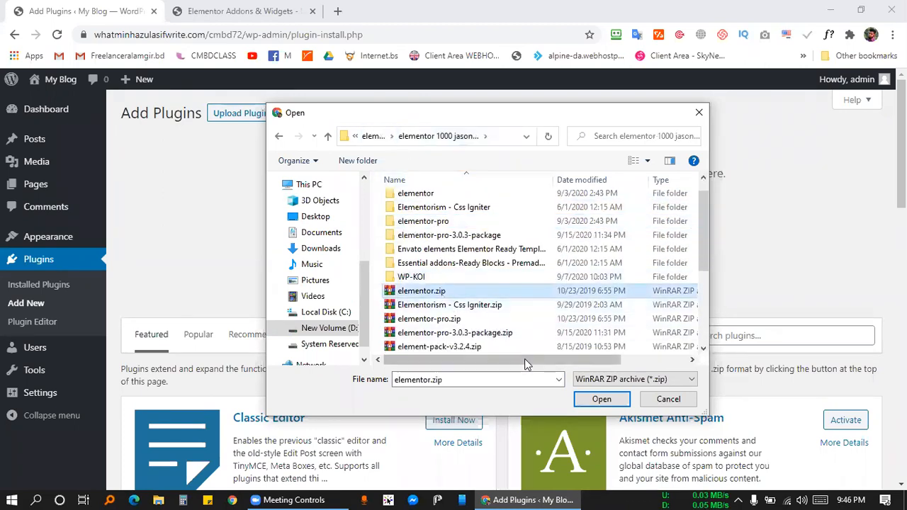
{"action": "scroll", "coordinate": [500, 337], "scroll_direction": "down", "scroll_amount": 1}
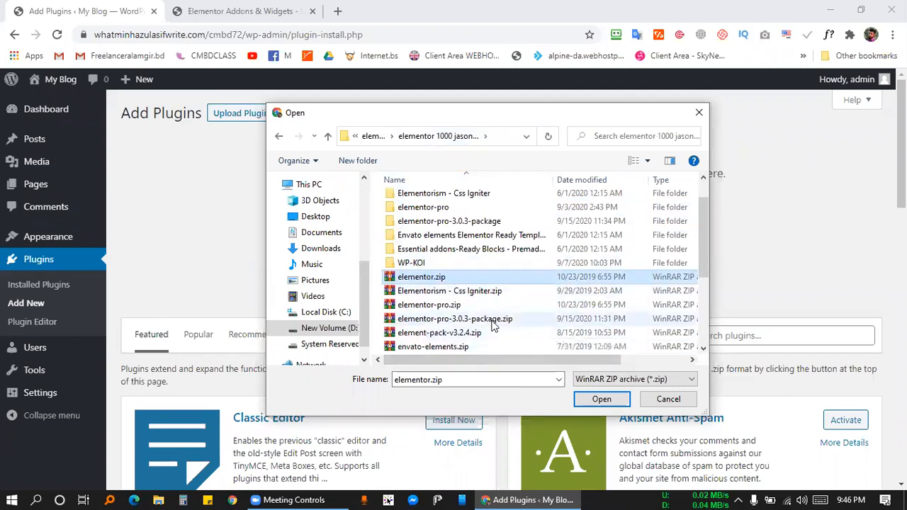
{"action": "left_click", "coordinate": [489, 320]}
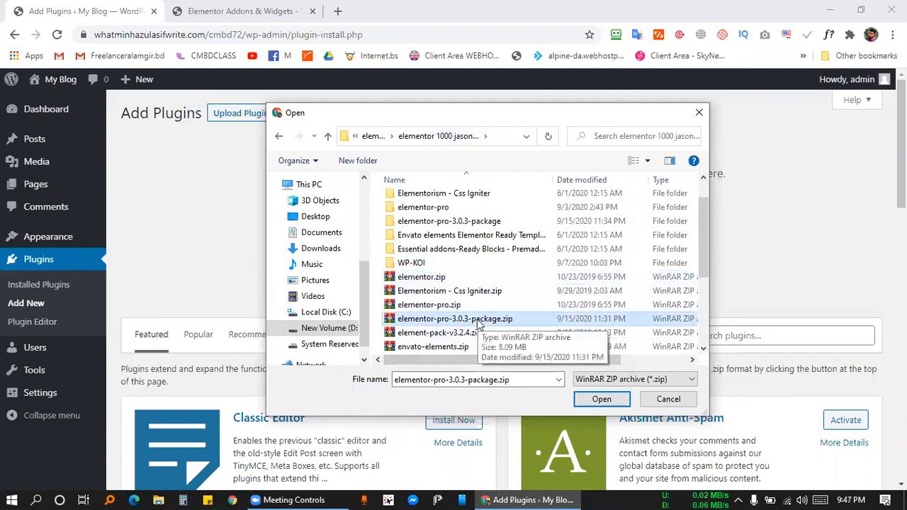
Pick elementor.zip from the elementor-pro-3.0.3-package folder and start installing it as a plugin
{"action": "left_click", "coordinate": [454, 226]}
{"action": "double_click", "coordinate": [454, 226]}
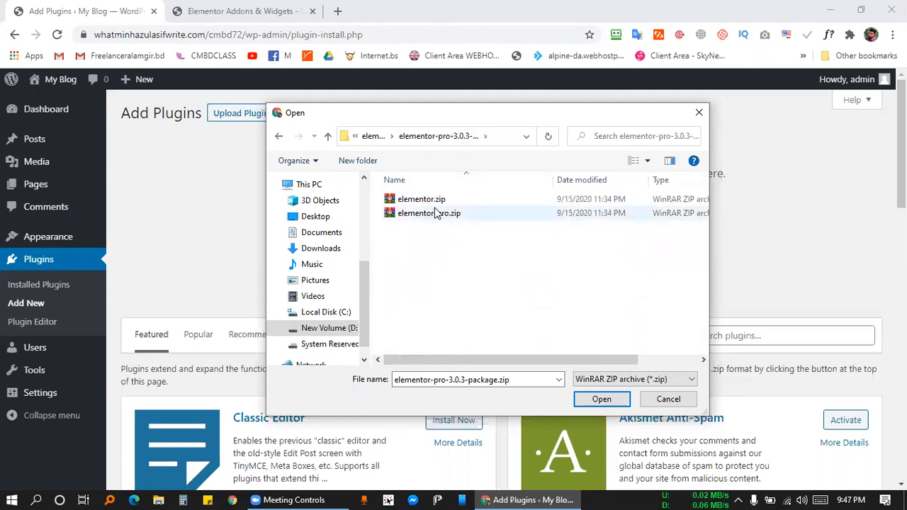
{"action": "left_click", "coordinate": [433, 202]}
{"action": "left_click", "coordinate": [596, 400]}
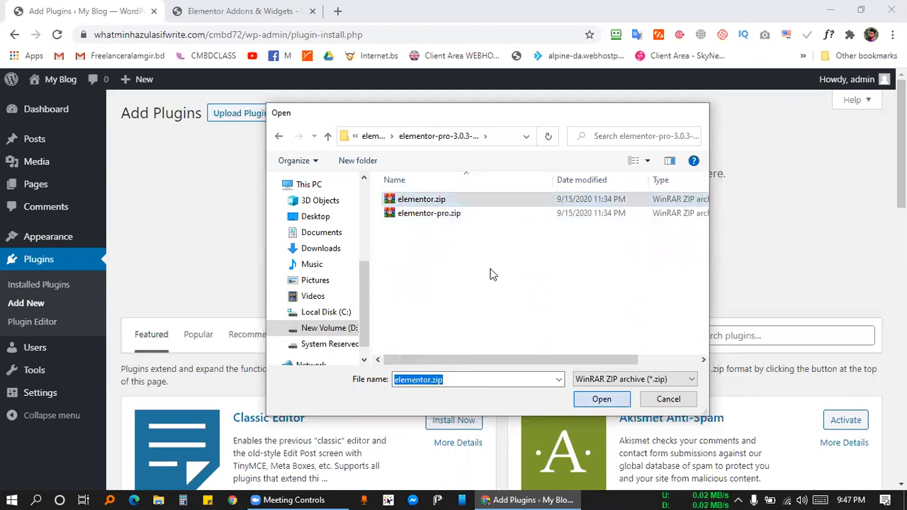
{"action": "left_click", "coordinate": [586, 238]}
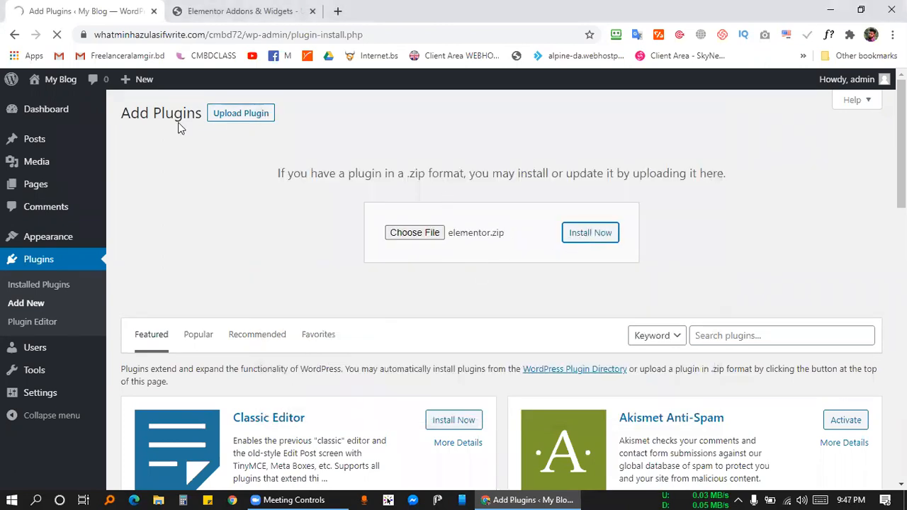
Reload ultimateelementor.com in the other browser tab
{"action": "left_click", "coordinate": [198, 10]}
{"action": "left_click", "coordinate": [202, 33]}
{"action": "left_click", "coordinate": [202, 34]}
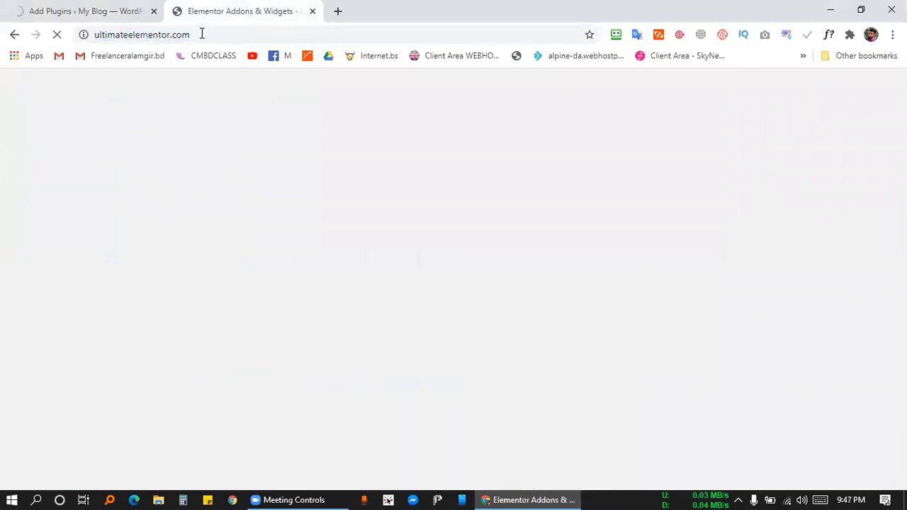
{"action": "left_click", "coordinate": [198, 34]}
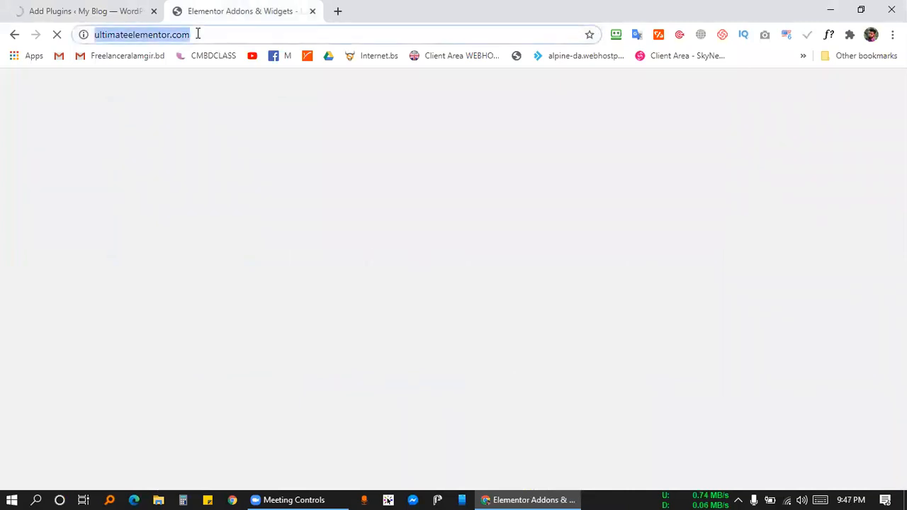
{"action": "key", "text": "Return"}
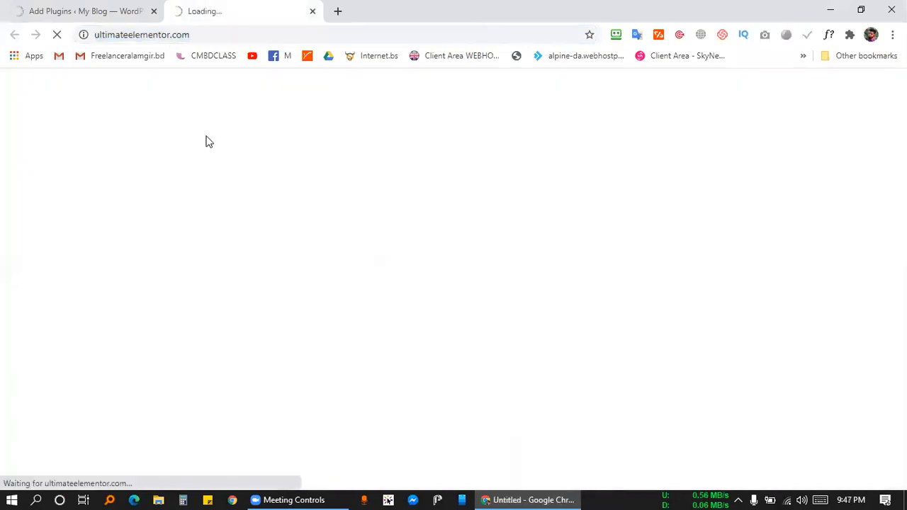
Check the upload progress of elementor.zip on the Add Plugins page
{"action": "left_click", "coordinate": [90, 8]}
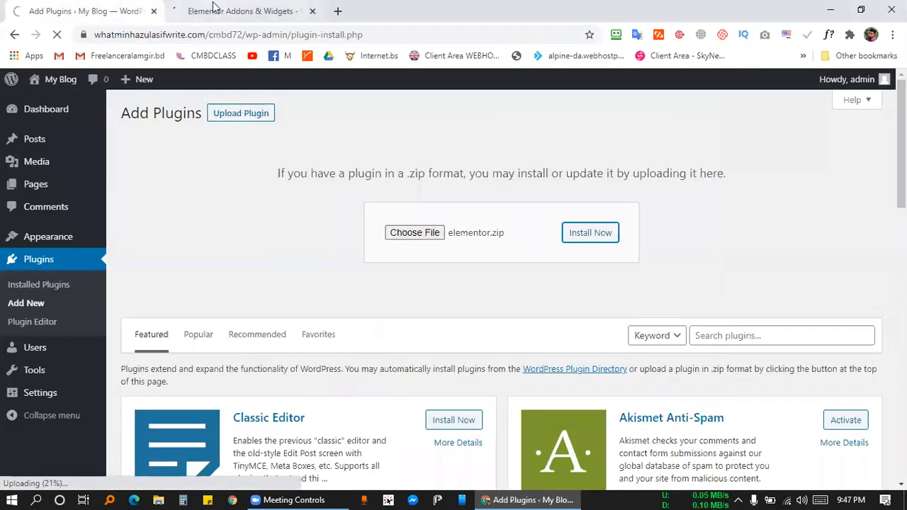
{"action": "left_click", "coordinate": [213, 10]}
{"action": "left_click", "coordinate": [66, 5]}
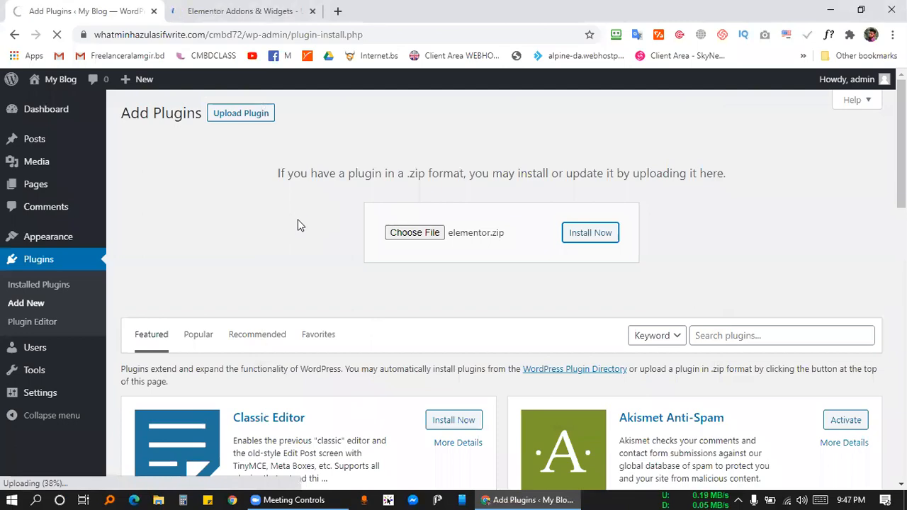
{"action": "key", "text": "Print"}
{"action": "left_click_drag", "start_coordinate": [0, 435], "coordinate": [319, 506]}
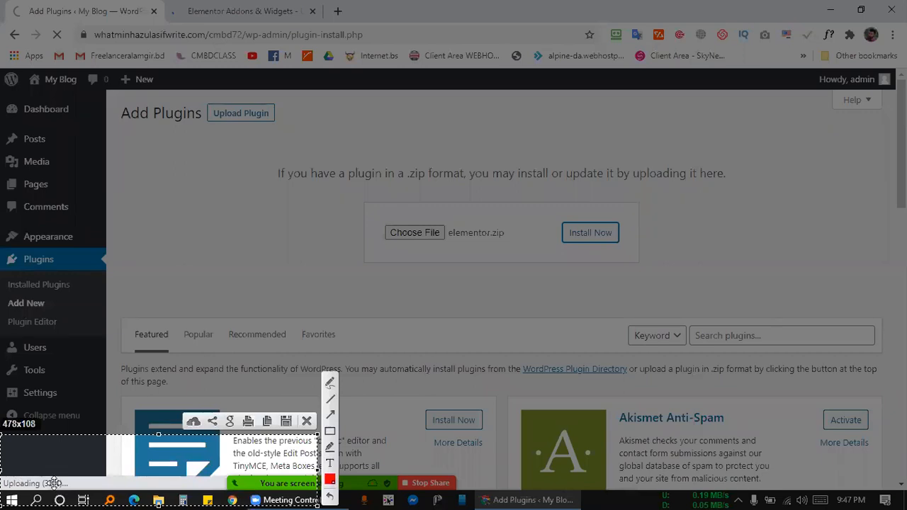
{"action": "left_click", "coordinate": [306, 422]}
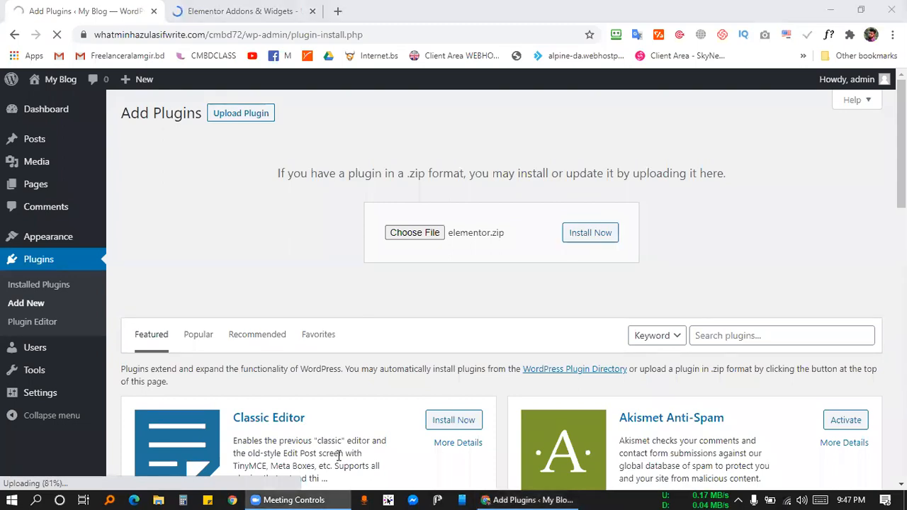
Look over the header and opening section of the Ultimate Addons for Elementor home page
{"action": "left_click", "coordinate": [255, 6]}
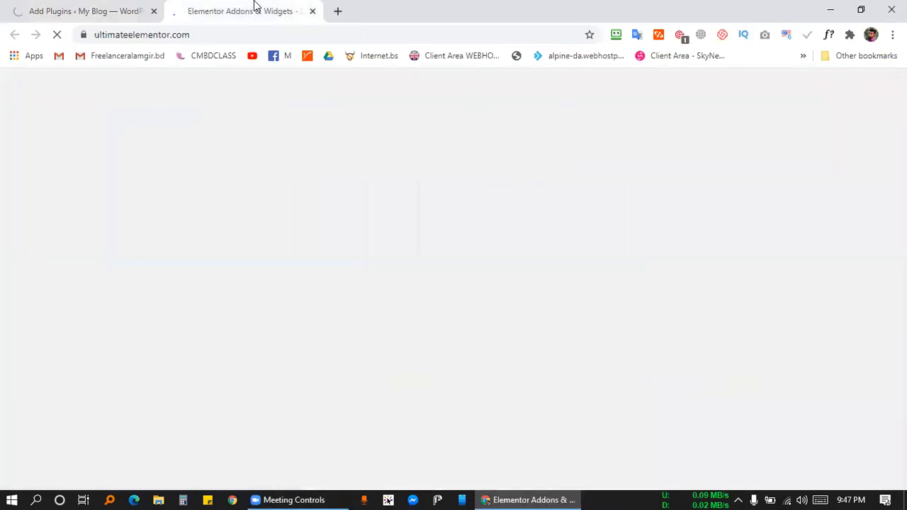
{"action": "scroll", "coordinate": [529, 244], "scroll_direction": "down", "scroll_amount": 10}
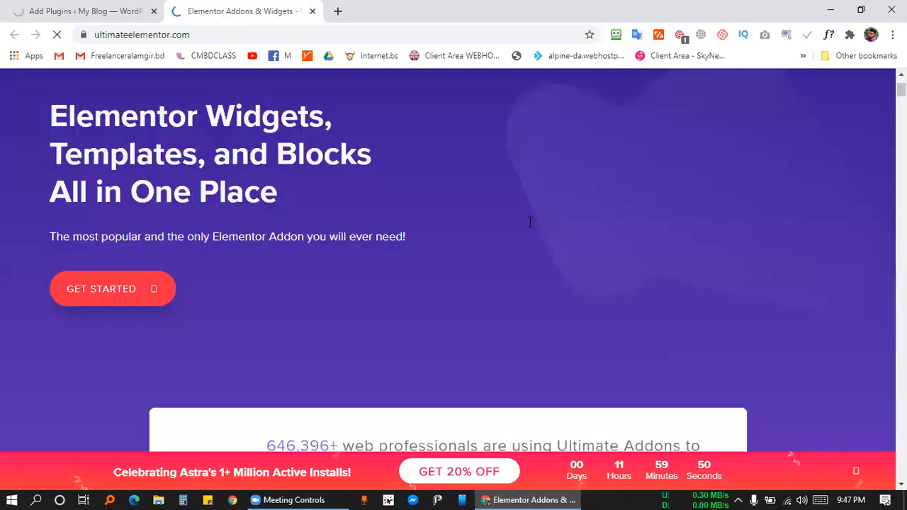
{"action": "scroll", "coordinate": [531, 308], "scroll_direction": "up", "scroll_amount": 15}
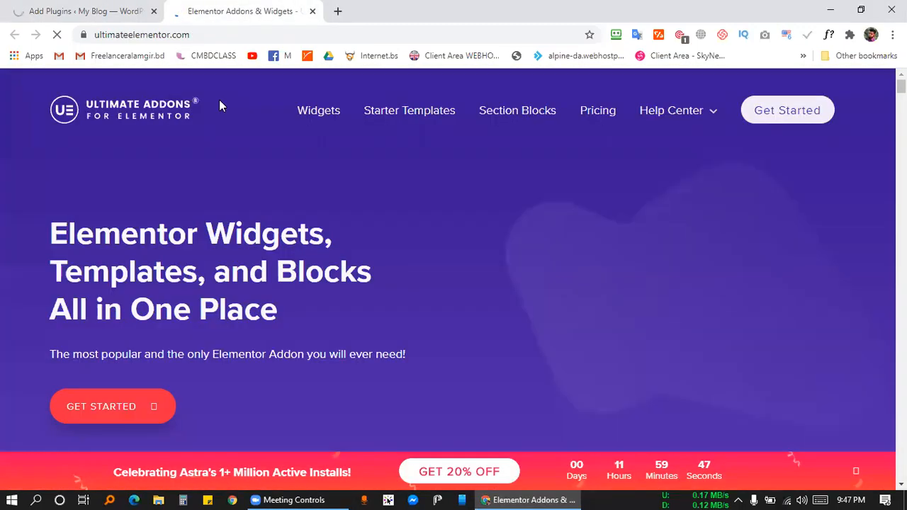
{"action": "scroll", "coordinate": [594, 329], "scroll_direction": "down", "scroll_amount": 2}
{"action": "scroll", "coordinate": [595, 329], "scroll_direction": "up", "scroll_amount": 3}
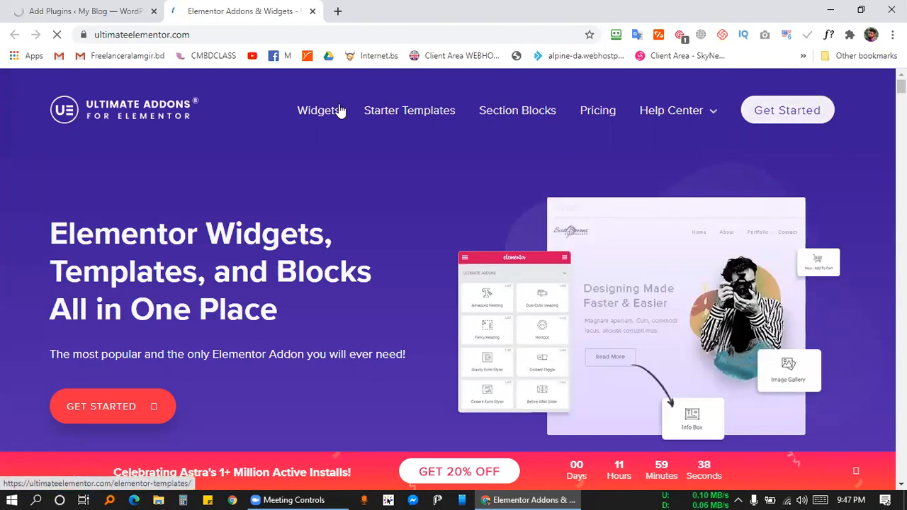
Open the Starter Templates page of the Ultimate Elementor site in a separate browser tab and switch to it
{"action": "right_click", "coordinate": [427, 112]}
{"action": "left_click", "coordinate": [433, 123]}
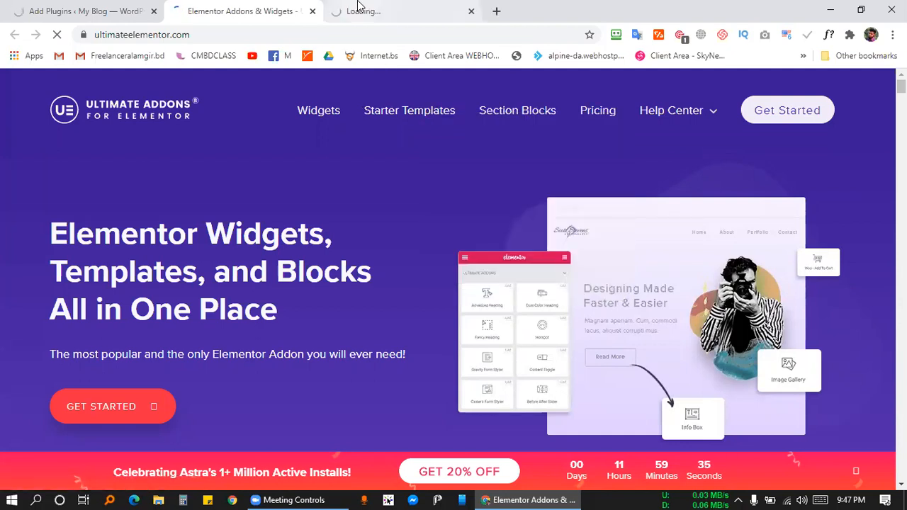
{"action": "left_click", "coordinate": [381, 11]}
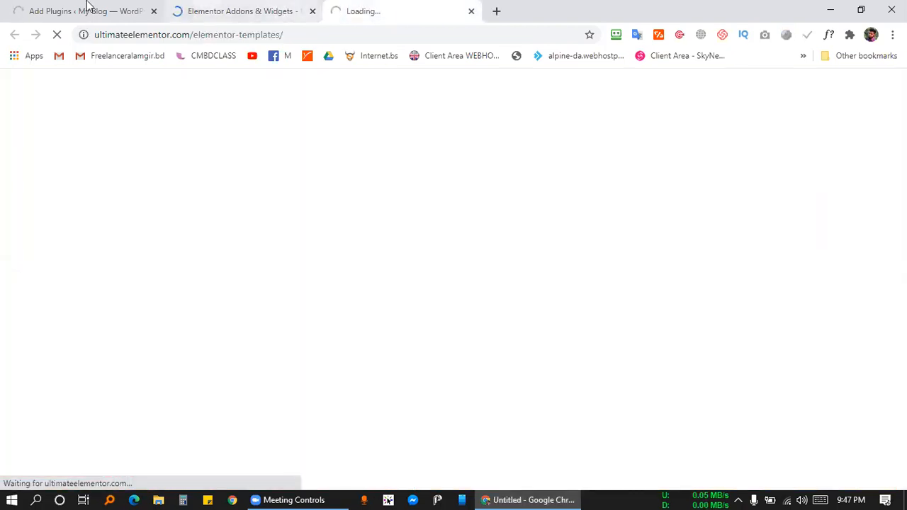
Return to the WordPress plugin upload page and check the installation progress of elementor.zip
{"action": "left_click", "coordinate": [422, 6]}
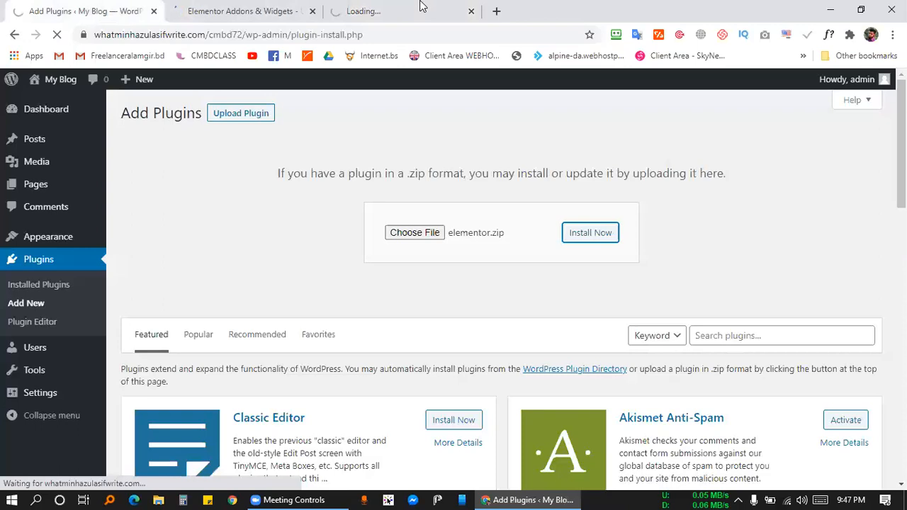
{"action": "left_click", "coordinate": [108, 6]}
{"action": "key", "text": "Return"}
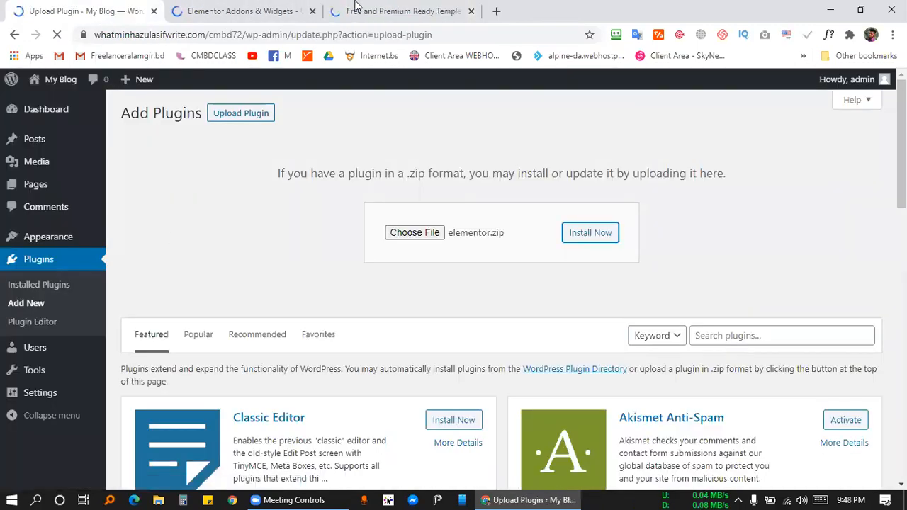
{"action": "left_click", "coordinate": [383, 7]}
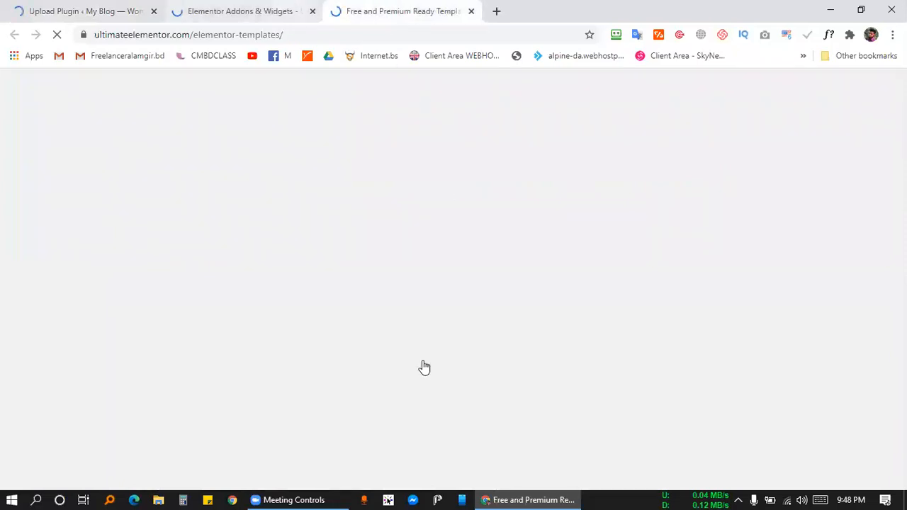
{"action": "left_click", "coordinate": [243, 11]}
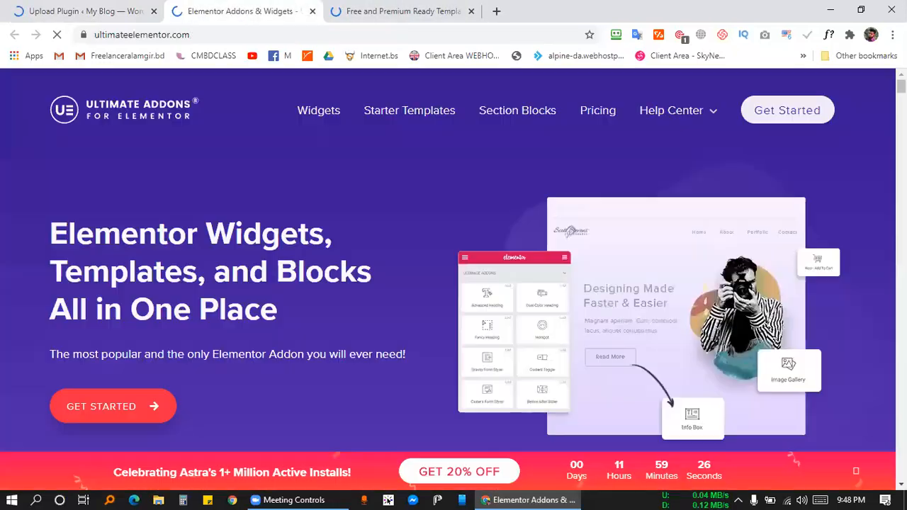
{"action": "left_click", "coordinate": [810, 37]}
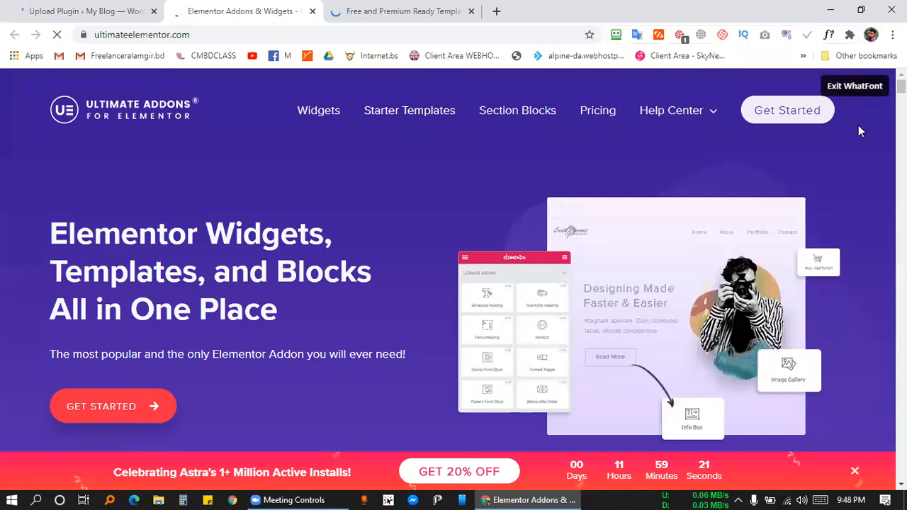
{"action": "left_click", "coordinate": [855, 86]}
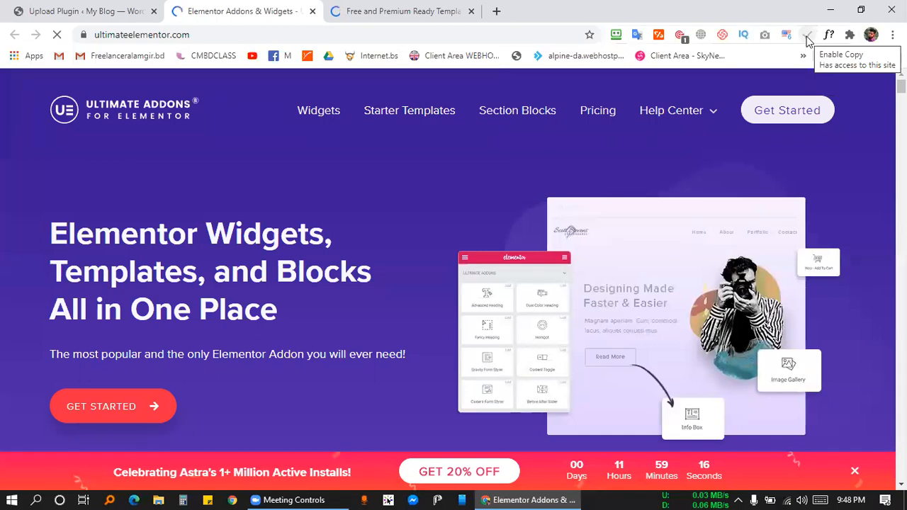
{"action": "left_click", "coordinate": [358, 10]}
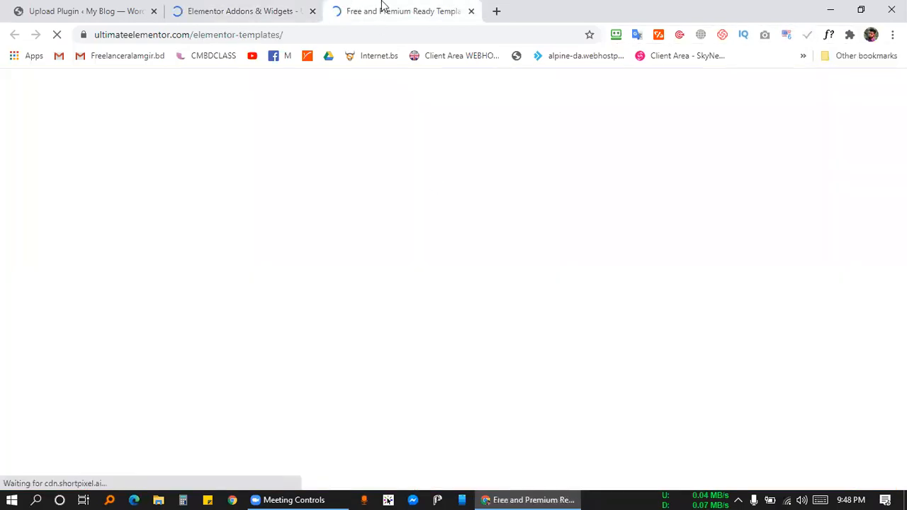
{"action": "left_click", "coordinate": [263, 10]}
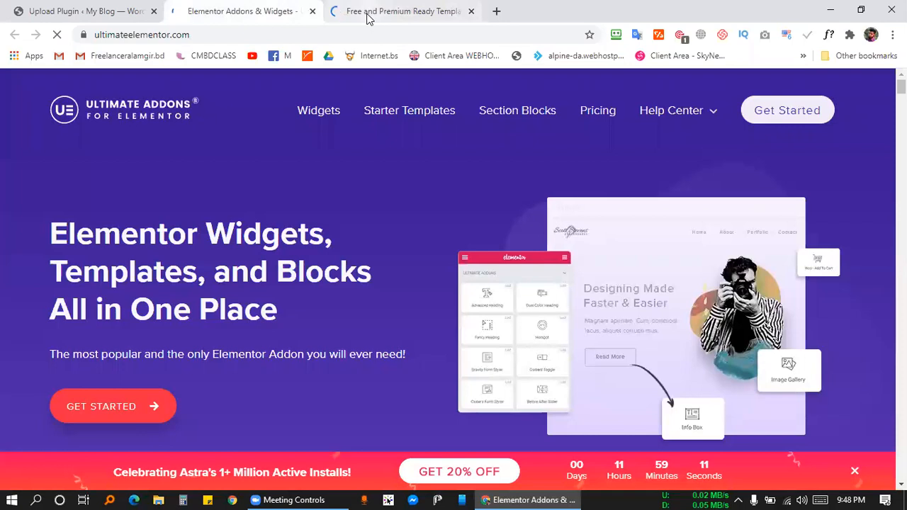
{"action": "left_click", "coordinate": [347, 12]}
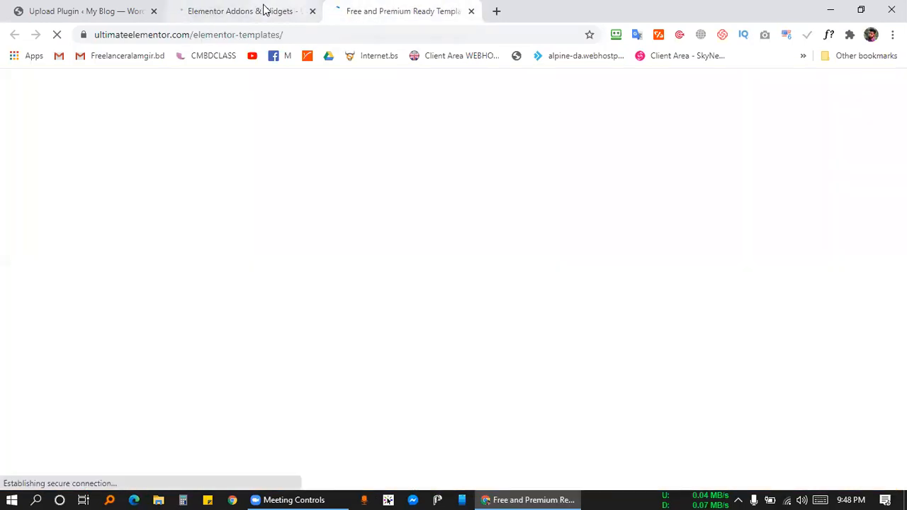
{"action": "left_click", "coordinate": [263, 10]}
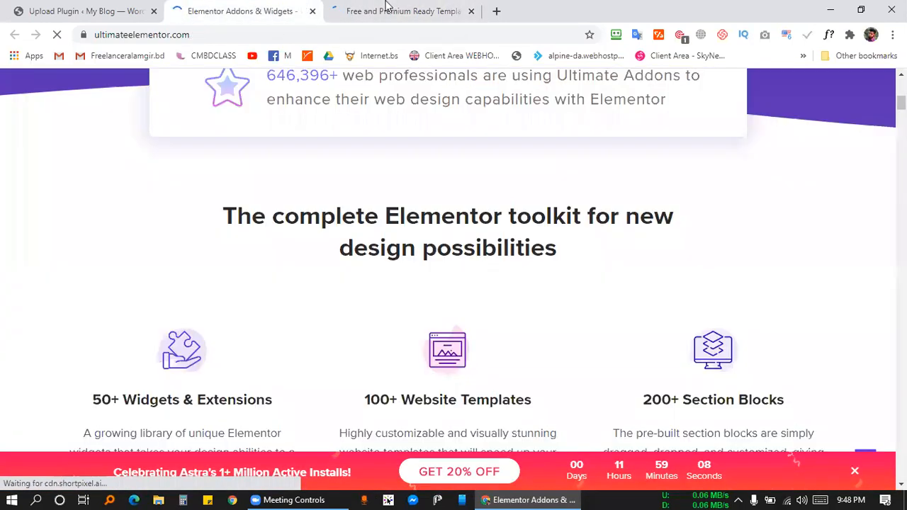
{"action": "left_click", "coordinate": [386, 8]}
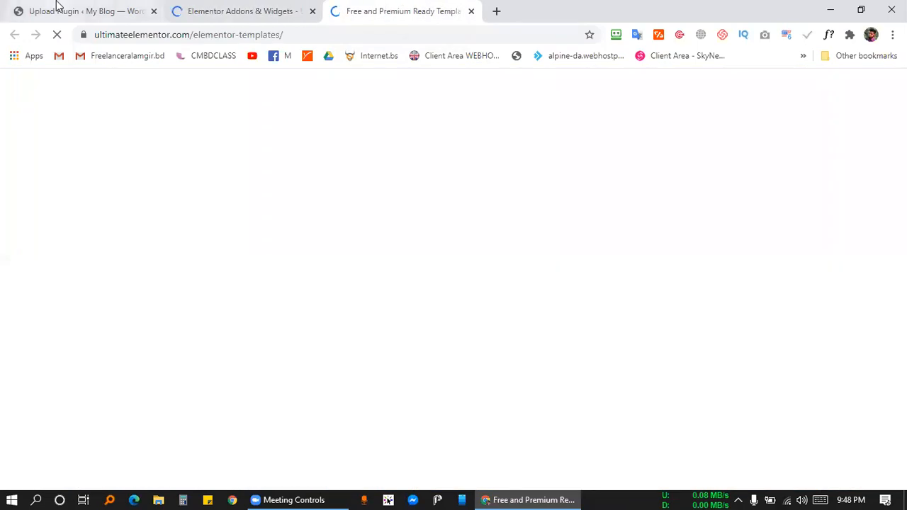
Return to the WordPress plugin installation page and activate the Elementor plugin
{"action": "left_click", "coordinate": [86, 11]}
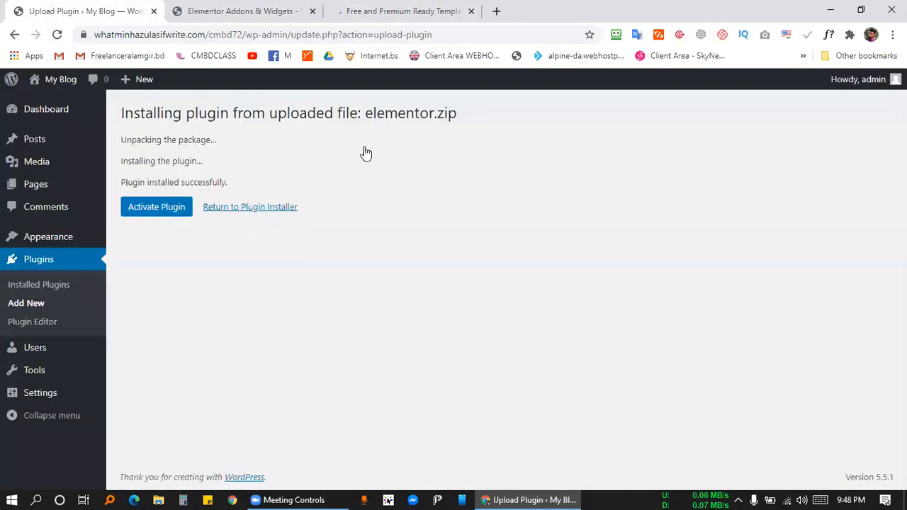
{"action": "left_click", "coordinate": [157, 207]}
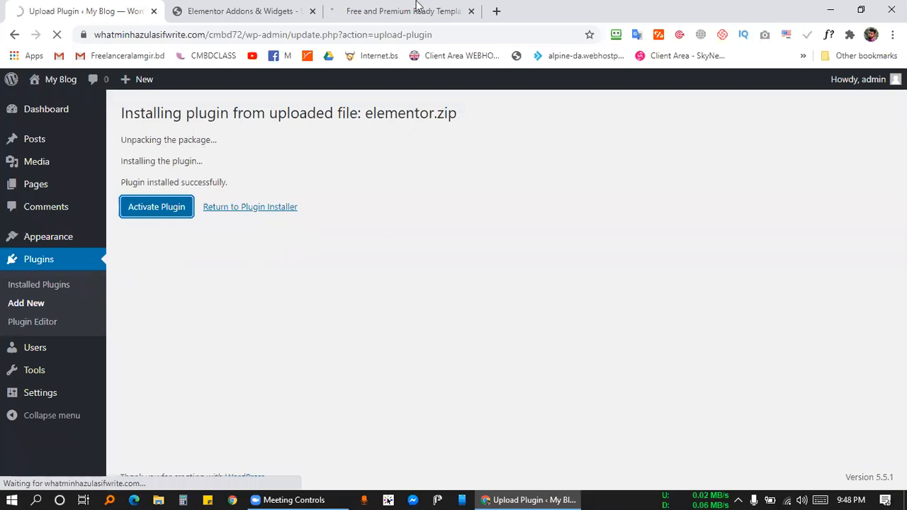
Look through the Ultimate Addons home page and Starter Templates page, including their footers and the site's navigation
{"action": "left_click", "coordinate": [416, 10]}
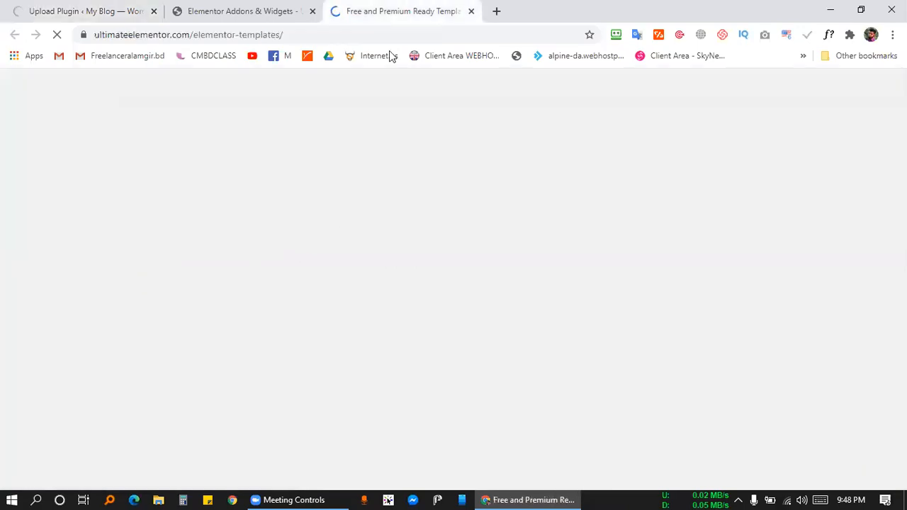
{"action": "left_click", "coordinate": [276, 10]}
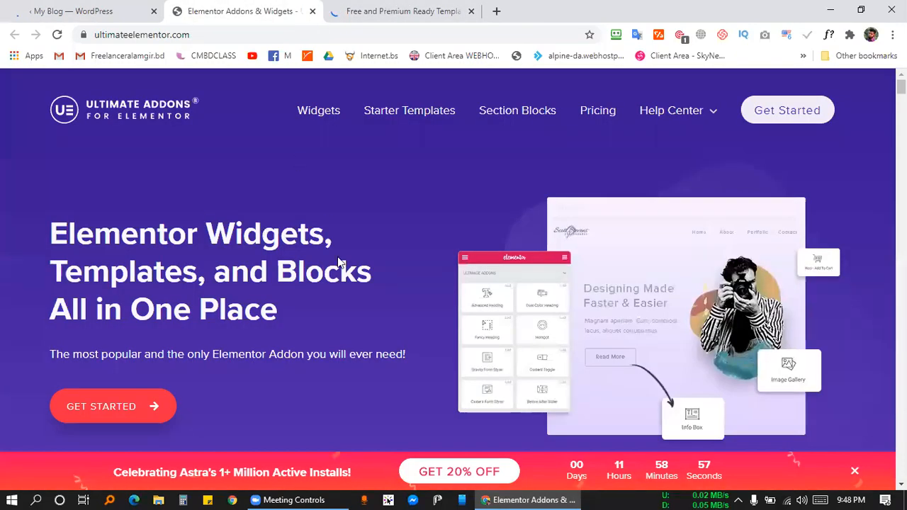
{"action": "key", "text": "ctrl+Tab"}
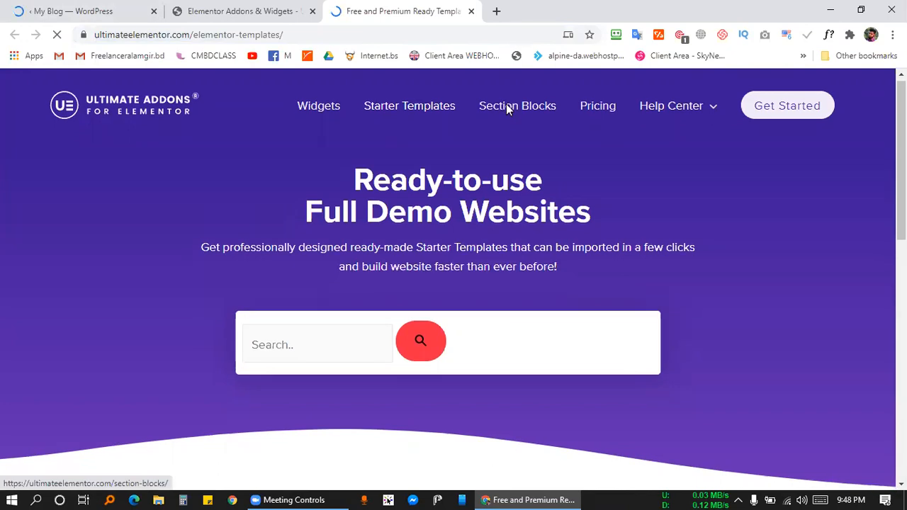
{"action": "scroll", "coordinate": [499, 94], "scroll_direction": "down", "scroll_amount": 15}
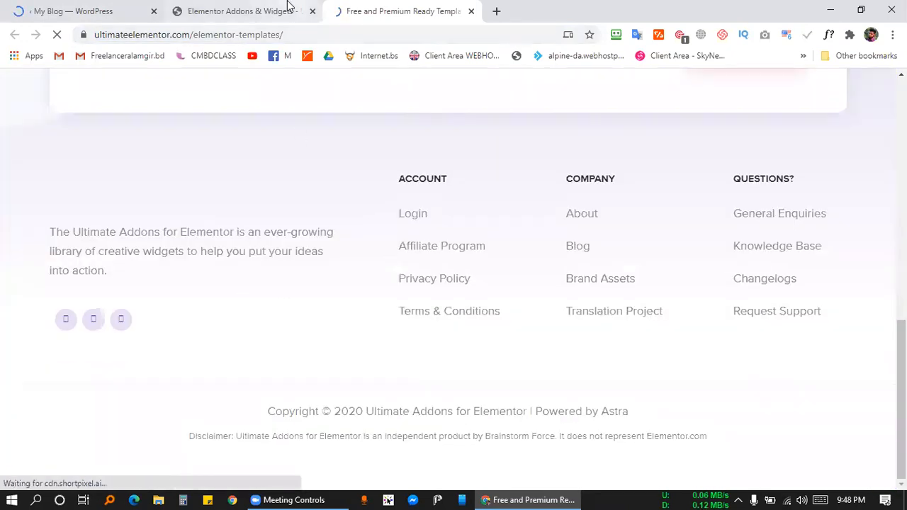
{"action": "left_click", "coordinate": [244, 12]}
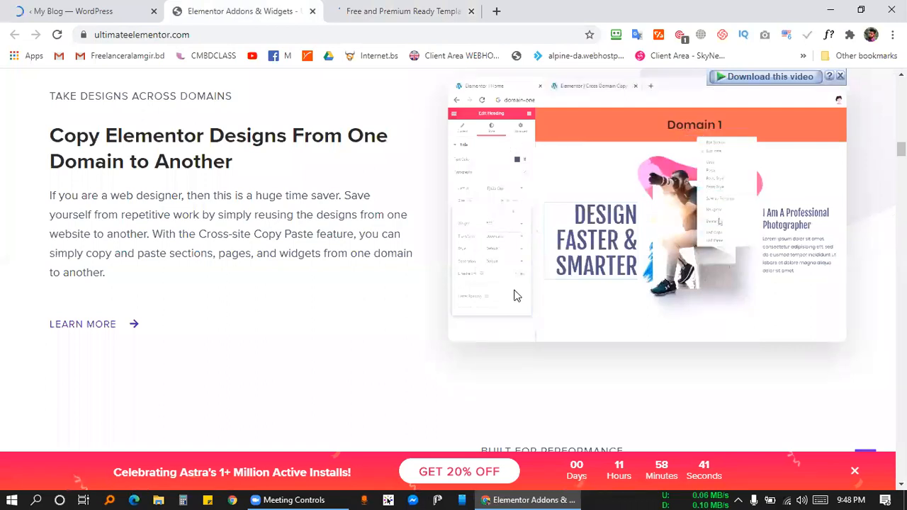
{"action": "scroll", "coordinate": [517, 298], "scroll_direction": "down", "scroll_amount": 15}
{"action": "left_click", "coordinate": [409, 5]}
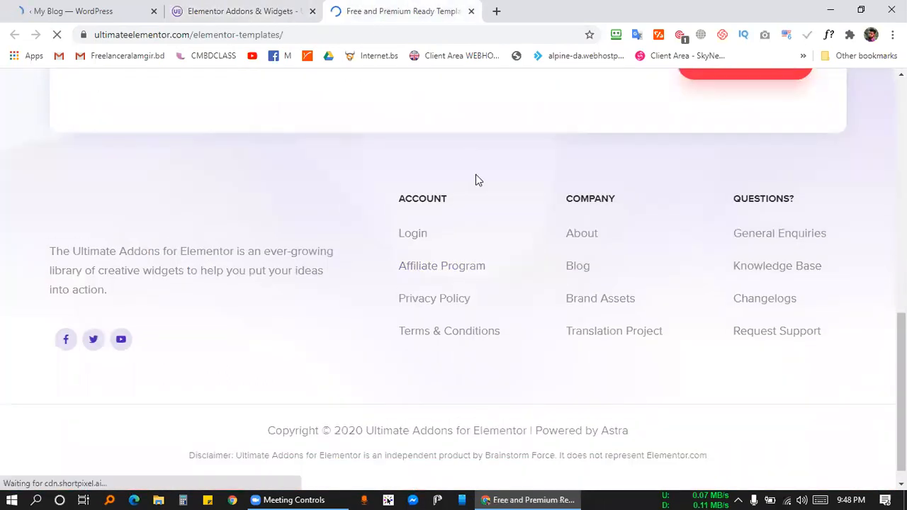
{"action": "scroll", "coordinate": [477, 191], "scroll_direction": "up", "scroll_amount": 2}
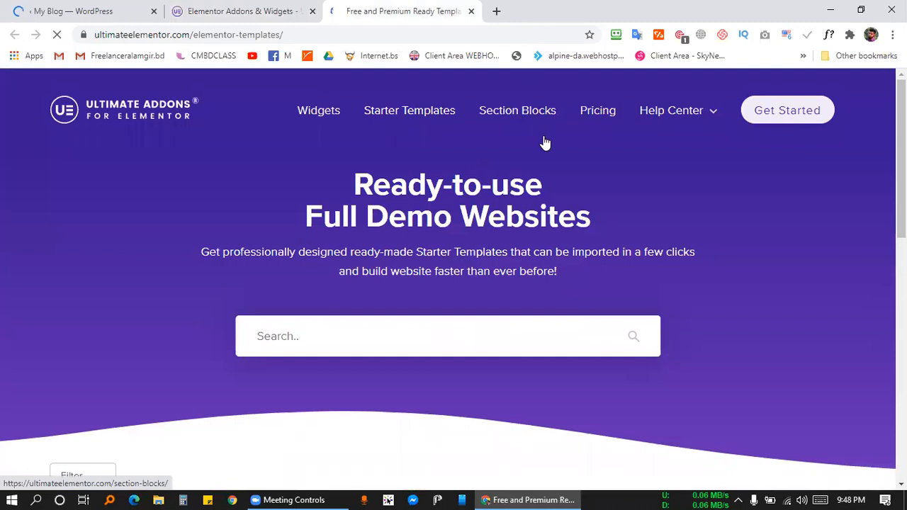
{"action": "mouse_move", "coordinate": [682, 119]}
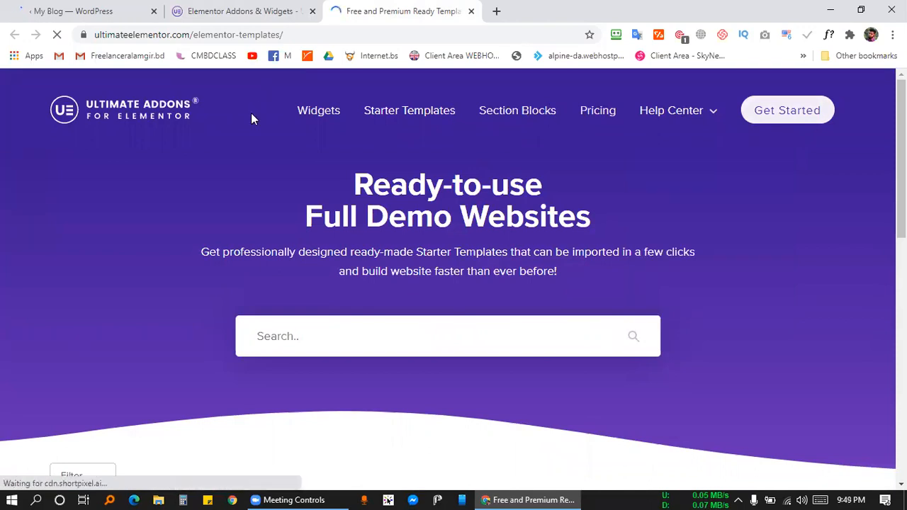
Close the Starter Templates tab, glance back over the home page, and return to Elementor's Getting Started page in the WordPress dashboard
{"action": "left_click", "coordinate": [472, 10]}
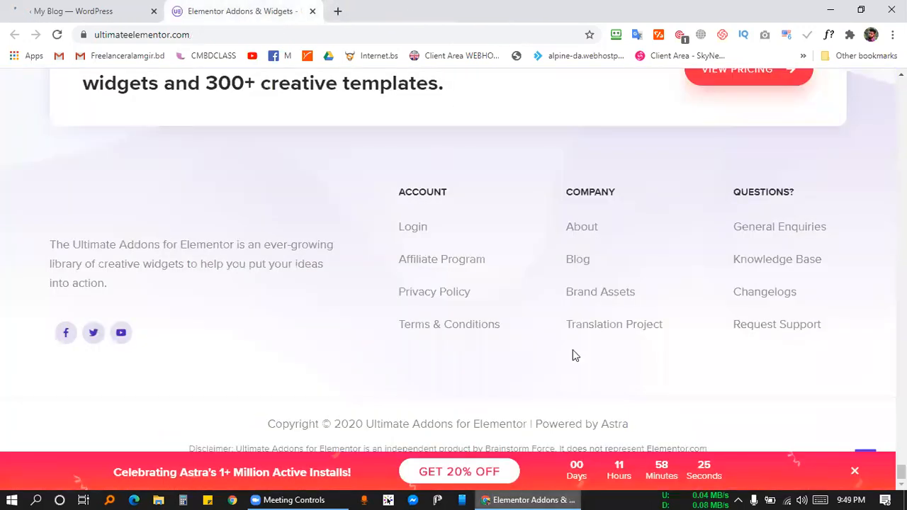
{"action": "scroll", "coordinate": [473, 197], "scroll_direction": "up", "scroll_amount": 6}
{"action": "scroll", "coordinate": [475, 202], "scroll_direction": "up", "scroll_amount": 15}
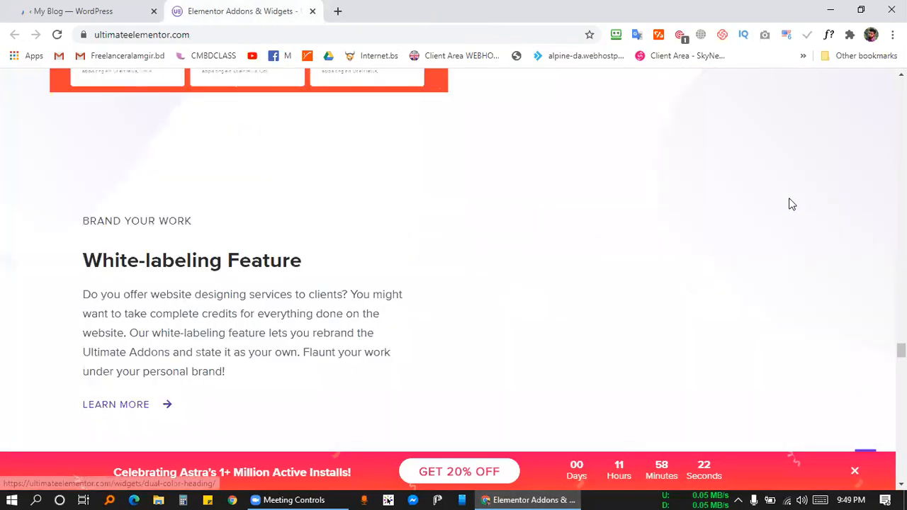
{"action": "scroll", "coordinate": [566, 175], "scroll_direction": "up", "scroll_amount": 10}
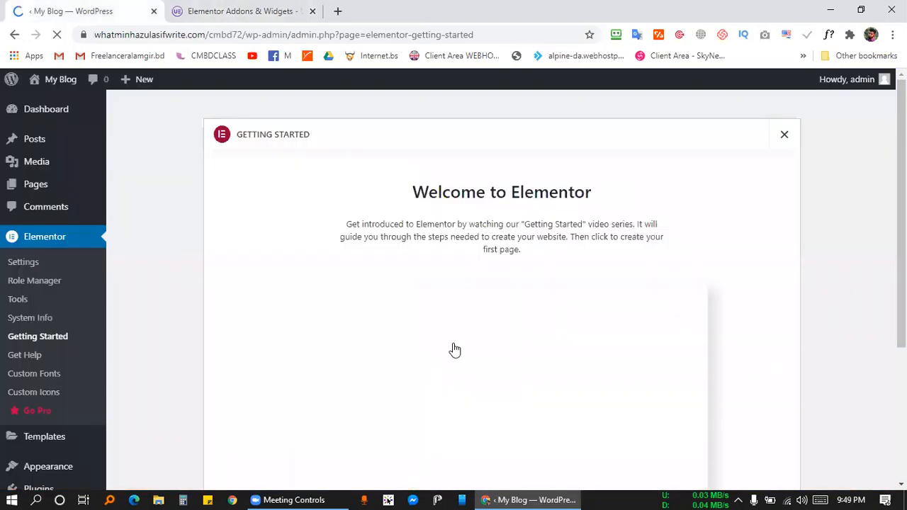
{"action": "scroll", "coordinate": [51, 410], "scroll_direction": "down", "scroll_amount": 3}
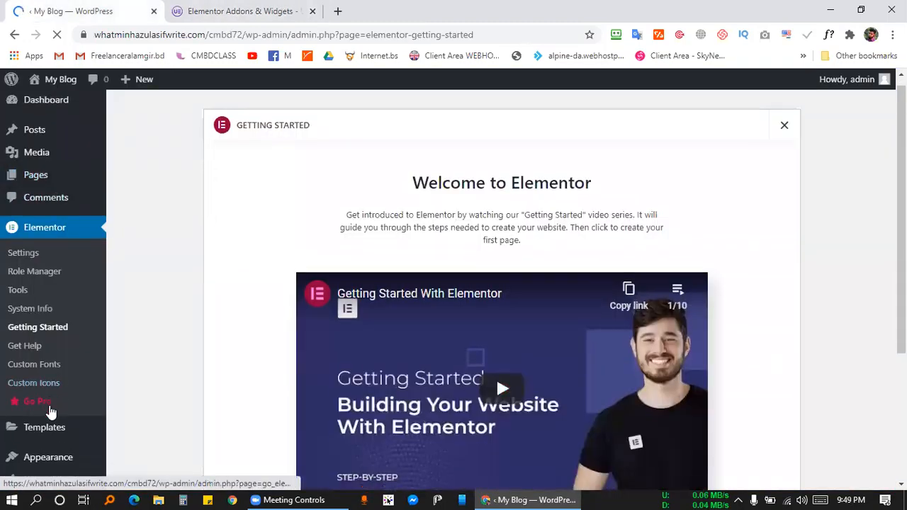
Upload elementor-pro.zip from the elementor-pro folder as a new WordPress plugin and install it
{"action": "mouse_move", "coordinate": [36, 389]}
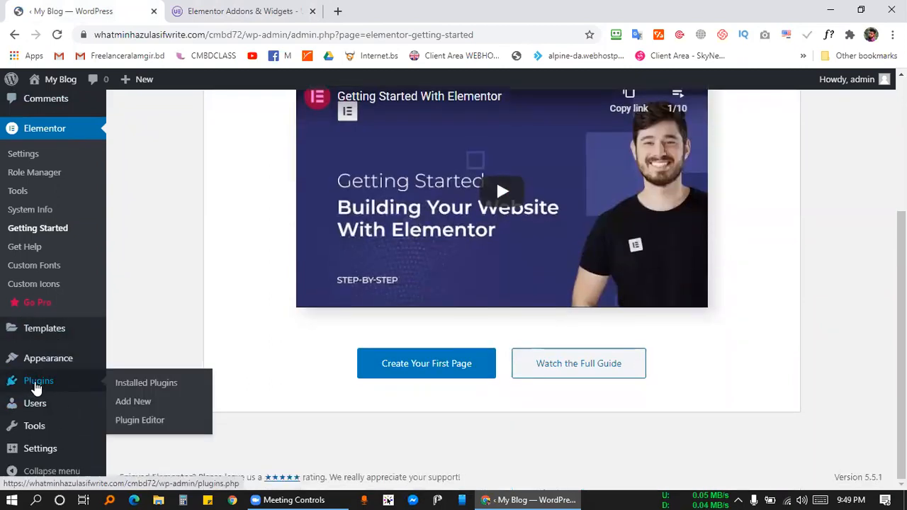
{"action": "left_click", "coordinate": [129, 408]}
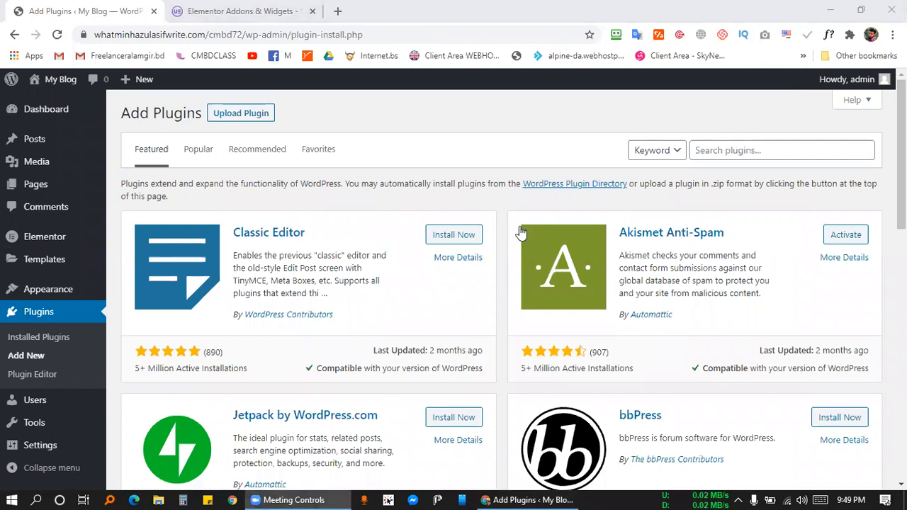
{"action": "left_click", "coordinate": [241, 113]}
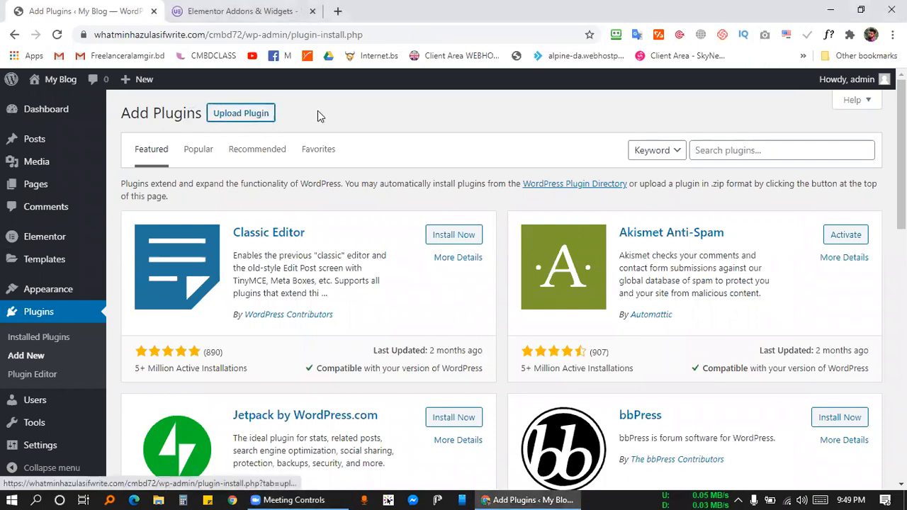
{"action": "left_click", "coordinate": [407, 234]}
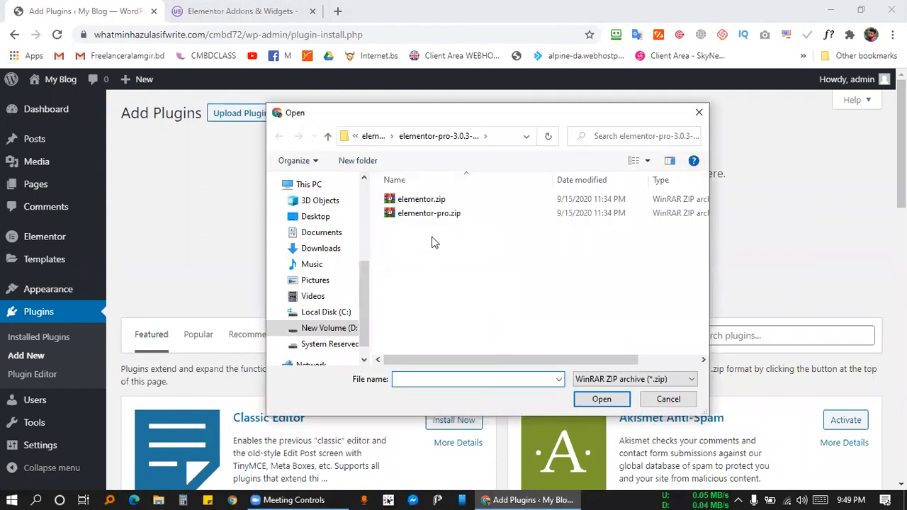
{"action": "left_click", "coordinate": [433, 214]}
{"action": "left_click", "coordinate": [599, 400]}
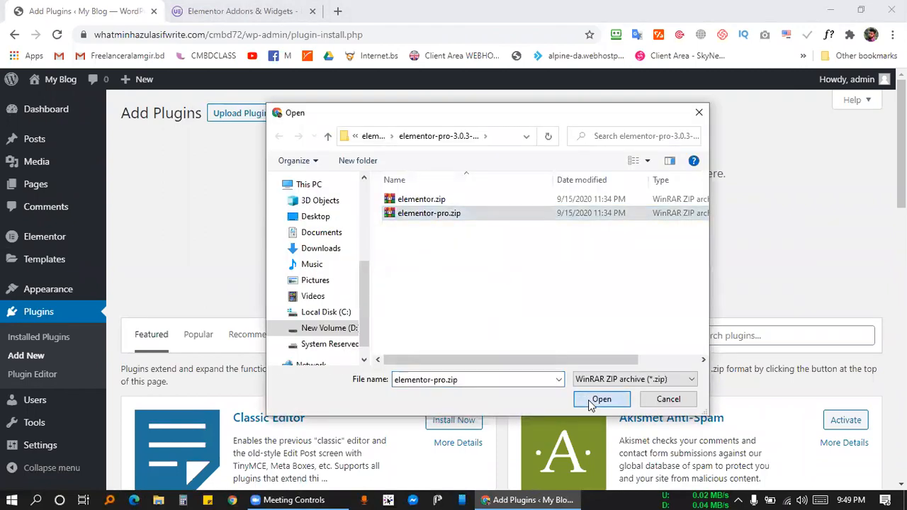
{"action": "left_click", "coordinate": [588, 238]}
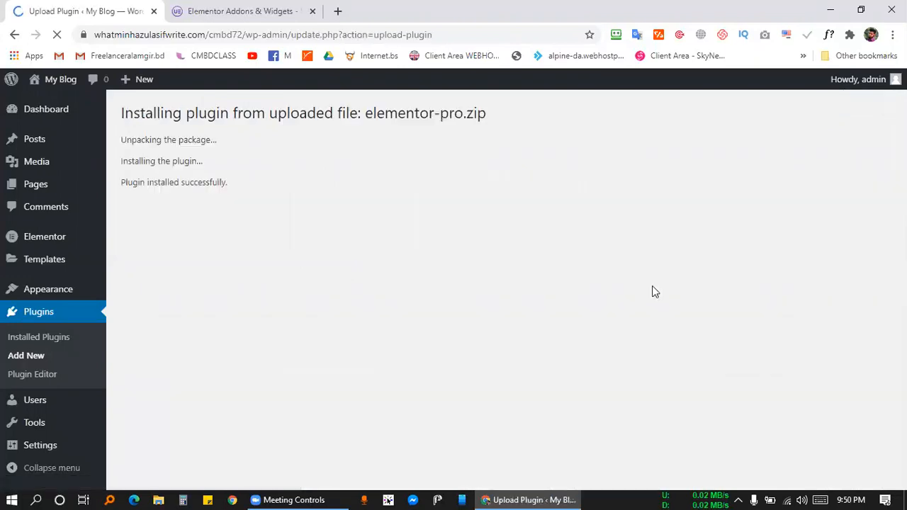
Activate the Elementor Pro plugin and check its entry in the installed plugins list
{"action": "left_click", "coordinate": [336, 495]}
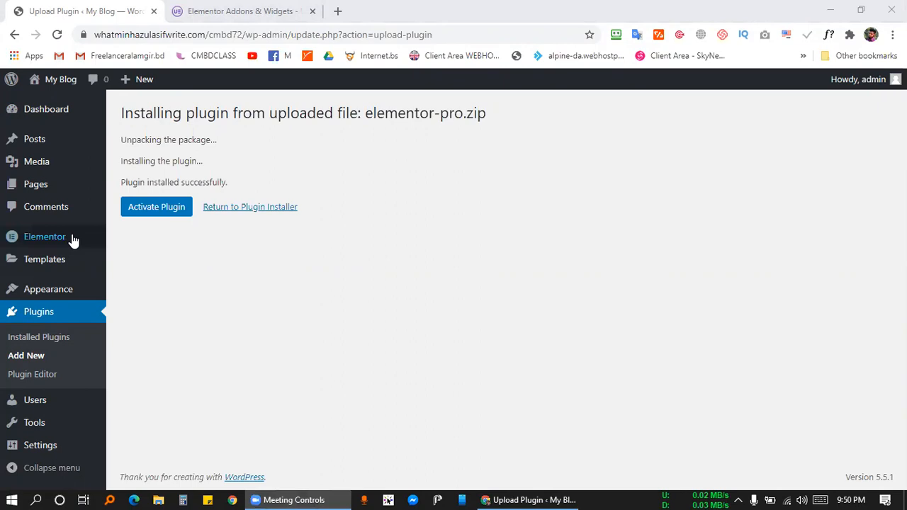
{"action": "left_click", "coordinate": [150, 217]}
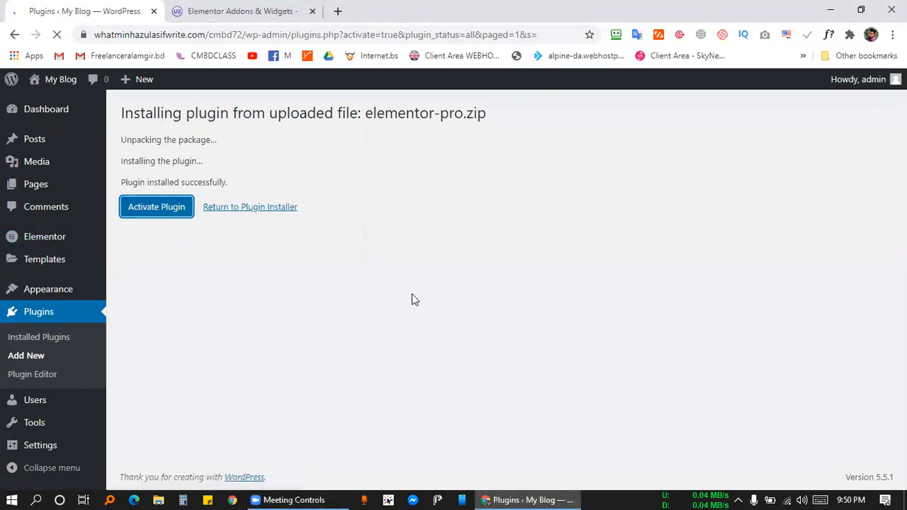
{"action": "scroll", "coordinate": [383, 239], "scroll_direction": "down", "scroll_amount": 2}
{"action": "scroll", "coordinate": [319, 282], "scroll_direction": "up", "scroll_amount": 2}
{"action": "scroll", "coordinate": [316, 285], "scroll_direction": "down", "scroll_amount": 2}
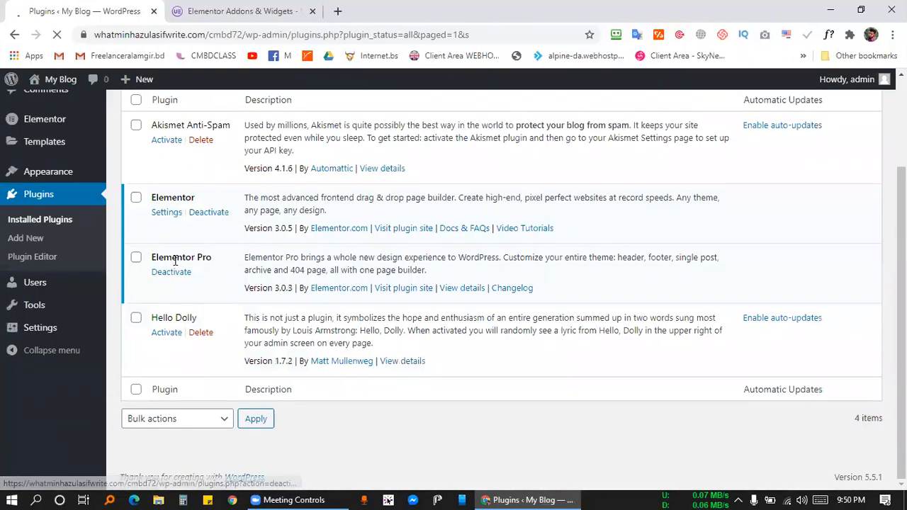
{"action": "scroll", "coordinate": [255, 299], "scroll_direction": "up", "scroll_amount": 1}
{"action": "scroll", "coordinate": [56, 283], "scroll_direction": "up", "scroll_amount": 2}
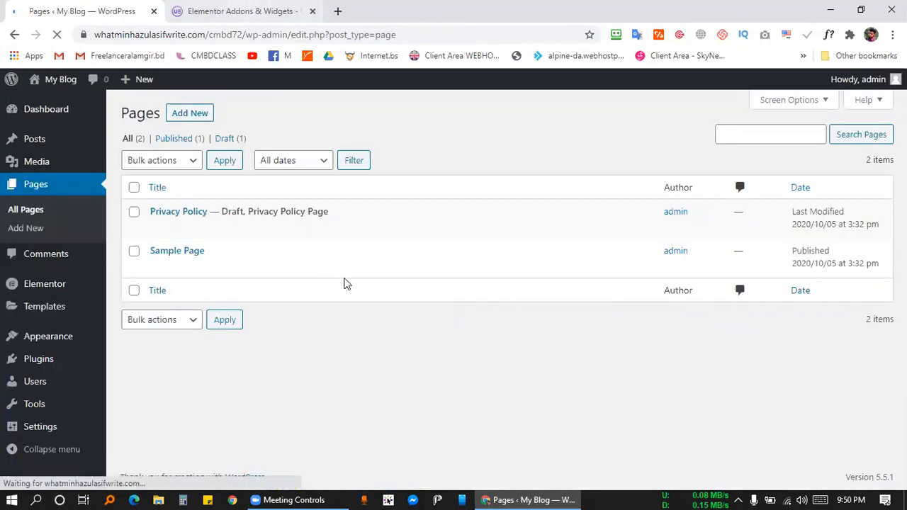
Start a new page from the WordPress Pages list and open the same Add New Page address in two more tabs
{"action": "key", "text": "ctrl+Tab"}
{"action": "key", "text": "ctrl+Tab"}
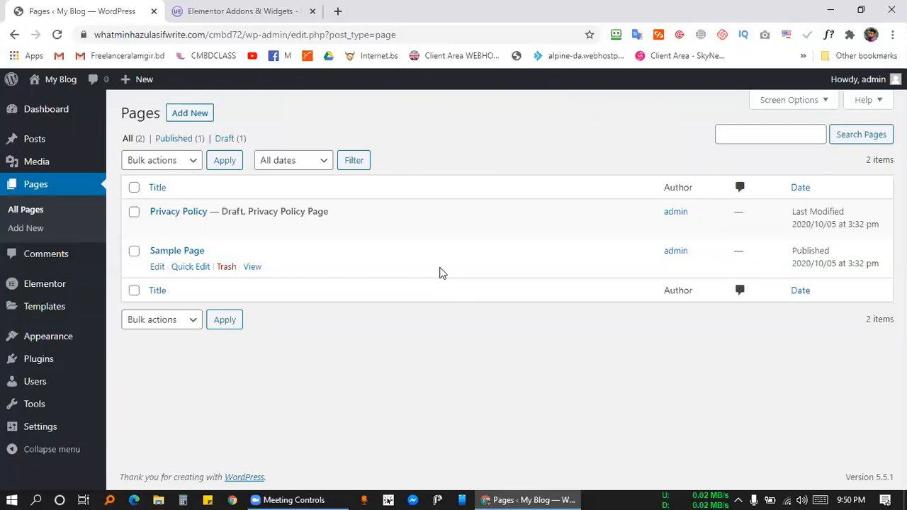
{"action": "left_click", "coordinate": [191, 118]}
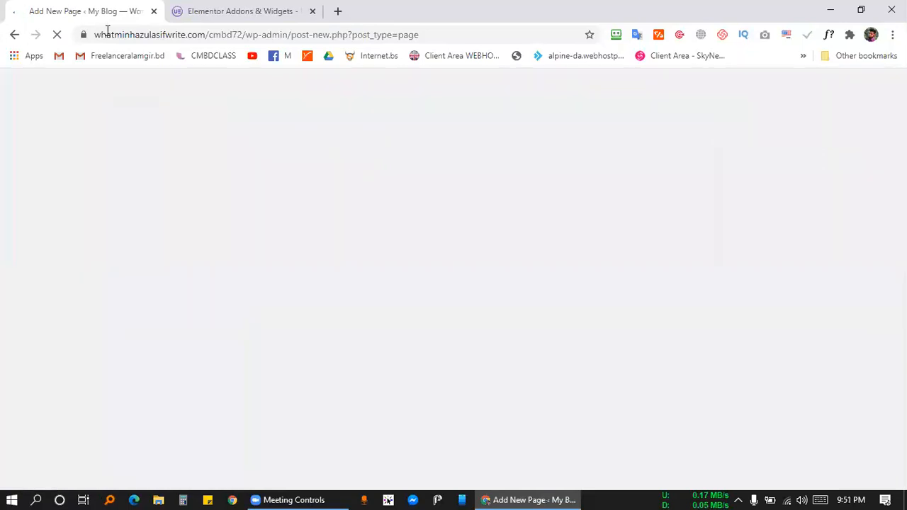
{"action": "left_click", "coordinate": [177, 37]}
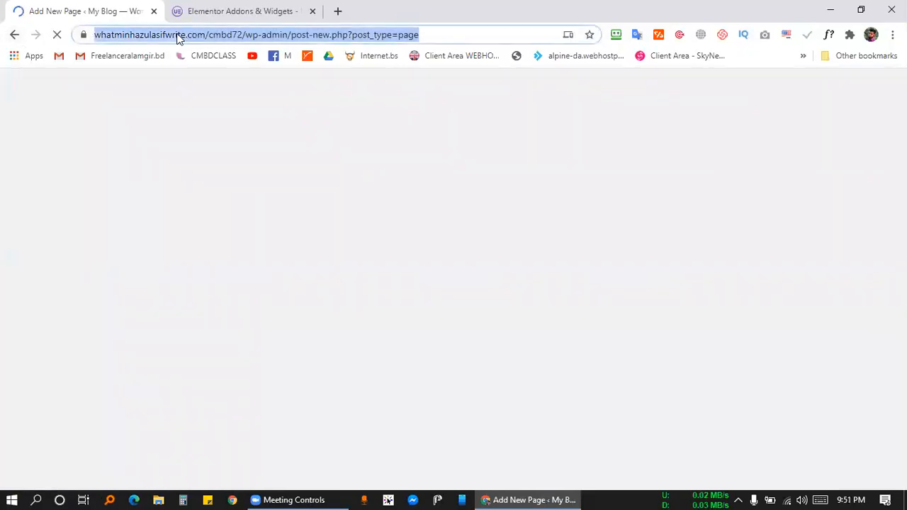
{"action": "left_click_drag", "start_coordinate": [173, 26], "coordinate": [176, 16]}
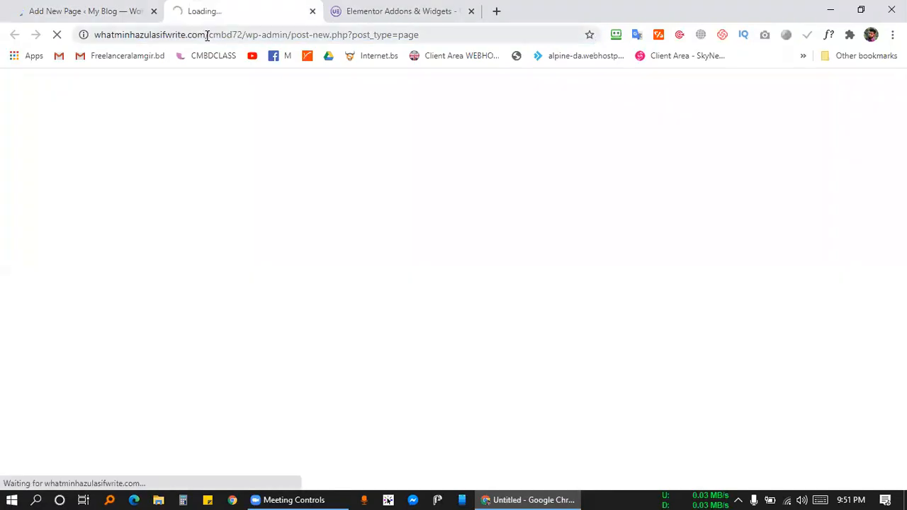
{"action": "left_click_drag", "start_coordinate": [239, 40], "coordinate": [331, 11]}
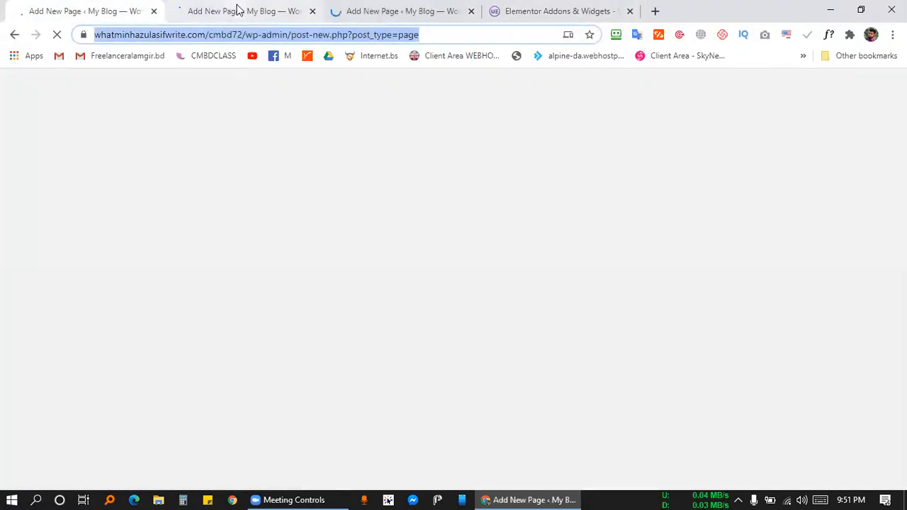
{"action": "left_click", "coordinate": [237, 10]}
{"action": "left_click", "coordinate": [134, 8]}
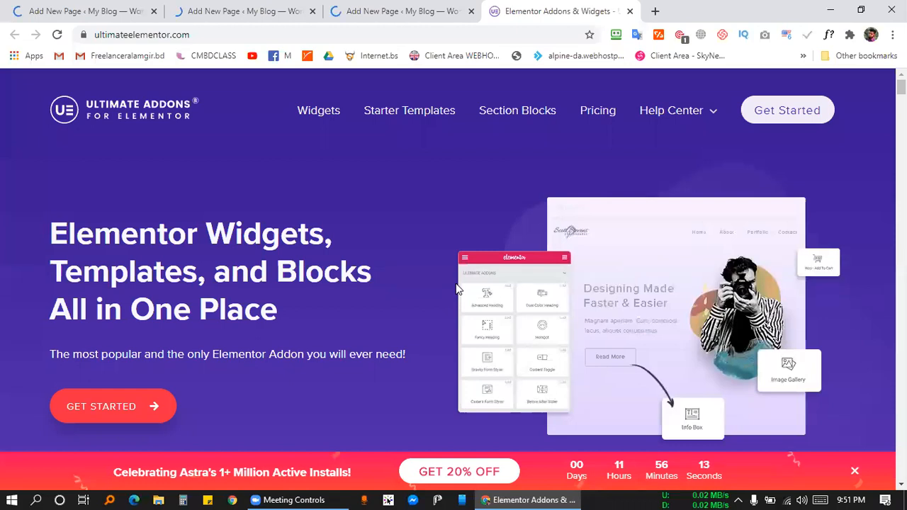
{"action": "scroll", "coordinate": [457, 290], "scroll_direction": "down", "scroll_amount": 10}
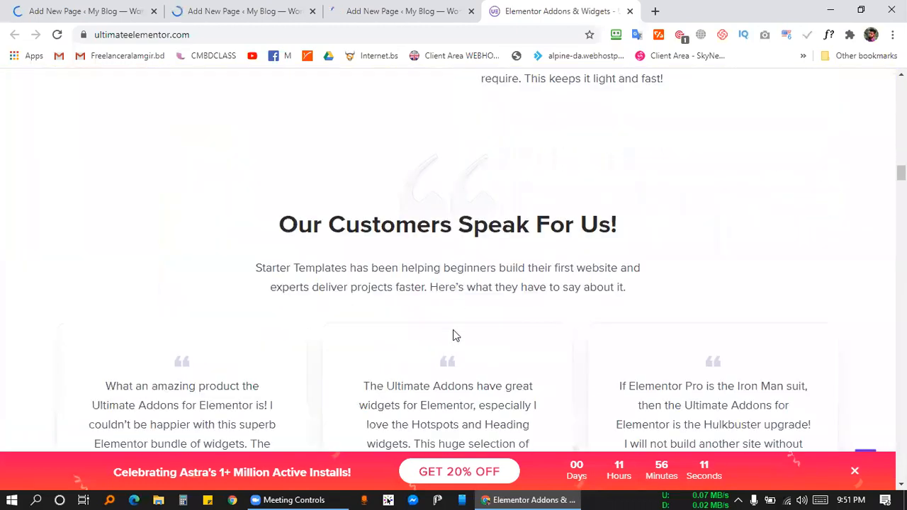
{"action": "scroll", "coordinate": [454, 331], "scroll_direction": "up", "scroll_amount": 10}
{"action": "key", "text": "ctrl+Tab"}
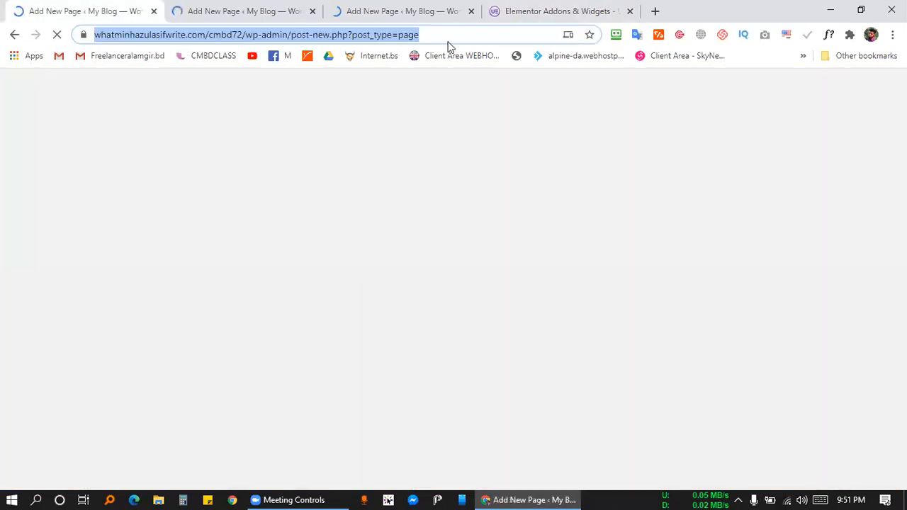
{"action": "left_click", "coordinate": [394, 305]}
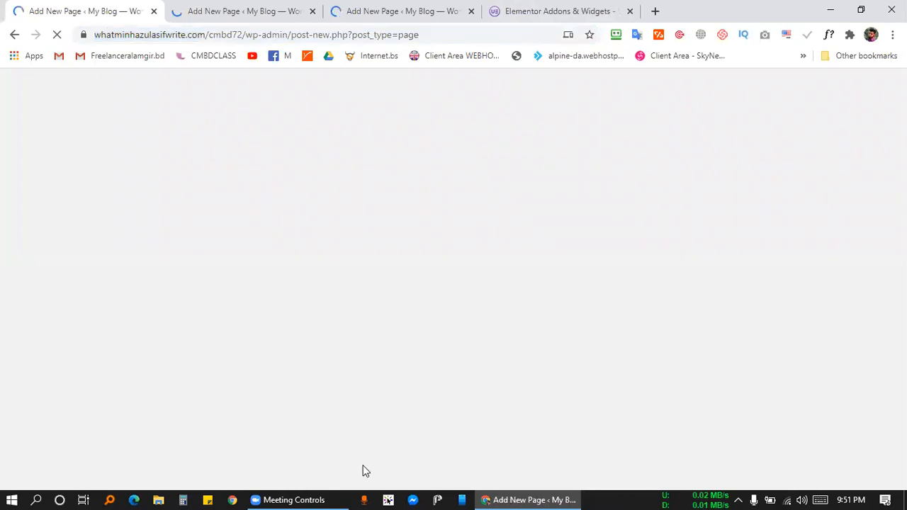
{"action": "left_click", "coordinate": [277, 6]}
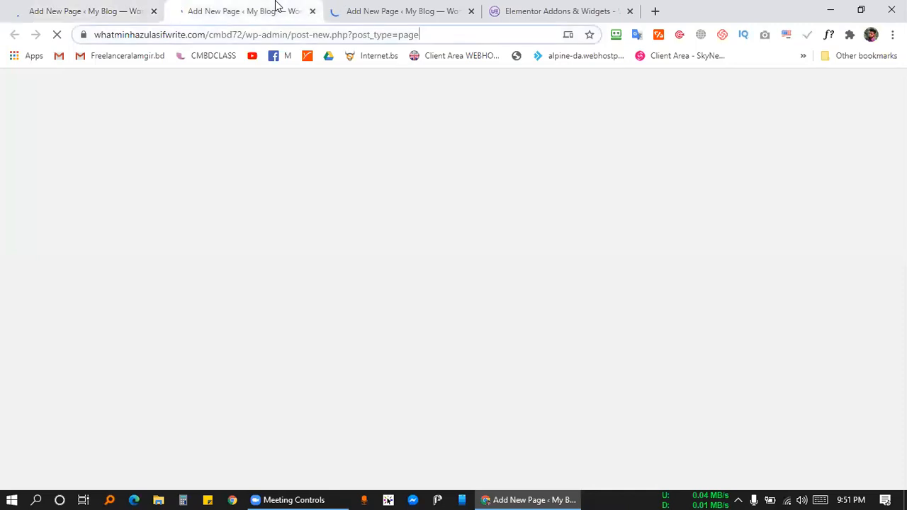
{"action": "left_click", "coordinate": [371, 7]}
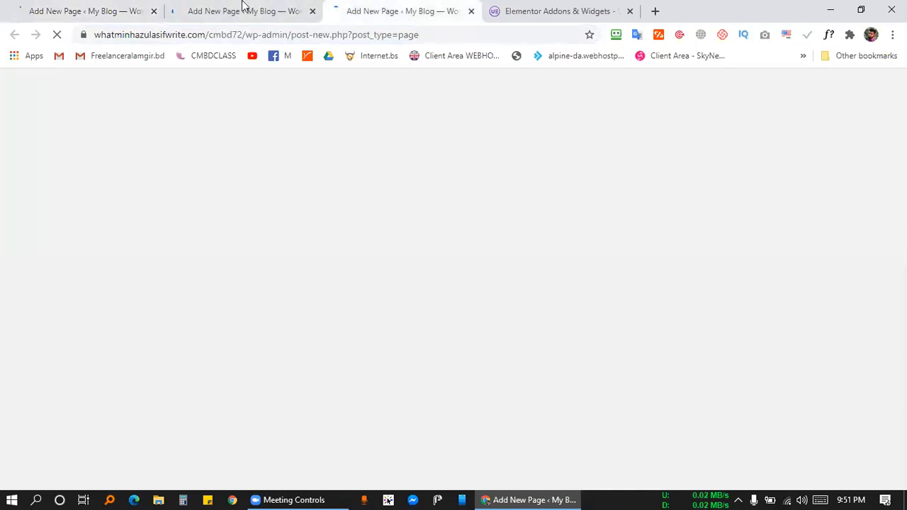
{"action": "left_click", "coordinate": [30, 6]}
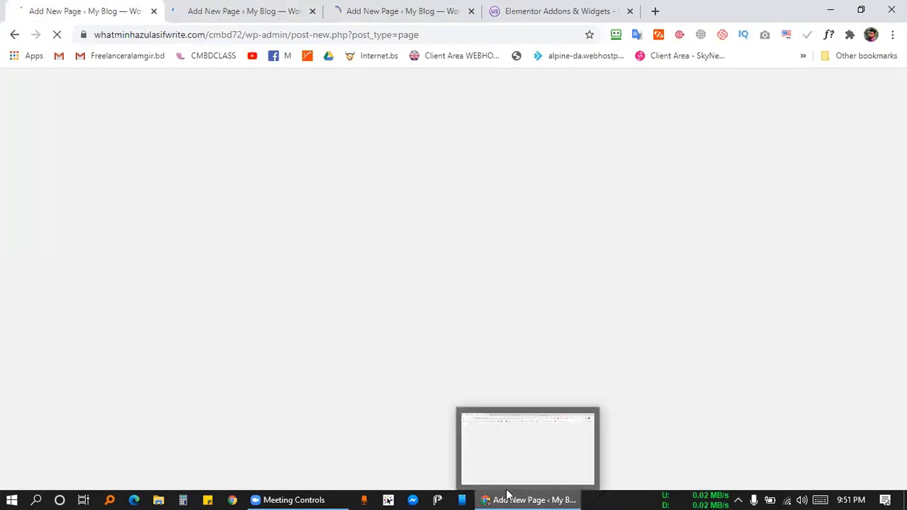
{"action": "left_click", "coordinate": [589, 2]}
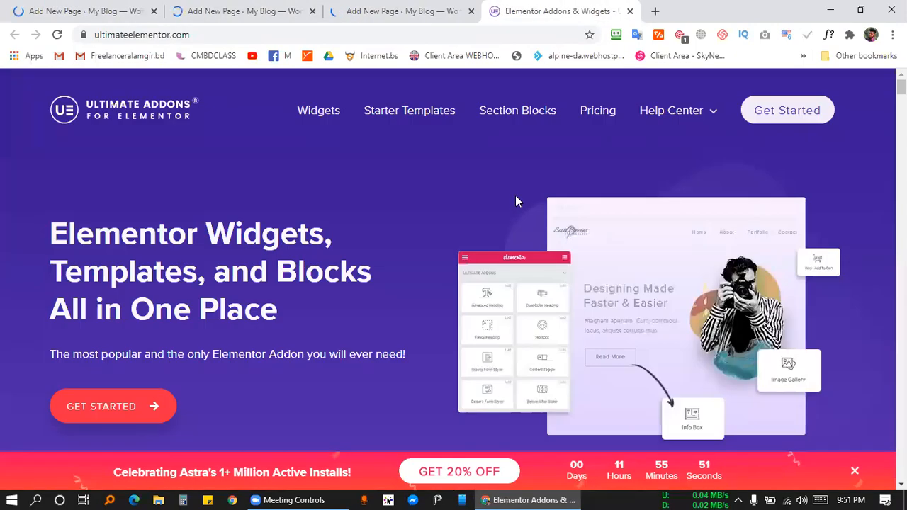
{"action": "key", "text": "ctrl+shift+Tab"}
{"action": "key", "text": "ctrl+shift+Tab"}
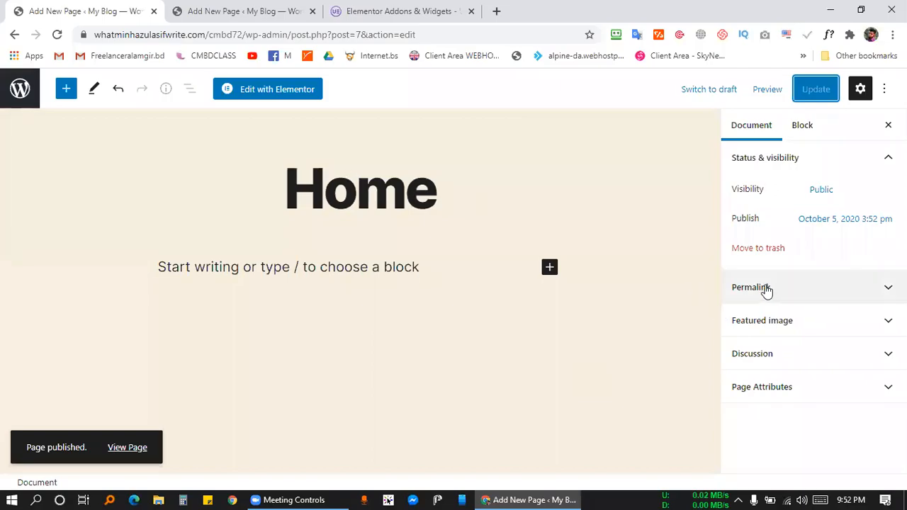
Set the Home page's template to Elementor Full Width and update the page
{"action": "left_click", "coordinate": [784, 396]}
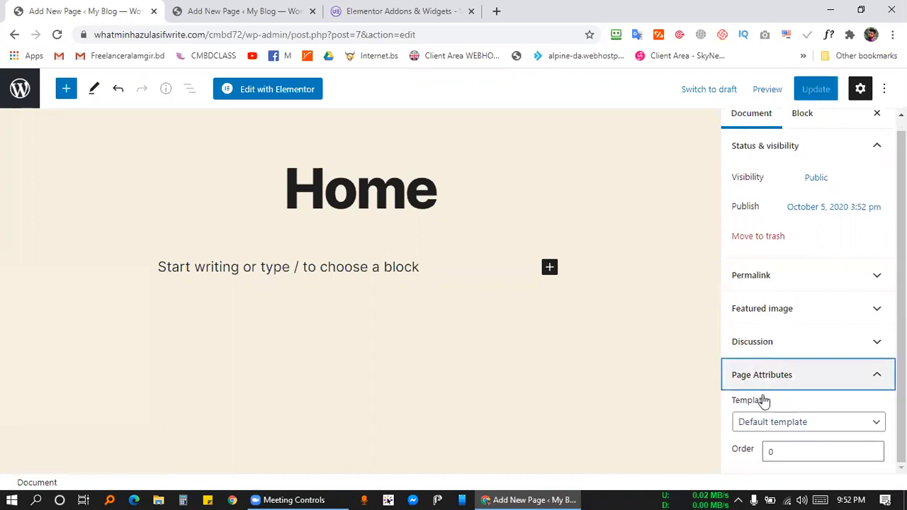
{"action": "left_click", "coordinate": [800, 425]}
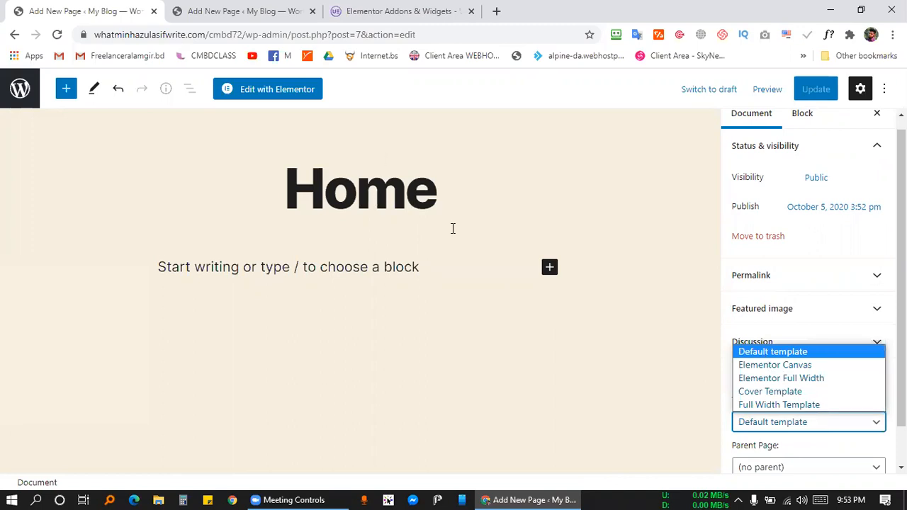
{"action": "left_click", "coordinate": [776, 379]}
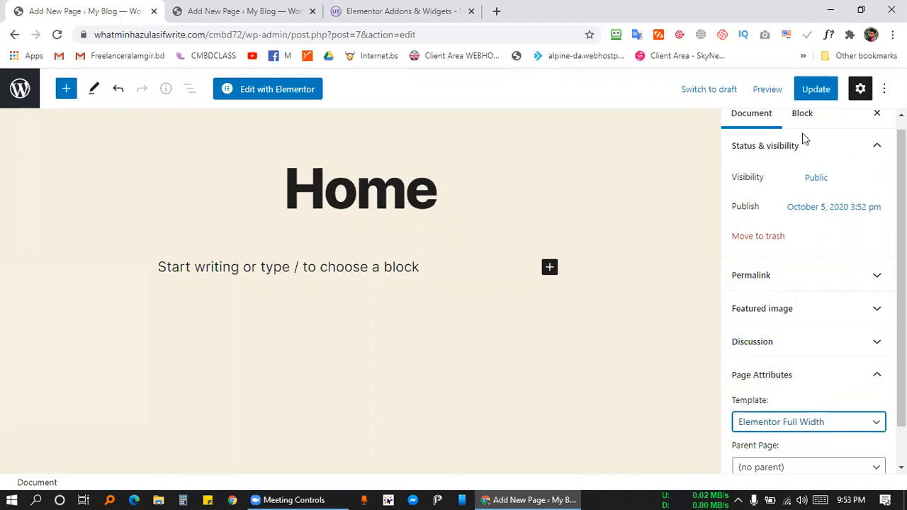
{"action": "left_click", "coordinate": [814, 92]}
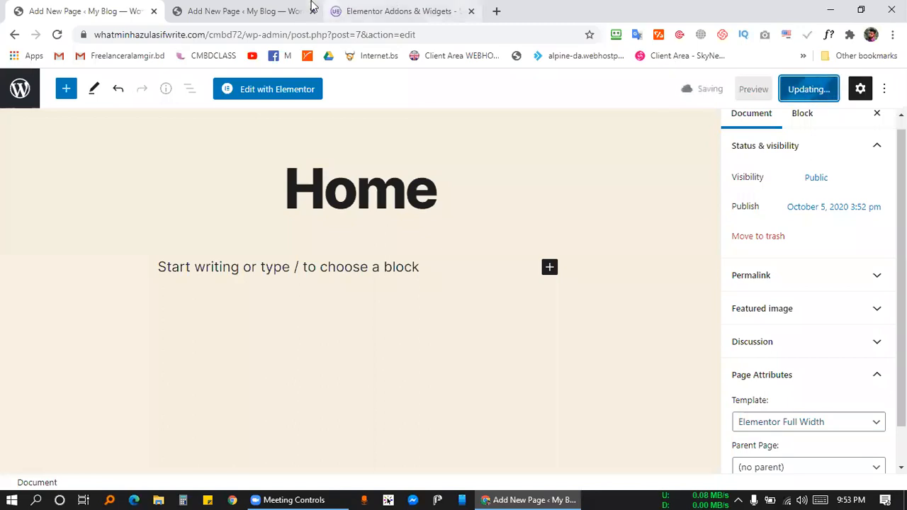
Title the untitled new page in the second tab About
{"action": "left_click", "coordinate": [277, 10]}
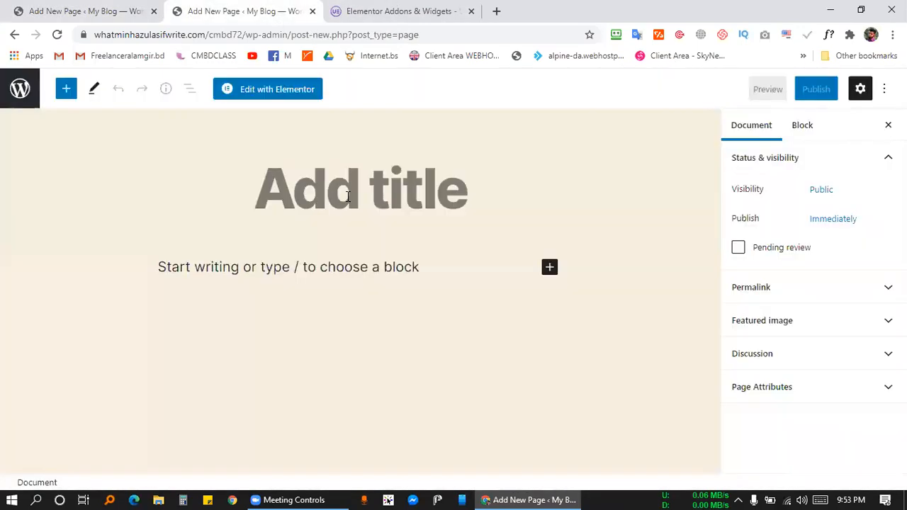
{"action": "left_click", "coordinate": [539, 130]}
{"action": "type", "text": "About"}
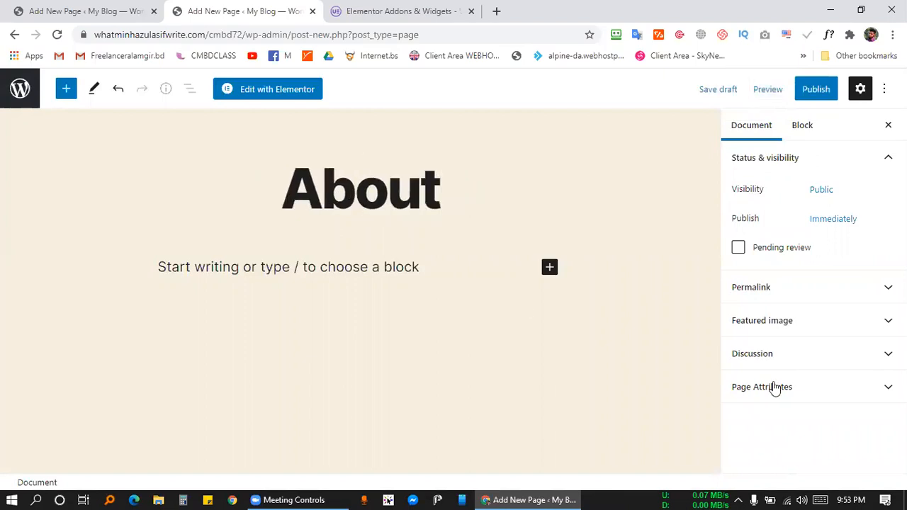
Set the About page's template to Elementor Full Width and publish the page
{"action": "left_click", "coordinate": [776, 388]}
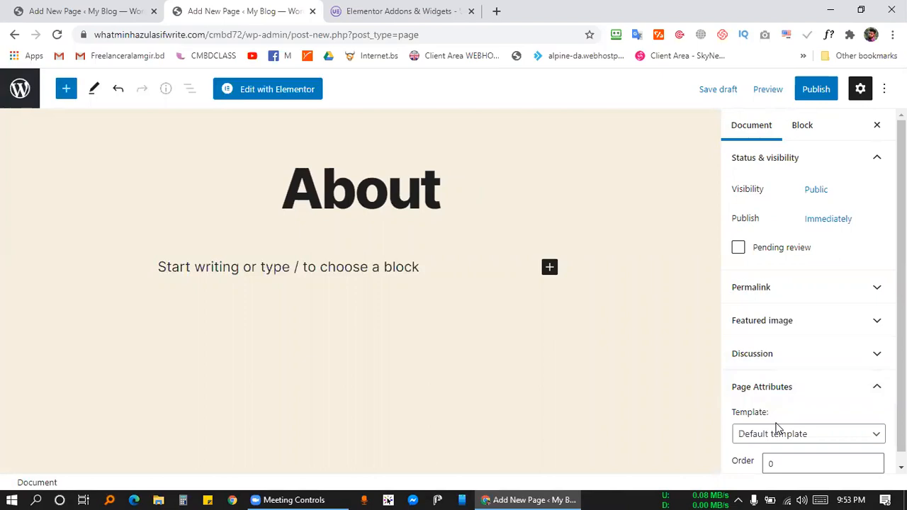
{"action": "left_click", "coordinate": [776, 432]}
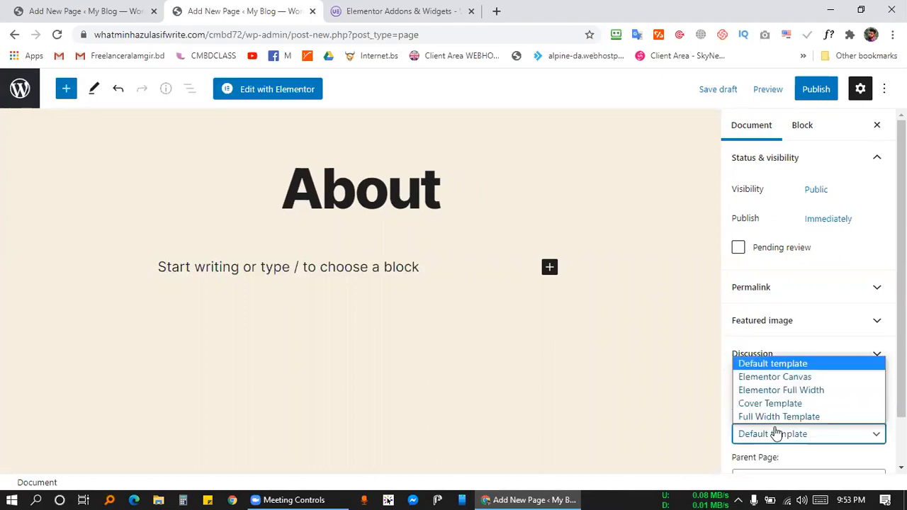
{"action": "left_click", "coordinate": [778, 390]}
{"action": "left_click", "coordinate": [819, 95]}
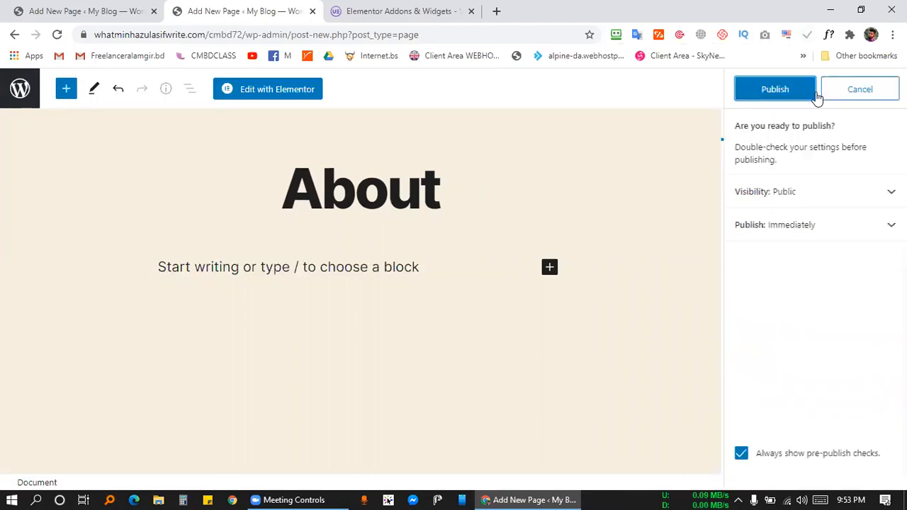
Return to the Home page's tab, leave its editor, and open another blank new page
{"action": "left_click", "coordinate": [46, 5]}
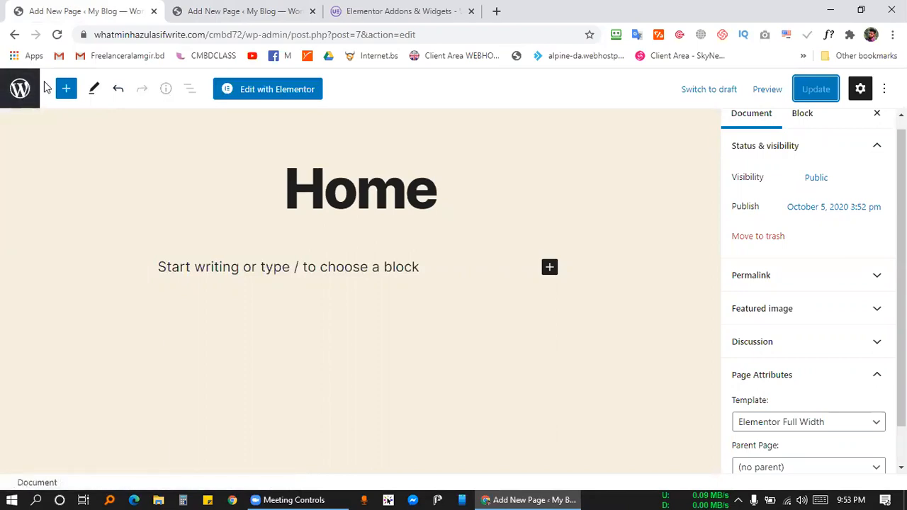
{"action": "left_click", "coordinate": [20, 92]}
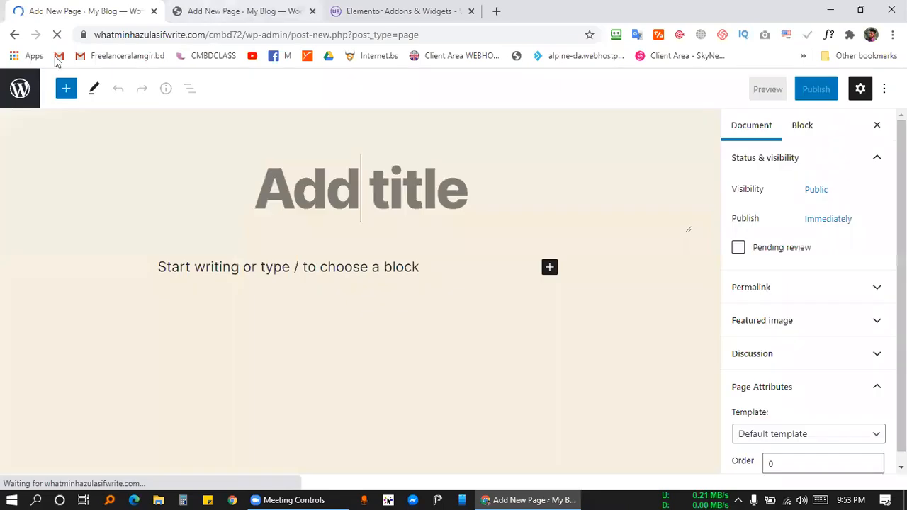
Leave the About page's editor in the second tab and title the new page in the first tab Contact
{"action": "left_click", "coordinate": [216, 11]}
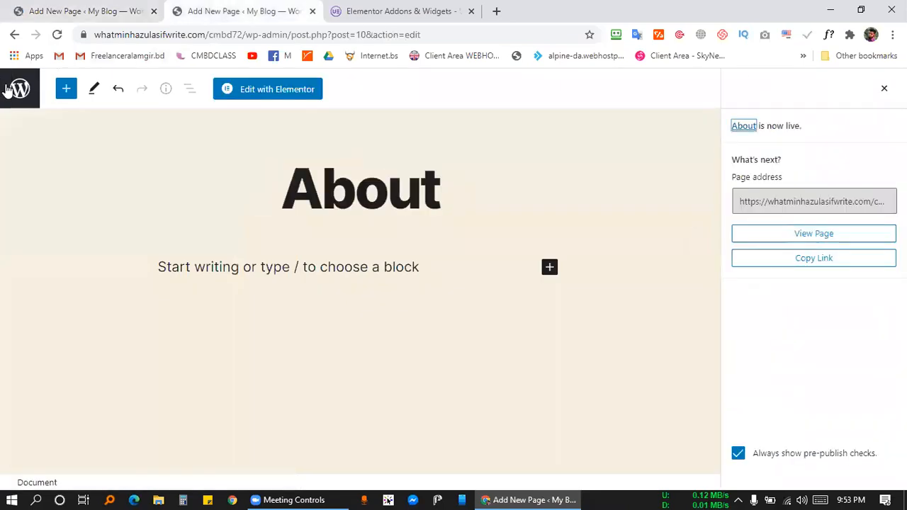
{"action": "left_click", "coordinate": [67, 11]}
{"action": "type", "text": "Contact"}
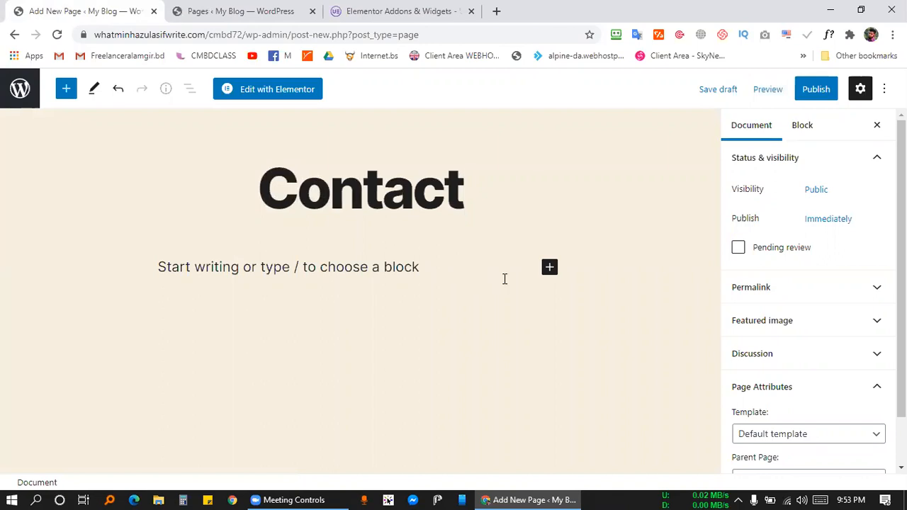
Set the Contact page's template to Elementor Full Width and publish the page
{"action": "left_click", "coordinate": [773, 437]}
{"action": "left_click", "coordinate": [780, 390]}
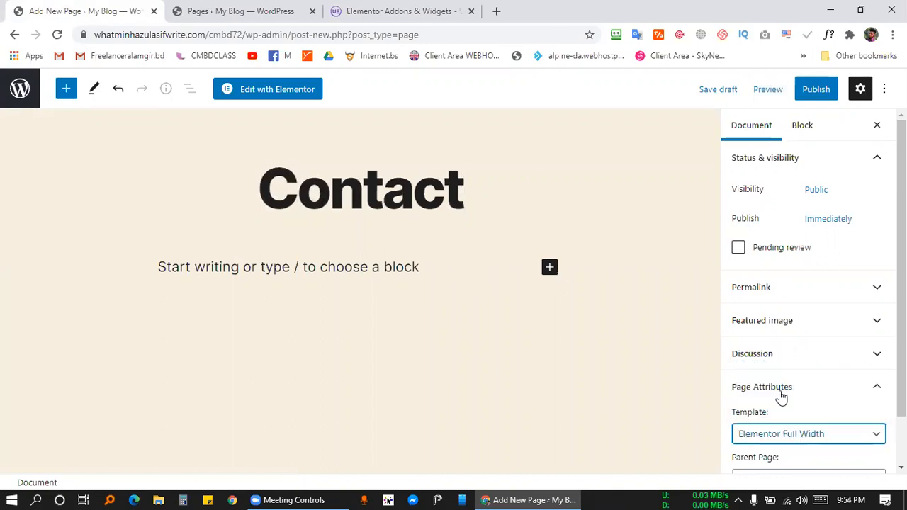
{"action": "left_click", "coordinate": [816, 89]}
{"action": "left_click", "coordinate": [782, 90]}
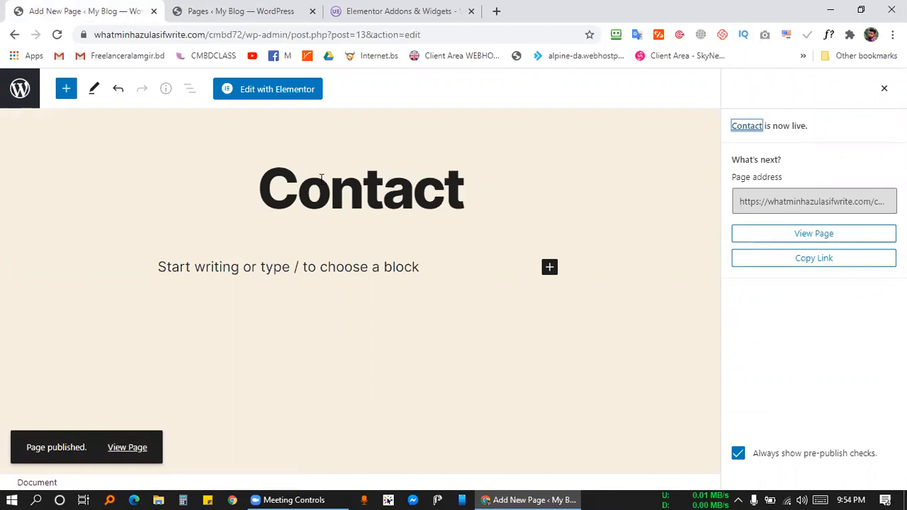
Add another new page from the pages list in the second tab and title it Ultimate
{"action": "left_click", "coordinate": [248, 10]}
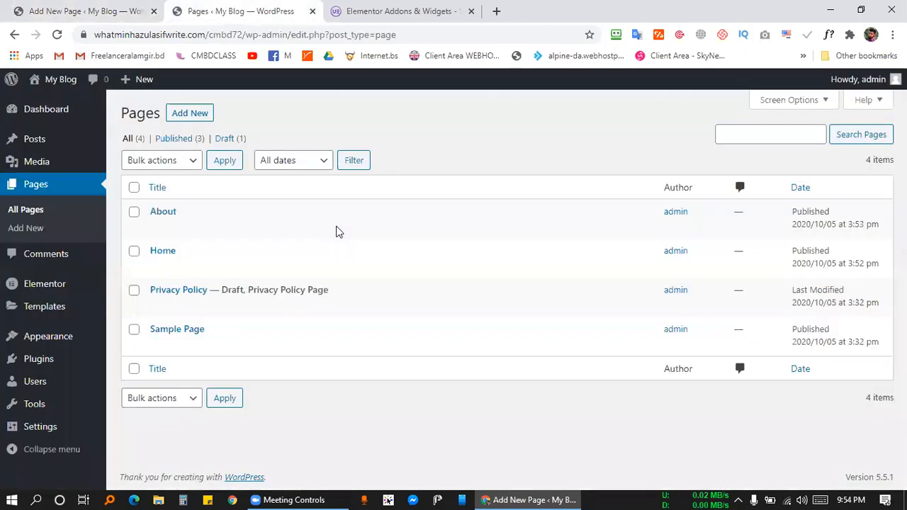
{"action": "left_click", "coordinate": [190, 116]}
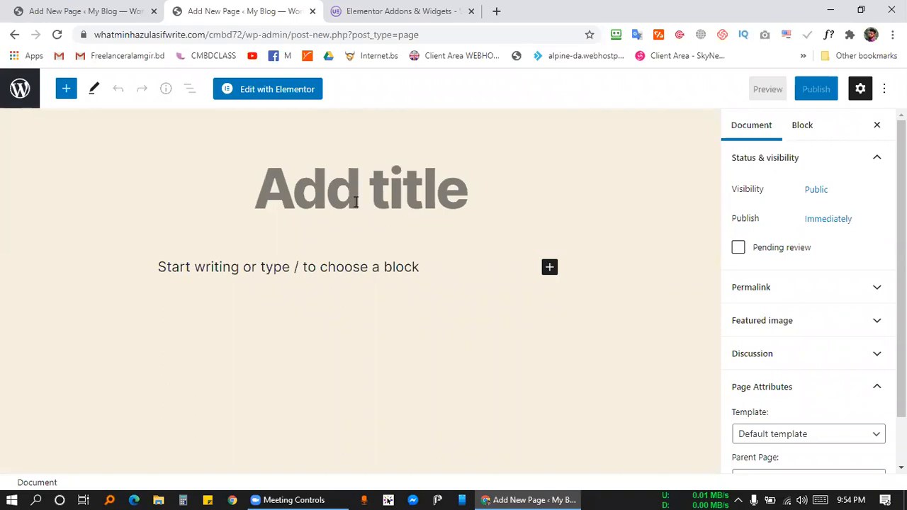
{"action": "type", "text": "UI"}
{"action": "type", "text": "timate"}
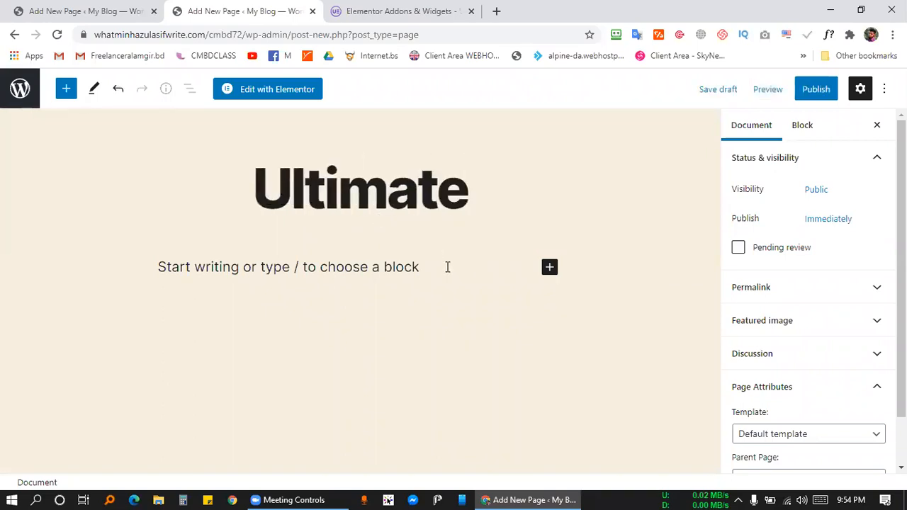
Set the Ultimate page's template to Elementor Full Width and publish the page
{"action": "left_click", "coordinate": [806, 435]}
{"action": "left_click", "coordinate": [787, 391]}
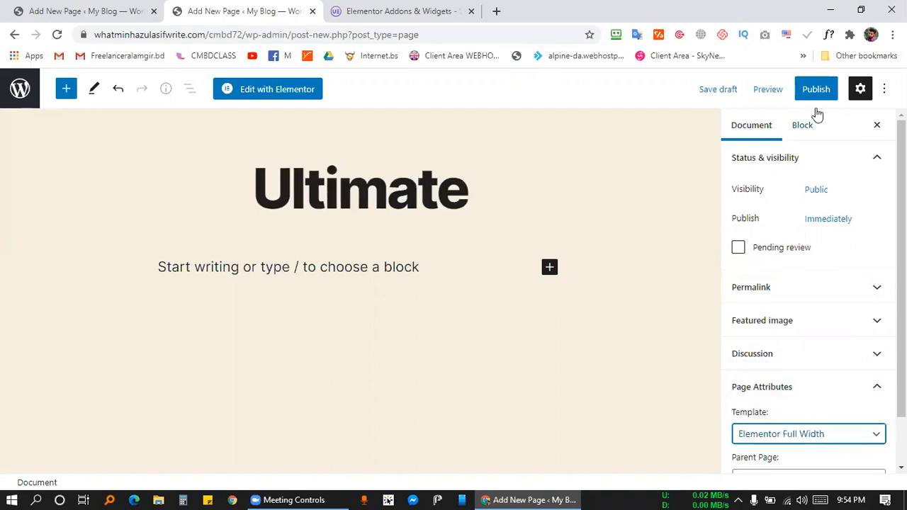
{"action": "left_click", "coordinate": [819, 99]}
{"action": "left_click", "coordinate": [787, 95]}
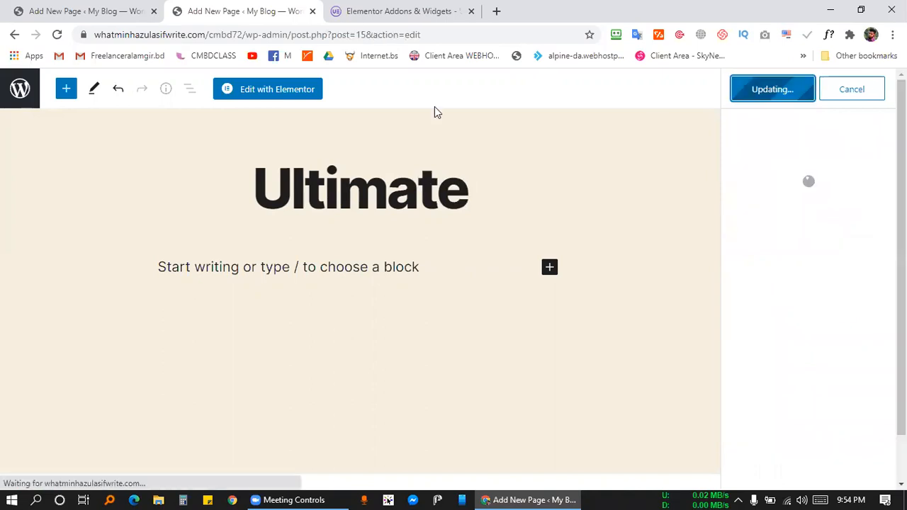
Go from the Contact page's editor back to the pages list and close the Ultimate page's tab
{"action": "left_click", "coordinate": [50, 10]}
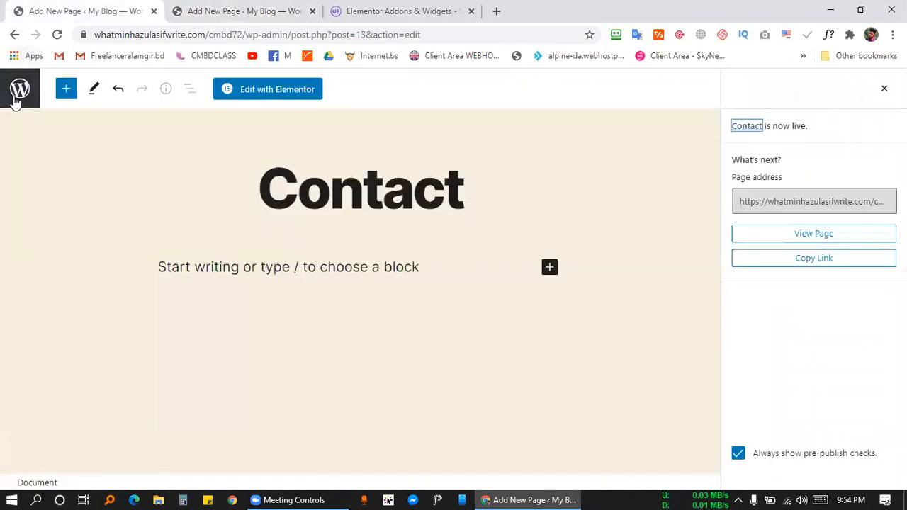
{"action": "left_click", "coordinate": [29, 95]}
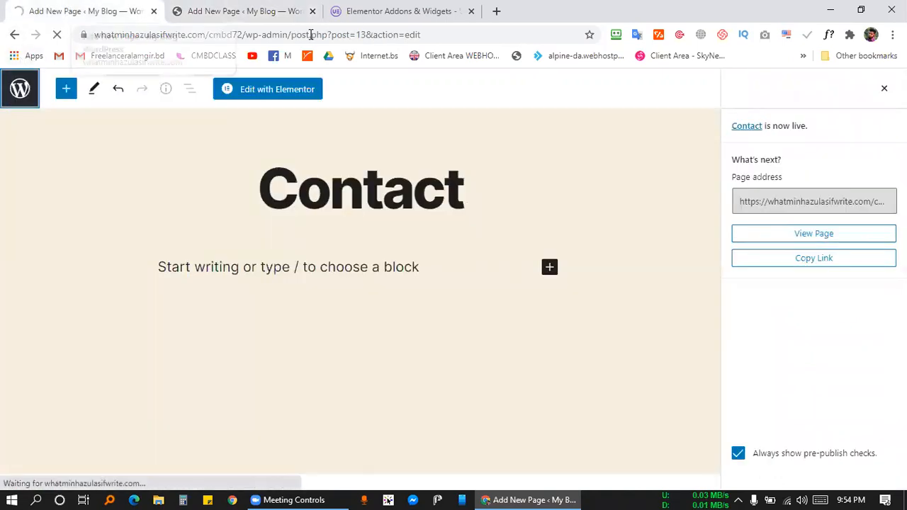
{"action": "left_click", "coordinate": [312, 12]}
{"action": "scroll", "coordinate": [314, 283], "scroll_direction": "down", "scroll_amount": 1}
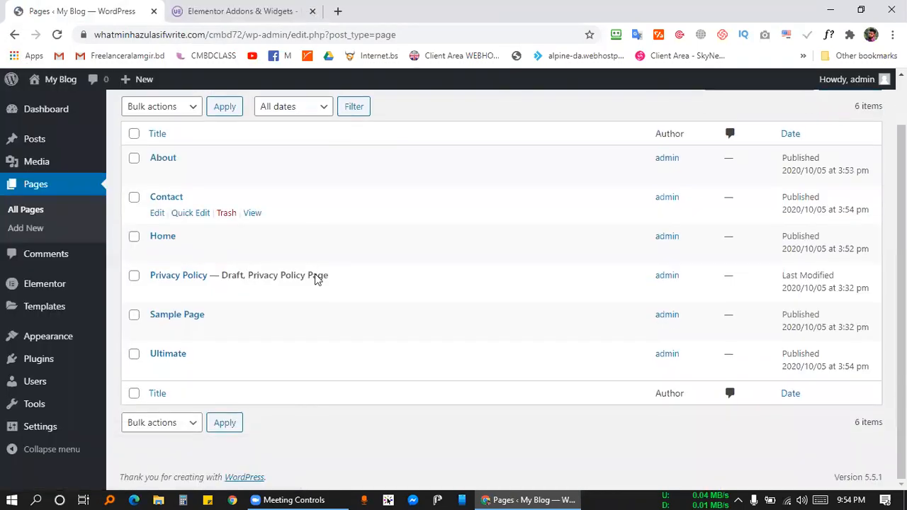
{"action": "scroll", "coordinate": [218, 320], "scroll_direction": "up", "scroll_amount": 1}
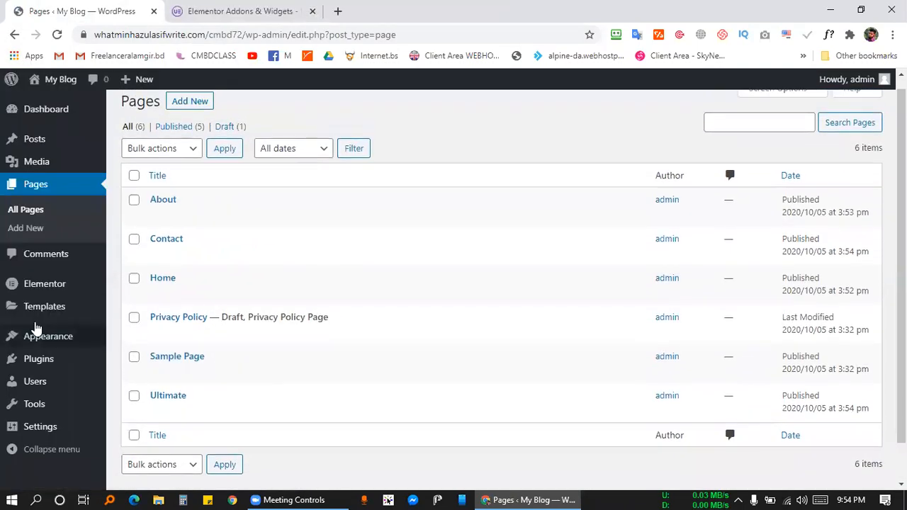
Create a new navigation menu named Main Menu
{"action": "mouse_move", "coordinate": [53, 339]}
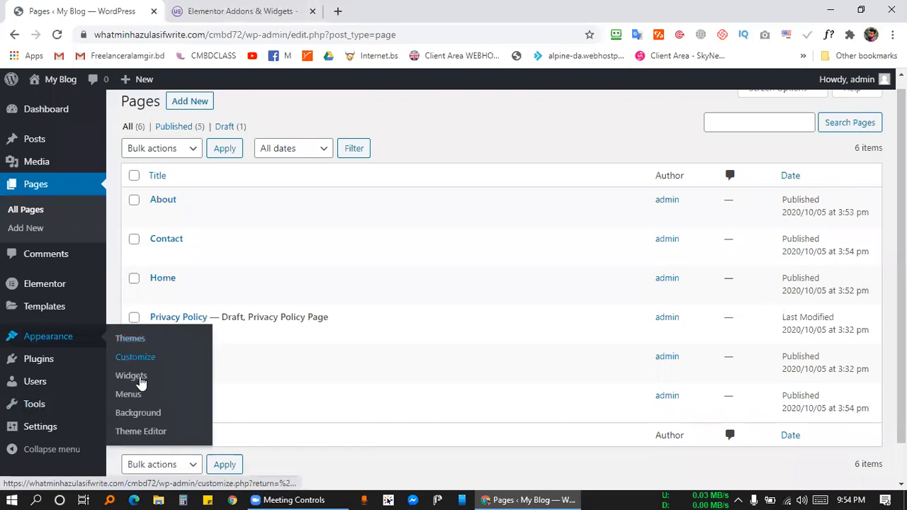
{"action": "left_click", "coordinate": [137, 400]}
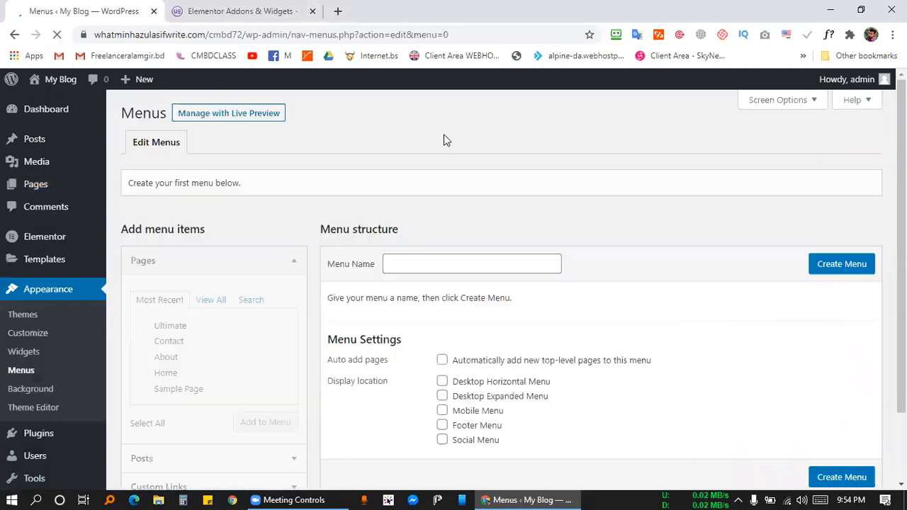
{"action": "left_click", "coordinate": [403, 265]}
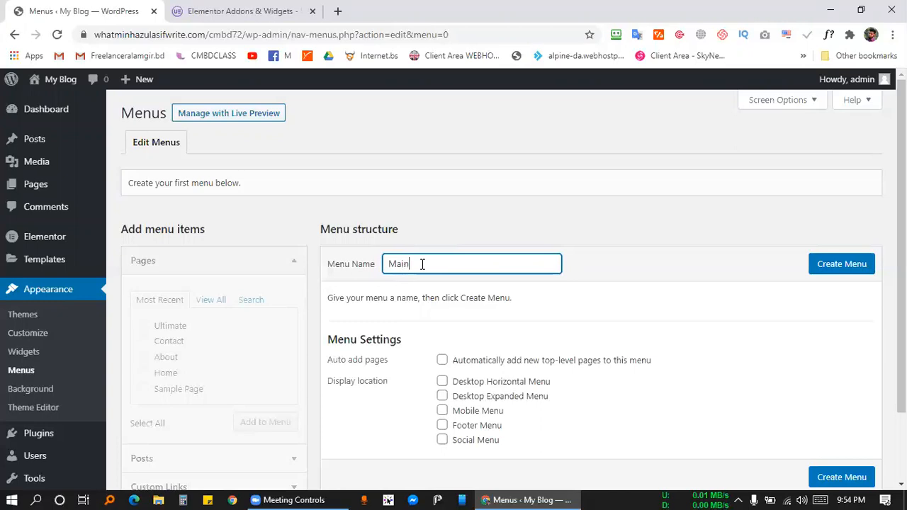
{"action": "left_click", "coordinate": [831, 265]}
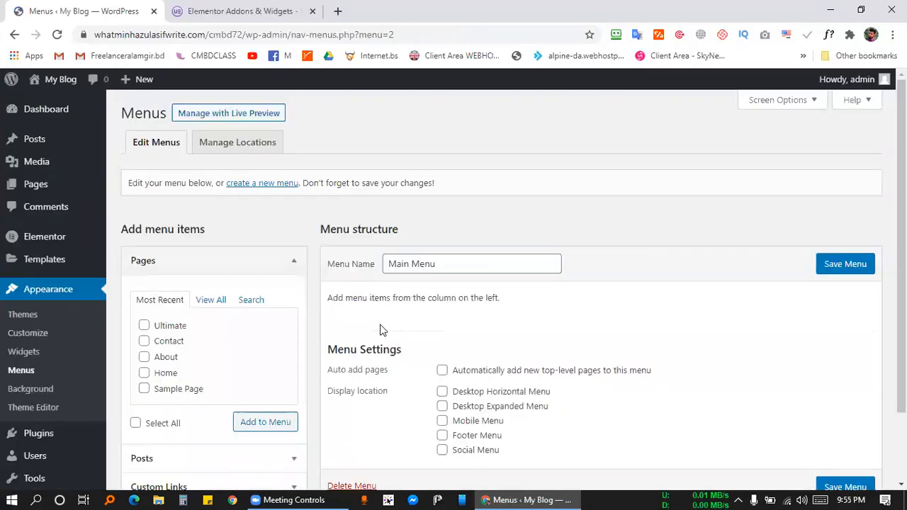
Add the first-listed Home entry, About, Contact and Ultimate from the full pages list to Main Menu
{"action": "left_click", "coordinate": [206, 303]}
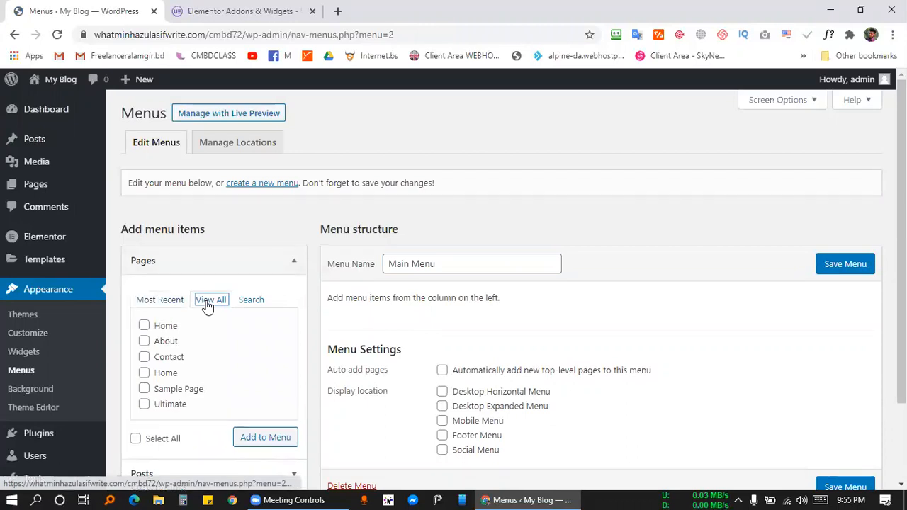
{"action": "left_click", "coordinate": [144, 373]}
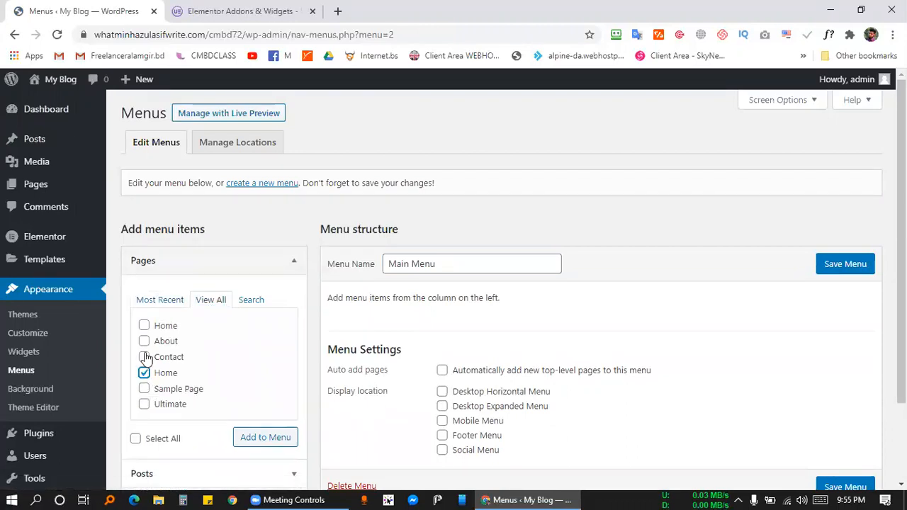
{"action": "left_click", "coordinate": [145, 374]}
{"action": "left_click", "coordinate": [143, 326]}
{"action": "left_click", "coordinate": [145, 342]}
{"action": "left_click", "coordinate": [144, 358]}
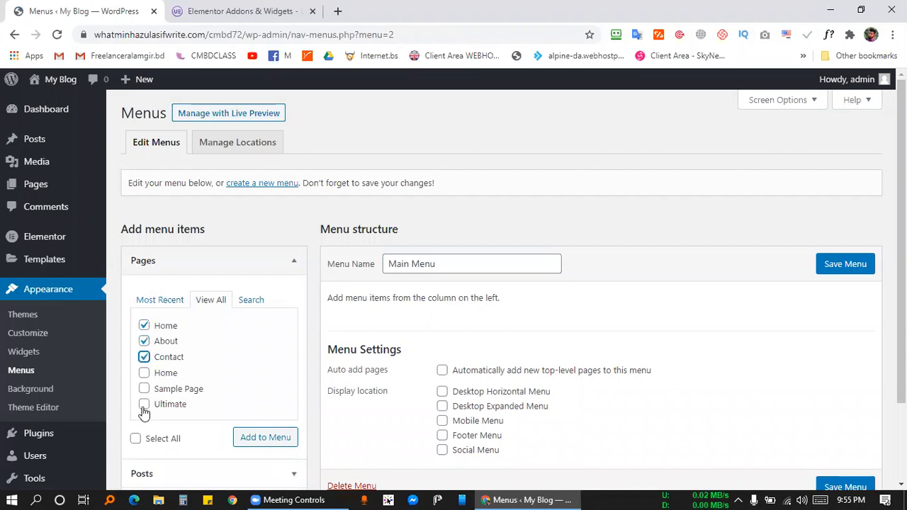
{"action": "left_click", "coordinate": [265, 439]}
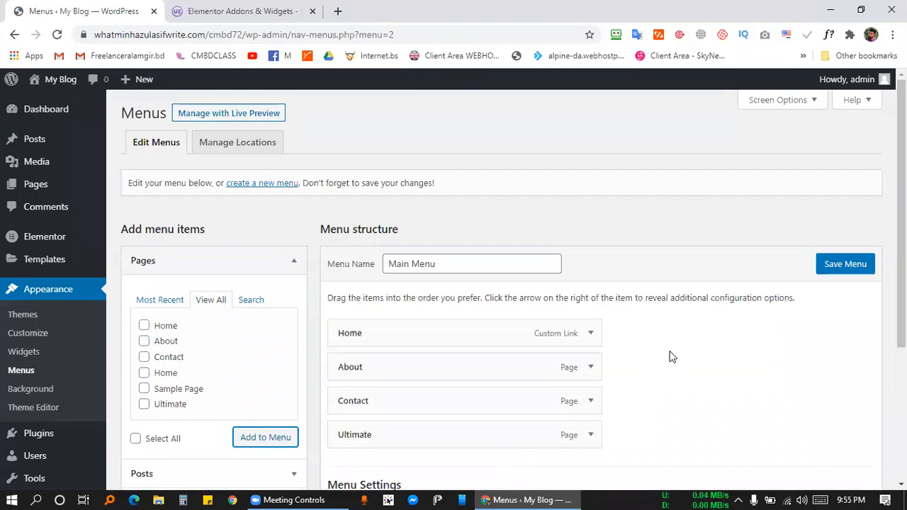
Remove the Home custom link item from Main Menu
{"action": "left_click", "coordinate": [589, 334]}
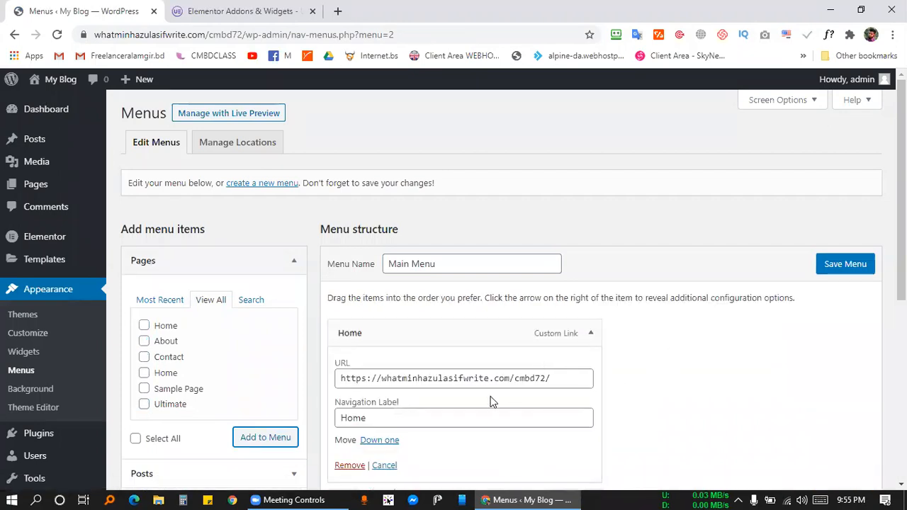
{"action": "scroll", "coordinate": [491, 400], "scroll_direction": "down", "scroll_amount": 2}
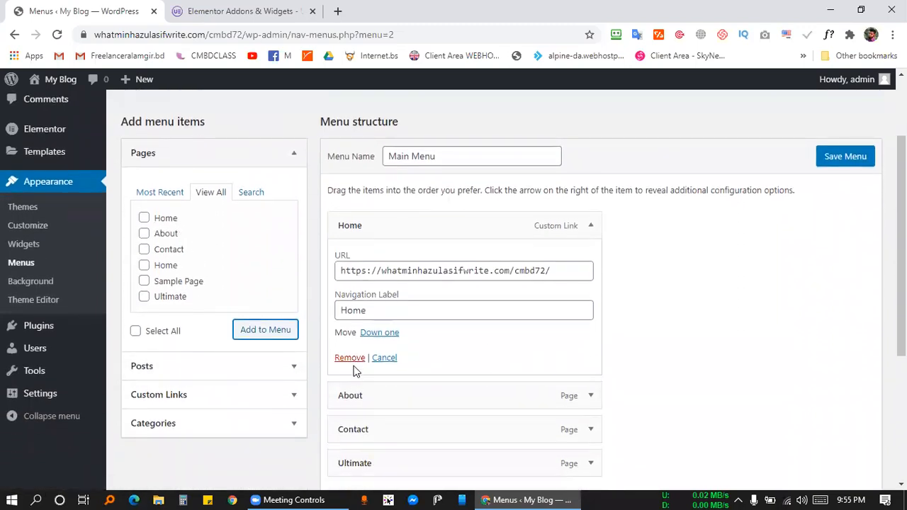
{"action": "left_click", "coordinate": [352, 360]}
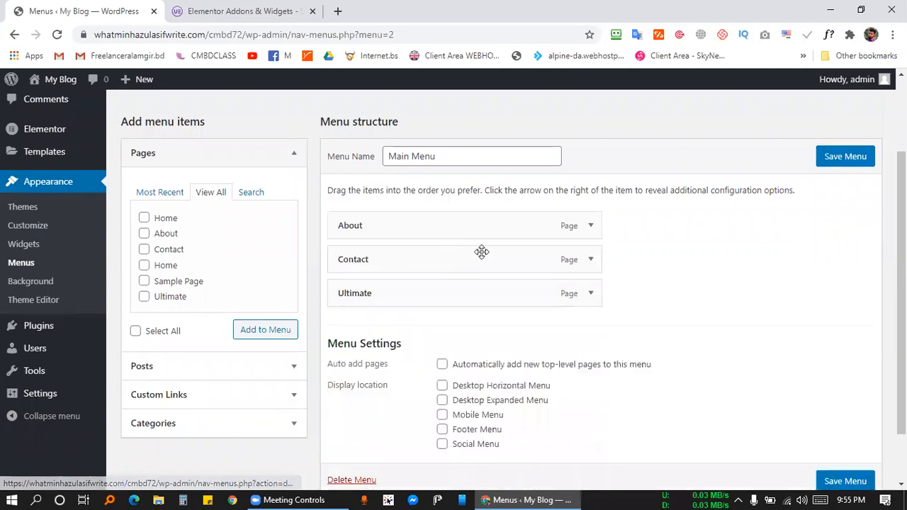
Add the actual Home page to Main Menu as the first item, above About, and save the menu
{"action": "left_click", "coordinate": [270, 336]}
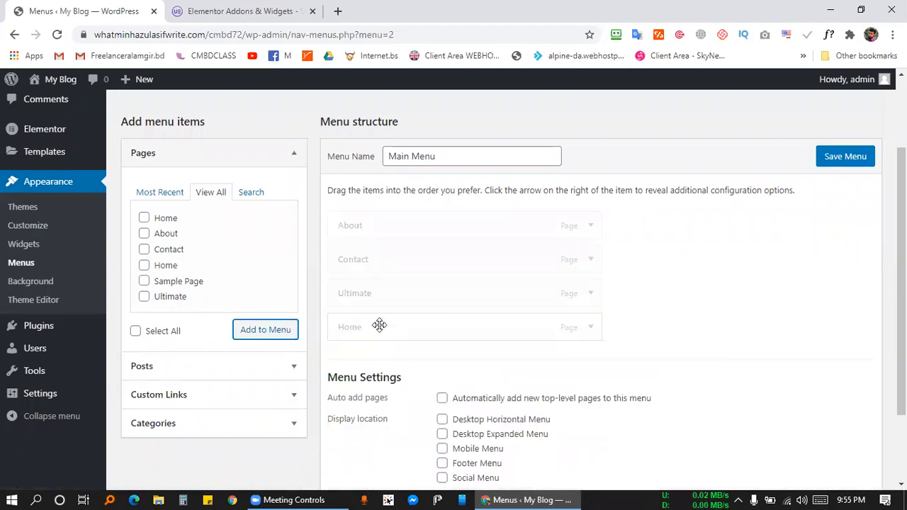
{"action": "left_click_drag", "start_coordinate": [409, 326], "coordinate": [401, 226]}
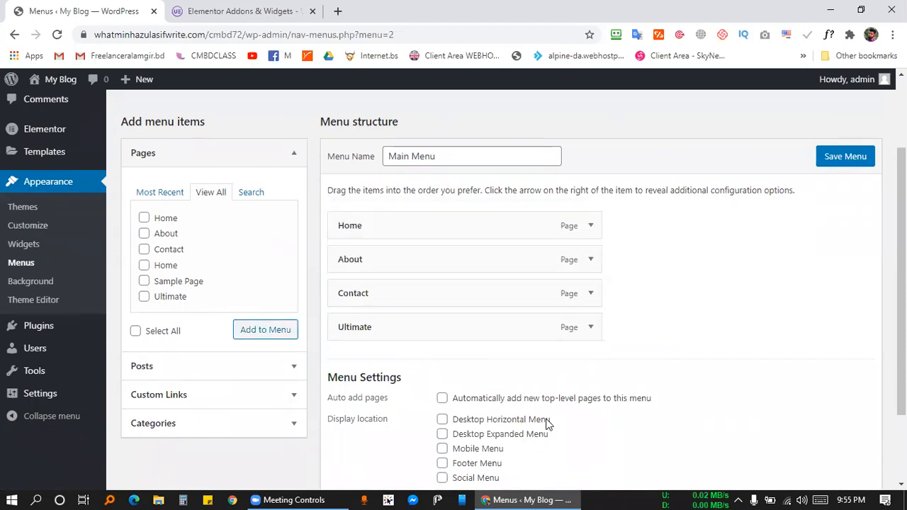
{"action": "left_click", "coordinate": [859, 165]}
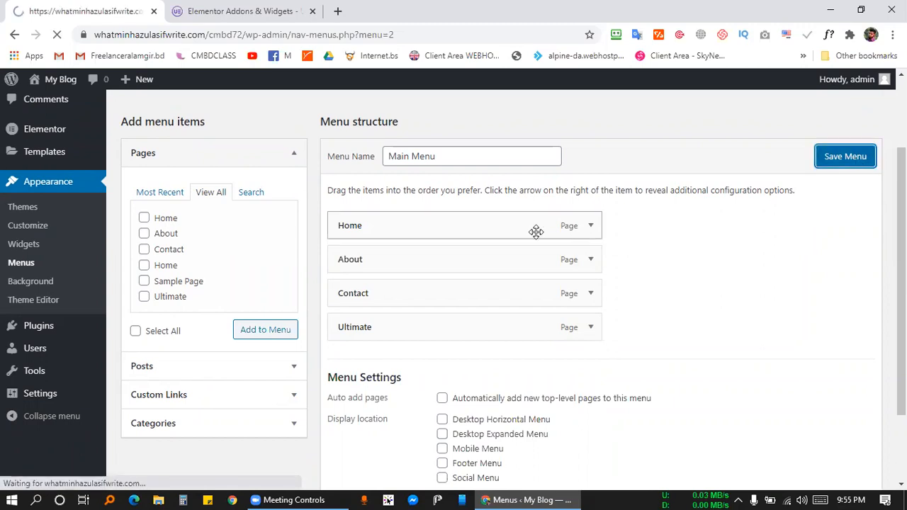
In the reading settings, make the homepage a static page using Home and save the changes
{"action": "scroll", "coordinate": [460, 306], "scroll_direction": "down", "scroll_amount": 5}
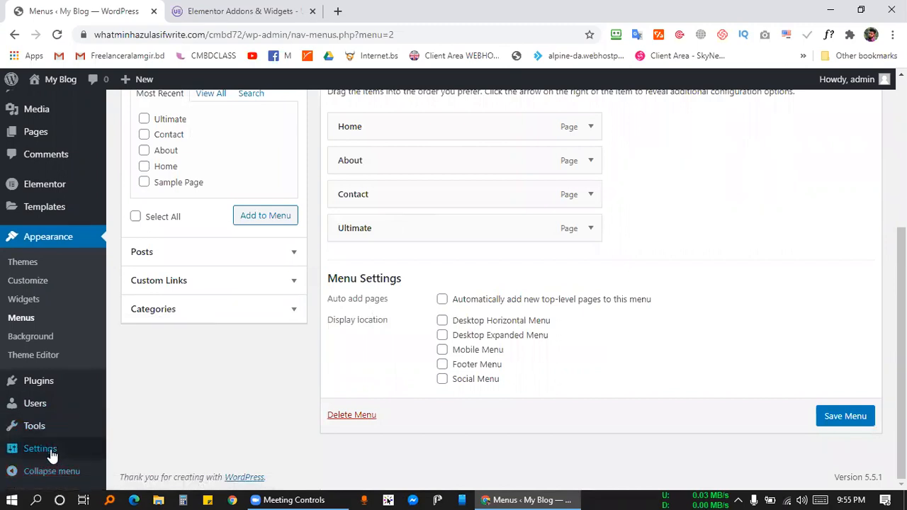
{"action": "mouse_move", "coordinate": [50, 450]}
{"action": "left_click", "coordinate": [139, 353]}
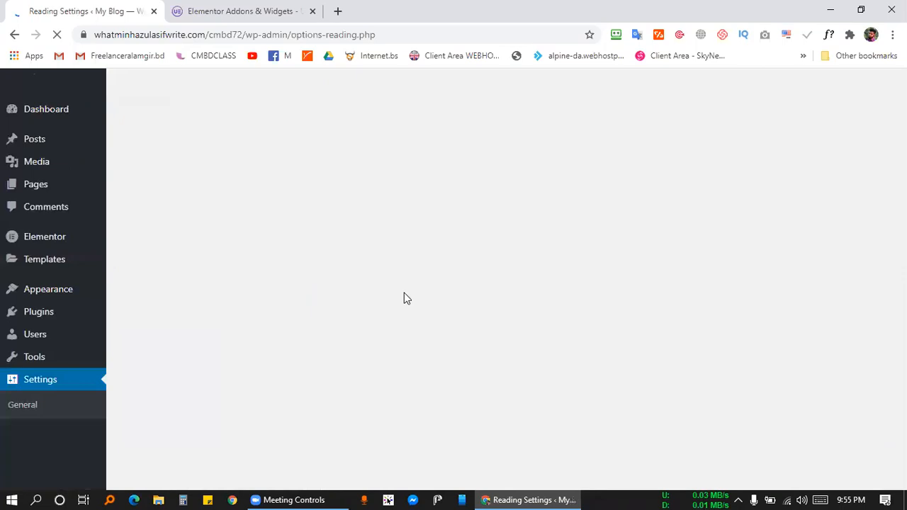
{"action": "left_click", "coordinate": [273, 170]}
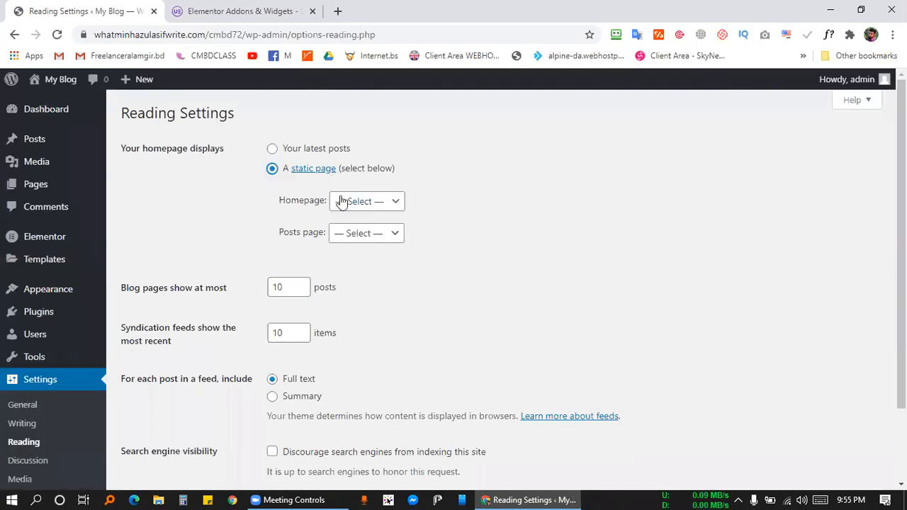
{"action": "left_click", "coordinate": [349, 201]}
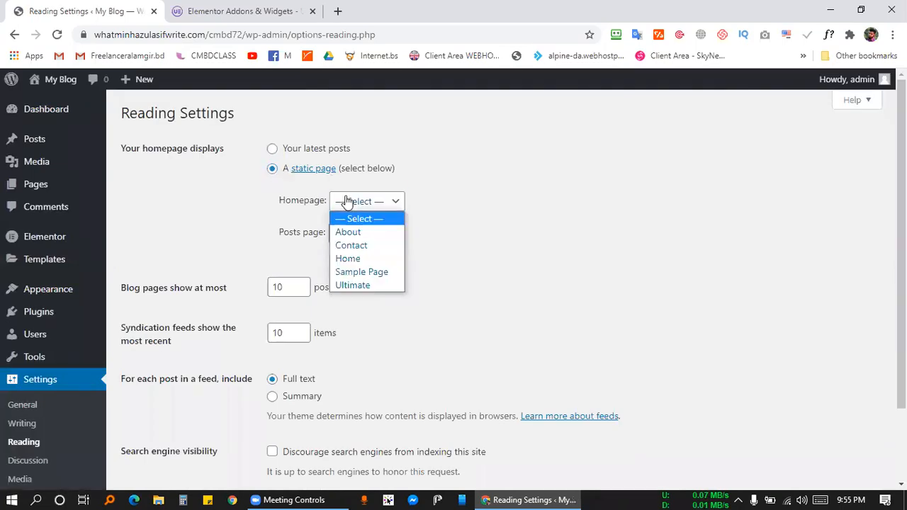
{"action": "left_click", "coordinate": [354, 259]}
{"action": "scroll", "coordinate": [259, 255], "scroll_direction": "down", "scroll_amount": 2}
{"action": "left_click", "coordinate": [133, 428]}
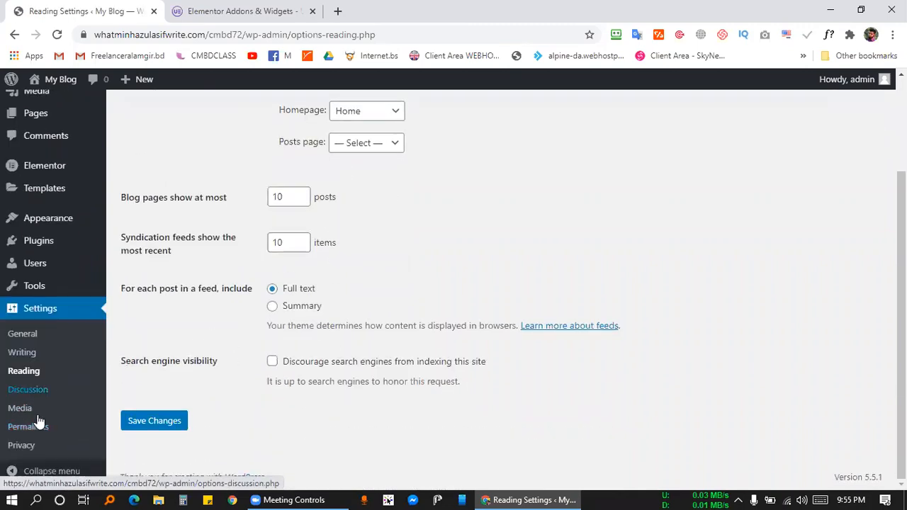
Set the site's permalink structure to Post name and save the changes
{"action": "left_click", "coordinate": [37, 425]}
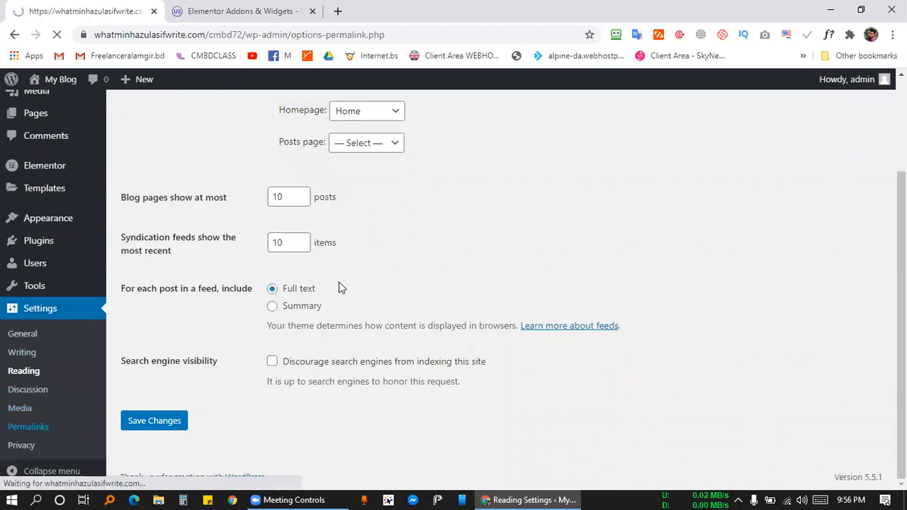
{"action": "left_click", "coordinate": [144, 371]}
{"action": "scroll", "coordinate": [146, 371], "scroll_direction": "down", "scroll_amount": 1}
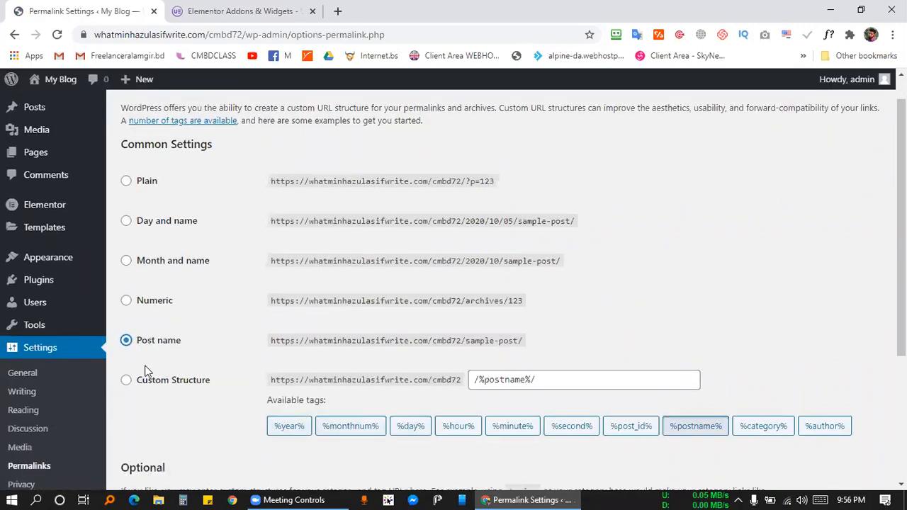
{"action": "scroll", "coordinate": [147, 411], "scroll_direction": "down", "scroll_amount": 3}
{"action": "left_click", "coordinate": [152, 424]}
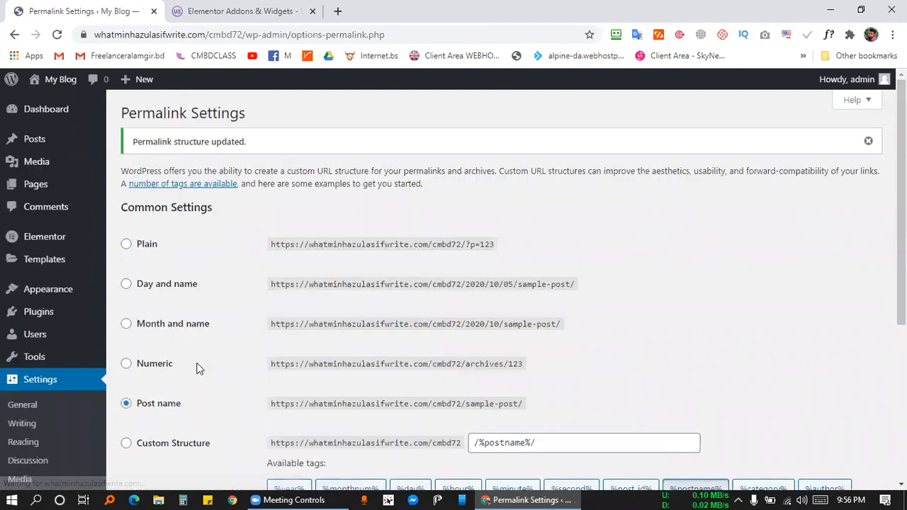
Activate the Twenty Seventeen theme for the site
{"action": "left_click", "coordinate": [43, 188]}
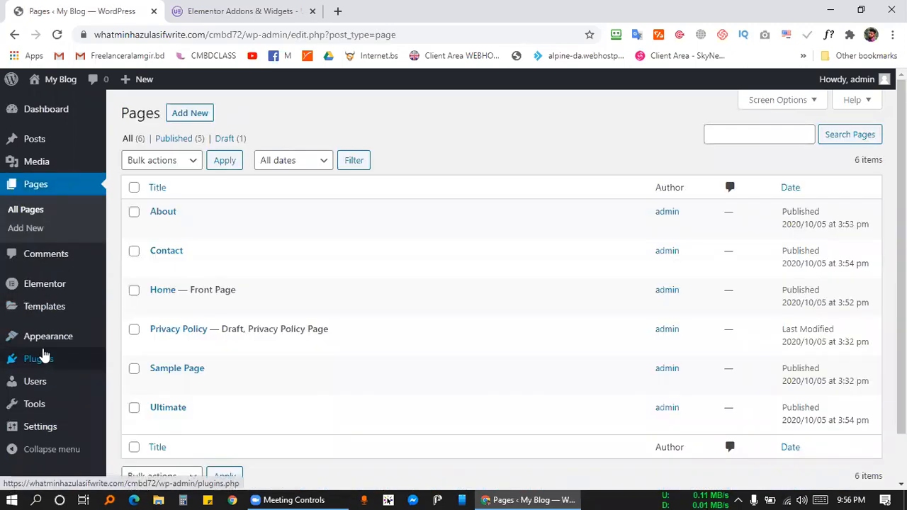
{"action": "mouse_move", "coordinate": [48, 341]}
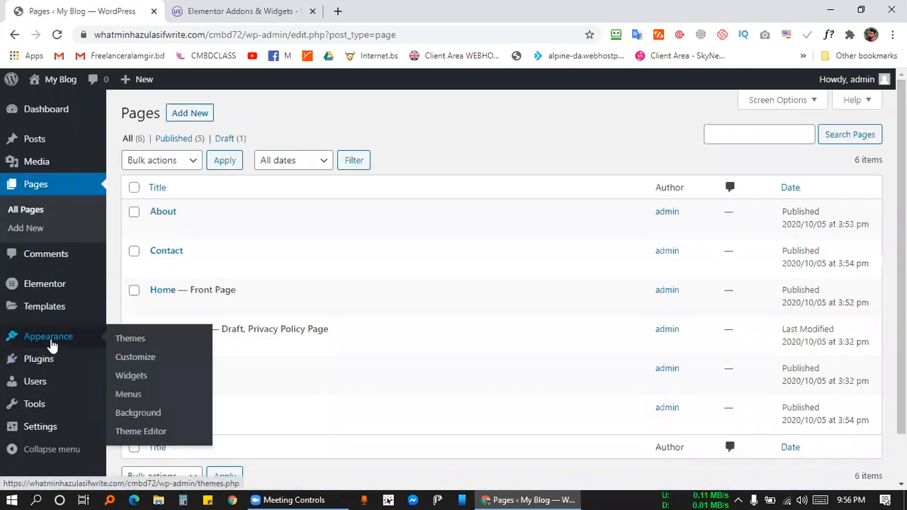
{"action": "left_click", "coordinate": [121, 343]}
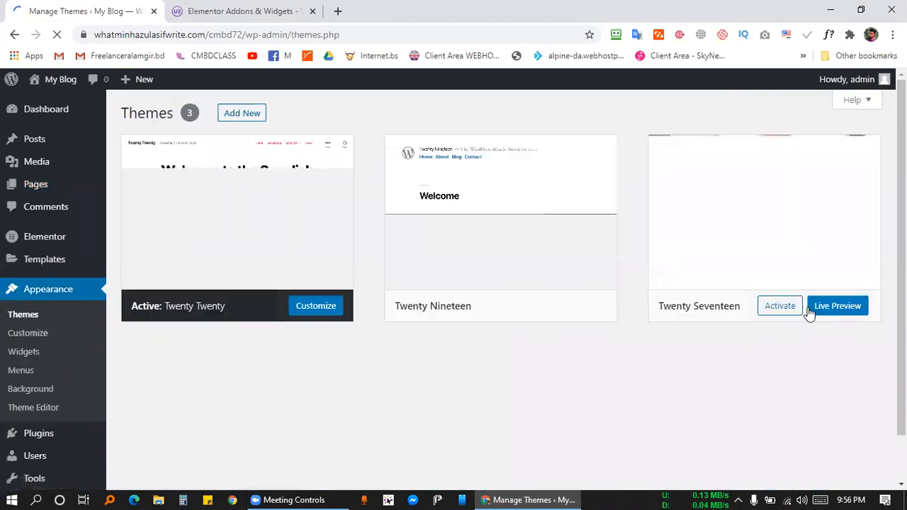
{"action": "left_click", "coordinate": [783, 309]}
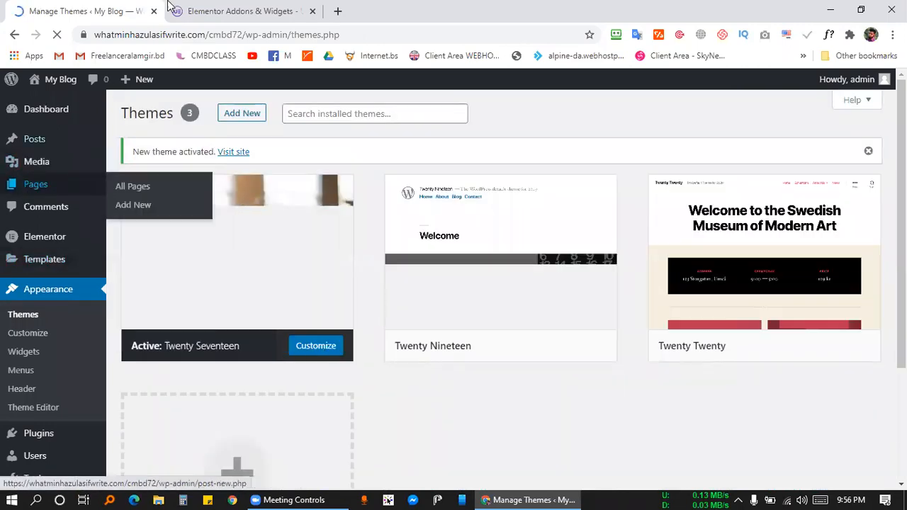
Open the live view of the Home page in a new browser tab and examine its header, content and footer
{"action": "left_click", "coordinate": [30, 187]}
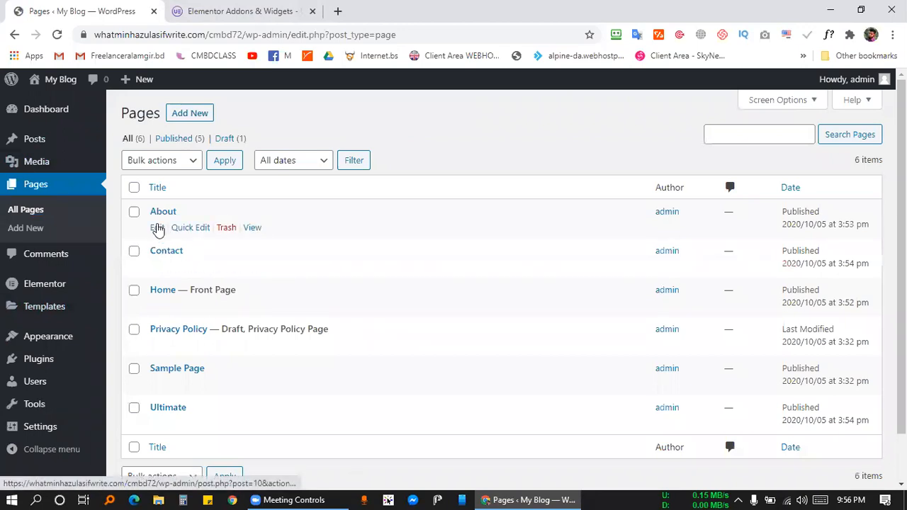
{"action": "middle_click", "coordinate": [253, 306]}
{"action": "left_click", "coordinate": [248, 7]}
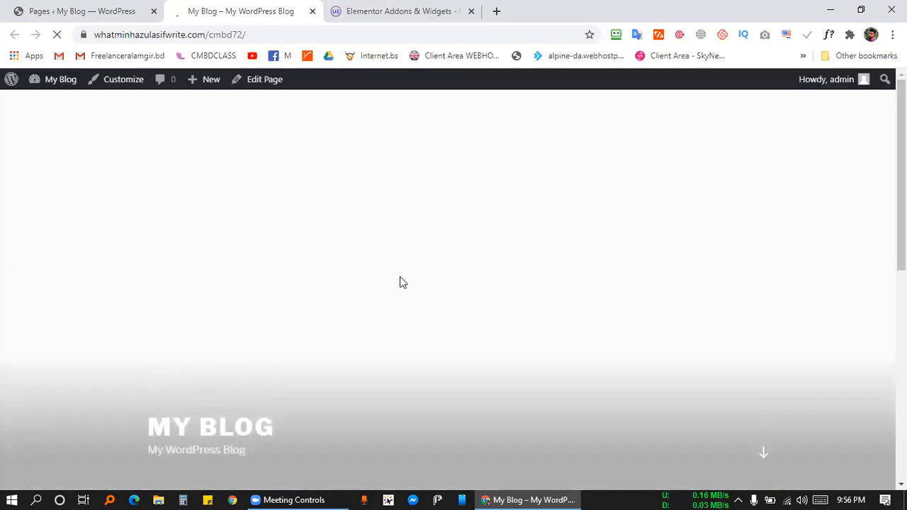
{"action": "scroll", "coordinate": [542, 348], "scroll_direction": "down", "scroll_amount": 7}
{"action": "scroll", "coordinate": [474, 299], "scroll_direction": "up", "scroll_amount": 6}
{"action": "scroll", "coordinate": [351, 270], "scroll_direction": "down", "scroll_amount": 10}
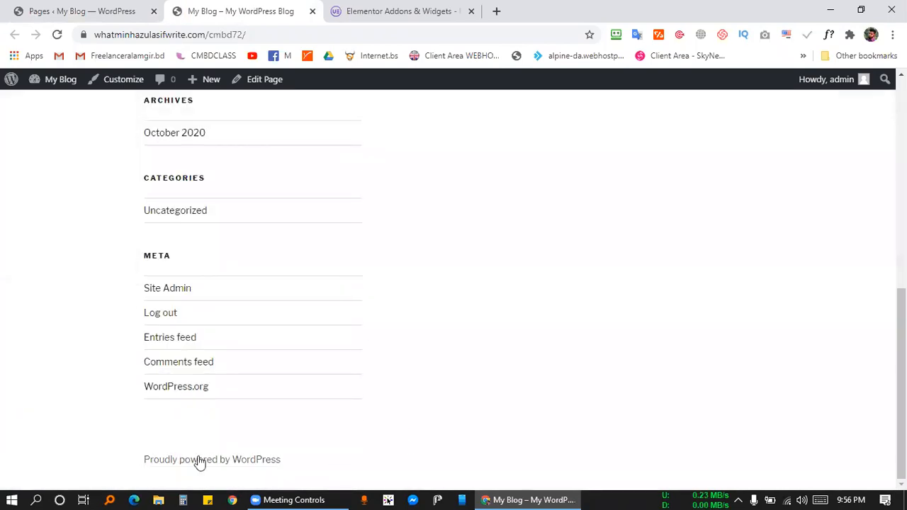
{"action": "scroll", "coordinate": [380, 327], "scroll_direction": "up", "scroll_amount": 5}
{"action": "scroll", "coordinate": [380, 327], "scroll_direction": "down", "scroll_amount": 4}
{"action": "scroll", "coordinate": [380, 331], "scroll_direction": "up", "scroll_amount": 10}
Open the Home page from the Pages list for editing with Elementor
{"action": "left_click", "coordinate": [83, 10]}
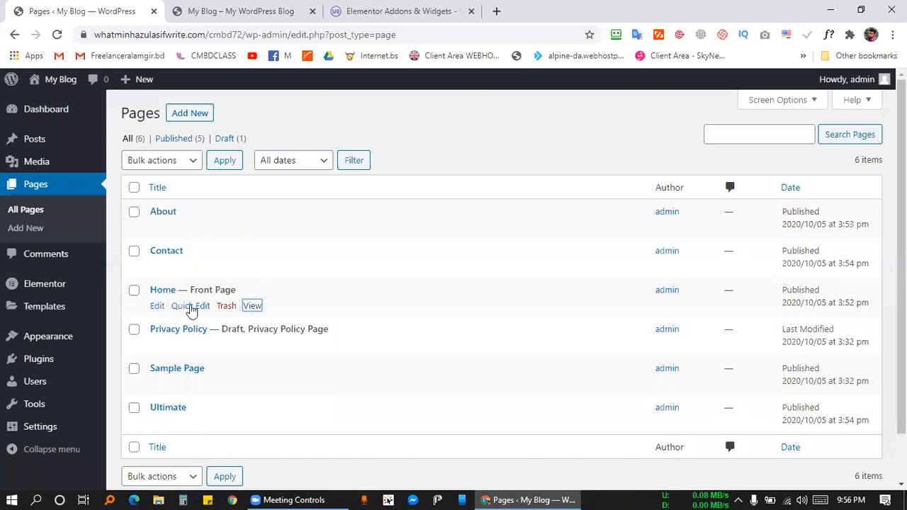
{"action": "left_click", "coordinate": [157, 306]}
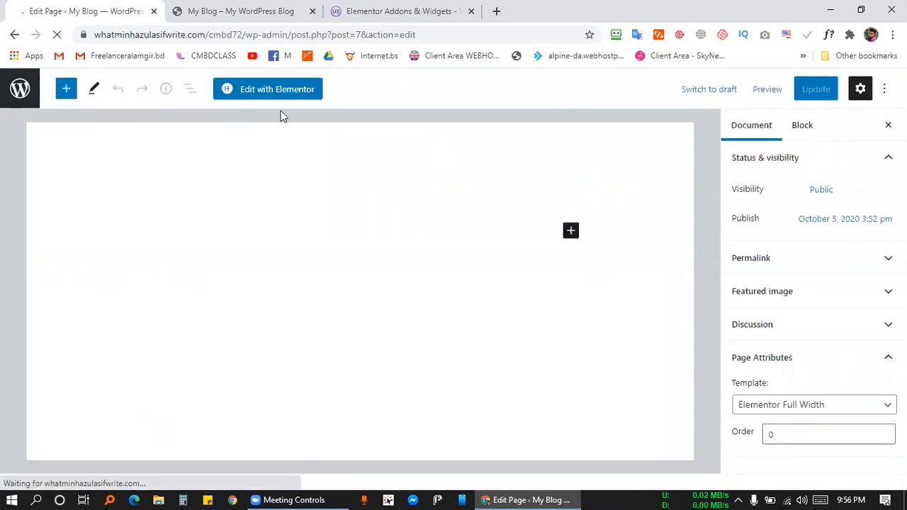
{"action": "left_click", "coordinate": [268, 89]}
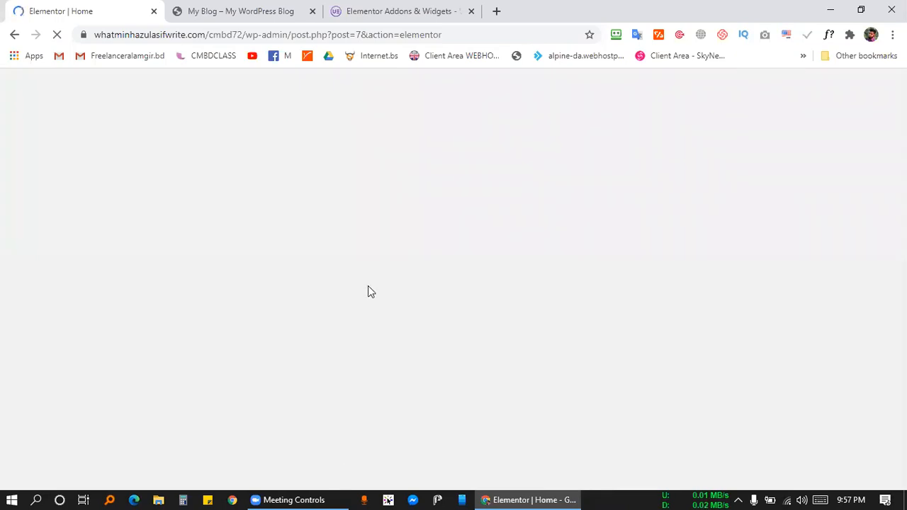
Check the live homepage from its header image to its footer while the Elementor editor loads
{"action": "left_click", "coordinate": [250, 9]}
{"action": "scroll", "coordinate": [298, 267], "scroll_direction": "down", "scroll_amount": 10}
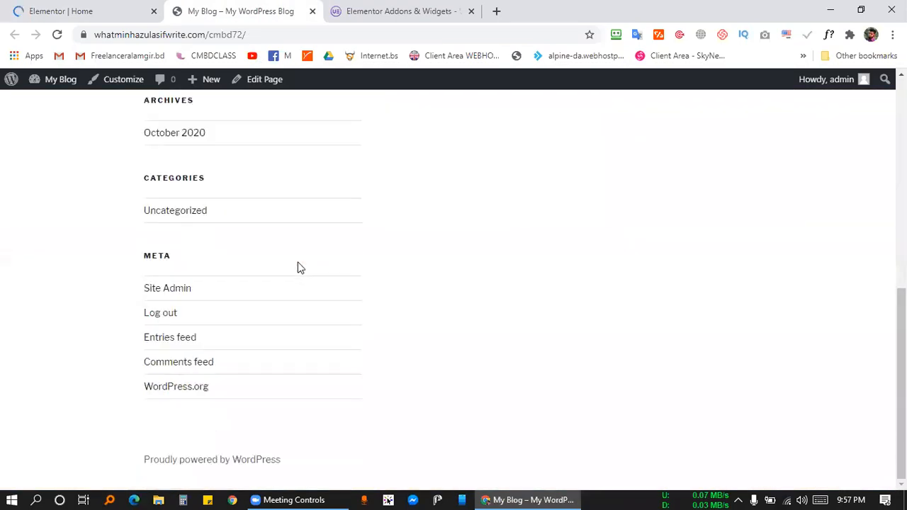
{"action": "scroll", "coordinate": [297, 267], "scroll_direction": "up", "scroll_amount": 10}
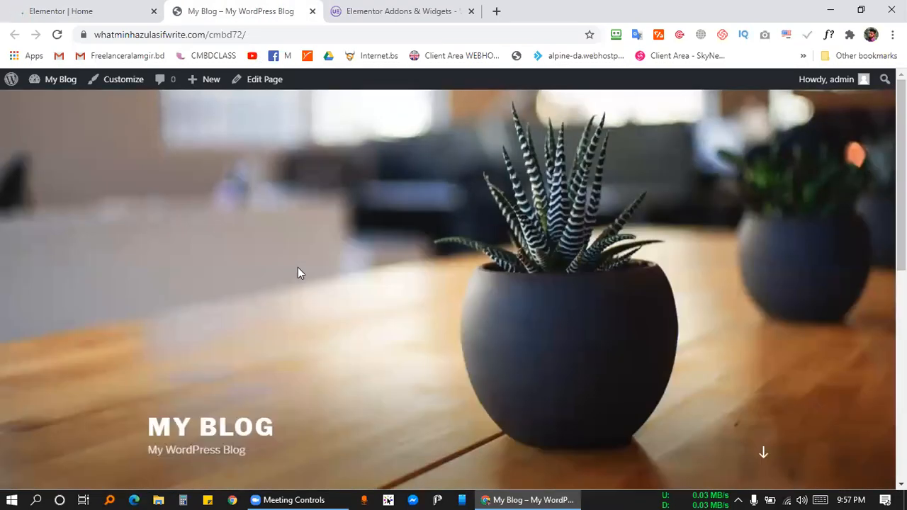
{"action": "left_click", "coordinate": [763, 457]}
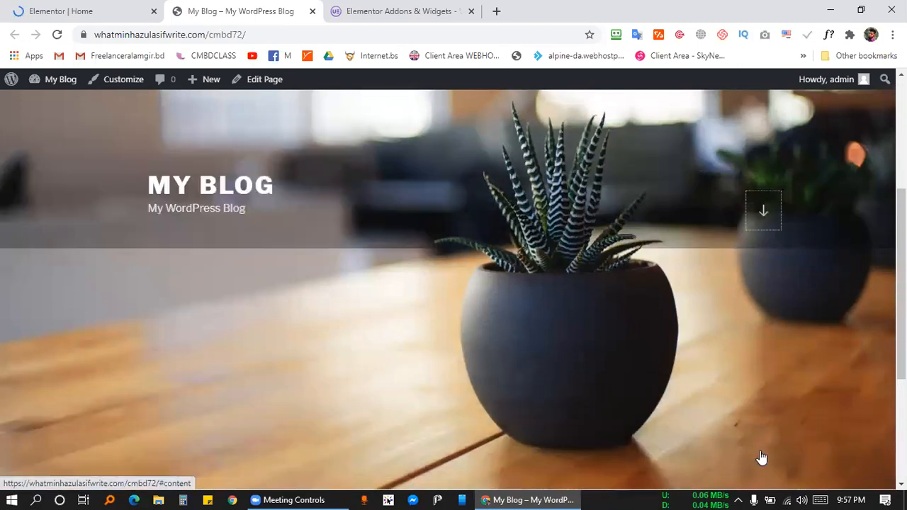
{"action": "scroll", "coordinate": [771, 383], "scroll_direction": "up", "scroll_amount": 5}
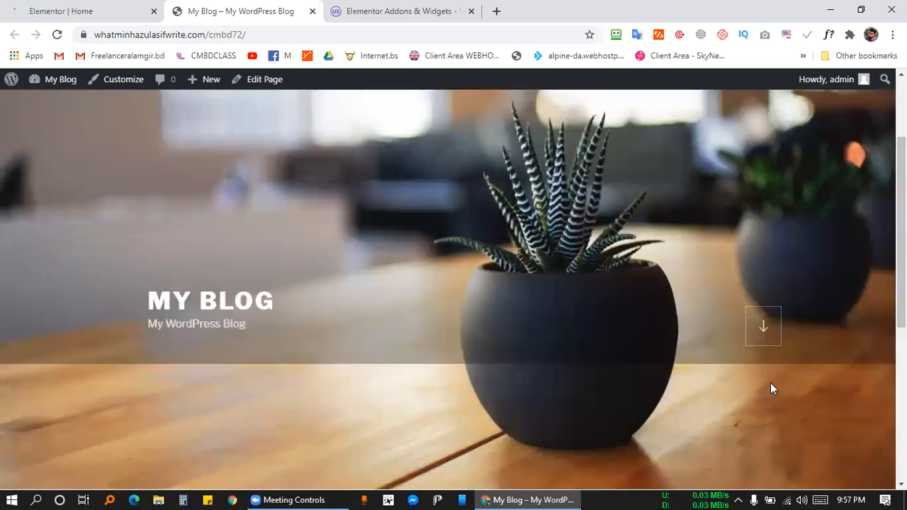
{"action": "left_click", "coordinate": [82, 10]}
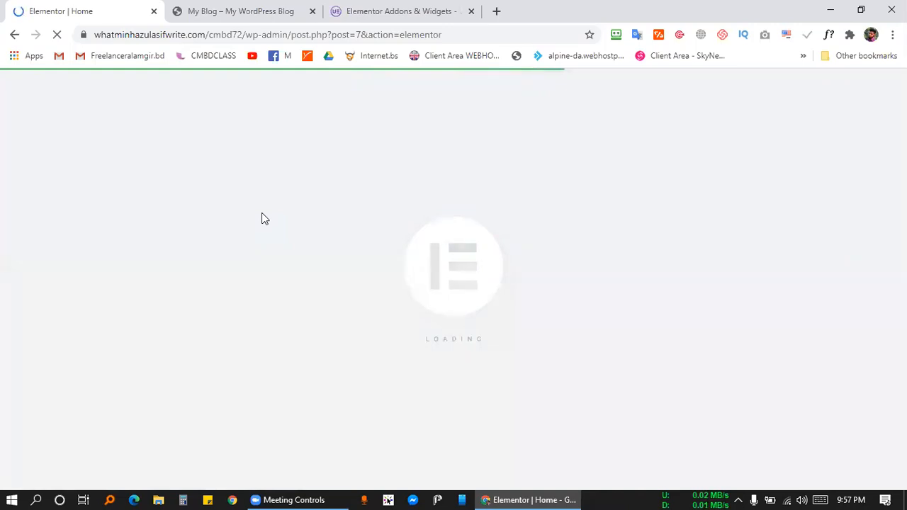
{"action": "left_click", "coordinate": [270, 5]}
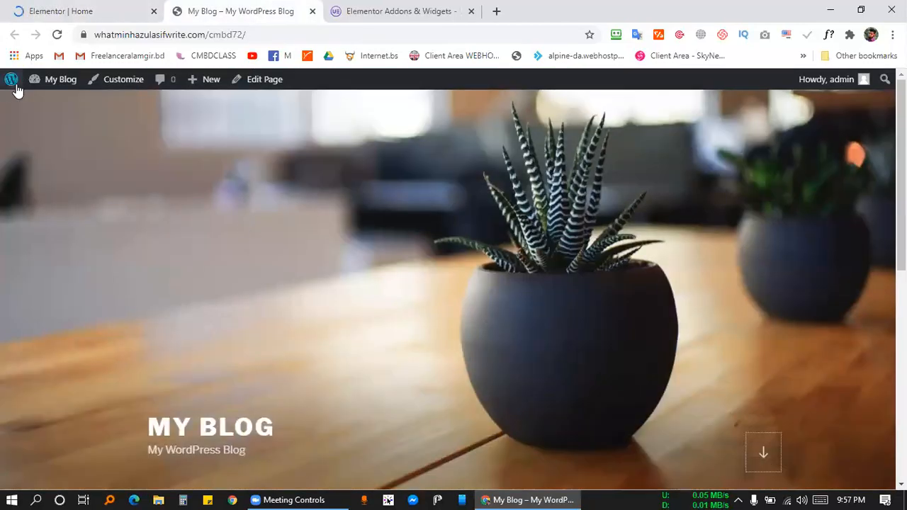
Open the About WordPress admin page in the live site's tab and check the Elementor editor's loading progress
{"action": "left_click", "coordinate": [15, 85]}
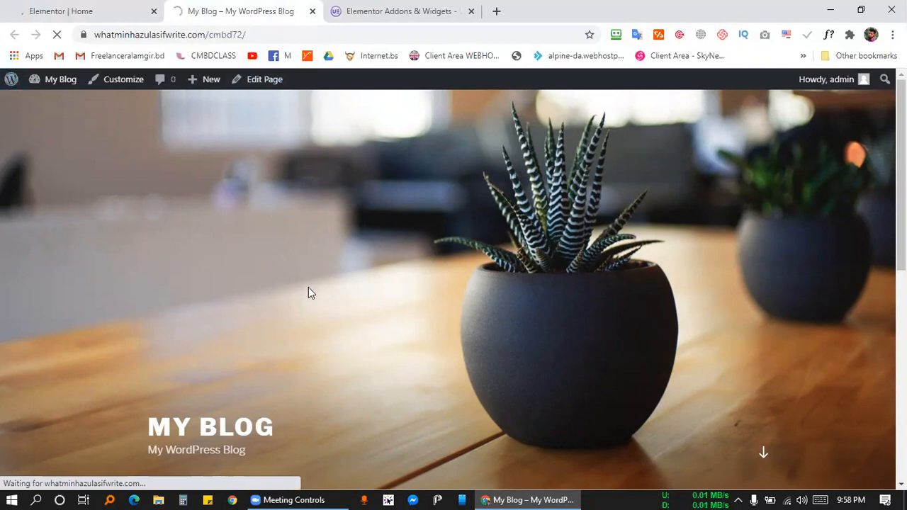
{"action": "left_click", "coordinate": [714, 492]}
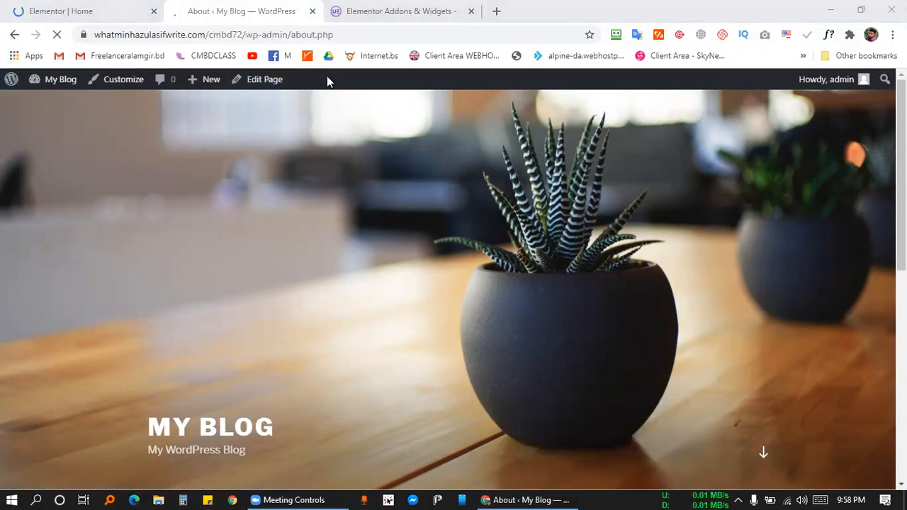
{"action": "left_click", "coordinate": [227, 7]}
{"action": "left_click", "coordinate": [60, 9]}
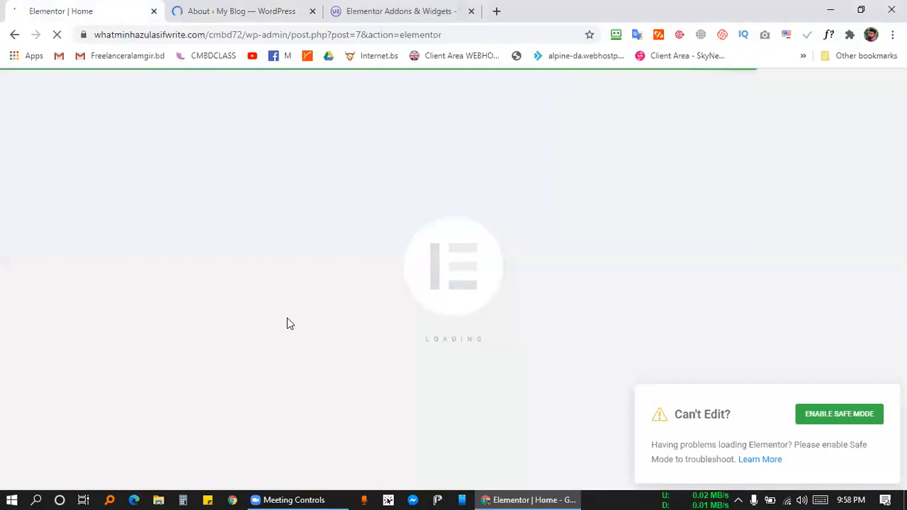
{"action": "left_click", "coordinate": [238, 10]}
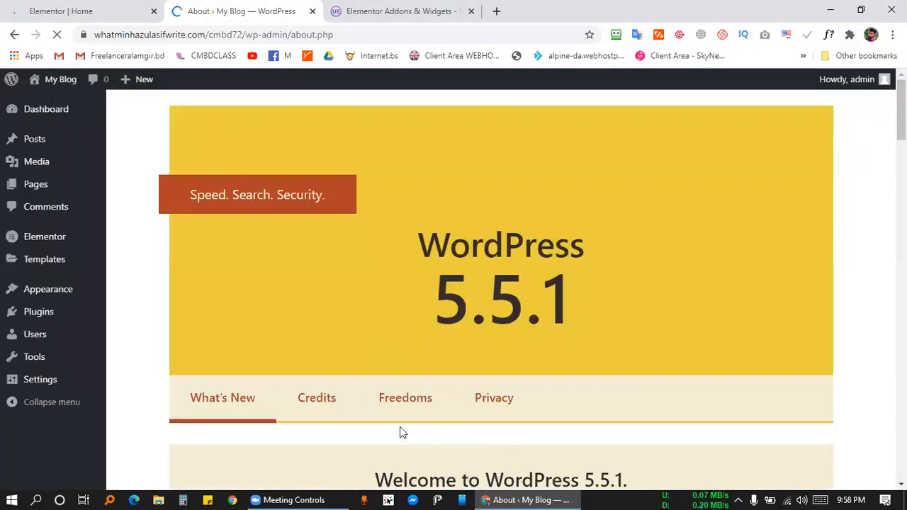
{"action": "scroll", "coordinate": [350, 317], "scroll_direction": "down", "scroll_amount": 1}
{"action": "scroll", "coordinate": [349, 317], "scroll_direction": "up", "scroll_amount": 1}
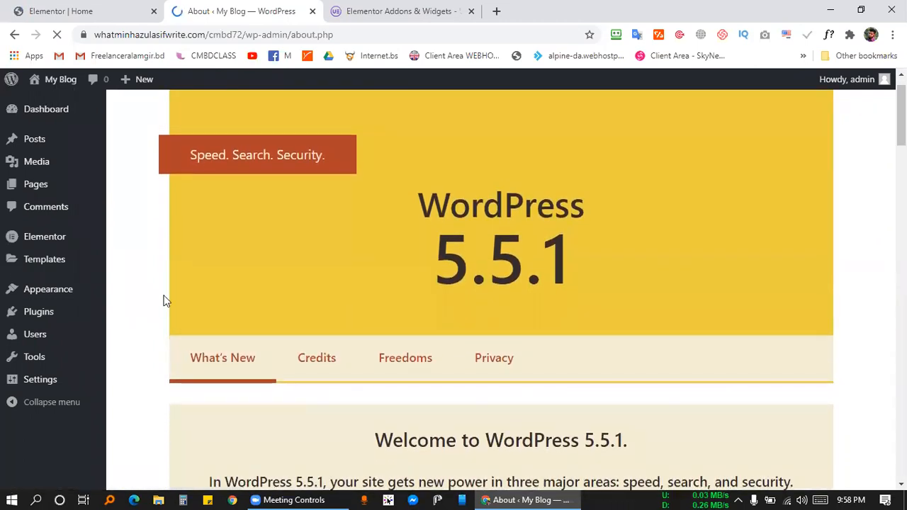
{"action": "mouse_move", "coordinate": [41, 312]}
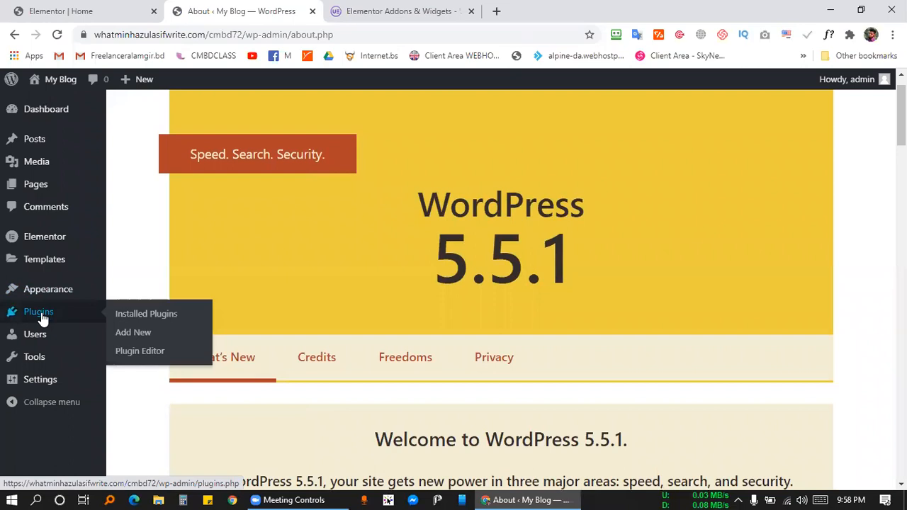
In the Elementor editor, examine the Home page's theme header, empty content area and footer
{"action": "left_click", "coordinate": [68, 9]}
{"action": "scroll", "coordinate": [353, 138], "scroll_direction": "down", "scroll_amount": 5}
{"action": "scroll", "coordinate": [353, 139], "scroll_direction": "up", "scroll_amount": 5}
{"action": "scroll", "coordinate": [353, 138], "scroll_direction": "down", "scroll_amount": 5}
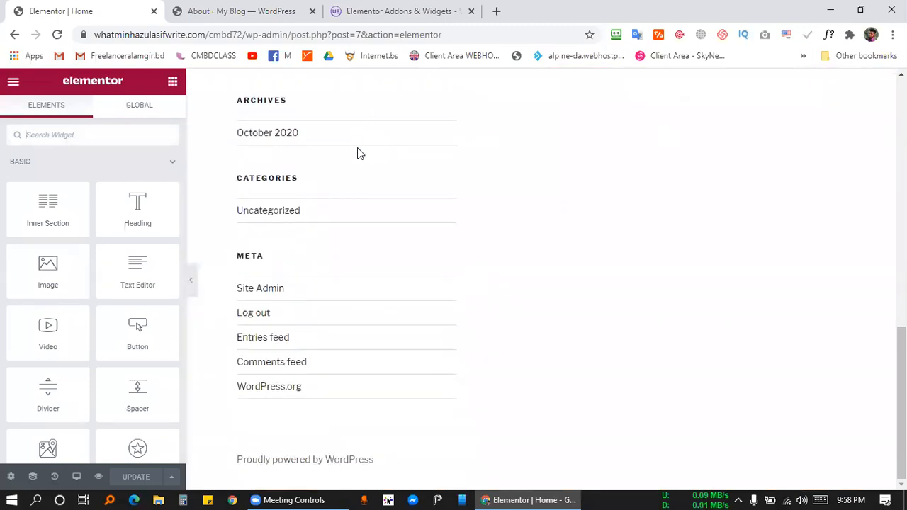
{"action": "scroll", "coordinate": [557, 303], "scroll_direction": "up", "scroll_amount": 5}
{"action": "scroll", "coordinate": [557, 304], "scroll_direction": "down", "scroll_amount": 3}
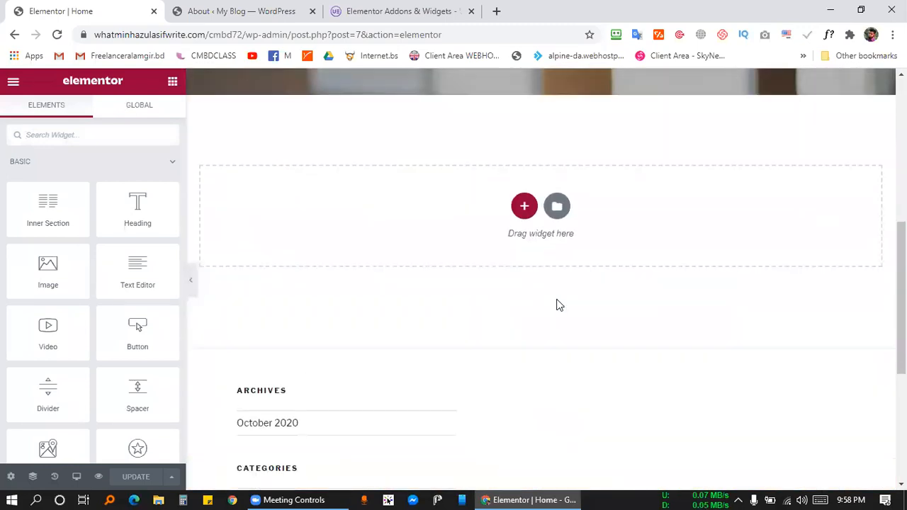
{"action": "scroll", "coordinate": [558, 304], "scroll_direction": "down", "scroll_amount": 3}
{"action": "scroll", "coordinate": [557, 297], "scroll_direction": "up", "scroll_amount": 6}
{"action": "scroll", "coordinate": [556, 321], "scroll_direction": "down", "scroll_amount": 6}
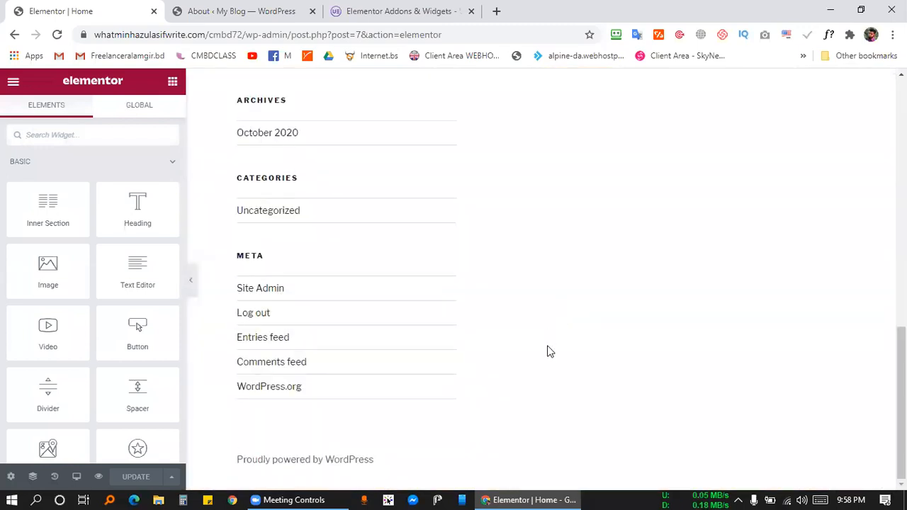
Choose Elementor Full Width as the Home page's layout in its page settings and leave the Elementor editor
{"action": "left_click", "coordinate": [10, 479]}
{"action": "left_click", "coordinate": [130, 399]}
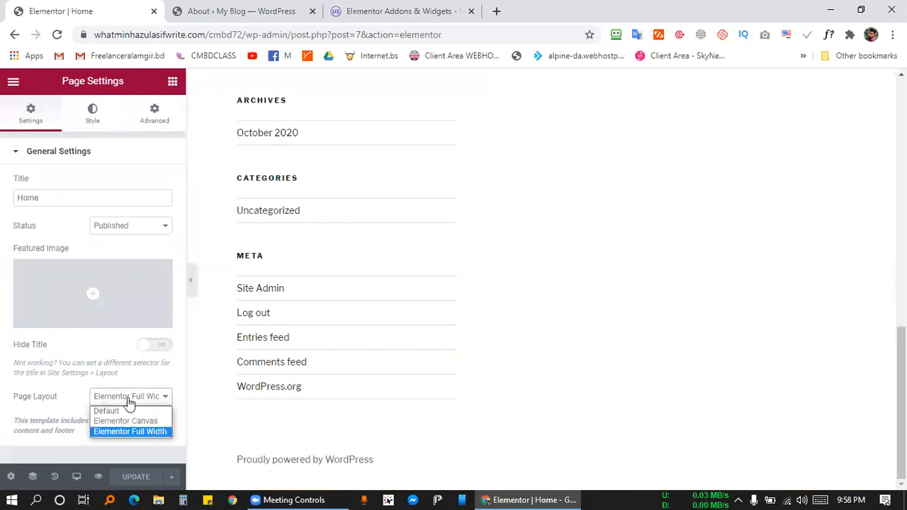
{"action": "left_click", "coordinate": [122, 432]}
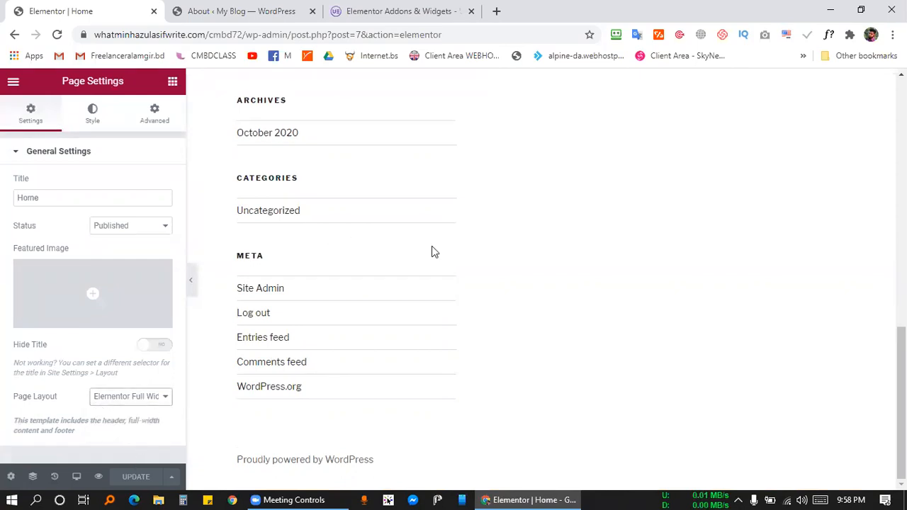
{"action": "scroll", "coordinate": [472, 377], "scroll_direction": "down", "scroll_amount": 4}
{"action": "scroll", "coordinate": [472, 376], "scroll_direction": "up", "scroll_amount": 4}
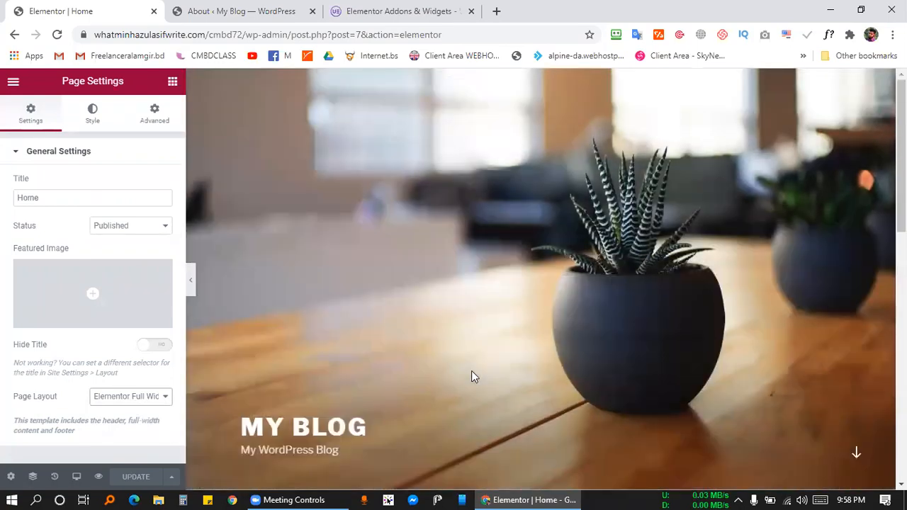
{"action": "left_click", "coordinate": [12, 34]}
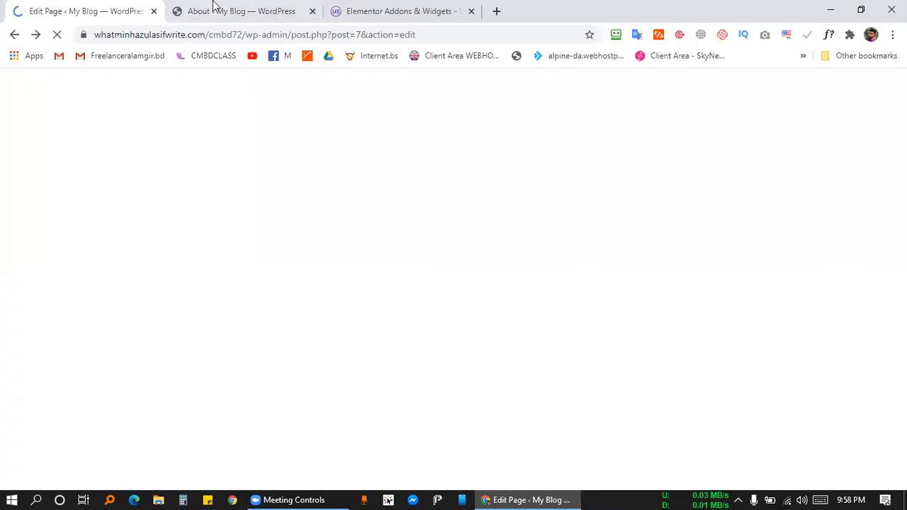
Visit the live site from the About WordPress admin page in the second browser tab
{"action": "left_click", "coordinate": [217, 11]}
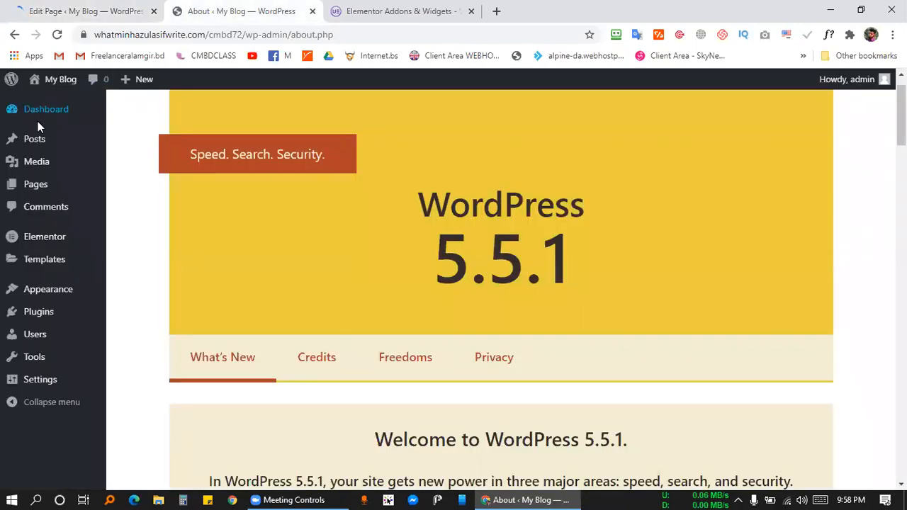
{"action": "mouse_move", "coordinate": [49, 85]}
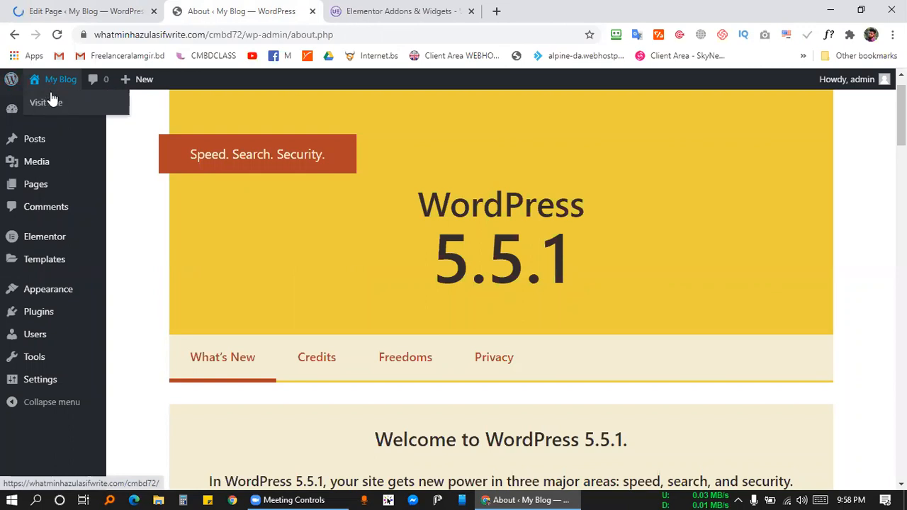
{"action": "left_click", "coordinate": [49, 103]}
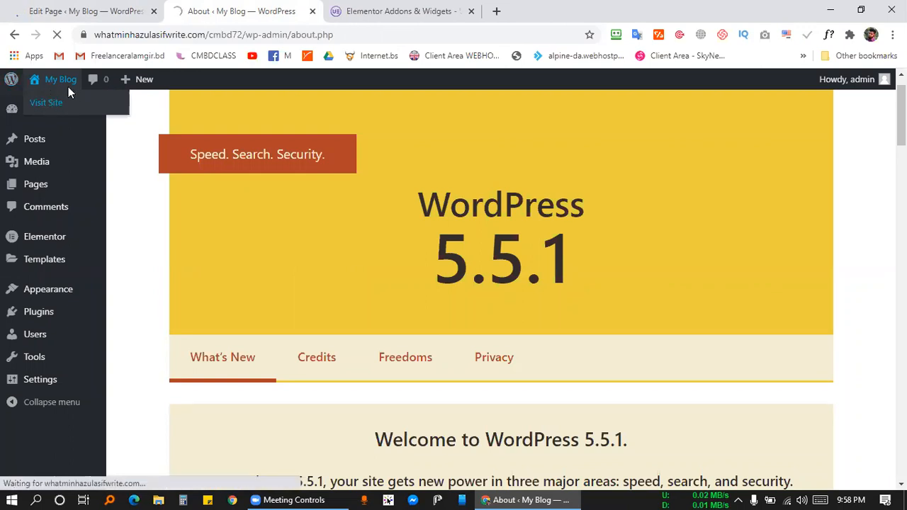
Return from the Home page's WordPress editor to the list of all pages
{"action": "left_click", "coordinate": [95, 10]}
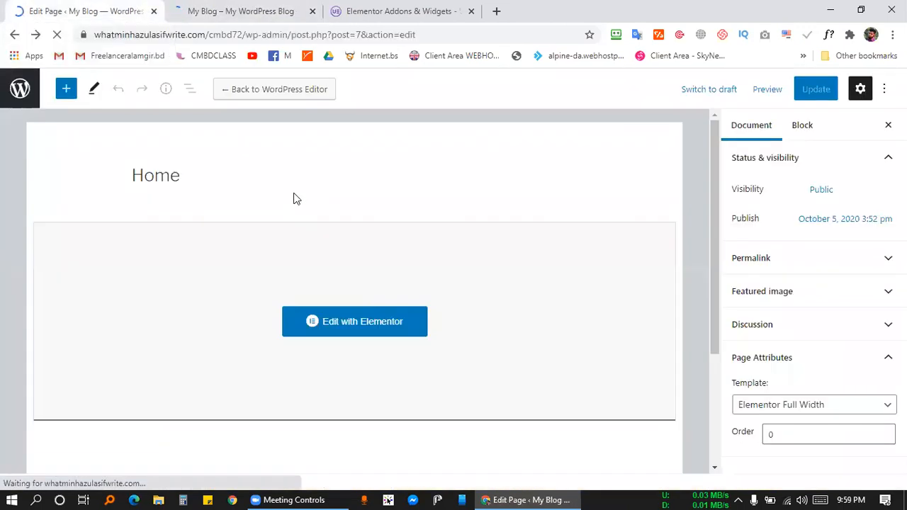
{"action": "left_click", "coordinate": [22, 102]}
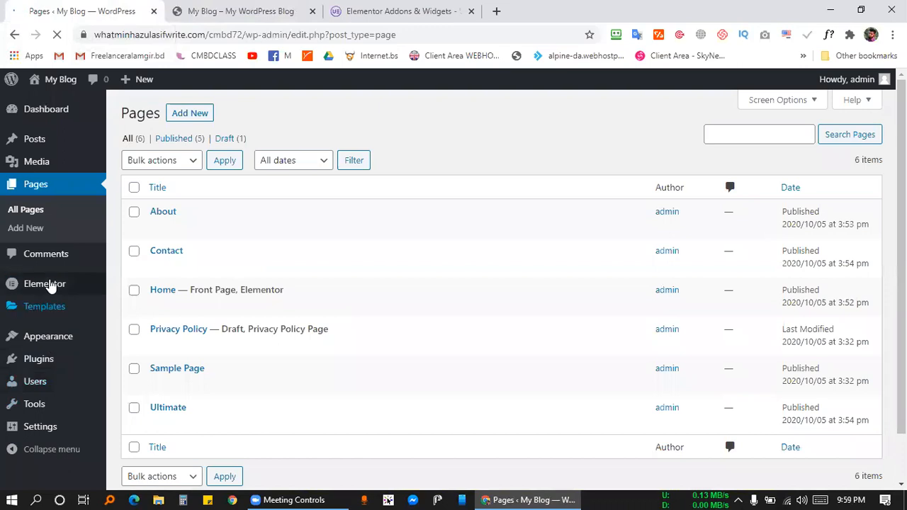
{"action": "mouse_move", "coordinate": [49, 308]}
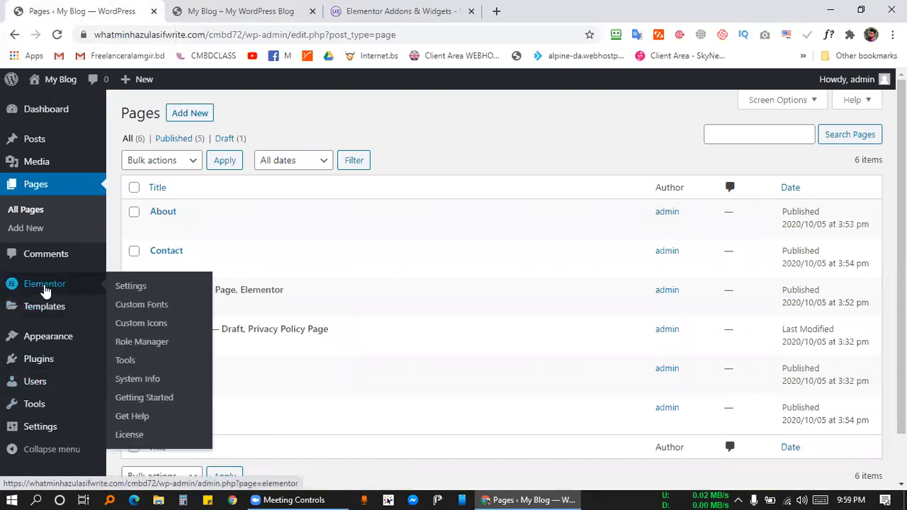
Create a new Elementor template of type Header named "Head" from the saved templates
{"action": "left_click", "coordinate": [50, 307]}
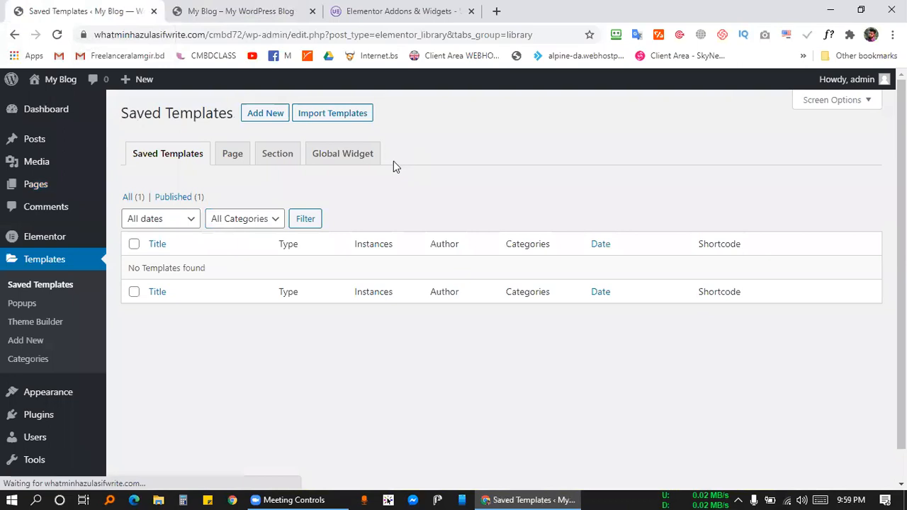
{"action": "left_click", "coordinate": [262, 114]}
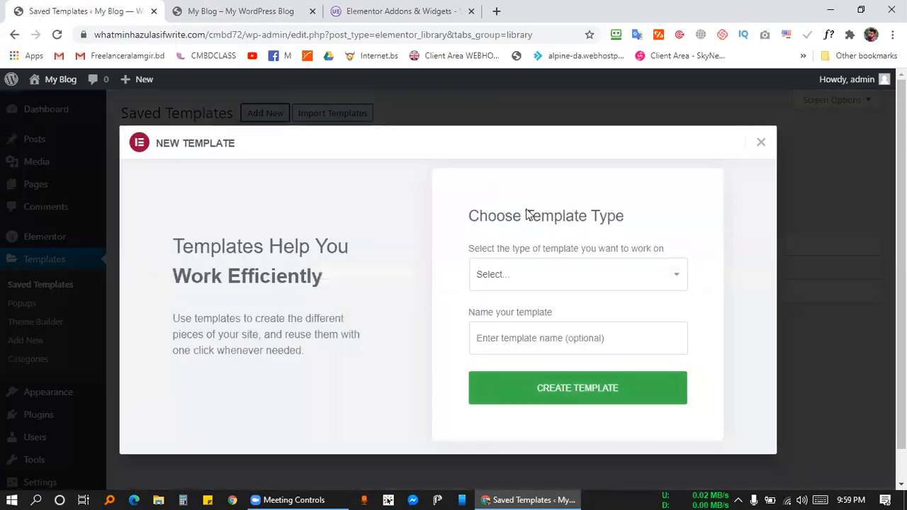
{"action": "left_click", "coordinate": [537, 281]}
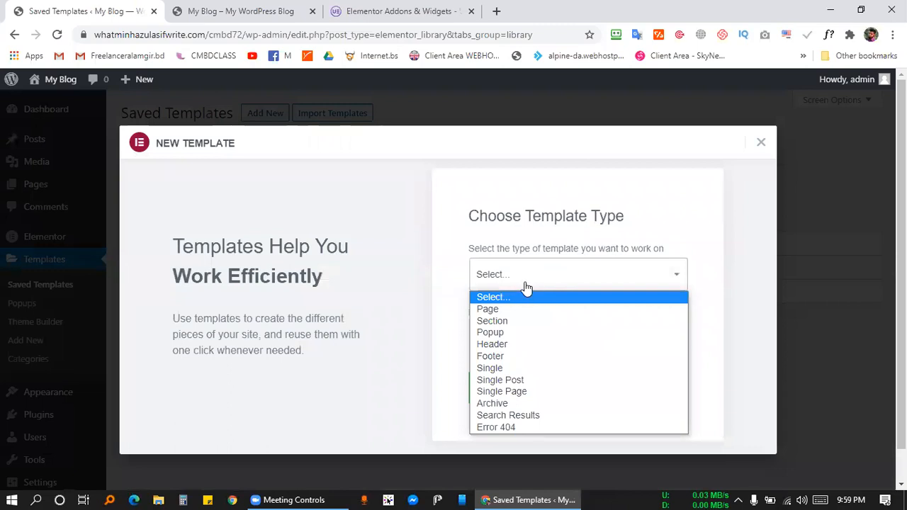
{"action": "left_click", "coordinate": [498, 346]}
{"action": "left_click", "coordinate": [524, 342]}
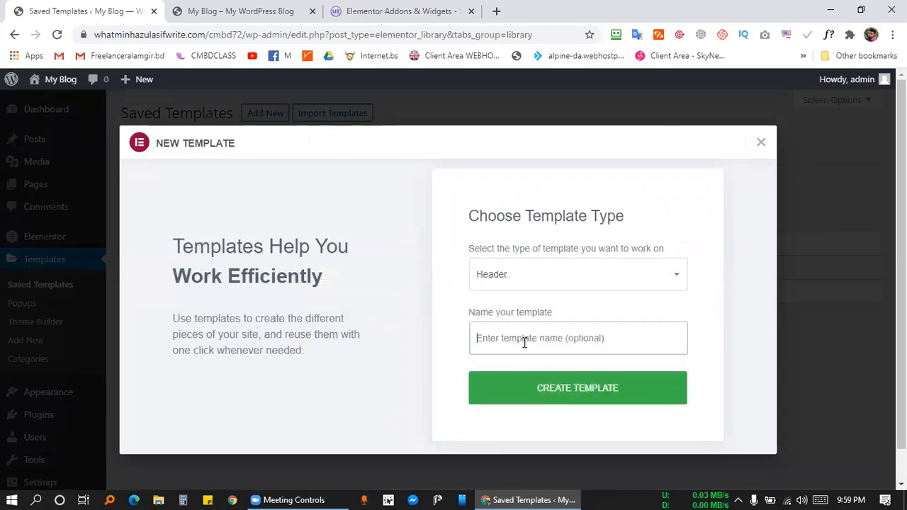
{"action": "type", "text": "Head"}
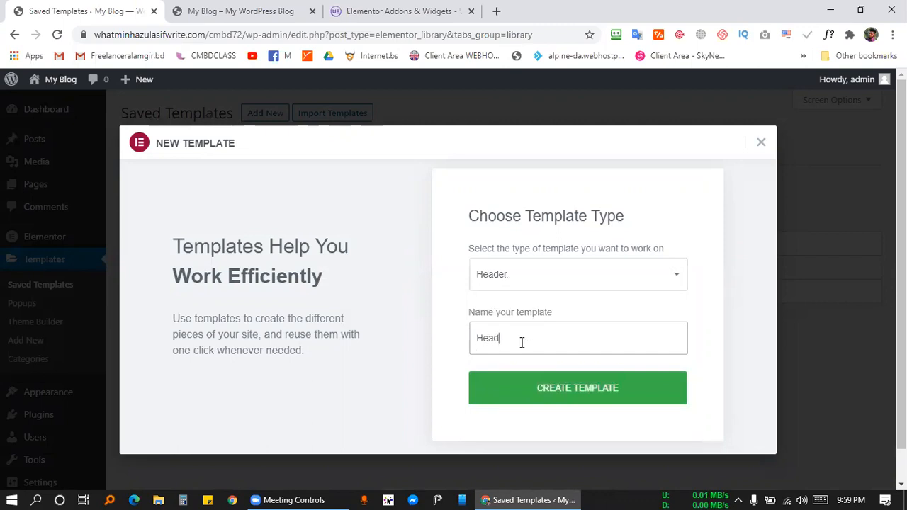
{"action": "left_click", "coordinate": [553, 395]}
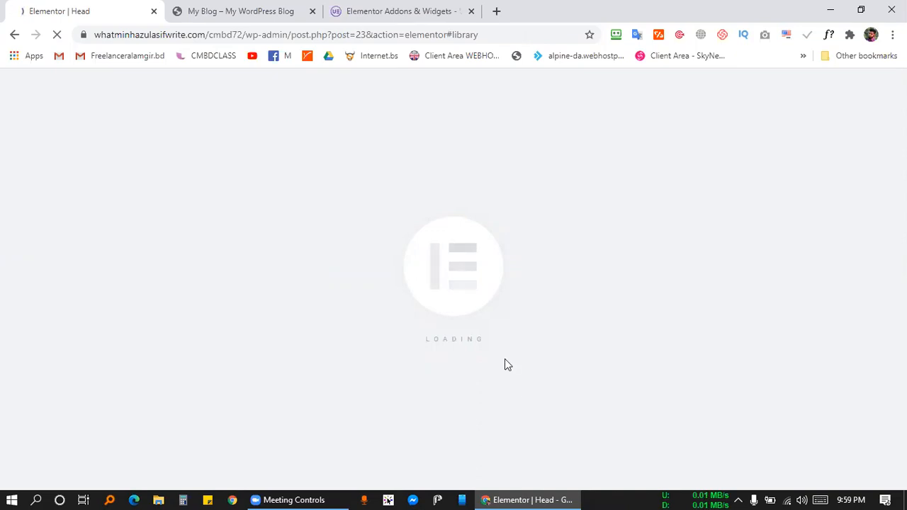
Look over the live site from its header image down to the footer and open the About WordPress page
{"action": "left_click", "coordinate": [261, 10]}
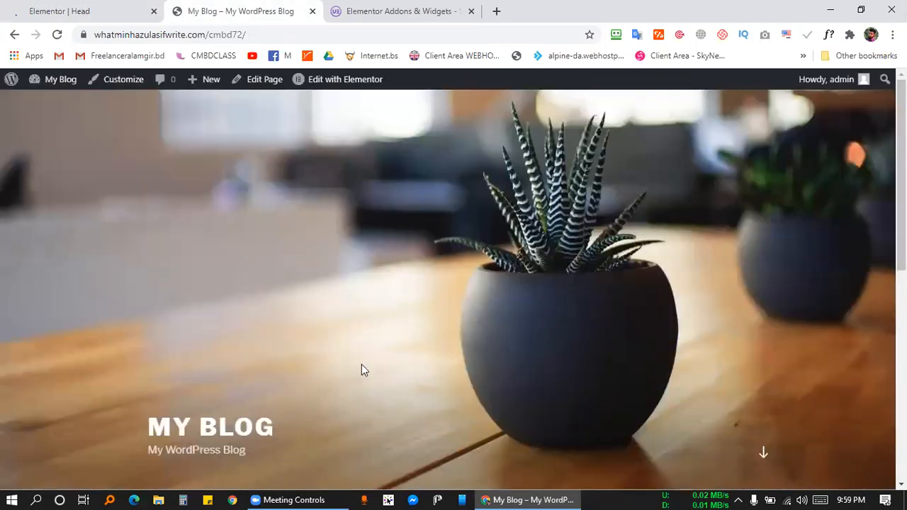
{"action": "scroll", "coordinate": [88, 135], "scroll_direction": "down", "scroll_amount": 10}
{"action": "left_click", "coordinate": [11, 79]}
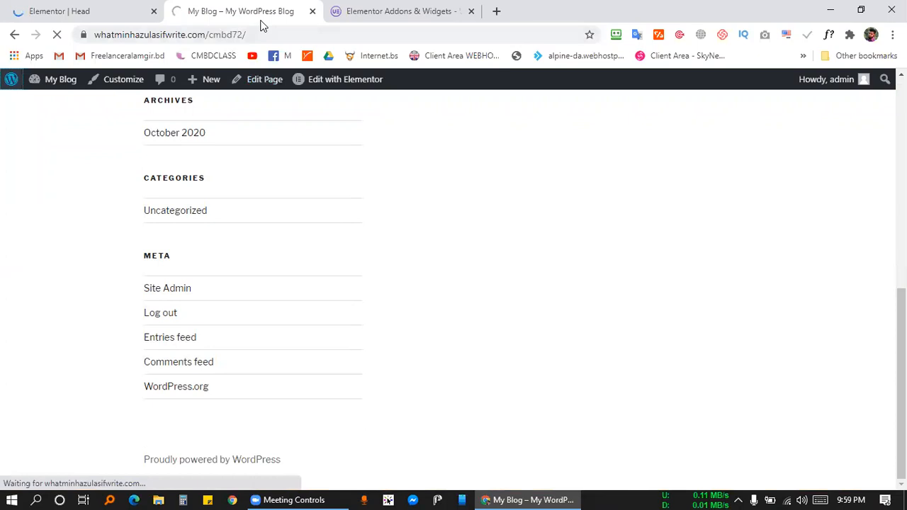
Examine the Ultimate Addons for Elementor website from its hero area down to the footer and back up
{"action": "left_click", "coordinate": [384, 10]}
{"action": "scroll", "coordinate": [445, 343], "scroll_direction": "down", "scroll_amount": 5}
{"action": "scroll", "coordinate": [445, 343], "scroll_direction": "down", "scroll_amount": 6}
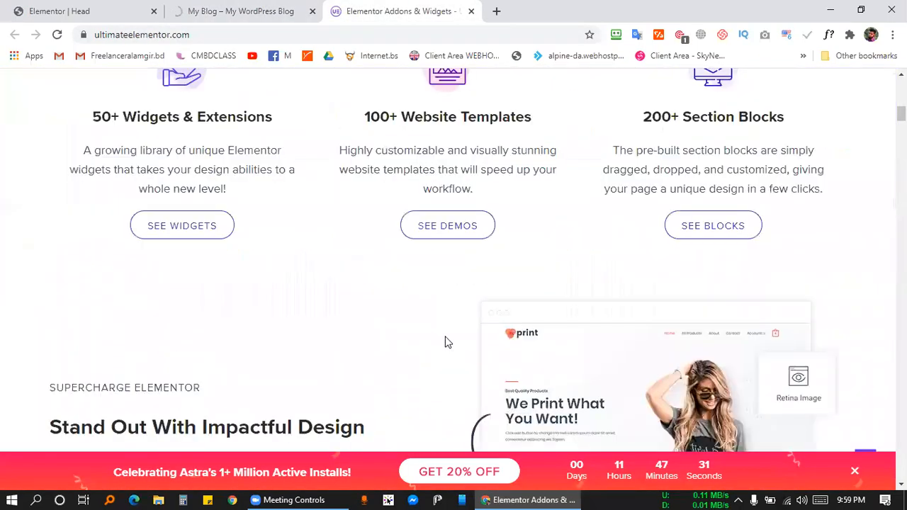
{"action": "scroll", "coordinate": [446, 343], "scroll_direction": "up", "scroll_amount": 8}
{"action": "scroll", "coordinate": [445, 338], "scroll_direction": "up", "scroll_amount": 3}
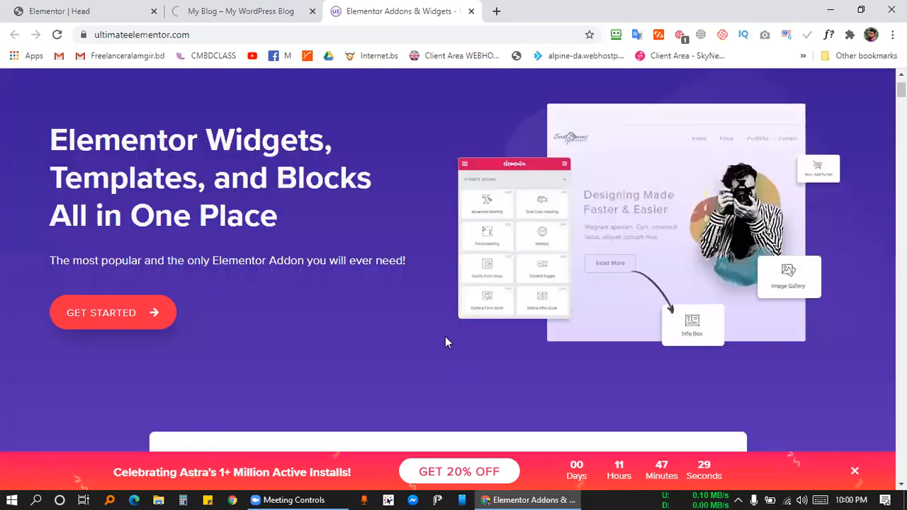
{"action": "scroll", "coordinate": [445, 326], "scroll_direction": "down", "scroll_amount": 10}
{"action": "scroll", "coordinate": [445, 309], "scroll_direction": "down", "scroll_amount": 20}
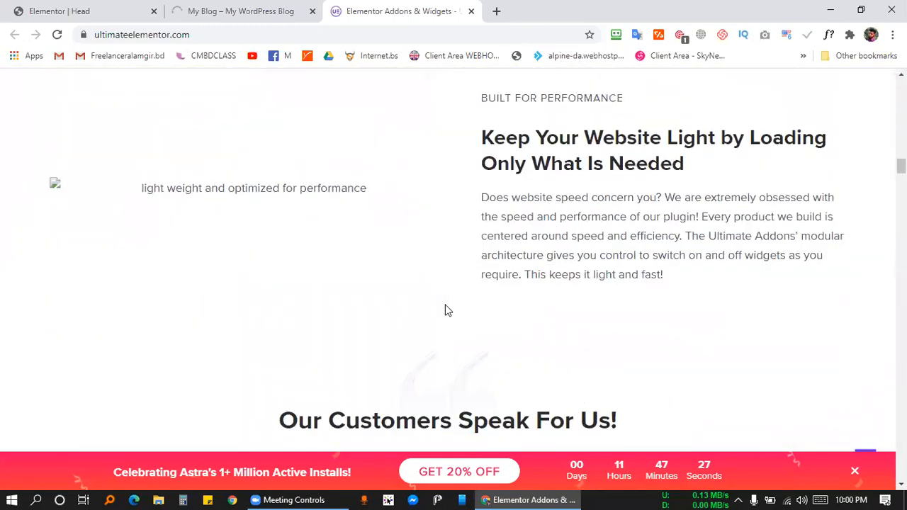
{"action": "scroll", "coordinate": [445, 298], "scroll_direction": "down", "scroll_amount": 20}
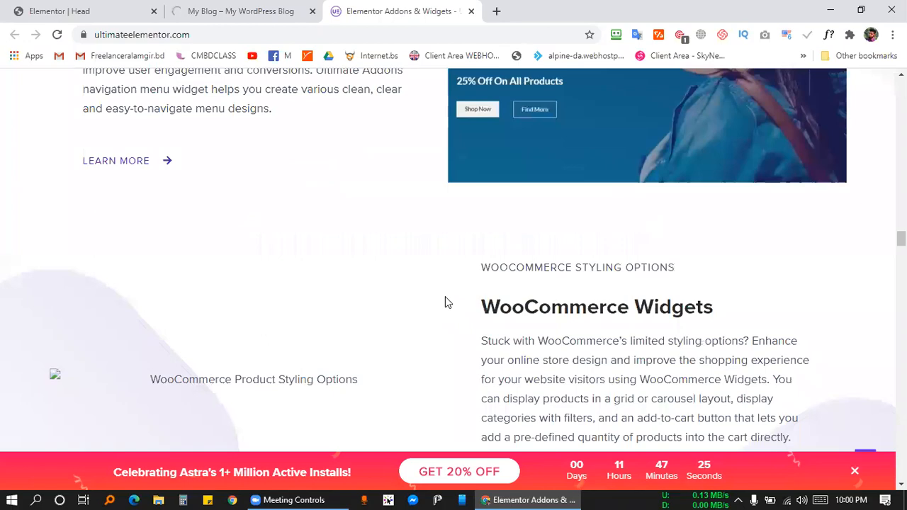
{"action": "scroll", "coordinate": [446, 283], "scroll_direction": "down", "scroll_amount": 20}
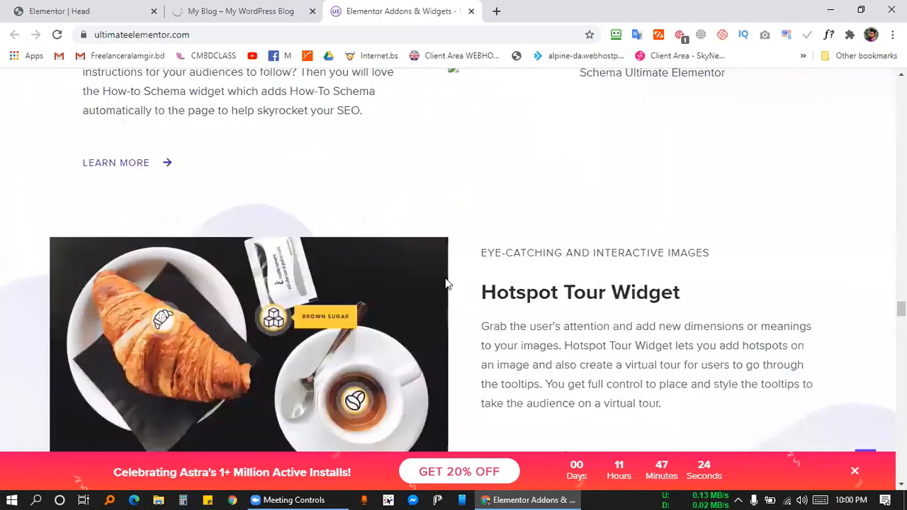
{"action": "scroll", "coordinate": [446, 271], "scroll_direction": "down", "scroll_amount": 12}
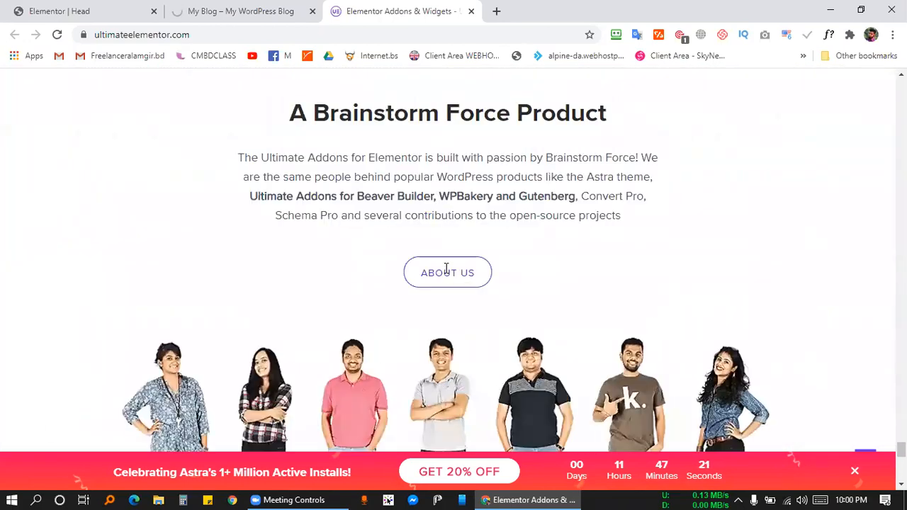
{"action": "scroll", "coordinate": [446, 270], "scroll_direction": "up", "scroll_amount": 10}
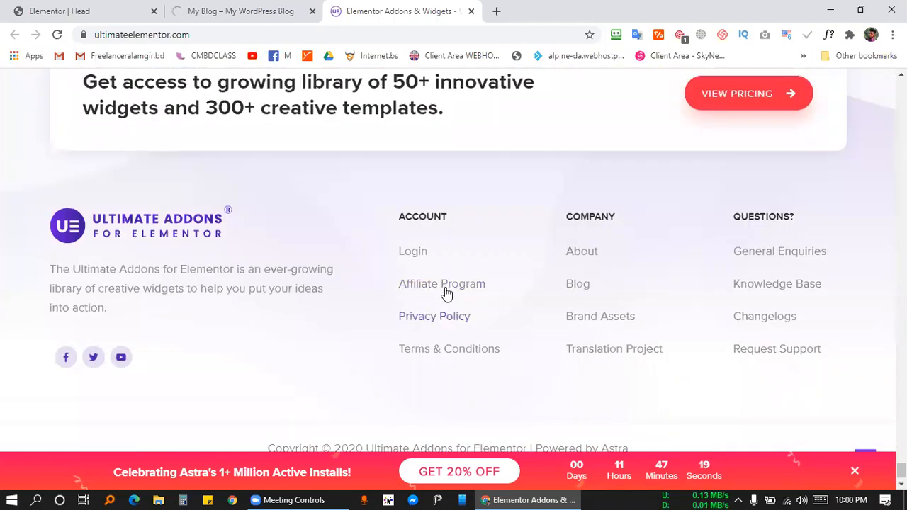
{"action": "scroll", "coordinate": [446, 294], "scroll_direction": "up", "scroll_amount": 20}
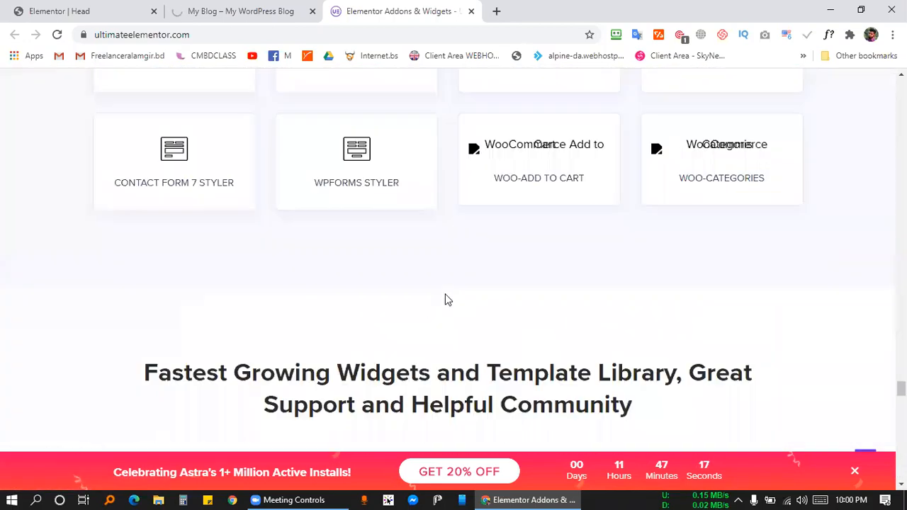
{"action": "scroll", "coordinate": [446, 305], "scroll_direction": "up", "scroll_amount": 15}
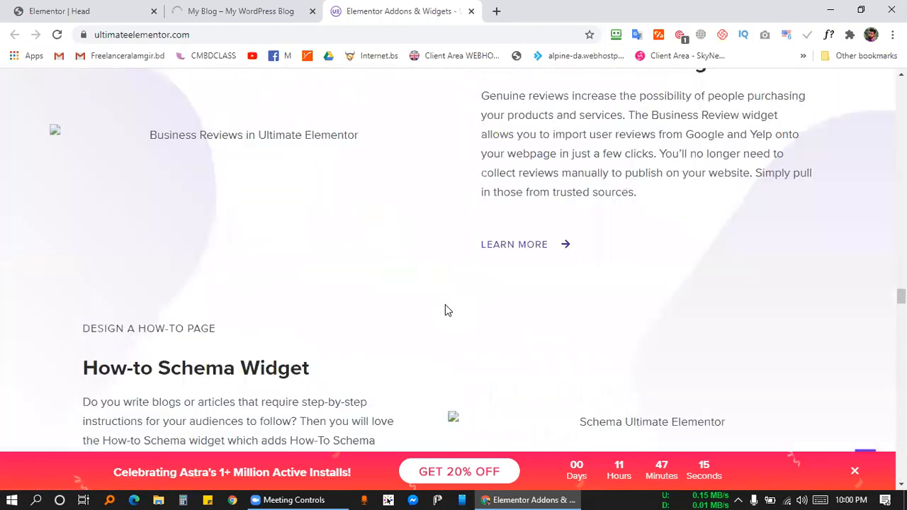
{"action": "scroll", "coordinate": [445, 317], "scroll_direction": "up", "scroll_amount": 20}
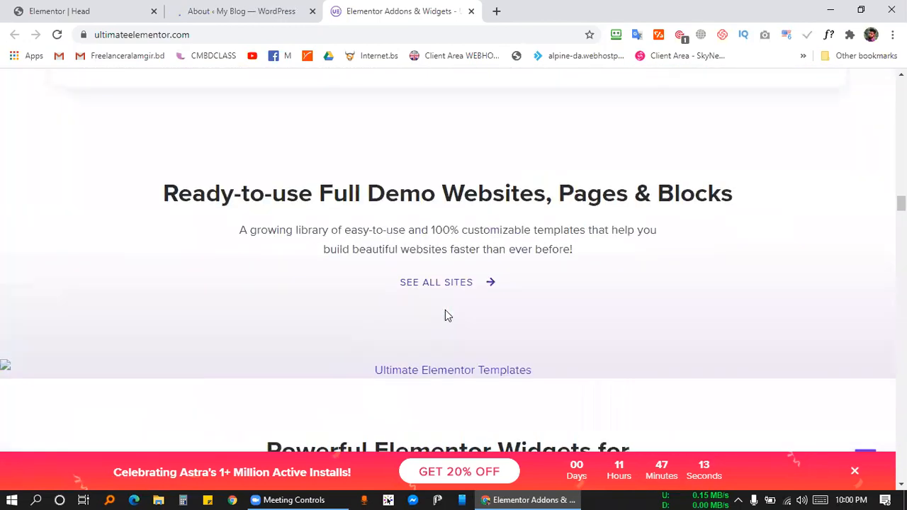
{"action": "scroll", "coordinate": [446, 324], "scroll_direction": "up", "scroll_amount": 10}
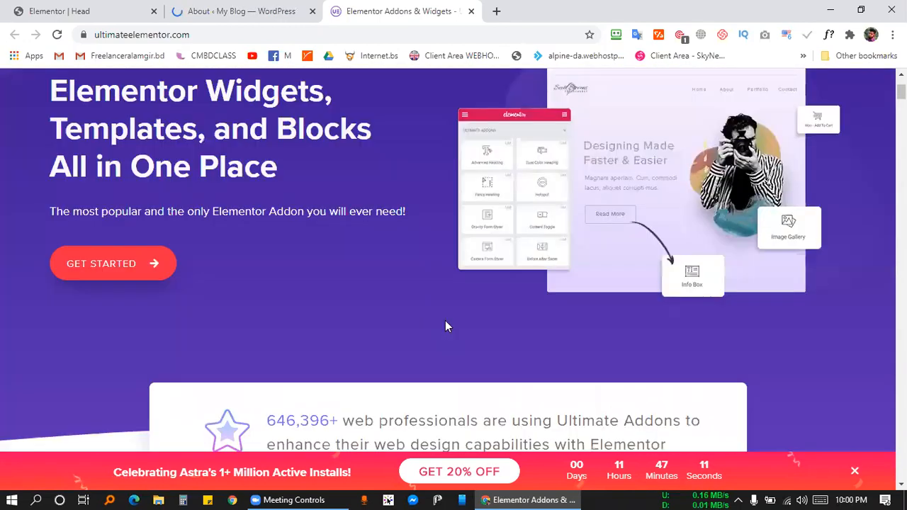
Return to the Head template in the Elementor editor, dismiss the template library and add a single-column section
{"action": "left_click", "coordinate": [191, 10]}
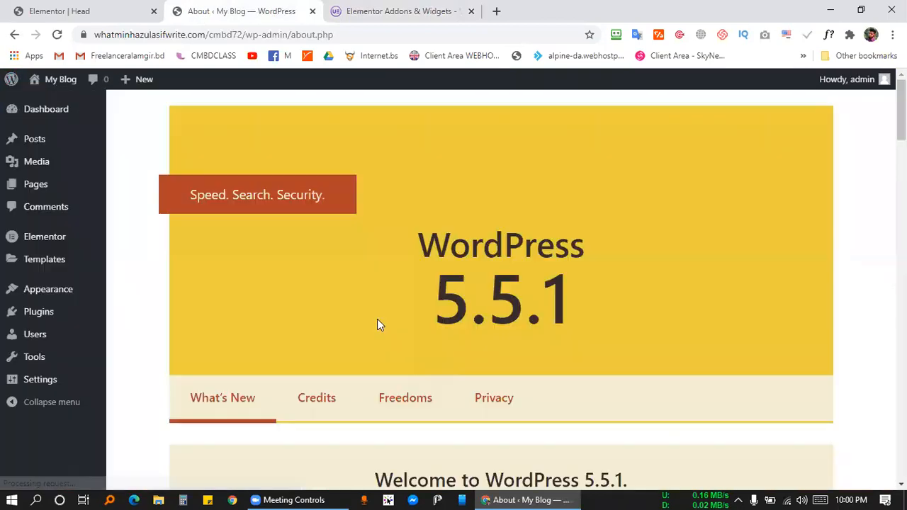
{"action": "scroll", "coordinate": [377, 319], "scroll_direction": "down", "scroll_amount": 4}
{"action": "left_click", "coordinate": [60, 8]}
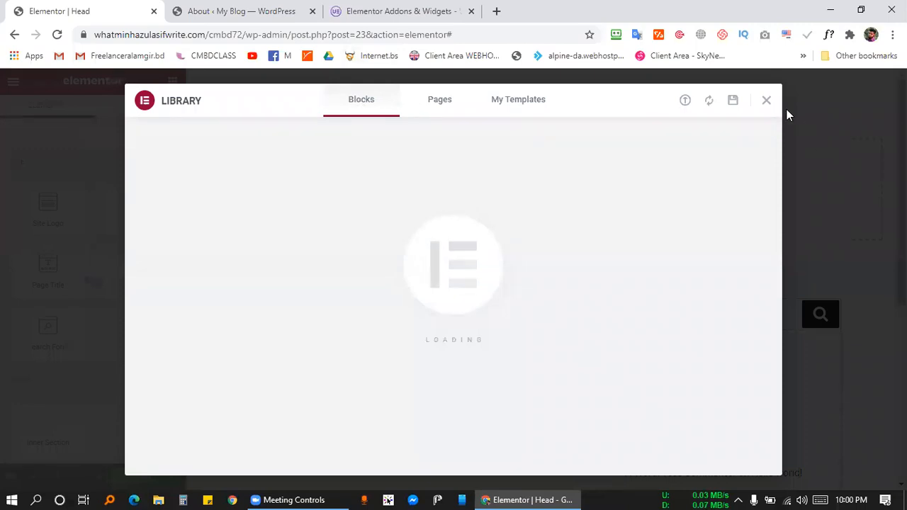
{"action": "left_click", "coordinate": [768, 102]}
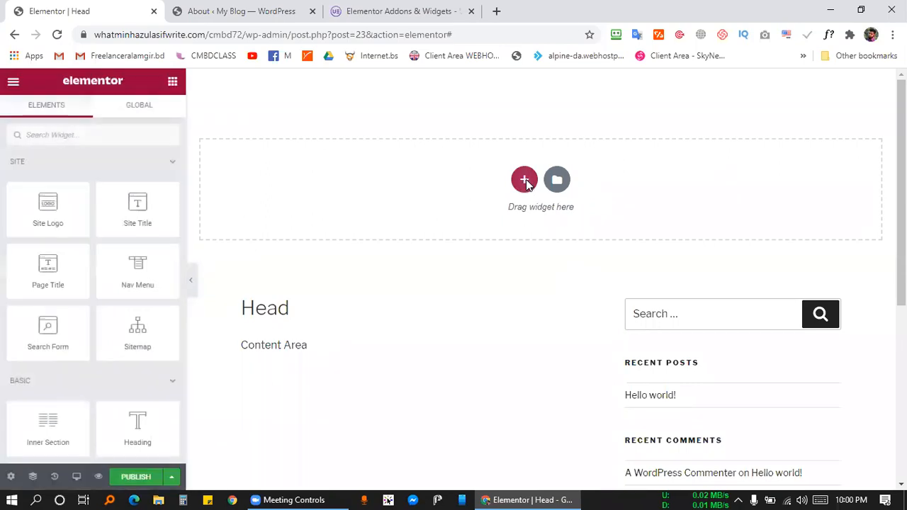
{"action": "left_click", "coordinate": [525, 180]}
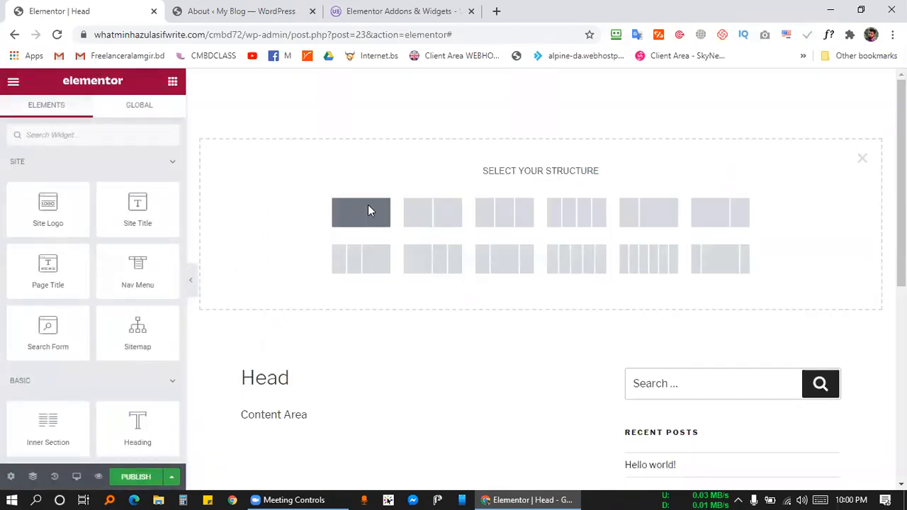
{"action": "left_click", "coordinate": [368, 211]}
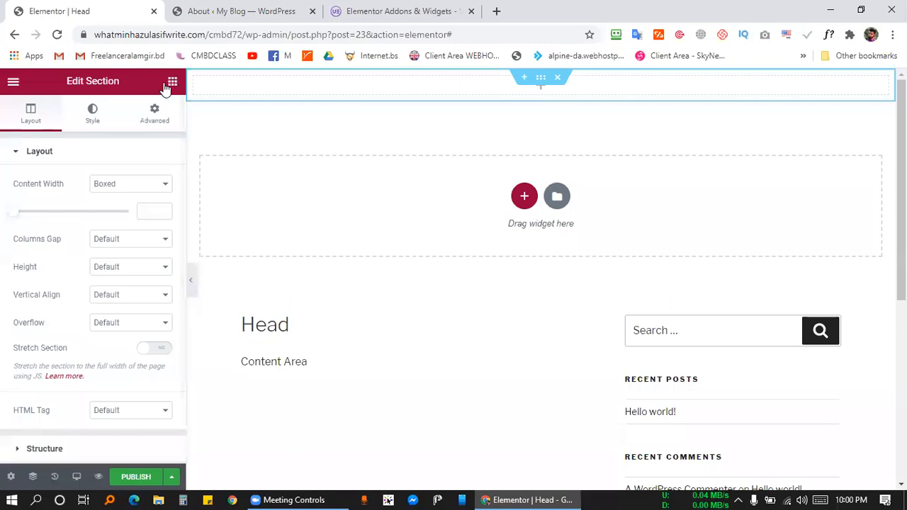
Examine the logo, menu and button layout of the Ultimate Addons site's header, and return to the Head template
{"action": "left_click", "coordinate": [393, 12]}
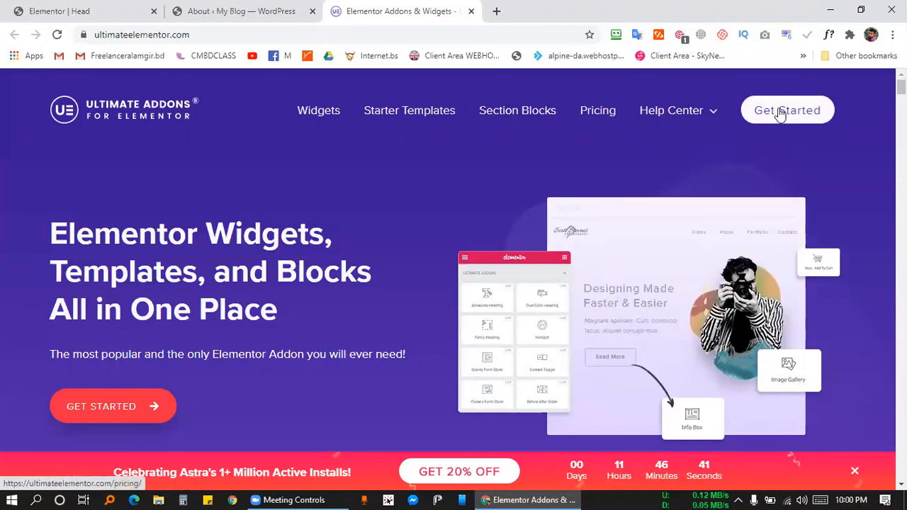
{"action": "left_click", "coordinate": [212, 11]}
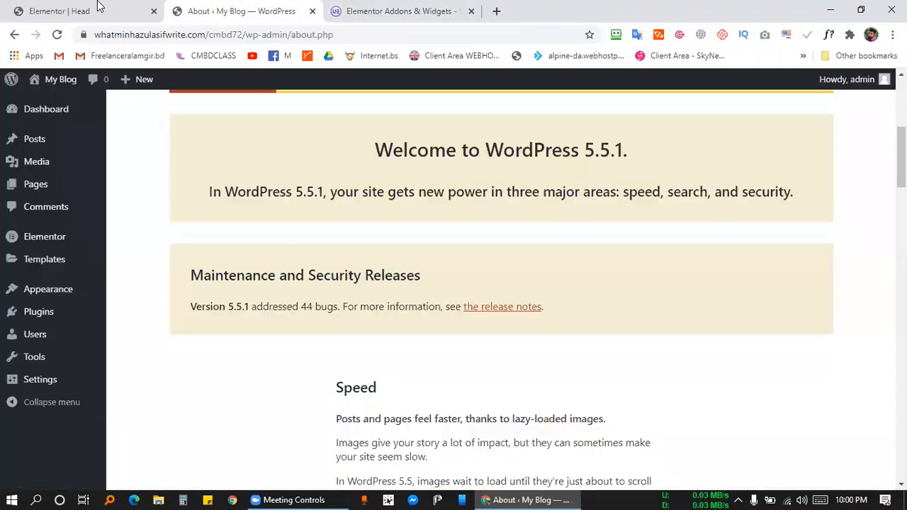
{"action": "key", "text": "ctrl+shift+Tab"}
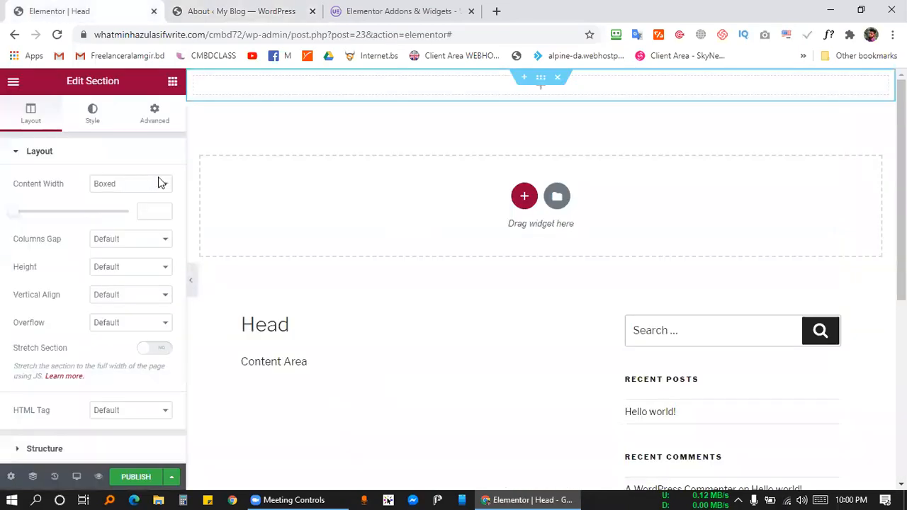
Insert an Inner Section widget into the header section and add a third column to it
{"action": "left_click", "coordinate": [173, 81]}
{"action": "scroll", "coordinate": [118, 339], "scroll_direction": "down", "scroll_amount": 1}
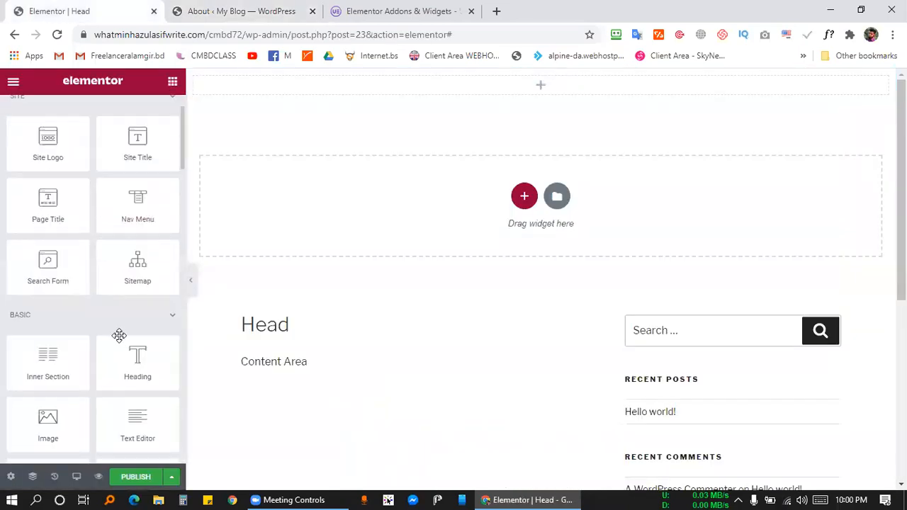
{"action": "left_click_drag", "start_coordinate": [50, 355], "coordinate": [342, 95]}
{"action": "right_click", "coordinate": [341, 94]}
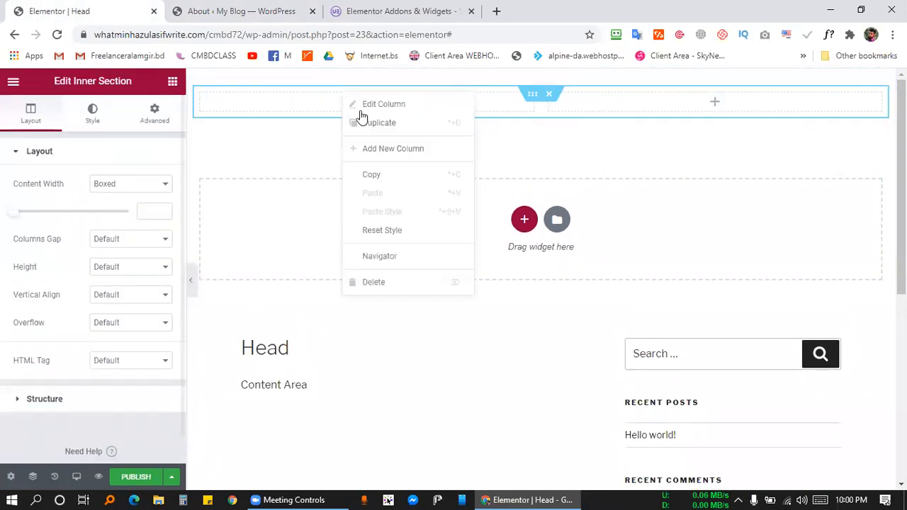
{"action": "left_click", "coordinate": [381, 149]}
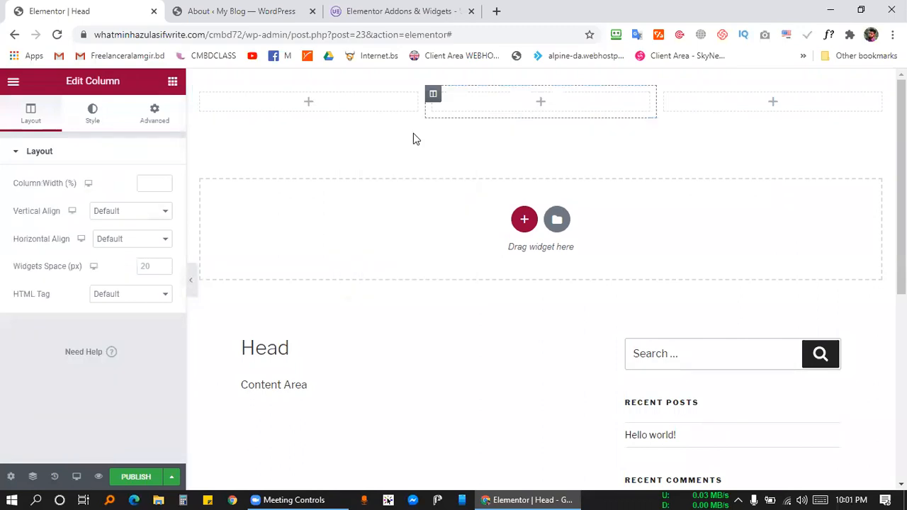
Place a Site Logo widget in the inner section's first column and narrow that column to about a tenth of the row
{"action": "left_click", "coordinate": [314, 106]}
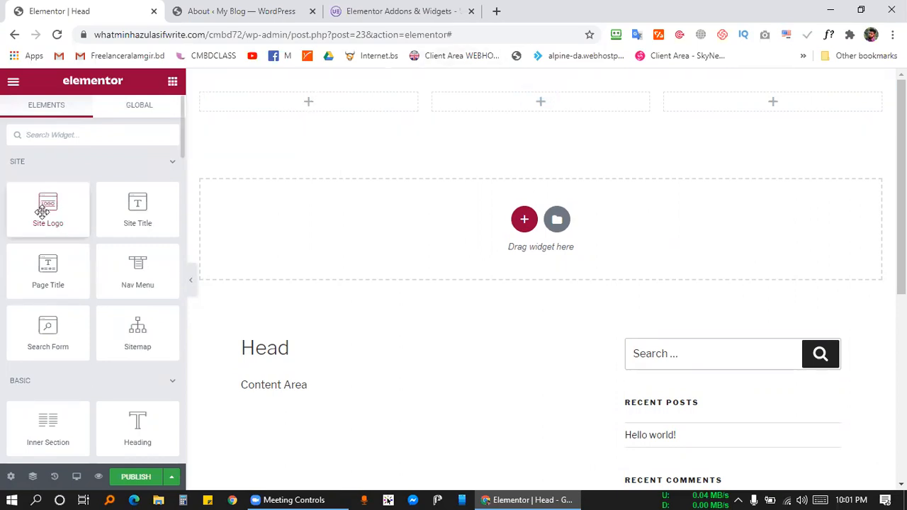
{"action": "left_click_drag", "start_coordinate": [172, 151], "coordinate": [302, 107]}
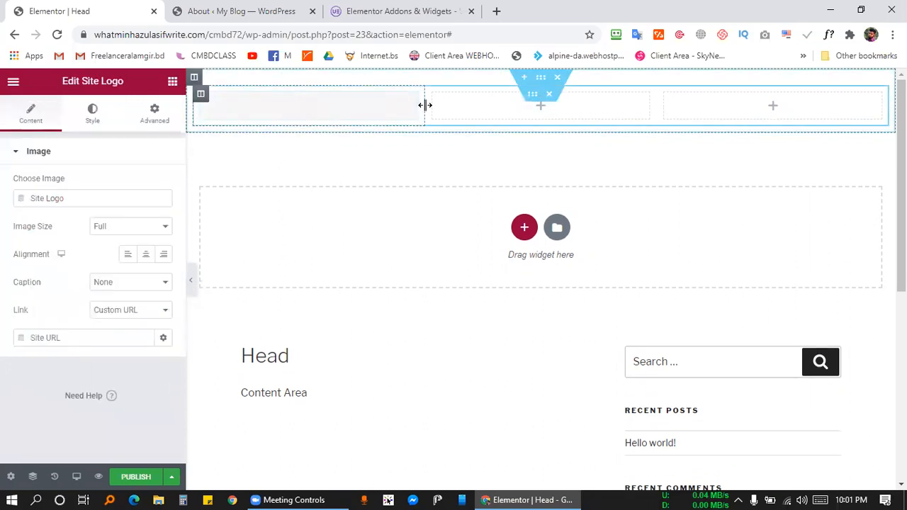
{"action": "left_click_drag", "start_coordinate": [425, 106], "coordinate": [261, 104]}
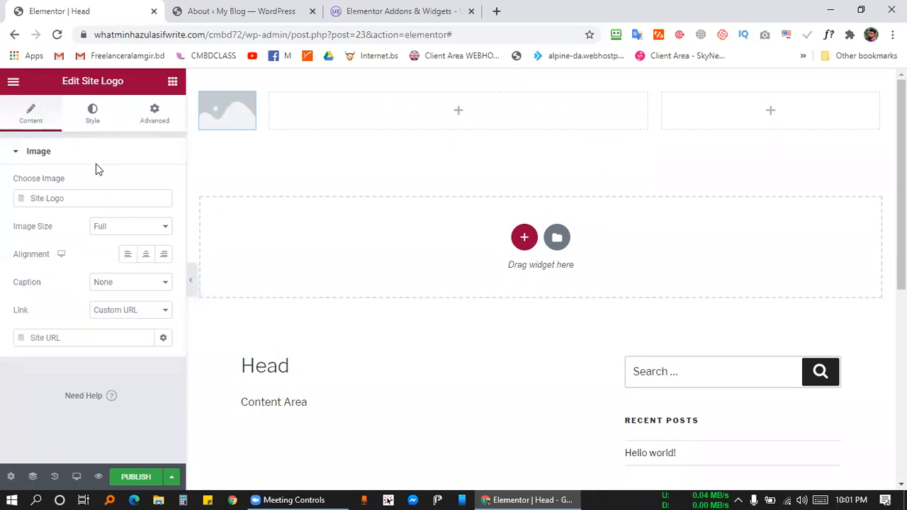
{"action": "left_click", "coordinate": [94, 120]}
{"action": "left_click", "coordinate": [31, 114]}
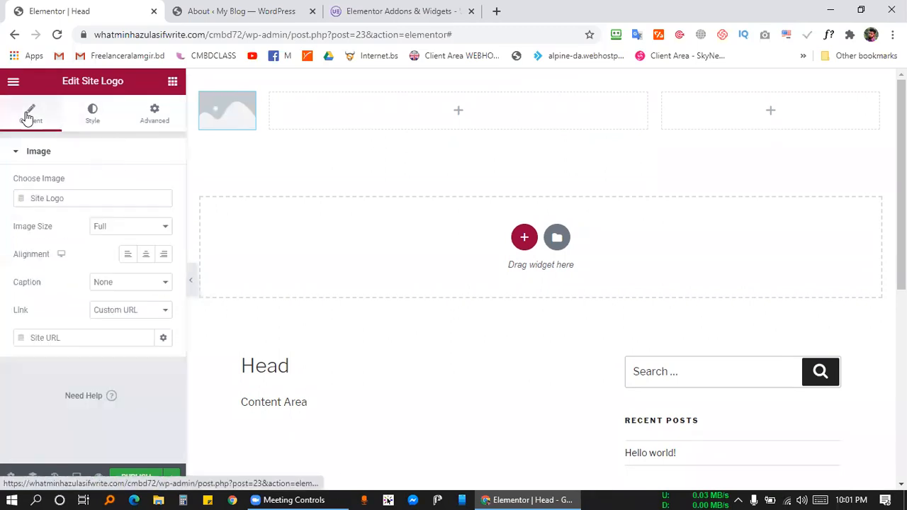
{"action": "left_click", "coordinate": [122, 475]}
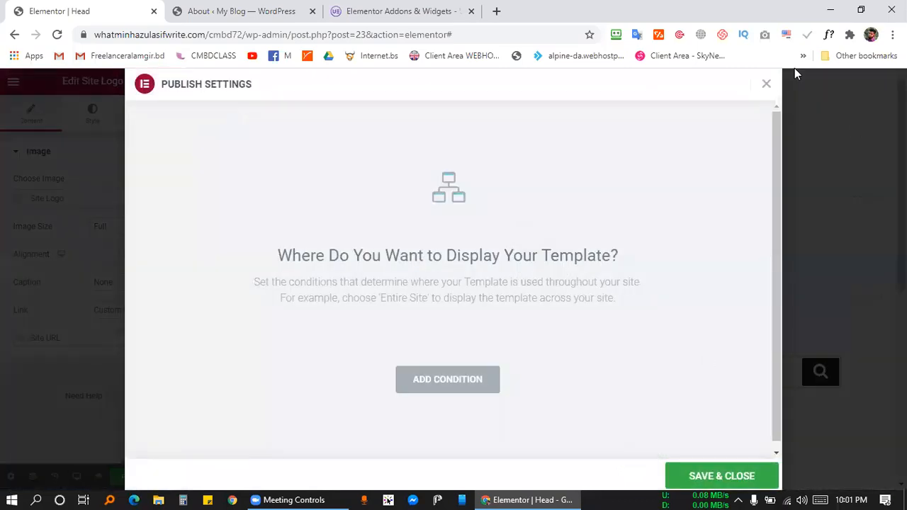
{"action": "left_click", "coordinate": [767, 86]}
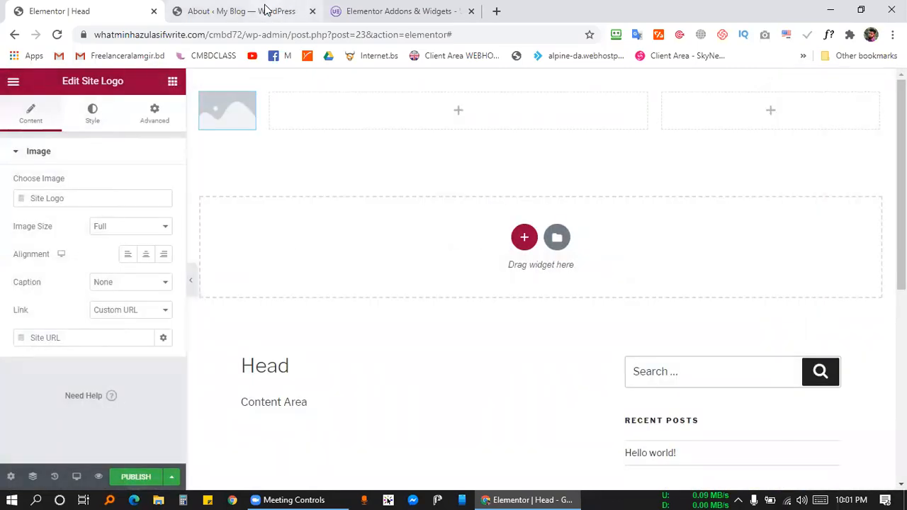
{"action": "left_click", "coordinate": [266, 9]}
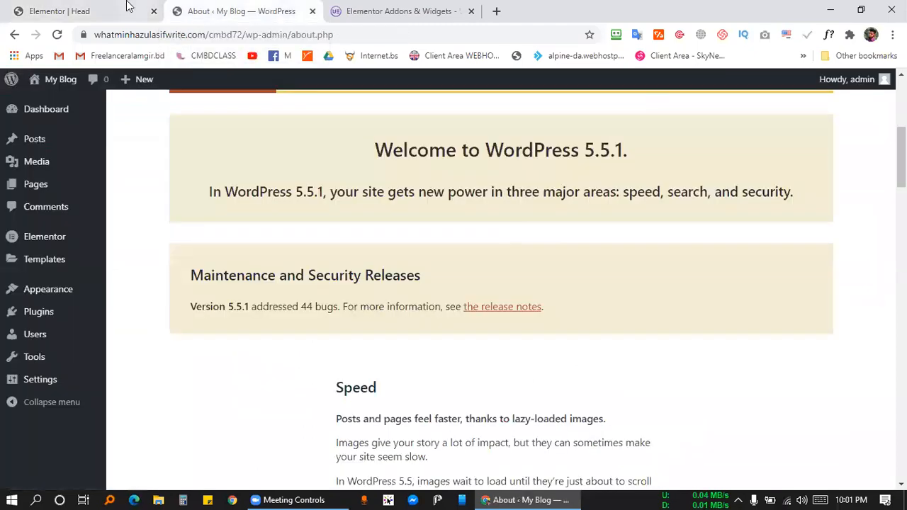
{"action": "left_click", "coordinate": [126, 8]}
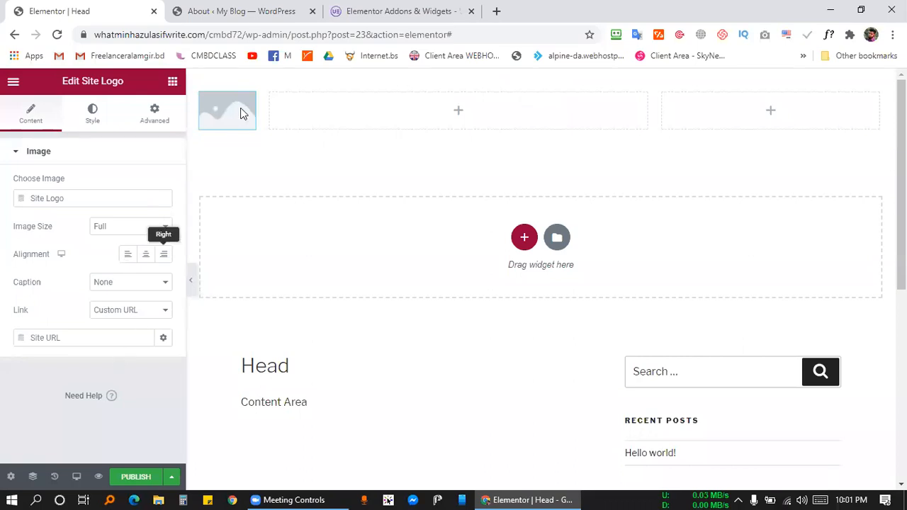
Place a Nav Menu widget showing the Main Menu in the inner section's middle column
{"action": "left_click", "coordinate": [347, 116]}
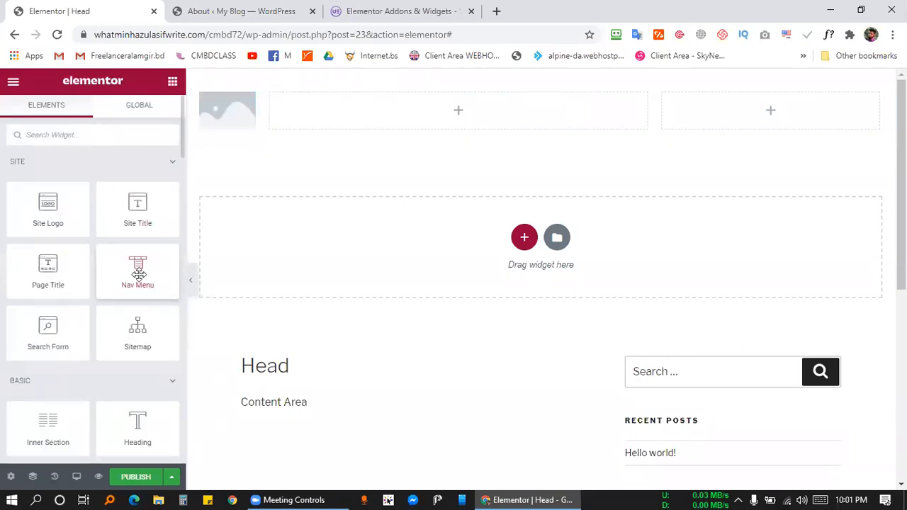
{"action": "left_click_drag", "start_coordinate": [189, 267], "coordinate": [470, 127]}
{"action": "left_click", "coordinate": [112, 186]}
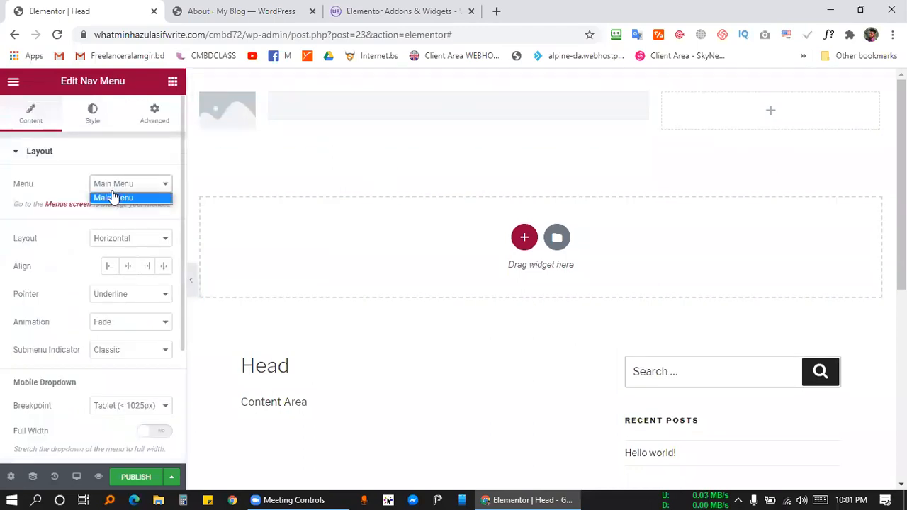
{"action": "left_click", "coordinate": [113, 198]}
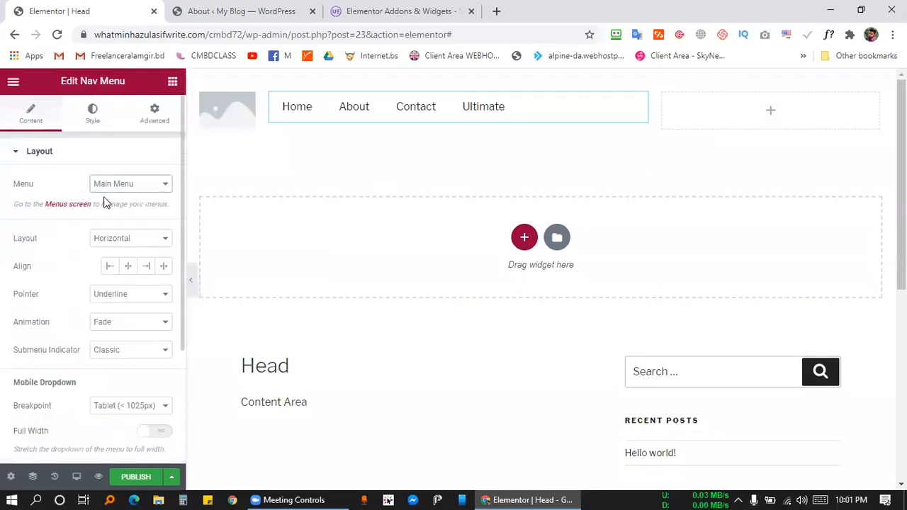
Align the navigation menu to the right of its column and set its pointer to None
{"action": "left_click", "coordinate": [146, 267]}
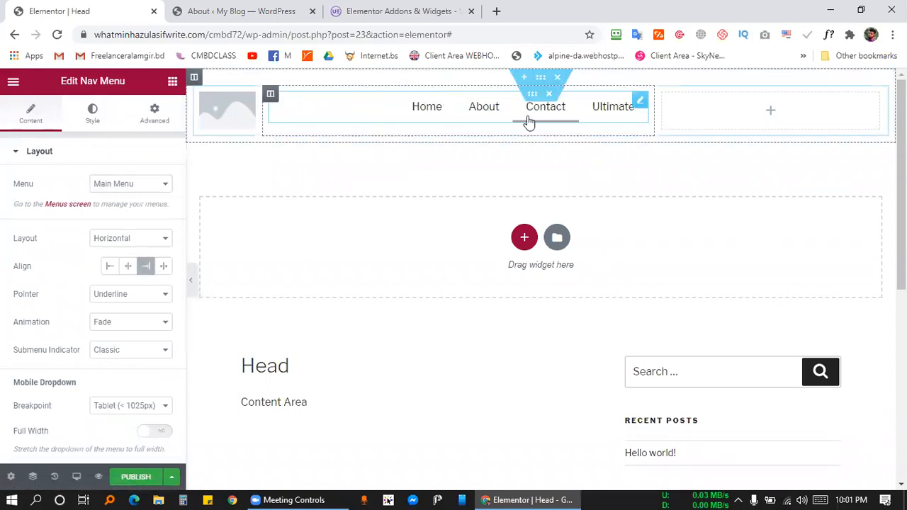
{"action": "left_click", "coordinate": [113, 303]}
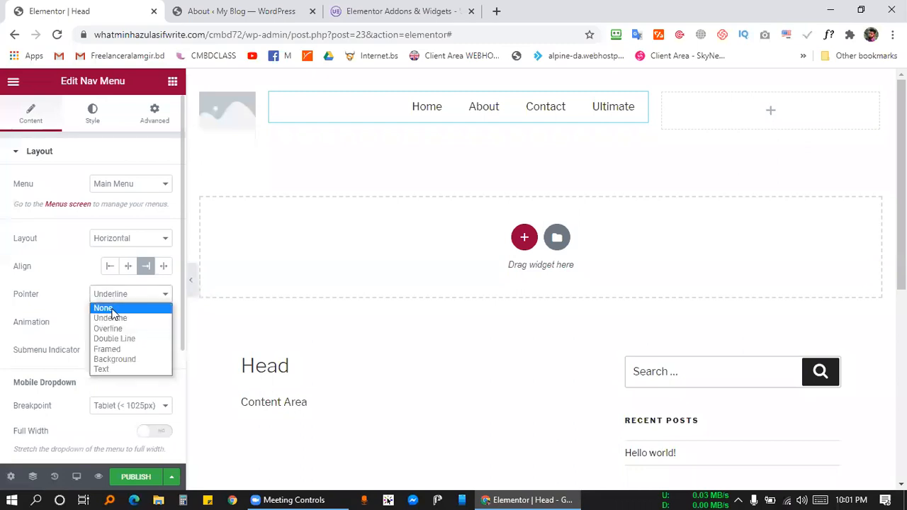
{"action": "left_click", "coordinate": [110, 306]}
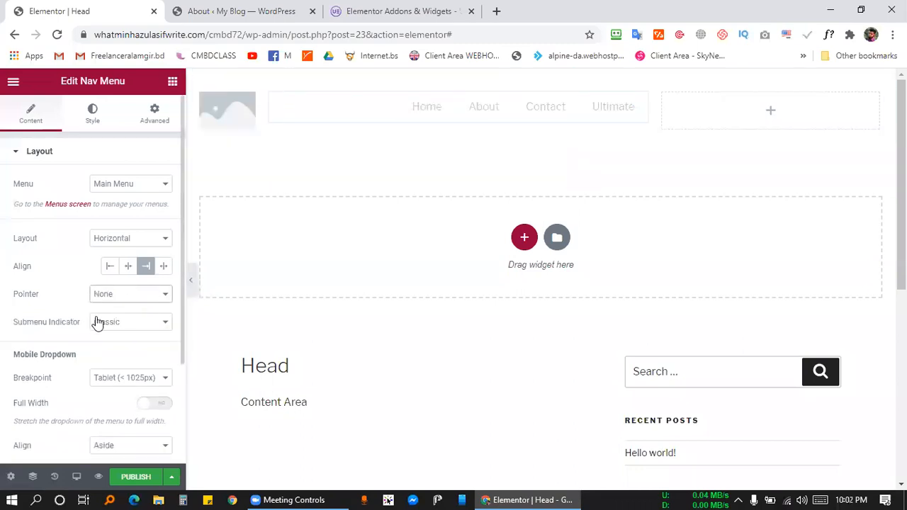
{"action": "scroll", "coordinate": [97, 323], "scroll_direction": "down", "scroll_amount": 2}
{"action": "scroll", "coordinate": [39, 358], "scroll_direction": "up", "scroll_amount": 2}
Set the navigation menu's hover text colour to a bright green, #09E127
{"action": "left_click", "coordinate": [90, 120]}
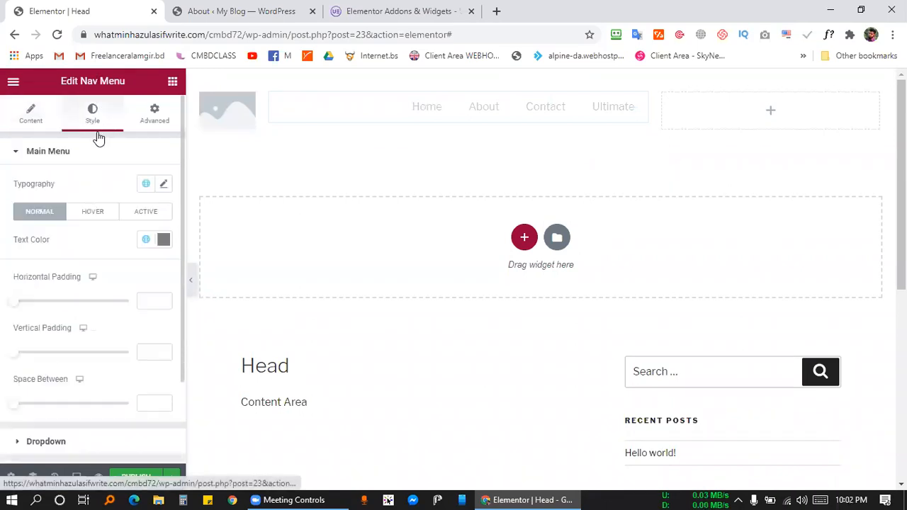
{"action": "left_click", "coordinate": [93, 213]}
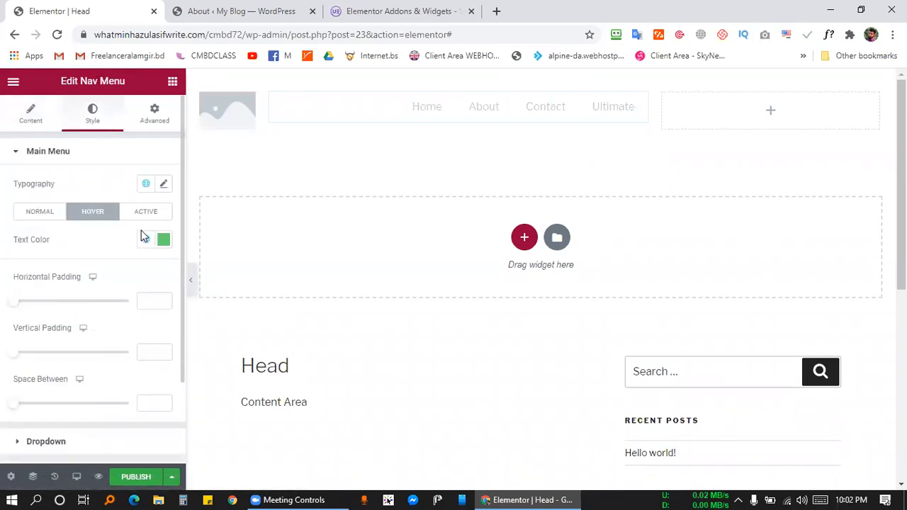
{"action": "left_click", "coordinate": [41, 213]}
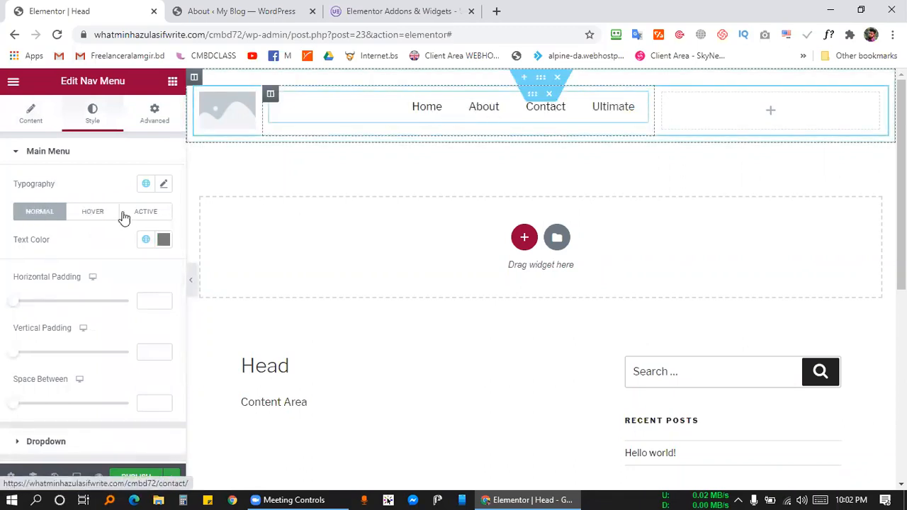
{"action": "left_click", "coordinate": [93, 212]}
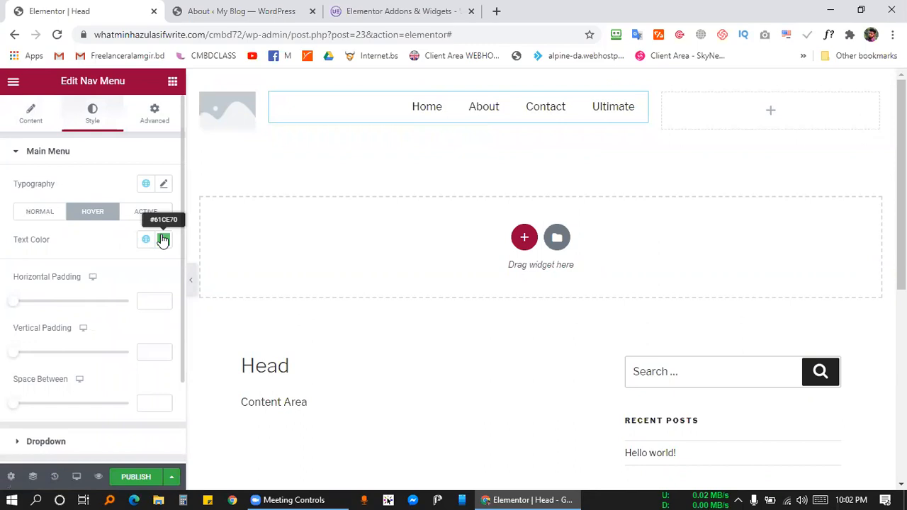
{"action": "left_click", "coordinate": [163, 239]}
{"action": "left_click_drag", "start_coordinate": [171, 331], "coordinate": [236, 302]}
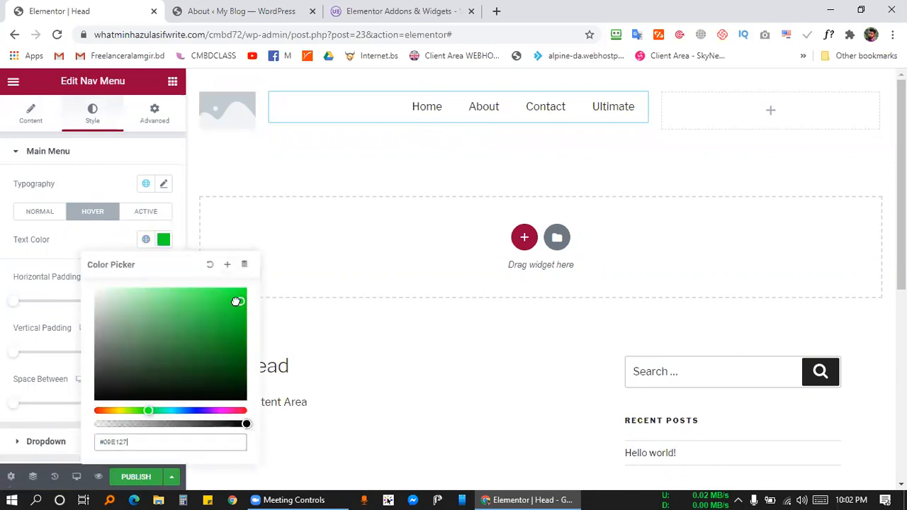
{"action": "left_click", "coordinate": [67, 239]}
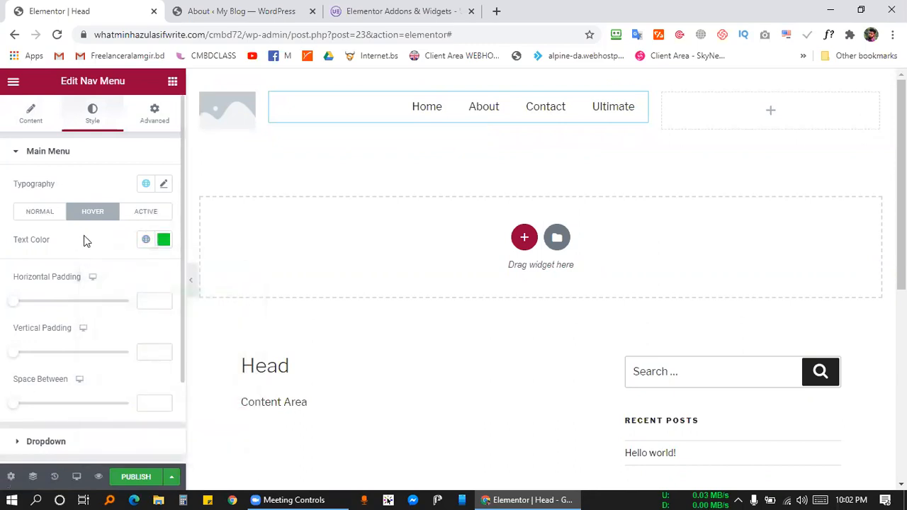
Set the navigation menu's normal text colour to dark grey, #4A4949
{"action": "scroll", "coordinate": [85, 237], "scroll_direction": "down", "scroll_amount": 1}
{"action": "scroll", "coordinate": [84, 242], "scroll_direction": "down", "scroll_amount": 1}
{"action": "left_click", "coordinate": [33, 165]}
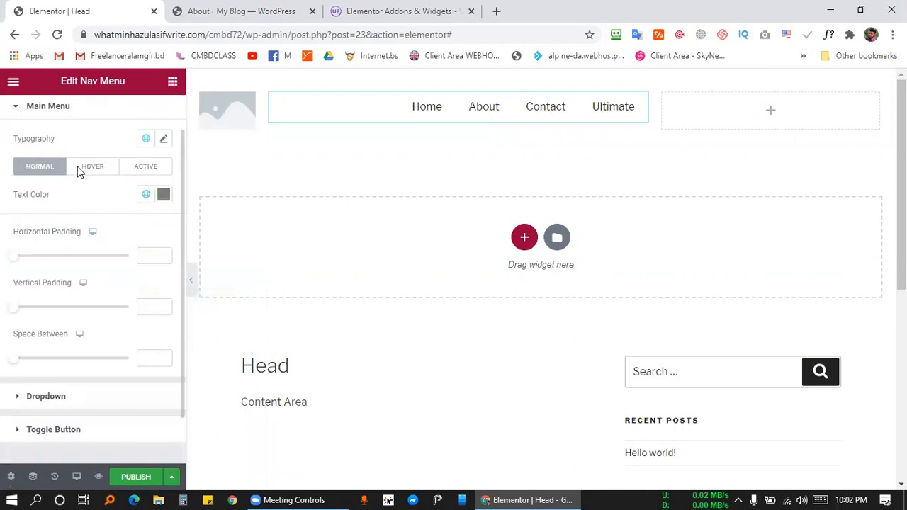
{"action": "left_click", "coordinate": [163, 194]}
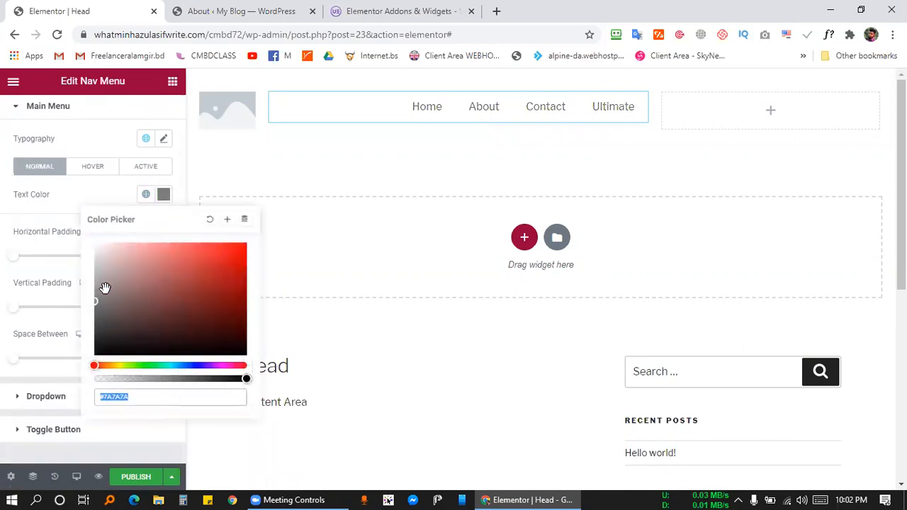
{"action": "type", "text": "#4A4949"}
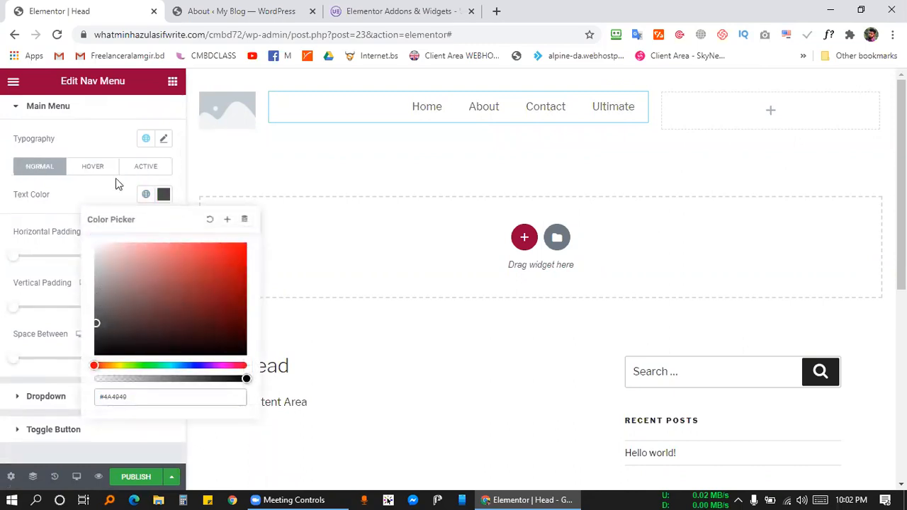
{"action": "left_click", "coordinate": [86, 193]}
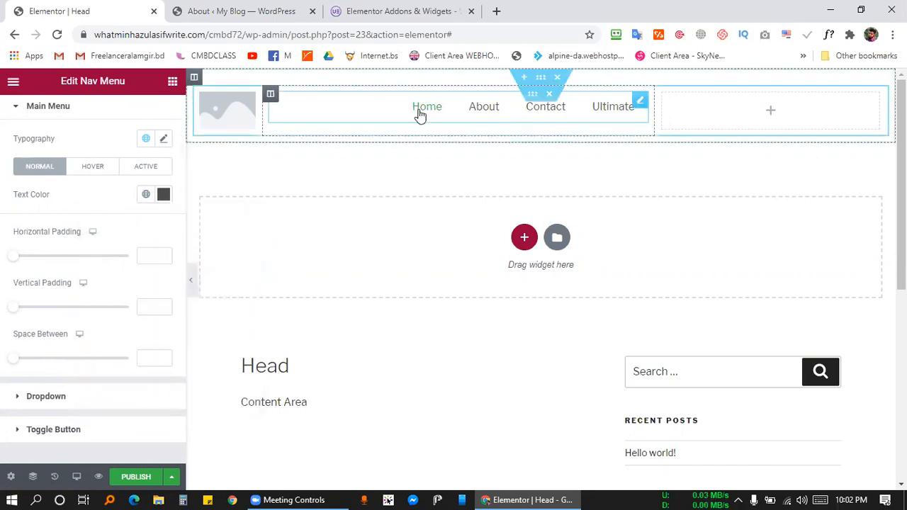
{"action": "scroll", "coordinate": [43, 231], "scroll_direction": "up", "scroll_amount": 1}
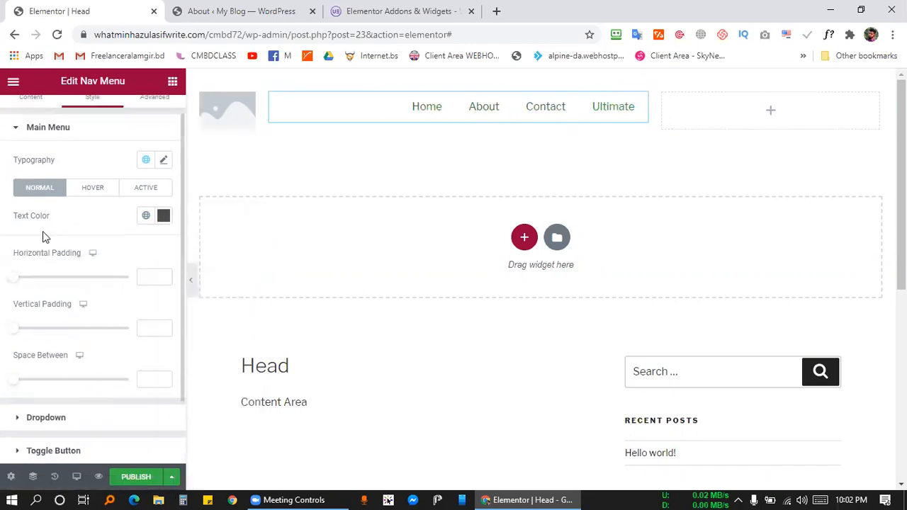
{"action": "scroll", "coordinate": [100, 326], "scroll_direction": "up", "scroll_amount": 1}
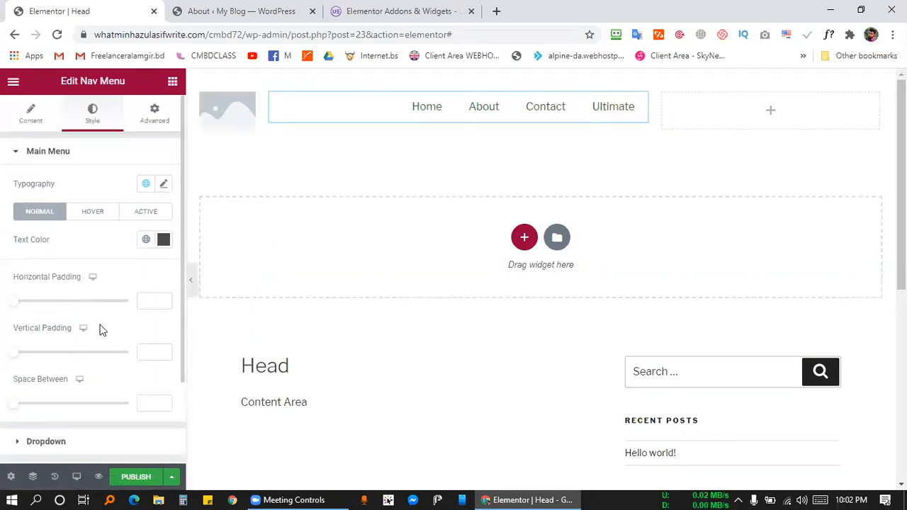
{"action": "left_click", "coordinate": [135, 476]}
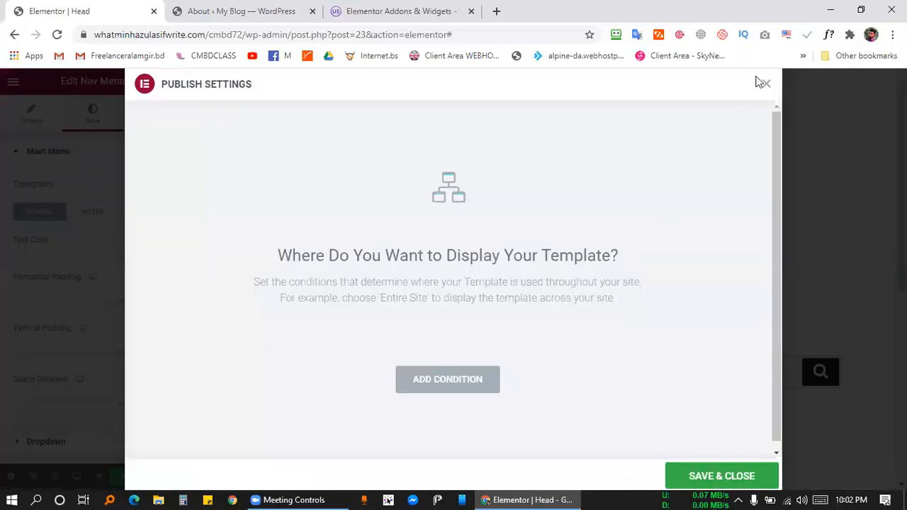
{"action": "left_click", "coordinate": [768, 86]}
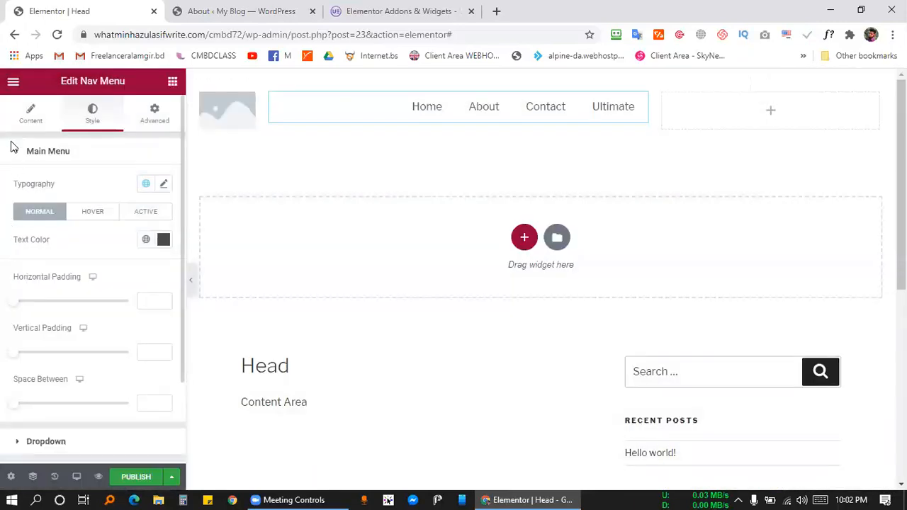
Narrow the inner section's third column to about a tenth of the row, widening the menu column
{"action": "left_click", "coordinate": [49, 119]}
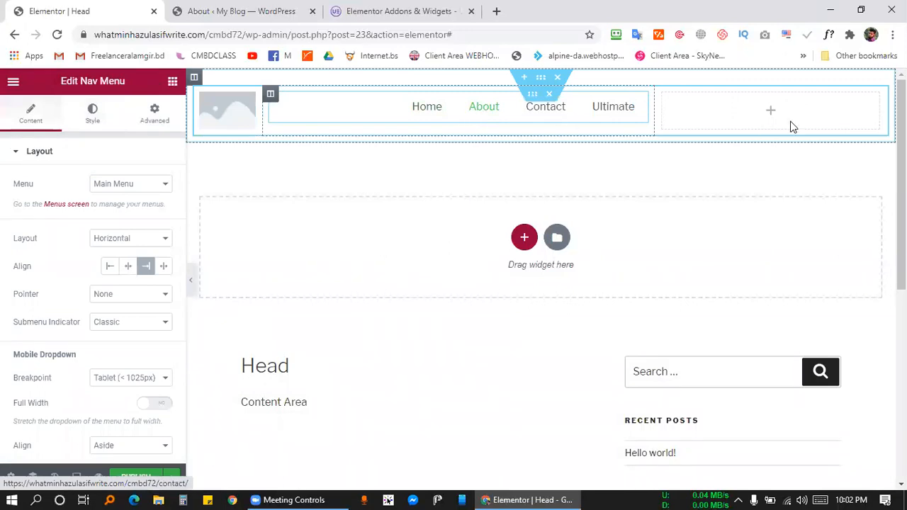
{"action": "left_click_drag", "start_coordinate": [768, 106], "coordinate": [822, 115]}
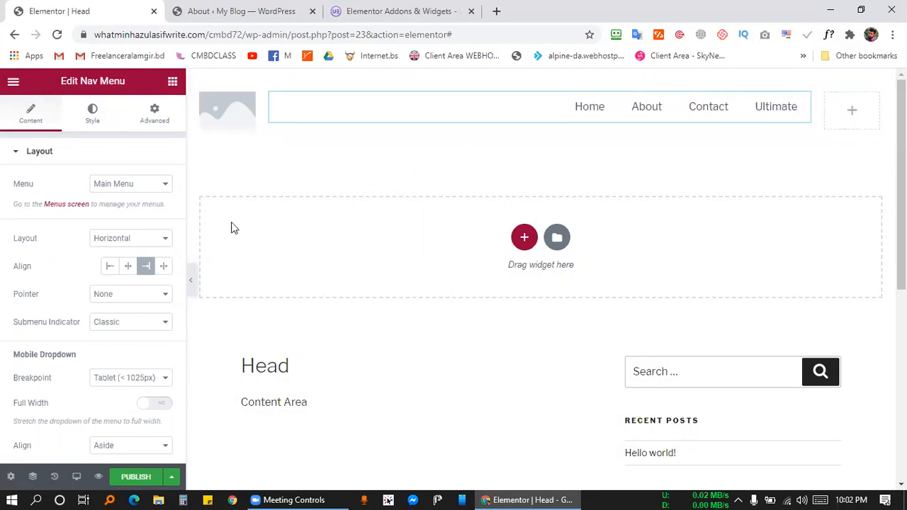
Try a Button widget in the inner section's third column and delete it
{"action": "left_click", "coordinate": [175, 84]}
{"action": "scroll", "coordinate": [95, 356], "scroll_direction": "down", "scroll_amount": 3}
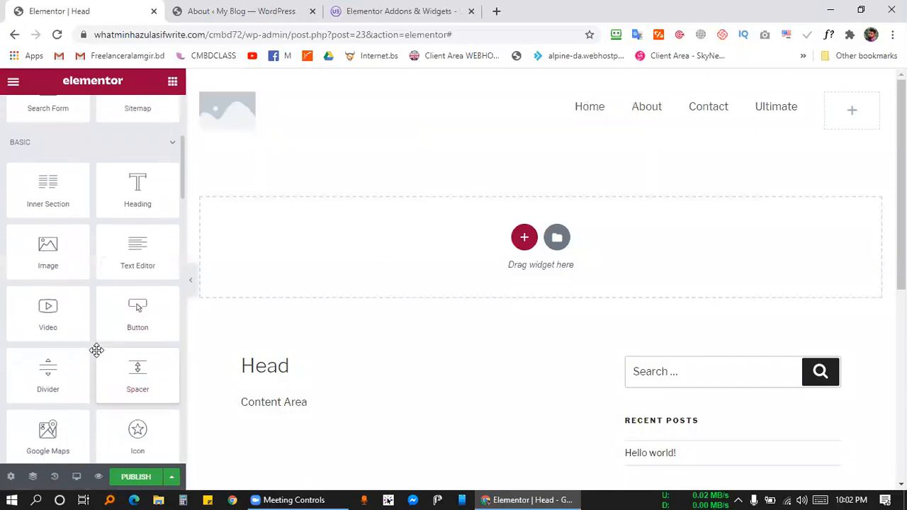
{"action": "left_click_drag", "start_coordinate": [137, 304], "coordinate": [841, 129]}
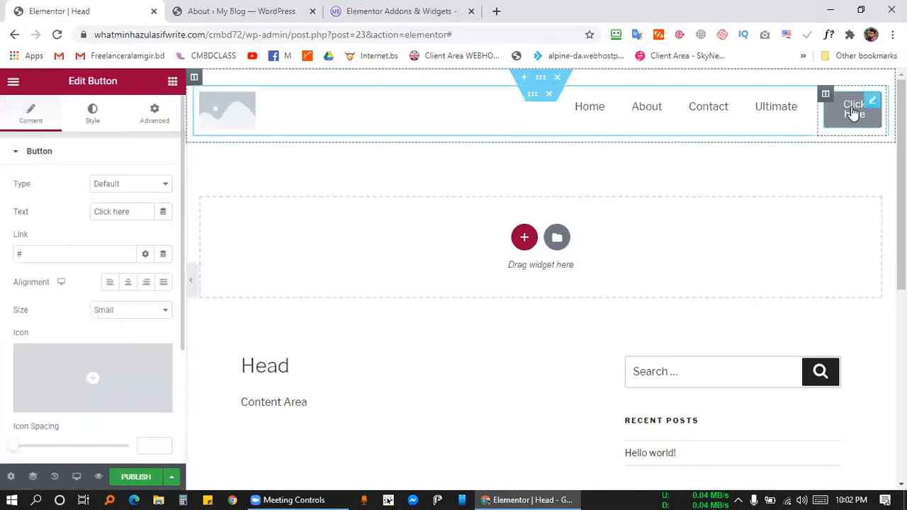
{"action": "right_click", "coordinate": [854, 106]}
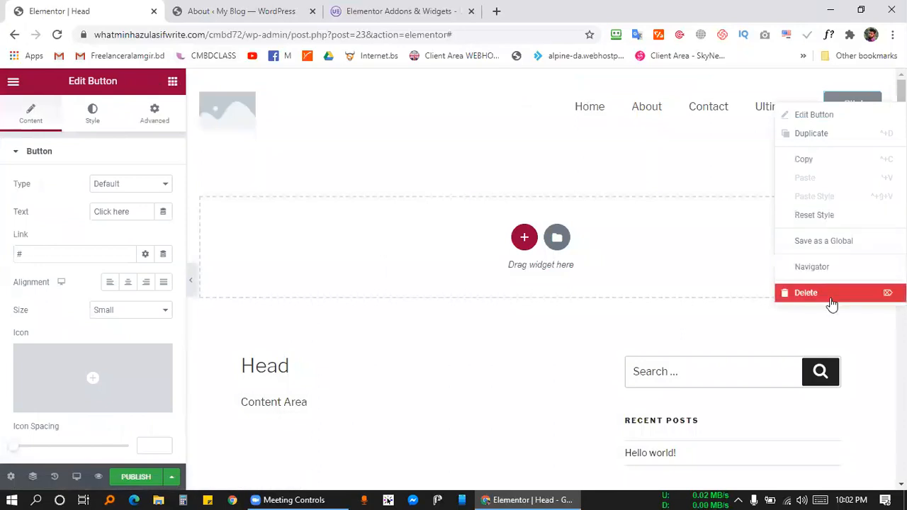
{"action": "key", "text": "Delete"}
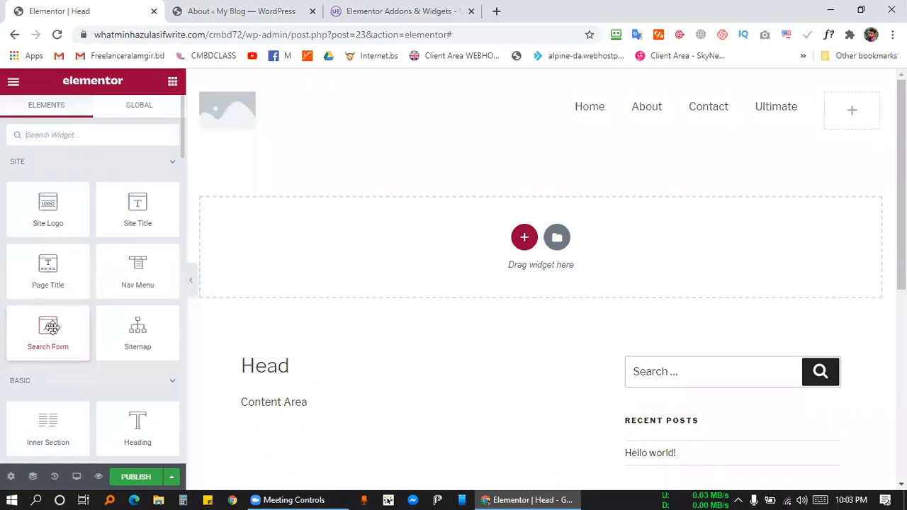
Place a Search Form widget in the inner section's third column and give it the Full Screen skin
{"action": "left_click_drag", "start_coordinate": [214, 283], "coordinate": [862, 112]}
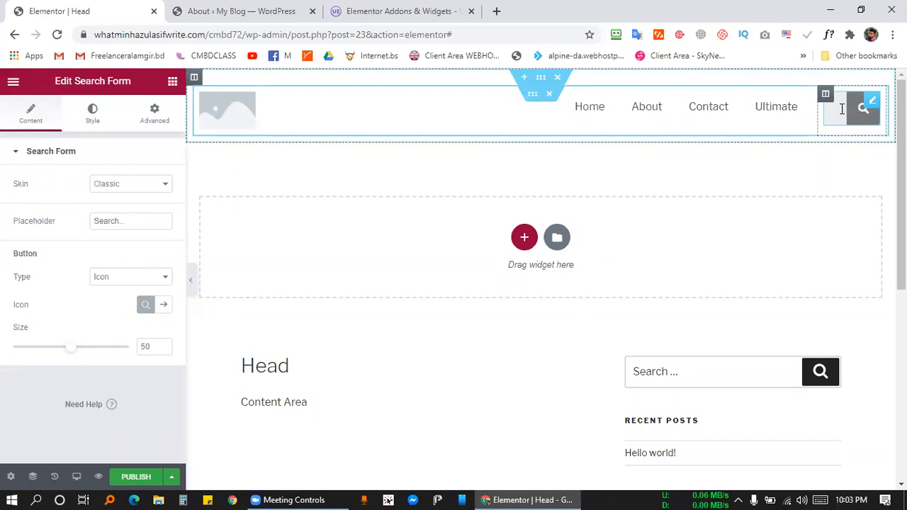
{"action": "left_click", "coordinate": [121, 183]}
{"action": "left_click", "coordinate": [113, 207]}
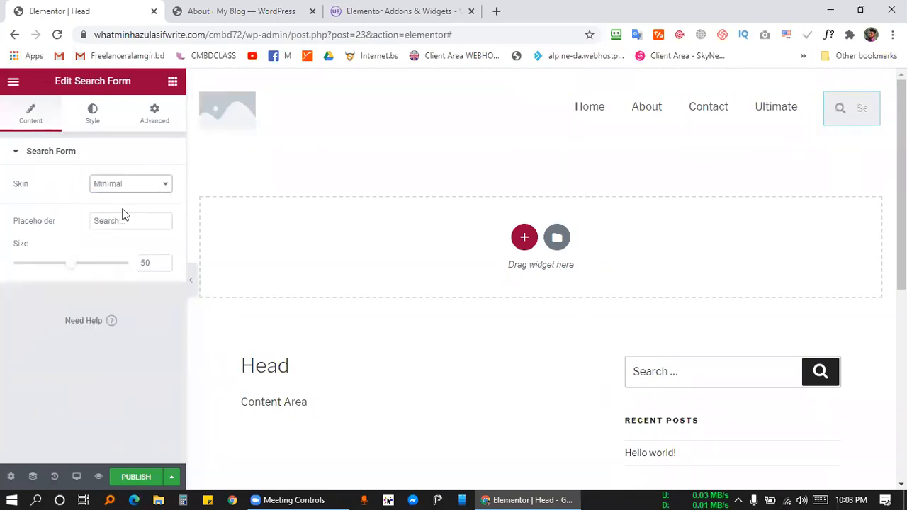
{"action": "left_click", "coordinate": [124, 186]}
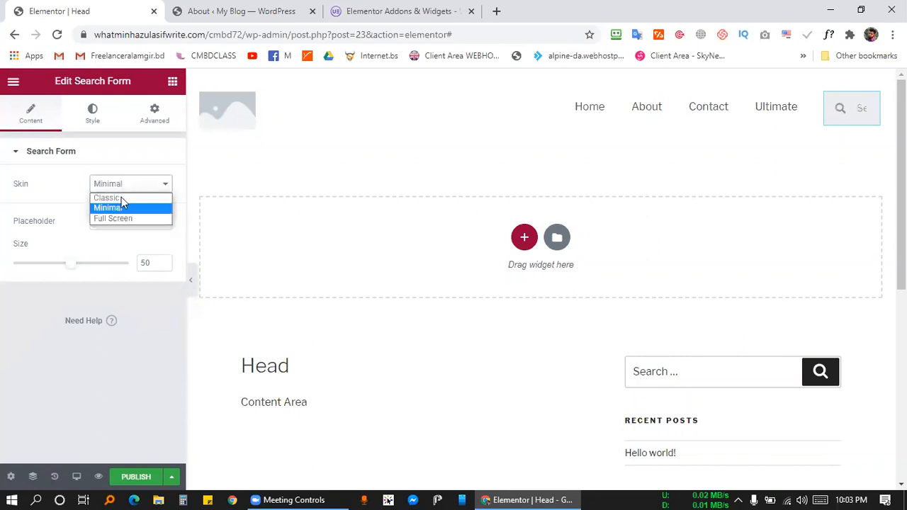
{"action": "left_click", "coordinate": [122, 217]}
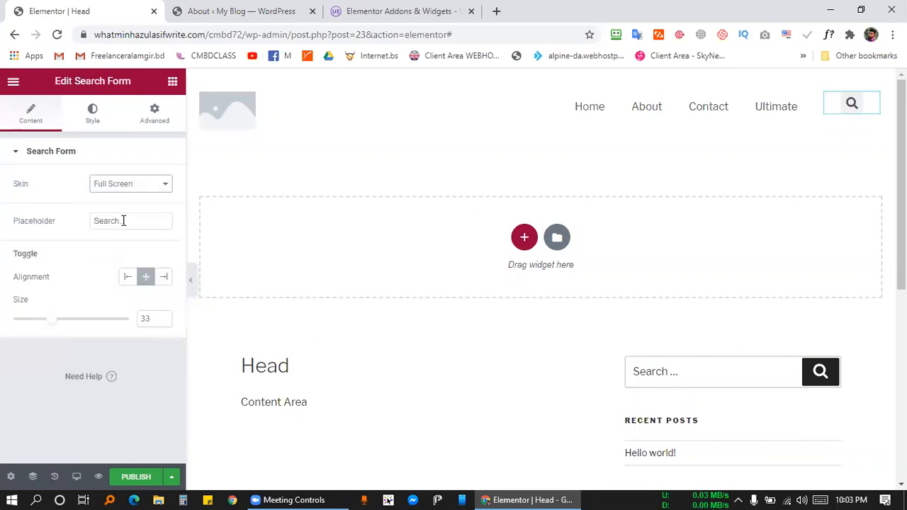
Try the search form's Full Screen overlay and compare the Classic, Minimal and Full Screen skins
{"action": "left_click", "coordinate": [852, 104]}
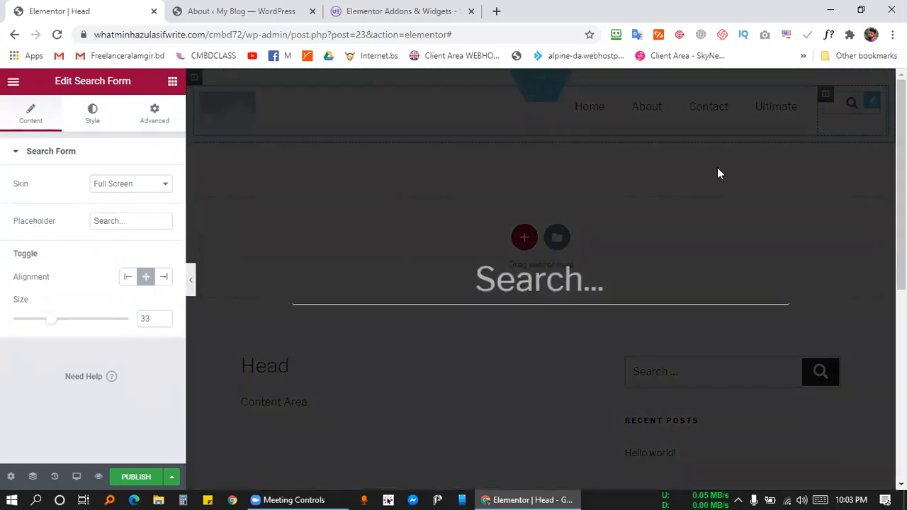
{"action": "left_click", "coordinate": [718, 169]}
{"action": "left_click", "coordinate": [114, 191]}
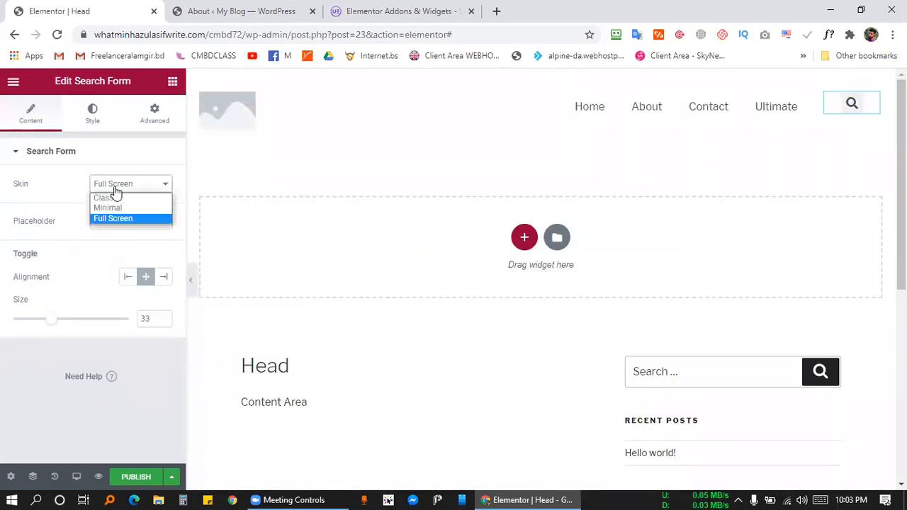
{"action": "left_click", "coordinate": [113, 199]}
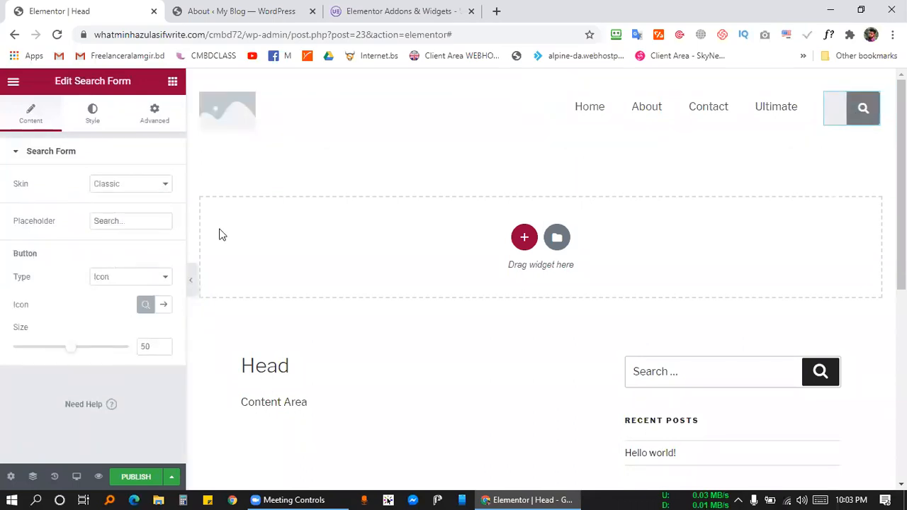
{"action": "left_click", "coordinate": [131, 186]}
{"action": "left_click", "coordinate": [122, 208]}
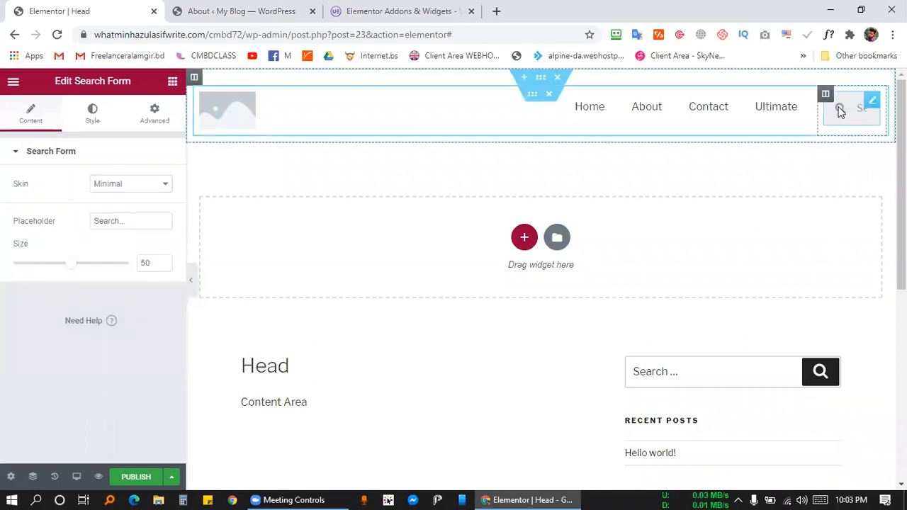
{"action": "left_click", "coordinate": [119, 186]}
{"action": "left_click", "coordinate": [122, 217]}
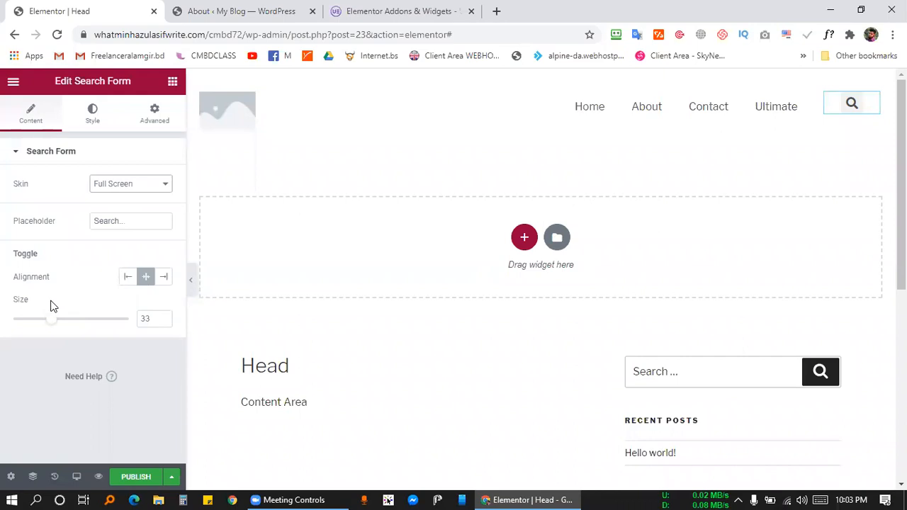
{"action": "mouse_move", "coordinate": [53, 327]}
{"action": "left_mouse_down"}
{"action": "mouse_move", "coordinate": [148, 326]}
{"action": "mouse_move", "coordinate": [42, 326]}
{"action": "mouse_move", "coordinate": [54, 325]}
{"action": "left_mouse_up"}
Give the search form the Minimal skin and widen its column to about a fifth of the row
{"action": "left_click", "coordinate": [128, 185]}
{"action": "left_click", "coordinate": [121, 211]}
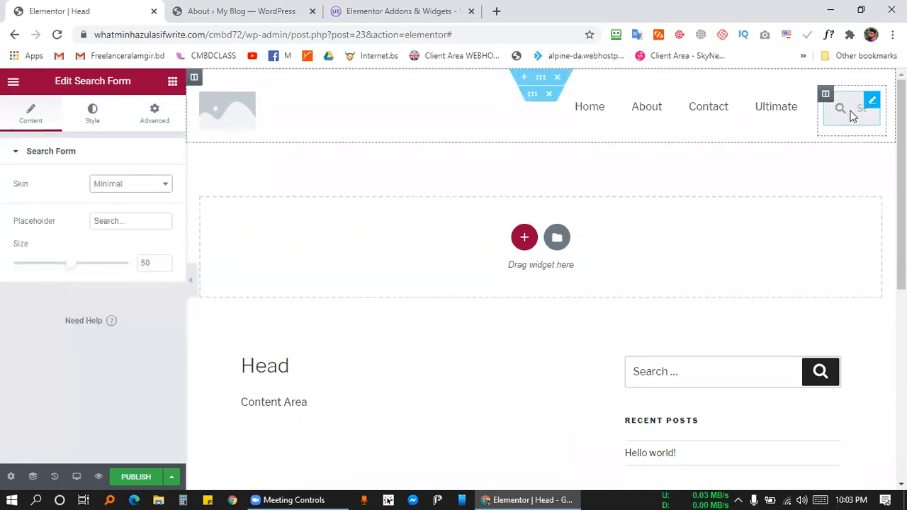
{"action": "left_click_drag", "start_coordinate": [818, 113], "coordinate": [750, 113]}
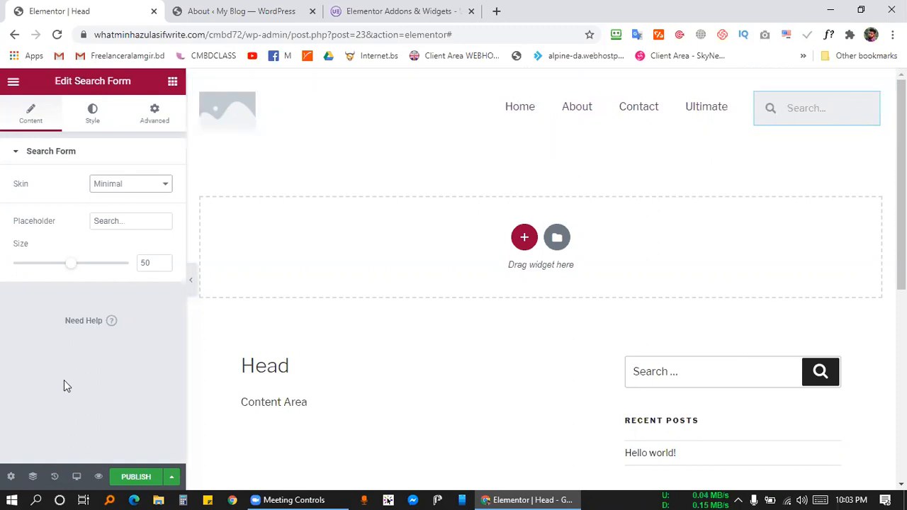
{"action": "left_click", "coordinate": [136, 477]}
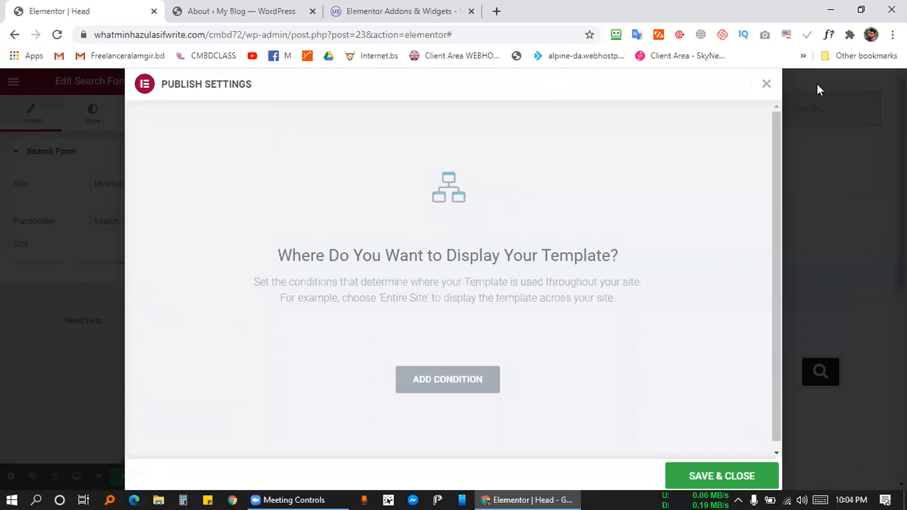
{"action": "left_click", "coordinate": [766, 86]}
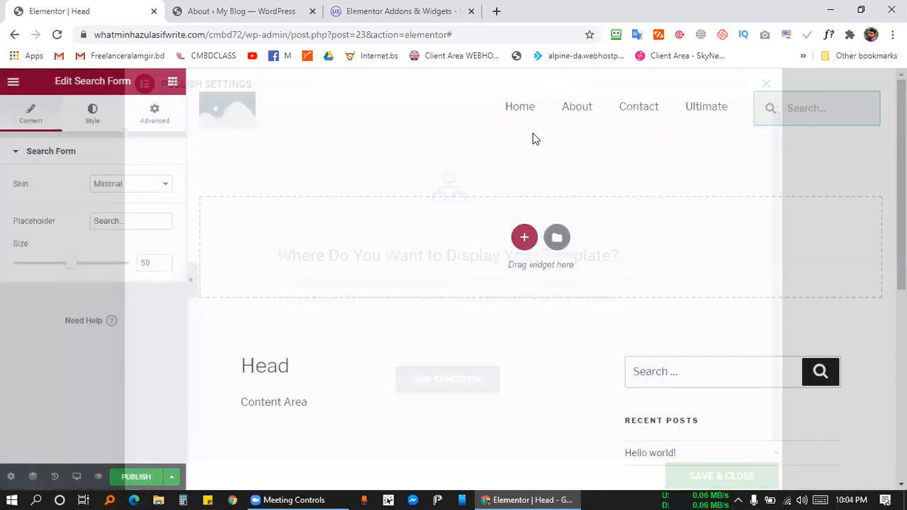
{"action": "scroll", "coordinate": [437, 327], "scroll_direction": "down", "scroll_amount": 5}
{"action": "scroll", "coordinate": [436, 328], "scroll_direction": "up", "scroll_amount": 5}
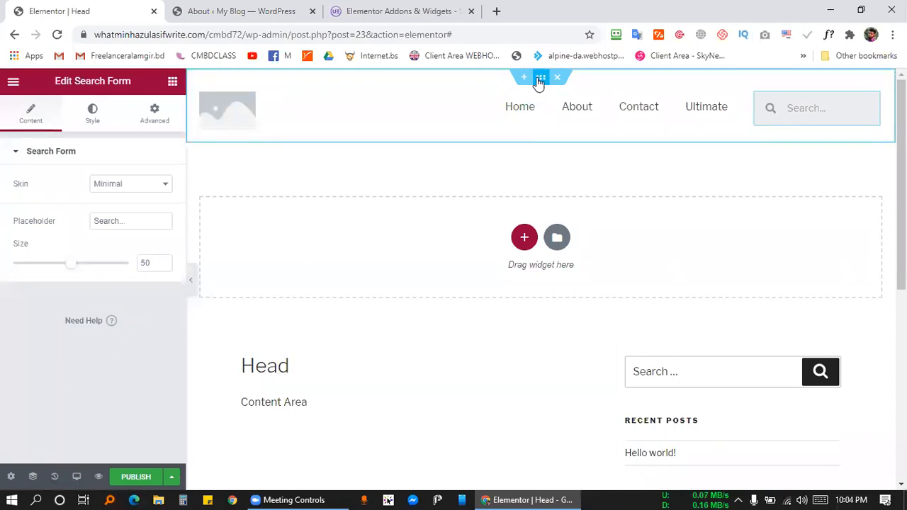
Give the outer header section a Classic background in semi-transparent white, #FFFFFF99
{"action": "left_click", "coordinate": [541, 78]}
{"action": "left_click", "coordinate": [90, 124]}
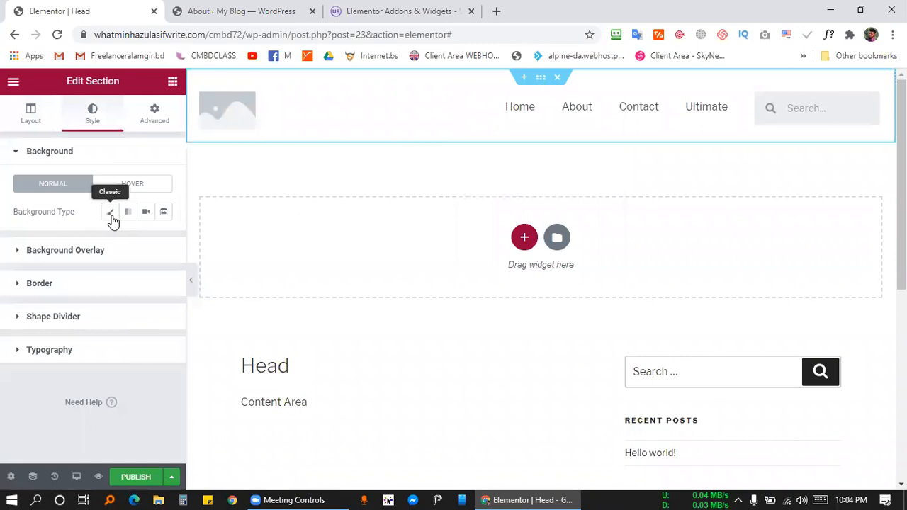
{"action": "left_click", "coordinate": [110, 213]}
{"action": "left_click", "coordinate": [163, 241]}
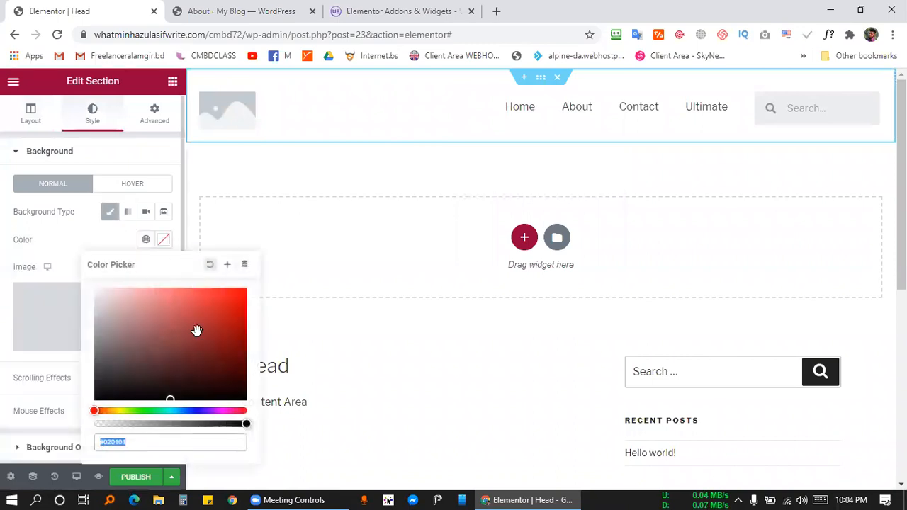
{"action": "left_click_drag", "start_coordinate": [115, 326], "coordinate": [79, 273]}
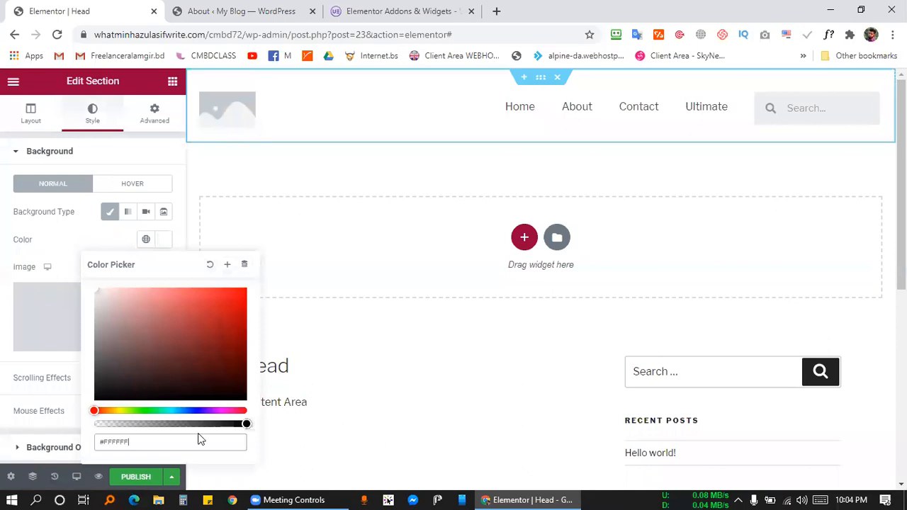
{"action": "left_click_drag", "start_coordinate": [243, 423], "coordinate": [182, 423]}
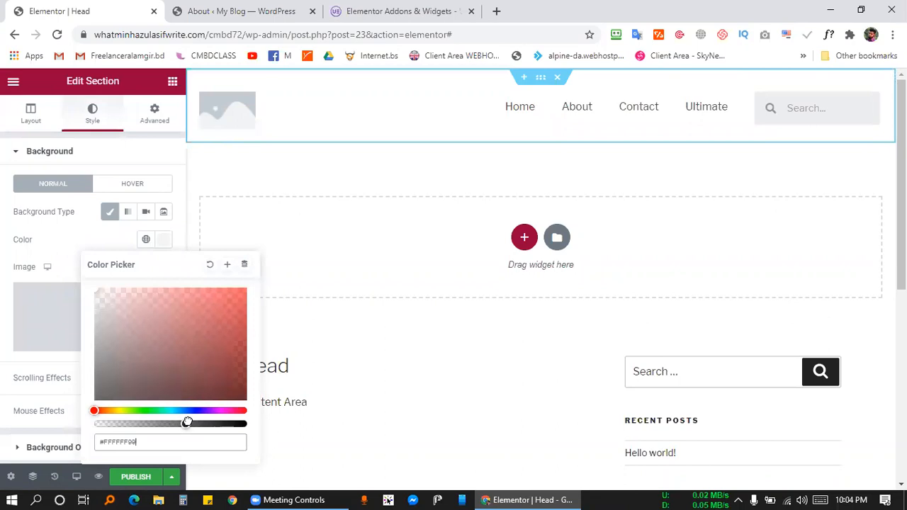
{"action": "left_click", "coordinate": [52, 243]}
{"action": "scroll", "coordinate": [570, 350], "scroll_direction": "down", "scroll_amount": 1}
{"action": "scroll", "coordinate": [567, 351], "scroll_direction": "down", "scroll_amount": 2}
{"action": "scroll", "coordinate": [570, 350], "scroll_direction": "up", "scroll_amount": 3}
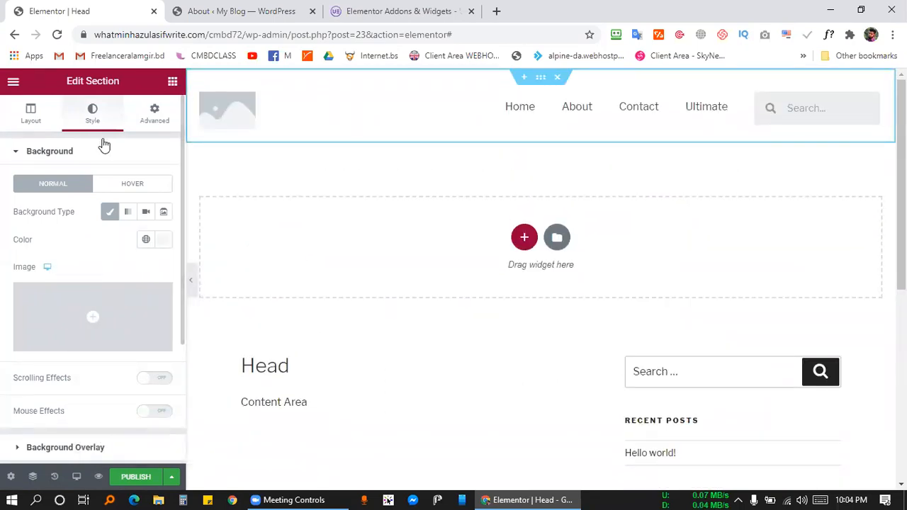
Make the header section sticky at the top through its motion effects
{"action": "left_click", "coordinate": [150, 121]}
{"action": "scroll", "coordinate": [85, 312], "scroll_direction": "down", "scroll_amount": 2}
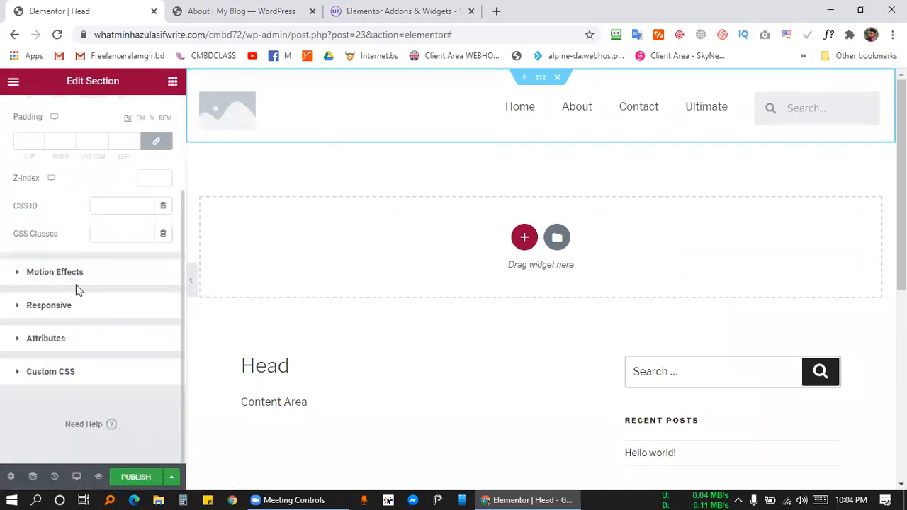
{"action": "left_click", "coordinate": [75, 274]}
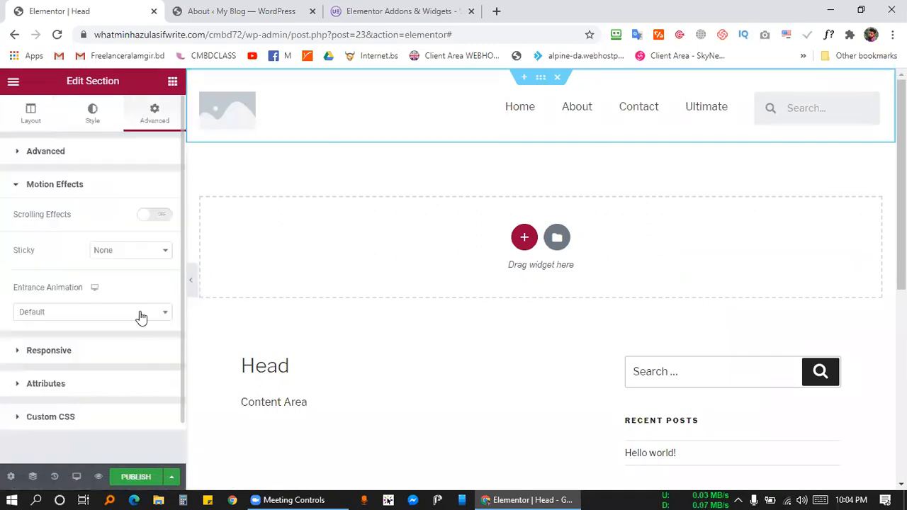
{"action": "left_click", "coordinate": [135, 253]}
{"action": "left_click", "coordinate": [117, 274]}
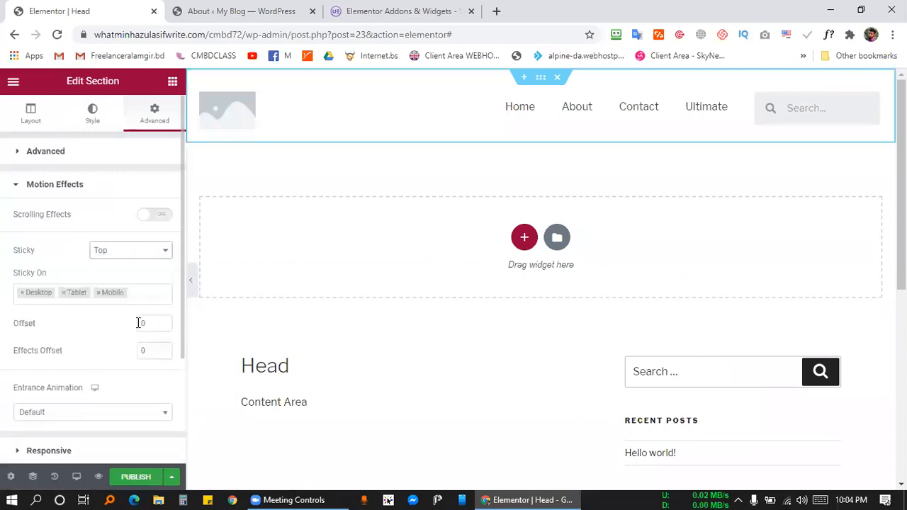
{"action": "scroll", "coordinate": [139, 320], "scroll_direction": "down", "scroll_amount": 2}
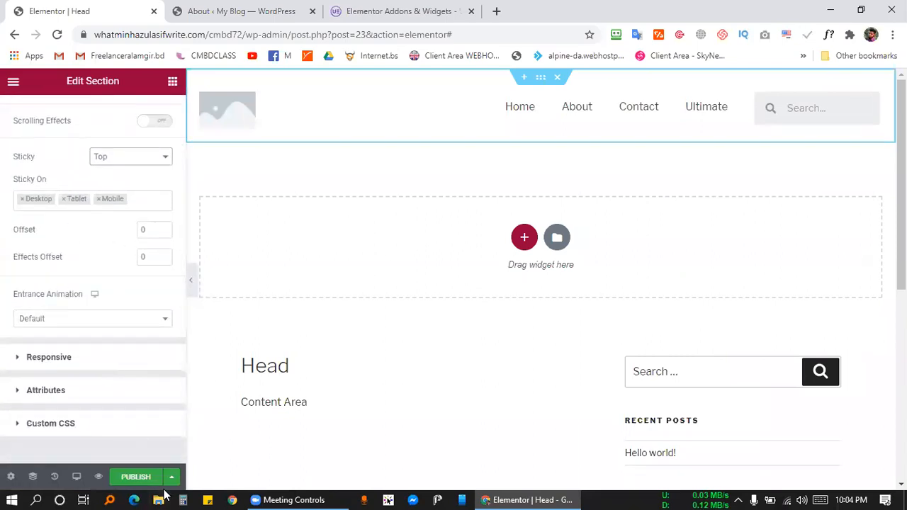
Examine how the sticky header behaves over the page content in the editor preview
{"action": "left_click", "coordinate": [145, 477]}
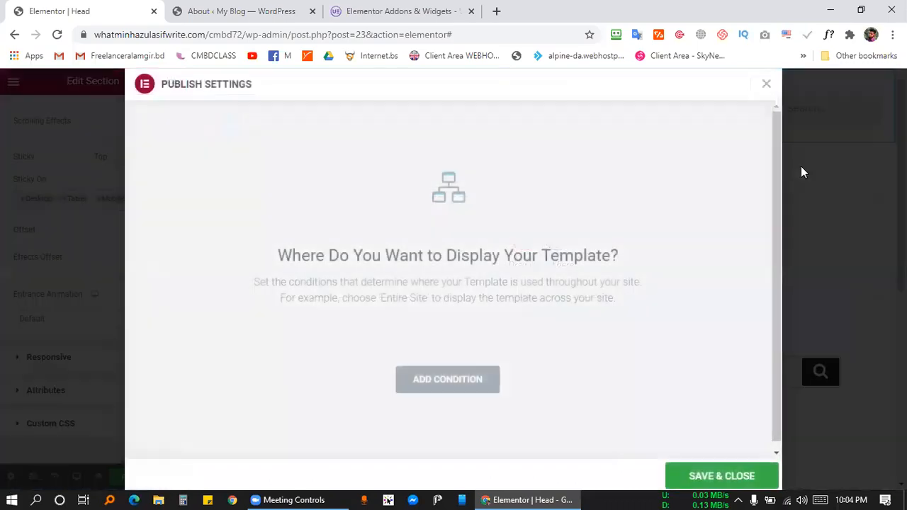
{"action": "left_click", "coordinate": [766, 84]}
{"action": "scroll", "coordinate": [493, 254], "scroll_direction": "down", "scroll_amount": 2}
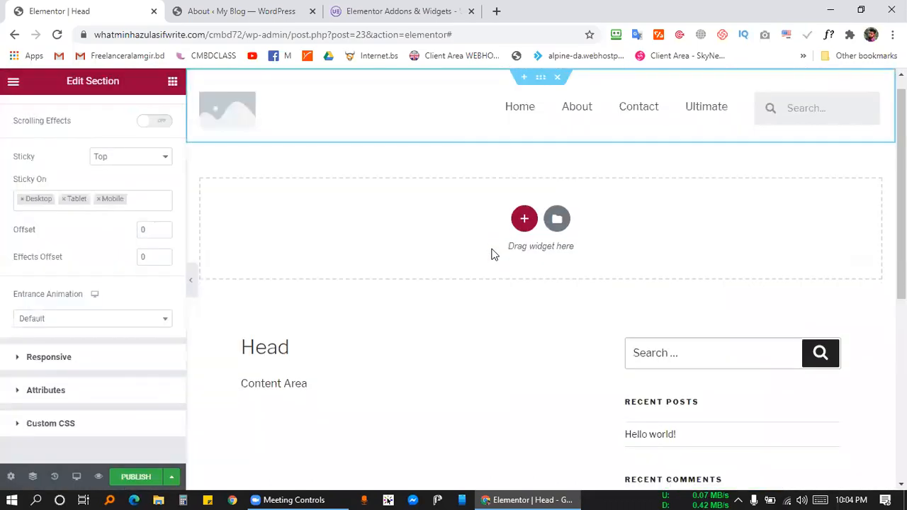
{"action": "scroll", "coordinate": [490, 254], "scroll_direction": "down", "scroll_amount": 4}
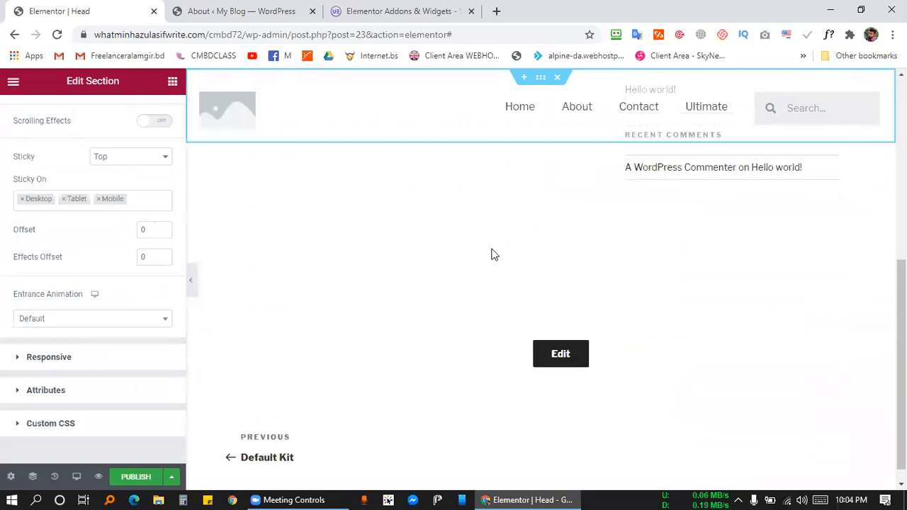
{"action": "scroll", "coordinate": [539, 147], "scroll_direction": "up", "scroll_amount": 6}
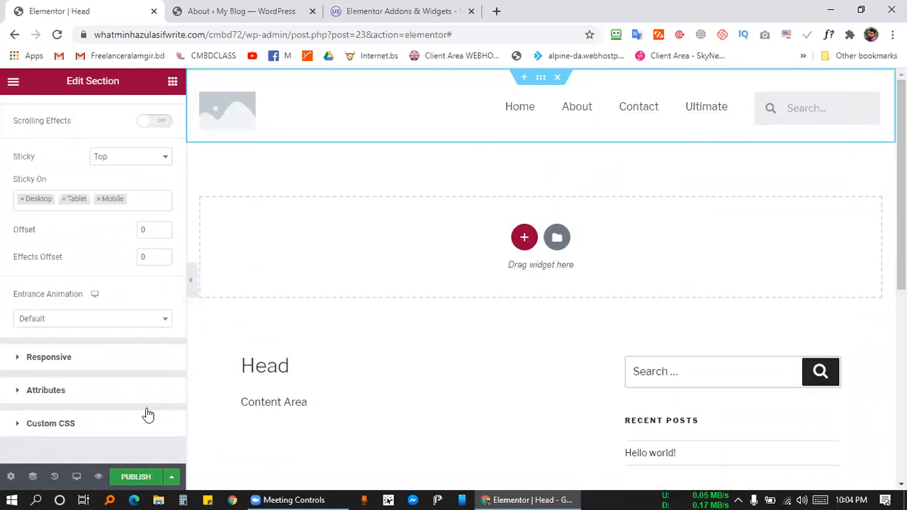
Start publishing the header template, add an Include display condition for Entire Site and list the other location choices
{"action": "left_click", "coordinate": [137, 477]}
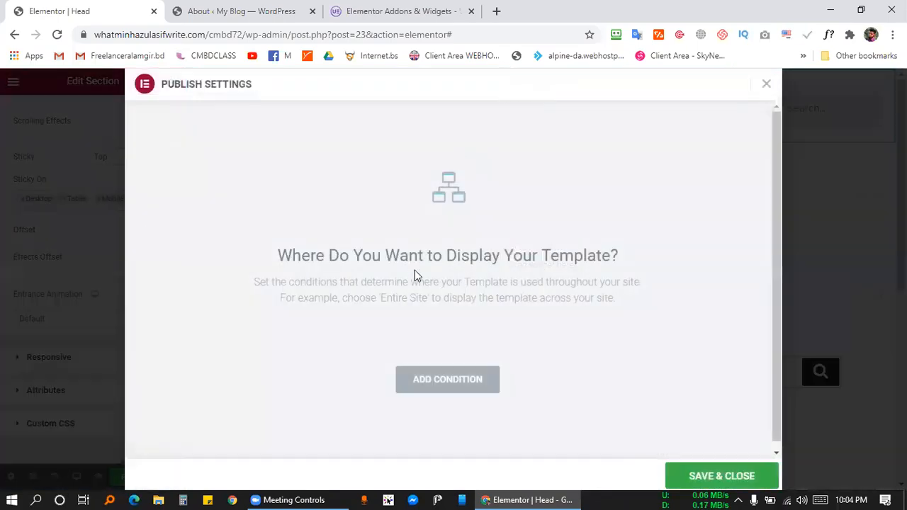
{"action": "left_click", "coordinate": [431, 385]}
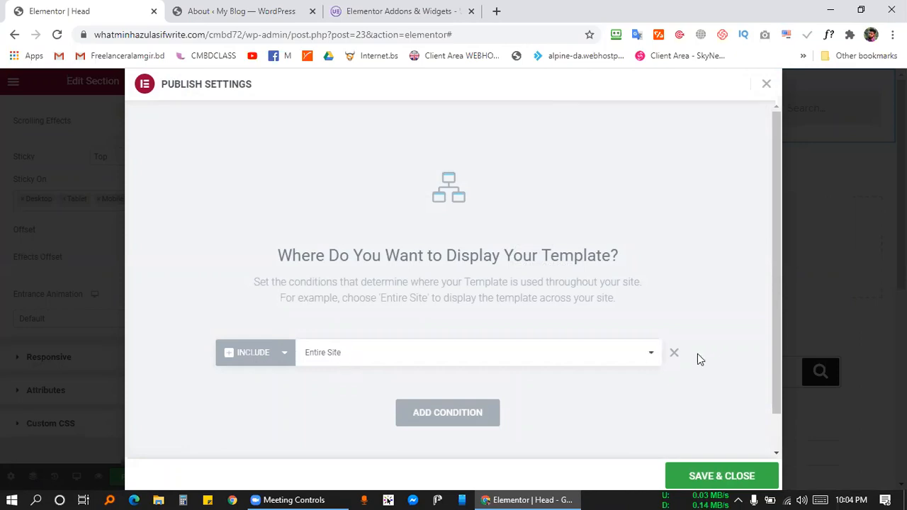
{"action": "left_click", "coordinate": [646, 358]}
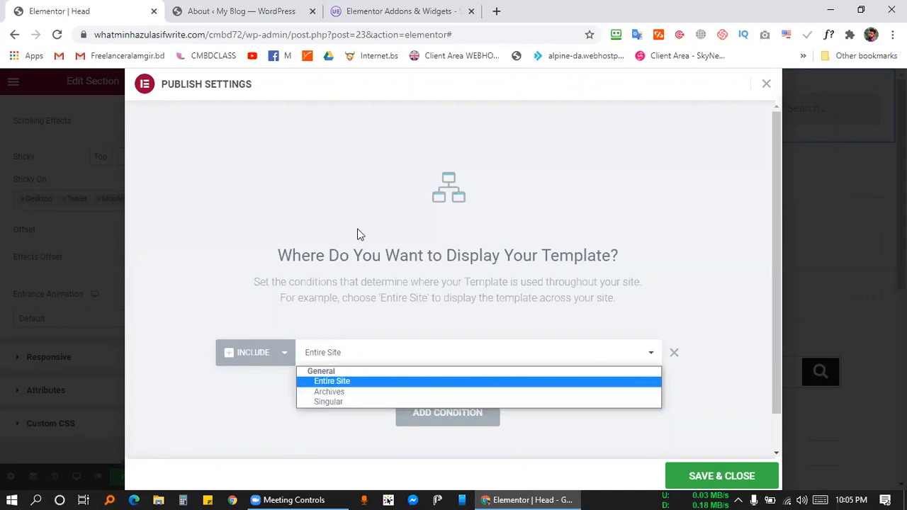
Search for bbcnews in a new browser tab and open the BBC News home page
{"action": "left_click", "coordinate": [396, 6]}
{"action": "left_click", "coordinate": [397, 10]}
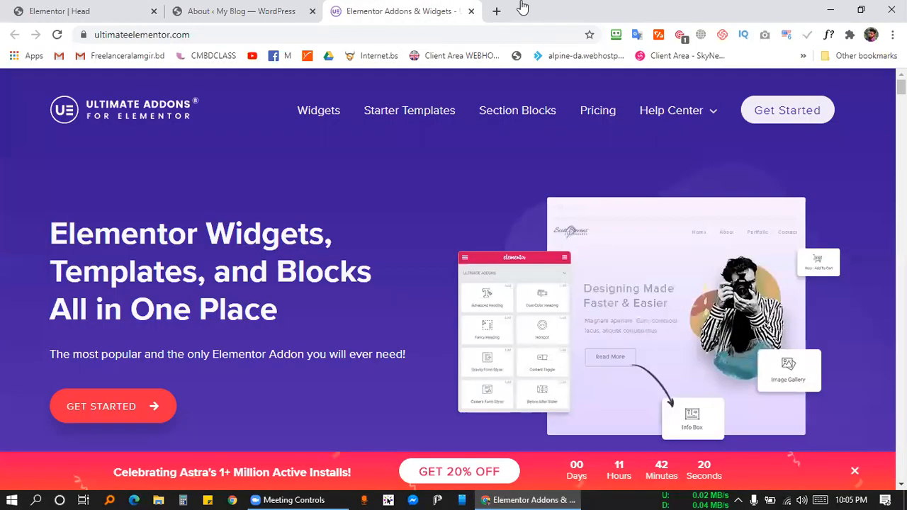
{"action": "left_click", "coordinate": [497, 10]}
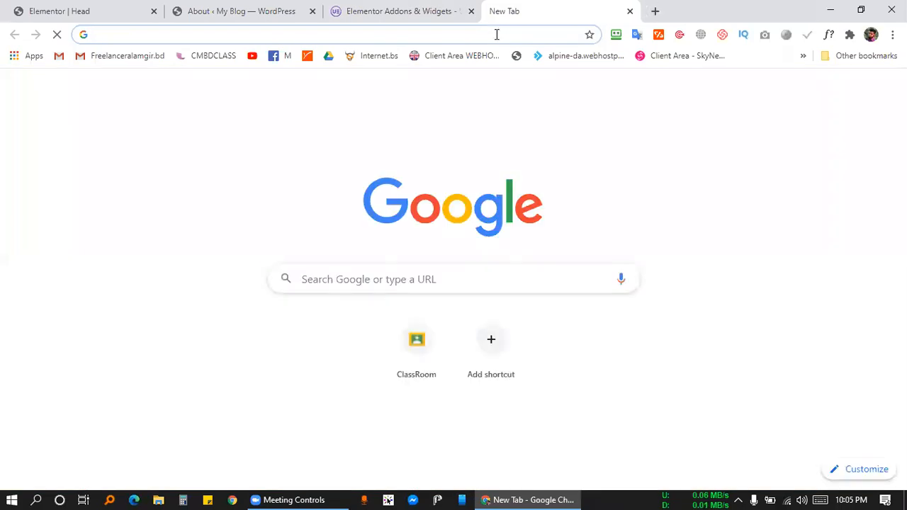
{"action": "left_click", "coordinate": [496, 34]}
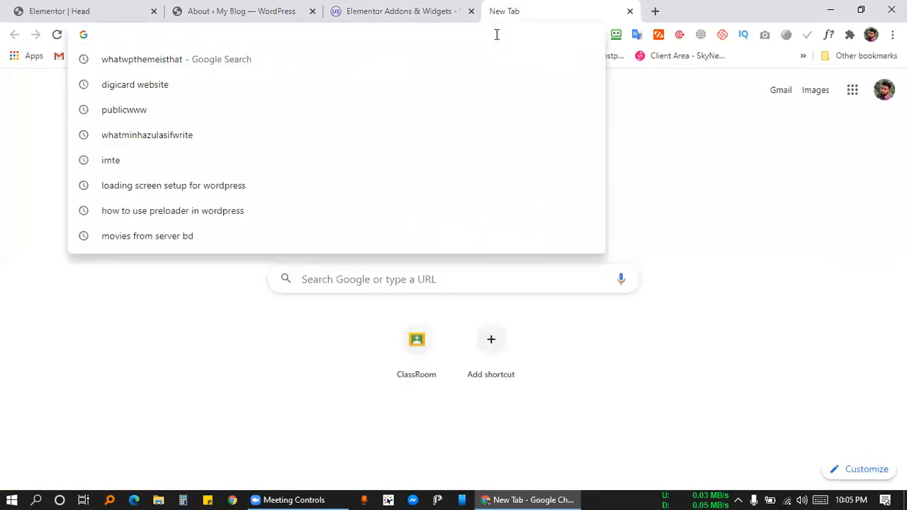
{"action": "type", "text": "bbcnews"}
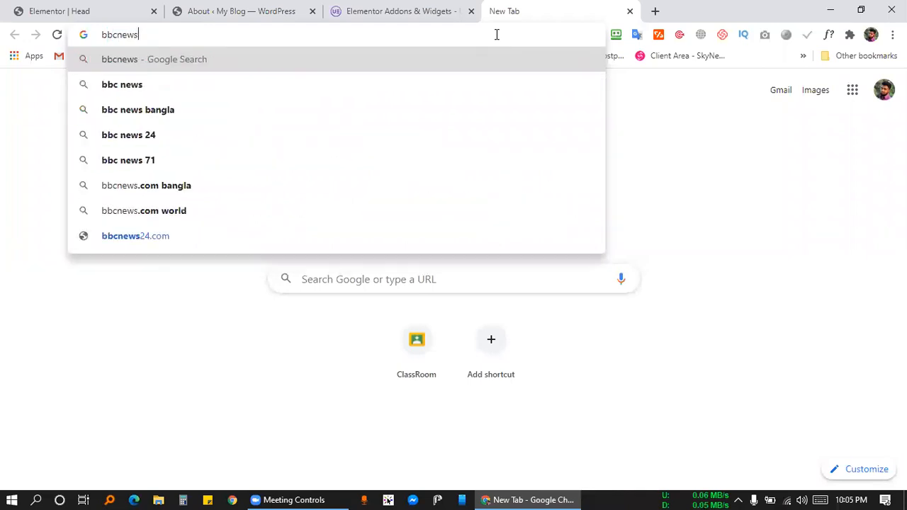
{"action": "key", "text": "Return"}
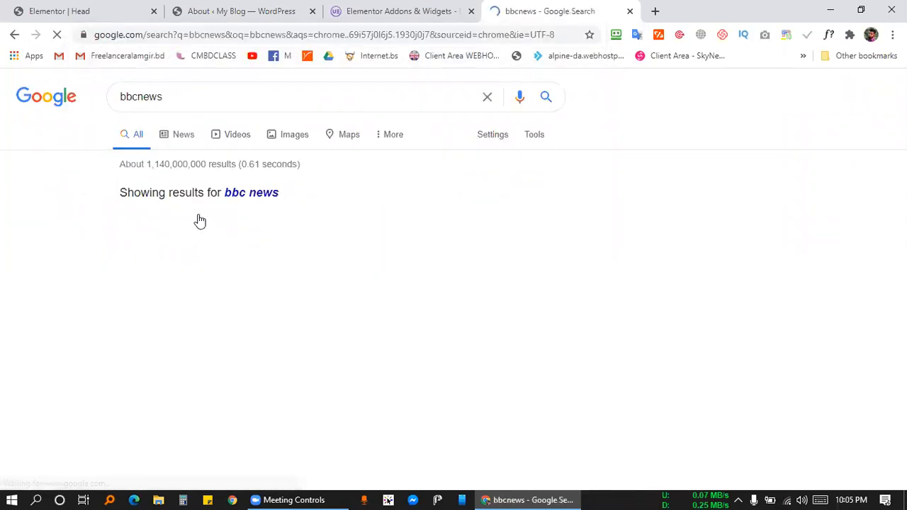
{"action": "left_click", "coordinate": [165, 262]}
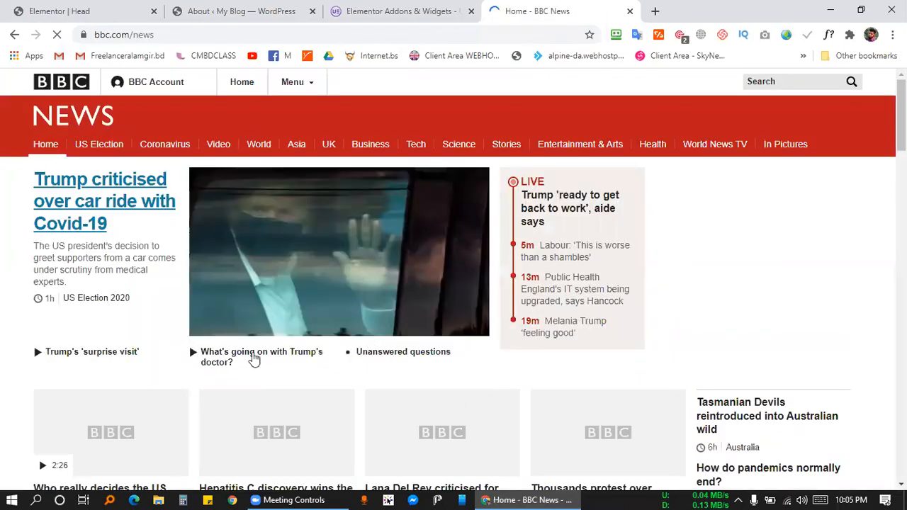
Open the Hepatitis C Nobel Prize article and the Coronavirus section to compare the header across the site's pages
{"action": "scroll", "coordinate": [613, 227], "scroll_direction": "down", "scroll_amount": 2}
{"action": "scroll", "coordinate": [454, 294], "scroll_direction": "down", "scroll_amount": 2}
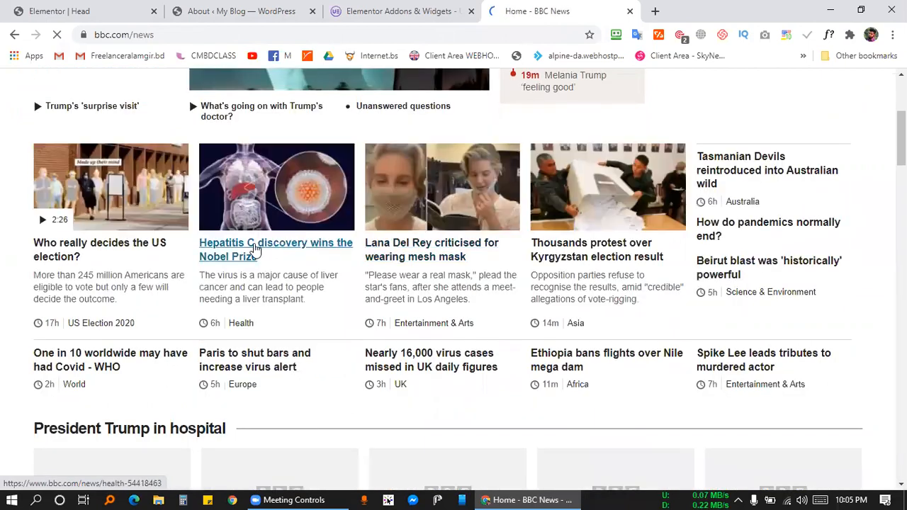
{"action": "left_click", "coordinate": [256, 249]}
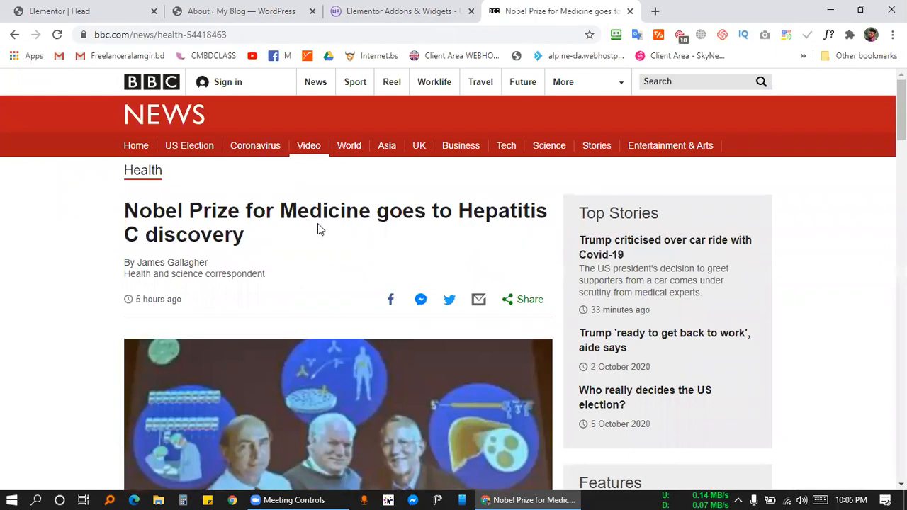
{"action": "left_click", "coordinate": [252, 146]}
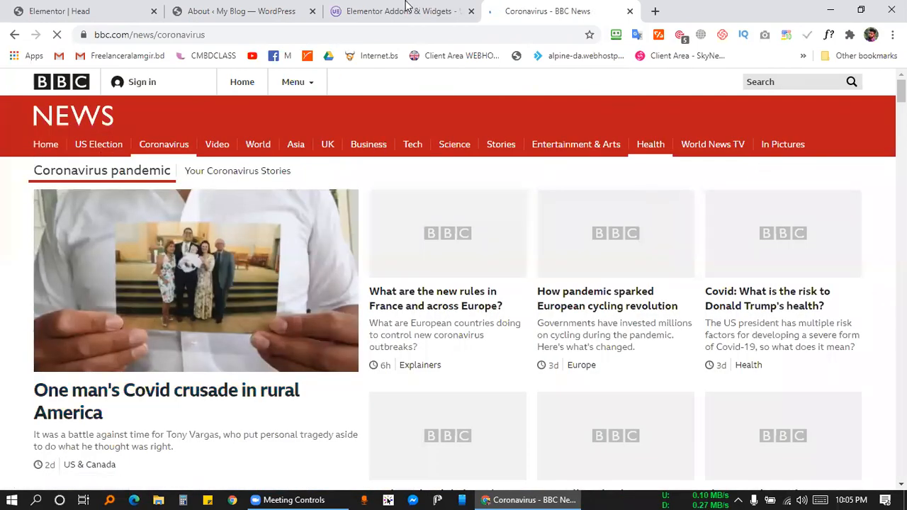
Return to the BBC Nobel Prize article after a glance at the template's publish settings, and examine its header while reading through the page
{"action": "left_click", "coordinate": [265, 10]}
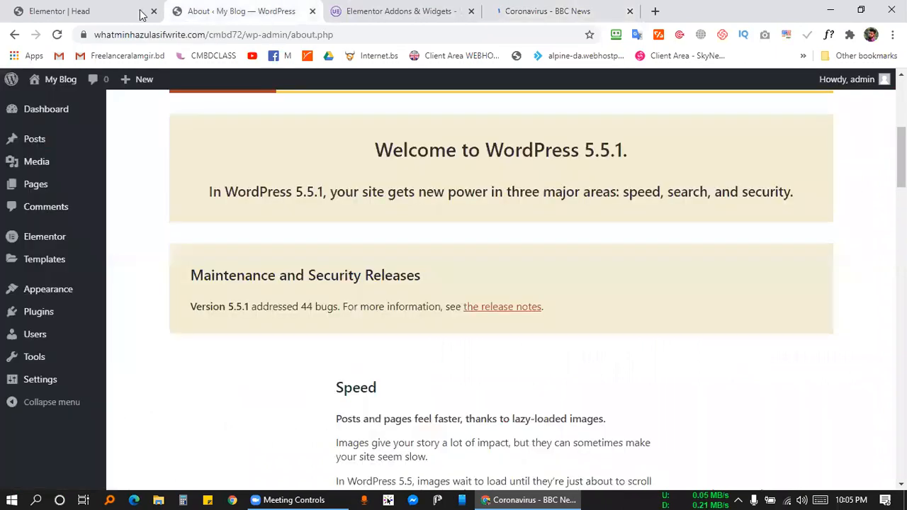
{"action": "left_click", "coordinate": [85, 10]}
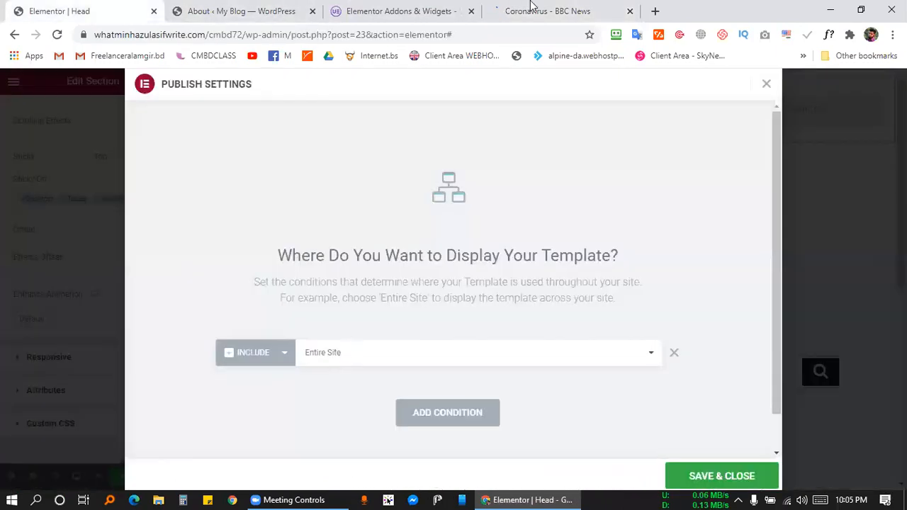
{"action": "left_click", "coordinate": [548, 11]}
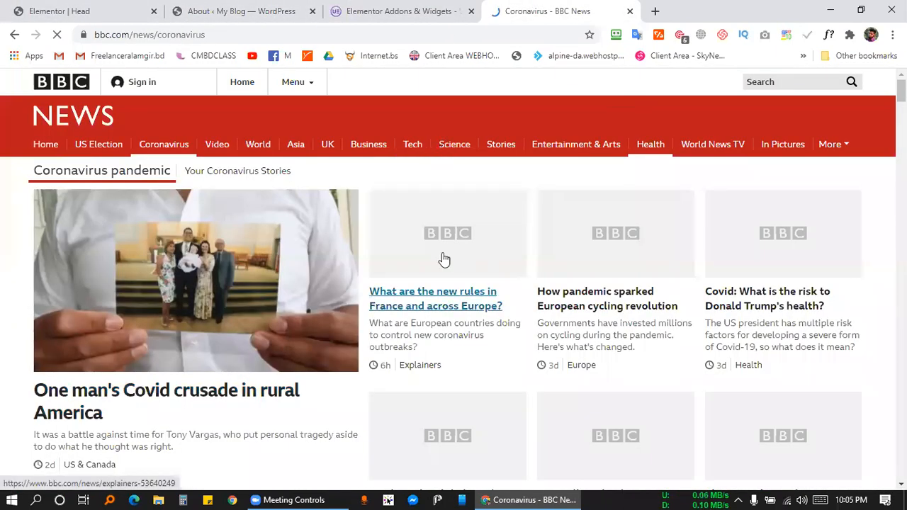
{"action": "left_click", "coordinate": [15, 34]}
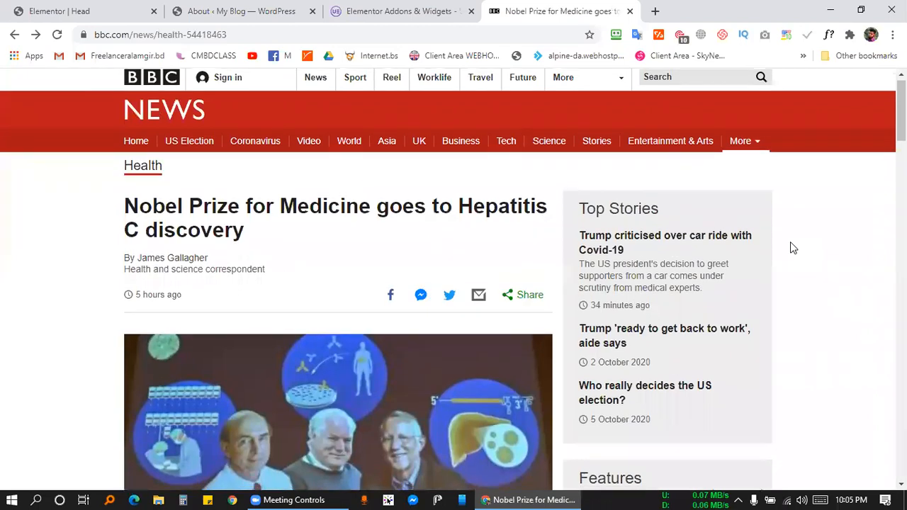
{"action": "scroll", "coordinate": [793, 248], "scroll_direction": "down", "scroll_amount": 2}
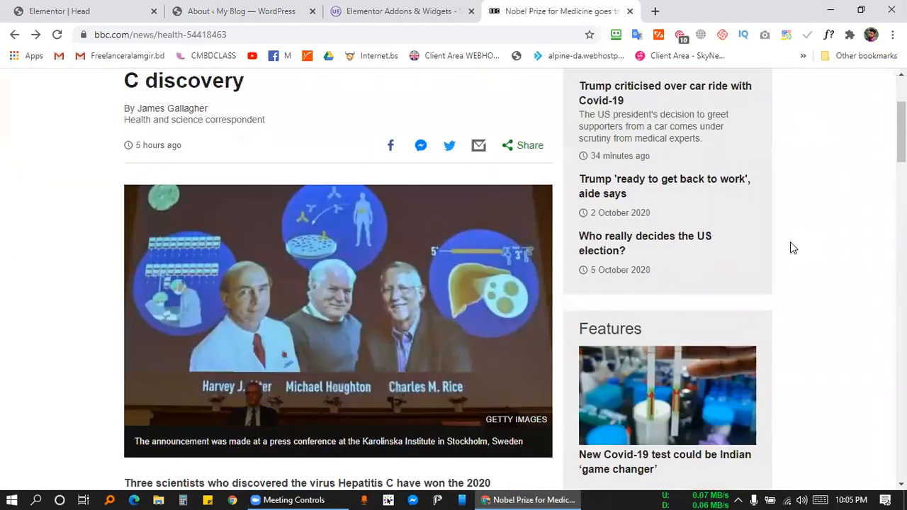
{"action": "scroll", "coordinate": [791, 241], "scroll_direction": "up", "scroll_amount": 1}
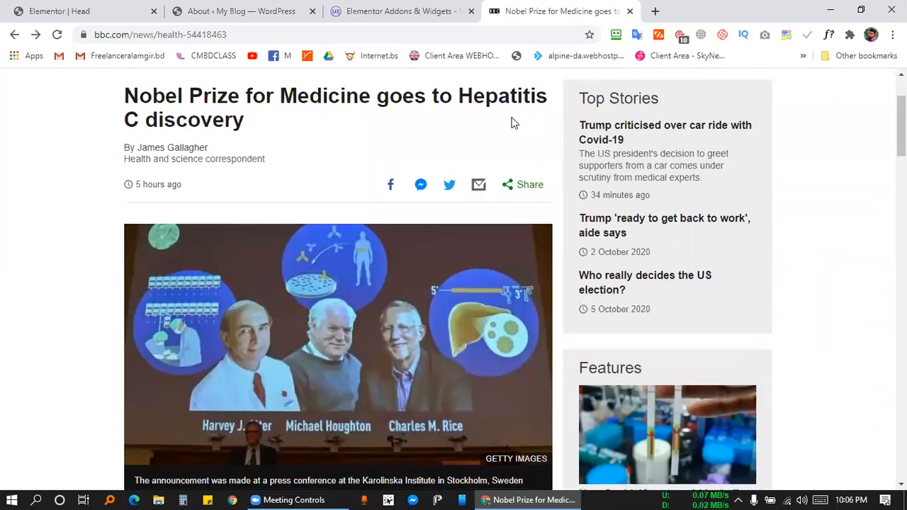
{"action": "scroll", "coordinate": [376, 383], "scroll_direction": "down", "scroll_amount": 4}
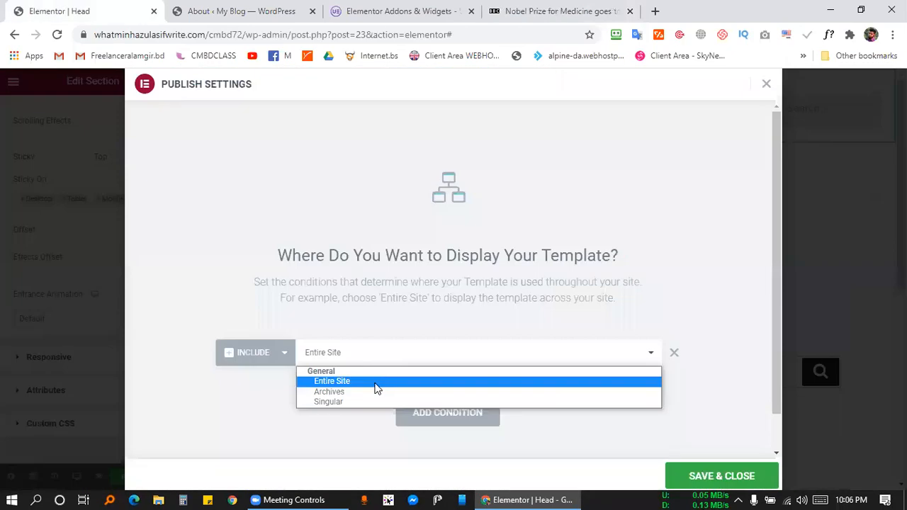
Set the header template's Include display condition to Singular and Posts
{"action": "left_click", "coordinate": [365, 402]}
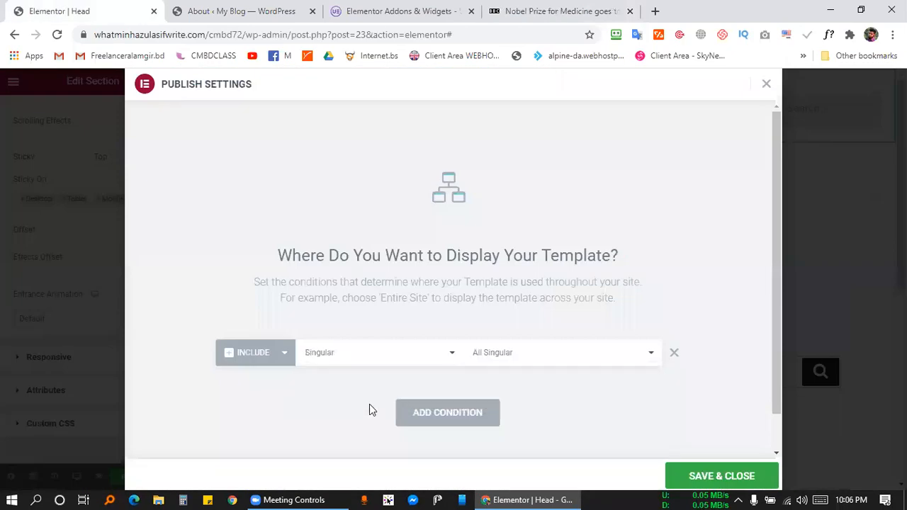
{"action": "left_click", "coordinate": [504, 353]}
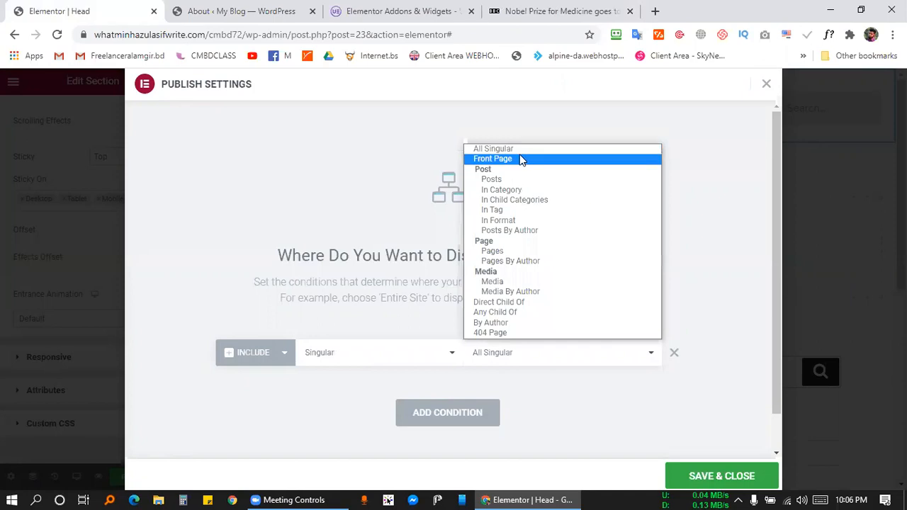
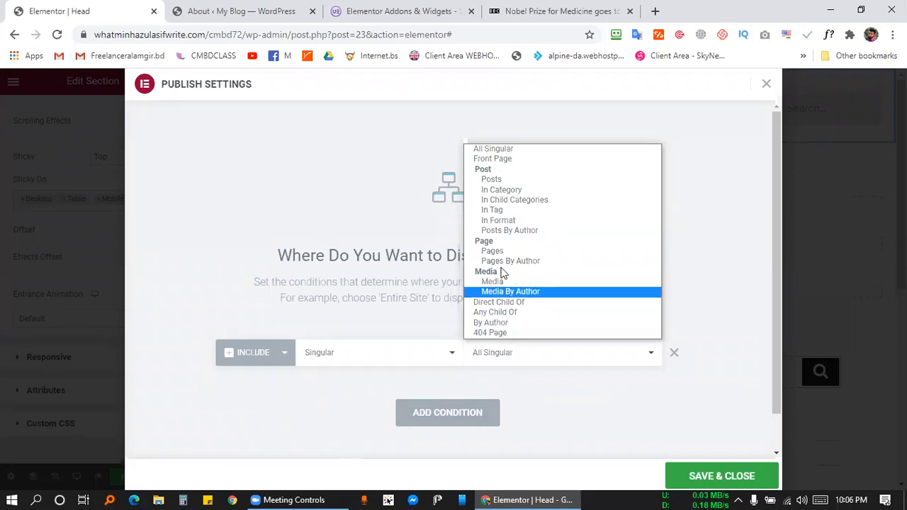
{"action": "left_click", "coordinate": [496, 181]}
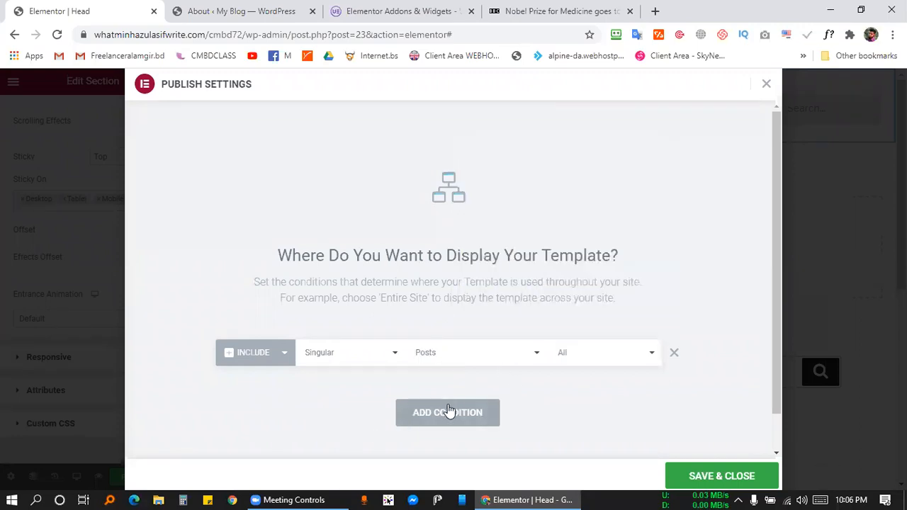
Add a second Include condition for Singular, In Category, and remove it again
{"action": "left_click", "coordinate": [441, 414]}
{"action": "left_click", "coordinate": [339, 388]}
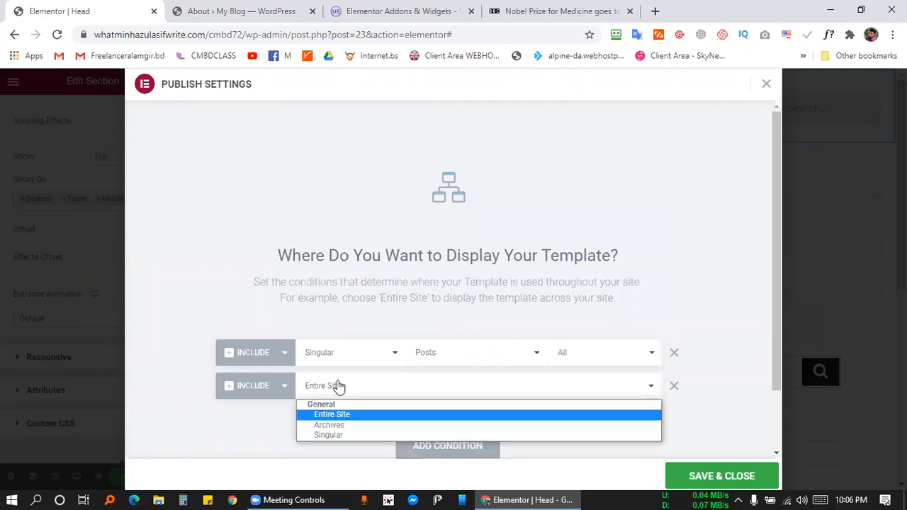
{"action": "left_click", "coordinate": [318, 434]}
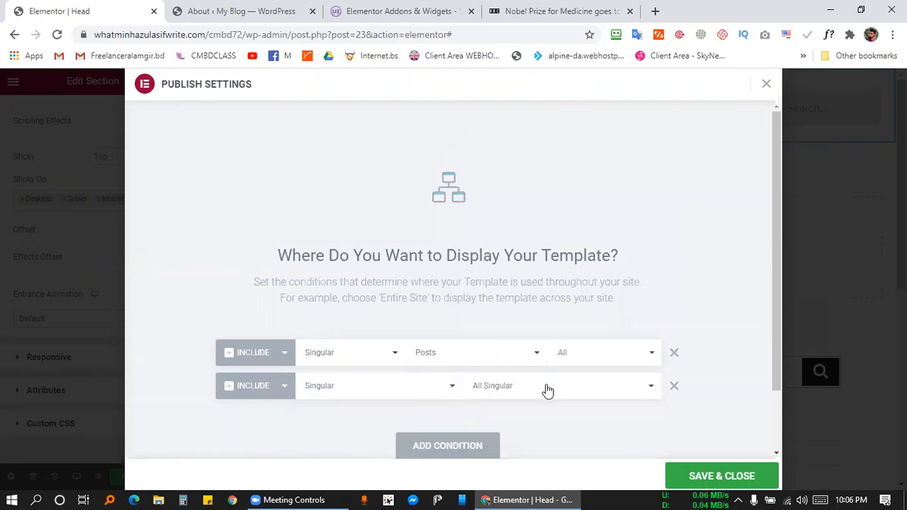
{"action": "left_click", "coordinate": [546, 388]}
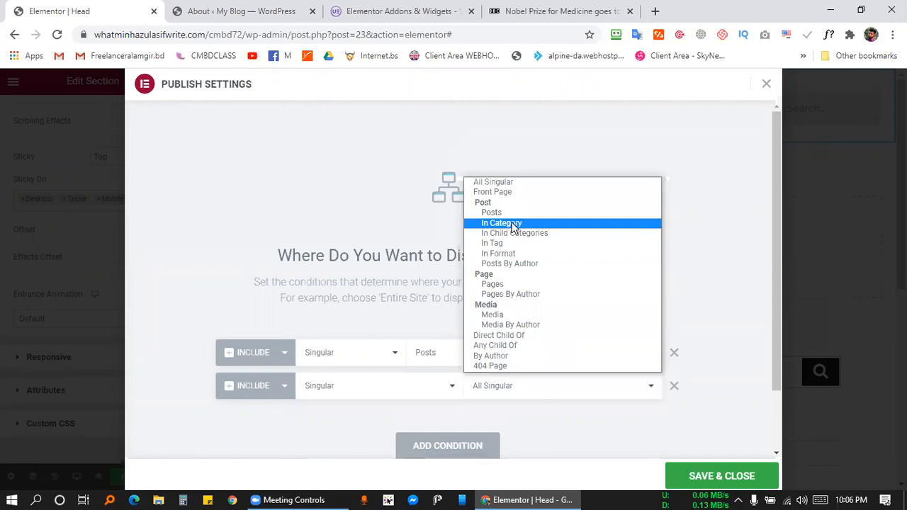
{"action": "left_click", "coordinate": [501, 223]}
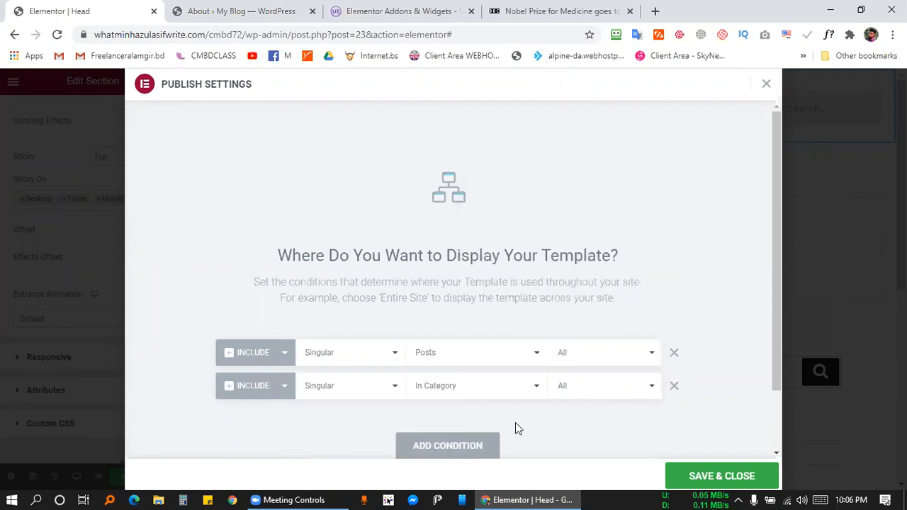
{"action": "left_click", "coordinate": [674, 386]}
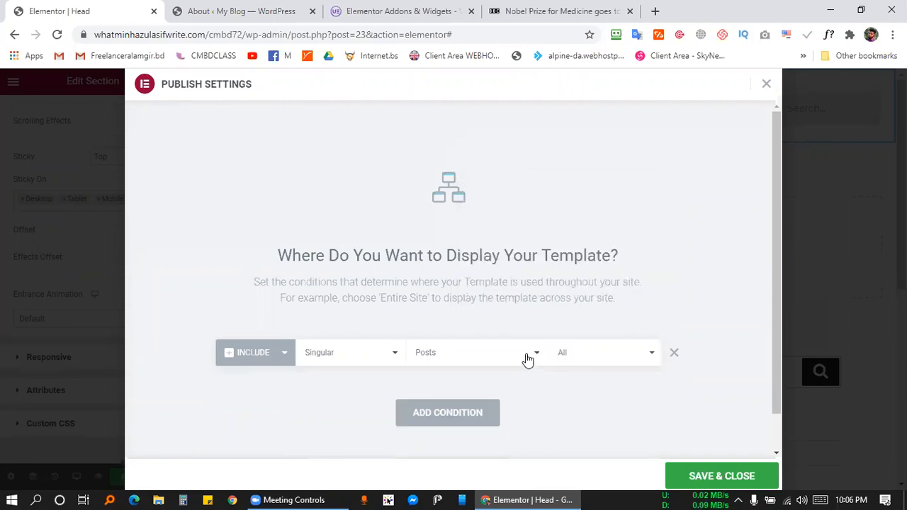
Change the remaining Include condition to All Singular, and save and close the publish settings
{"action": "left_click", "coordinate": [529, 358]}
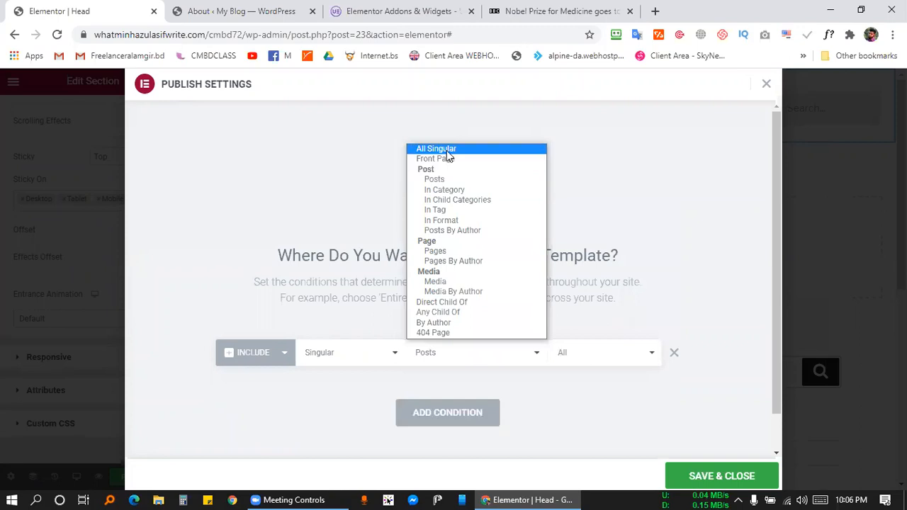
{"action": "left_click", "coordinate": [447, 149]}
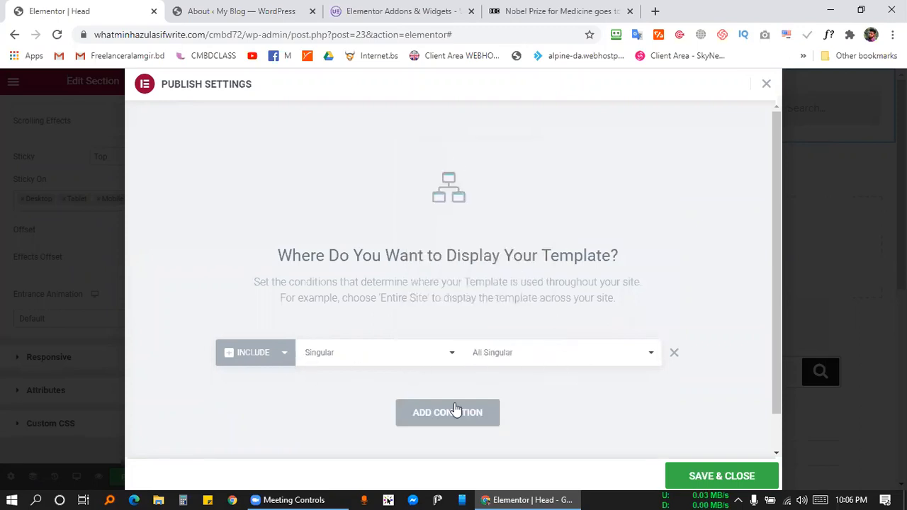
{"action": "left_click", "coordinate": [709, 478]}
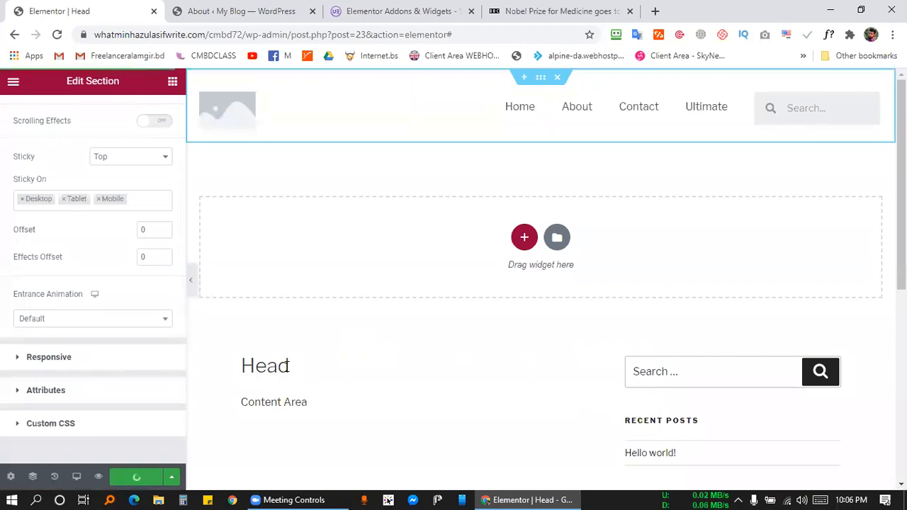
Check the sticky header over the lower part of the preview page and view the live site in a new tab
{"action": "scroll", "coordinate": [286, 365], "scroll_direction": "down", "scroll_amount": 3}
{"action": "scroll", "coordinate": [286, 361], "scroll_direction": "down", "scroll_amount": 2}
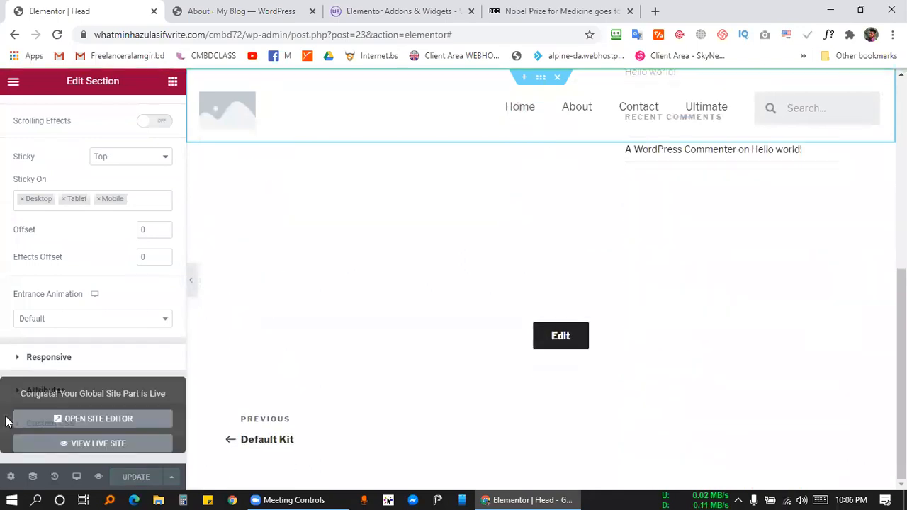
{"action": "right_click", "coordinate": [86, 438]}
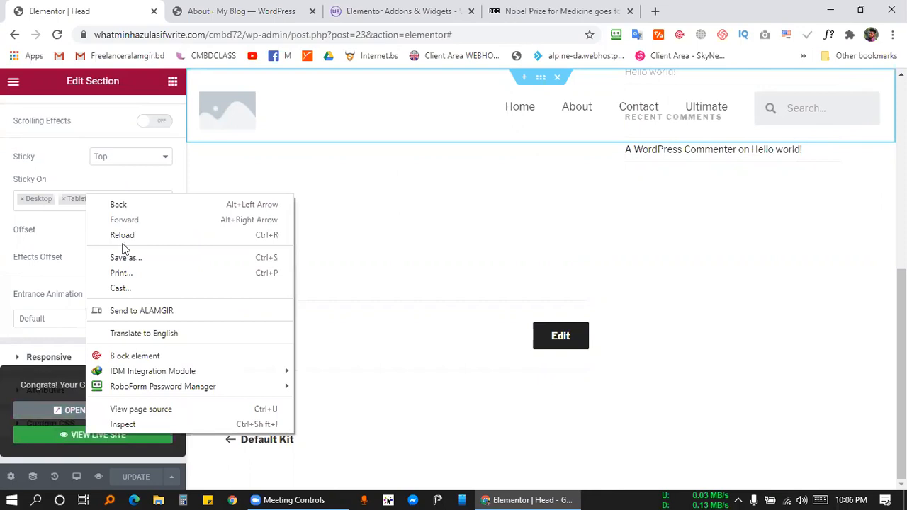
{"action": "left_click", "coordinate": [75, 440]}
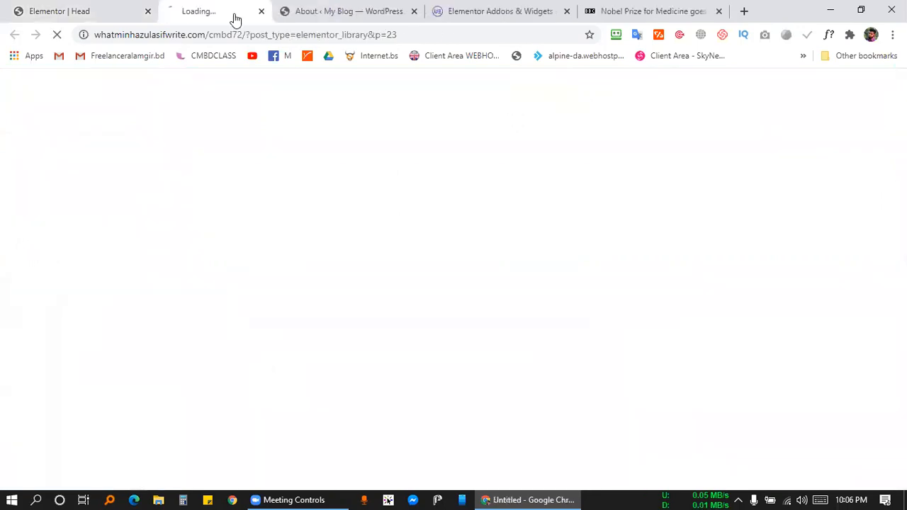
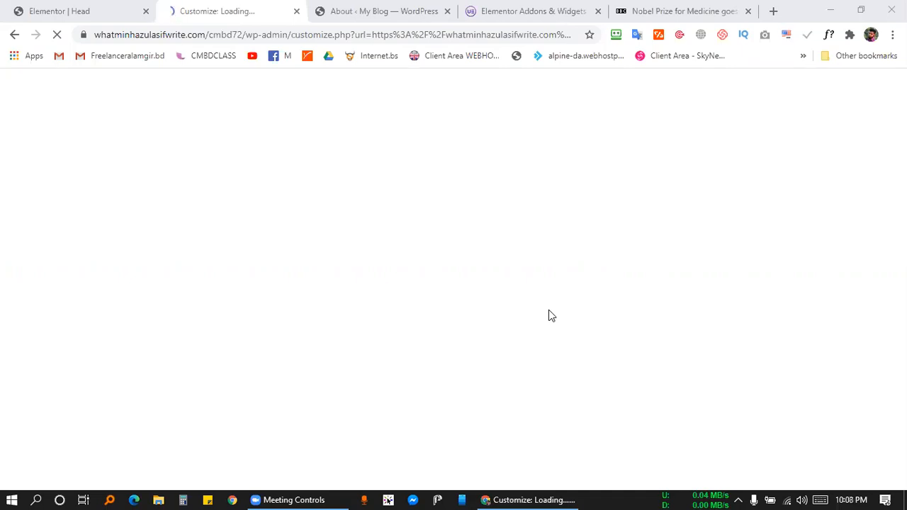
{"action": "left_click", "coordinate": [101, 9]}
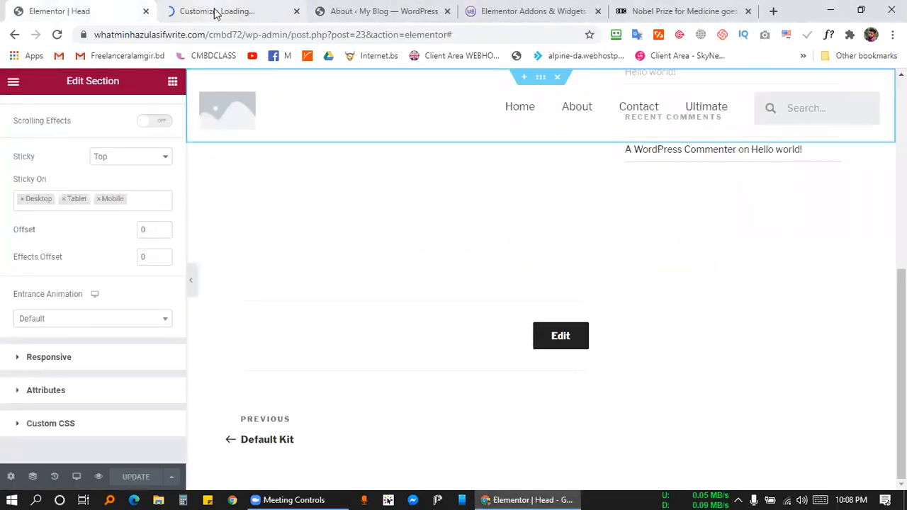
{"action": "left_click", "coordinate": [217, 13]}
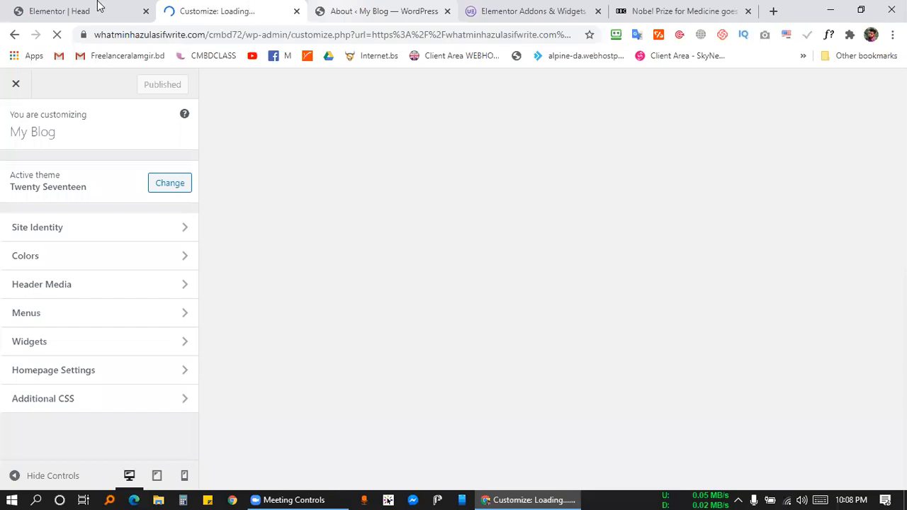
{"action": "left_click", "coordinate": [98, 3]}
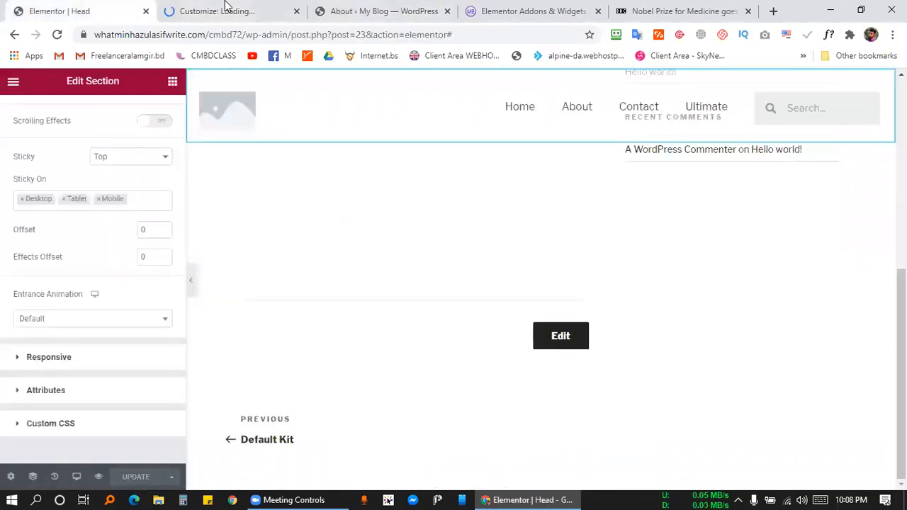
{"action": "left_click", "coordinate": [225, 5]}
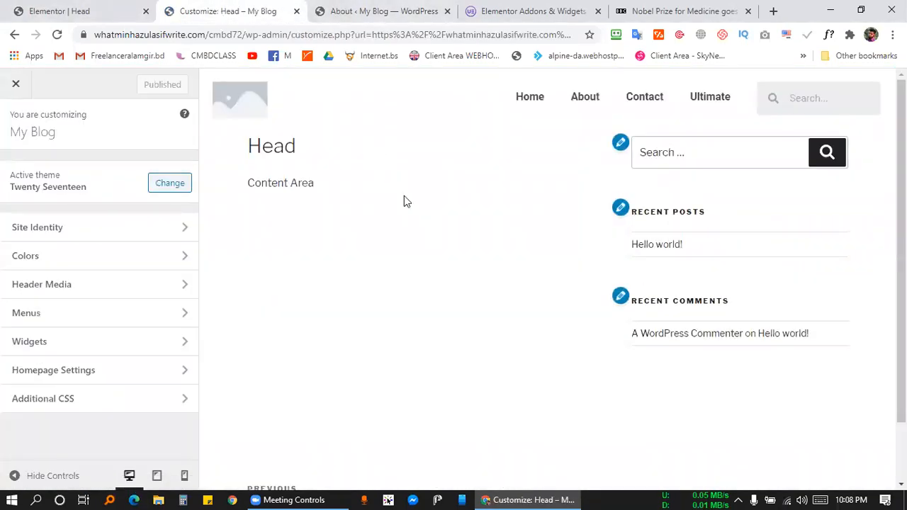
Open the Site Identity settings in the Customizer and start selecting a site logo
{"action": "left_click", "coordinate": [67, 227]}
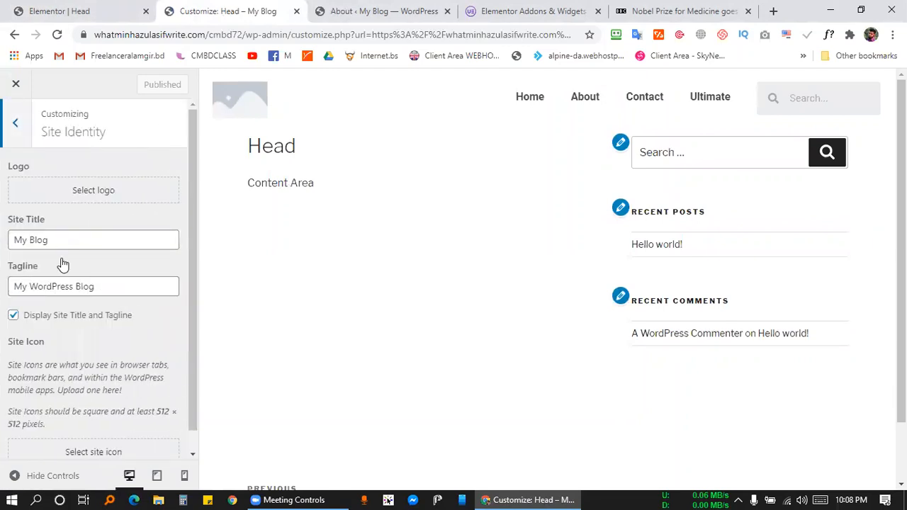
{"action": "left_click", "coordinate": [92, 191]}
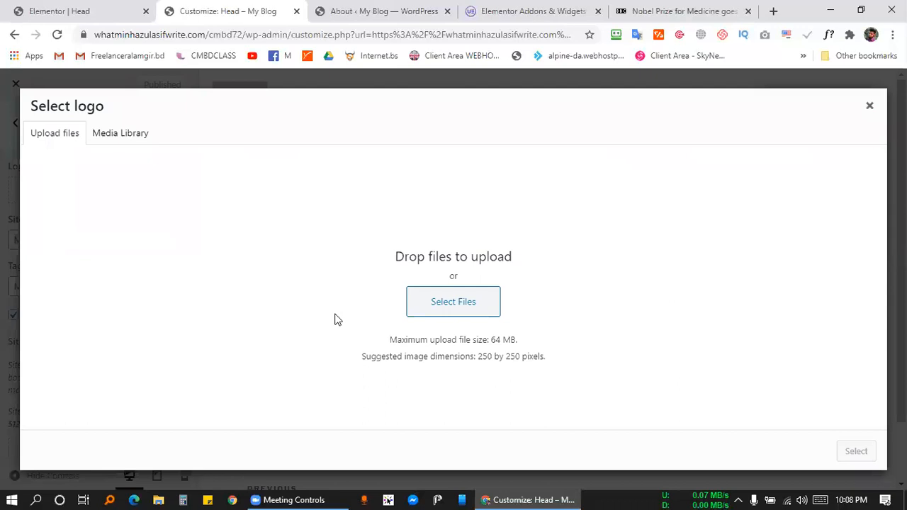
Switch to File Explorer and look through the Desktop folder for a logo image
{"action": "left_click", "coordinate": [158, 497]}
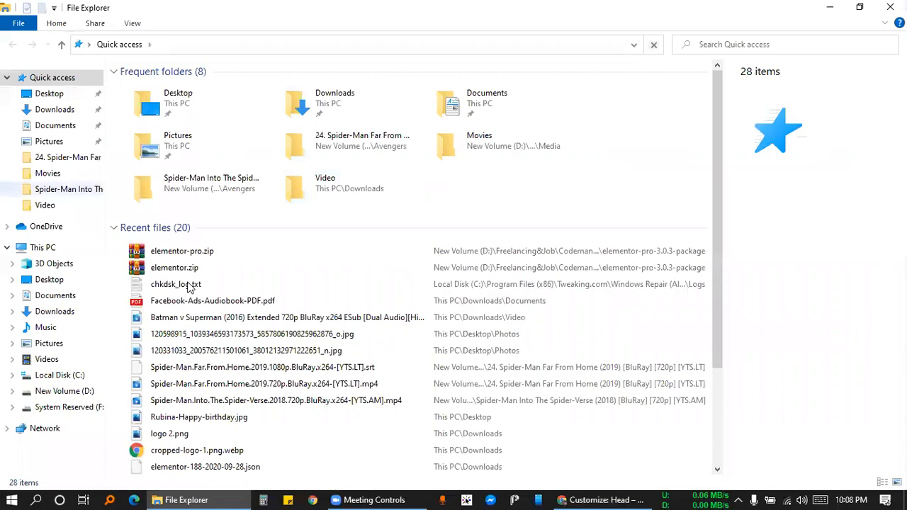
{"action": "scroll", "coordinate": [188, 286], "scroll_direction": "down", "scroll_amount": 3}
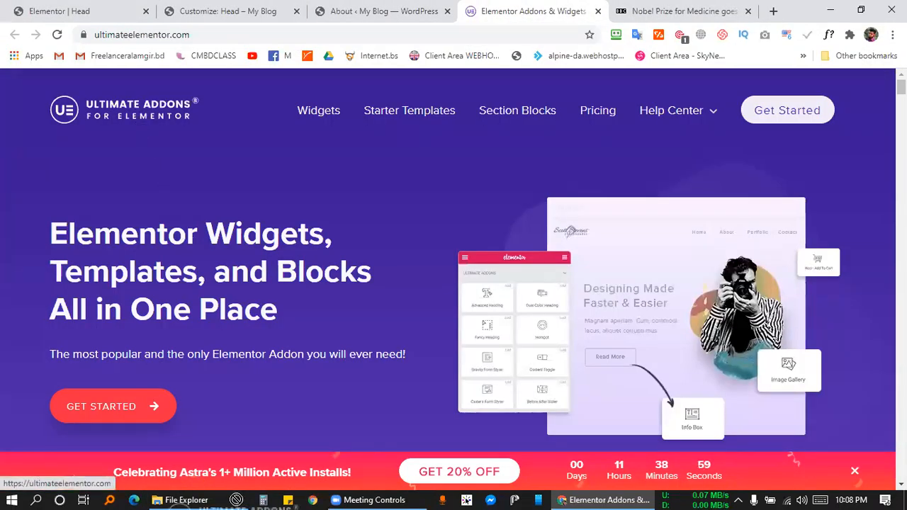
{"action": "left_click", "coordinate": [181, 501]}
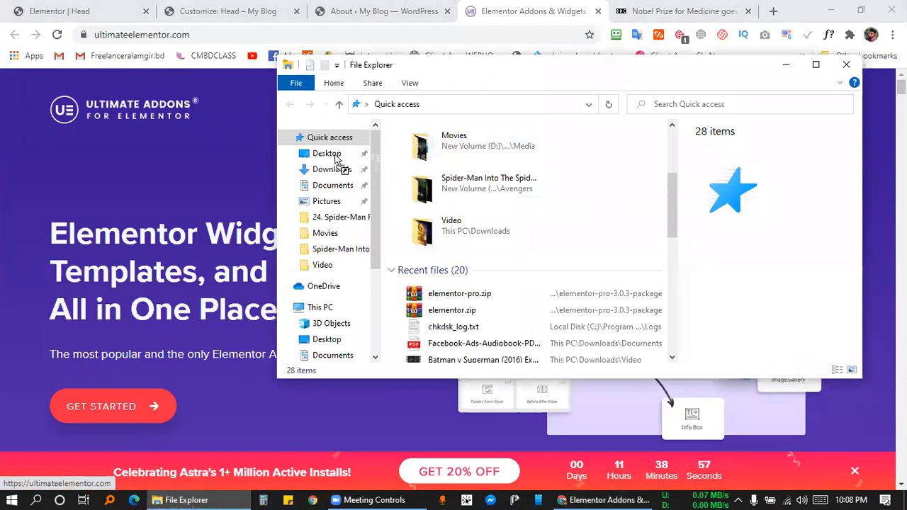
{"action": "left_click", "coordinate": [331, 156]}
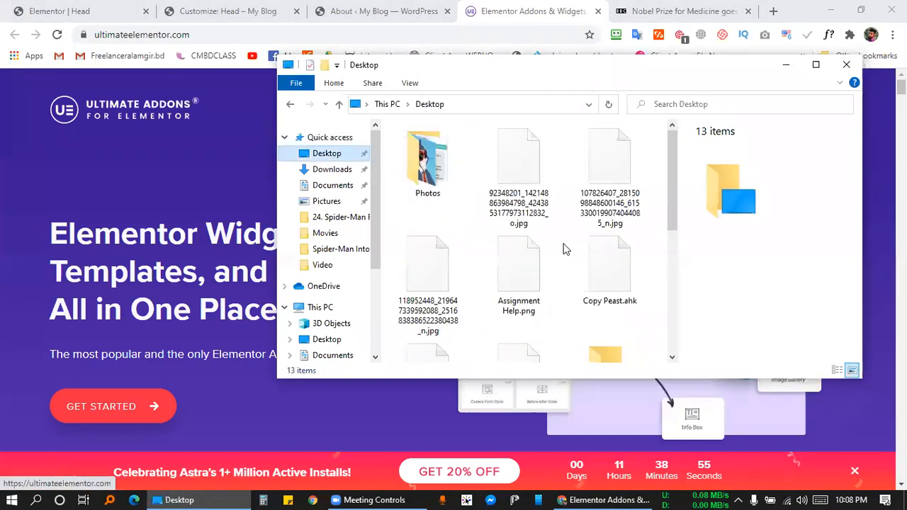
{"action": "scroll", "coordinate": [575, 302], "scroll_direction": "down", "scroll_amount": 3}
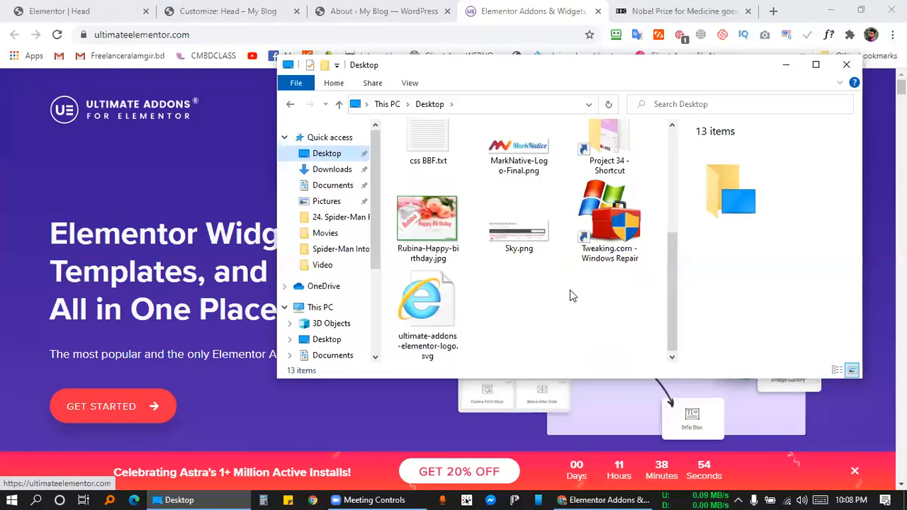
{"action": "scroll", "coordinate": [489, 276], "scroll_direction": "up", "scroll_amount": 3}
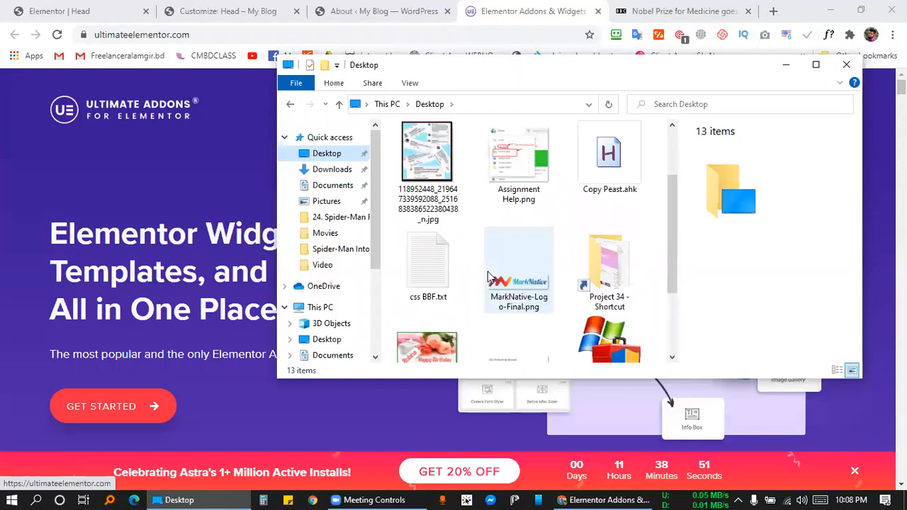
{"action": "scroll", "coordinate": [488, 278], "scroll_direction": "up", "scroll_amount": 2}
{"action": "scroll", "coordinate": [487, 278], "scroll_direction": "down", "scroll_amount": 4}
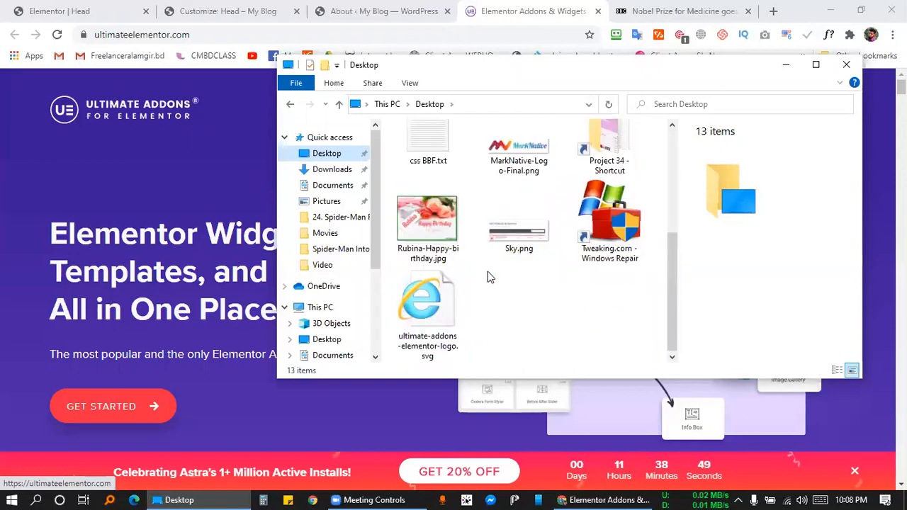
{"action": "left_click", "coordinate": [441, 333]}
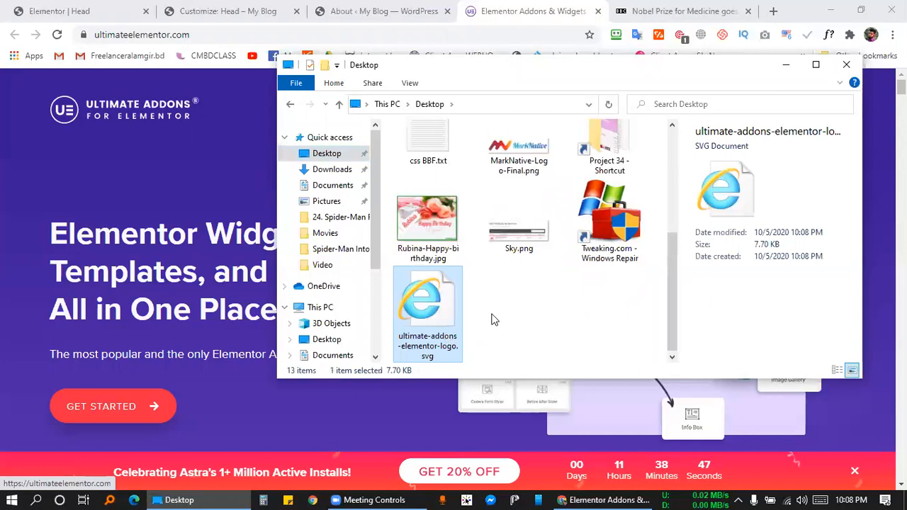
Upload MarkNative-Logo-Final.png from the Desktop folder to the media library and select it as the site logo
{"action": "scroll", "coordinate": [494, 319], "scroll_direction": "up", "scroll_amount": 3}
{"action": "scroll", "coordinate": [521, 290], "scroll_direction": "down", "scroll_amount": 4}
{"action": "left_click_drag", "start_coordinate": [519, 149], "coordinate": [307, 55]}
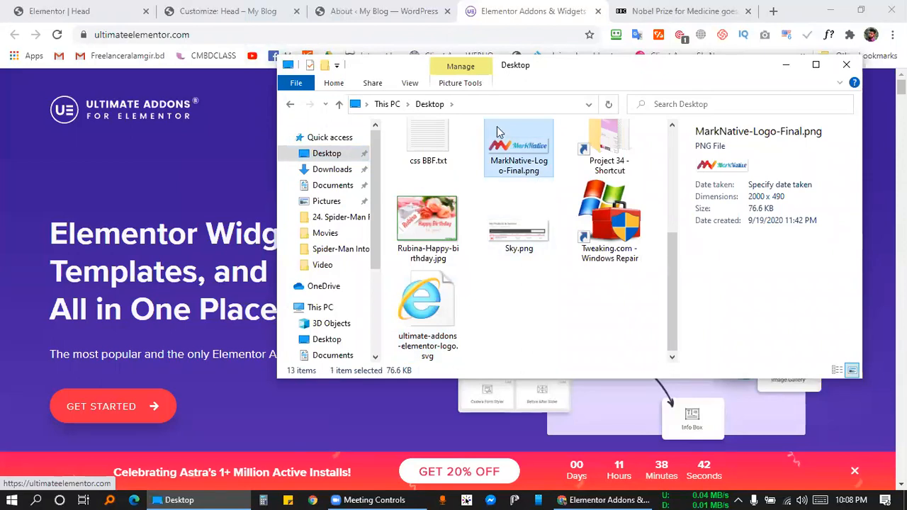
{"action": "left_click_drag", "start_coordinate": [338, 5], "coordinate": [643, 258]}
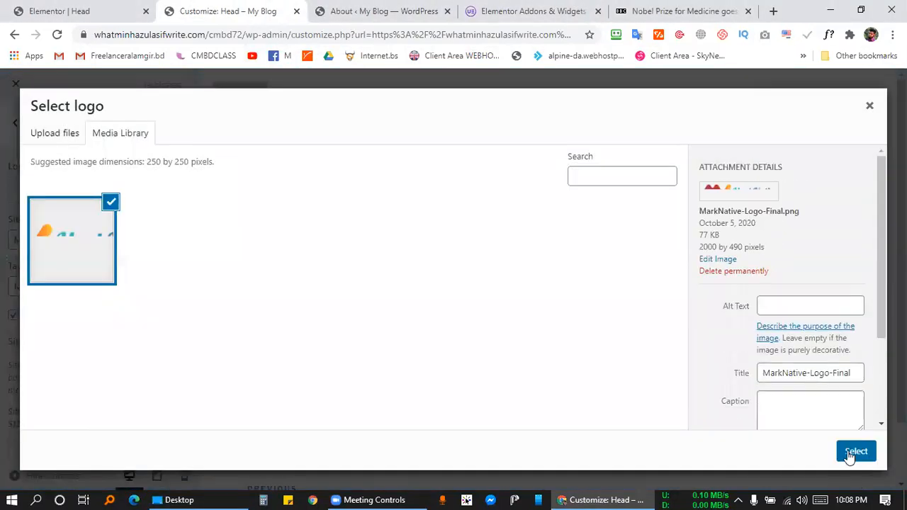
{"action": "left_click", "coordinate": [855, 452]}
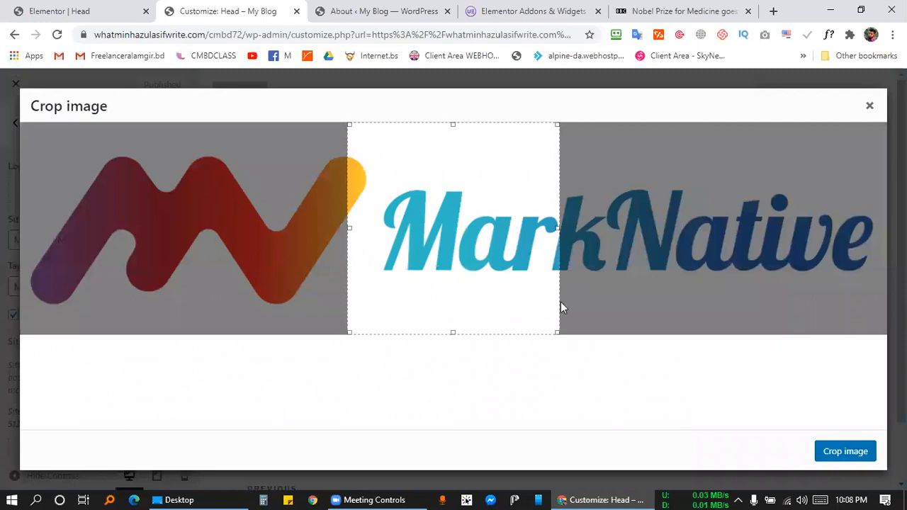
Crop the logo with the frame extended across both its symbol and lettering, and publish the site identity changes and close the Customizer
{"action": "left_click_drag", "start_coordinate": [559, 233], "coordinate": [887, 232]}
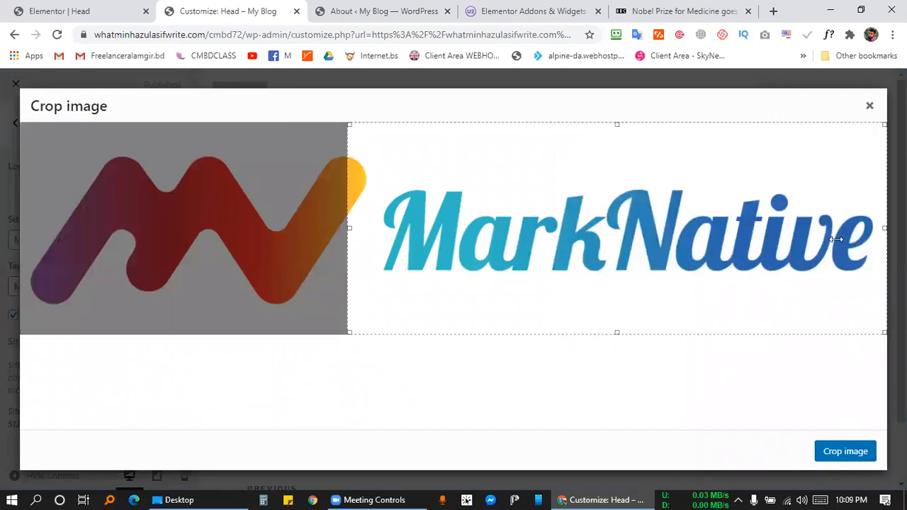
{"action": "left_click_drag", "start_coordinate": [348, 228], "coordinate": [30, 260]}
{"action": "left_click", "coordinate": [834, 456]}
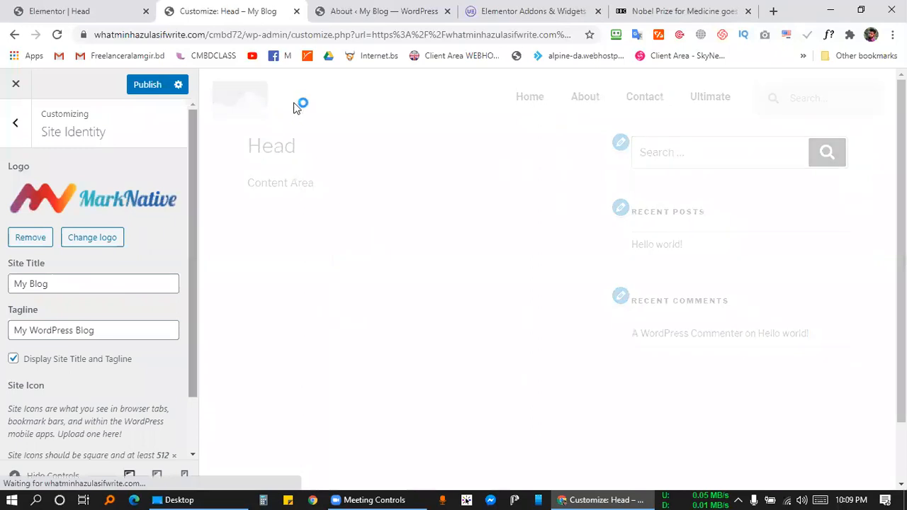
{"action": "left_click", "coordinate": [139, 91]}
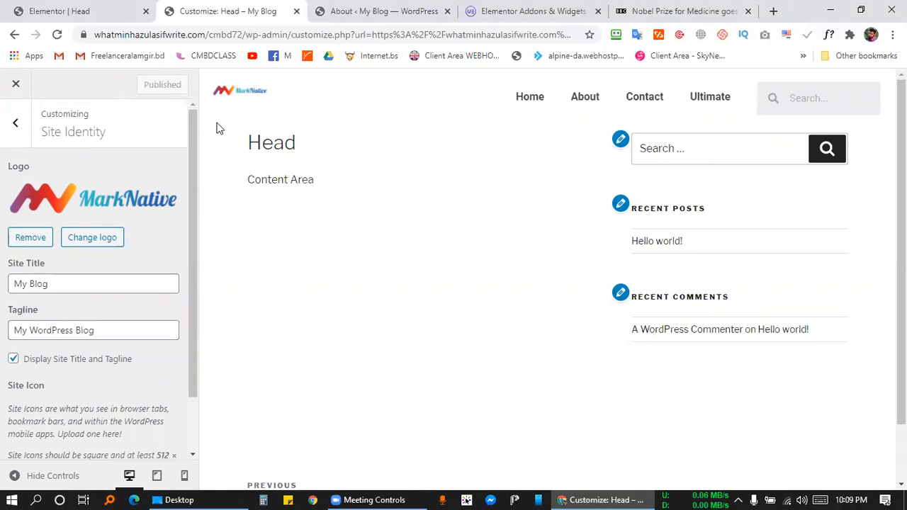
{"action": "left_click", "coordinate": [15, 84]}
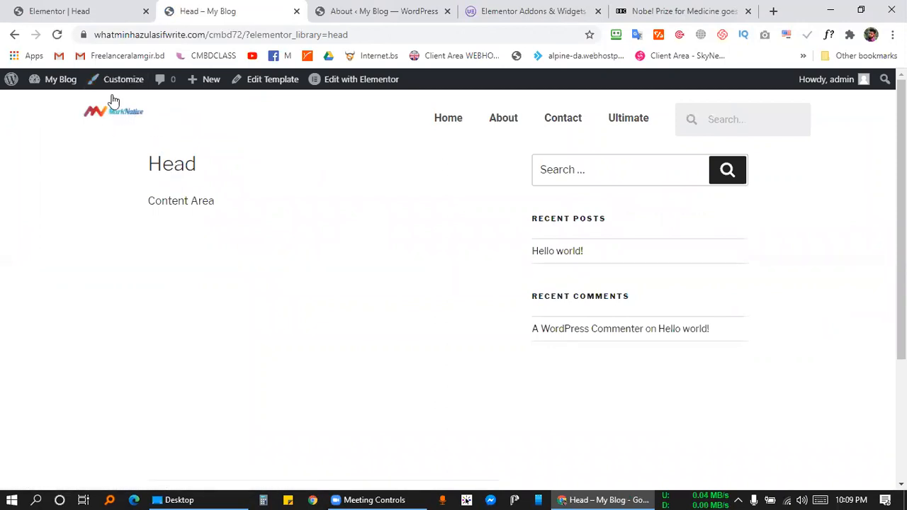
Widen the logo column in the header template, save the template, and reload the live page
{"action": "left_click", "coordinate": [60, 10]}
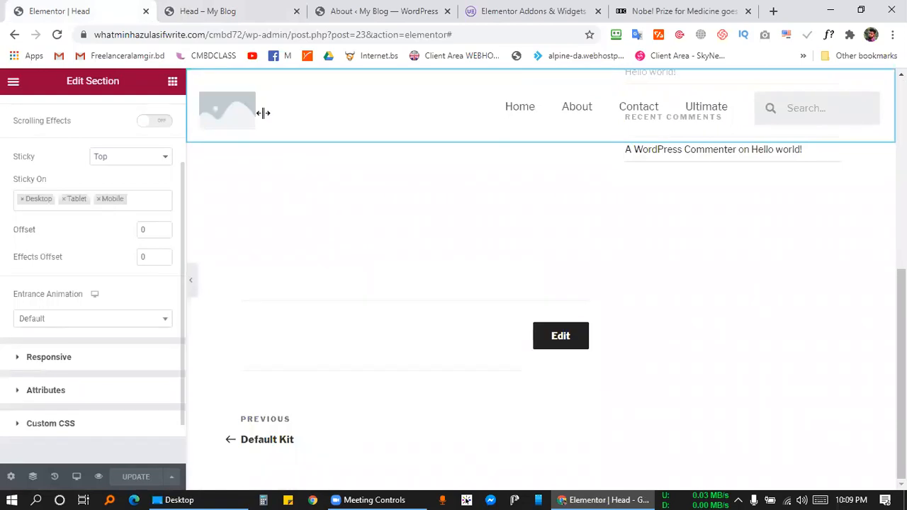
{"action": "left_click_drag", "start_coordinate": [266, 111], "coordinate": [298, 117]}
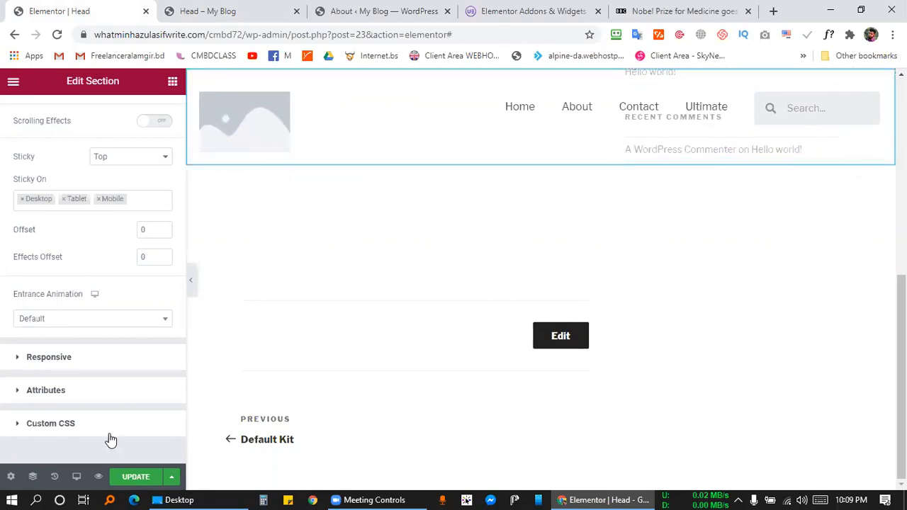
{"action": "key", "text": "ctrl+s"}
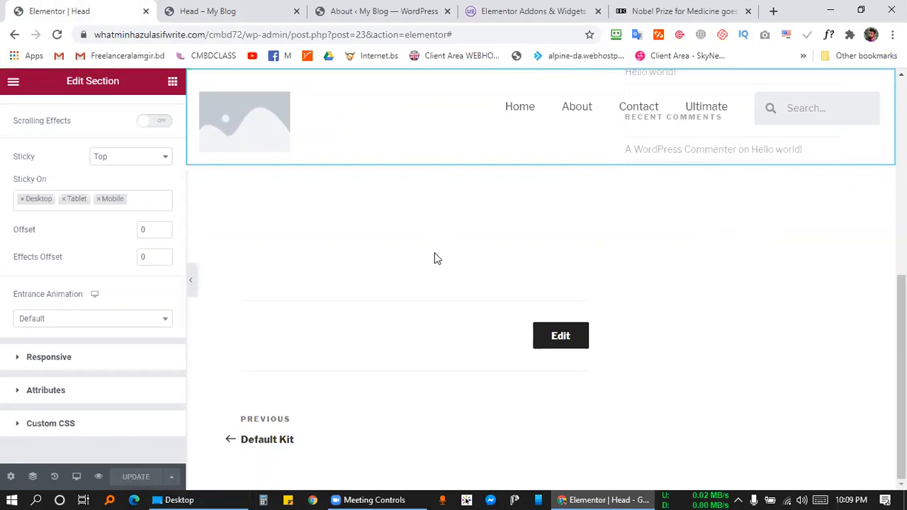
{"action": "left_click", "coordinate": [234, 12]}
{"action": "left_click", "coordinate": [55, 36]}
{"action": "left_click", "coordinate": [113, 5]}
{"action": "left_click", "coordinate": [255, 7]}
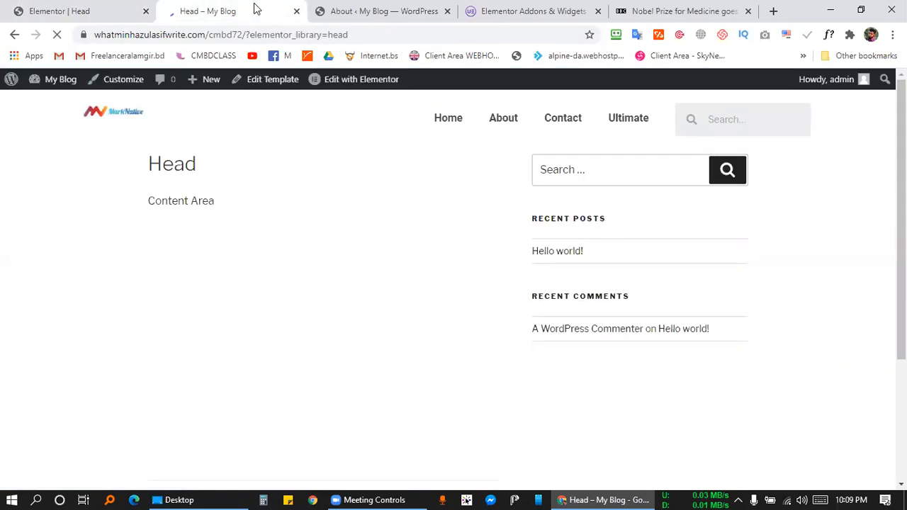
Add a second Include display condition for Singular, Pages, About, remove it again, and save and close the publish settings
{"action": "left_click", "coordinate": [97, 7]}
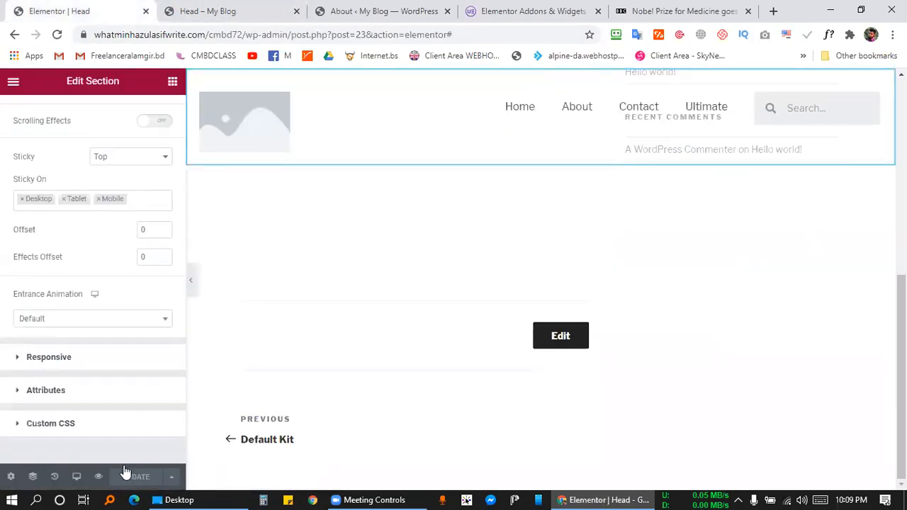
{"action": "left_click", "coordinate": [172, 477]}
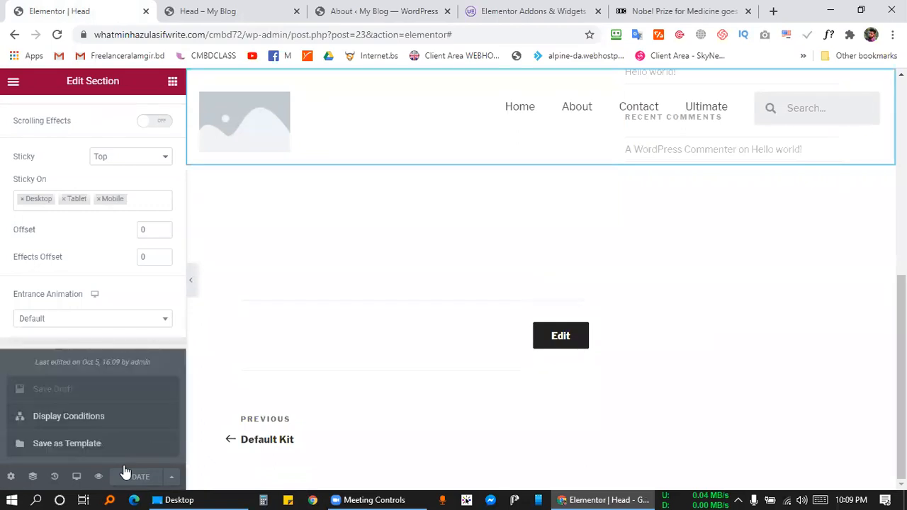
{"action": "left_click", "coordinate": [79, 418]}
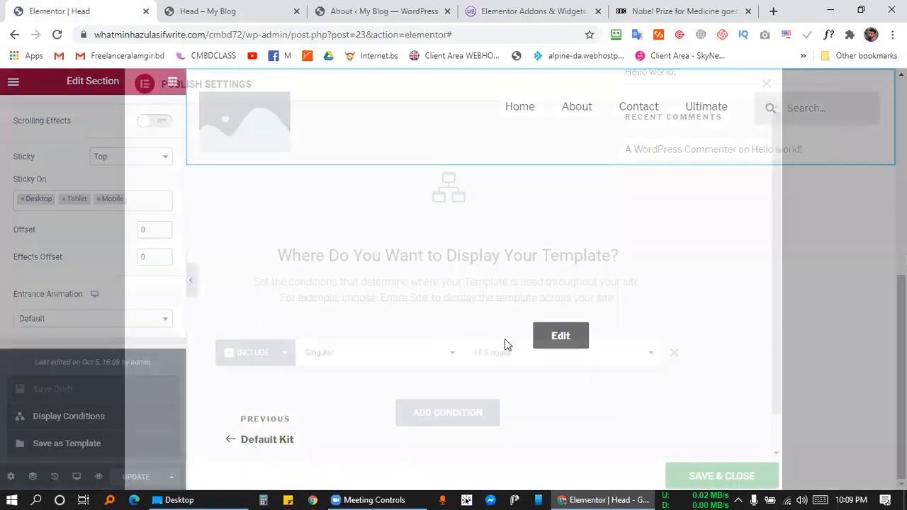
{"action": "left_click", "coordinate": [458, 414]}
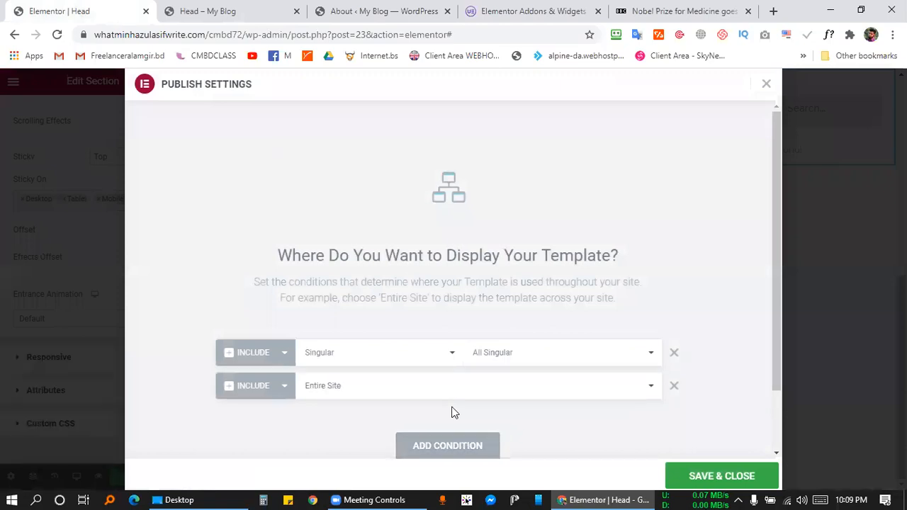
{"action": "left_click", "coordinate": [360, 392]}
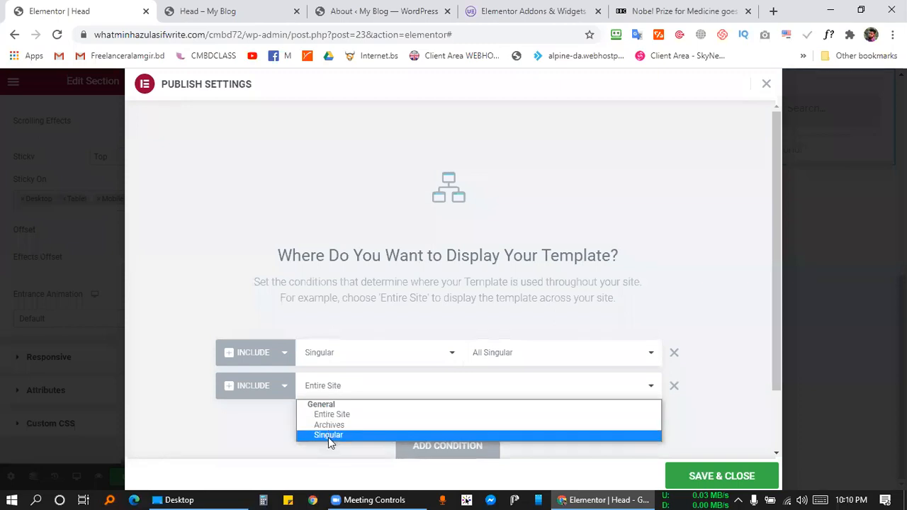
{"action": "left_click", "coordinate": [328, 436]}
{"action": "left_click", "coordinate": [517, 401]}
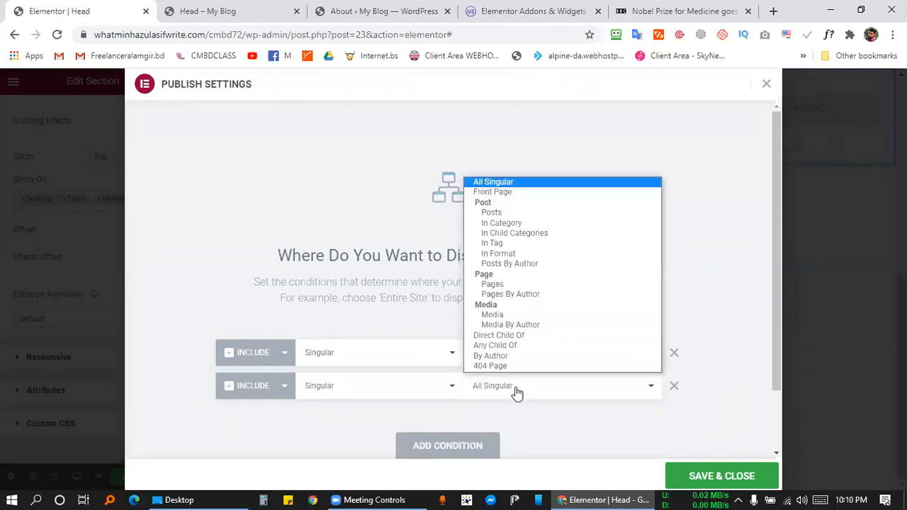
{"action": "left_click", "coordinate": [494, 288]}
{"action": "left_click", "coordinate": [588, 390]}
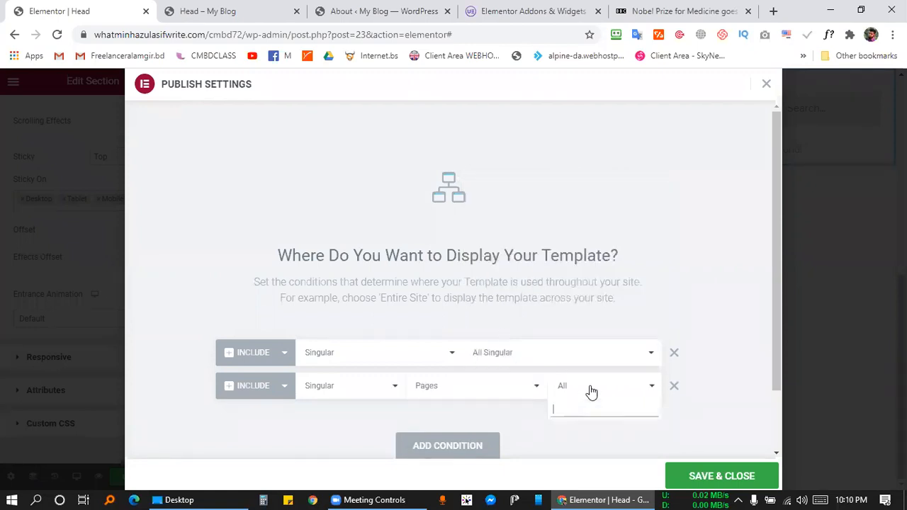
{"action": "type", "text": "ab"}
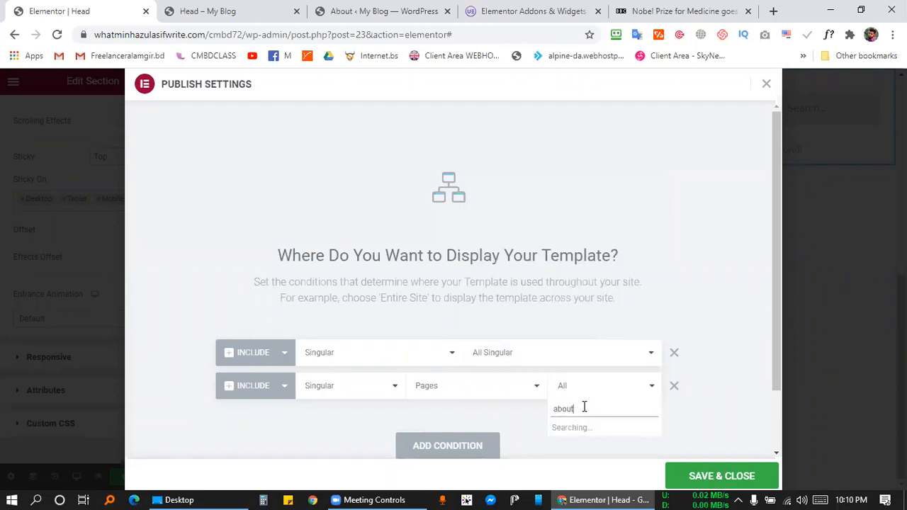
{"action": "type", "text": "out"}
{"action": "left_click", "coordinate": [574, 428]}
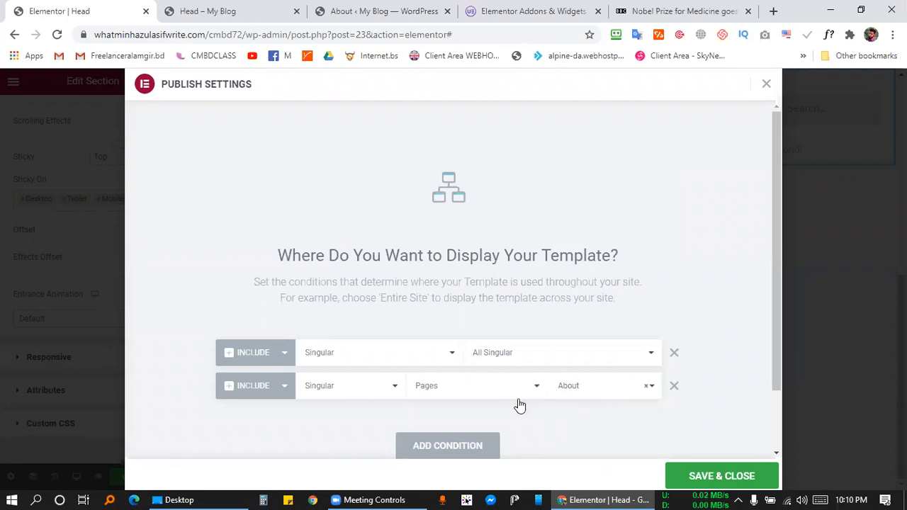
{"action": "left_click", "coordinate": [674, 387]}
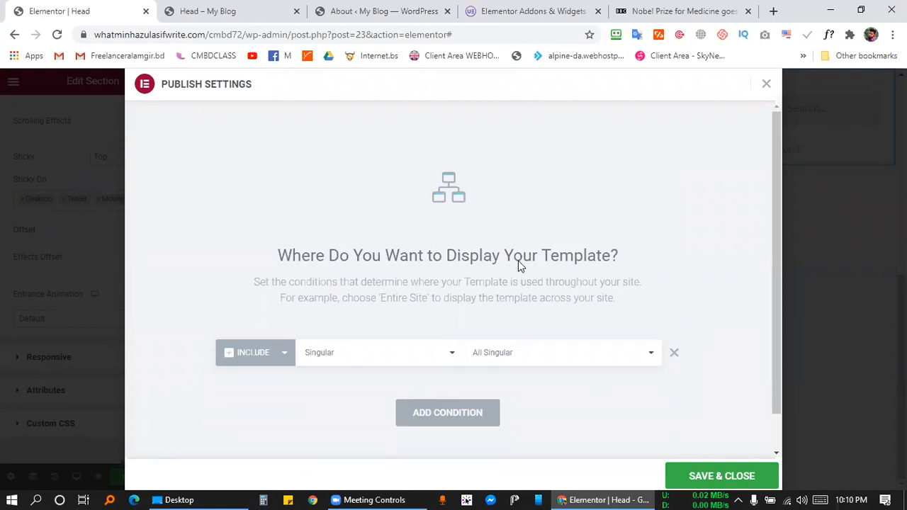
{"action": "left_click", "coordinate": [738, 475]}
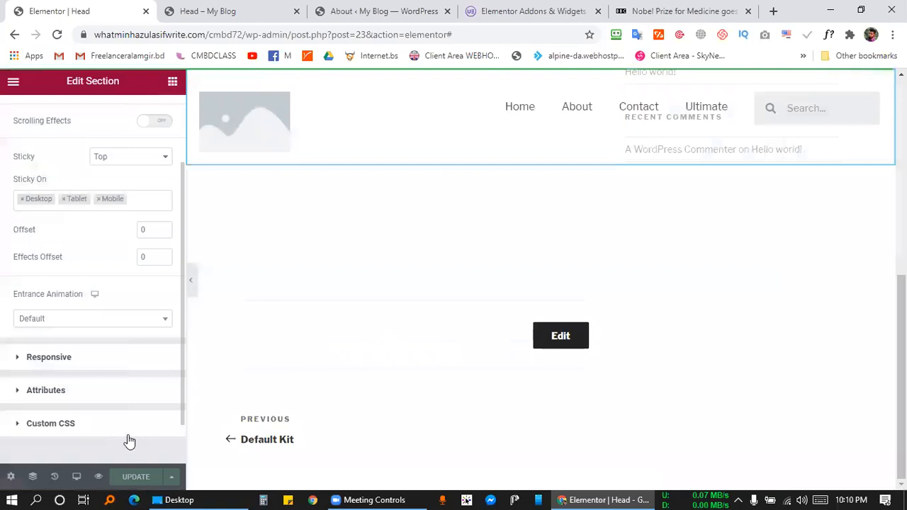
Reload the live page to check the logo's size in the header, and reload the header template editor
{"action": "left_click", "coordinate": [219, 10]}
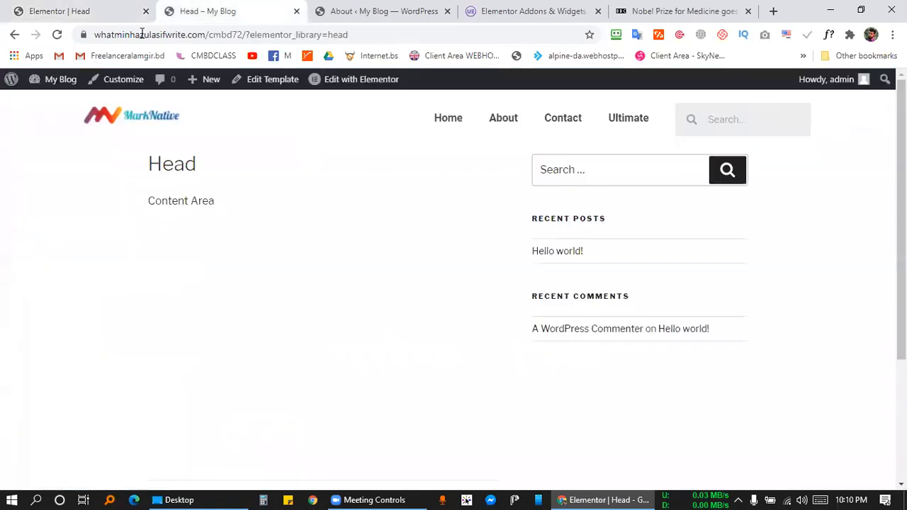
{"action": "left_click", "coordinate": [57, 35]}
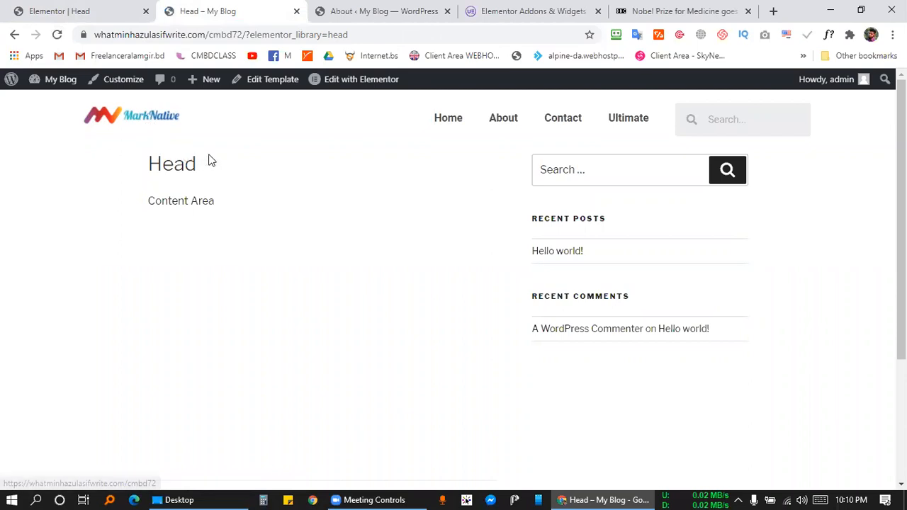
{"action": "left_click_drag", "start_coordinate": [156, 123], "coordinate": [187, 135]}
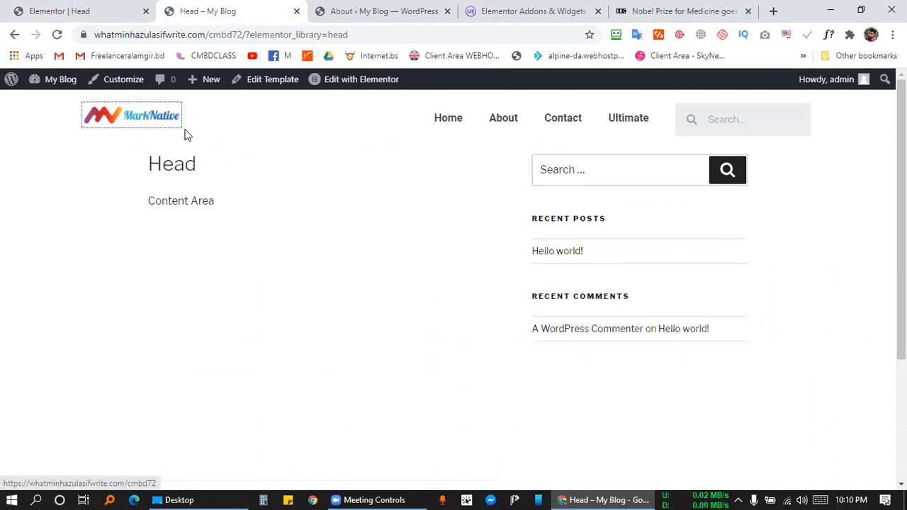
{"action": "left_click", "coordinate": [71, 9]}
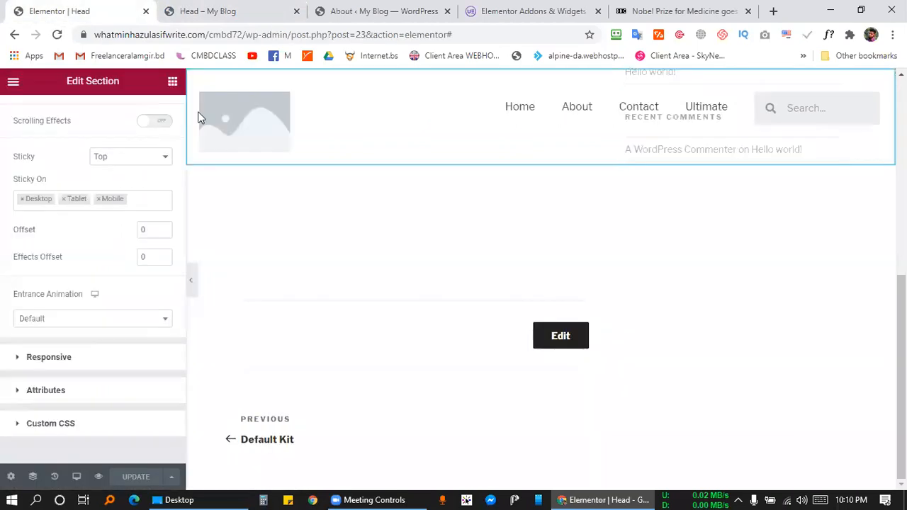
{"action": "left_click", "coordinate": [57, 34]}
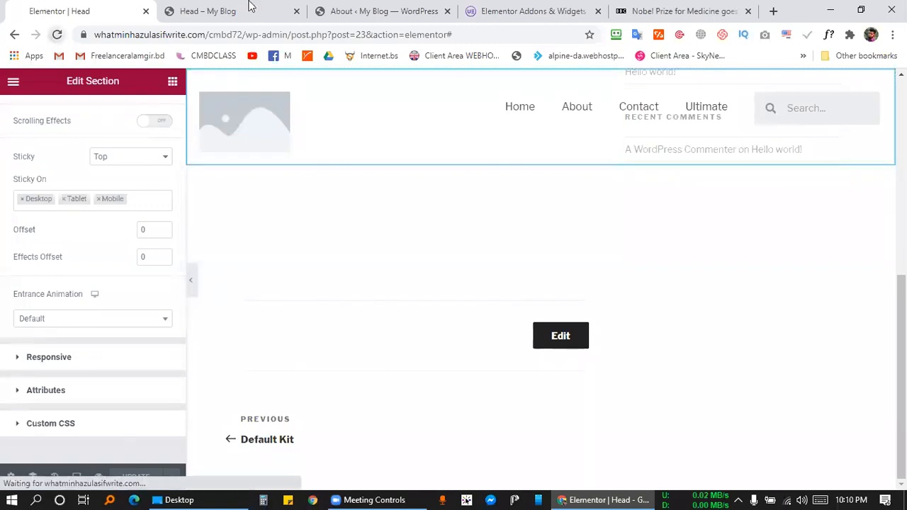
Check the header's logo, menu and search form on the live Head page and in the reloaded template editor
{"action": "left_click", "coordinate": [250, 5]}
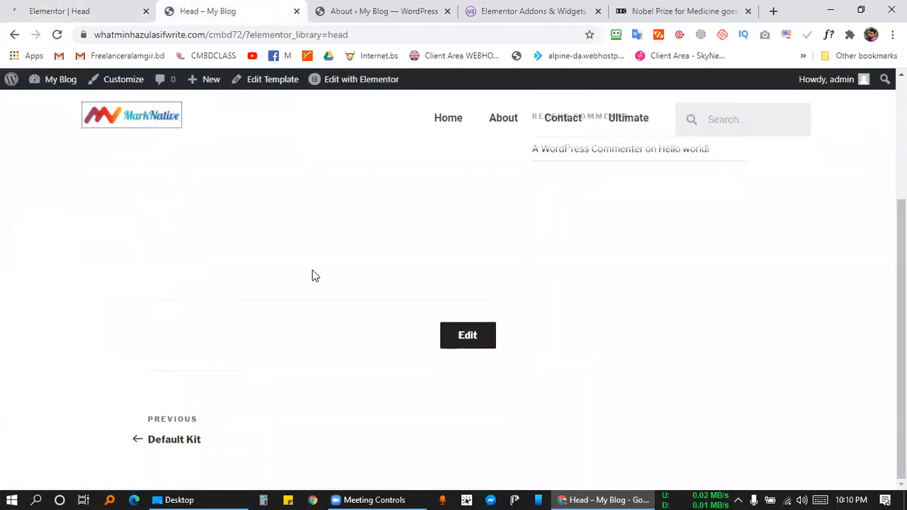
{"action": "scroll", "coordinate": [314, 272], "scroll_direction": "up", "scroll_amount": 3}
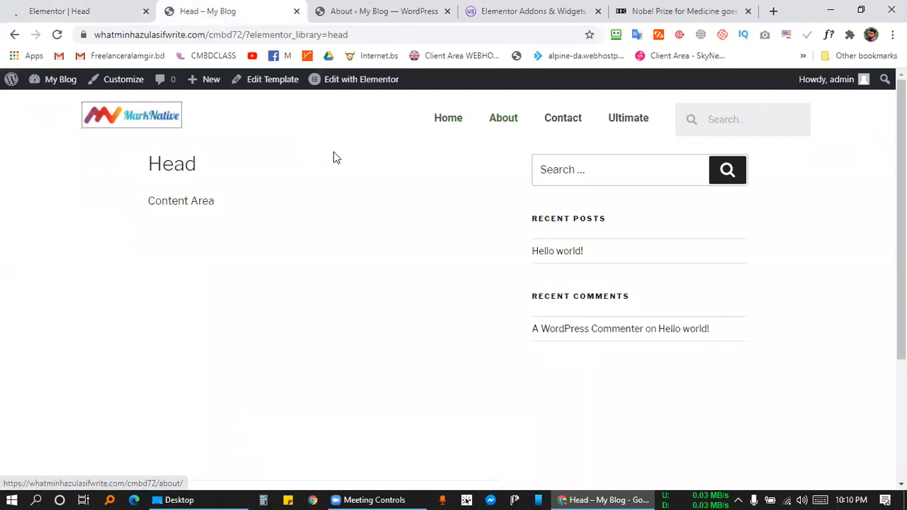
{"action": "left_click", "coordinate": [402, 241]}
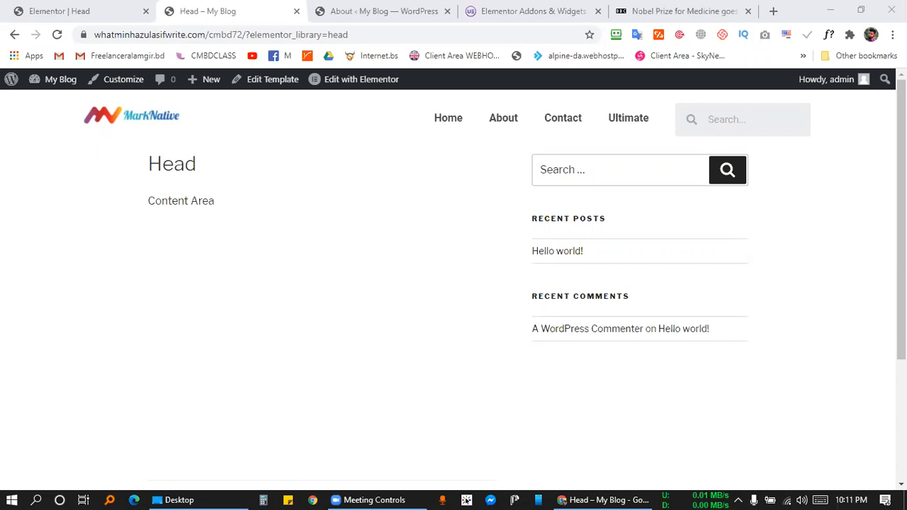
{"action": "left_click", "coordinate": [66, 9]}
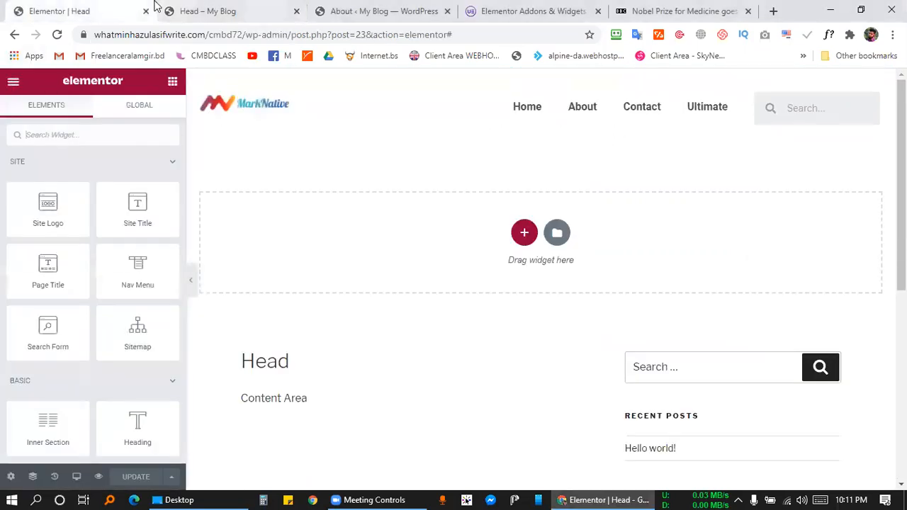
{"action": "left_click", "coordinate": [268, 7]}
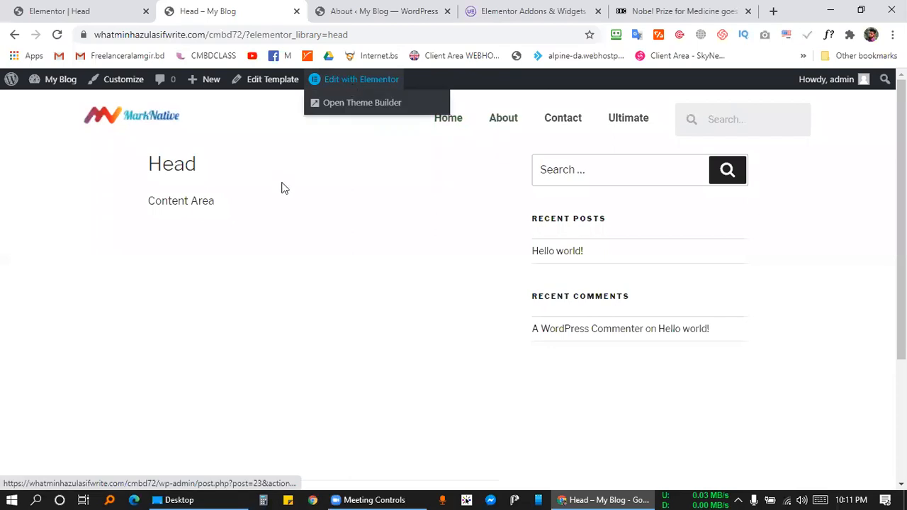
{"action": "left_click", "coordinate": [372, 87]}
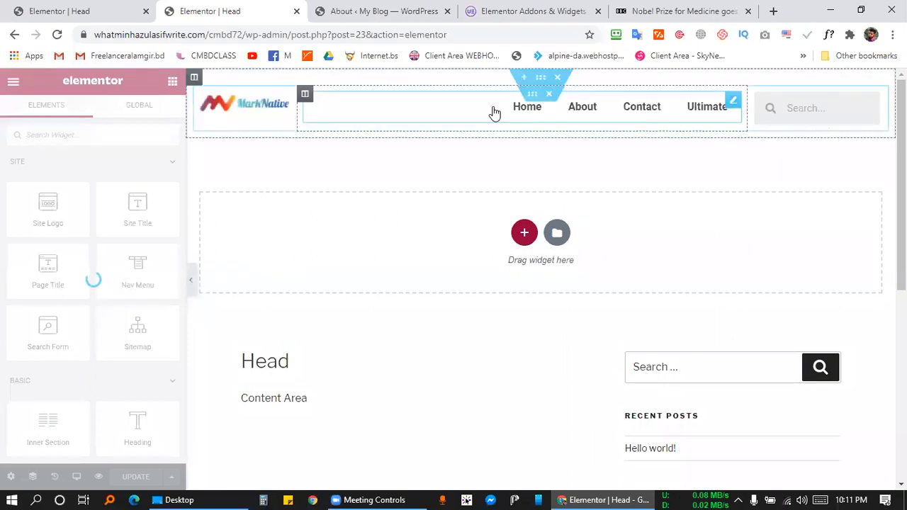
{"action": "scroll", "coordinate": [415, 364], "scroll_direction": "down", "scroll_amount": 4}
{"action": "scroll", "coordinate": [532, 149], "scroll_direction": "up", "scroll_amount": 4}
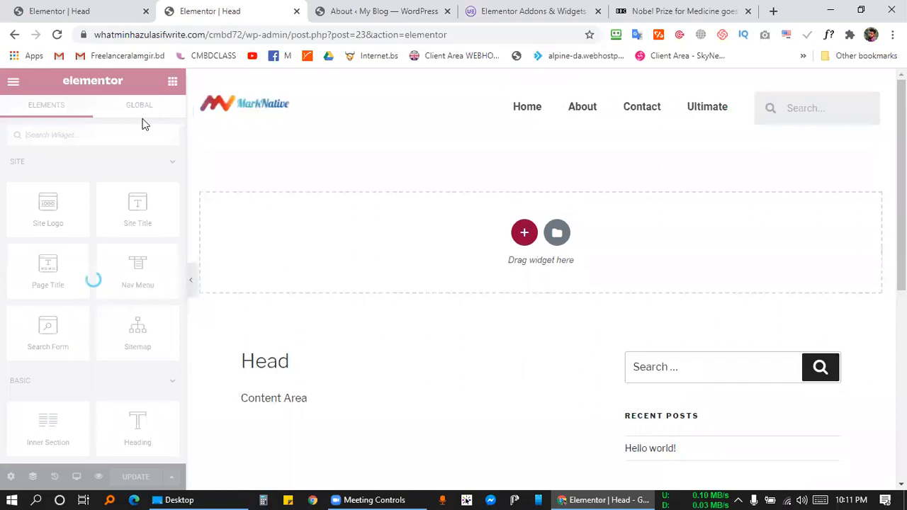
{"action": "left_click", "coordinate": [14, 34]}
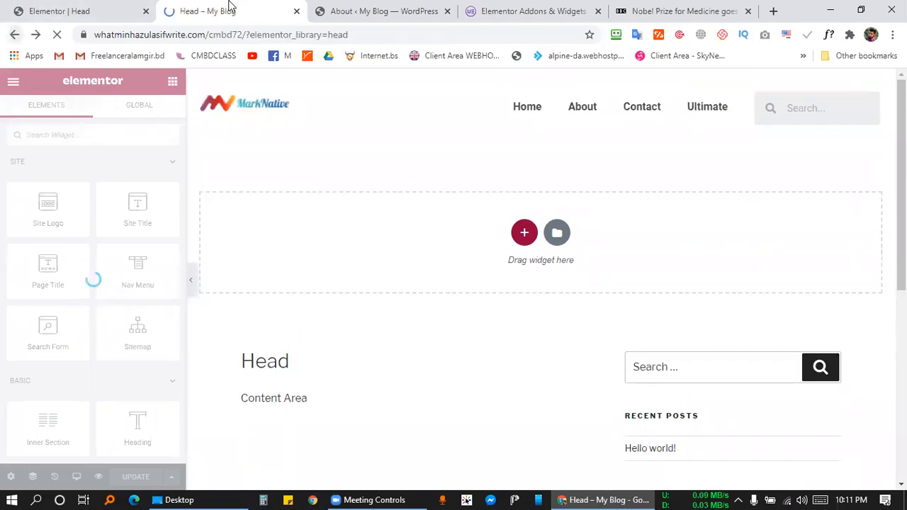
Try to open the Theme Builder from the live Head page, and go back to the page
{"action": "mouse_move", "coordinate": [362, 83]}
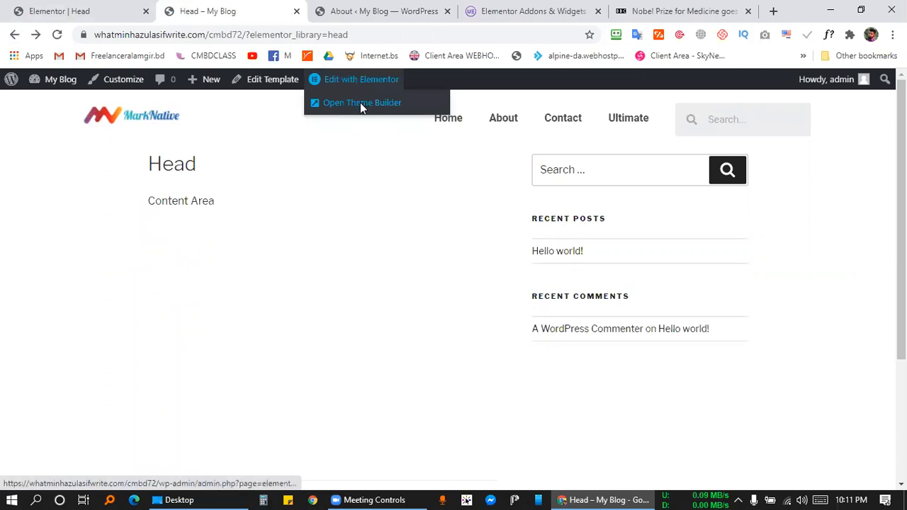
{"action": "left_click", "coordinate": [361, 103]}
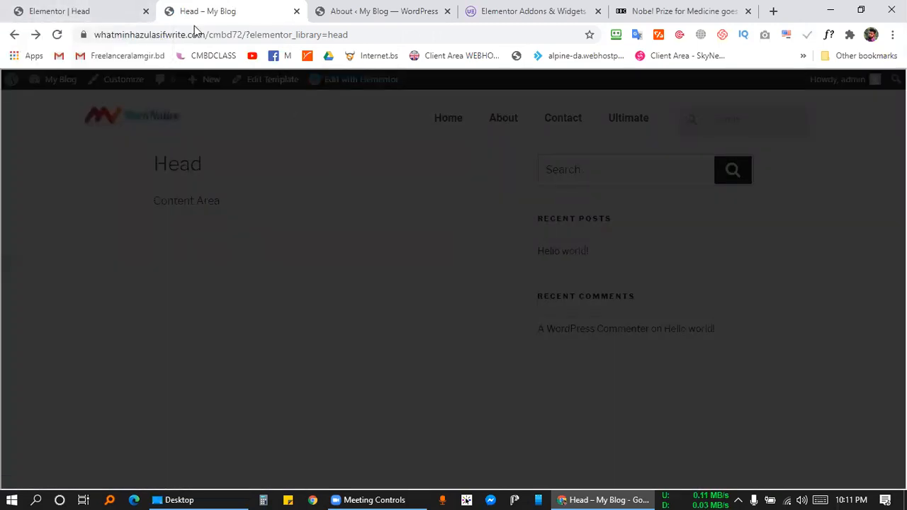
{"action": "left_click", "coordinate": [70, 9]}
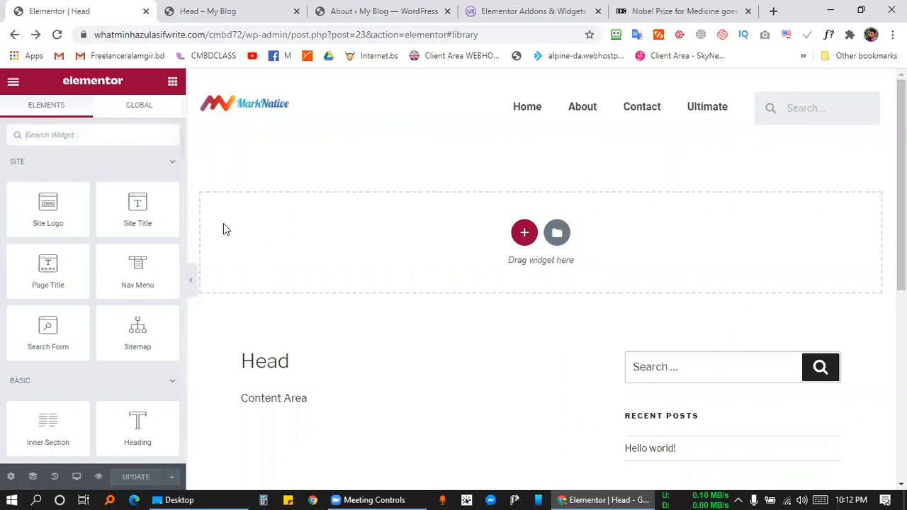
{"action": "left_click", "coordinate": [213, 10]}
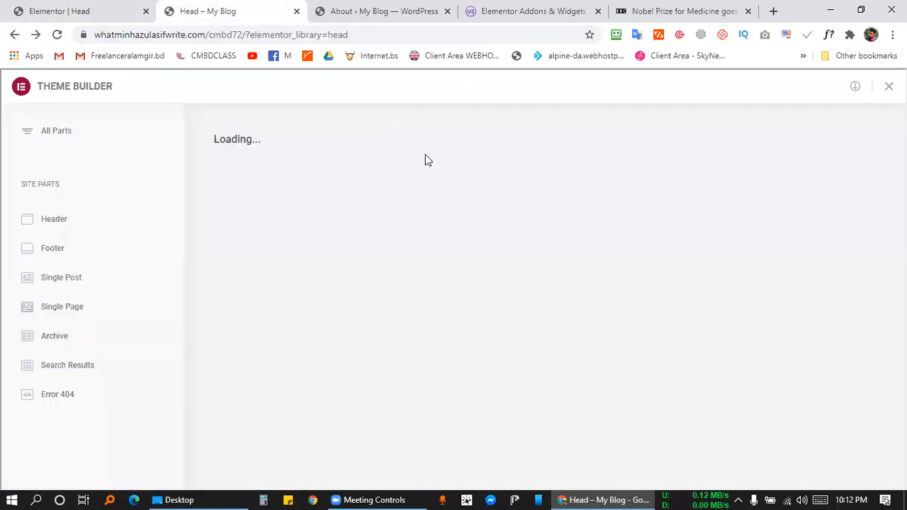
{"action": "left_click", "coordinate": [14, 34]}
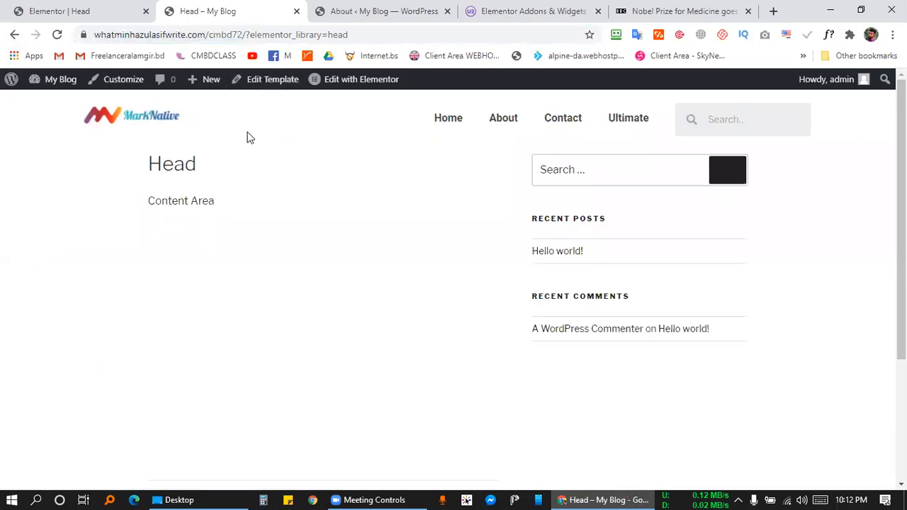
Open the live Head page for editing in Elementor, and exit the original template editor to the WordPress dashboard
{"action": "left_click", "coordinate": [337, 79]}
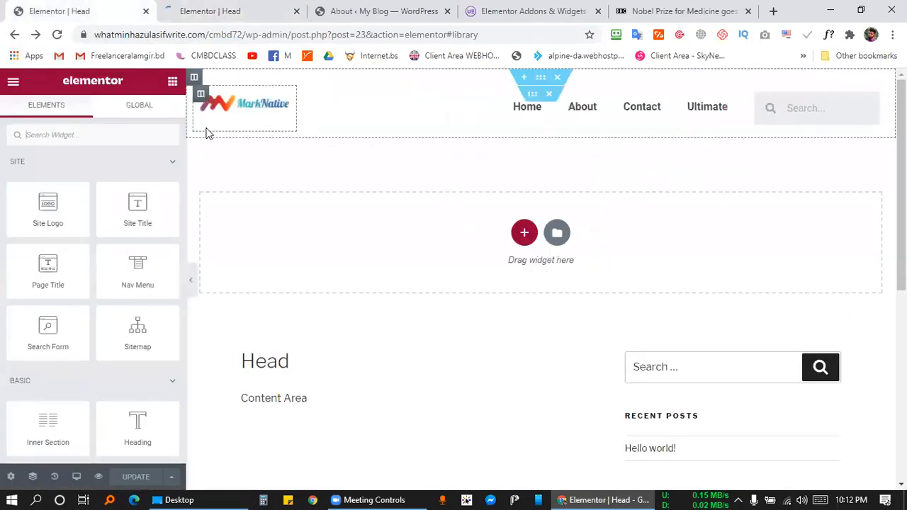
{"action": "left_click", "coordinate": [13, 86]}
{"action": "left_click", "coordinate": [81, 314]}
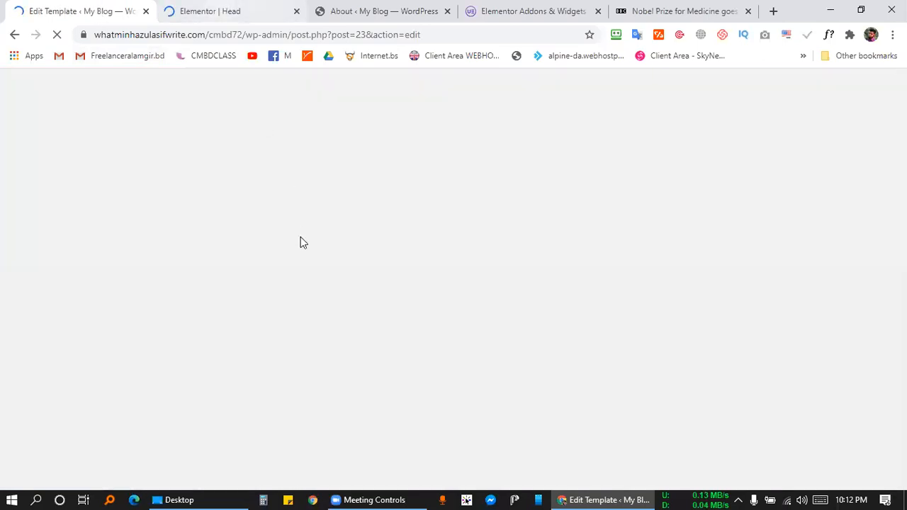
{"action": "left_click", "coordinate": [190, 11]}
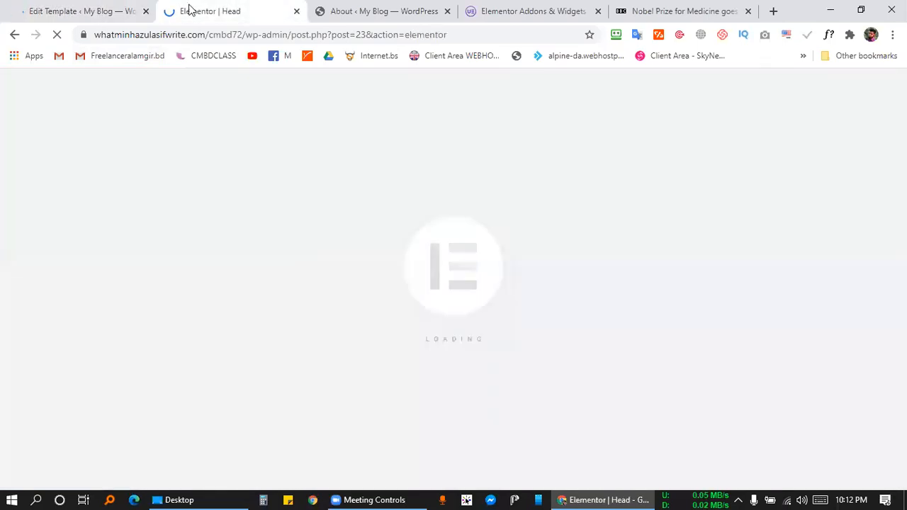
{"action": "left_click", "coordinate": [104, 11]}
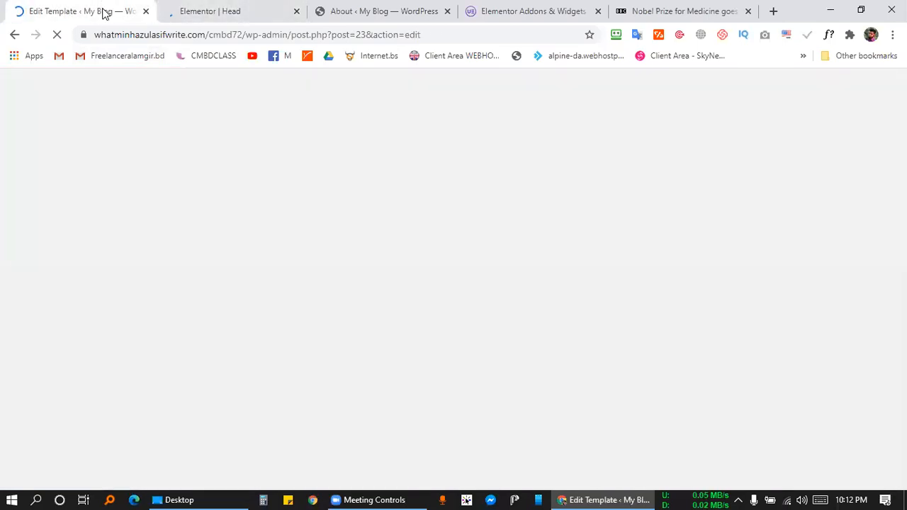
{"action": "left_click", "coordinate": [230, 7]}
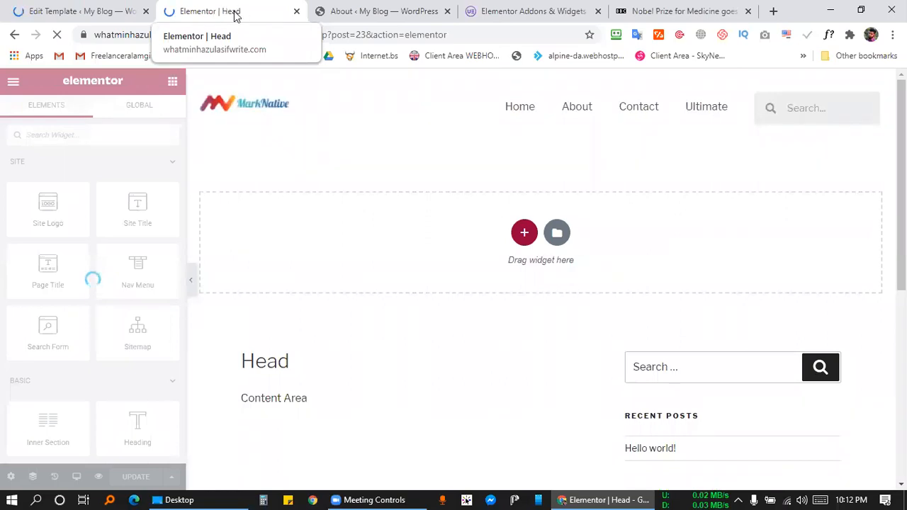
Open the Home page from the WordPress page list in the Elementor editor and close the Head template's editor
{"action": "left_click", "coordinate": [353, 9]}
{"action": "left_click", "coordinate": [51, 188]}
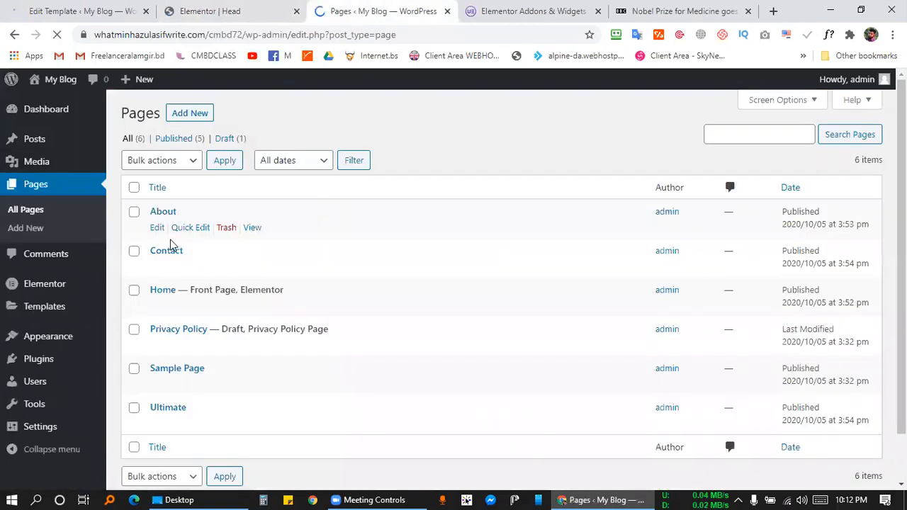
{"action": "left_click", "coordinate": [312, 308]}
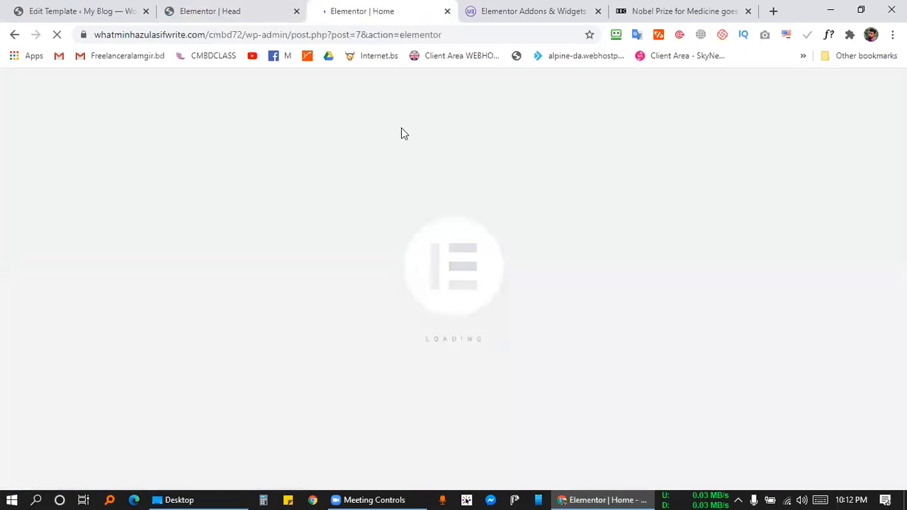
{"action": "left_click", "coordinate": [296, 10]}
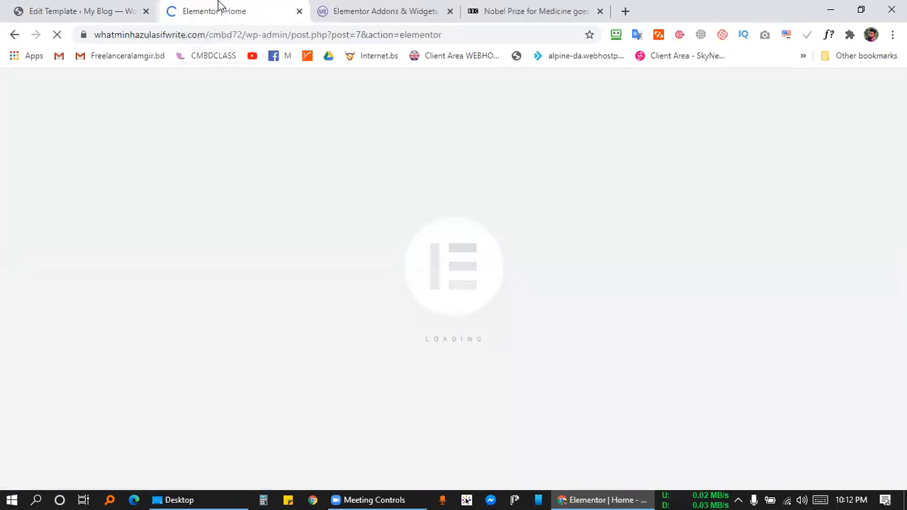
{"action": "left_click", "coordinate": [97, 6]}
{"action": "scroll", "coordinate": [304, 263], "scroll_direction": "down", "scroll_amount": 2}
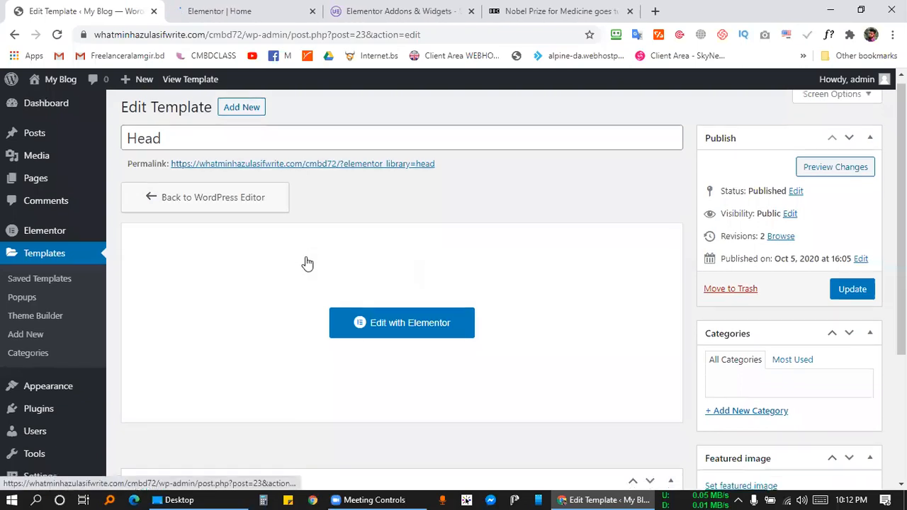
{"action": "scroll", "coordinate": [371, 273], "scroll_direction": "up", "scroll_amount": 2}
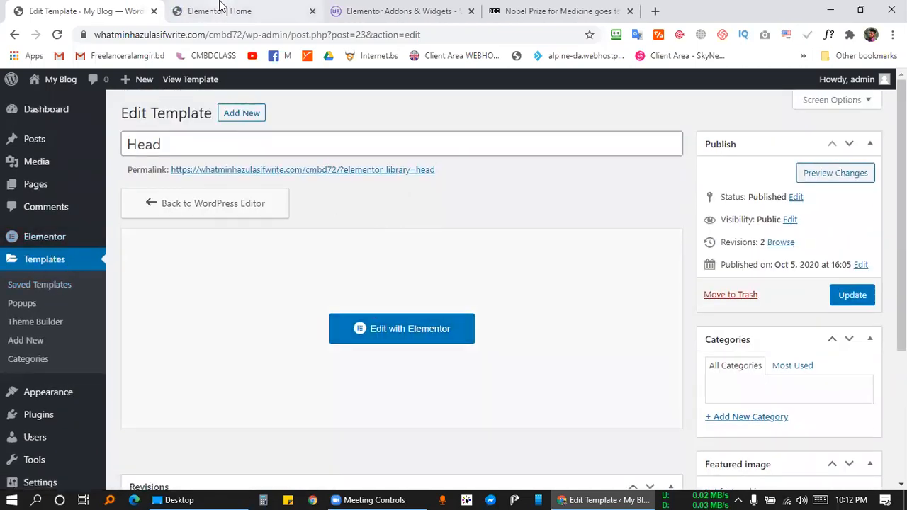
Add an empty single-column section to the Home page in Elementor
{"action": "left_click", "coordinate": [248, 10]}
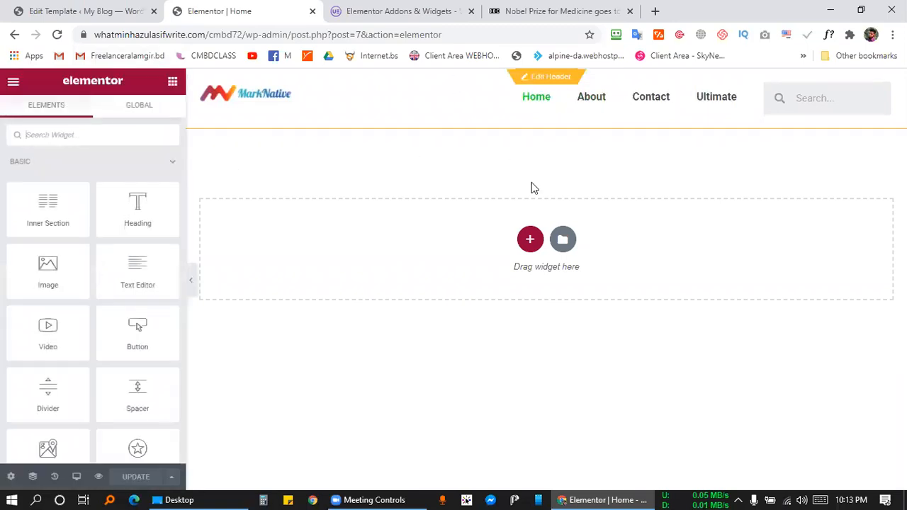
{"action": "left_click", "coordinate": [529, 241]}
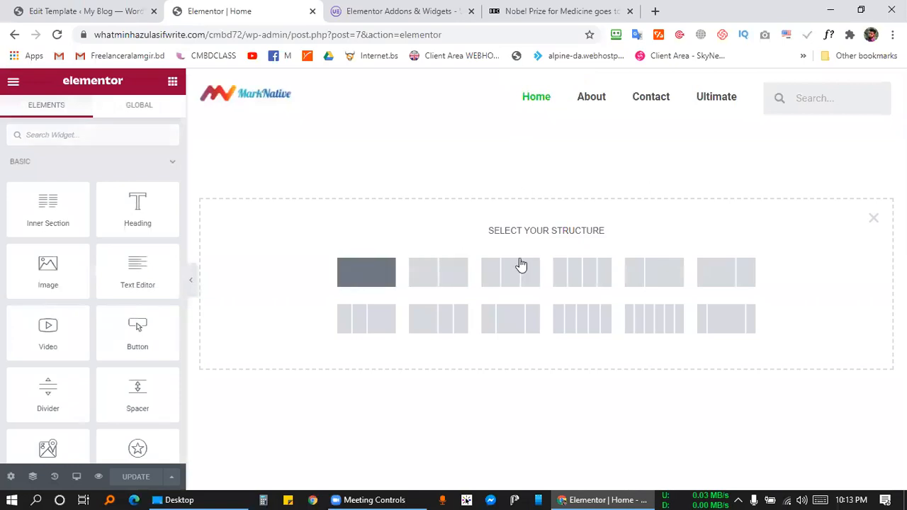
{"action": "left_click", "coordinate": [377, 277]}
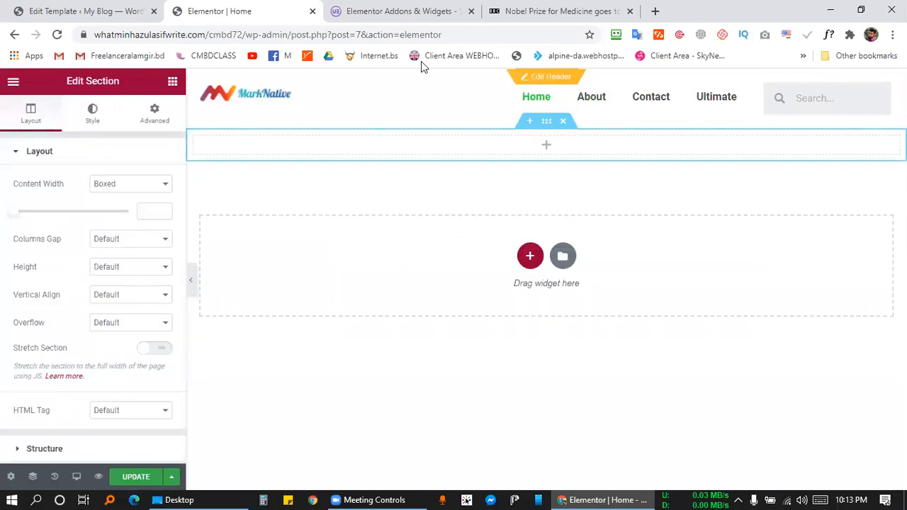
Look through the saved section, global widget and page templates and the Theme Builder's template list
{"action": "left_click", "coordinate": [68, 11]}
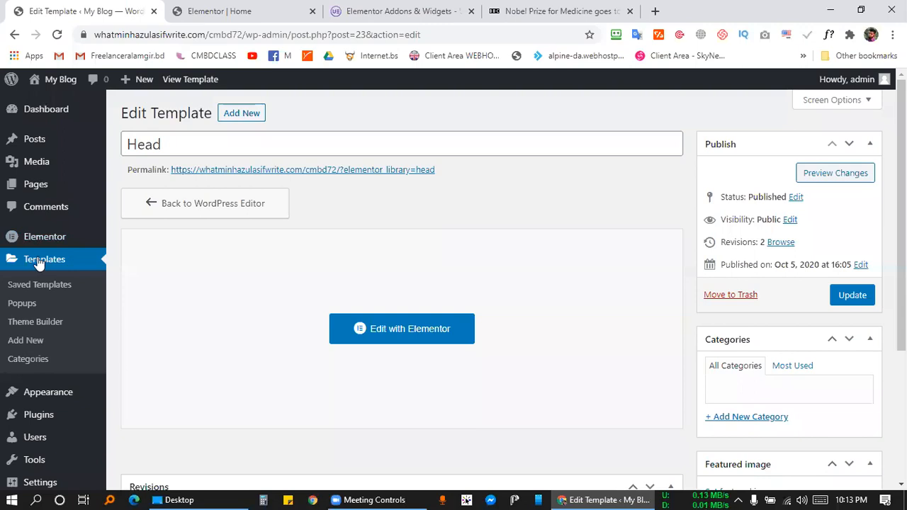
{"action": "left_click", "coordinate": [42, 284]}
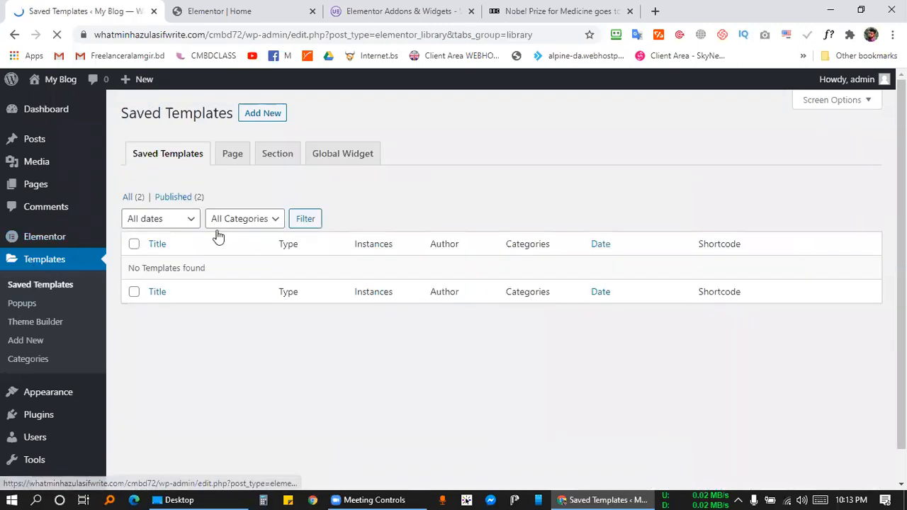
{"action": "left_click", "coordinate": [277, 162]}
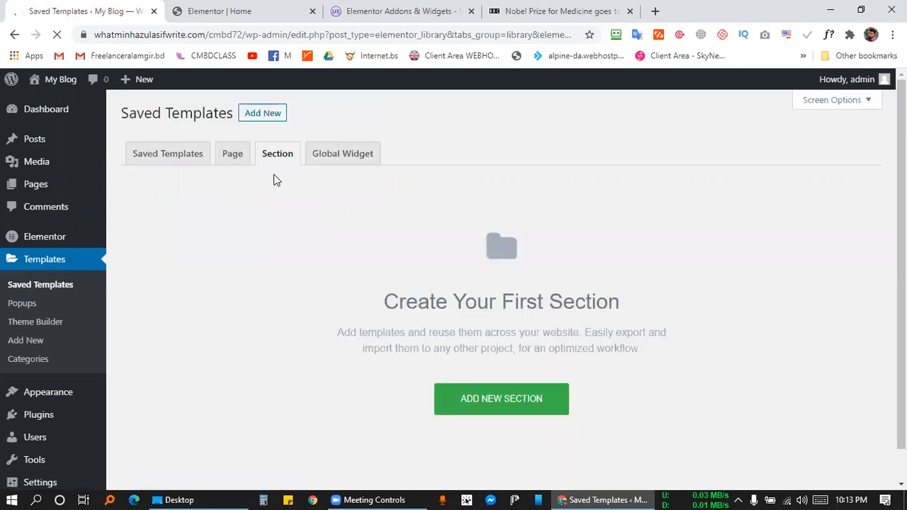
{"action": "left_click", "coordinate": [361, 164]}
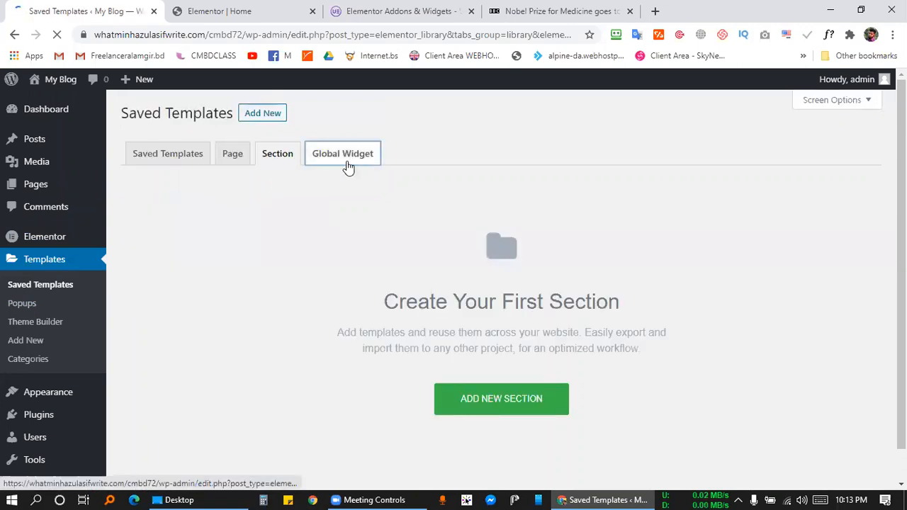
{"action": "left_click", "coordinate": [234, 163]}
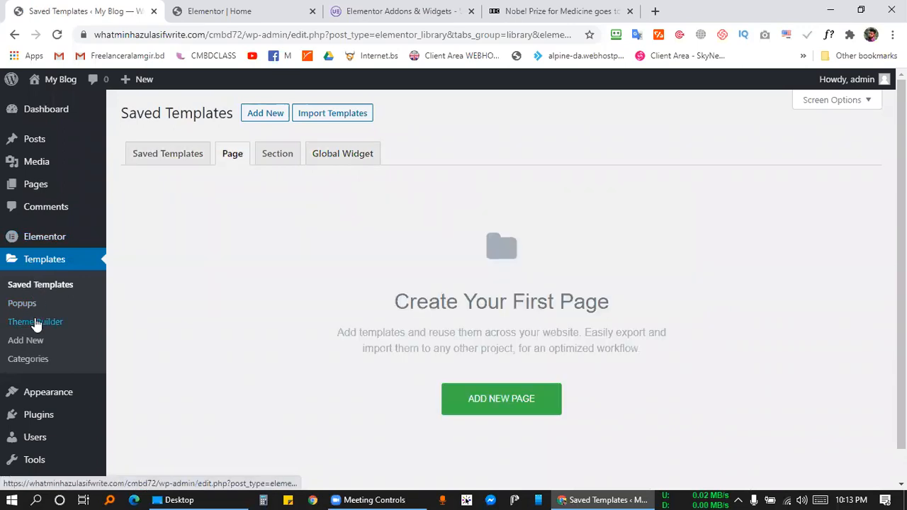
{"action": "left_click", "coordinate": [35, 321]}
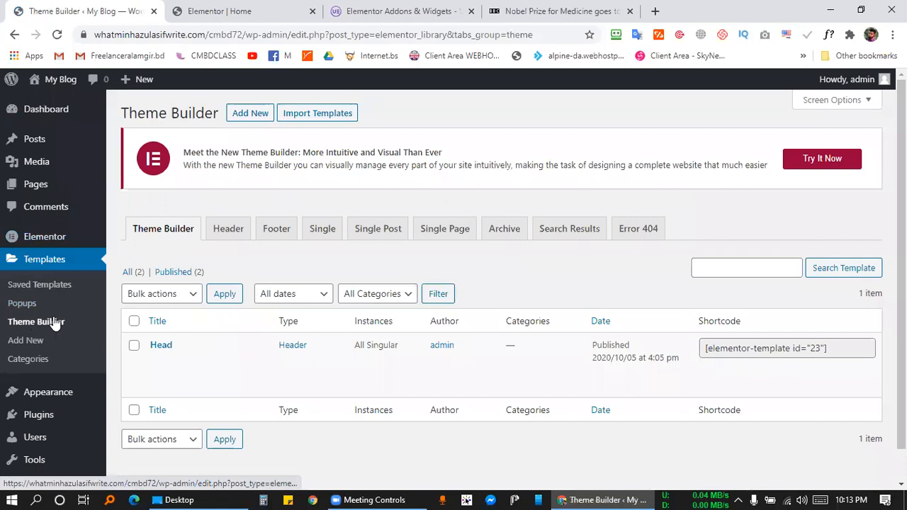
{"action": "mouse_move", "coordinate": [144, 351]}
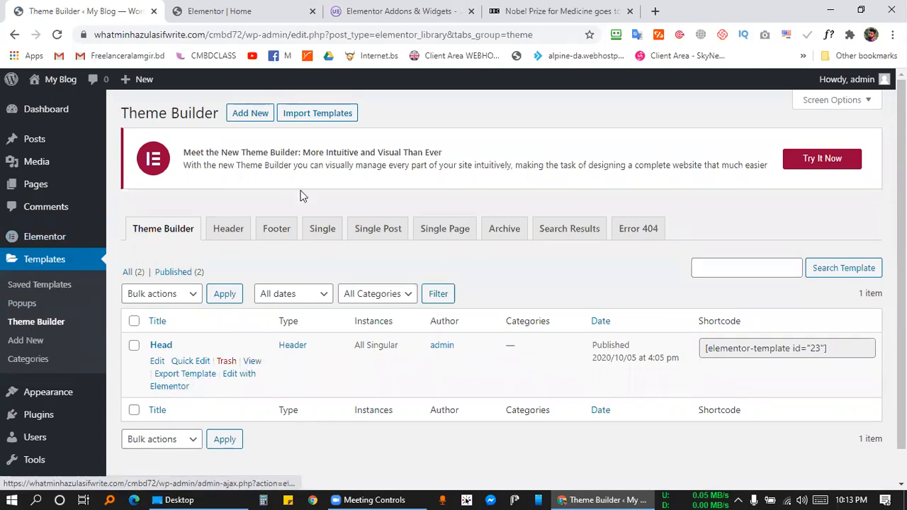
Replace the Home page's empty section with the "Homepage – Agency" library page, connecting the site to the template library
{"action": "key", "text": "ctrl+Tab"}
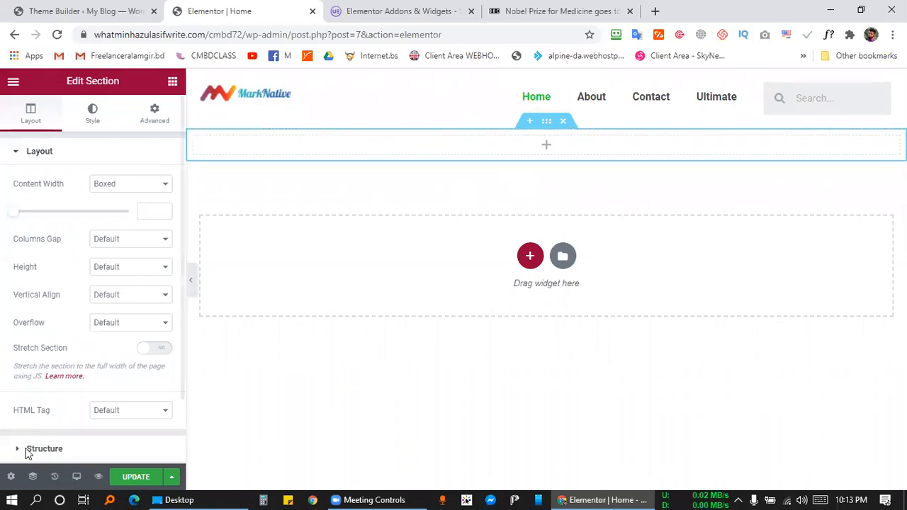
{"action": "left_click", "coordinate": [564, 122]}
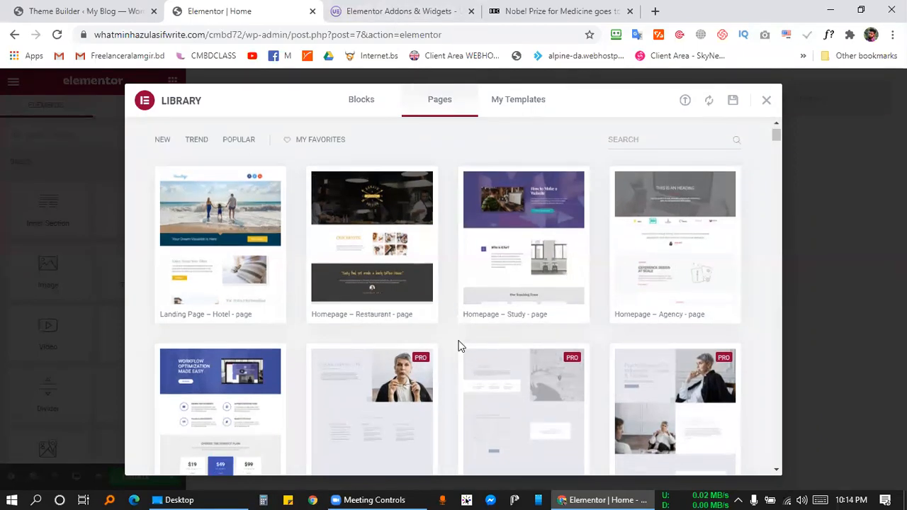
{"action": "scroll", "coordinate": [458, 346], "scroll_direction": "down", "scroll_amount": 1}
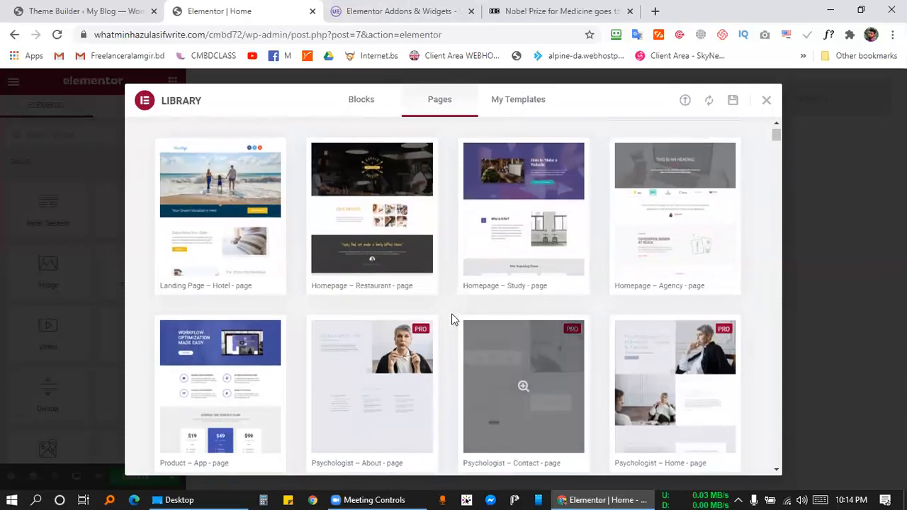
{"action": "left_click", "coordinate": [633, 286]}
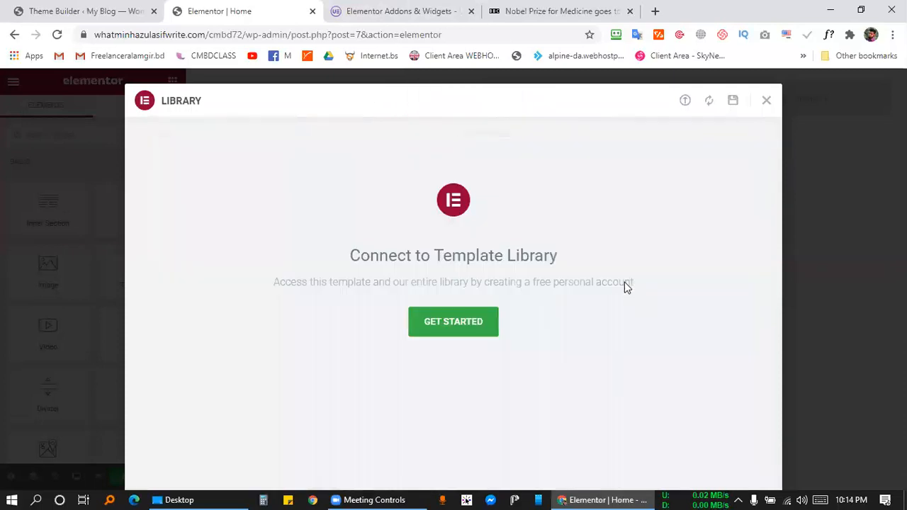
{"action": "left_click", "coordinate": [480, 326]}
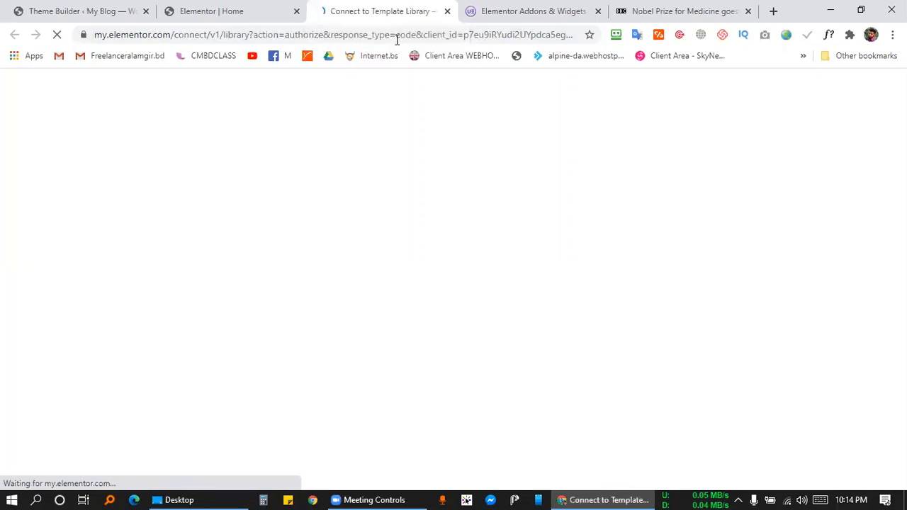
{"action": "left_click", "coordinate": [446, 368]}
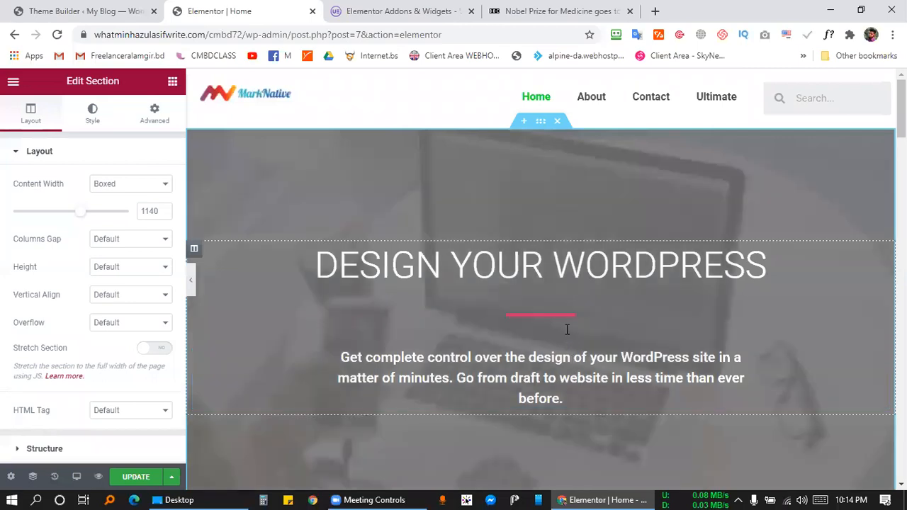
Examine the end of the Home page and the footer of the Ultimate Addons for Elementor website
{"action": "scroll", "coordinate": [574, 312], "scroll_direction": "down", "scroll_amount": 15}
{"action": "scroll", "coordinate": [575, 298], "scroll_direction": "down", "scroll_amount": 10}
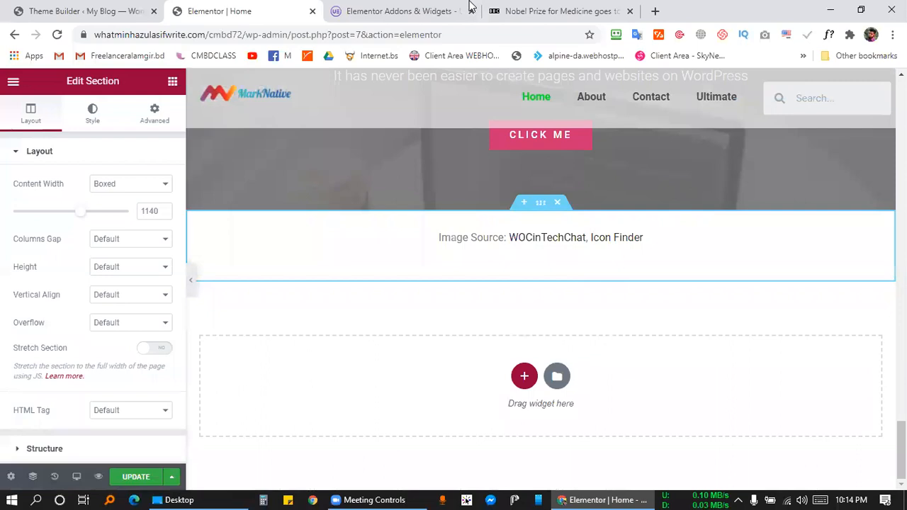
{"action": "key", "text": "ctrl+Tab"}
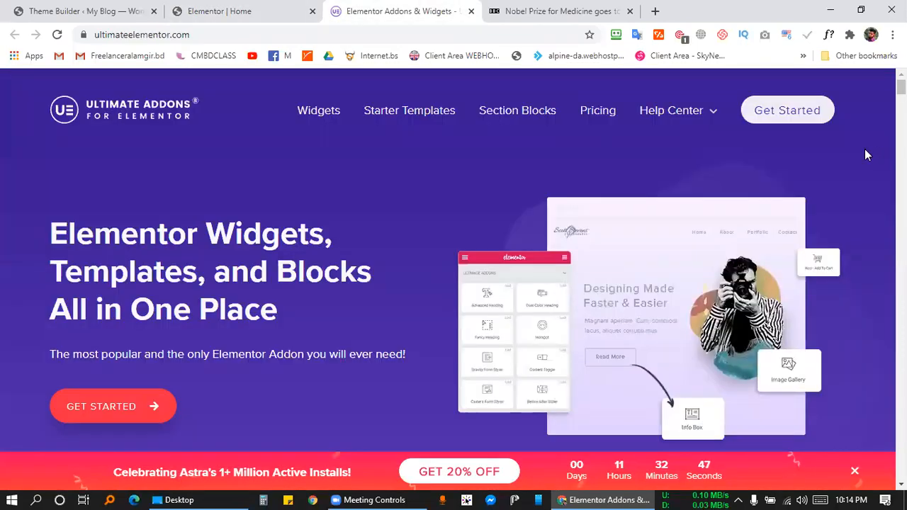
{"action": "key", "text": "End"}
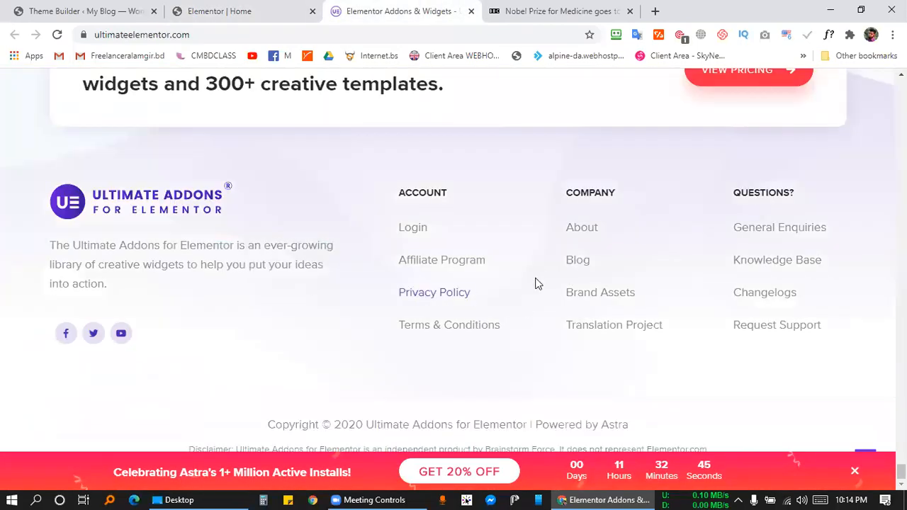
Create a new Theme Builder template of type Footer and name it "Footer"
{"action": "key", "text": "ctrl+1"}
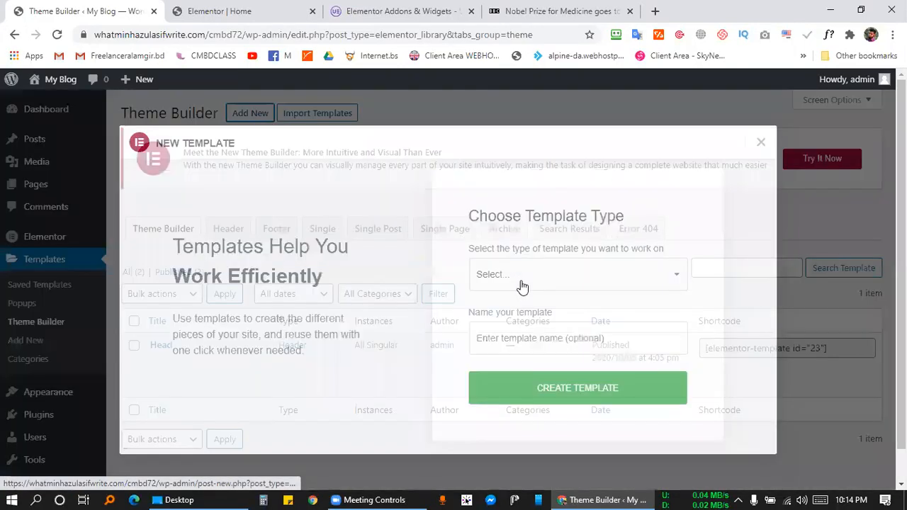
{"action": "left_click", "coordinate": [519, 279]}
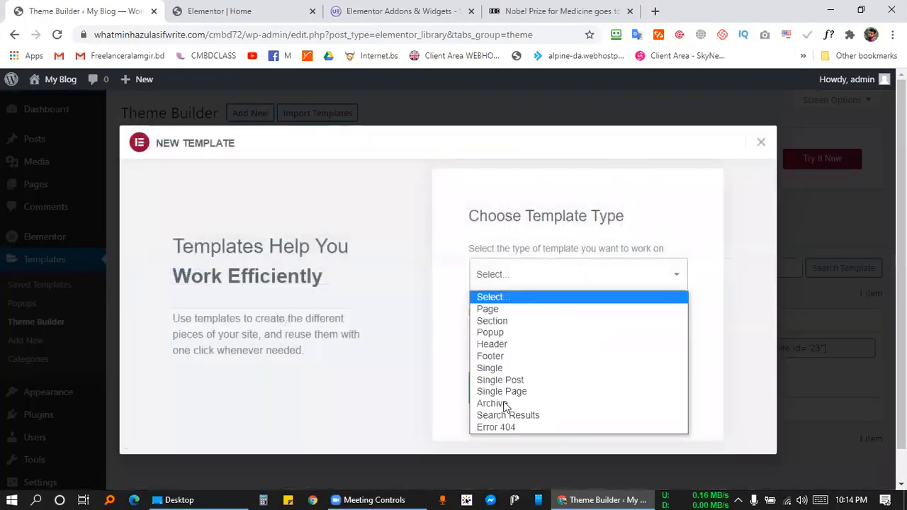
{"action": "left_click", "coordinate": [489, 356]}
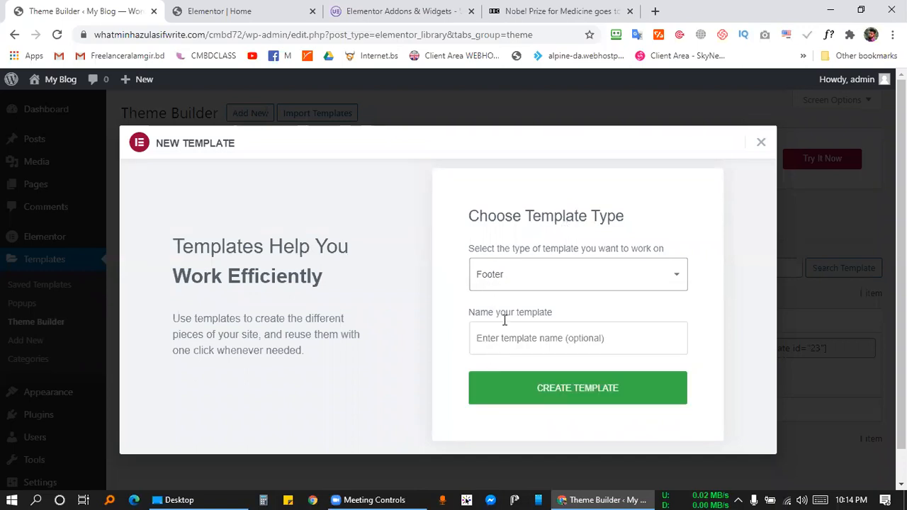
{"action": "left_click", "coordinate": [508, 340]}
{"action": "type", "text": "Footer"}
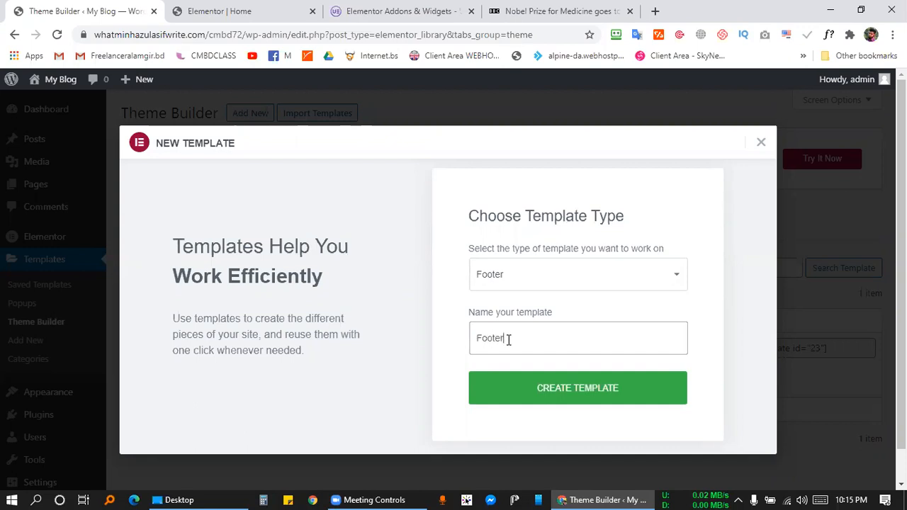
{"action": "key", "text": "Return"}
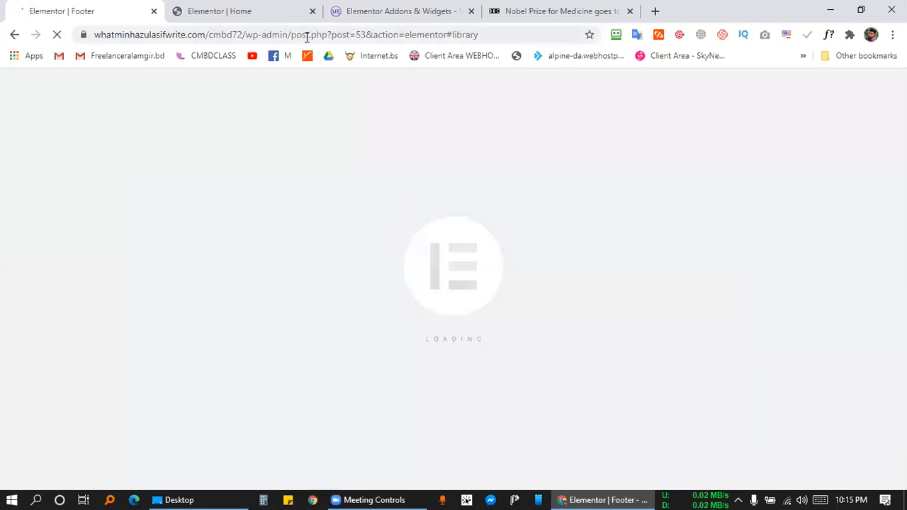
Check the Ultimate Addons reference footer and close the footer block library without inserting a ready-made block
{"action": "left_click", "coordinate": [348, 9]}
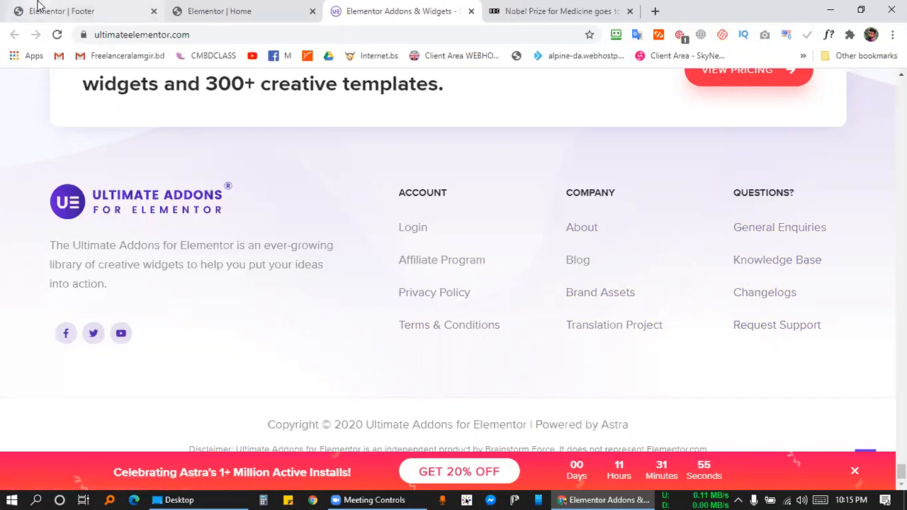
{"action": "left_click", "coordinate": [39, 8]}
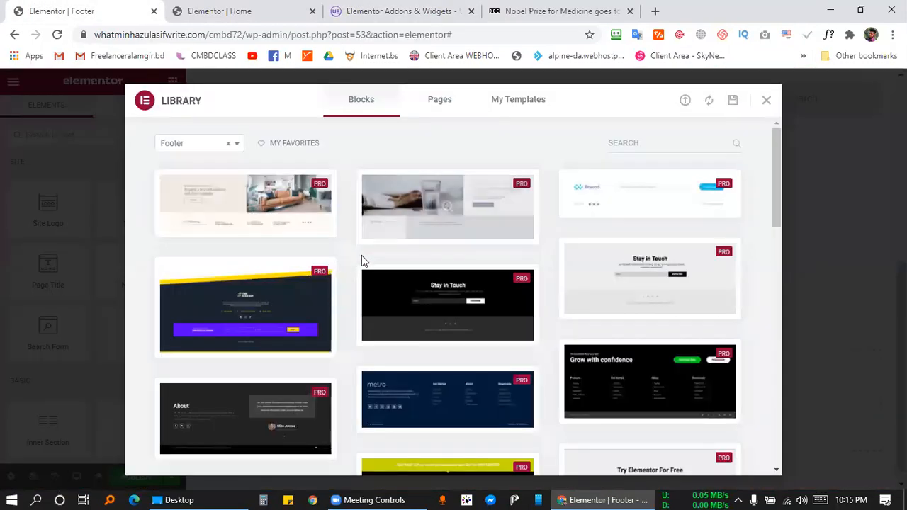
{"action": "left_click", "coordinate": [766, 104]}
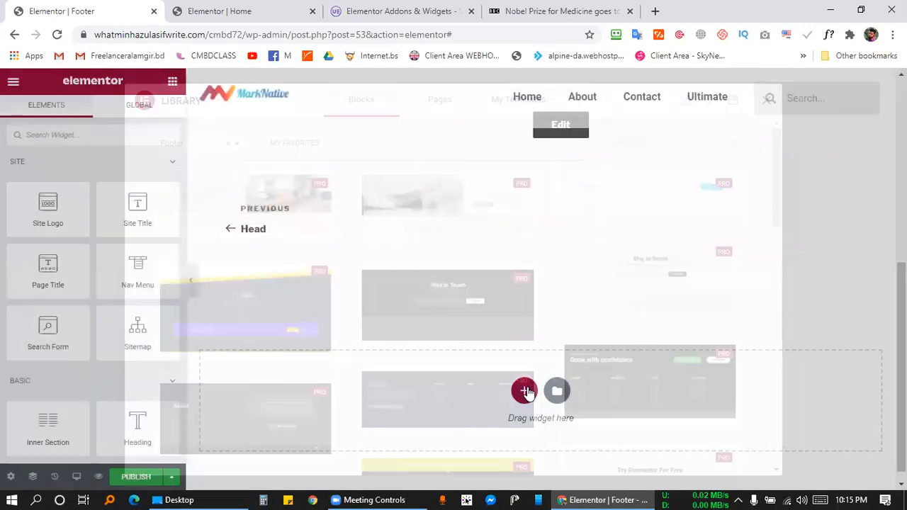
Add a single-column section to the footer and insert an Inner Section in it
{"action": "left_click", "coordinate": [524, 392]}
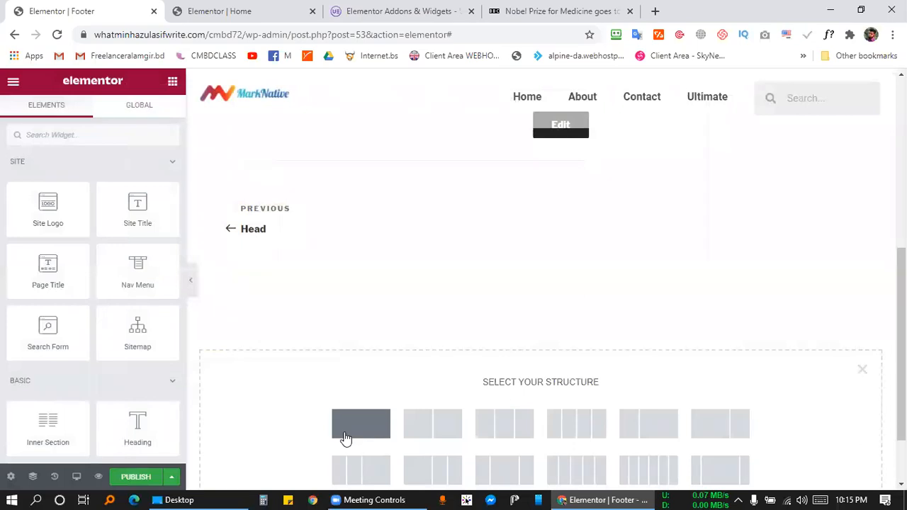
{"action": "left_click", "coordinate": [345, 438]}
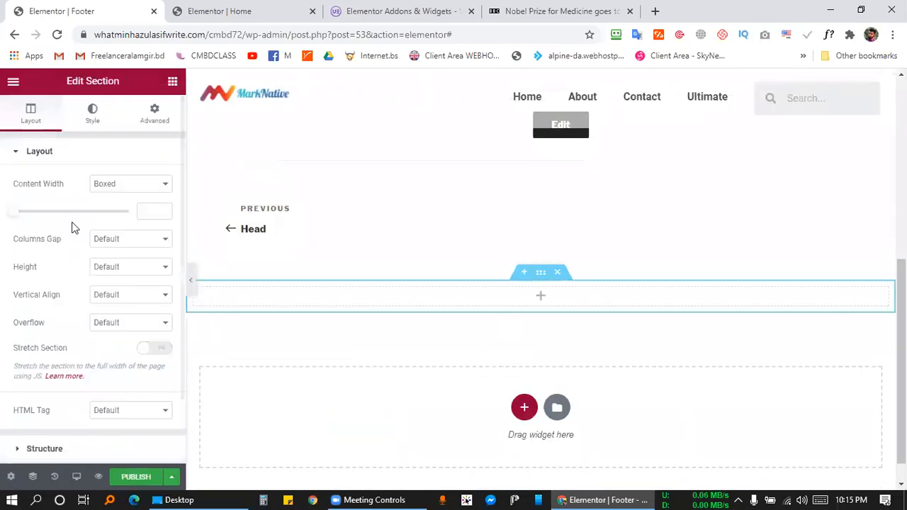
{"action": "left_click", "coordinate": [173, 82]}
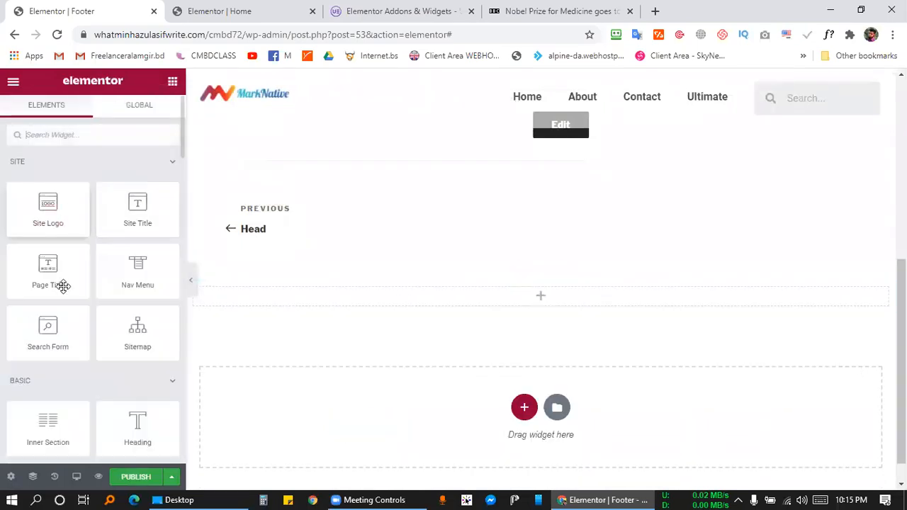
{"action": "left_click_drag", "start_coordinate": [44, 427], "coordinate": [395, 296]}
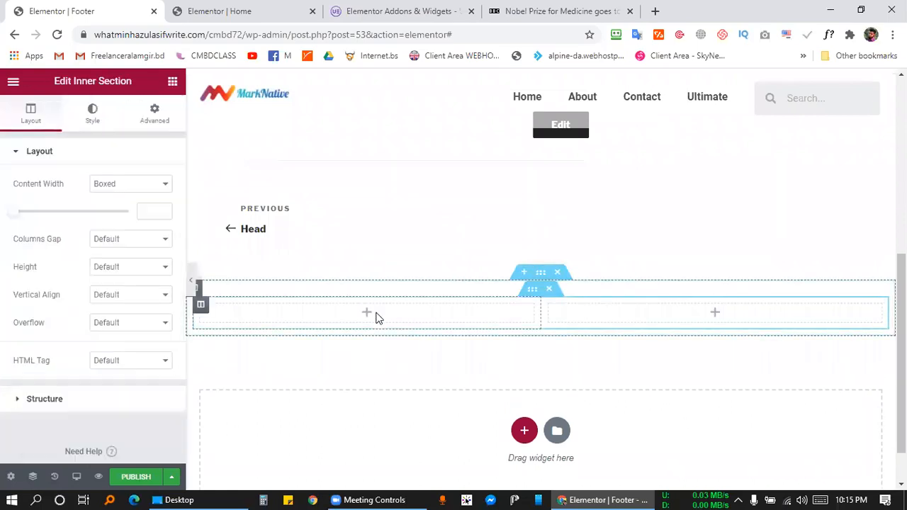
Add two more columns to the inner section to make it a four-column layout
{"action": "right_click", "coordinate": [375, 319]}
{"action": "left_click", "coordinate": [389, 323]}
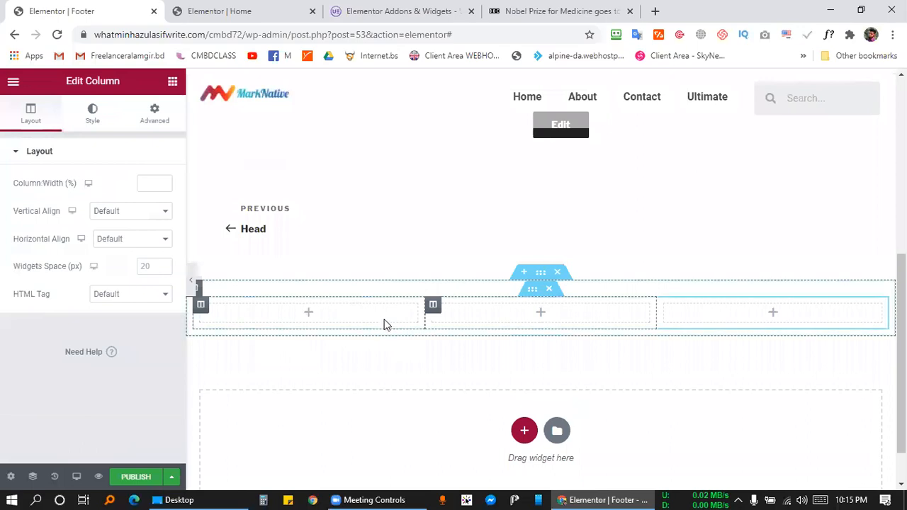
{"action": "right_click", "coordinate": [383, 317]}
{"action": "left_click", "coordinate": [400, 325]}
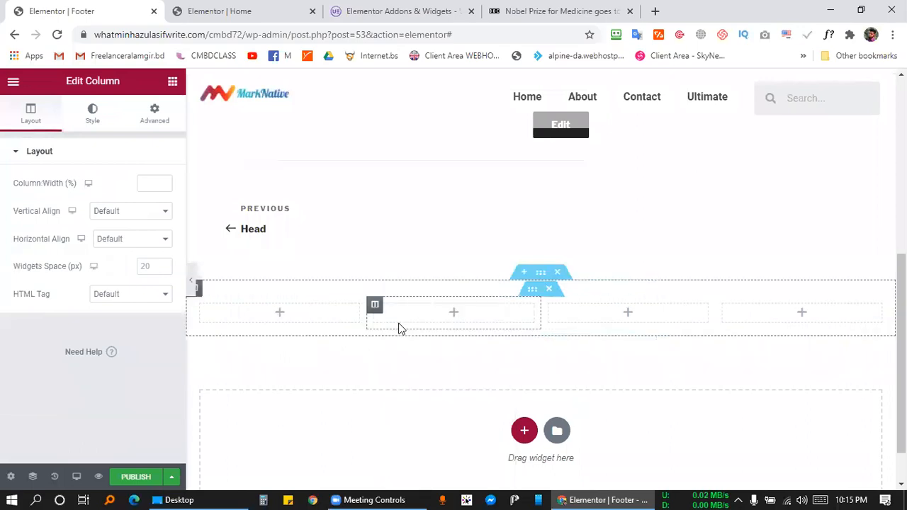
Following the reference footer, add an Image widget and a Text Editor widget below it in the first column
{"action": "left_click", "coordinate": [350, 14]}
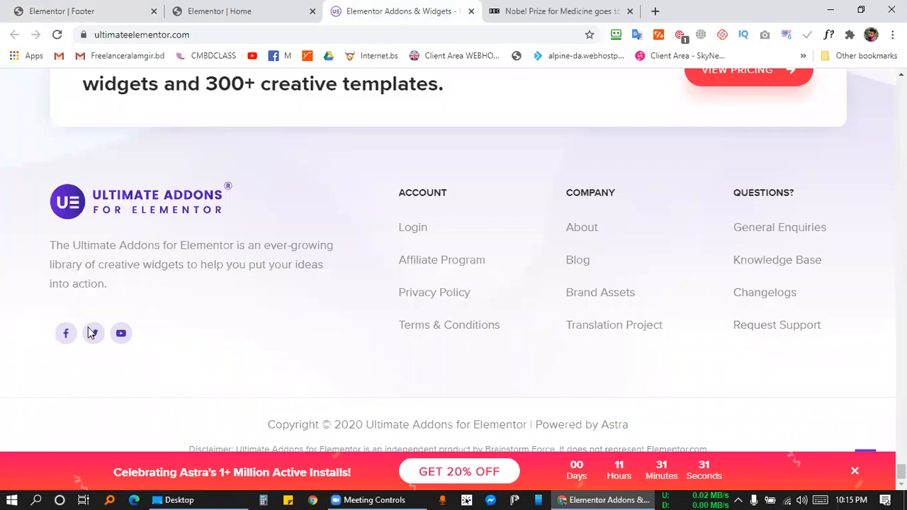
{"action": "left_click", "coordinate": [79, 8]}
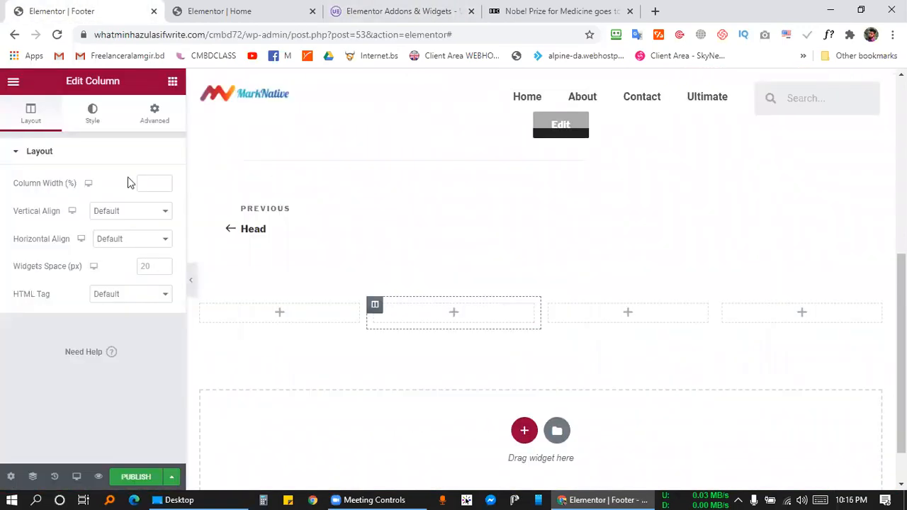
{"action": "left_click", "coordinate": [173, 82]}
{"action": "scroll", "coordinate": [71, 358], "scroll_direction": "down", "scroll_amount": 3}
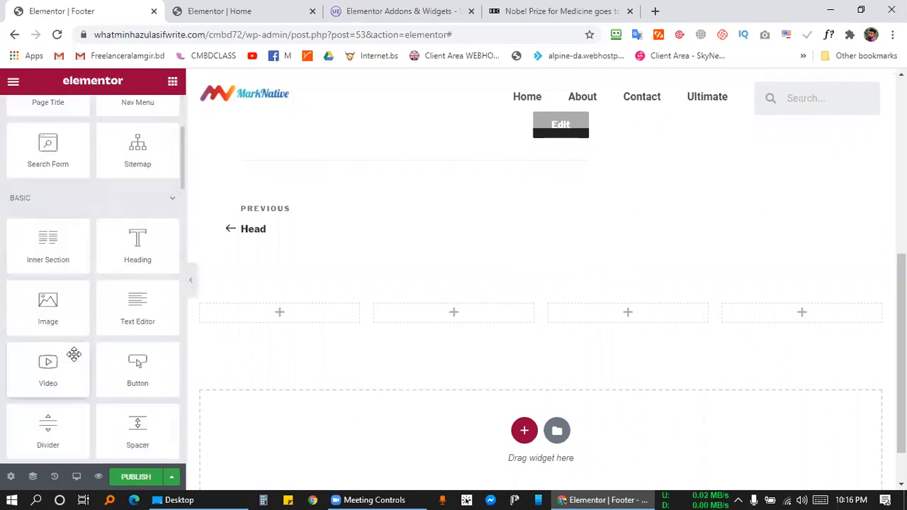
{"action": "left_click_drag", "start_coordinate": [49, 292], "coordinate": [280, 318]}
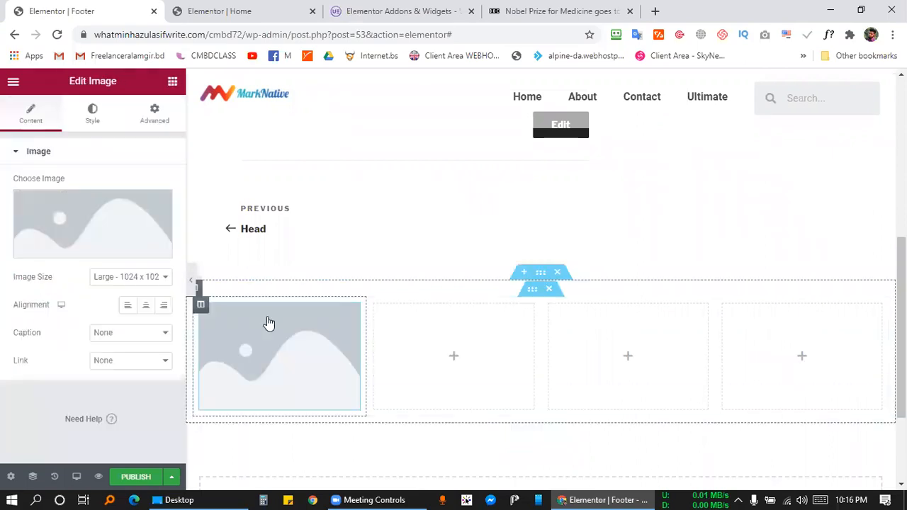
{"action": "left_click", "coordinate": [173, 83]}
{"action": "scroll", "coordinate": [78, 397], "scroll_direction": "down", "scroll_amount": 2}
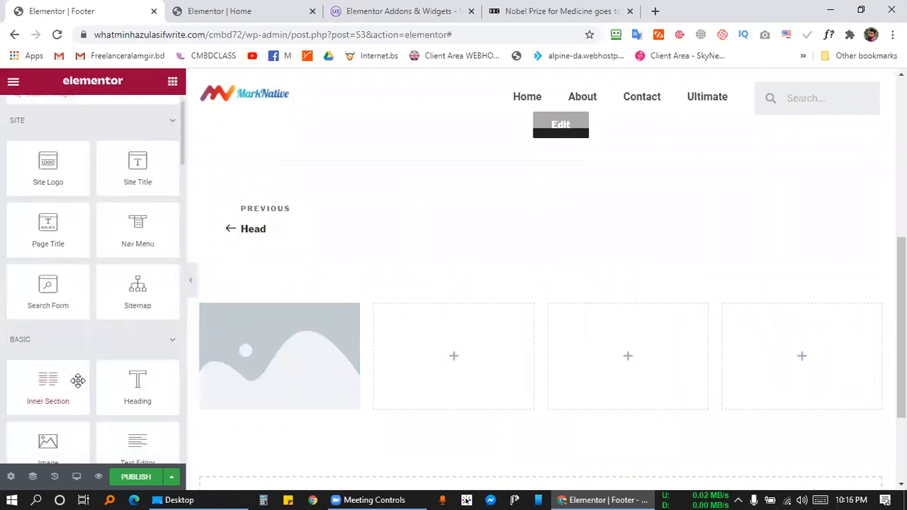
{"action": "left_click_drag", "start_coordinate": [137, 411], "coordinate": [298, 400]}
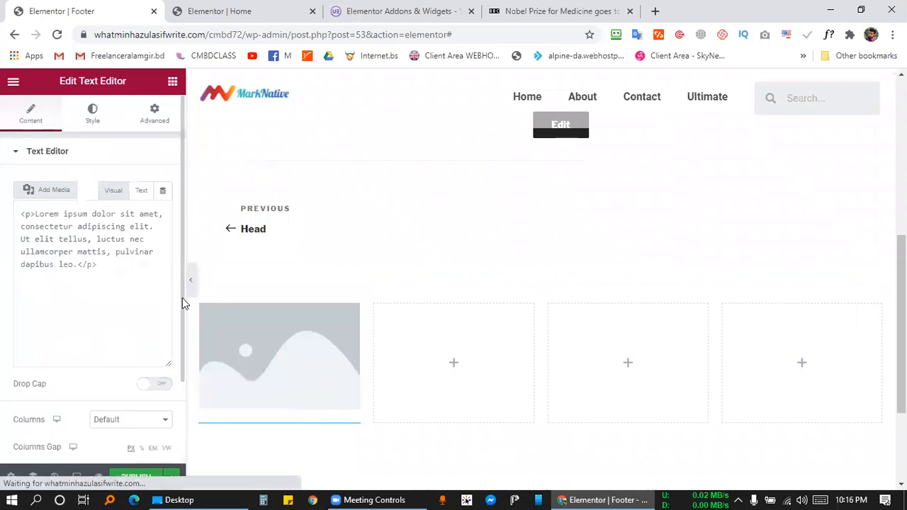
Find the Social Icons widget and place it under the text in the first column
{"action": "left_click", "coordinate": [173, 83]}
{"action": "type", "text": "ico"}
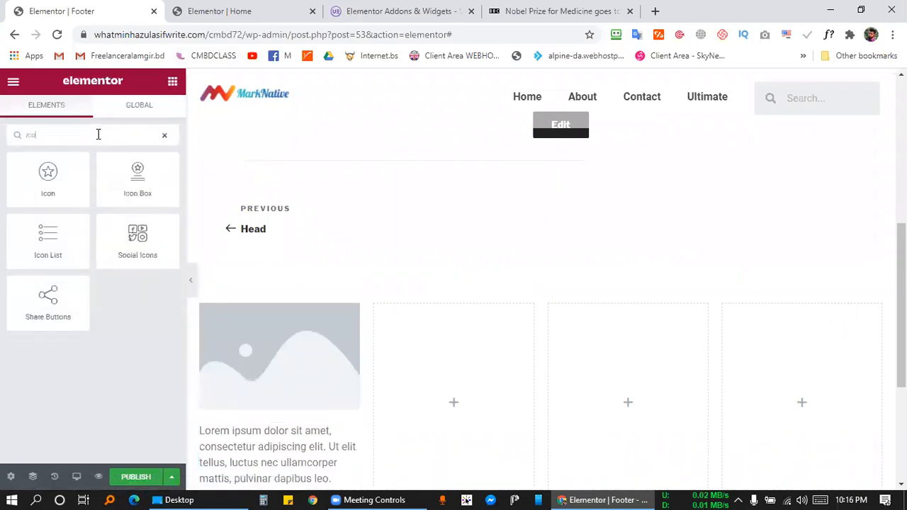
{"action": "left_click_drag", "start_coordinate": [135, 241], "coordinate": [286, 465]}
{"action": "scroll", "coordinate": [286, 454], "scroll_direction": "down", "scroll_amount": 3}
{"action": "left_click_drag", "start_coordinate": [352, 254], "coordinate": [265, 297]}
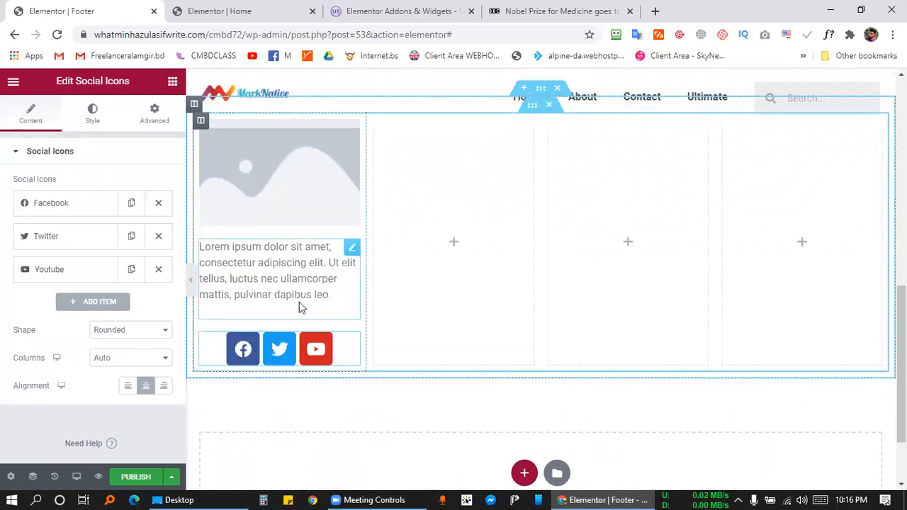
Copy the "ACCOUNT" heading text from the Ultimate Addons website's footer
{"action": "left_click", "coordinate": [345, 9]}
{"action": "left_click_drag", "start_coordinate": [394, 196], "coordinate": [450, 177]}
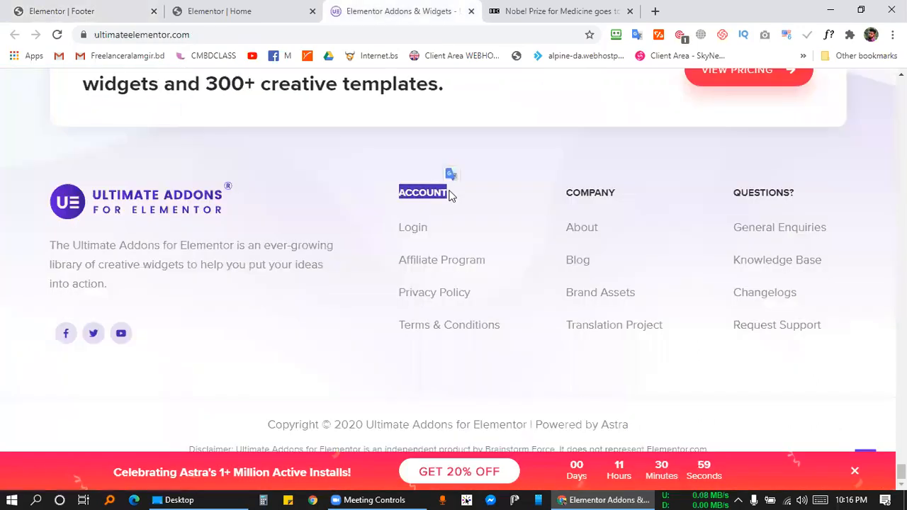
{"action": "right_click", "coordinate": [435, 198]}
{"action": "left_click", "coordinate": [468, 205]}
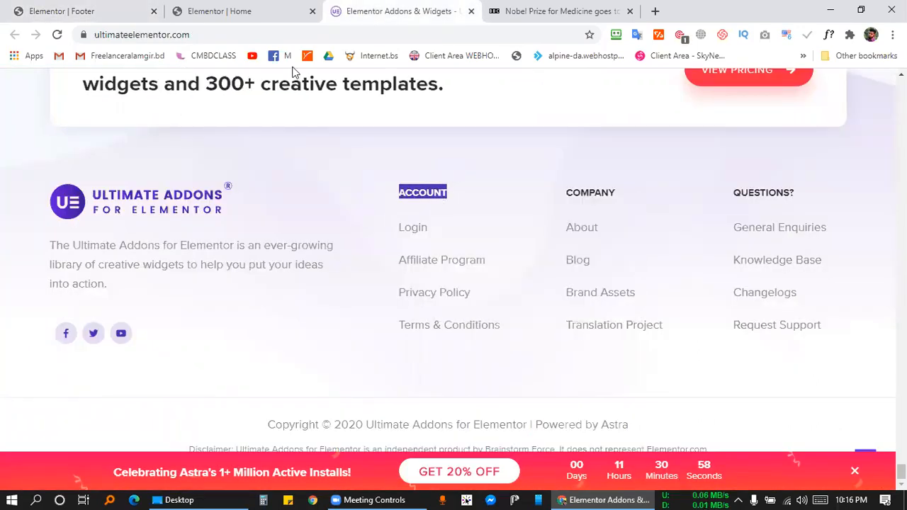
Add a Heading widget to the footer template's second column and set its title to "ACCOUNT"
{"action": "left_click", "coordinate": [81, 10]}
{"action": "left_click", "coordinate": [173, 81]}
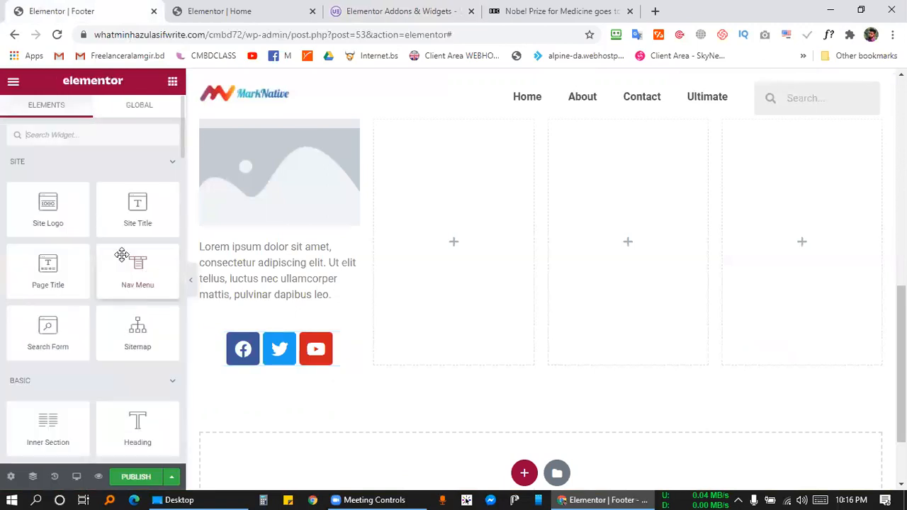
{"action": "scroll", "coordinate": [138, 345], "scroll_direction": "down", "scroll_amount": 4}
{"action": "left_click_drag", "start_coordinate": [137, 156], "coordinate": [440, 235]}
{"action": "triple_click", "coordinate": [68, 196]}
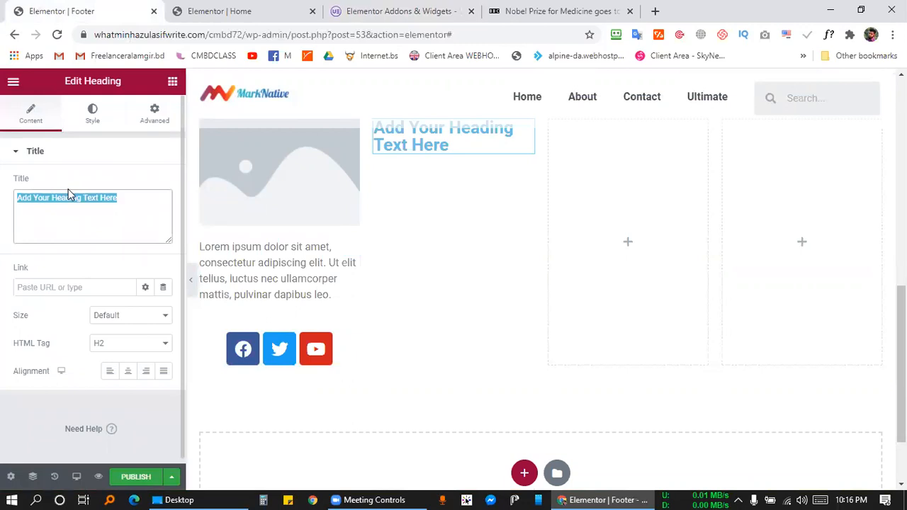
{"action": "right_click", "coordinate": [68, 192]}
{"action": "left_click", "coordinate": [116, 253]}
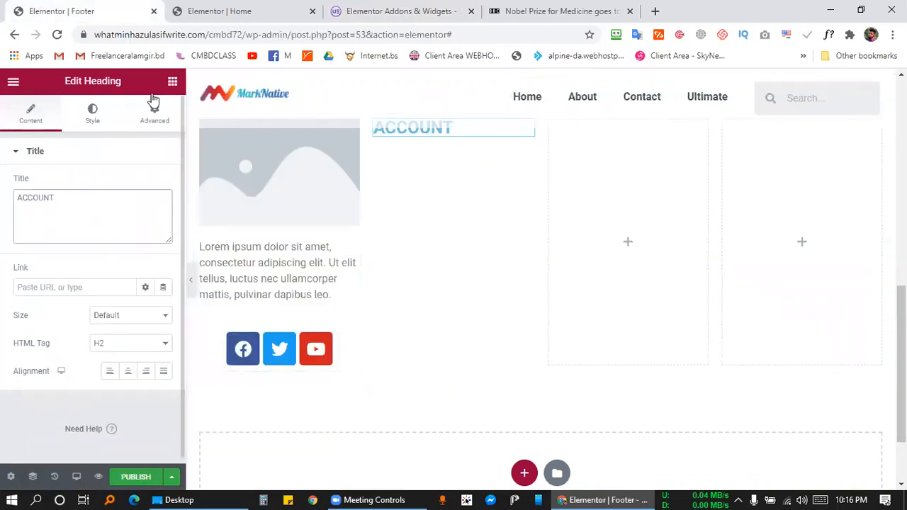
Add a Nav Menu widget below the ACCOUNT heading and check which menus it can use
{"action": "left_click", "coordinate": [172, 82]}
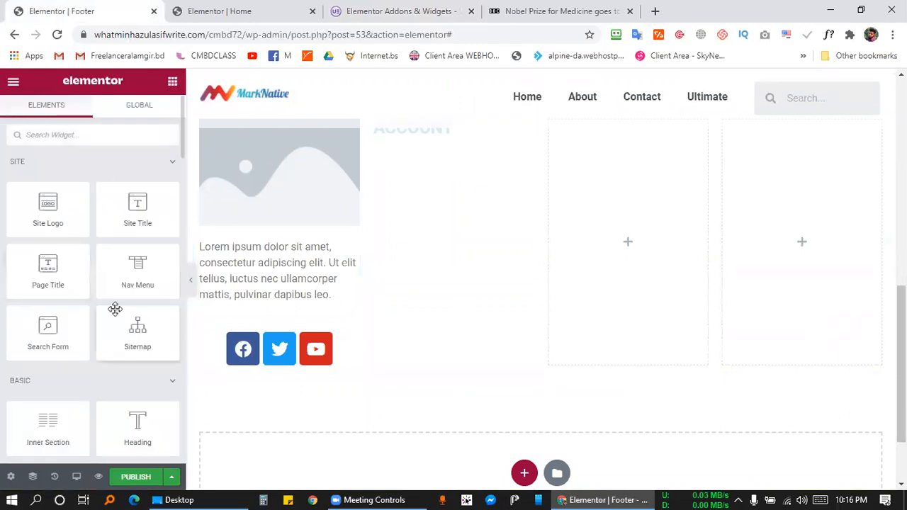
{"action": "scroll", "coordinate": [115, 308], "scroll_direction": "down", "scroll_amount": 1}
{"action": "left_click_drag", "start_coordinate": [126, 243], "coordinate": [450, 125]}
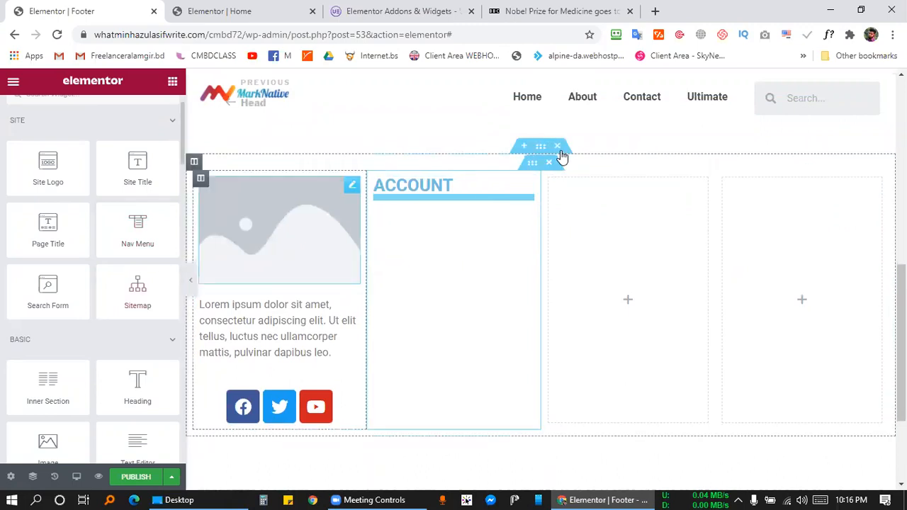
{"action": "left_click_drag", "start_coordinate": [138, 226], "coordinate": [456, 190]}
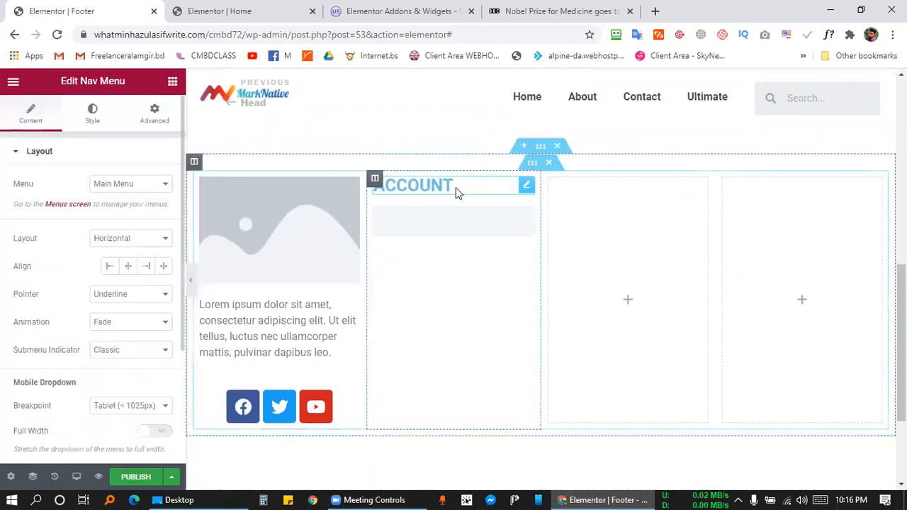
{"action": "left_click", "coordinate": [135, 185]}
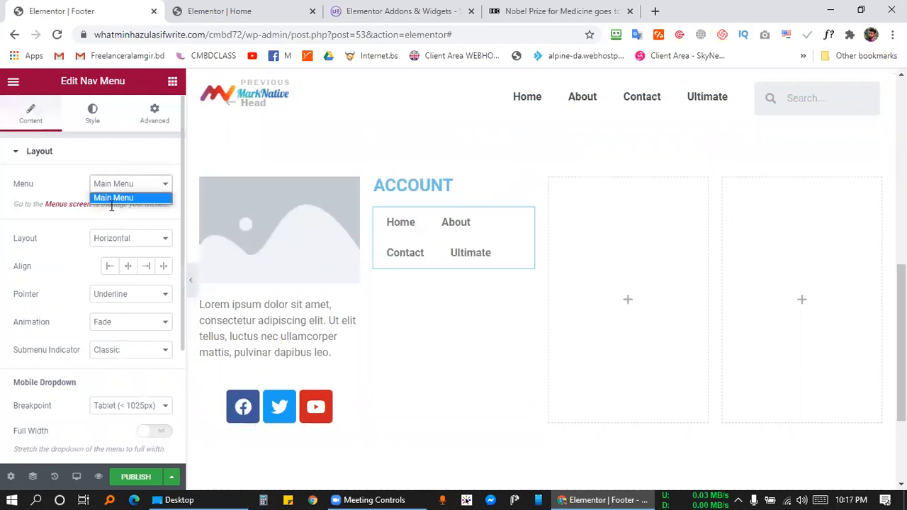
Examine the link list under ACCOUNT in the reference footer and return to the footer template
{"action": "left_click", "coordinate": [280, 9]}
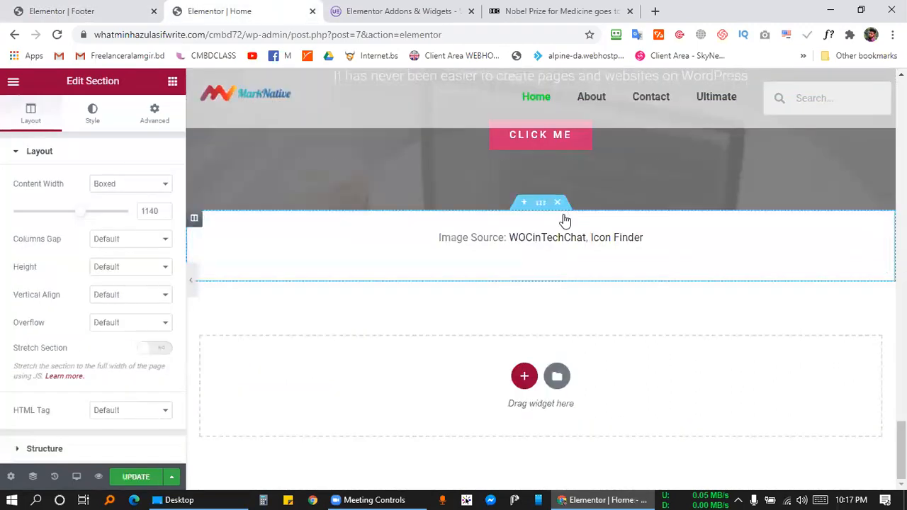
{"action": "key", "text": "ctrl+Tab"}
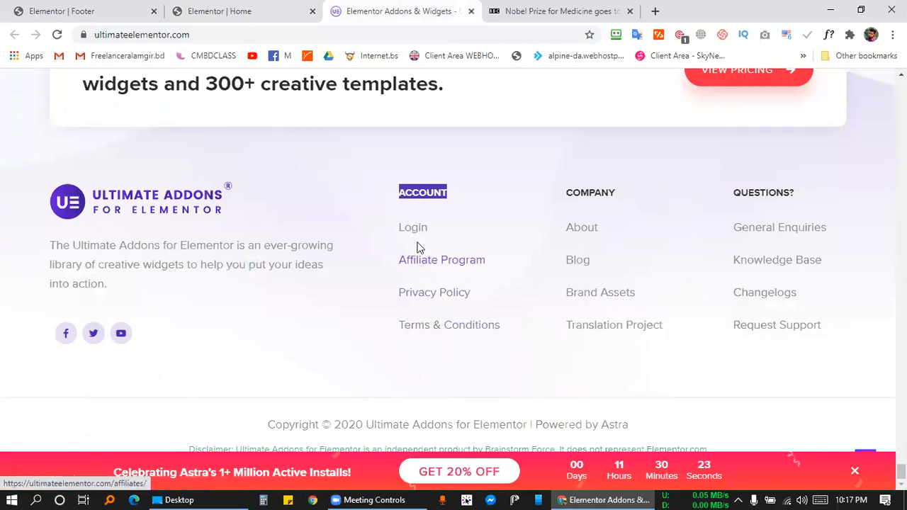
{"action": "left_click", "coordinate": [218, 10]}
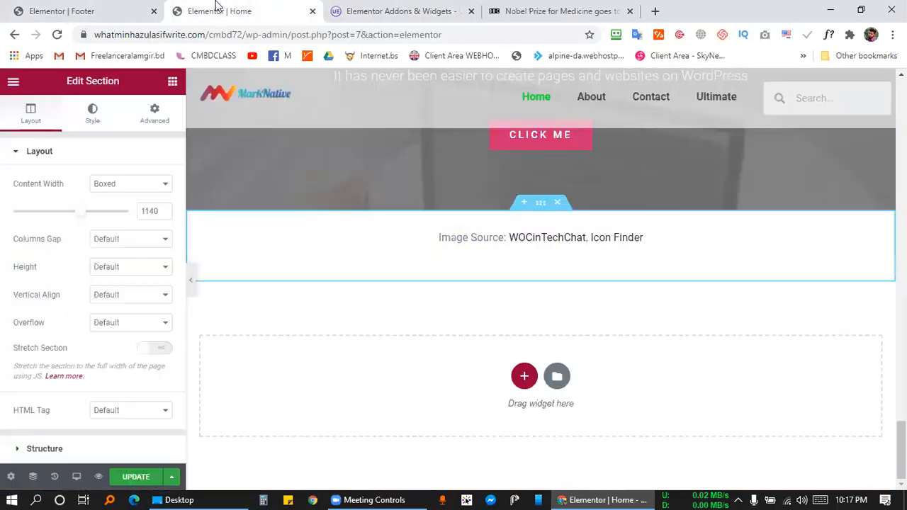
{"action": "left_click", "coordinate": [85, 11]}
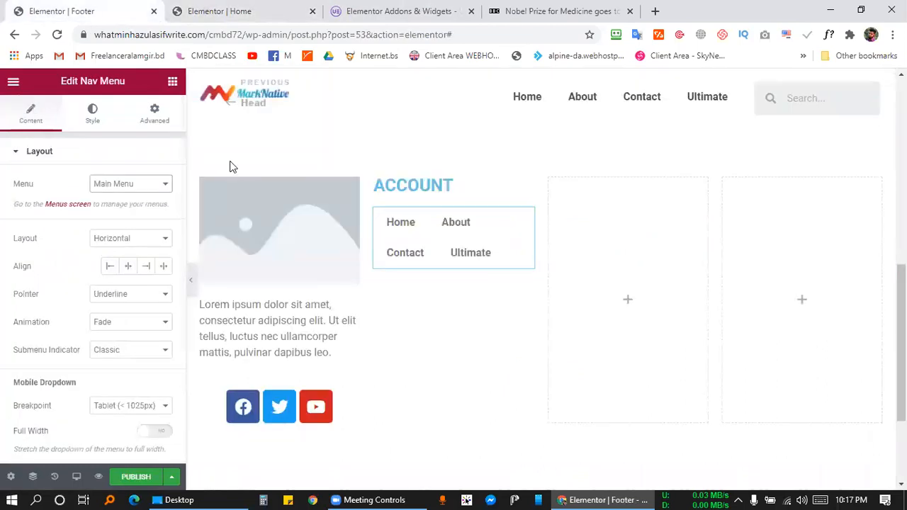
{"action": "left_click", "coordinate": [207, 9]}
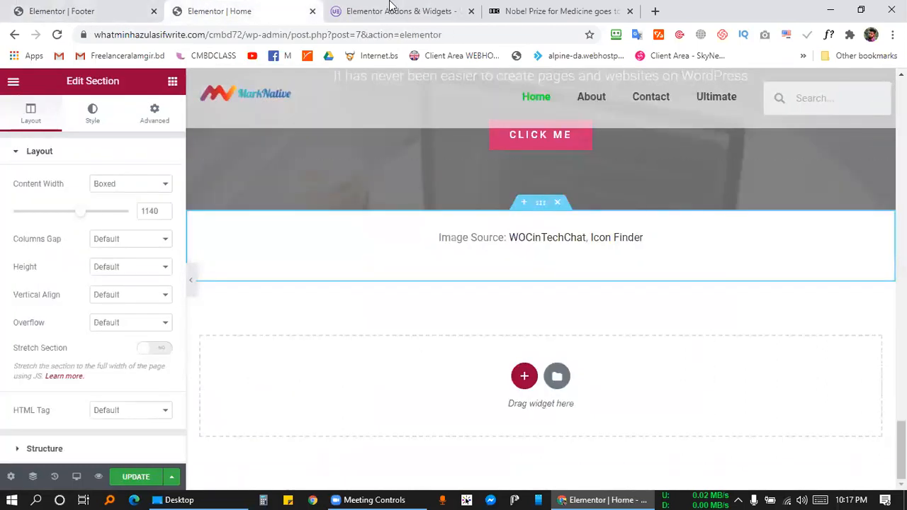
{"action": "key", "text": "ctrl+Tab"}
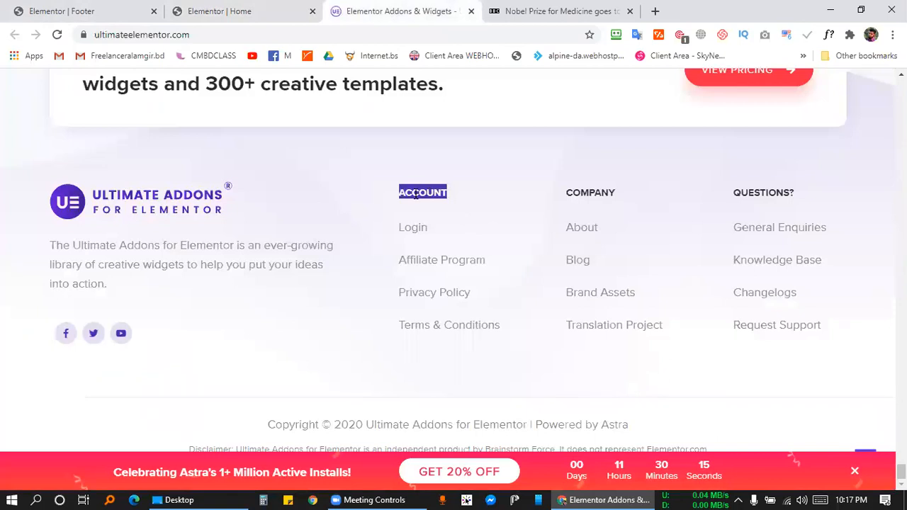
{"action": "left_click", "coordinate": [136, 9]}
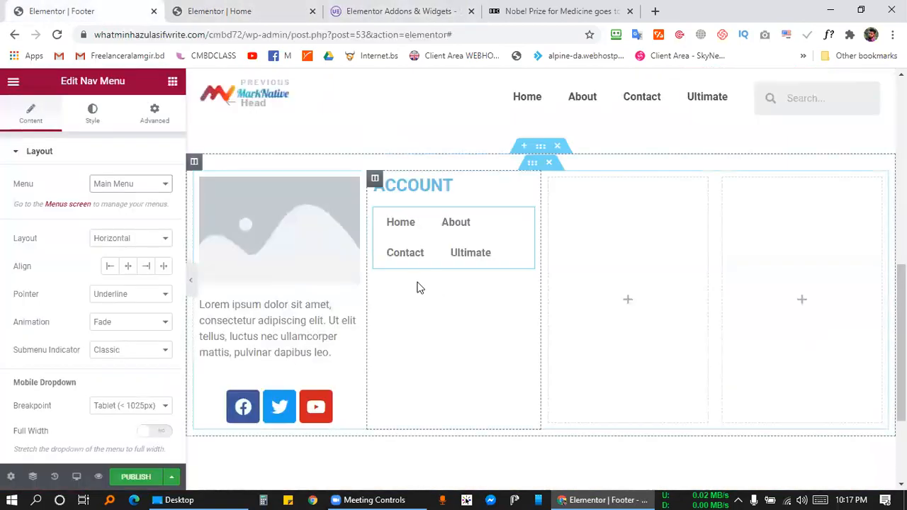
Set the footer nav menu's layout to Vertical and its pointer to None
{"action": "left_click", "coordinate": [125, 186]}
{"action": "left_click", "coordinate": [107, 241]}
{"action": "left_click", "coordinate": [106, 242]}
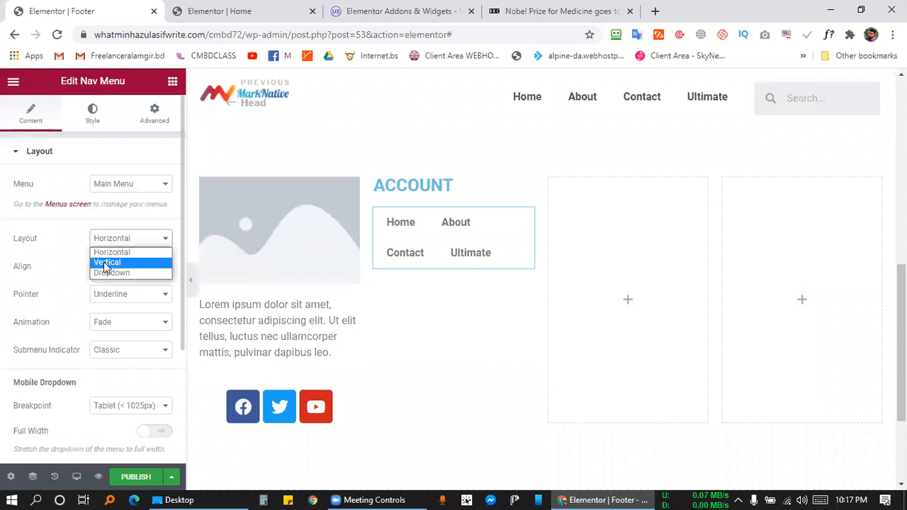
{"action": "left_click", "coordinate": [105, 263]}
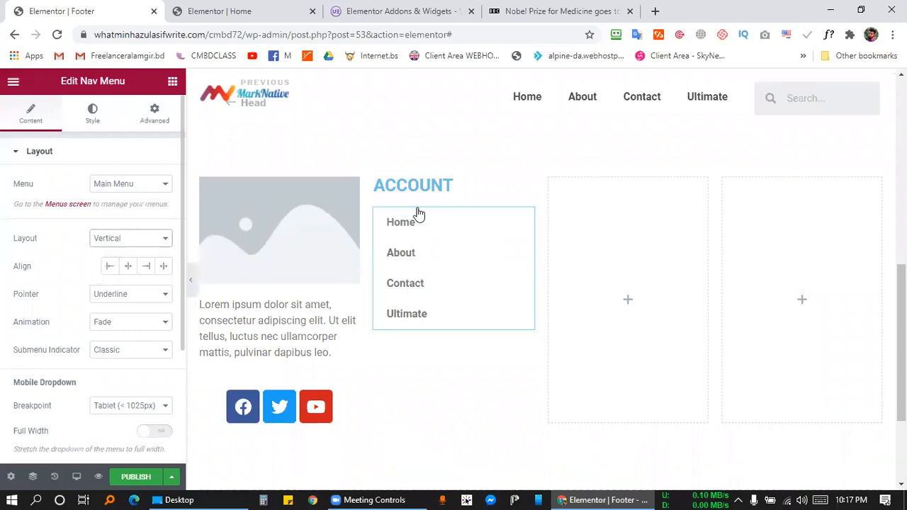
{"action": "left_click", "coordinate": [123, 297]}
{"action": "left_click", "coordinate": [120, 308]}
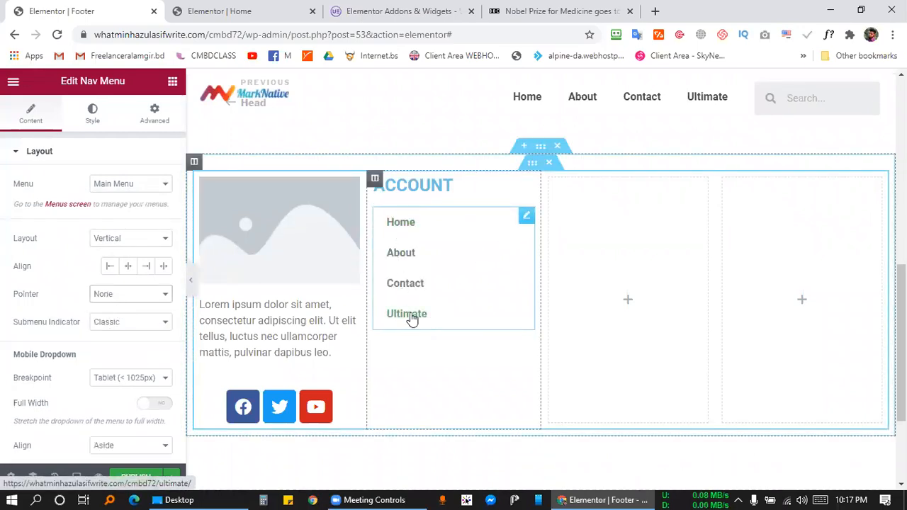
Set the vertical alignment of the ACCOUNT column to Middle
{"action": "left_click", "coordinate": [375, 179]}
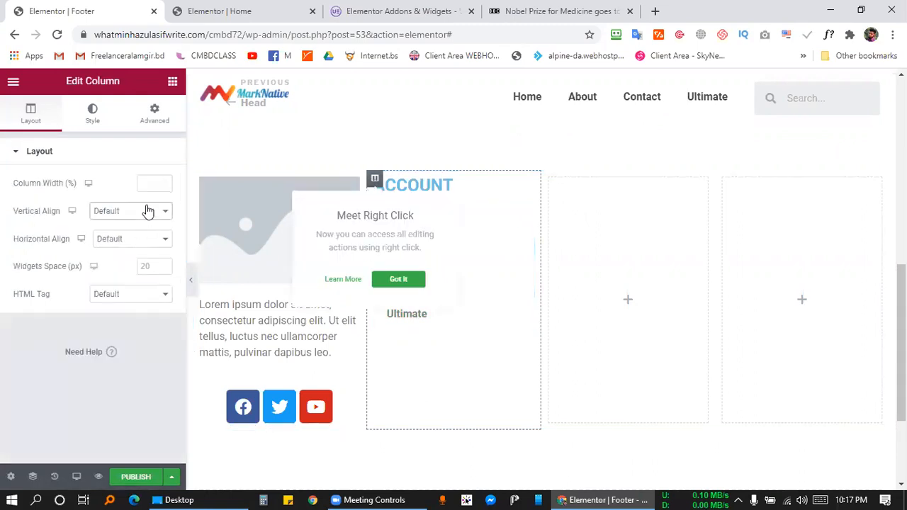
{"action": "left_click", "coordinate": [148, 211]}
{"action": "left_click", "coordinate": [117, 243]}
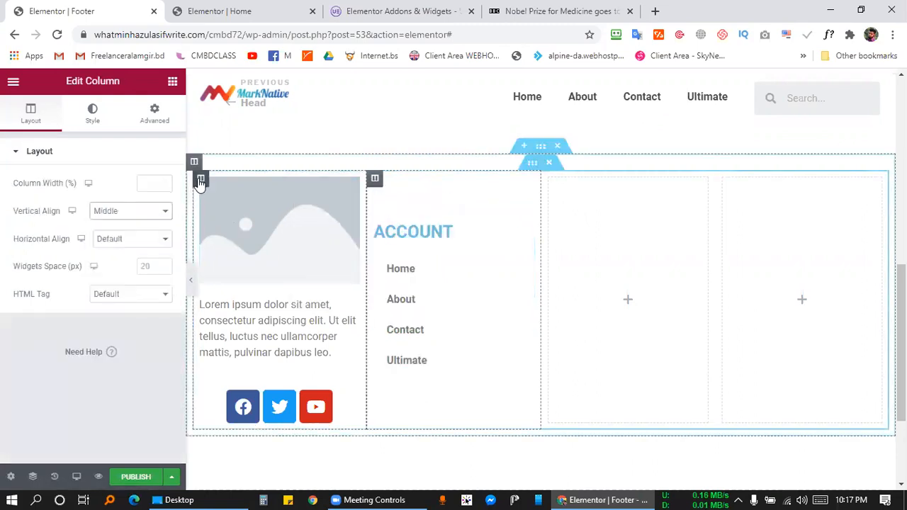
Set the vertical alignment of the footer column with the image, text and social icons to Middle
{"action": "left_click", "coordinate": [201, 179]}
{"action": "left_click", "coordinate": [118, 214]}
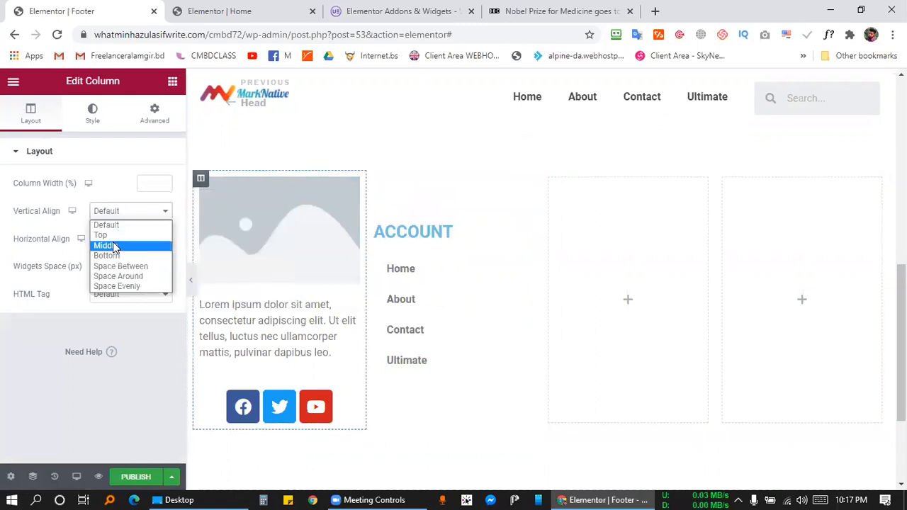
{"action": "left_click", "coordinate": [114, 245]}
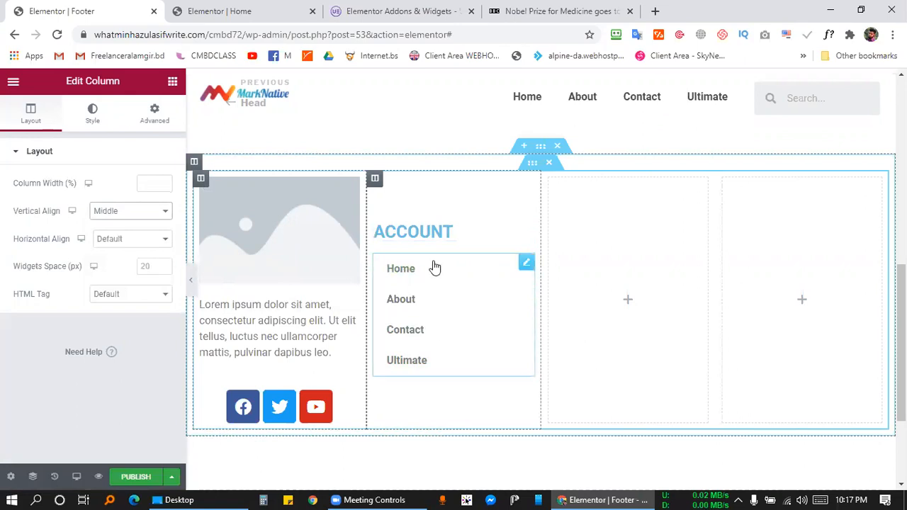
{"action": "left_click", "coordinate": [403, 367]}
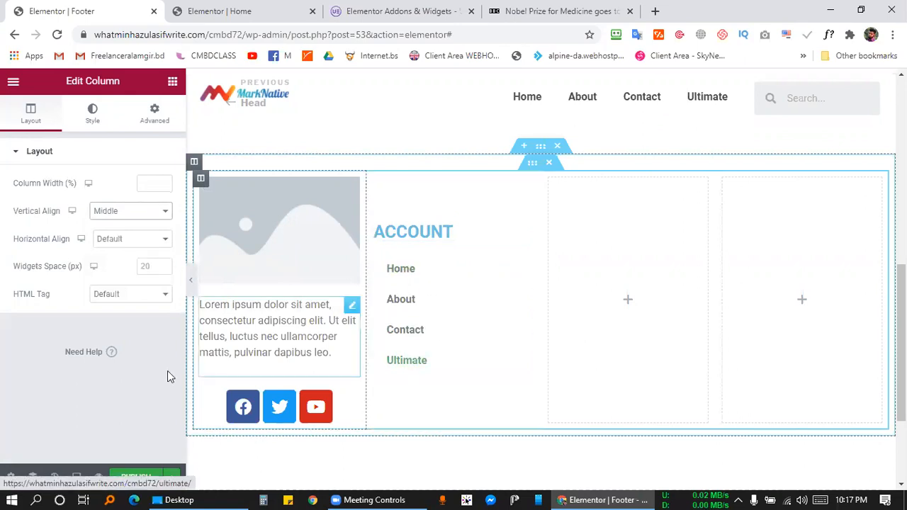
Check the column headings in the reference footer, then duplicate the ACCOUNT heading and move the copy into the third footer column
{"action": "left_click", "coordinate": [401, 11]}
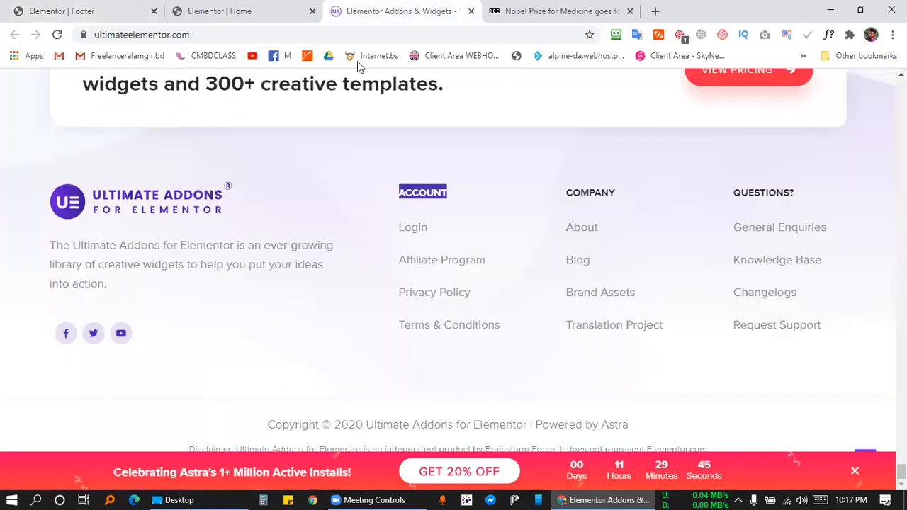
{"action": "left_click", "coordinate": [125, 13]}
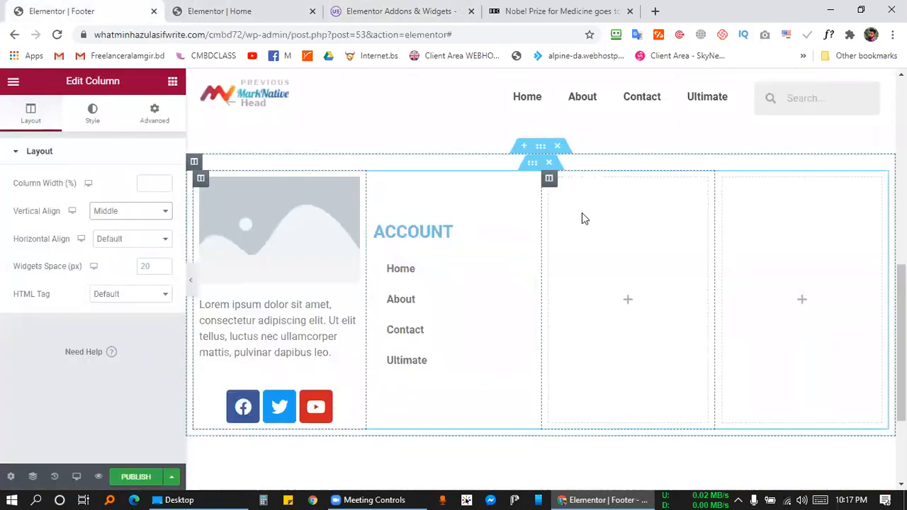
{"action": "right_click", "coordinate": [527, 235]}
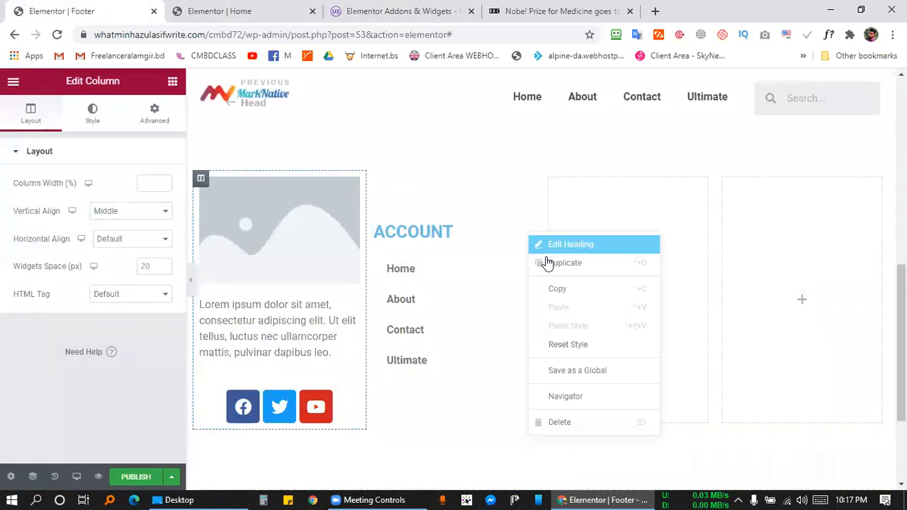
{"action": "left_click", "coordinate": [565, 263]}
{"action": "left_click_drag", "start_coordinate": [525, 215], "coordinate": [621, 240]}
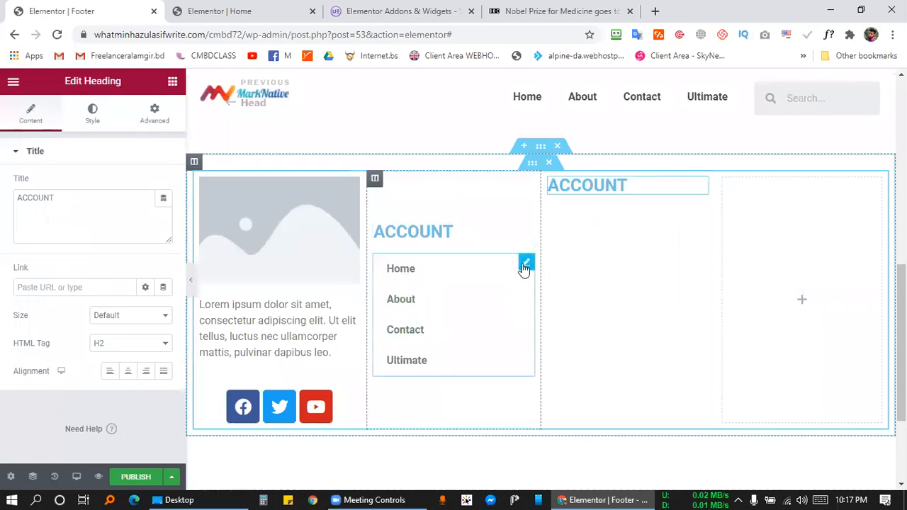
Check which menus the nav menu under ACCOUNT offers and compare it with the link lists in the reference footer
{"action": "left_click", "coordinate": [526, 265]}
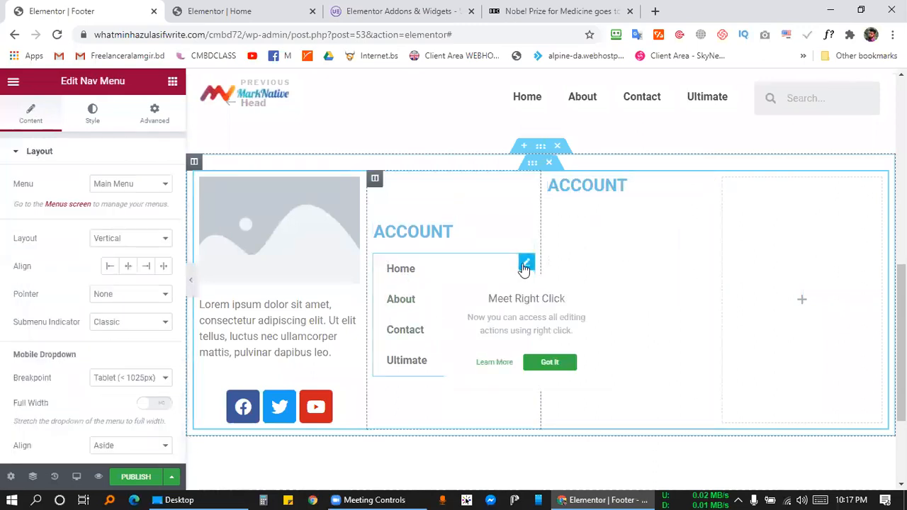
{"action": "left_click", "coordinate": [117, 185]}
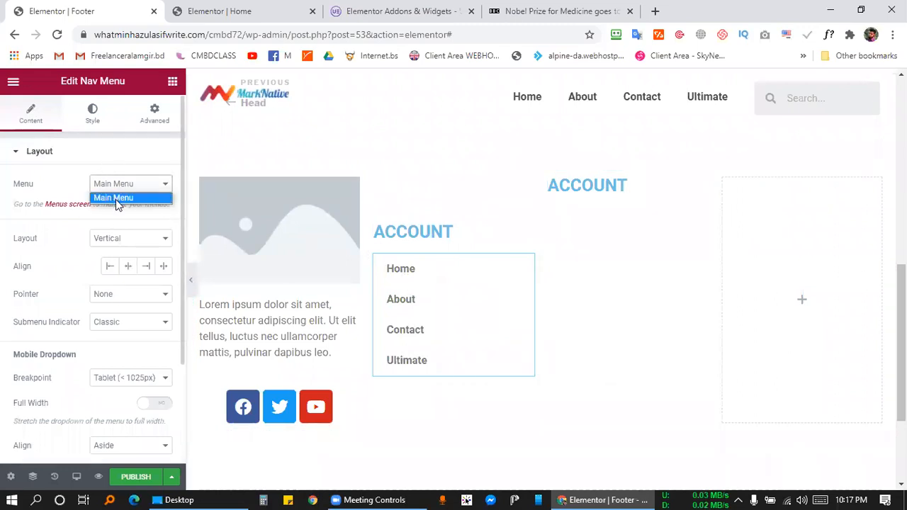
{"action": "left_click", "coordinate": [318, 10]}
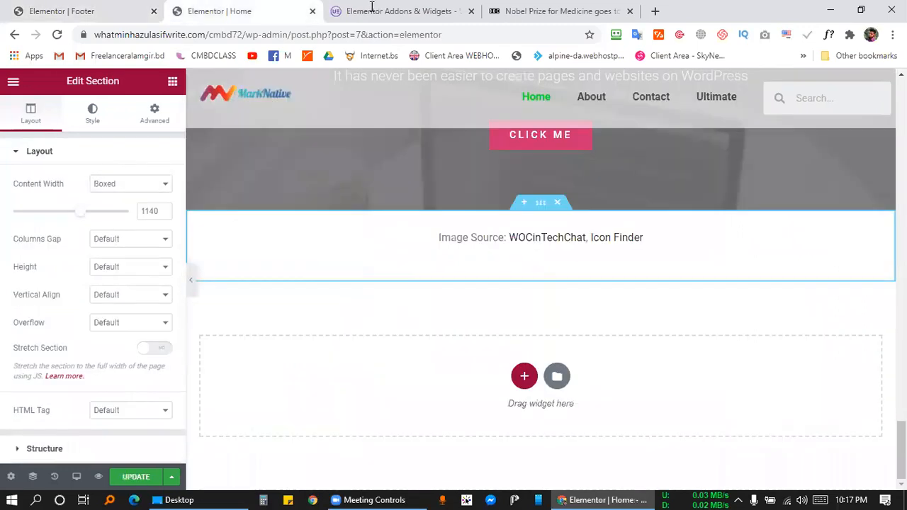
{"action": "left_click", "coordinate": [410, 7]}
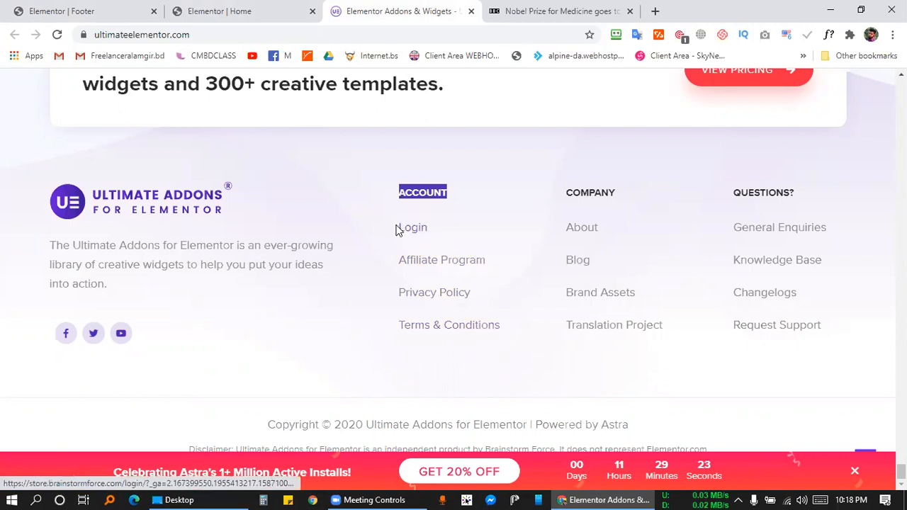
{"action": "left_click", "coordinate": [352, 196]}
{"action": "left_click", "coordinate": [71, 8]}
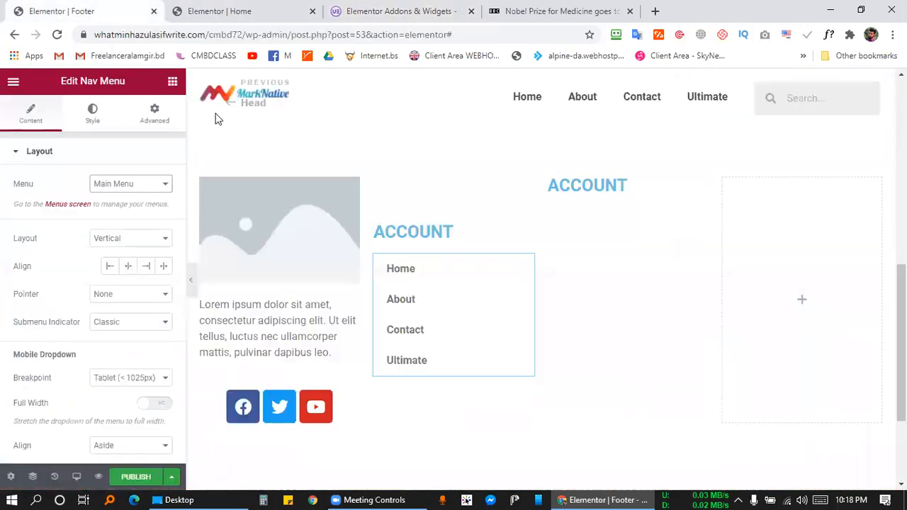
{"action": "left_click", "coordinate": [399, 11]}
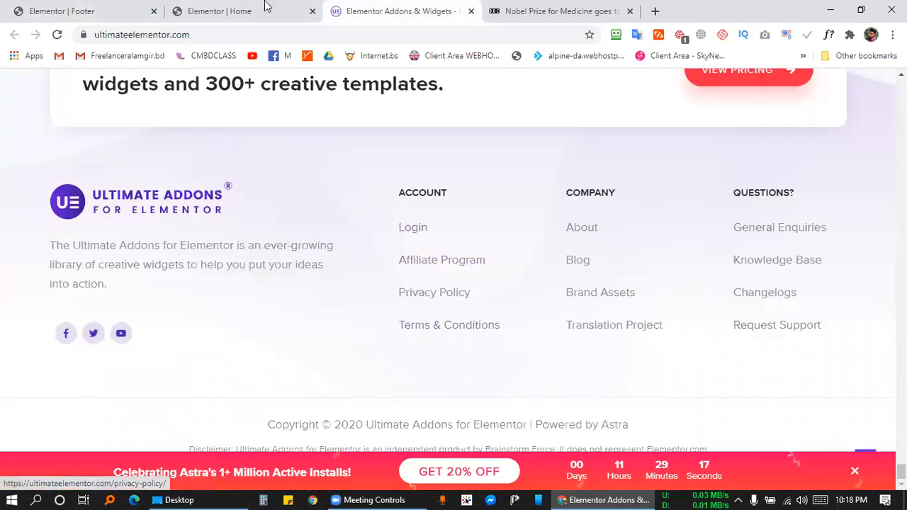
{"action": "left_click", "coordinate": [89, 8]}
{"action": "left_click", "coordinate": [214, 10]}
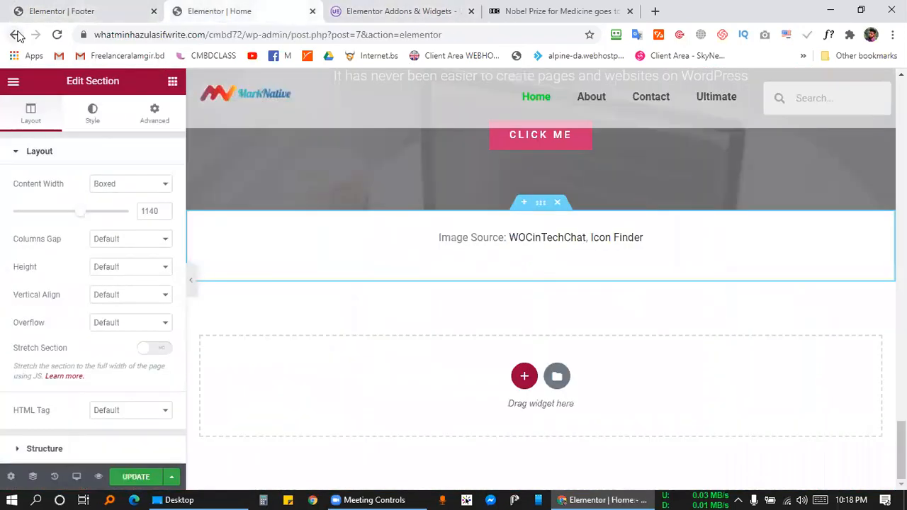
{"action": "left_click", "coordinate": [89, 9]}
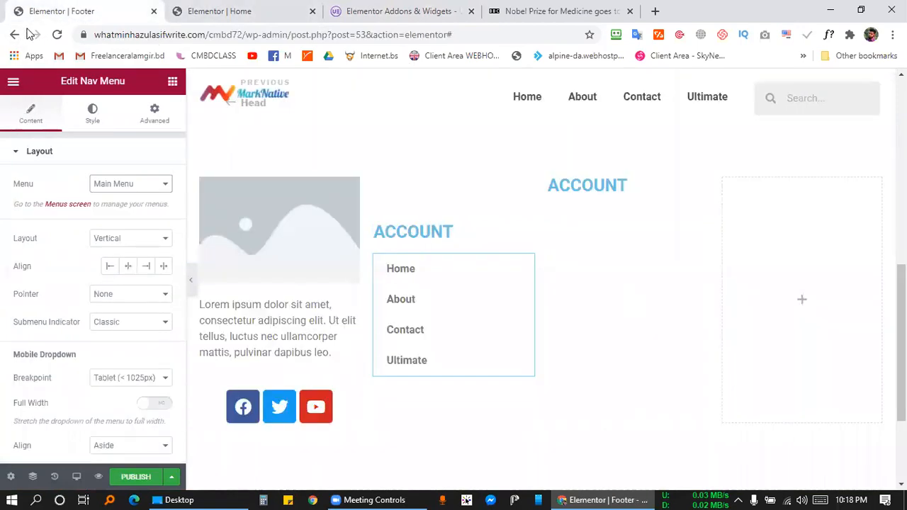
Open the WordPress dashboard from the footer template in a new tab and place that tab beside the reference site
{"action": "left_click", "coordinate": [12, 81]}
{"action": "middle_click", "coordinate": [69, 313]}
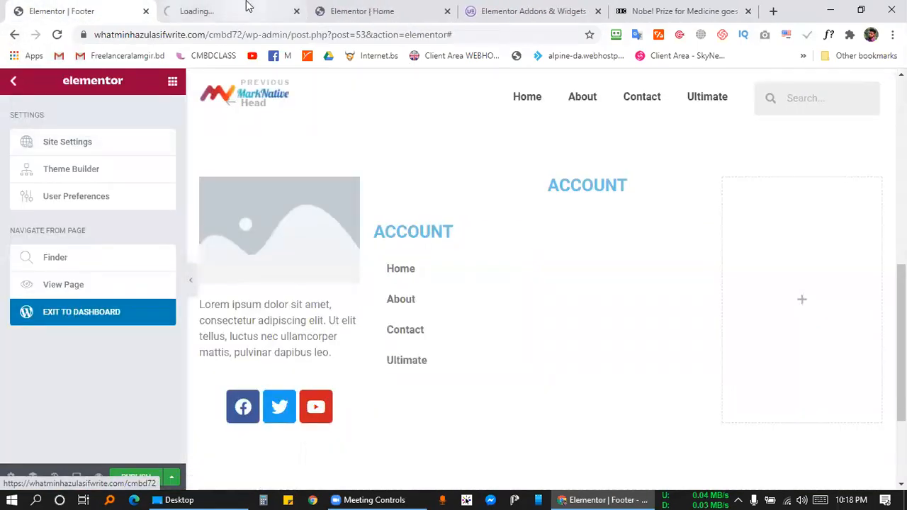
{"action": "left_click_drag", "start_coordinate": [258, 5], "coordinate": [487, 6]}
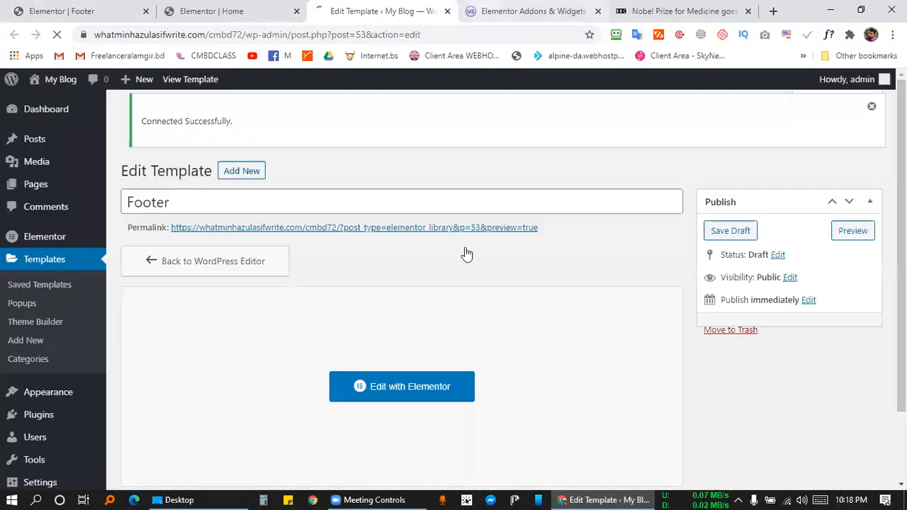
{"action": "key", "text": "ctrl+Tab"}
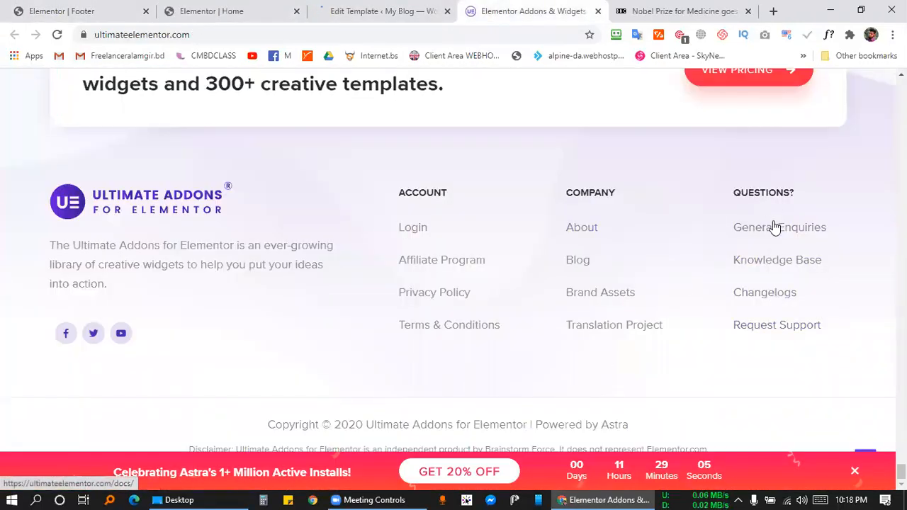
{"action": "left_click", "coordinate": [431, 8]}
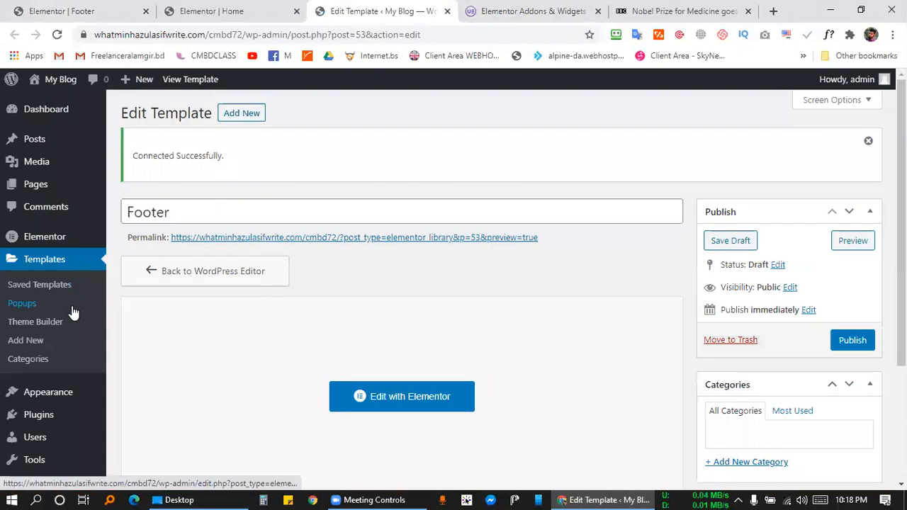
Look over the site's pages, open the dashboard's Menus screen and glance at the reference footer's link lists
{"action": "left_click", "coordinate": [47, 191]}
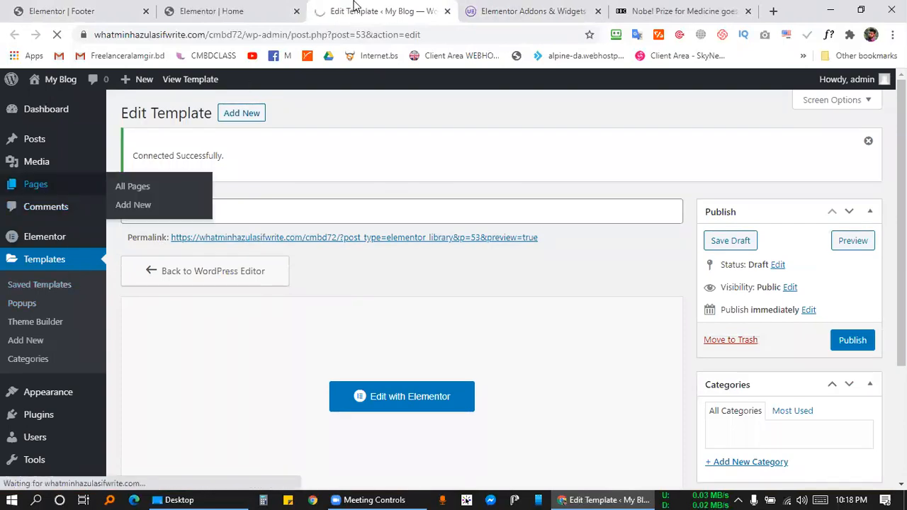
{"action": "scroll", "coordinate": [43, 365], "scroll_direction": "down", "scroll_amount": 1}
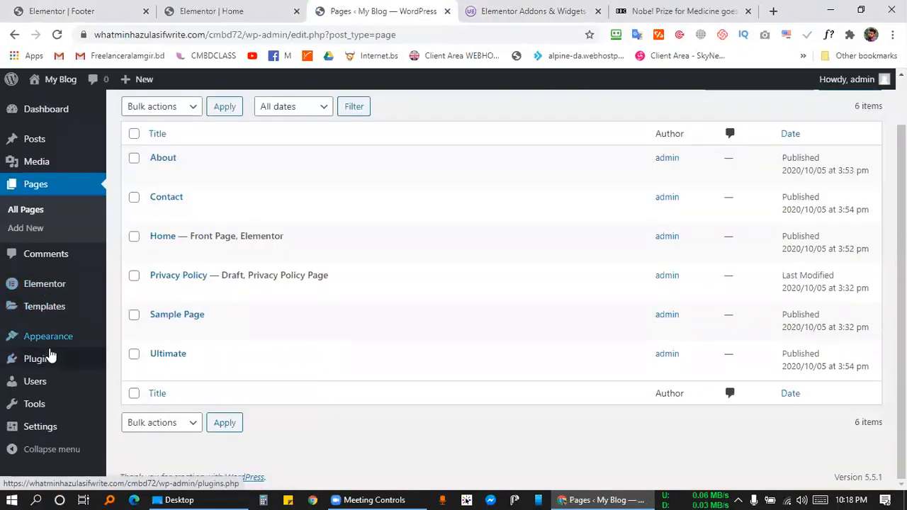
{"action": "mouse_move", "coordinate": [57, 339]}
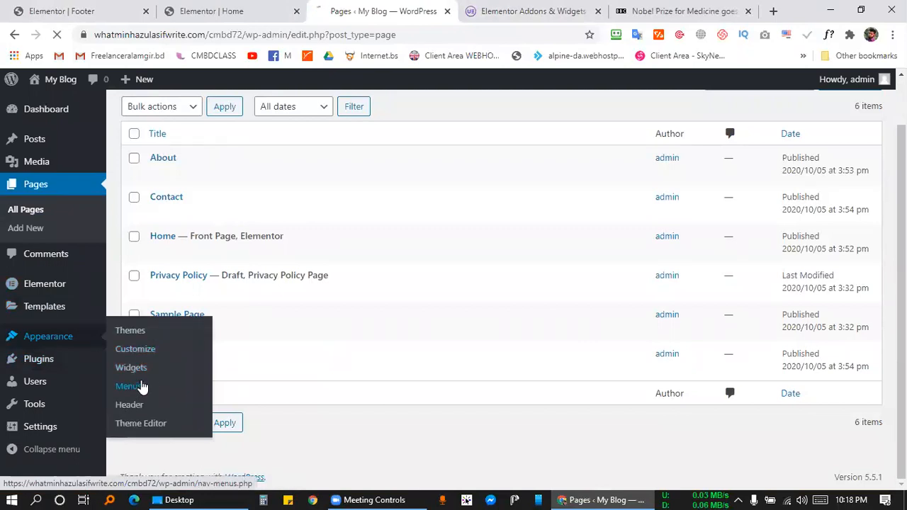
{"action": "left_click", "coordinate": [129, 387]}
{"action": "key", "text": "ctrl+Tab"}
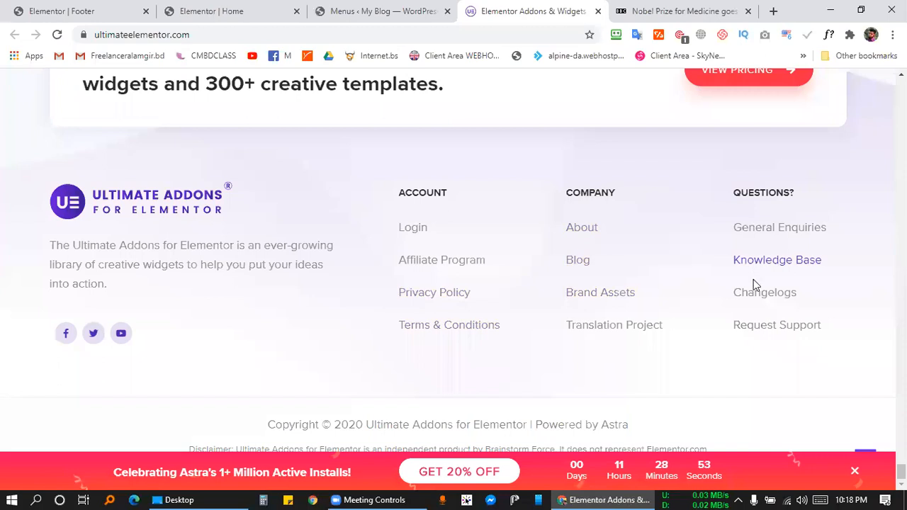
{"action": "key", "text": "ctrl+shift+Tab"}
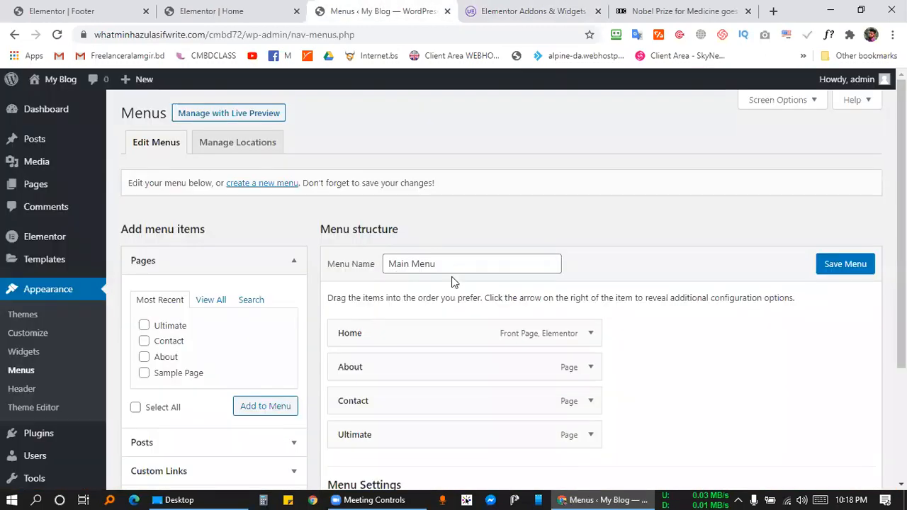
Create a new WordPress menu named ACCOUNT
{"action": "left_click_drag", "start_coordinate": [448, 264], "coordinate": [386, 264]}
{"action": "left_click", "coordinate": [446, 238]}
{"action": "left_click", "coordinate": [262, 184]}
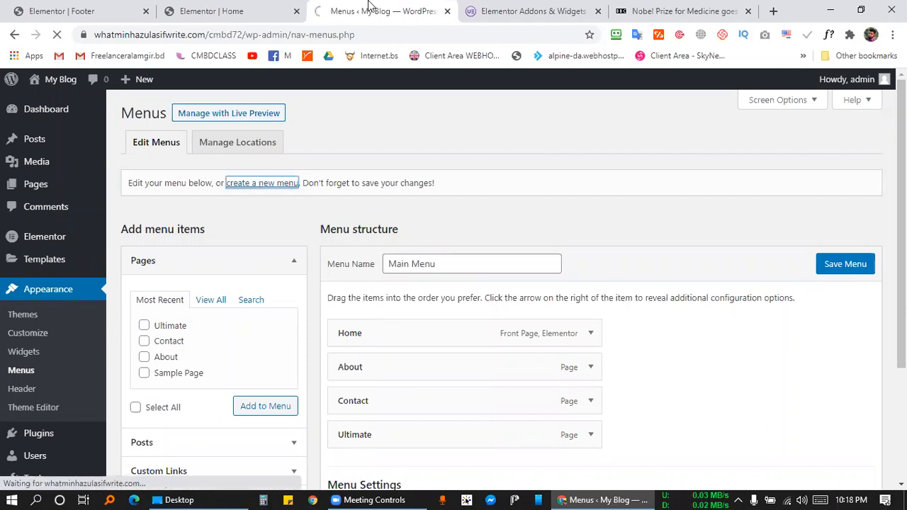
{"action": "left_click", "coordinate": [423, 264]}
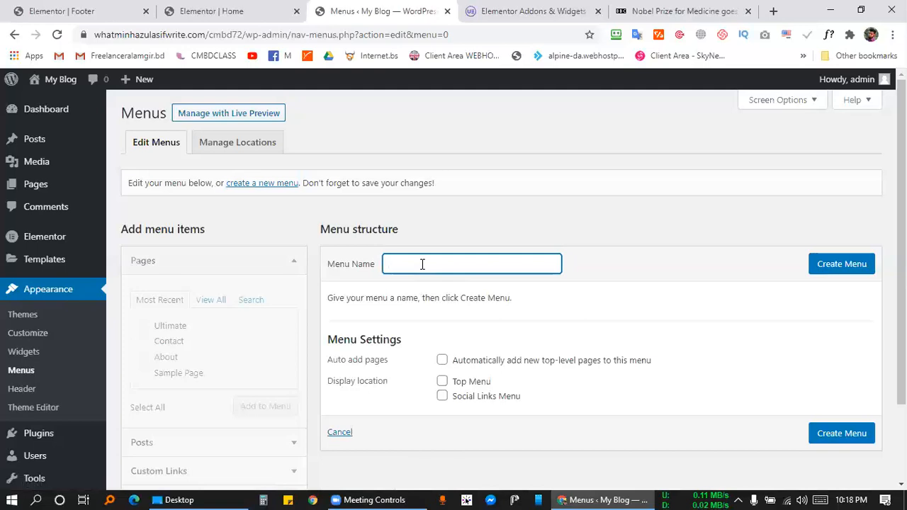
{"action": "type", "text": "ACCOUNT"}
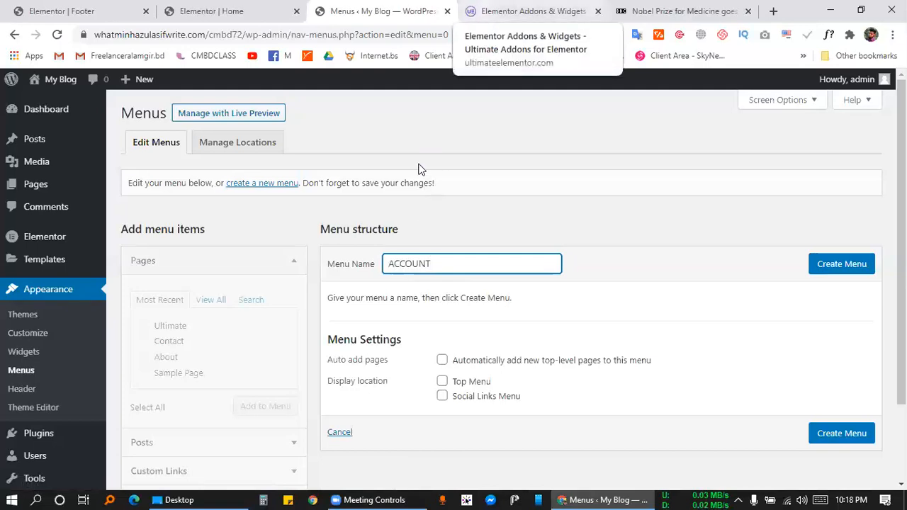
{"action": "left_click", "coordinate": [502, 11]}
{"action": "left_click", "coordinate": [413, 6]}
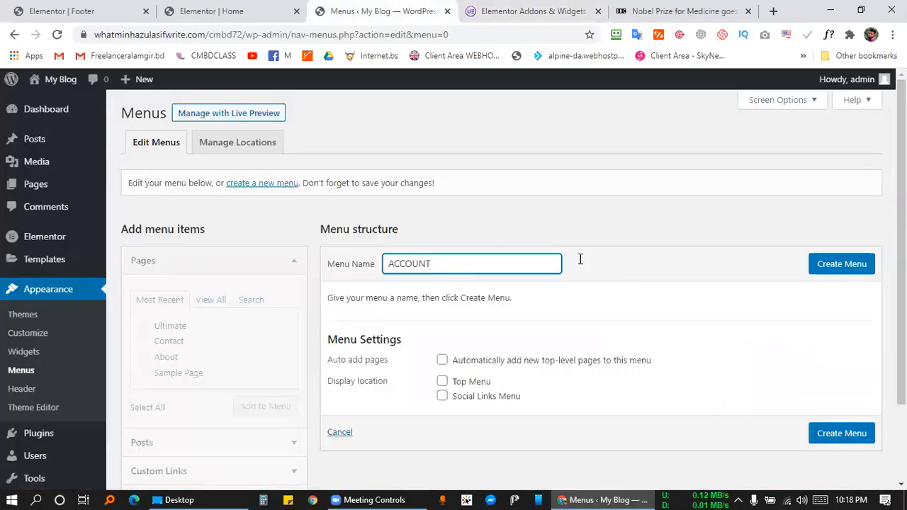
{"action": "left_click", "coordinate": [822, 264]}
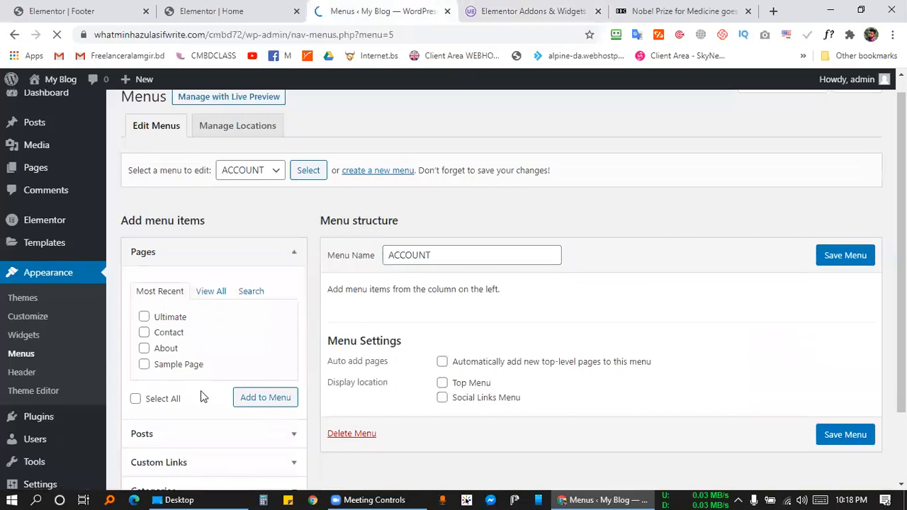
Add the About and Sample Page pages to the ACCOUNT menu and save it
{"action": "left_click", "coordinate": [210, 290]}
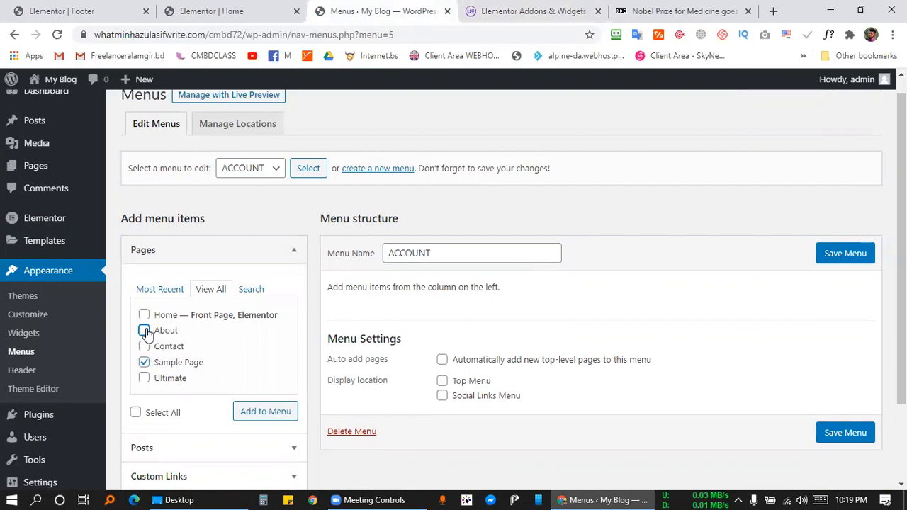
{"action": "left_click", "coordinate": [262, 414]}
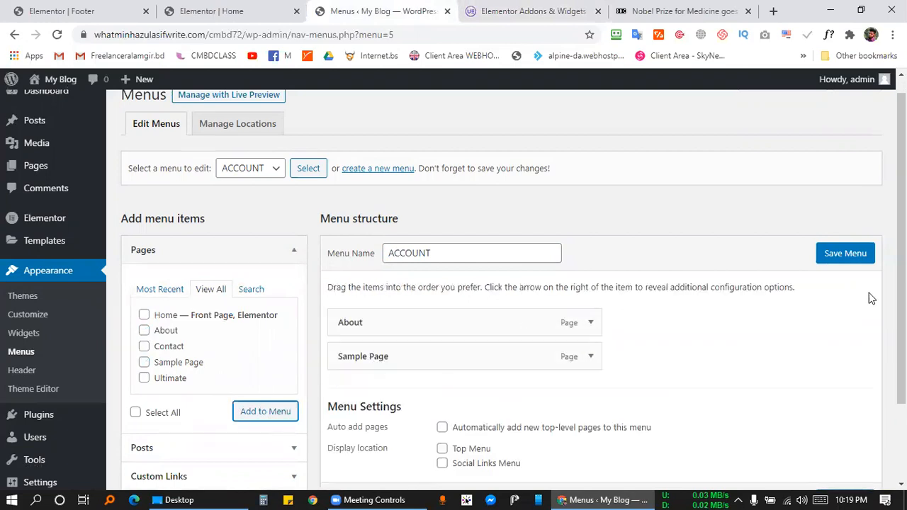
{"action": "left_click", "coordinate": [843, 256]}
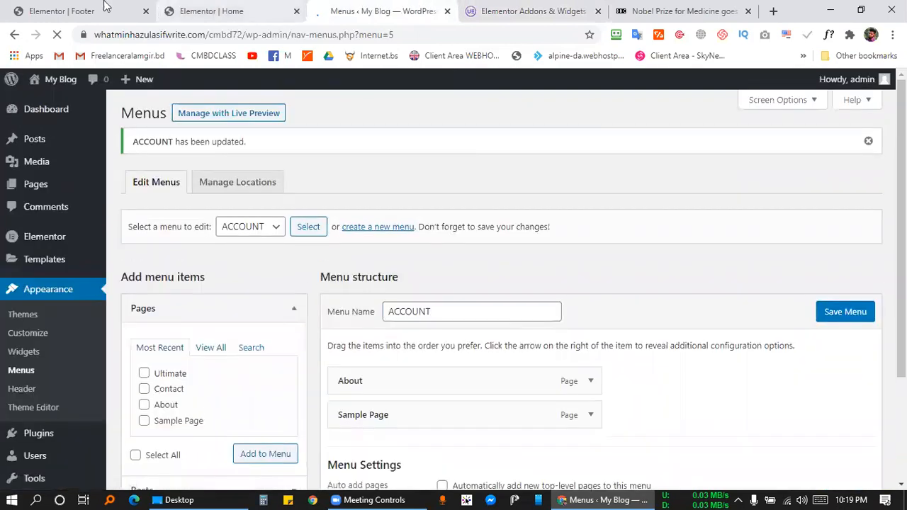
Return to the footer template in Elementor and copy the whole four-column footer section
{"action": "left_click", "coordinate": [66, 8]}
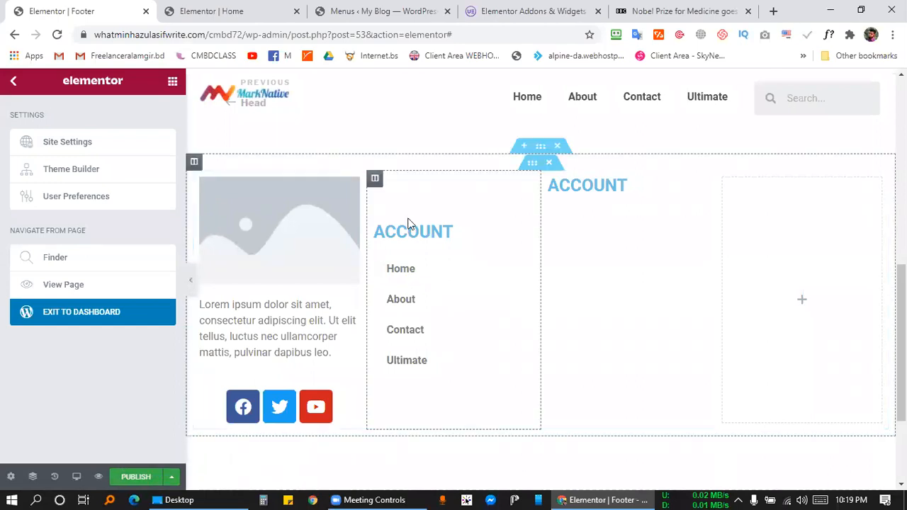
{"action": "right_click", "coordinate": [544, 151]}
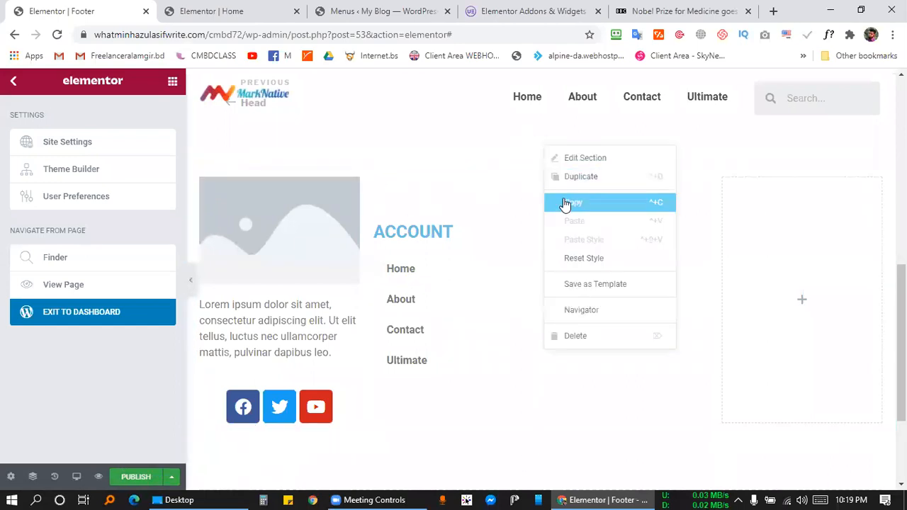
{"action": "left_click", "coordinate": [561, 202]}
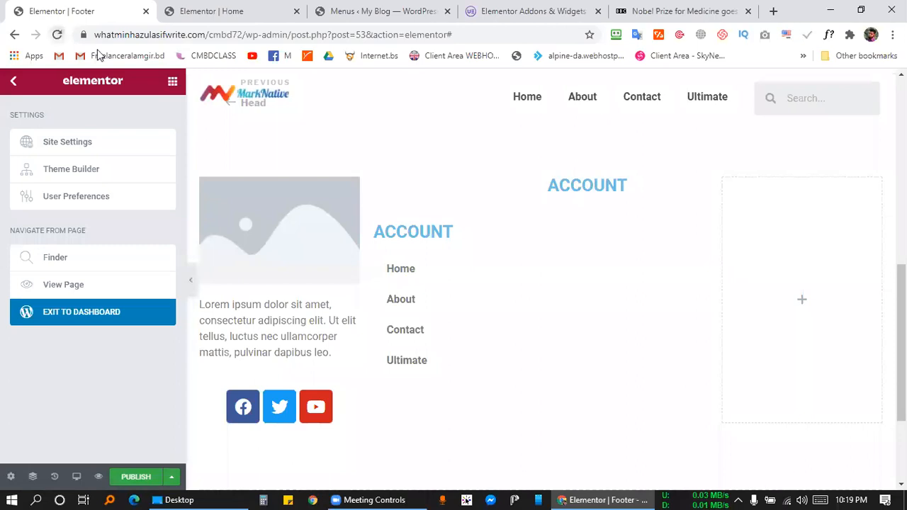
Reload the footer template and assign the ACCOUNT menu to the Nav Menu widget in the second column
{"action": "left_click", "coordinate": [57, 34]}
{"action": "left_click", "coordinate": [519, 110]}
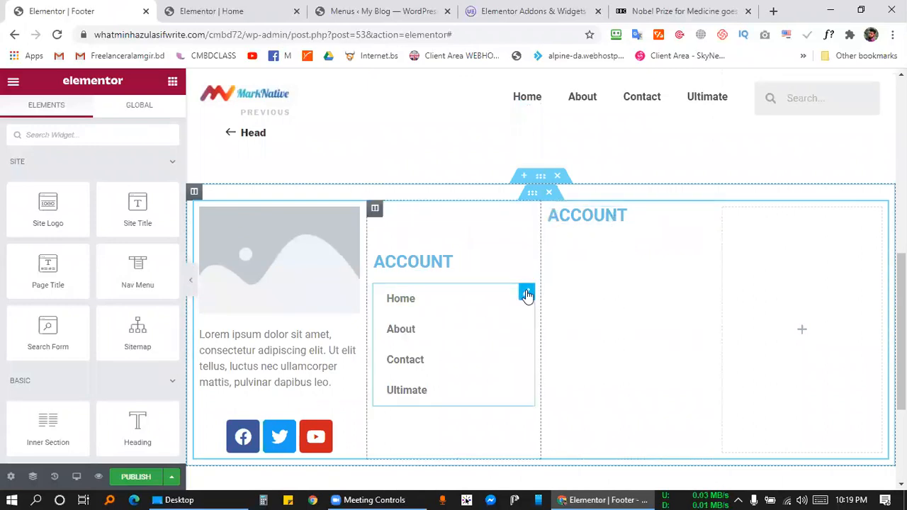
{"action": "left_click", "coordinate": [527, 295]}
{"action": "left_click", "coordinate": [124, 184]}
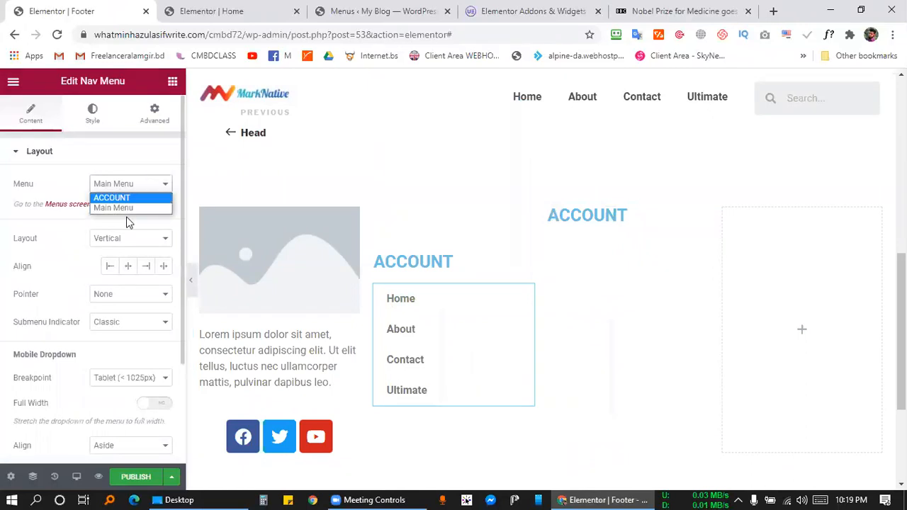
{"action": "left_click", "coordinate": [111, 199]}
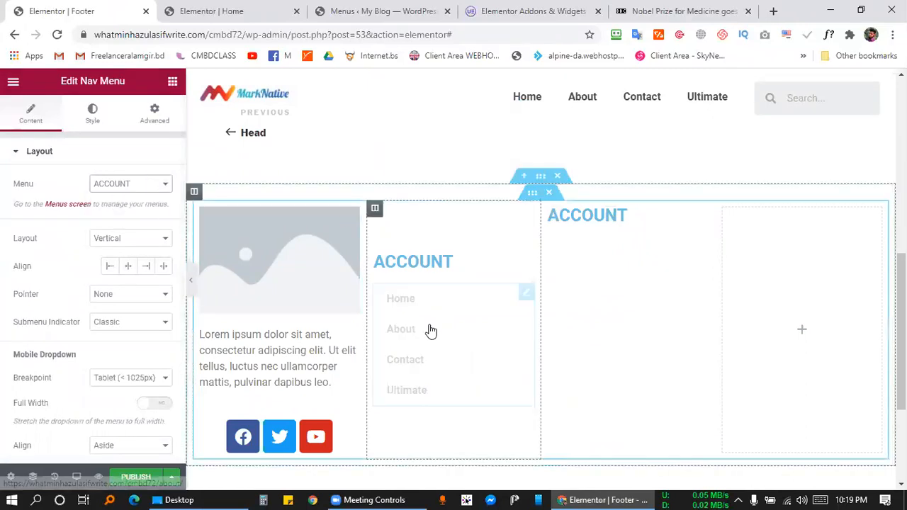
Try the Horizontal layout on the ACCOUNT nav menu and set it back to Vertical
{"action": "left_click", "coordinate": [129, 236]}
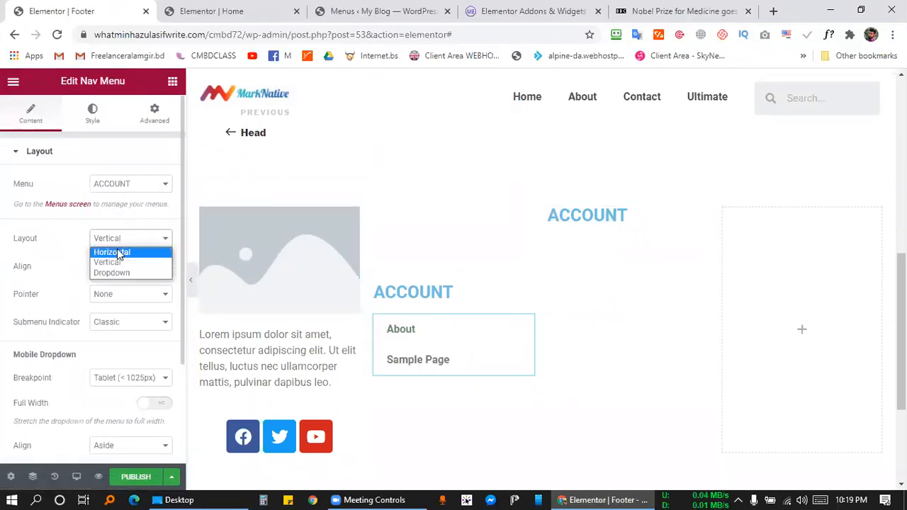
{"action": "left_click", "coordinate": [117, 248]}
{"action": "left_click", "coordinate": [137, 241]}
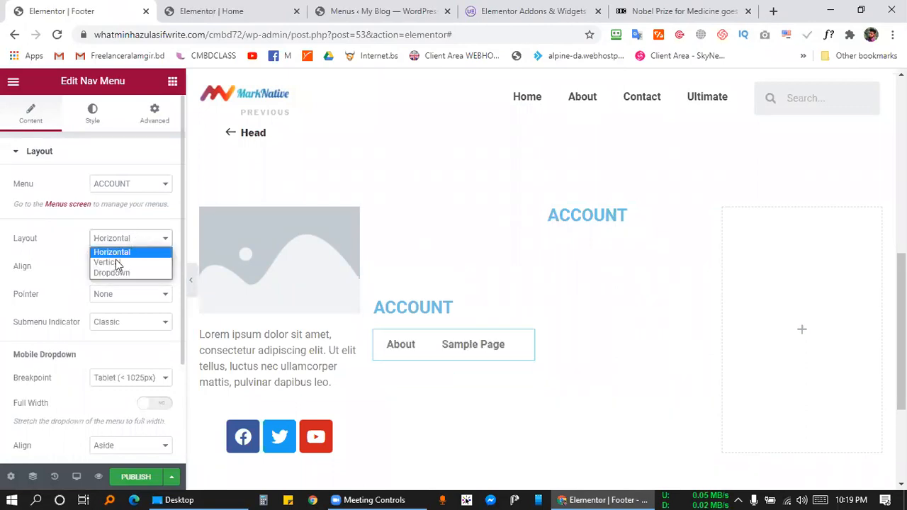
{"action": "left_click", "coordinate": [112, 261]}
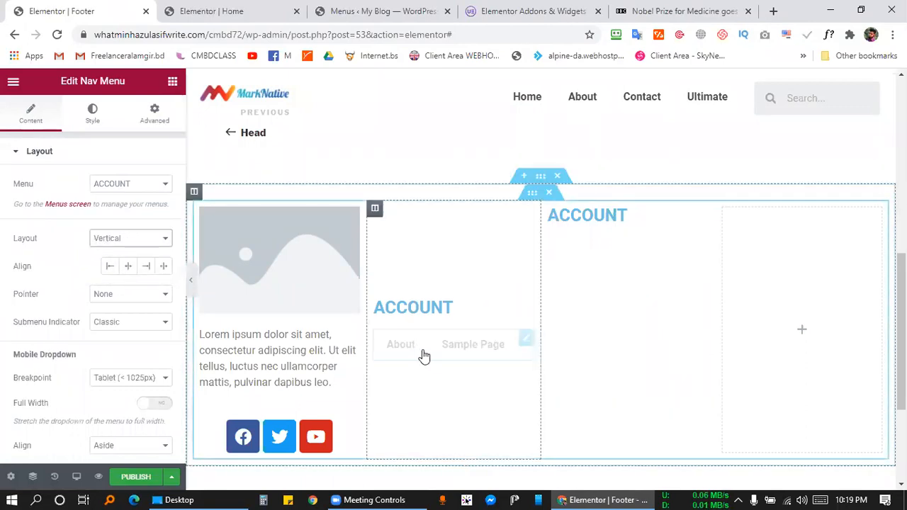
{"action": "scroll", "coordinate": [464, 273], "scroll_direction": "down", "scroll_amount": 3}
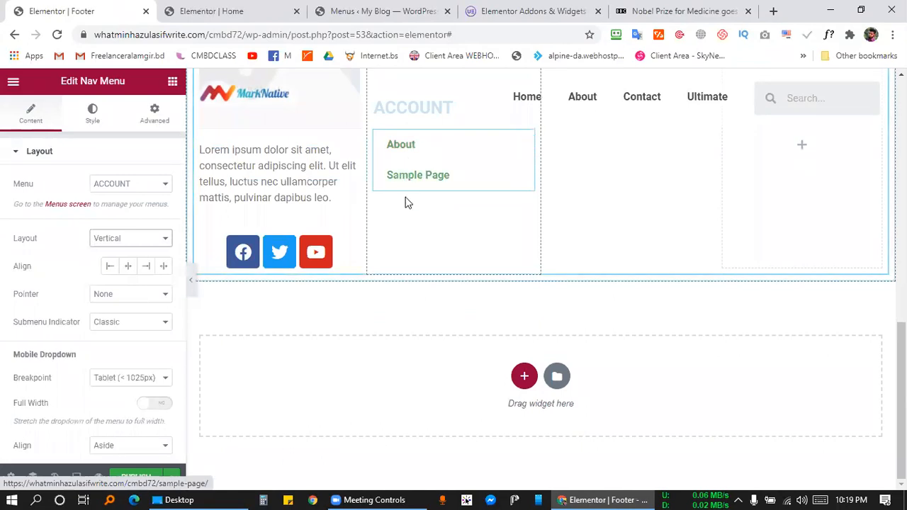
Switch to the Ultimate Addons website and open the Privacy Policy link from its footer in a new tab
{"action": "left_click", "coordinate": [511, 8]}
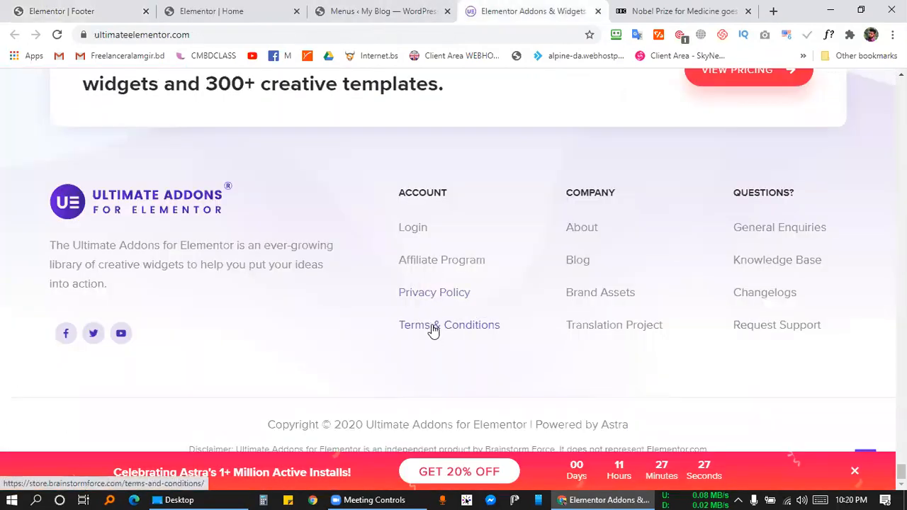
{"action": "right_click", "coordinate": [441, 295]}
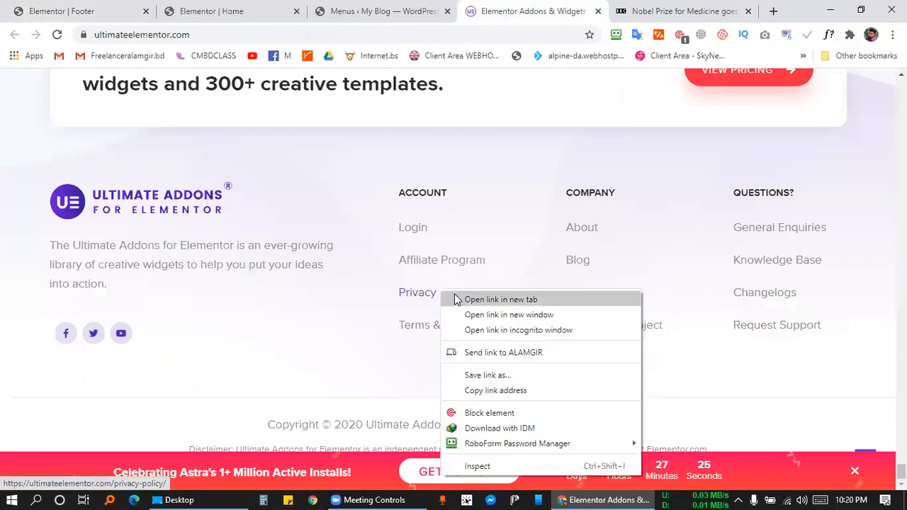
{"action": "left_click", "coordinate": [456, 300]}
{"action": "left_click", "coordinate": [571, 8]}
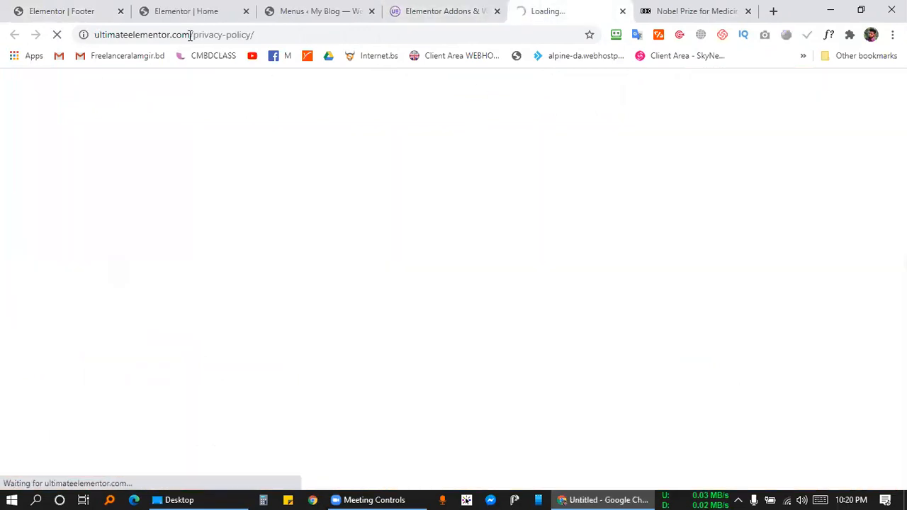
{"action": "left_click_drag", "start_coordinate": [192, 35], "coordinate": [258, 36]}
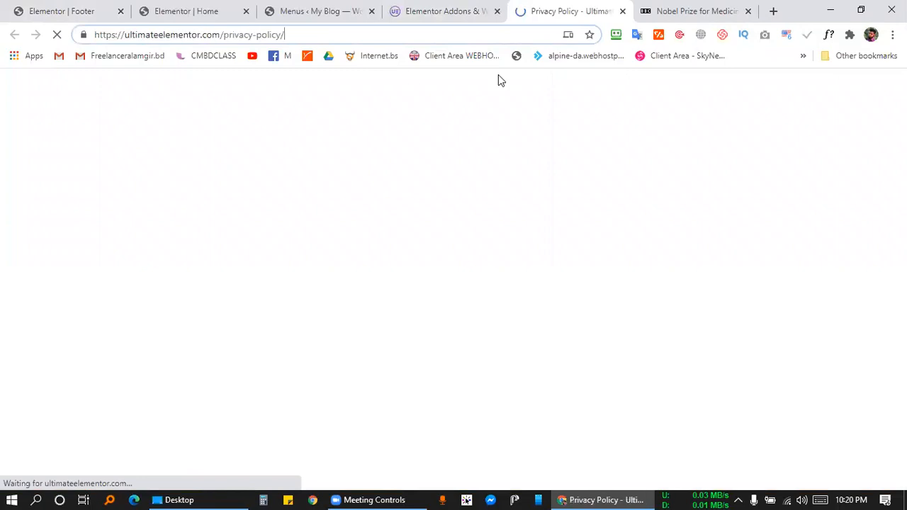
{"action": "left_click", "coordinate": [592, 183]}
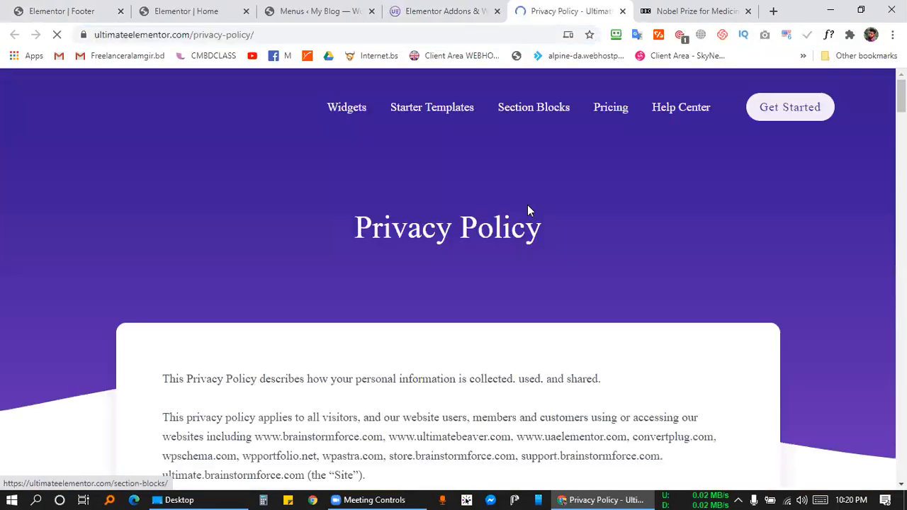
Look through the whole Privacy Policy page down to its footer link columns and close its tab
{"action": "scroll", "coordinate": [524, 295], "scroll_direction": "down", "scroll_amount": 5}
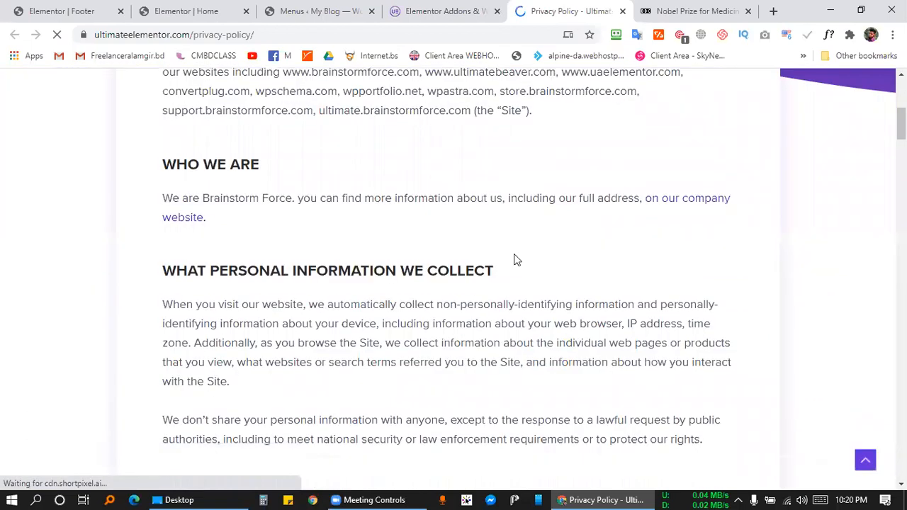
{"action": "scroll", "coordinate": [515, 234], "scroll_direction": "down", "scroll_amount": 15}
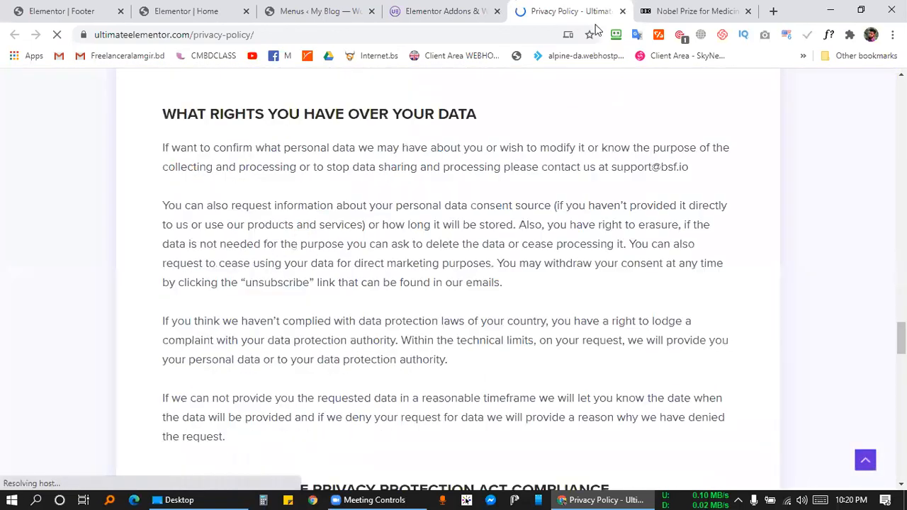
{"action": "scroll", "coordinate": [517, 166], "scroll_direction": "down", "scroll_amount": 10}
{"action": "scroll", "coordinate": [516, 168], "scroll_direction": "up", "scroll_amount": 8}
{"action": "scroll", "coordinate": [516, 213], "scroll_direction": "up", "scroll_amount": 20}
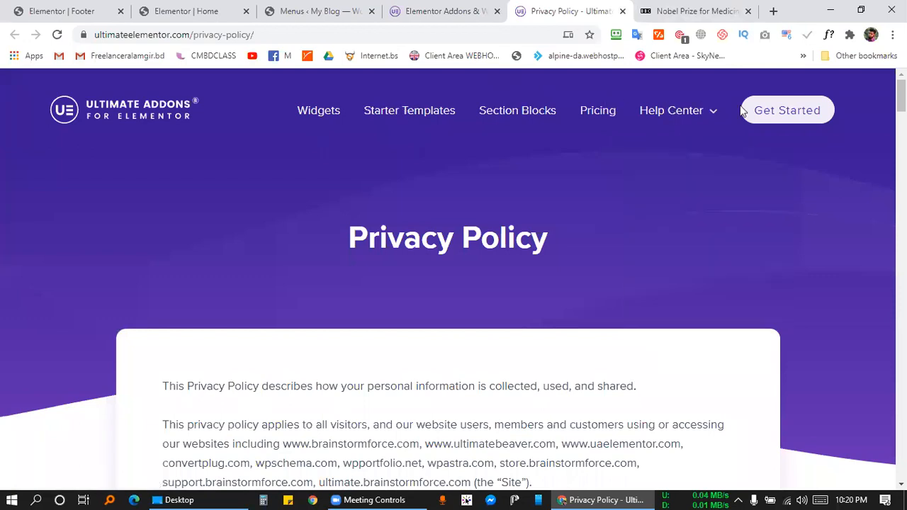
{"action": "scroll", "coordinate": [468, 291], "scroll_direction": "down", "scroll_amount": 7}
{"action": "scroll", "coordinate": [467, 248], "scroll_direction": "down", "scroll_amount": 20}
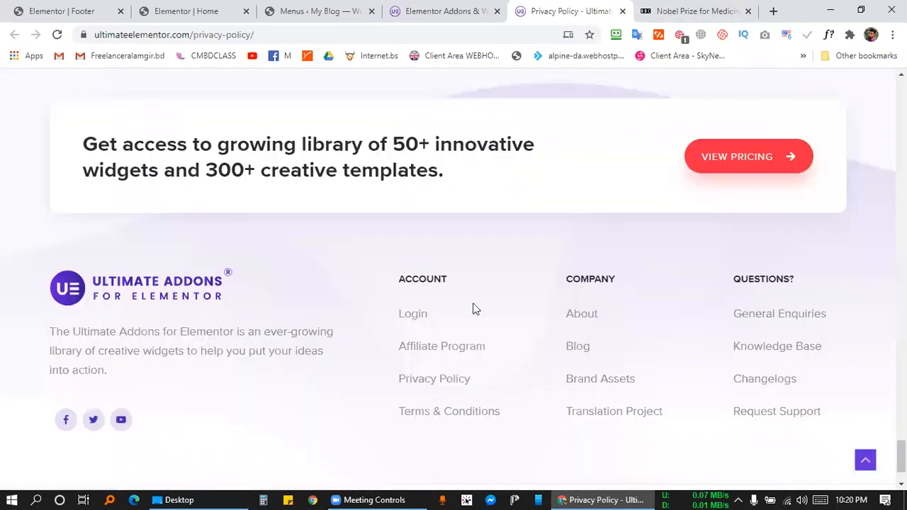
{"action": "scroll", "coordinate": [429, 297], "scroll_direction": "down", "scroll_amount": 2}
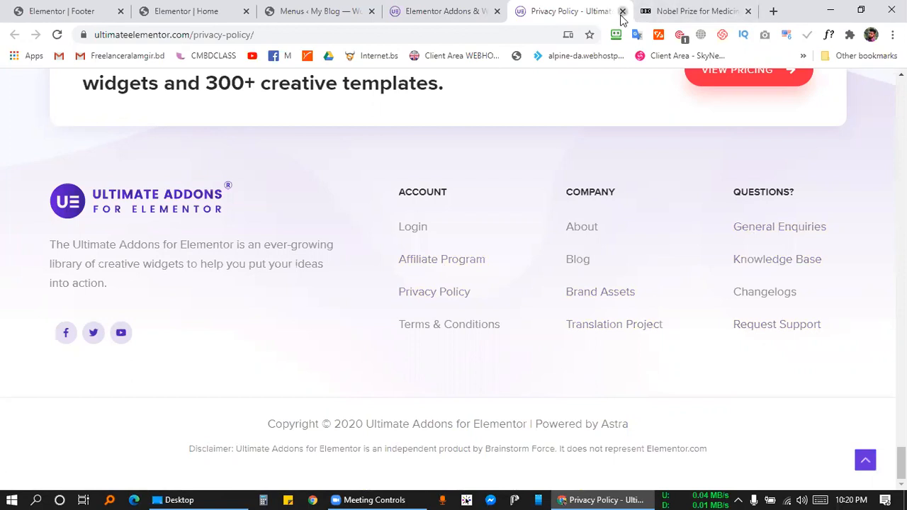
{"action": "key", "text": "ctrl+w"}
Glance at the Menus screen and the Home page editor, and return to the footer template's columns
{"action": "left_click", "coordinate": [334, 7]}
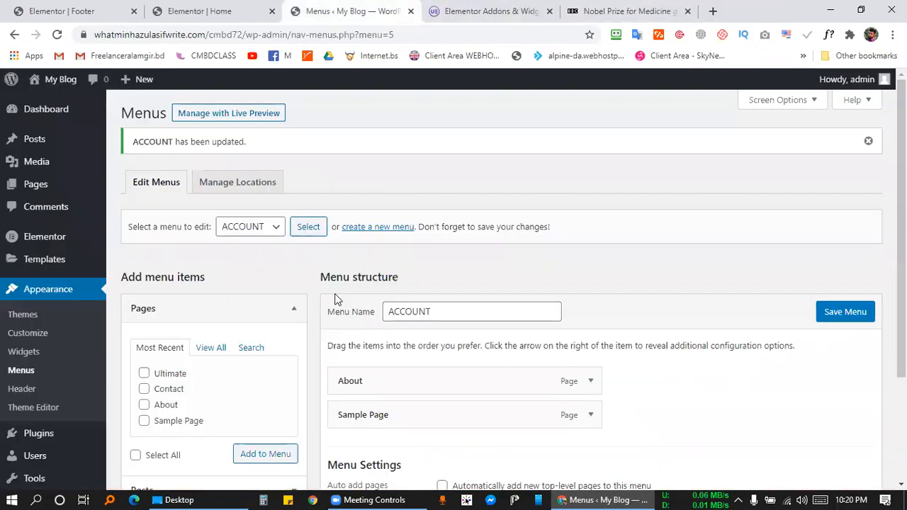
{"action": "left_click", "coordinate": [202, 6]}
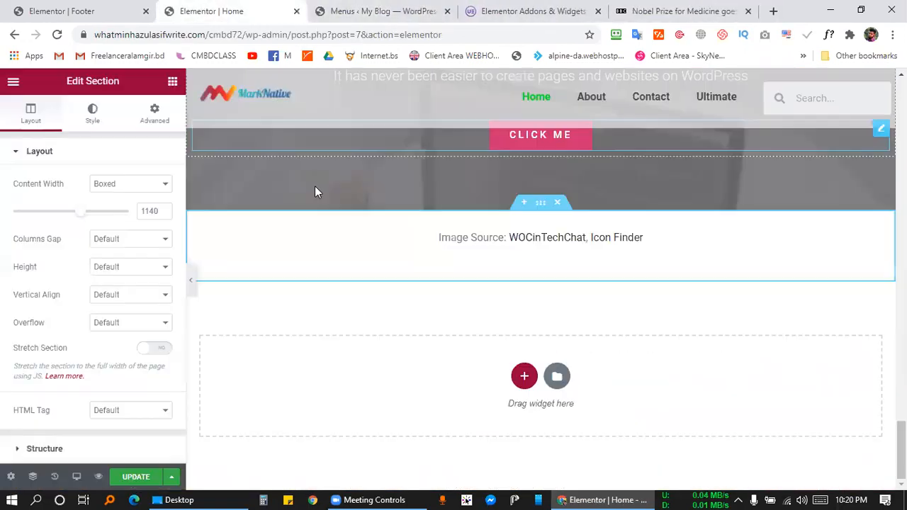
{"action": "left_click", "coordinate": [108, 7]}
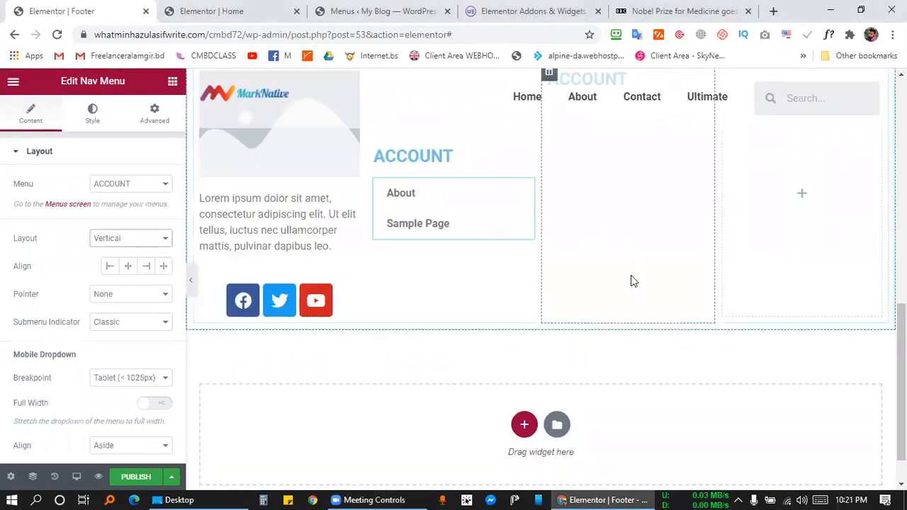
{"action": "scroll", "coordinate": [620, 288], "scroll_direction": "up", "scroll_amount": 1}
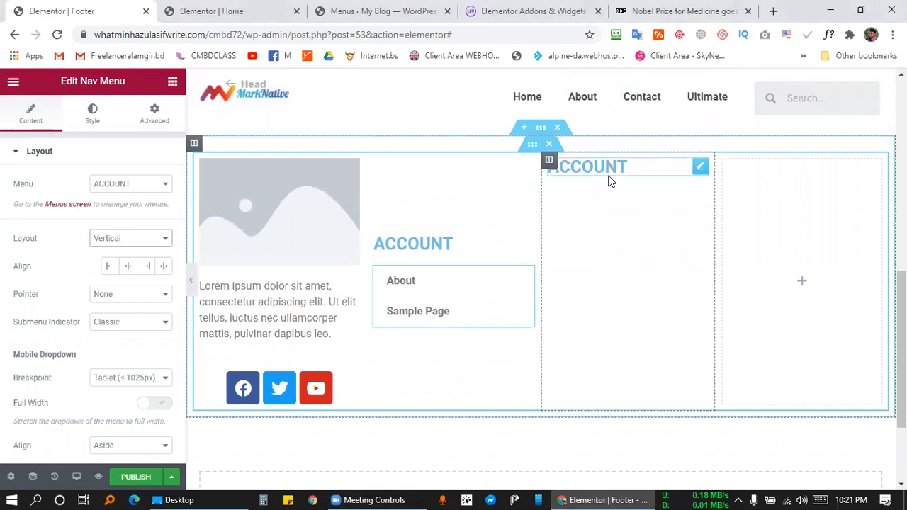
Copy the COMPANY column title from the Ultimate Addons website's footer
{"action": "key", "text": "ctrl+4"}
{"action": "double_click", "coordinate": [585, 192]}
{"action": "right_click", "coordinate": [582, 189]}
{"action": "left_click", "coordinate": [594, 202]}
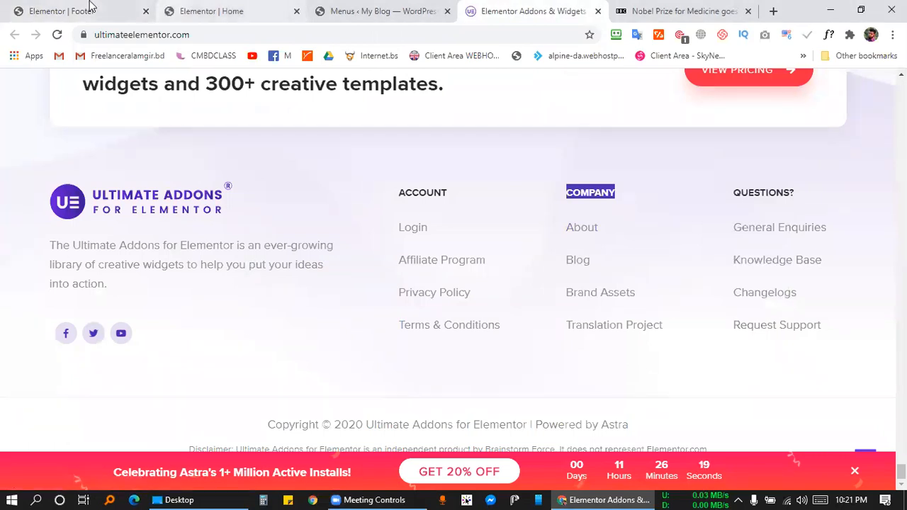
Return to the footer template and try to paste COMPANY over the ACCOUNT heading in the third column
{"action": "key", "text": "ctrl+1"}
{"action": "left_click", "coordinate": [582, 174]}
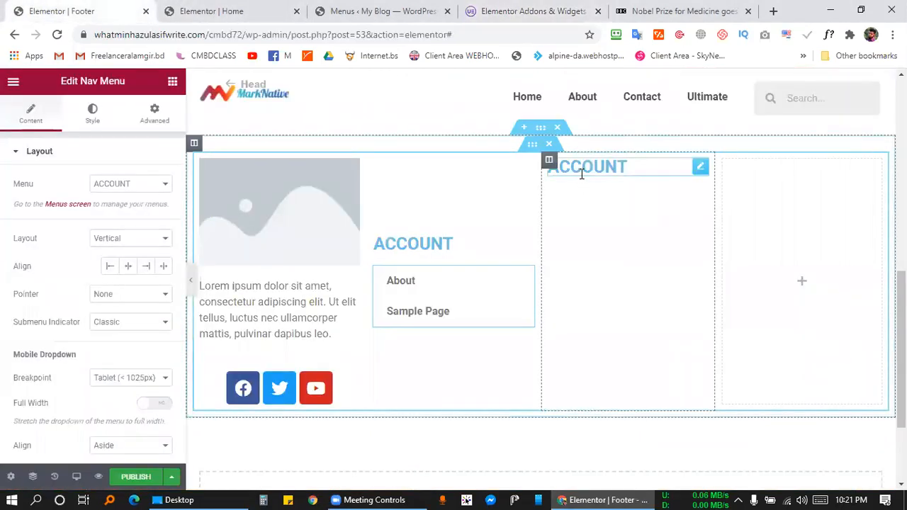
{"action": "double_click", "coordinate": [581, 168]}
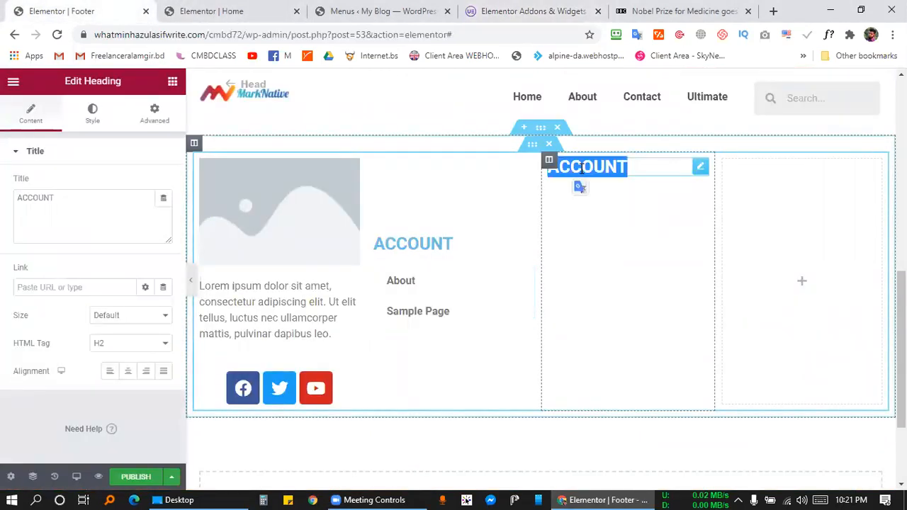
{"action": "right_click", "coordinate": [579, 175]}
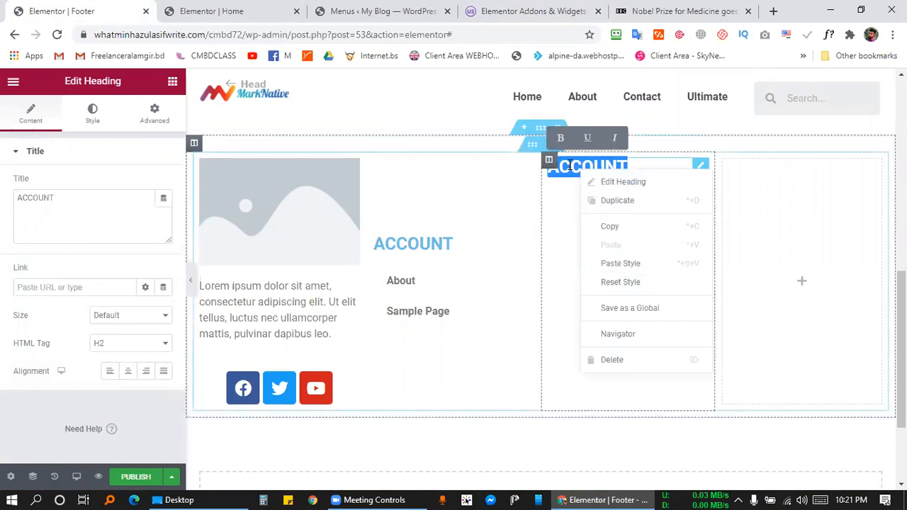
{"action": "left_click", "coordinate": [610, 181]}
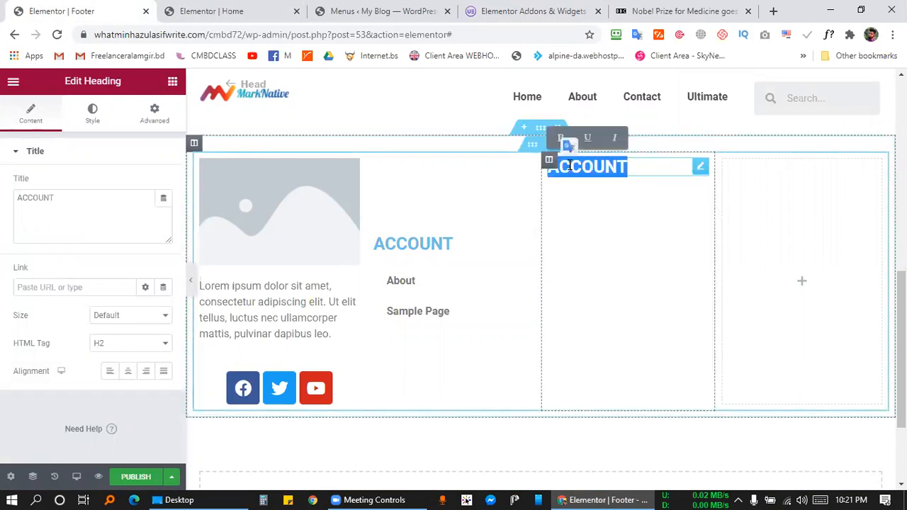
{"action": "key", "text": "ctrl+v"}
{"action": "key", "text": "ctrl+z"}
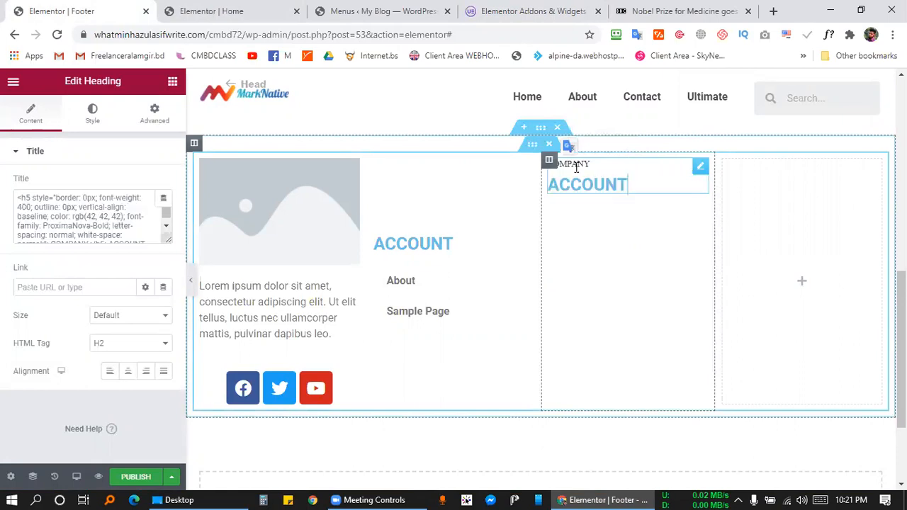
Clear all text from the third column's heading and paste COMPANY into it
{"action": "key", "text": "ctrl+a"}
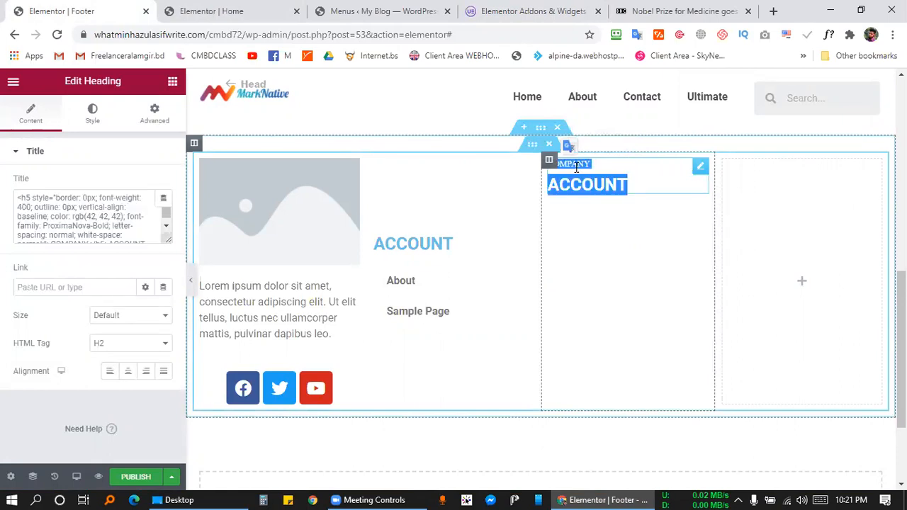
{"action": "key", "text": "BackSpace"}
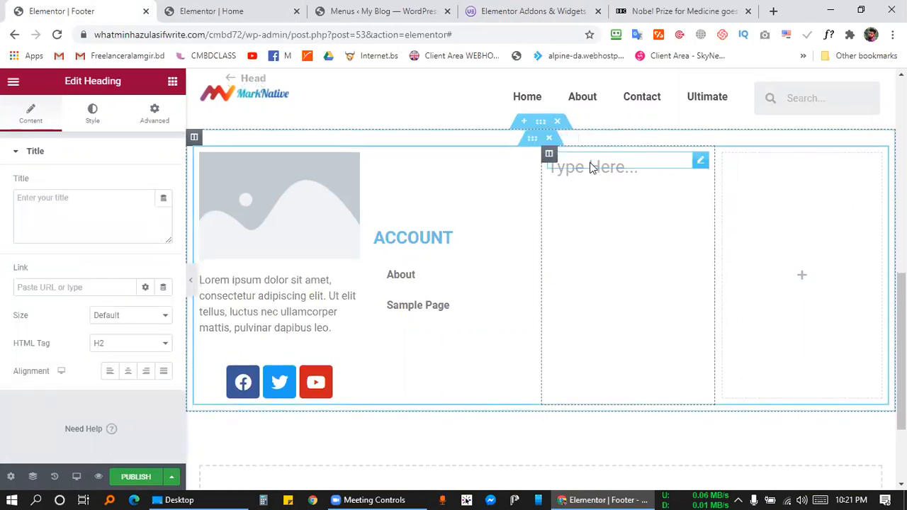
{"action": "key", "text": "ctrl+v"}
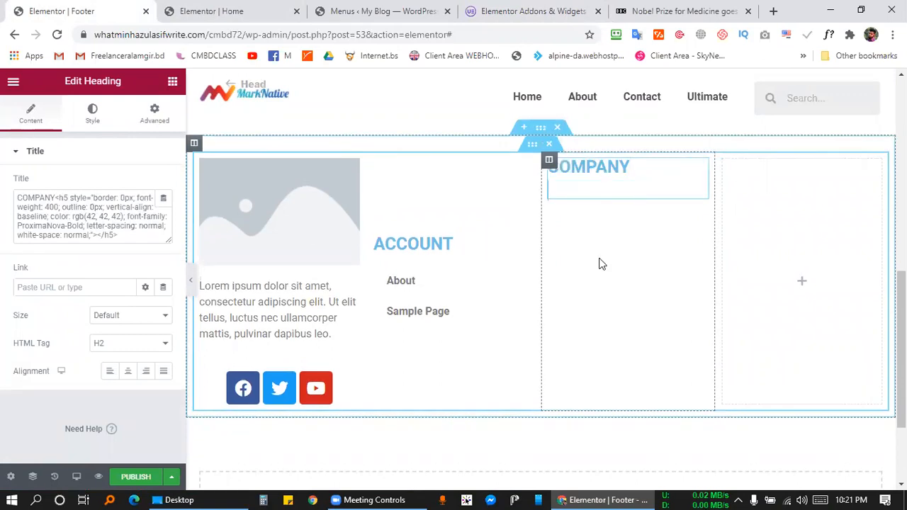
Delete the pasted h5 markup from the third column heading's title so that only COMPANY is left
{"action": "left_click", "coordinate": [121, 235]}
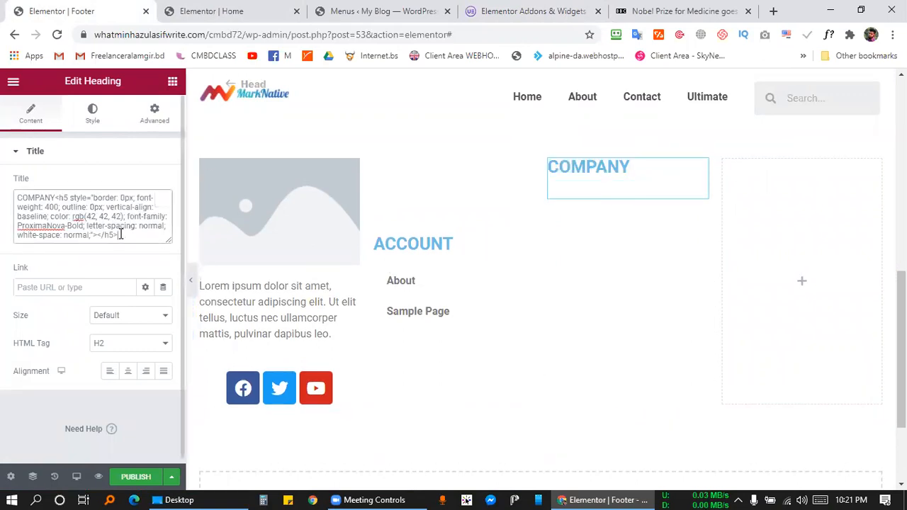
{"action": "key", "text": "ctrl+a"}
{"action": "left_click", "coordinate": [61, 202]}
{"action": "left_click_drag", "start_coordinate": [56, 198], "coordinate": [151, 255]}
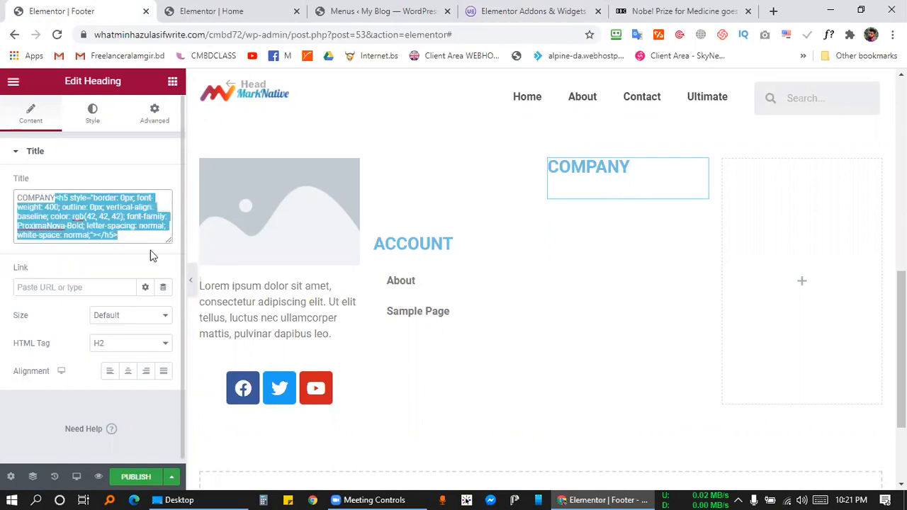
{"action": "key", "text": "BackSpace"}
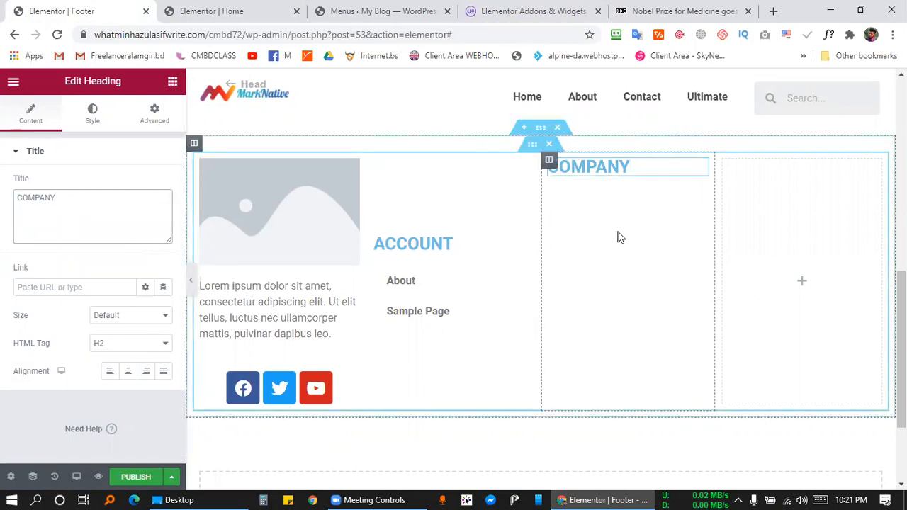
Add a Nav Menu widget below the COMPANY heading in the footer's third column
{"action": "left_click", "coordinate": [173, 80]}
{"action": "scroll", "coordinate": [97, 281], "scroll_direction": "down", "scroll_amount": 10}
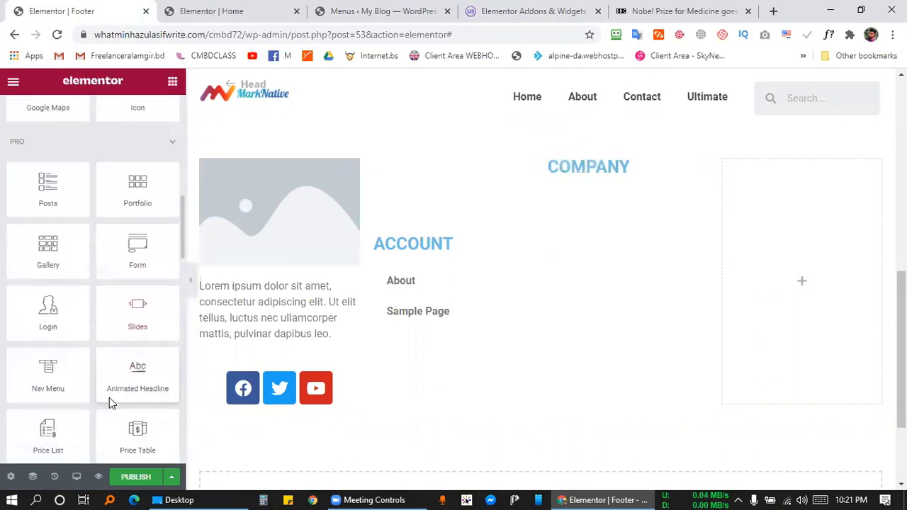
{"action": "scroll", "coordinate": [85, 319], "scroll_direction": "up", "scroll_amount": 10}
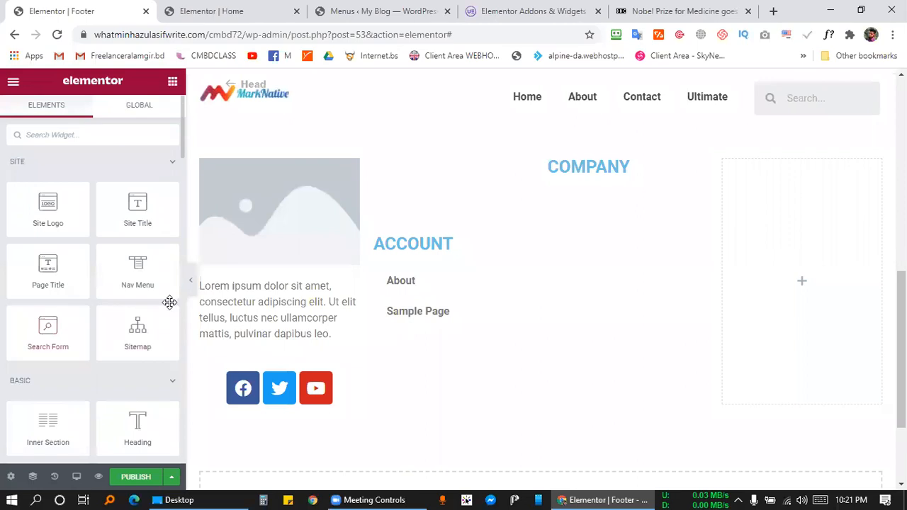
{"action": "left_click_drag", "start_coordinate": [226, 227], "coordinate": [602, 179]}
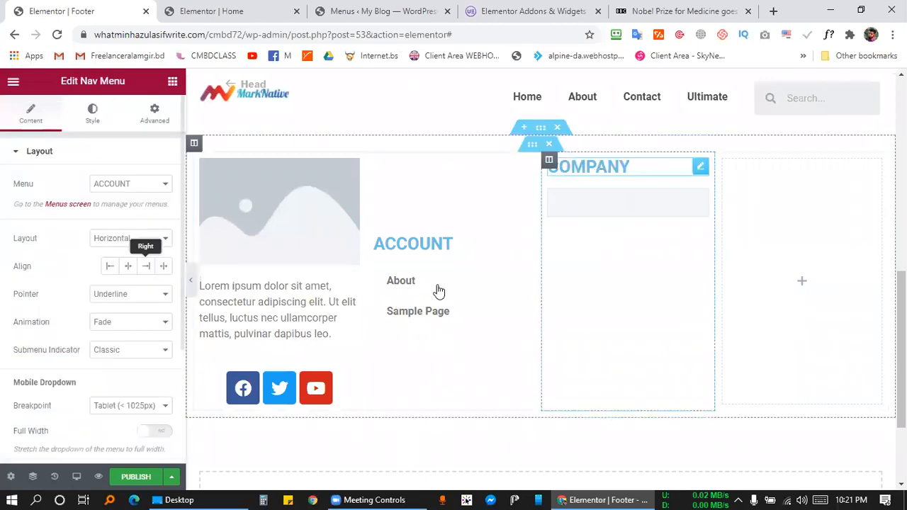
Set the COMPANY column's nav menu to Main Menu with a Vertical layout
{"action": "left_click", "coordinate": [116, 188]}
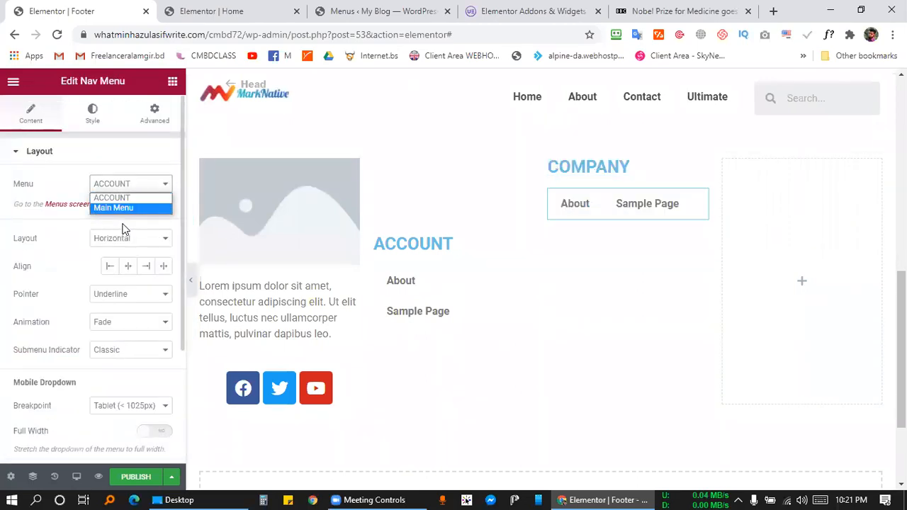
{"action": "left_click", "coordinate": [117, 206]}
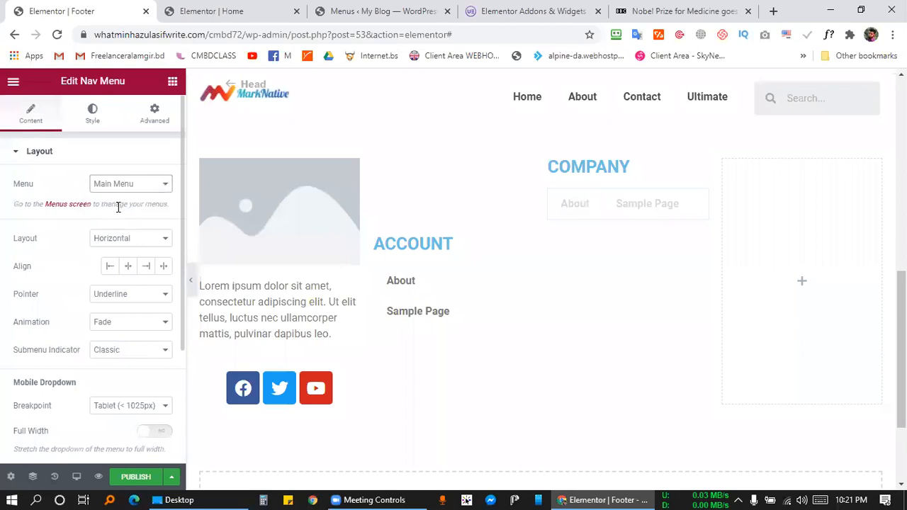
{"action": "left_click", "coordinate": [118, 243]}
{"action": "left_click", "coordinate": [118, 264]}
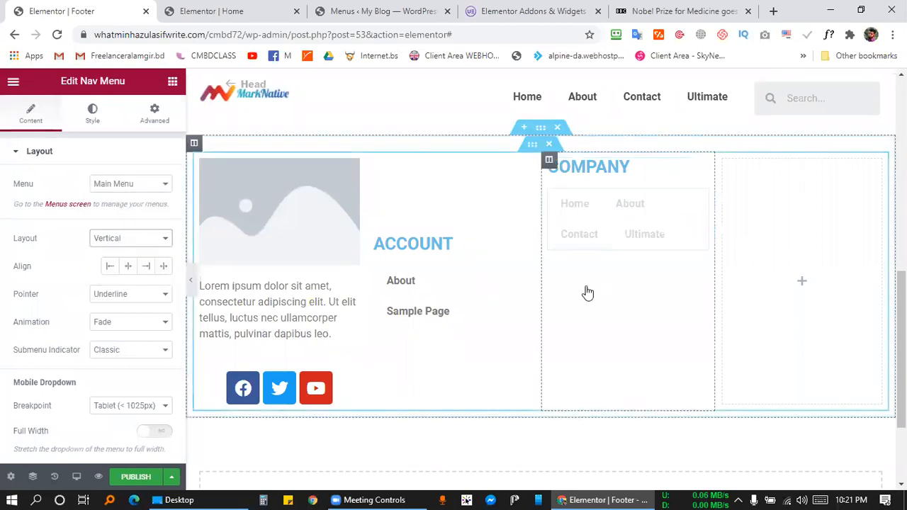
Set the vertical alignment of the COMPANY column to Middle
{"action": "left_click", "coordinate": [549, 160]}
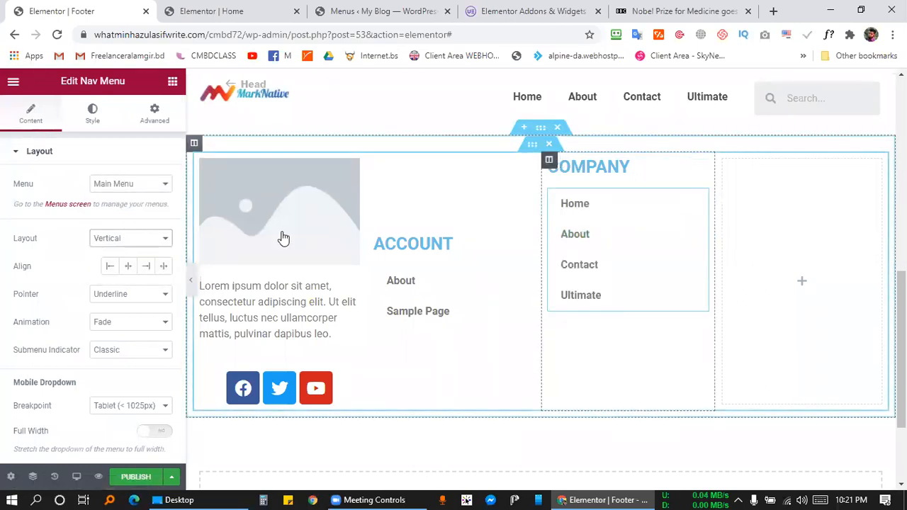
{"action": "left_click", "coordinate": [118, 210]}
{"action": "left_click", "coordinate": [108, 246]}
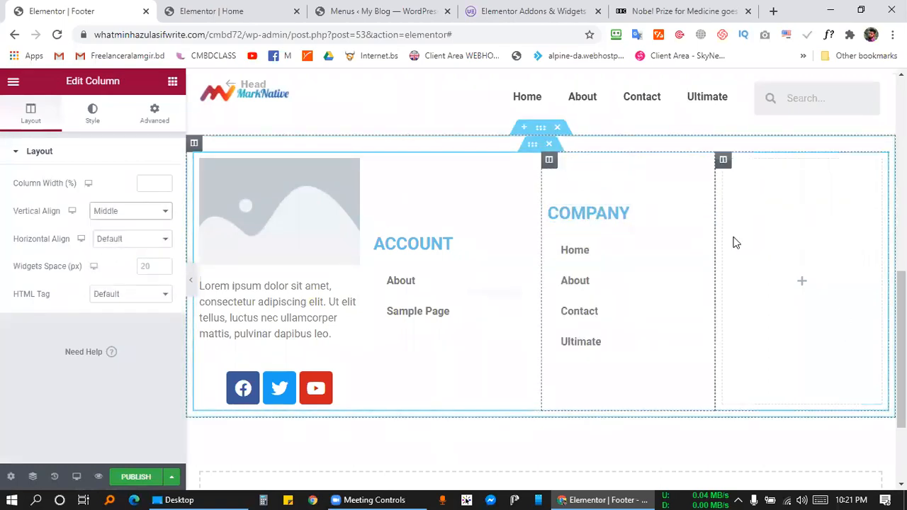
Check the Ultimate Addons footer, then give the four-column footer section a Solid border with bottom width 1 and the other sides 0
{"action": "key", "text": "ctrl+4"}
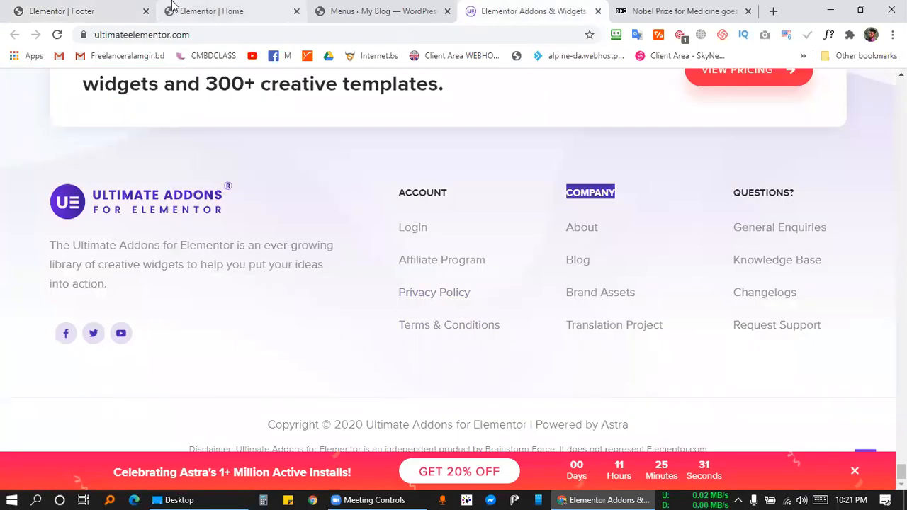
{"action": "left_click", "coordinate": [78, 11]}
{"action": "scroll", "coordinate": [440, 224], "scroll_direction": "down", "scroll_amount": 2}
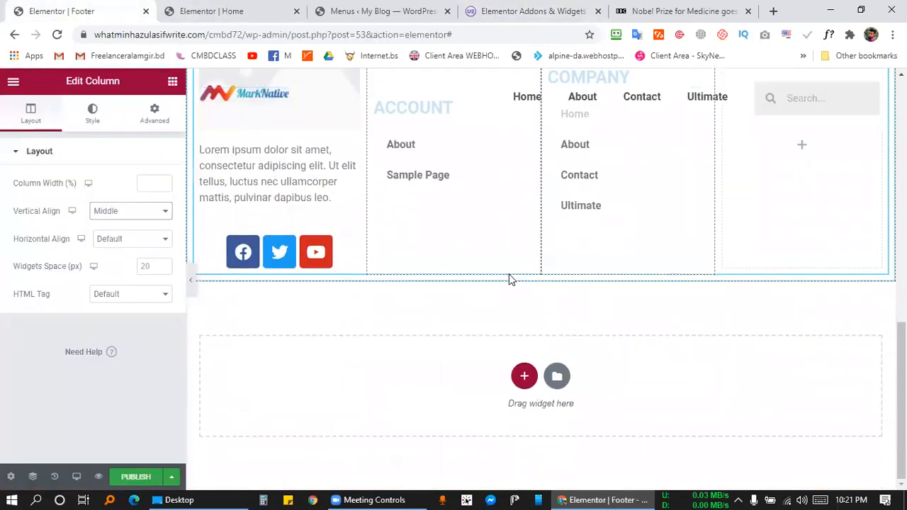
{"action": "scroll", "coordinate": [606, 139], "scroll_direction": "up", "scroll_amount": 2}
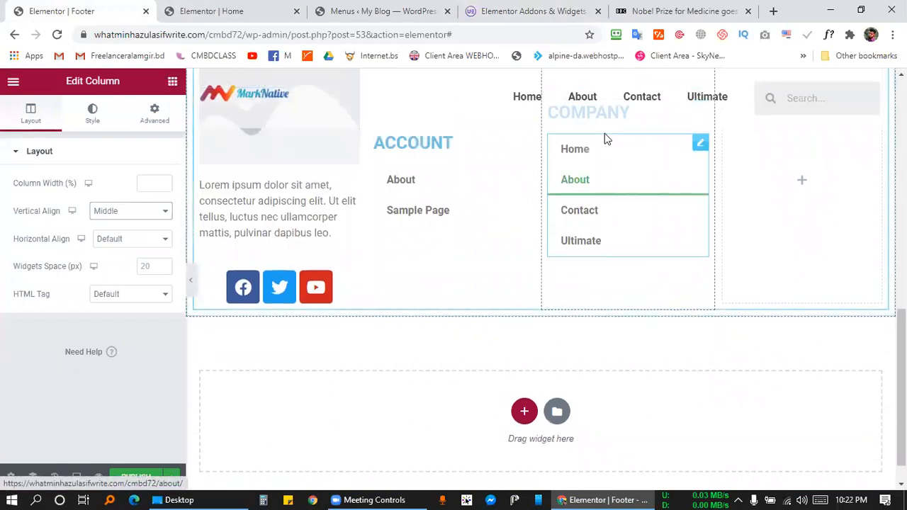
{"action": "left_click", "coordinate": [541, 127]}
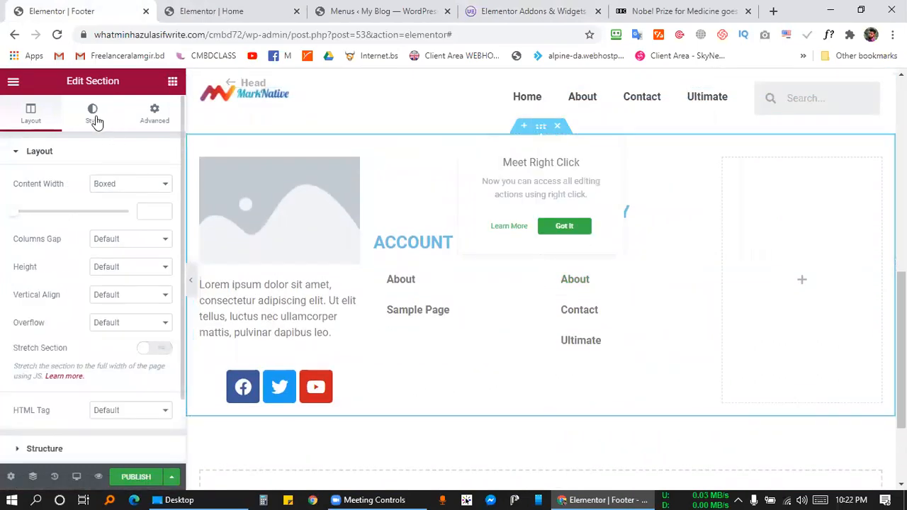
{"action": "left_click", "coordinate": [96, 122]}
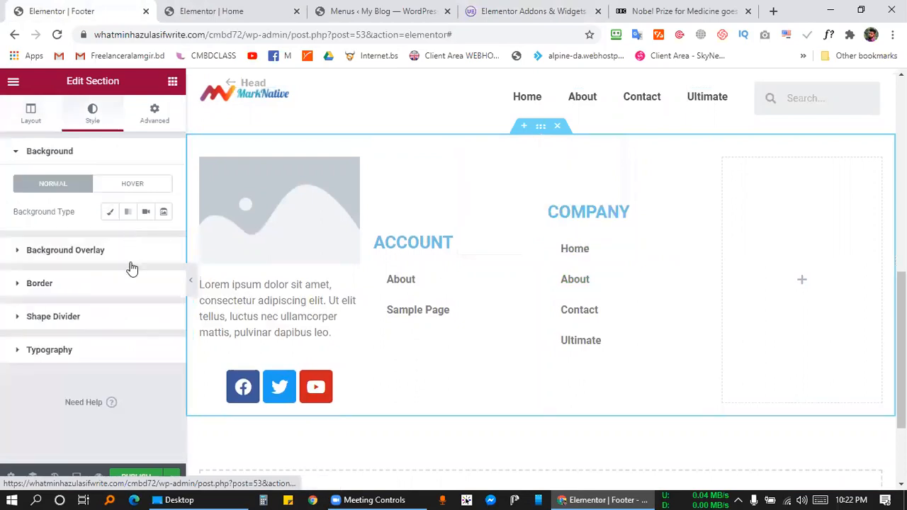
{"action": "left_click", "coordinate": [135, 285]}
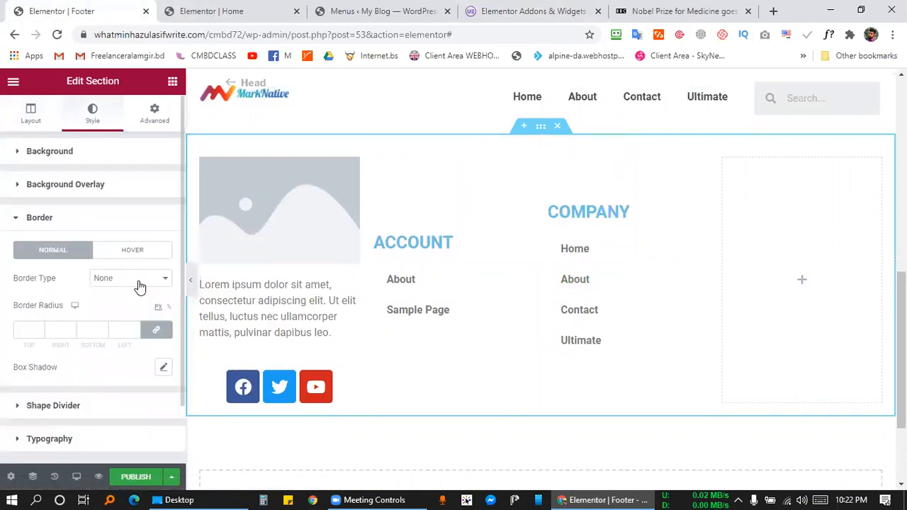
{"action": "left_click", "coordinate": [135, 278]}
{"action": "left_click", "coordinate": [158, 303]}
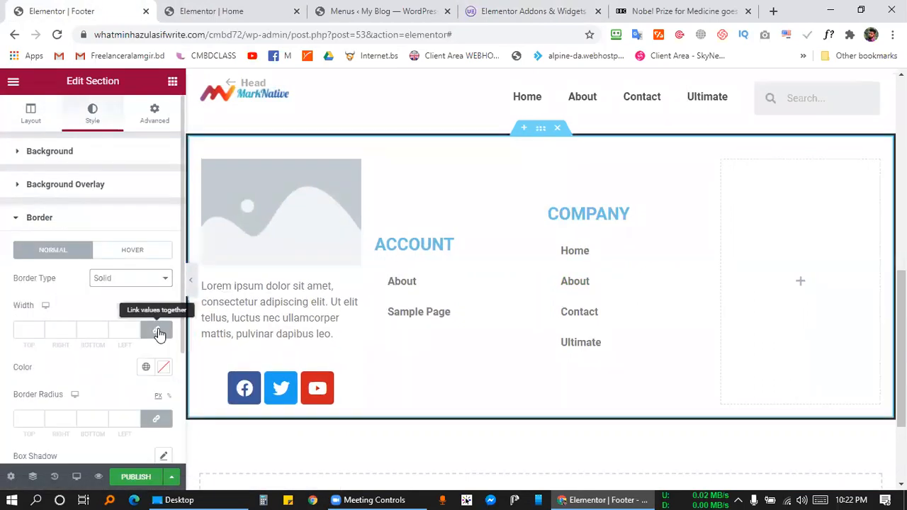
{"action": "left_click", "coordinate": [91, 323]}
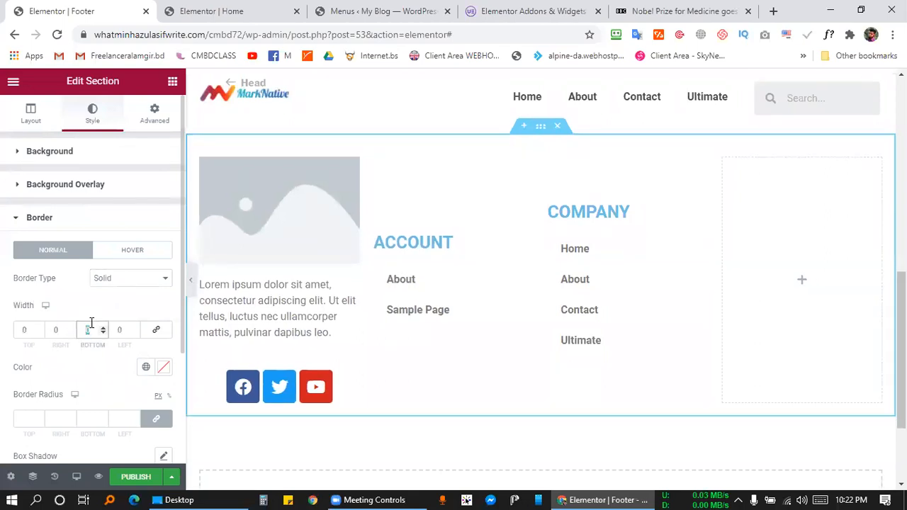
Set the footer section's bottom border color to dark grey
{"action": "left_click", "coordinate": [163, 369]}
{"action": "left_click_drag", "start_coordinate": [100, 259], "coordinate": [93, 247]}
{"action": "left_click", "coordinate": [74, 371]}
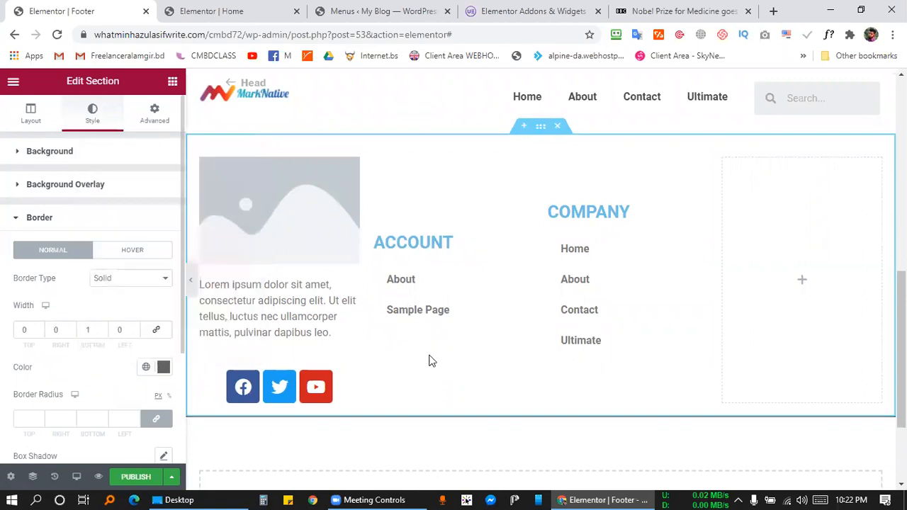
Add a single-column section directly below the four-column footer section
{"action": "scroll", "coordinate": [430, 360], "scroll_direction": "down", "scroll_amount": 2}
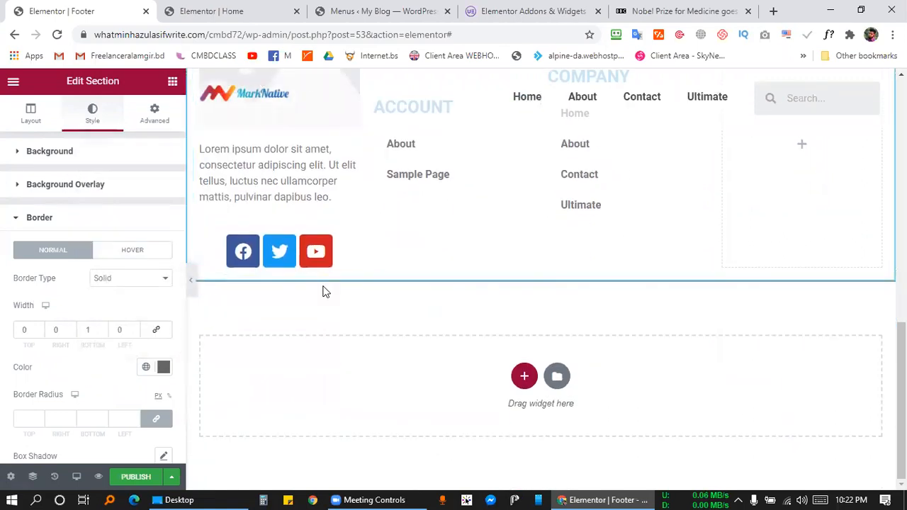
{"action": "left_click", "coordinate": [524, 376]}
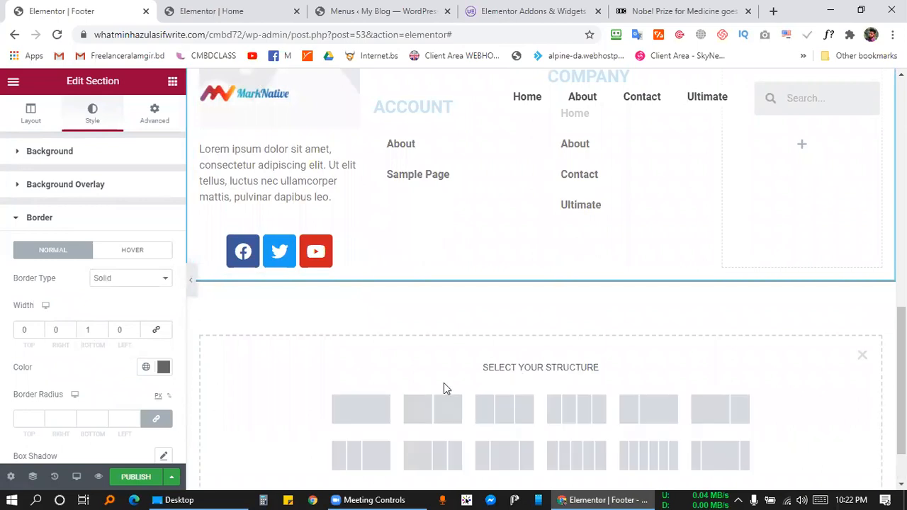
{"action": "left_click", "coordinate": [378, 404]}
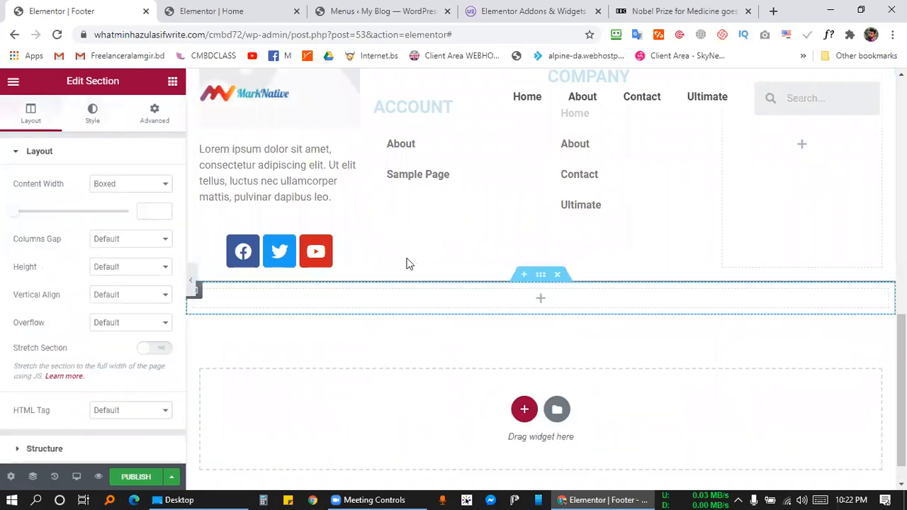
Switch to the Ultimate Addons website and copy the copyright and disclaimer lines at the end of its footer
{"action": "left_click", "coordinate": [268, 9]}
{"action": "left_click", "coordinate": [381, 9]}
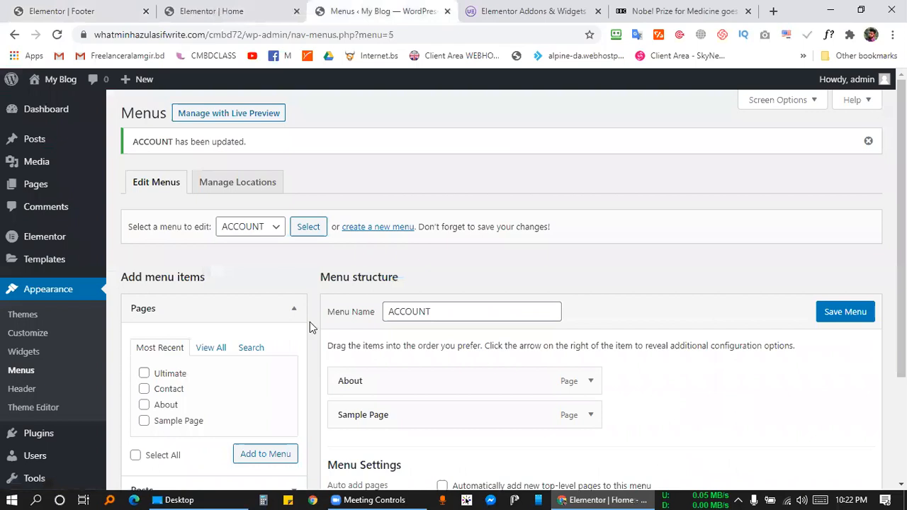
{"action": "key", "text": "ctrl+Tab"}
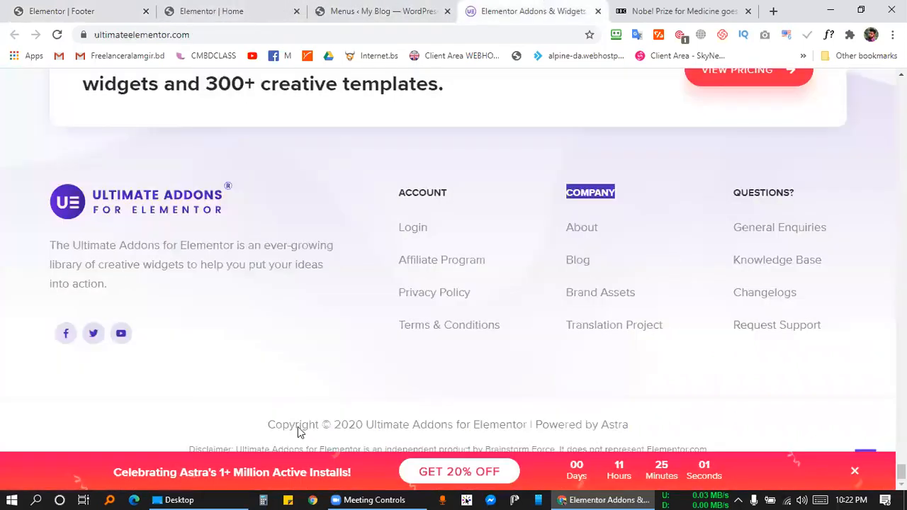
{"action": "left_click_drag", "start_coordinate": [262, 414], "coordinate": [716, 456]}
{"action": "key", "text": "ctrl+c"}
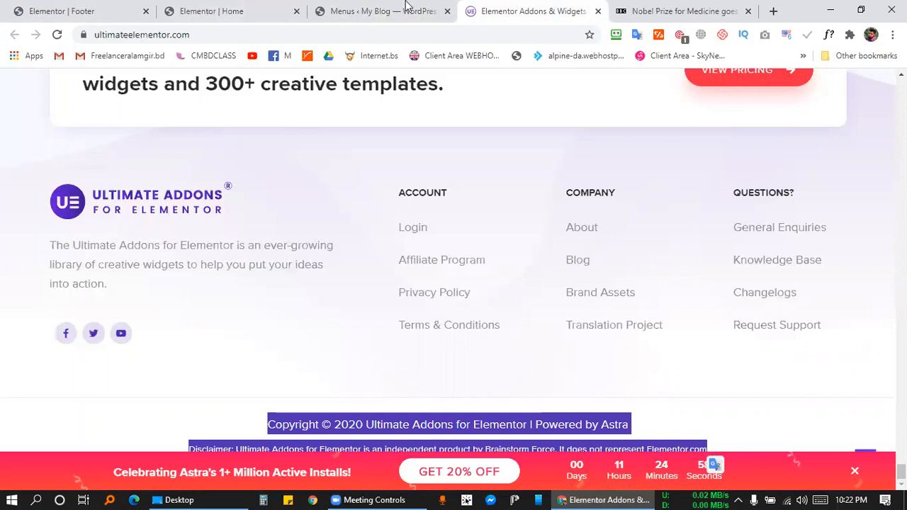
Return to the footer template, add a Text Editor widget to the new section and replace its text with the copied copyright and disclaimer
{"action": "left_click", "coordinate": [111, 9]}
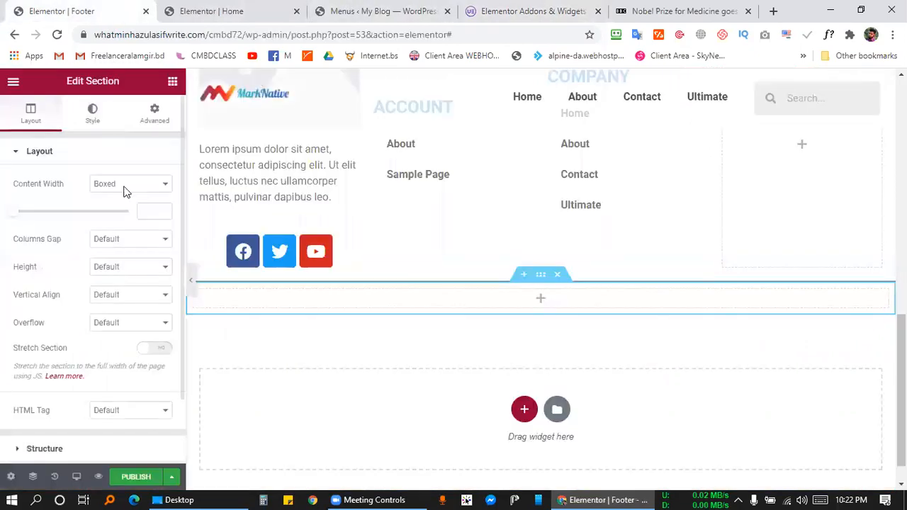
{"action": "left_click", "coordinate": [172, 80]}
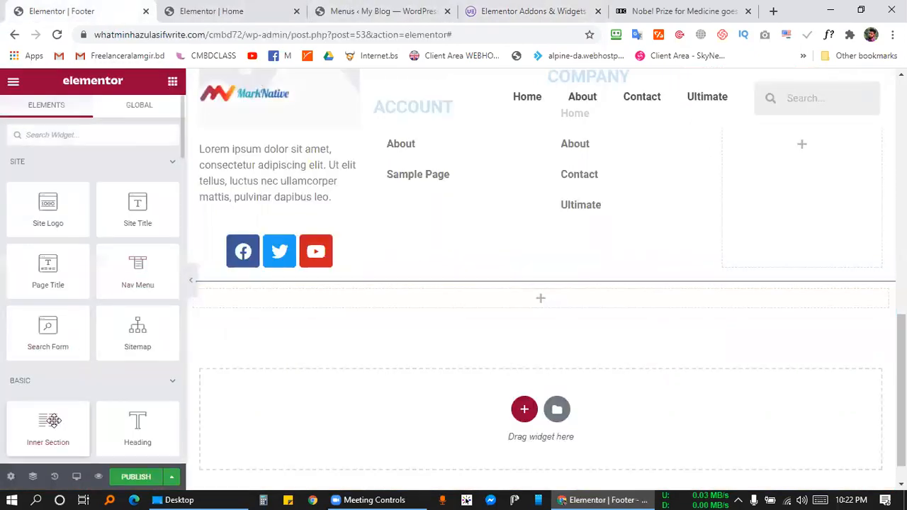
{"action": "scroll", "coordinate": [53, 421], "scroll_direction": "down", "scroll_amount": 3}
{"action": "left_click_drag", "start_coordinate": [426, 273], "coordinate": [435, 308]}
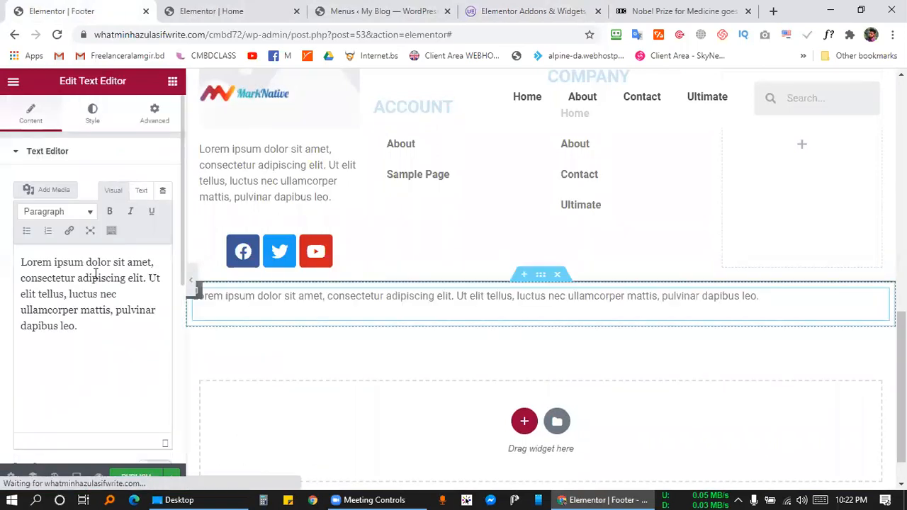
{"action": "key", "text": "ctrl+a"}
{"action": "key", "text": "ctrl+v"}
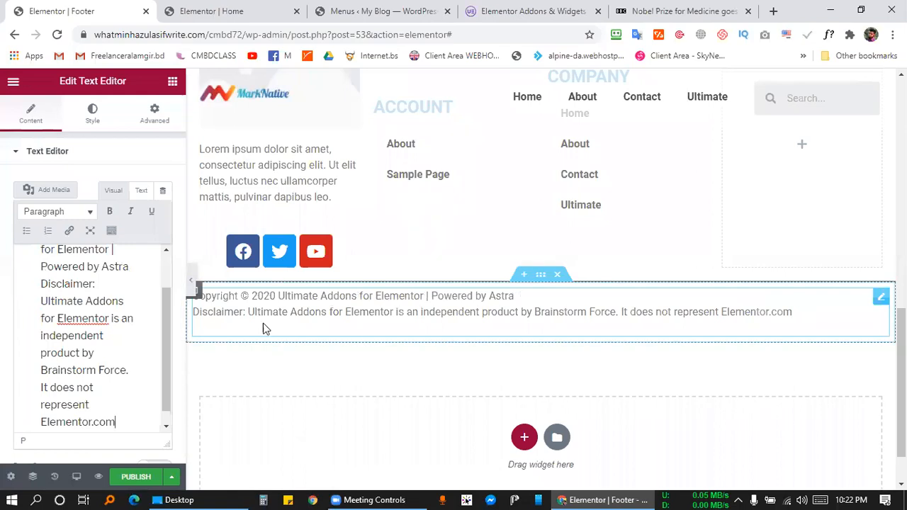
Center the copyright and disclaimer text
{"action": "scroll", "coordinate": [98, 270], "scroll_direction": "down", "scroll_amount": 1}
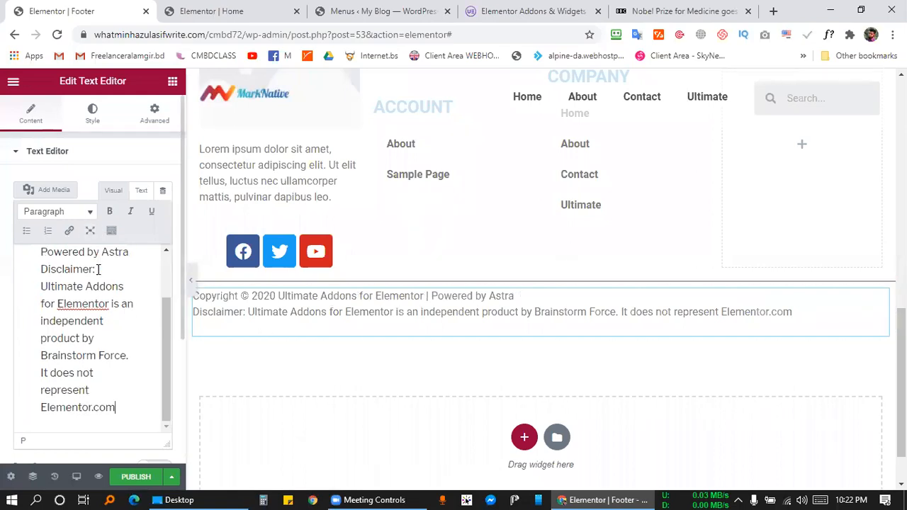
{"action": "scroll", "coordinate": [178, 395], "scroll_direction": "down", "scroll_amount": 3}
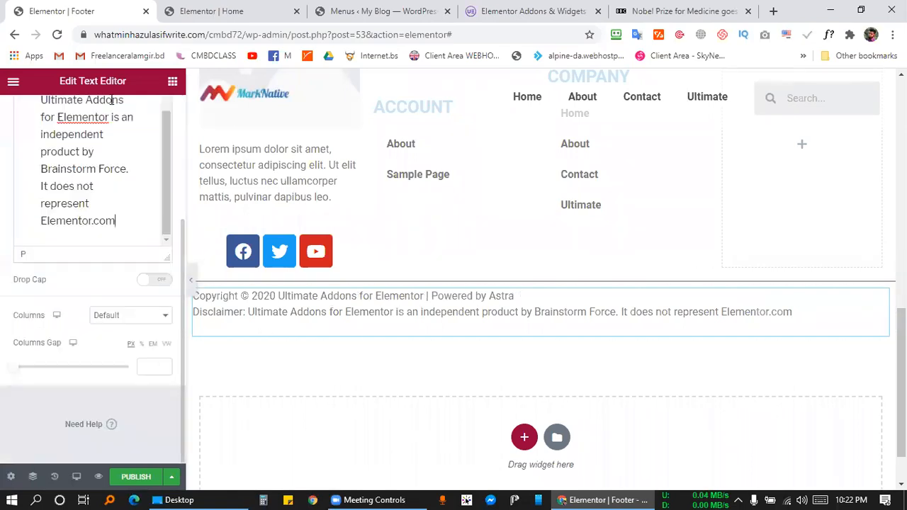
{"action": "scroll", "coordinate": [113, 103], "scroll_direction": "up", "scroll_amount": 1}
{"action": "scroll", "coordinate": [67, 326], "scroll_direction": "up", "scroll_amount": 2}
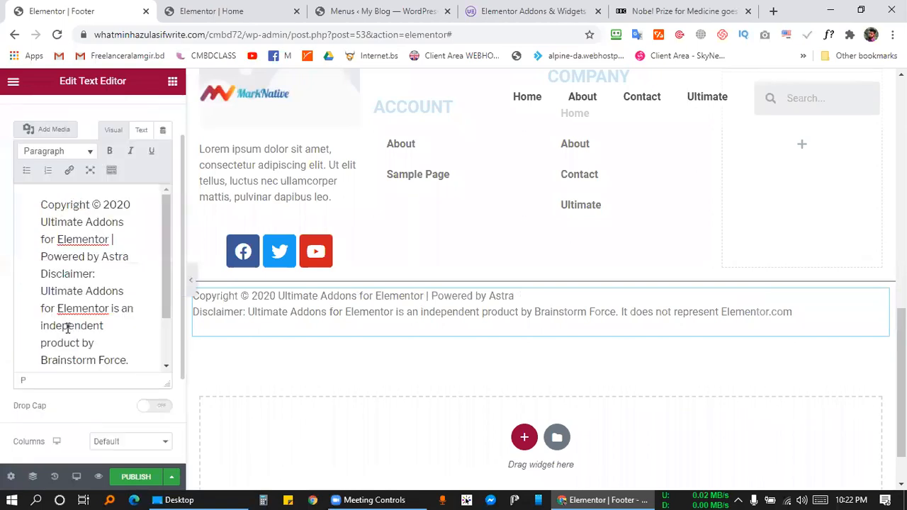
{"action": "scroll", "coordinate": [91, 137], "scroll_direction": "up", "scroll_amount": 1}
{"action": "left_click", "coordinate": [92, 116]}
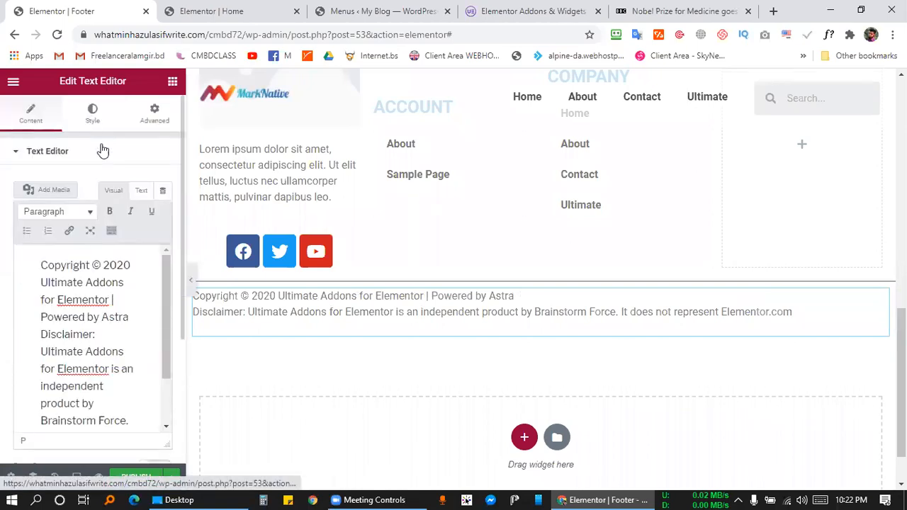
{"action": "left_click", "coordinate": [128, 184]}
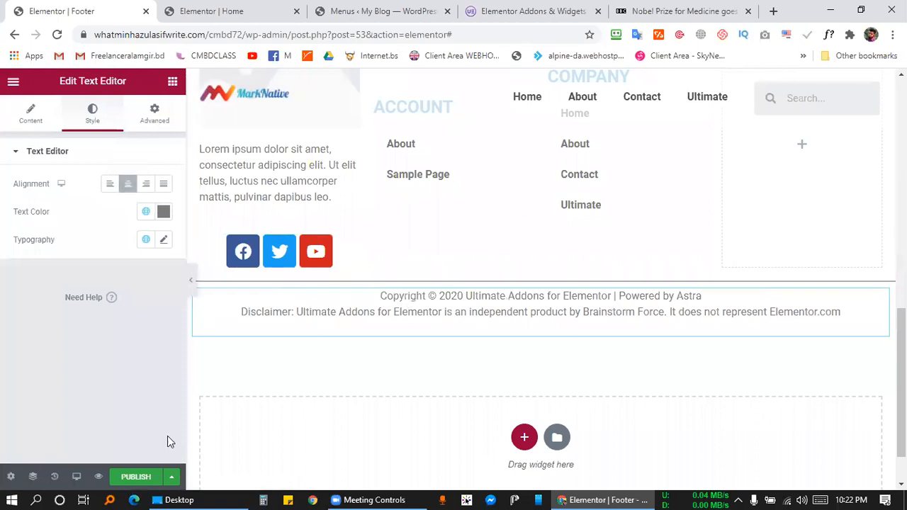
Compare the copyright area with the Ultimate Addons website's footer and return to the footer template
{"action": "left_click", "coordinate": [405, 8]}
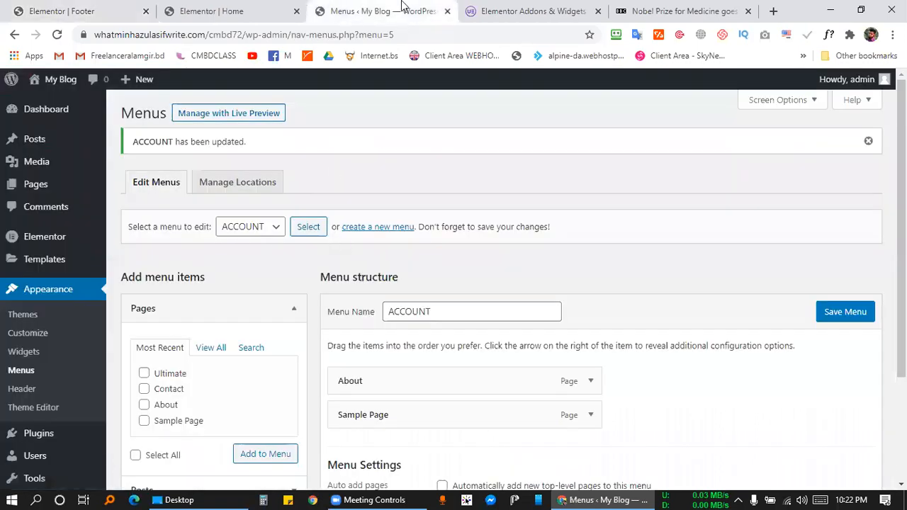
{"action": "key", "text": "ctrl+Tab"}
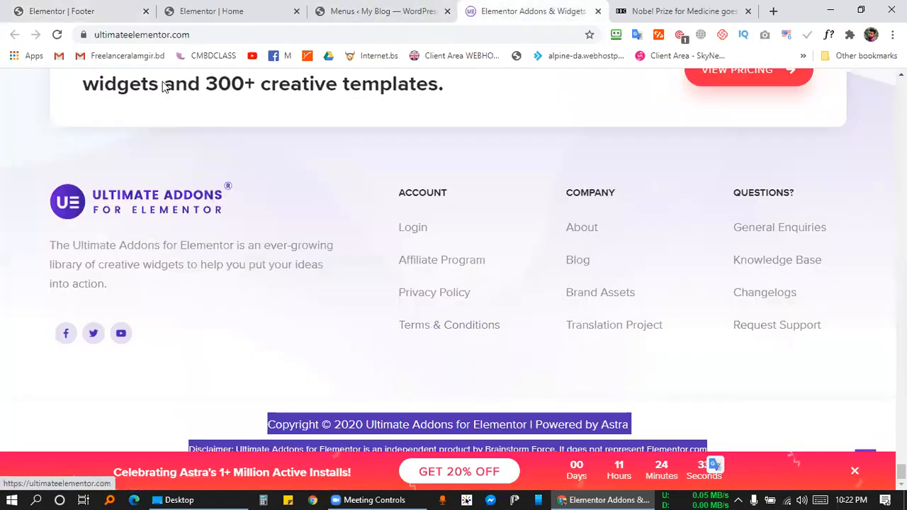
{"action": "left_click", "coordinate": [121, 9]}
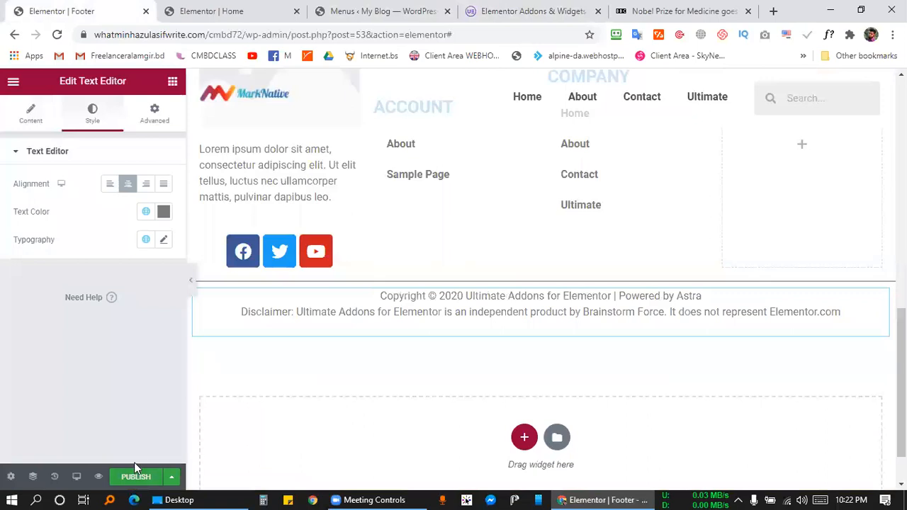
Publish the footer template with the display condition Include, Singular, All Singular
{"action": "key", "text": "ctrl+s"}
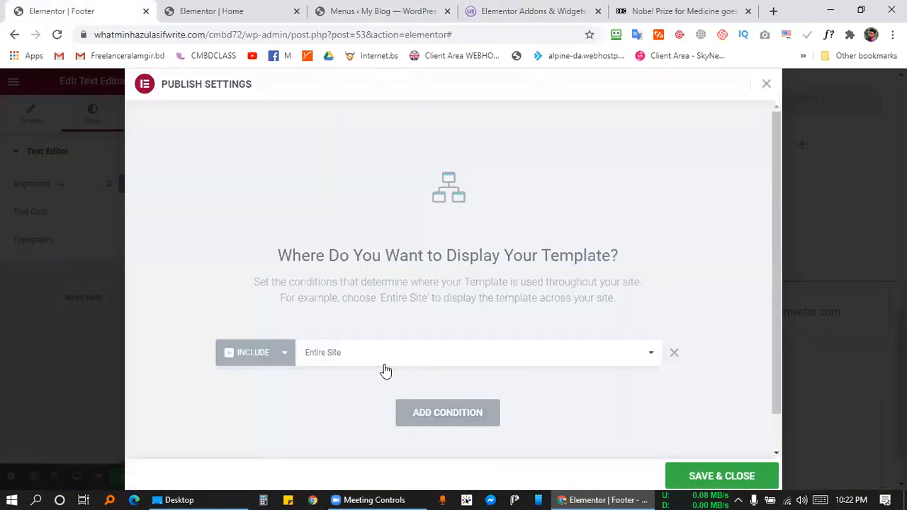
{"action": "left_click", "coordinate": [381, 363]}
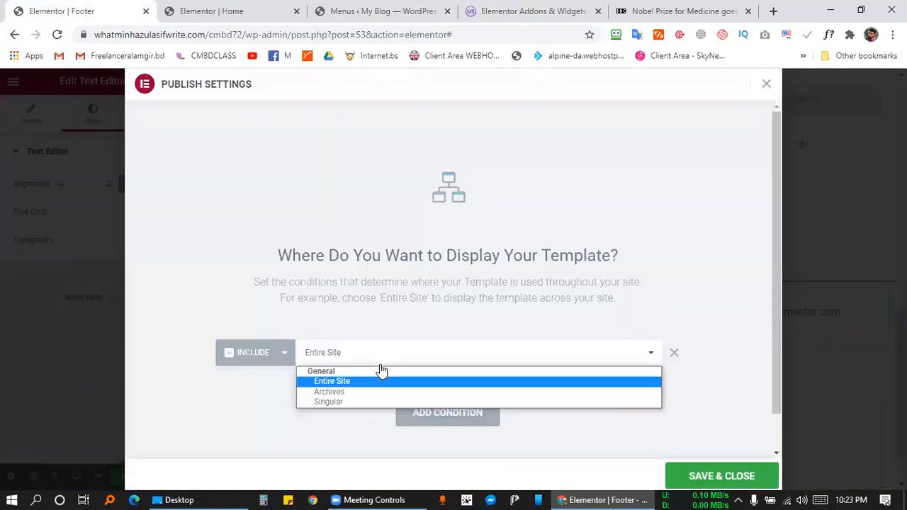
{"action": "left_click", "coordinate": [337, 403]}
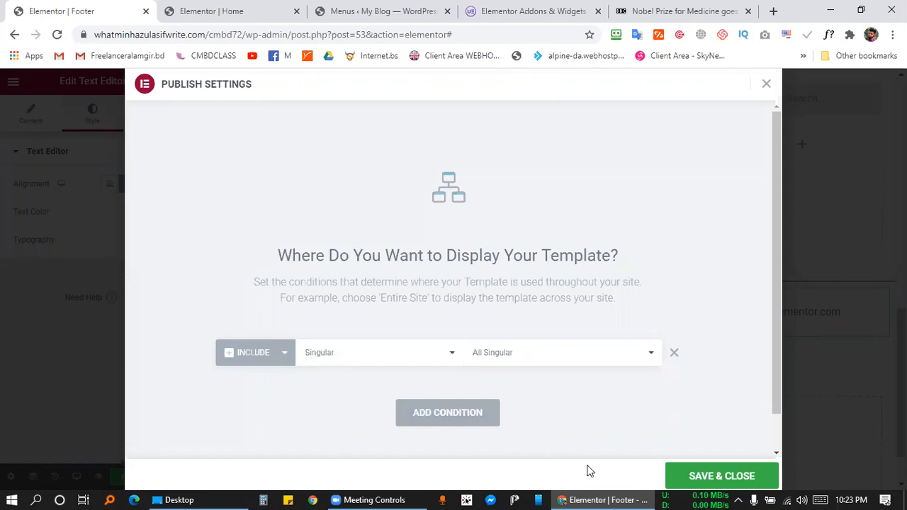
{"action": "left_click", "coordinate": [705, 476]}
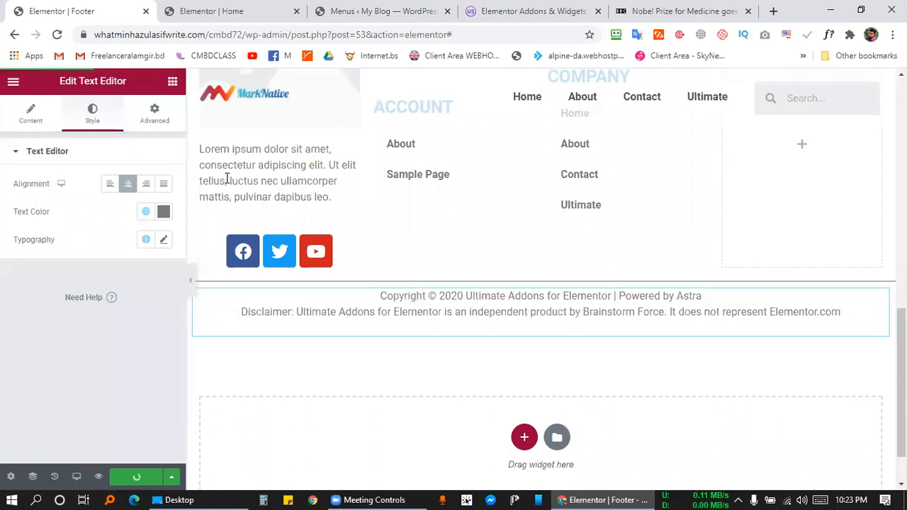
Switch to the Home page editor, update the page and open its preview
{"action": "left_click", "coordinate": [249, 7]}
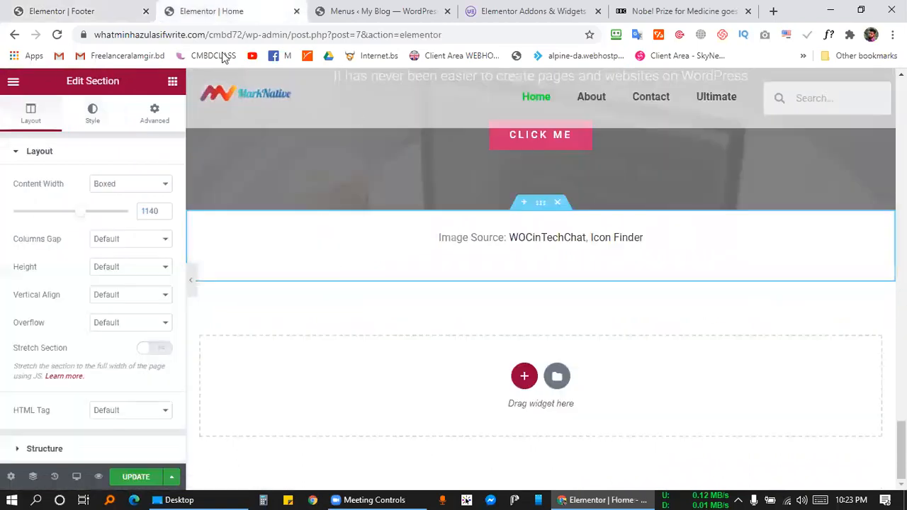
{"action": "left_click", "coordinate": [136, 474]}
{"action": "left_click", "coordinate": [99, 477]}
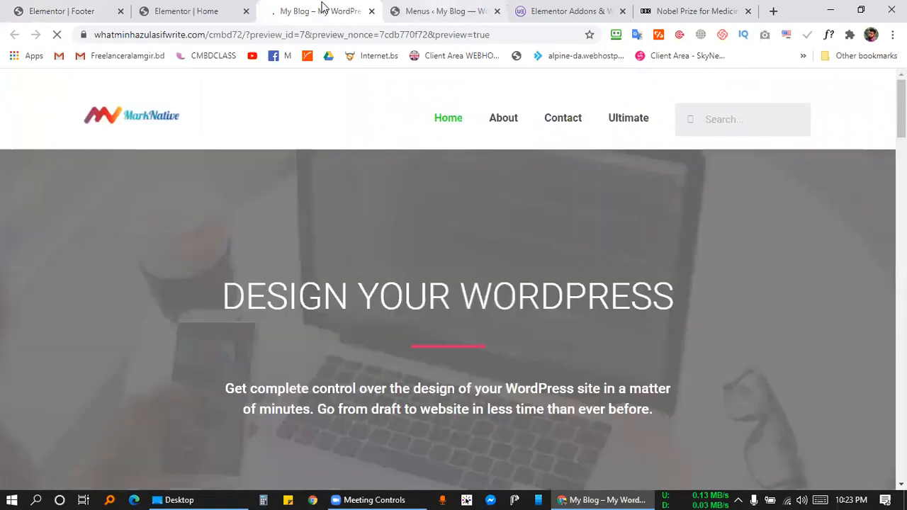
Examine the previewed Home page from the hero area down to the footer, including the image source line above it
{"action": "scroll", "coordinate": [466, 337], "scroll_direction": "down", "scroll_amount": 15}
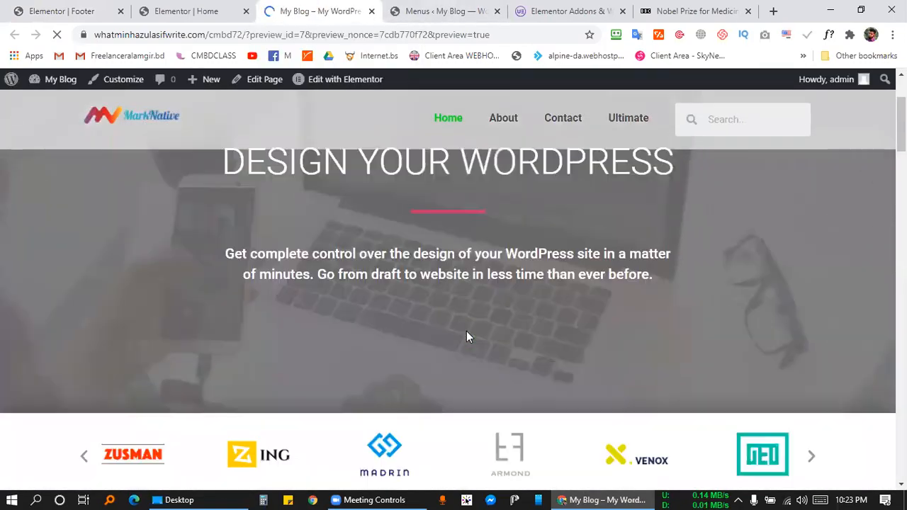
{"action": "scroll", "coordinate": [468, 319], "scroll_direction": "down", "scroll_amount": 15}
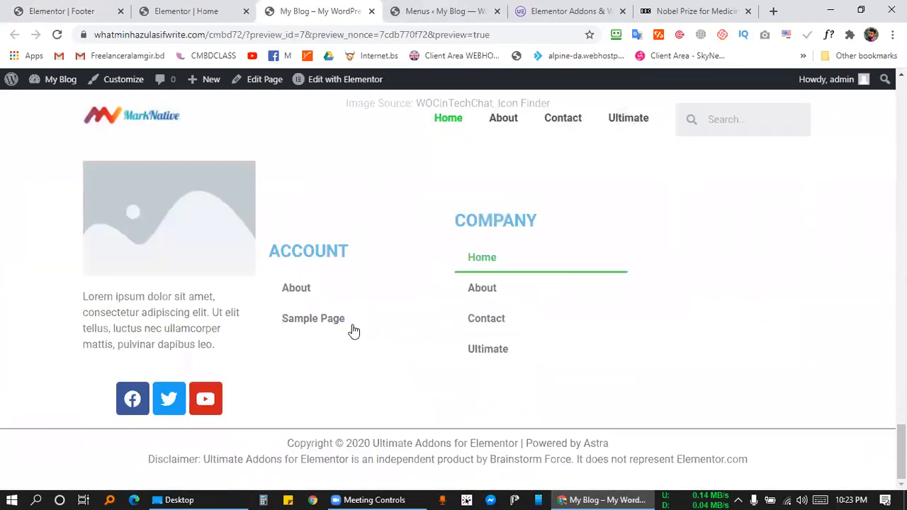
{"action": "scroll", "coordinate": [353, 331], "scroll_direction": "up", "scroll_amount": 3}
{"action": "left_click_drag", "start_coordinate": [338, 351], "coordinate": [622, 336]}
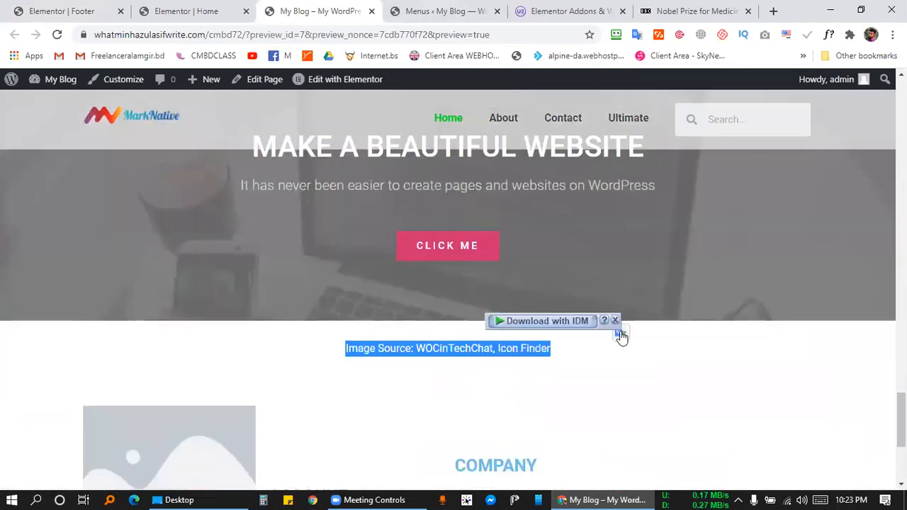
{"action": "scroll", "coordinate": [161, 338], "scroll_direction": "down", "scroll_amount": 3}
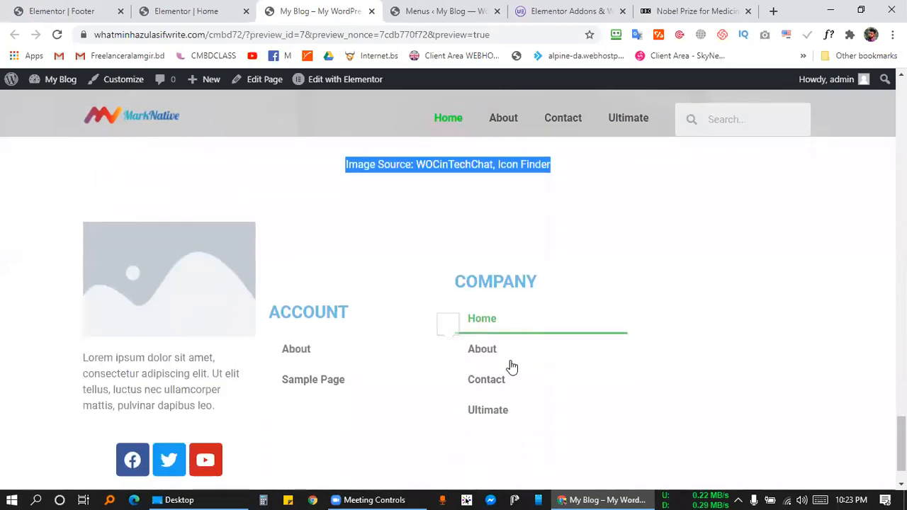
{"action": "scroll", "coordinate": [636, 343], "scroll_direction": "down", "scroll_amount": 1}
{"action": "left_click", "coordinate": [636, 344]}
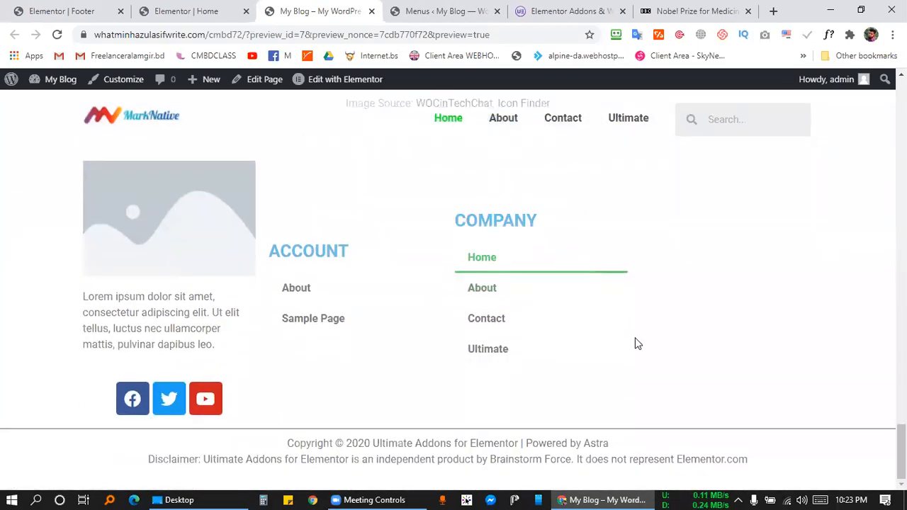
{"action": "scroll", "coordinate": [635, 341], "scroll_direction": "up", "scroll_amount": 4}
{"action": "scroll", "coordinate": [635, 339], "scroll_direction": "down", "scroll_amount": 5}
{"action": "mouse_move", "coordinate": [338, 82]}
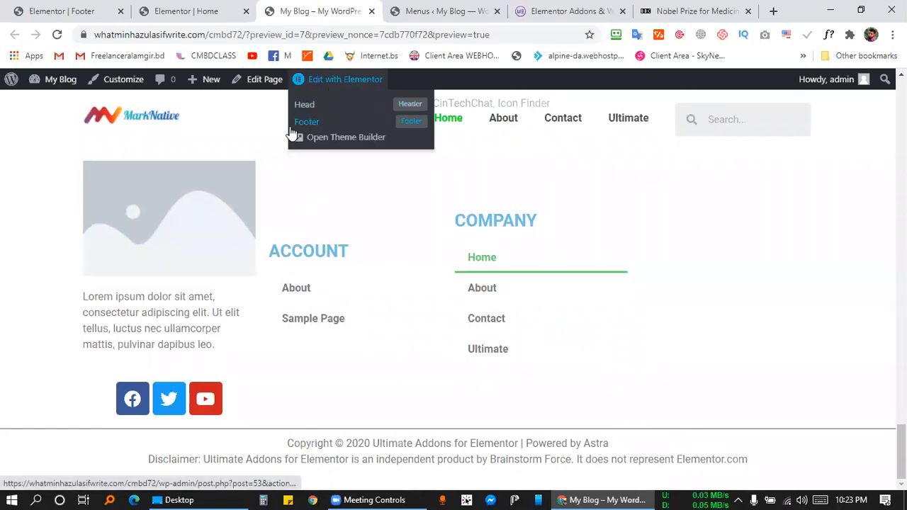
Open the previewed Home page in the Elementor editor and reload the Home editor that was already open
{"action": "left_click", "coordinate": [324, 82]}
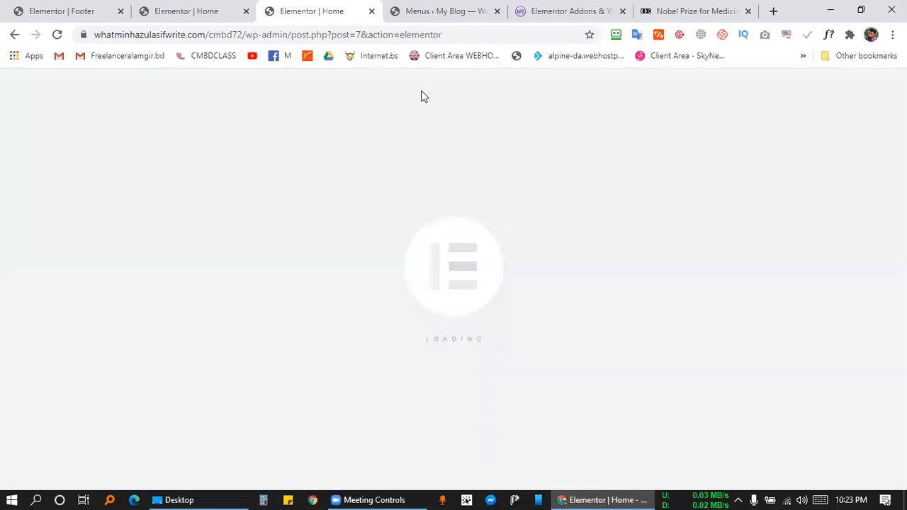
{"action": "left_click", "coordinate": [180, 11]}
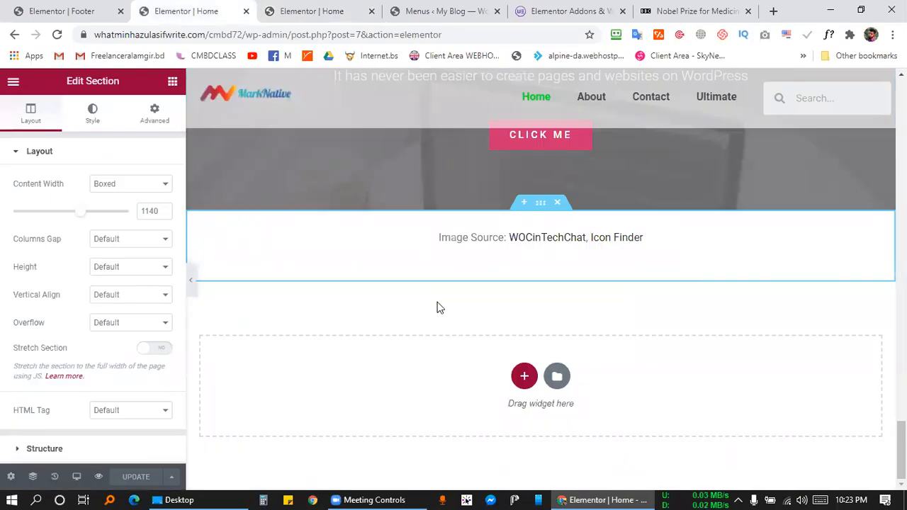
{"action": "left_click", "coordinate": [56, 35]}
{"action": "left_click", "coordinate": [91, 7]}
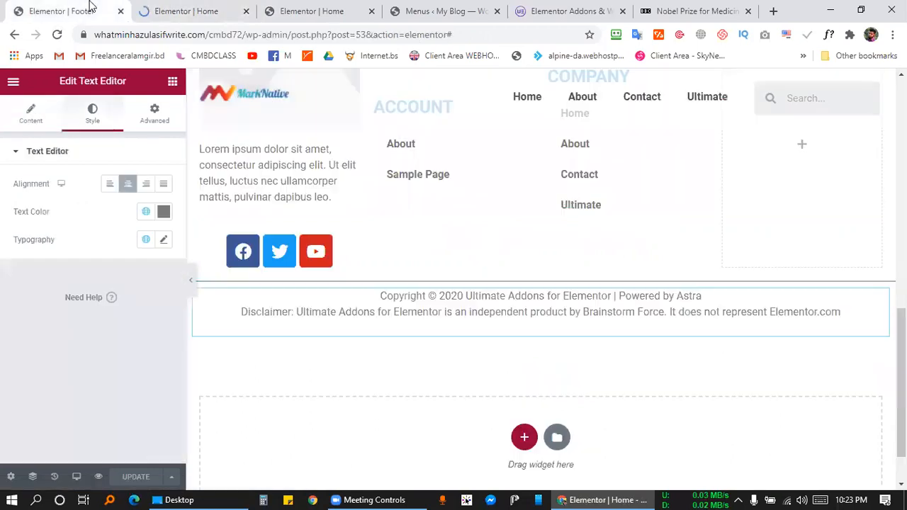
{"action": "left_click", "coordinate": [192, 8]}
{"action": "left_click", "coordinate": [302, 6]}
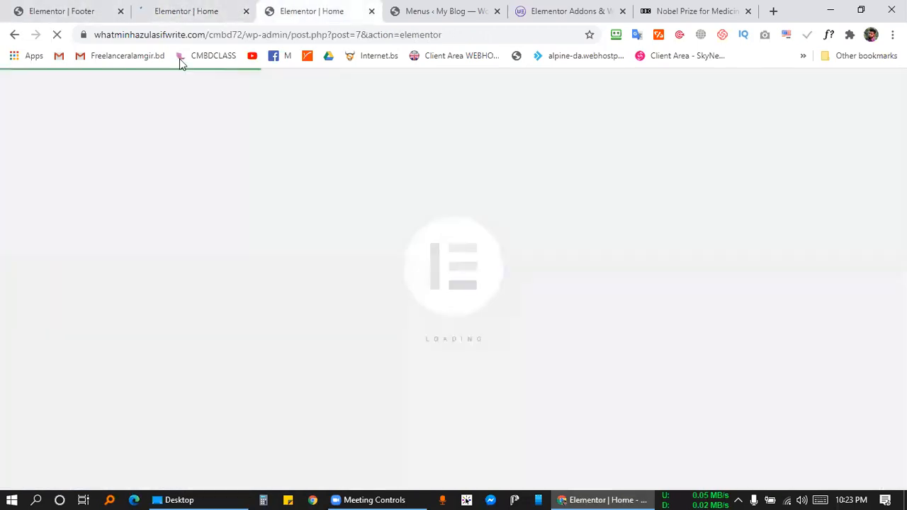
Go to the WordPress dashboard and add a new page titled Team
{"action": "left_click", "coordinate": [428, 6]}
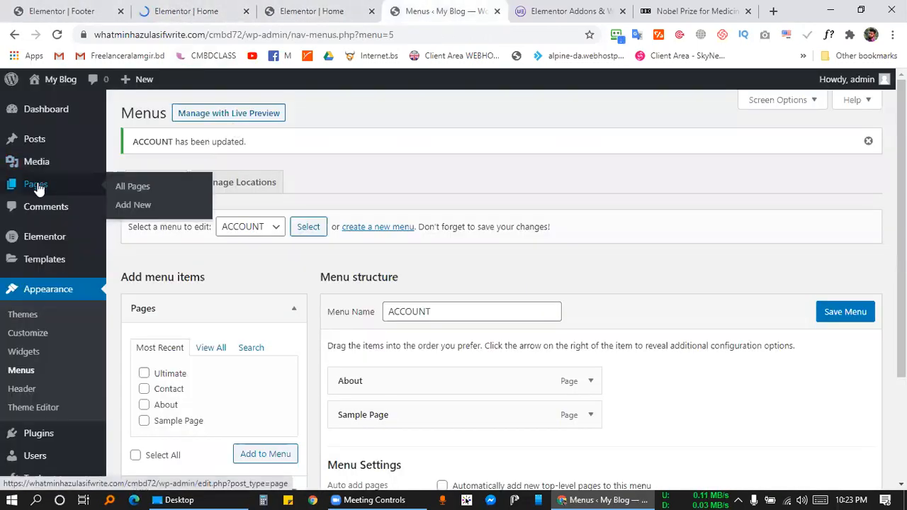
{"action": "left_click", "coordinate": [37, 185]}
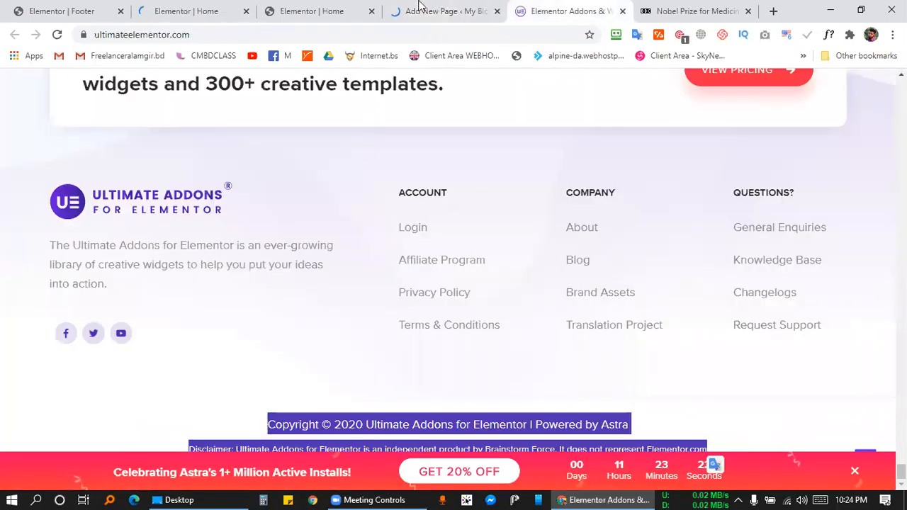
{"action": "left_click", "coordinate": [421, 6]}
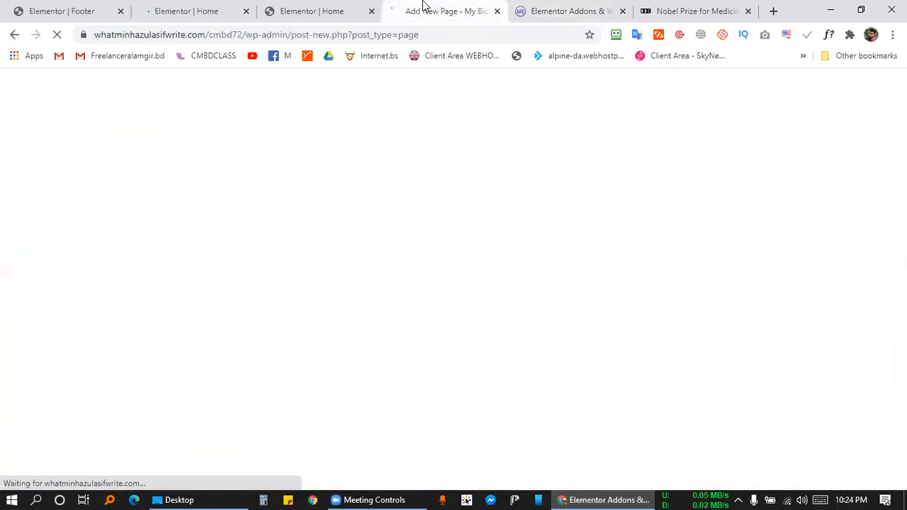
{"action": "type", "text": "Tea"}
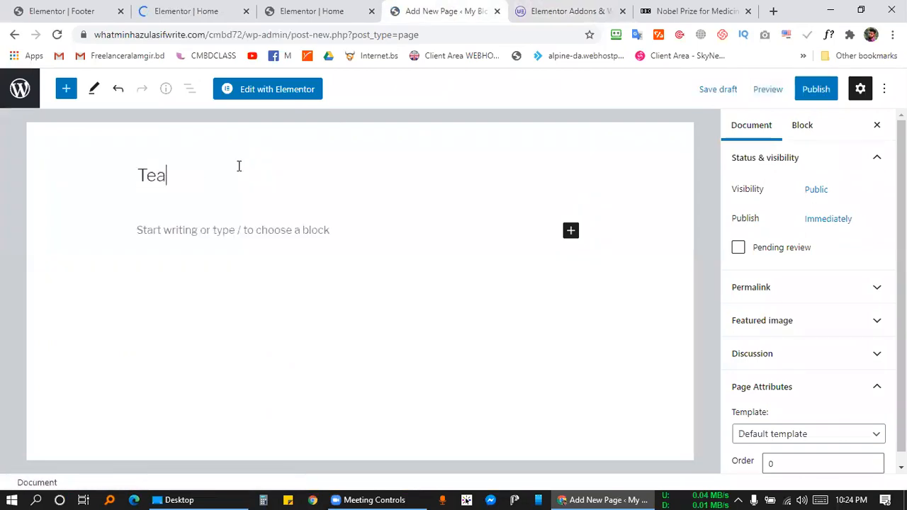
{"action": "type", "text": "m"}
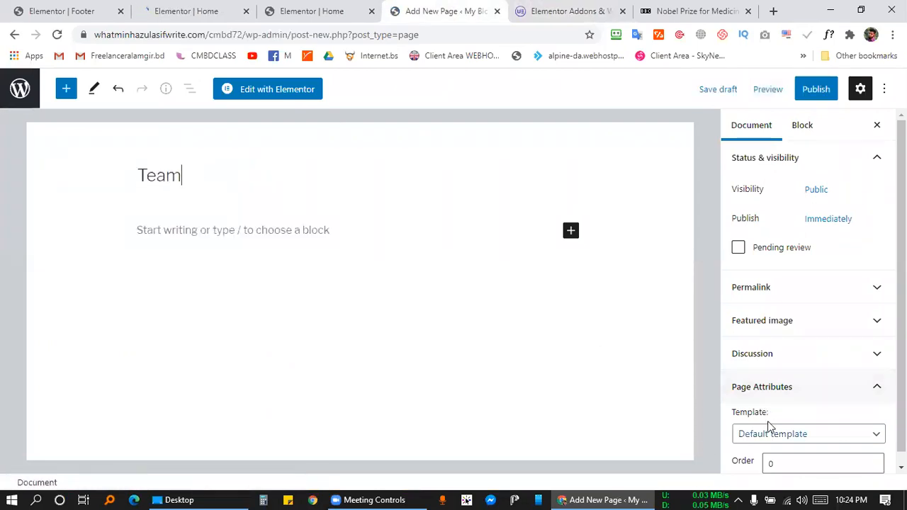
Set the Team page's template to Elementor Full Width and publish the page
{"action": "left_click", "coordinate": [770, 434]}
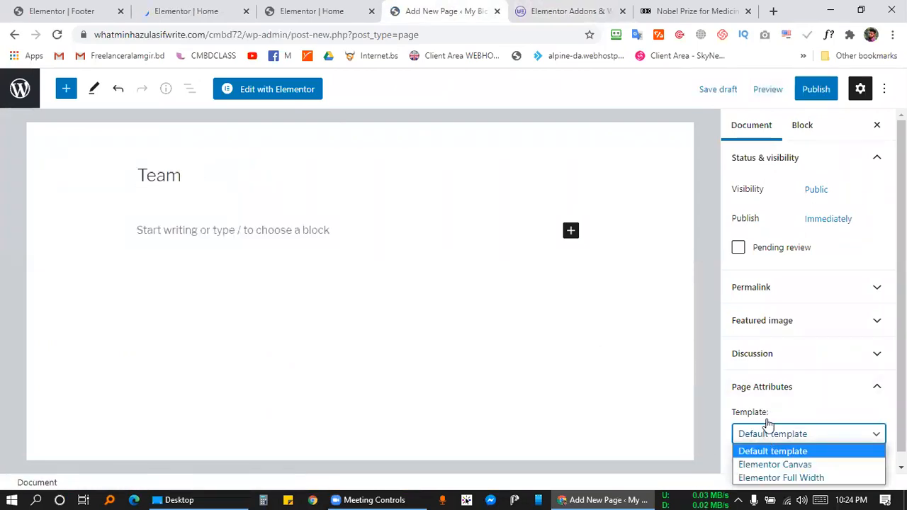
{"action": "left_click", "coordinate": [784, 478]}
{"action": "left_click", "coordinate": [820, 95]}
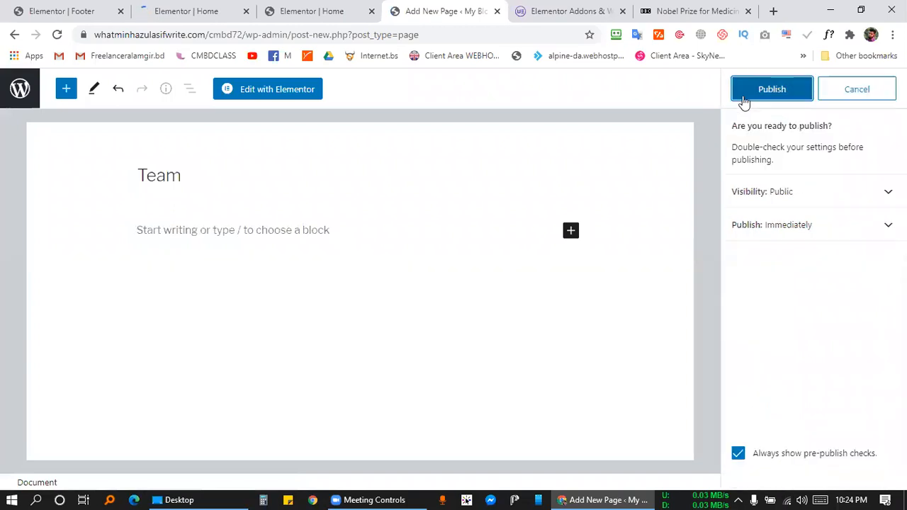
{"action": "left_click", "coordinate": [742, 98]}
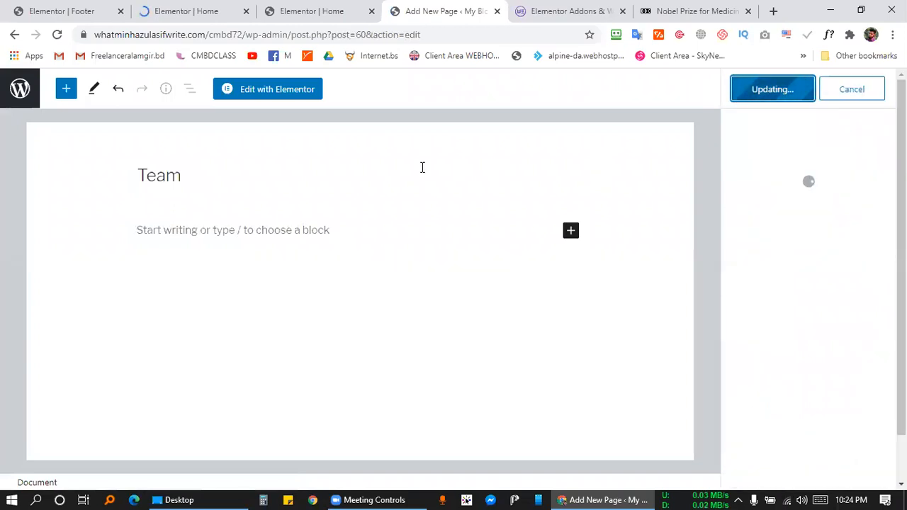
Open the Team page in the Elementor editor and check its header and footer, comparing it with the Home page
{"action": "left_click", "coordinate": [246, 92]}
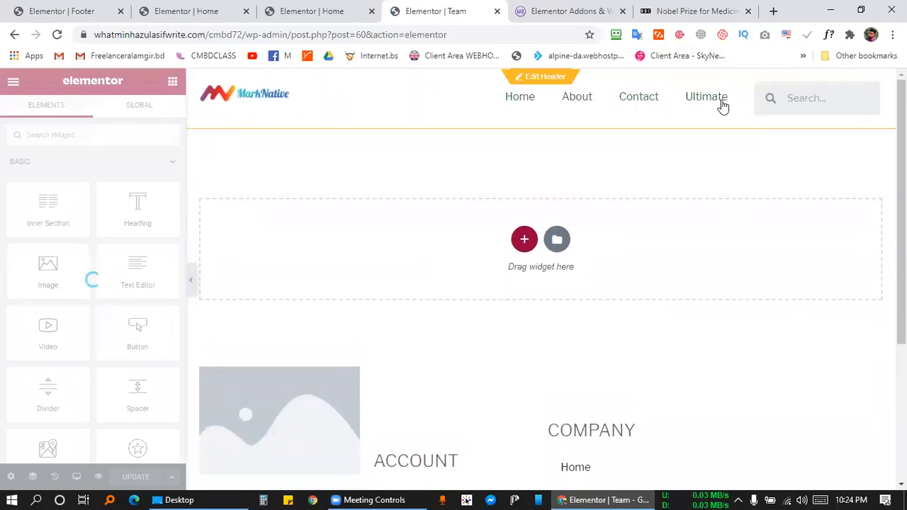
{"action": "scroll", "coordinate": [427, 268], "scroll_direction": "down", "scroll_amount": 3}
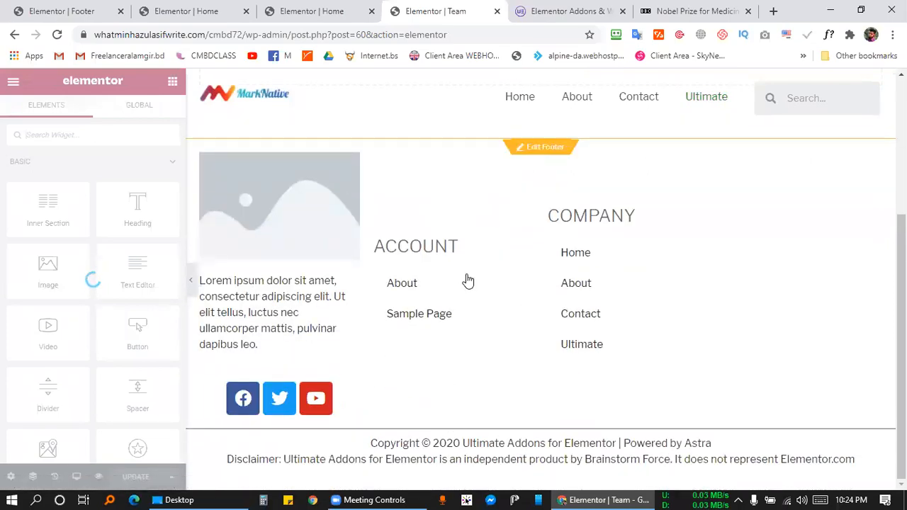
{"action": "scroll", "coordinate": [467, 278], "scroll_direction": "up", "scroll_amount": 3}
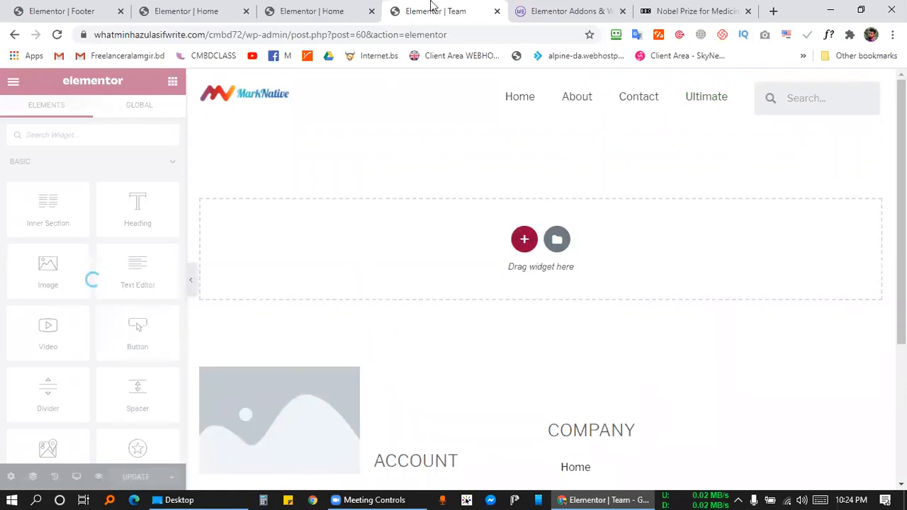
{"action": "left_click", "coordinate": [314, 6]}
{"action": "left_click", "coordinate": [424, 6]}
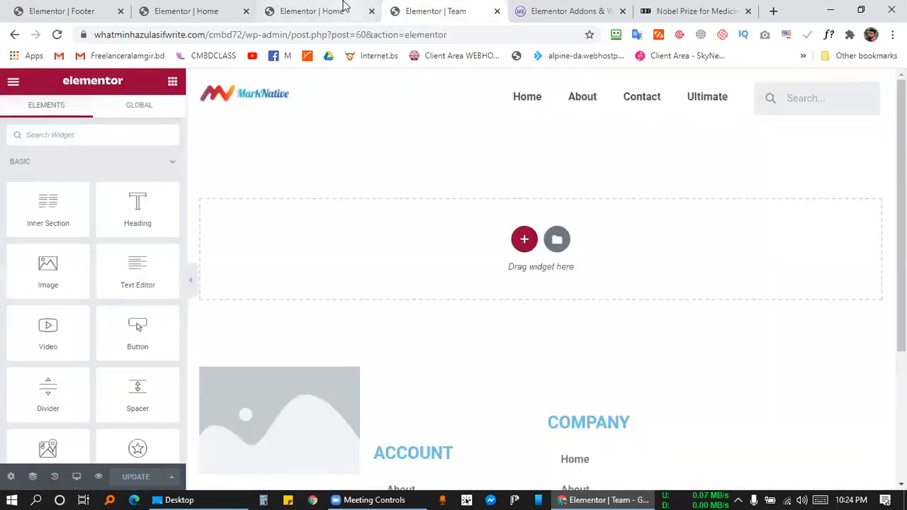
{"action": "left_click", "coordinate": [354, 7]}
{"action": "scroll", "coordinate": [491, 293], "scroll_direction": "down", "scroll_amount": 5}
{"action": "scroll", "coordinate": [493, 273], "scroll_direction": "down", "scroll_amount": 15}
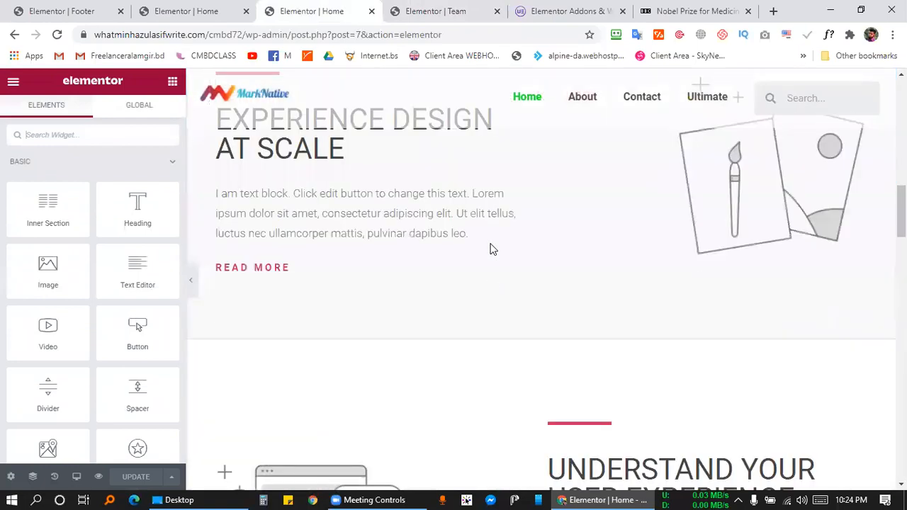
{"action": "scroll", "coordinate": [499, 158], "scroll_direction": "up", "scroll_amount": 15}
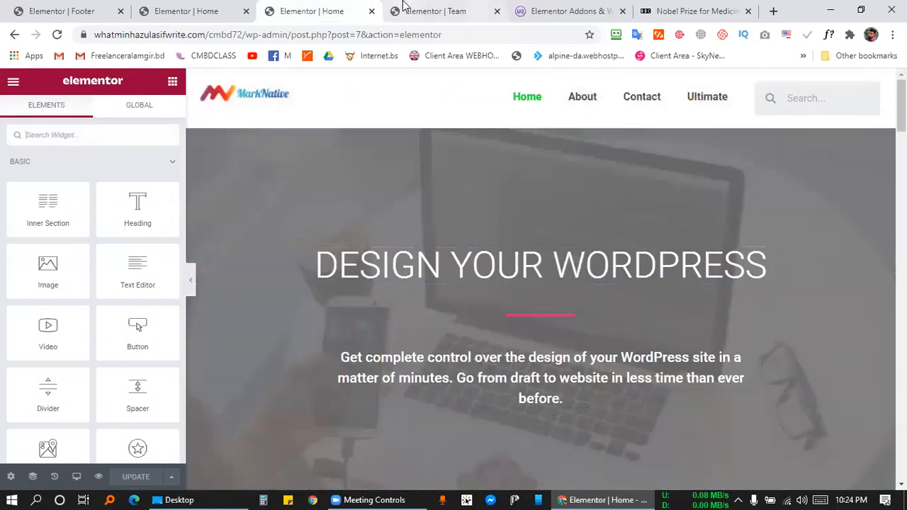
On the Team page, search the library's page templates for "team" and insert the first matching template
{"action": "left_click", "coordinate": [404, 8]}
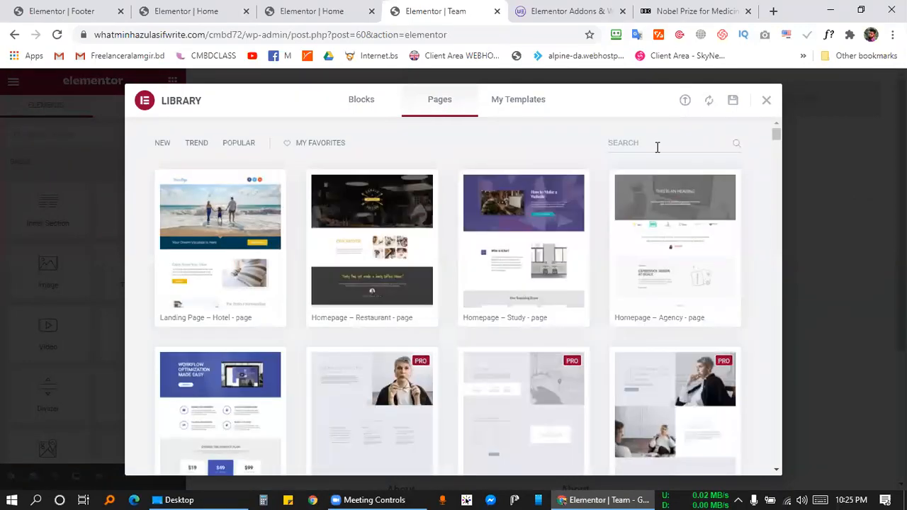
{"action": "left_click", "coordinate": [657, 147]}
{"action": "type", "text": "team"}
{"action": "mouse_move", "coordinate": [198, 310]}
{"action": "left_click", "coordinate": [166, 321]}
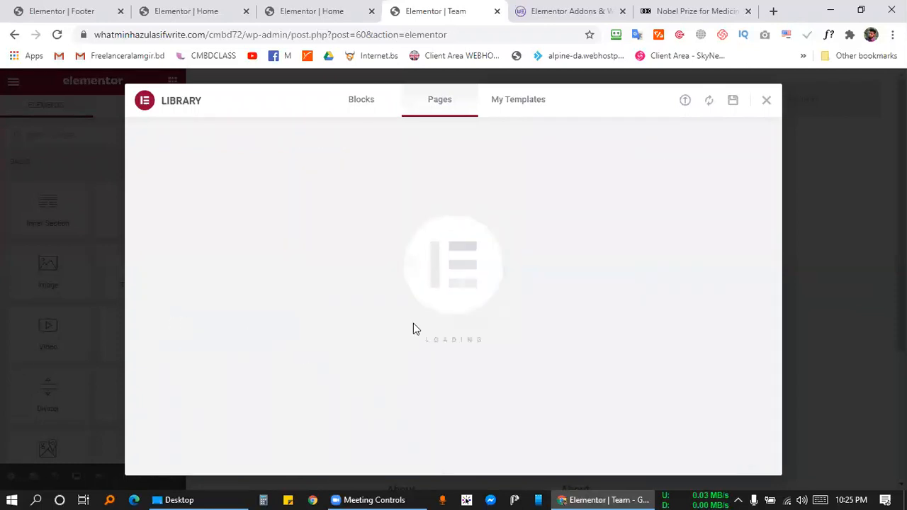
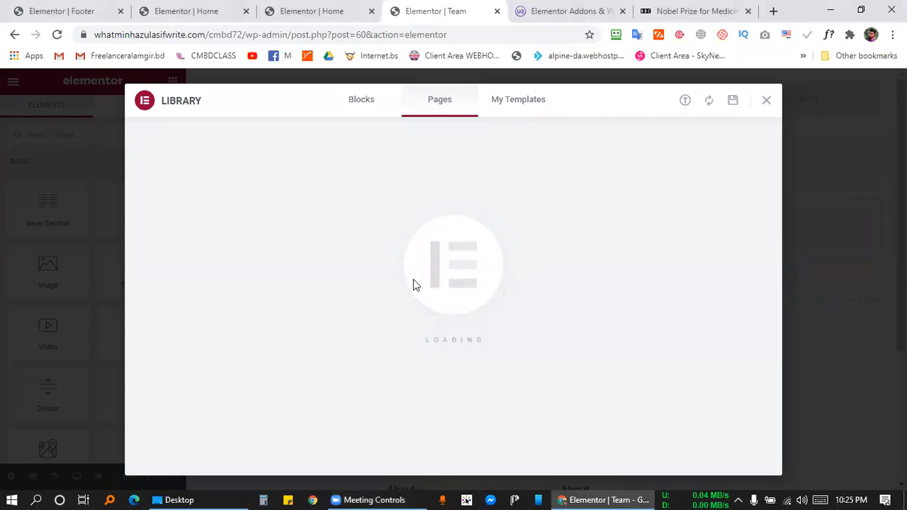
Return to the Home page editor and look through the page down to its end
{"action": "key", "text": "ctrl+shift+Tab"}
{"action": "scroll", "coordinate": [333, 372], "scroll_direction": "down", "scroll_amount": 10}
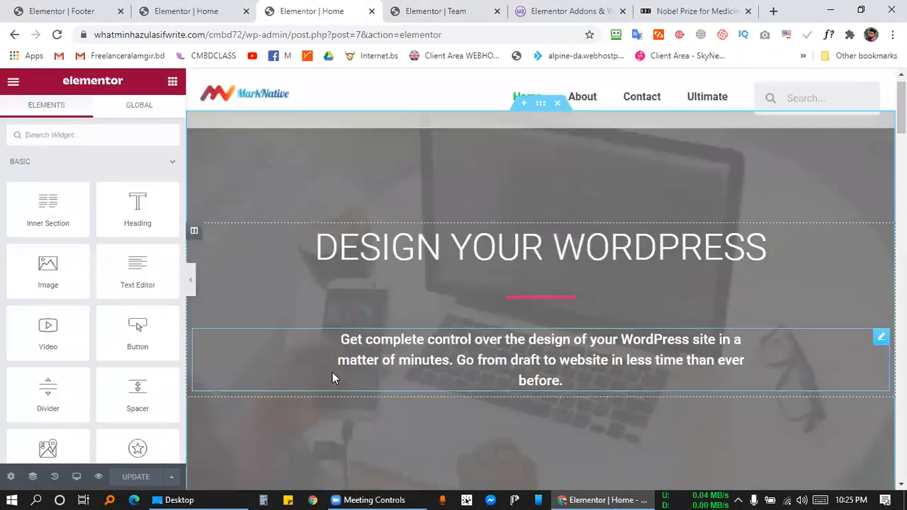
{"action": "scroll", "coordinate": [333, 376], "scroll_direction": "down", "scroll_amount": 15}
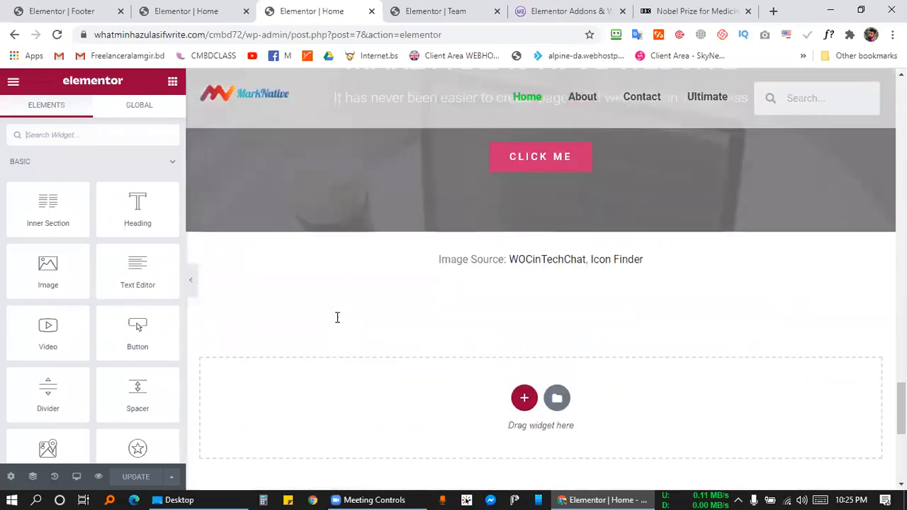
Look back through the Home page between its end and its top, and check the Team page's template import
{"action": "scroll", "coordinate": [336, 318], "scroll_direction": "up", "scroll_amount": 15}
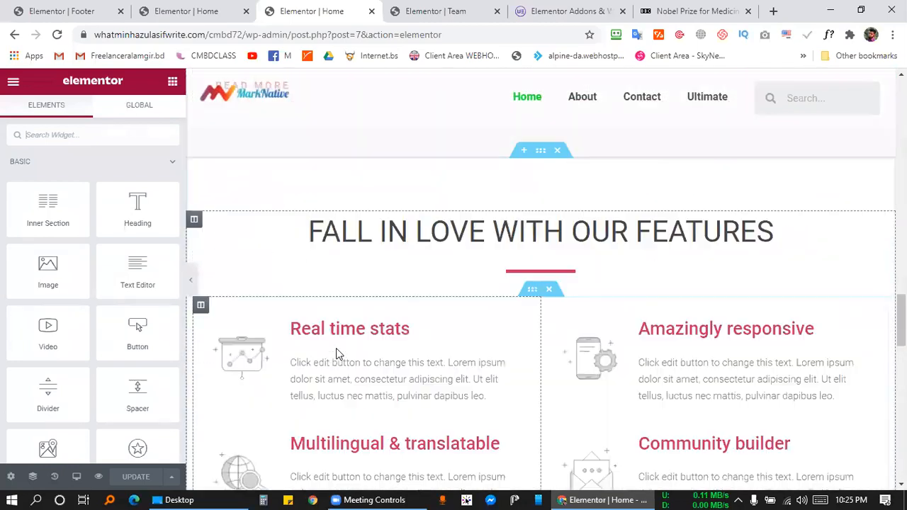
{"action": "scroll", "coordinate": [338, 349], "scroll_direction": "up", "scroll_amount": 3}
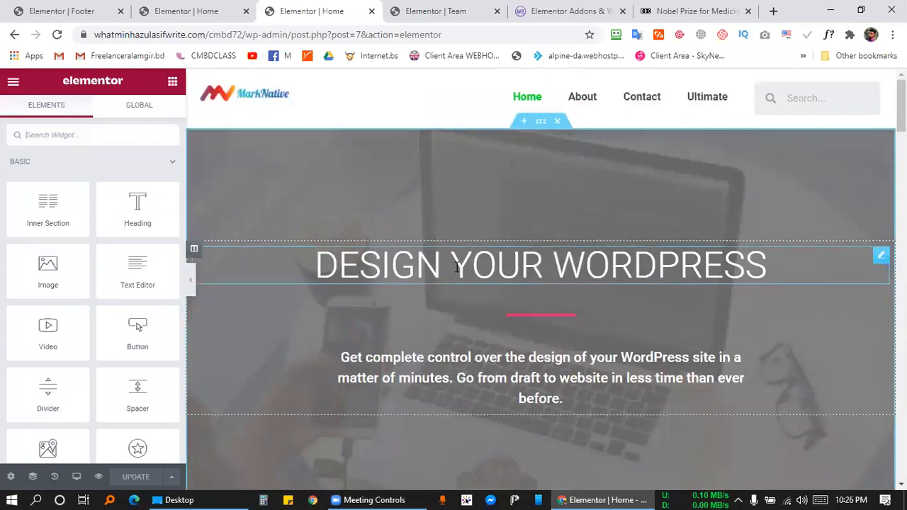
{"action": "scroll", "coordinate": [366, 191], "scroll_direction": "down", "scroll_amount": 10}
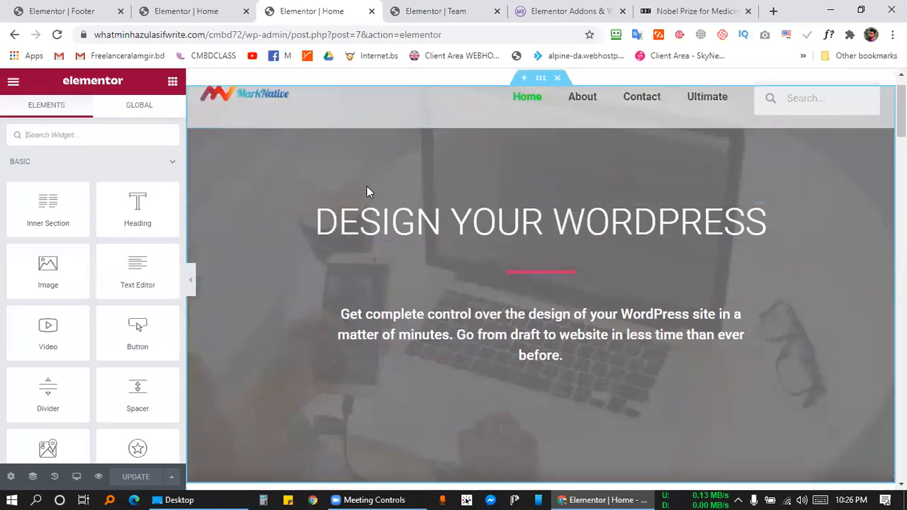
{"action": "scroll", "coordinate": [369, 192], "scroll_direction": "down", "scroll_amount": 15}
{"action": "scroll", "coordinate": [363, 223], "scroll_direction": "up", "scroll_amount": 20}
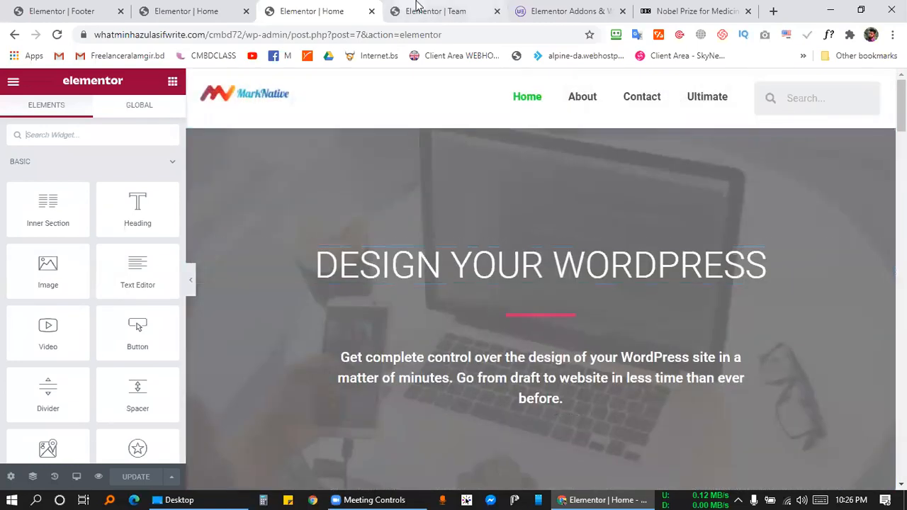
{"action": "left_click", "coordinate": [411, 10]}
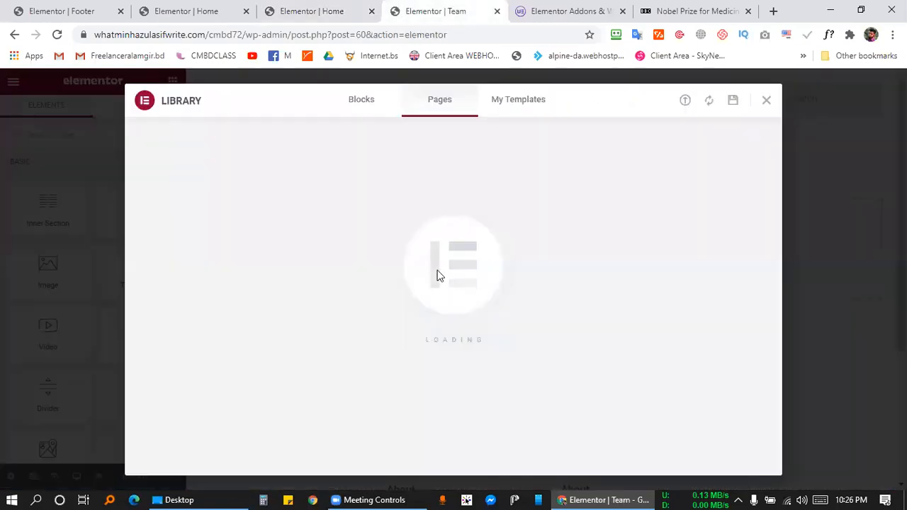
{"action": "left_click", "coordinate": [303, 10]}
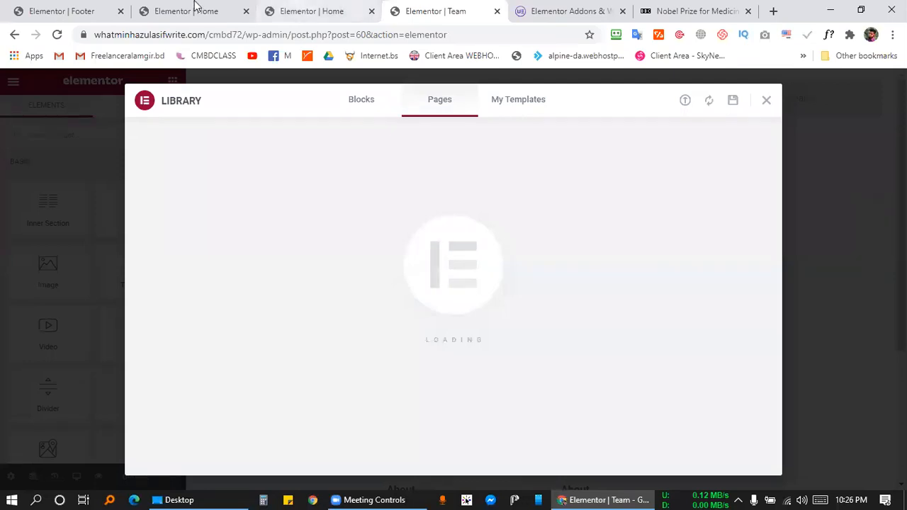
Leave the Footer editor for the WordPress dashboard and open the page for adding new plugins
{"action": "left_click", "coordinate": [78, 8]}
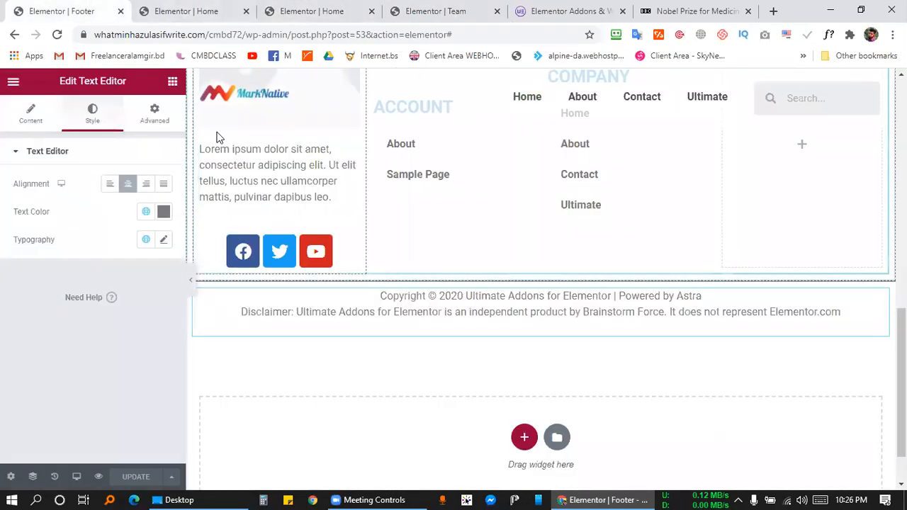
{"action": "left_click", "coordinate": [13, 37]}
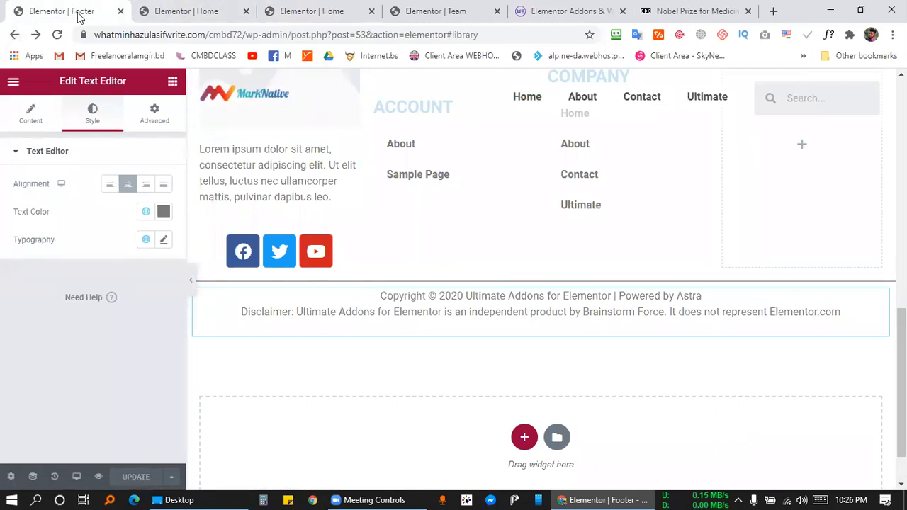
{"action": "left_click", "coordinate": [15, 34]}
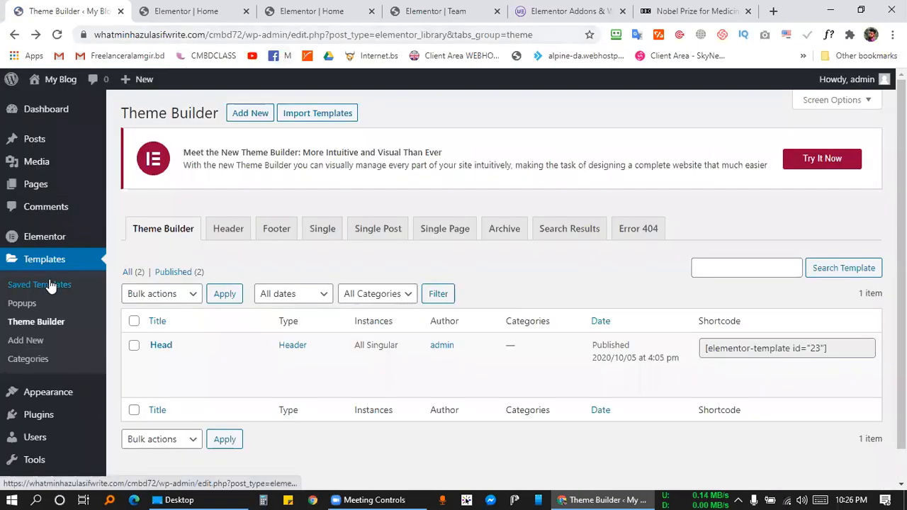
{"action": "scroll", "coordinate": [50, 286], "scroll_direction": "down", "scroll_amount": 1}
{"action": "left_click", "coordinate": [22, 382]}
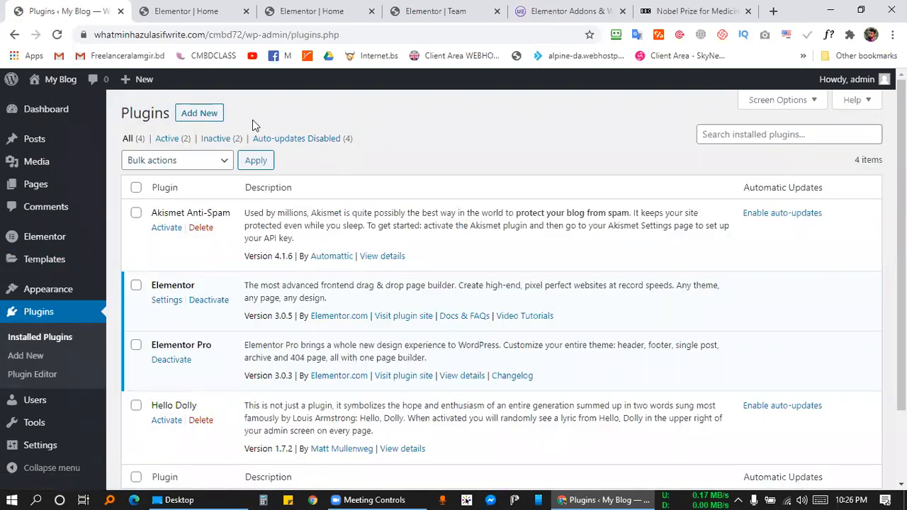
{"action": "left_click", "coordinate": [199, 114]}
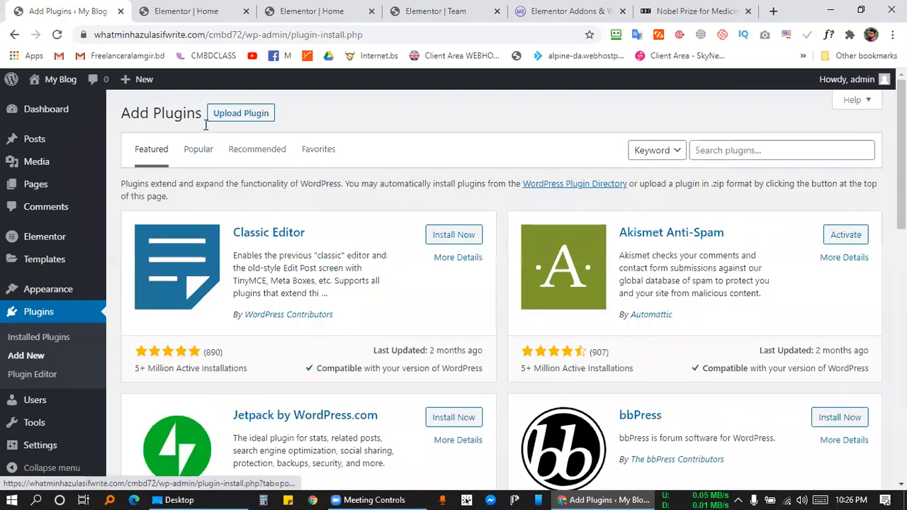
Choose the file ultimate-elementor-v1.13.1.zip from the parent Elementor folder for the plugin upload
{"action": "left_click", "coordinate": [218, 113]}
{"action": "left_click", "coordinate": [410, 234]}
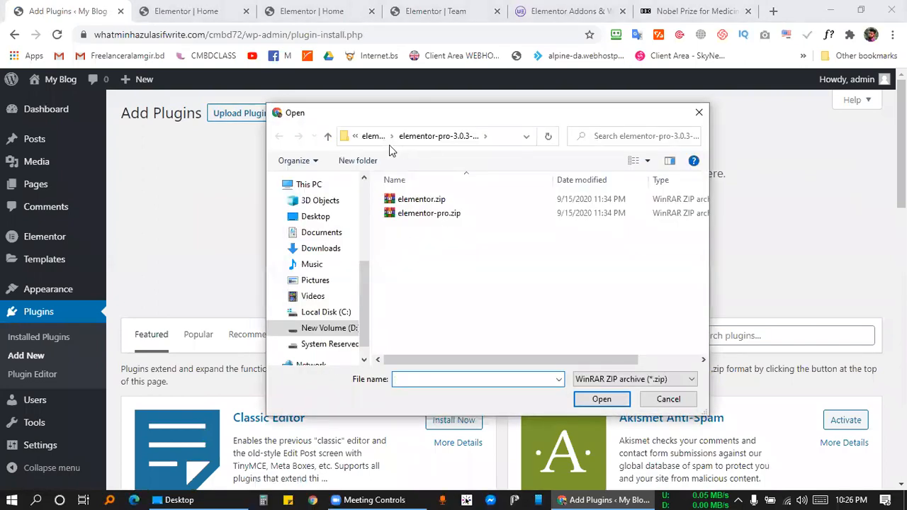
{"action": "left_click", "coordinate": [374, 137]}
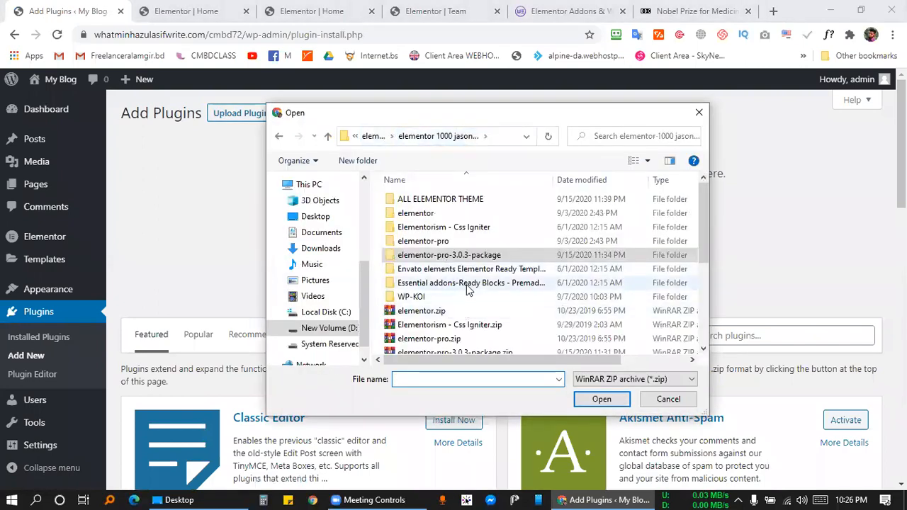
{"action": "left_click", "coordinate": [433, 325]}
{"action": "scroll", "coordinate": [432, 323], "scroll_direction": "down", "scroll_amount": 2}
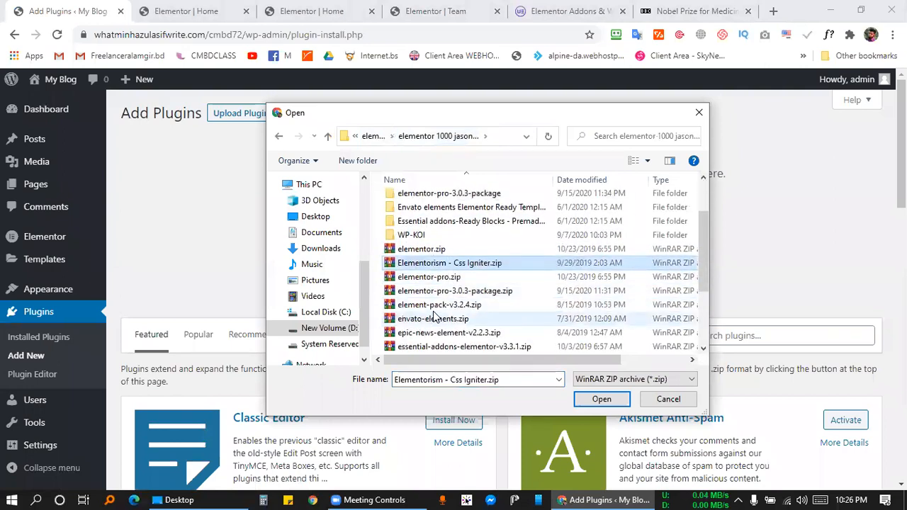
{"action": "scroll", "coordinate": [436, 317], "scroll_direction": "down", "scroll_amount": 3}
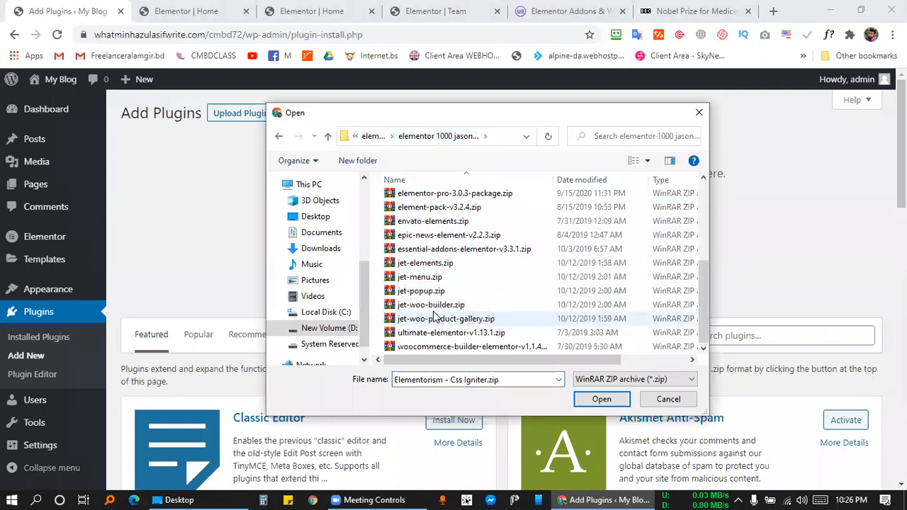
{"action": "left_click", "coordinate": [441, 333]}
{"action": "left_click", "coordinate": [599, 400]}
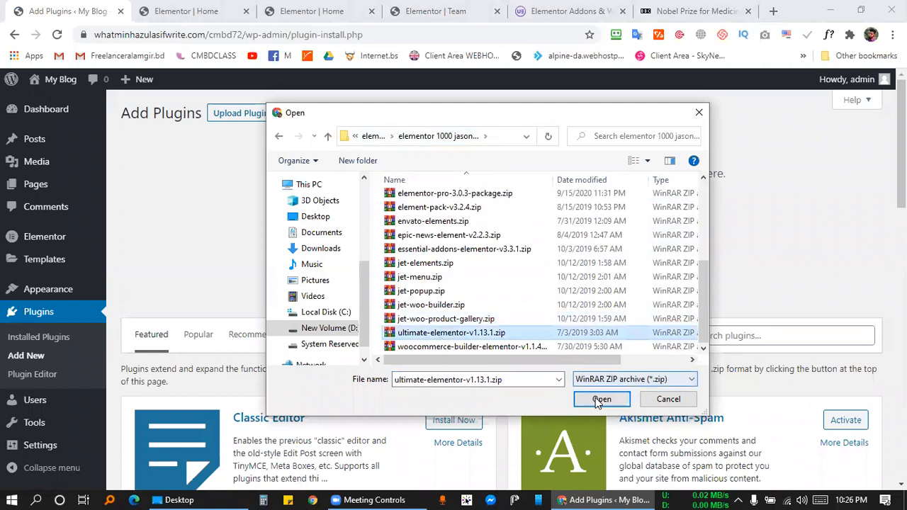
Install and activate the uploaded Ultimate Addons for Elementor plugin, and check it in the list of installed plugins
{"action": "left_click", "coordinate": [591, 233]}
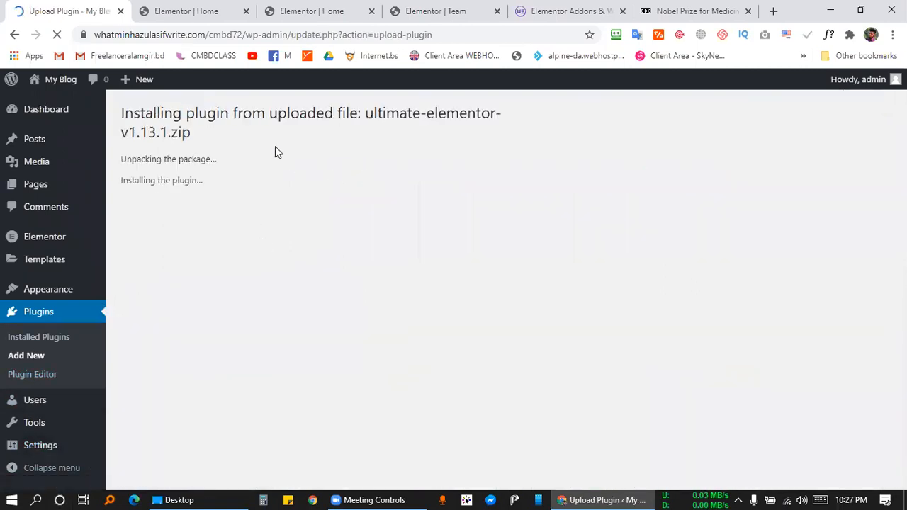
{"action": "left_click", "coordinate": [148, 226]}
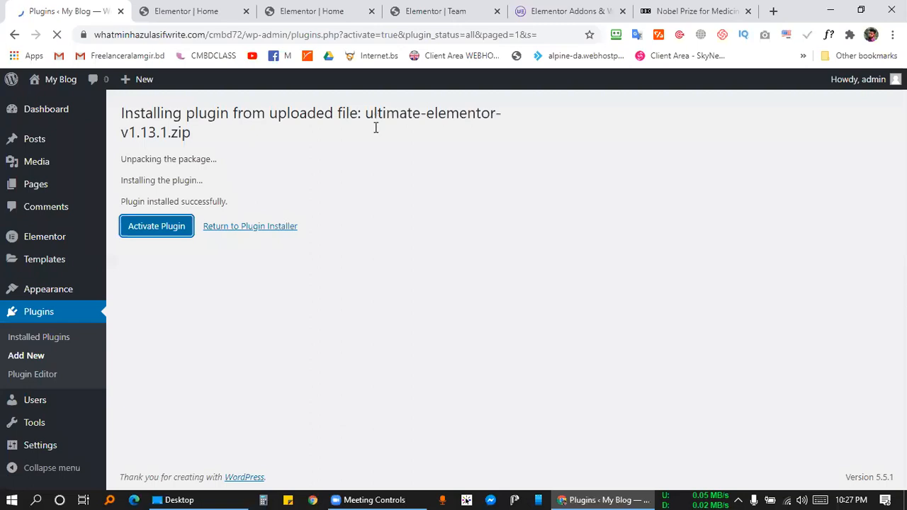
{"action": "scroll", "coordinate": [281, 240], "scroll_direction": "down", "scroll_amount": 1}
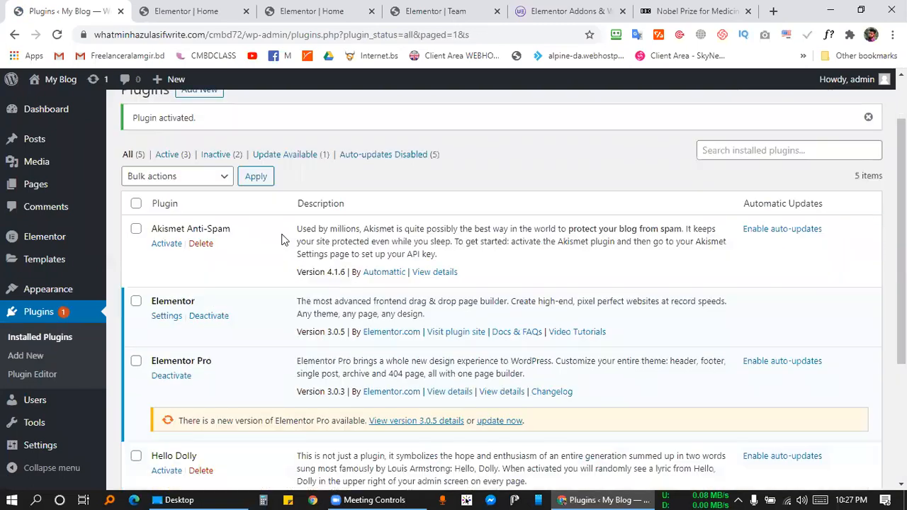
{"action": "scroll", "coordinate": [281, 240], "scroll_direction": "down", "scroll_amount": 3}
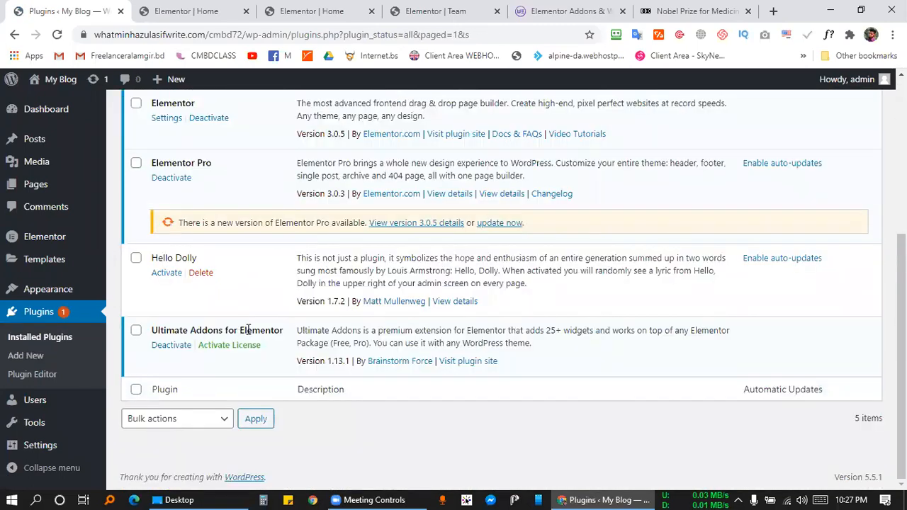
{"action": "scroll", "coordinate": [248, 330], "scroll_direction": "up", "scroll_amount": 4}
Open the list of all pages in the WordPress dashboard
{"action": "left_click", "coordinate": [23, 184]}
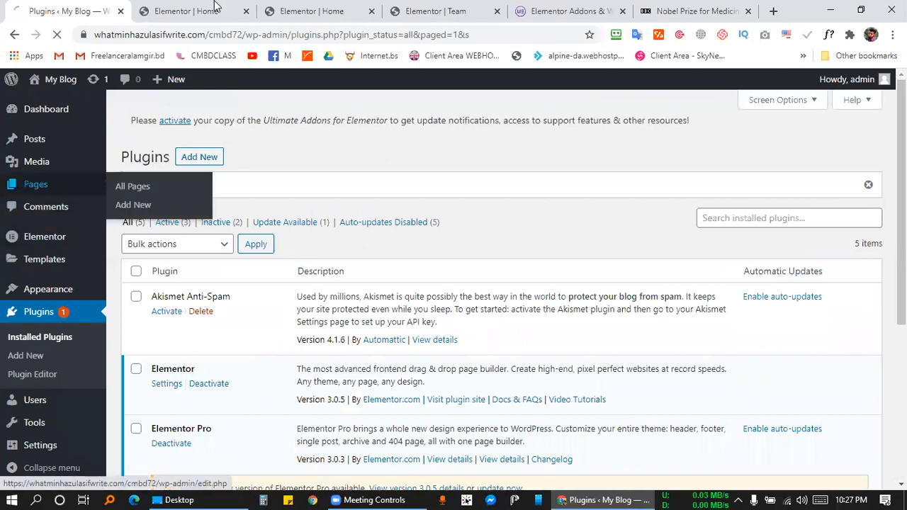
{"action": "left_click", "coordinate": [217, 6]}
{"action": "left_click", "coordinate": [102, 6]}
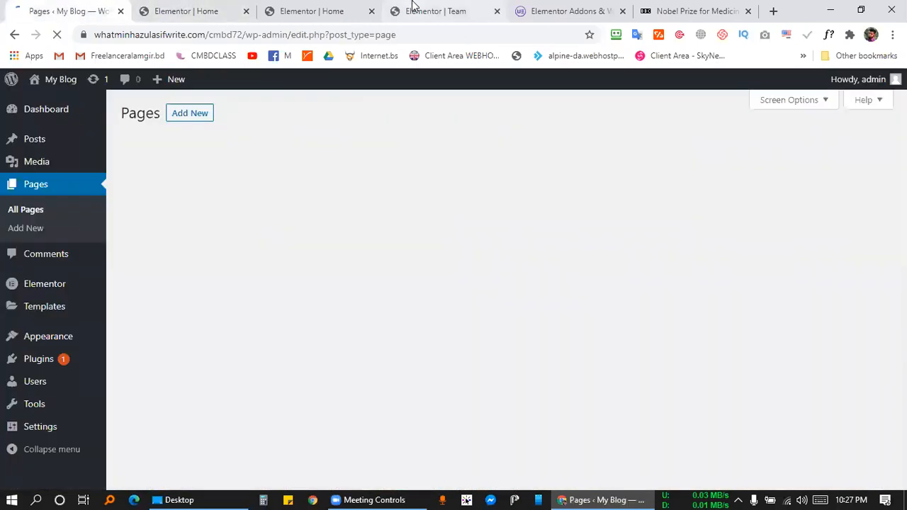
Dismiss the import error on the Team page and try again to insert the Law Firm – Team page template
{"action": "left_click", "coordinate": [415, 6]}
{"action": "left_click", "coordinate": [455, 453]}
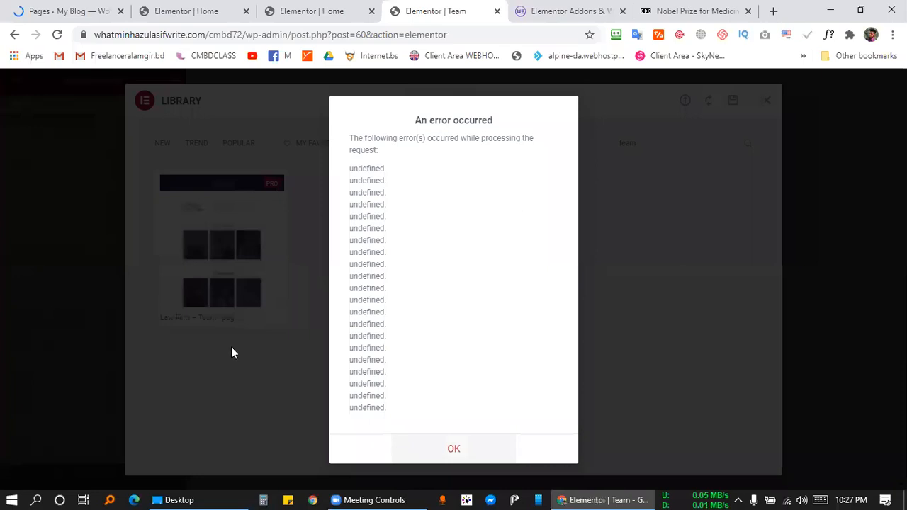
{"action": "mouse_move", "coordinate": [273, 321]}
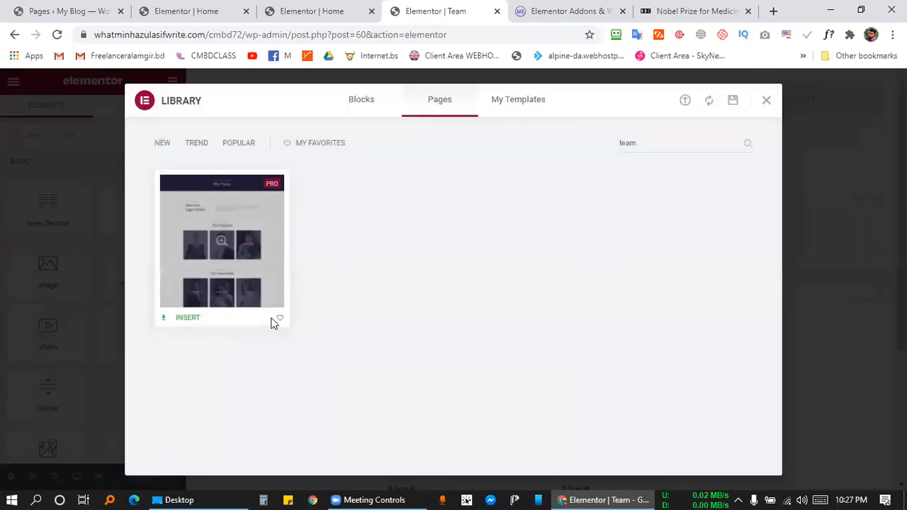
{"action": "left_click", "coordinate": [181, 319]}
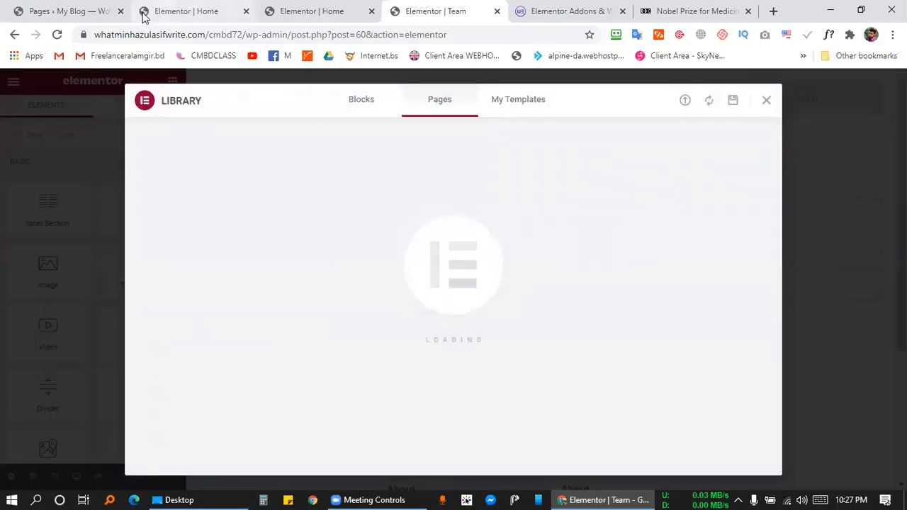
Return to the dashboard's page list and open the Ultimate page for editing
{"action": "left_click", "coordinate": [67, 10]}
{"action": "scroll", "coordinate": [234, 236], "scroll_direction": "down", "scroll_amount": 3}
{"action": "scroll", "coordinate": [234, 236], "scroll_direction": "up", "scroll_amount": 3}
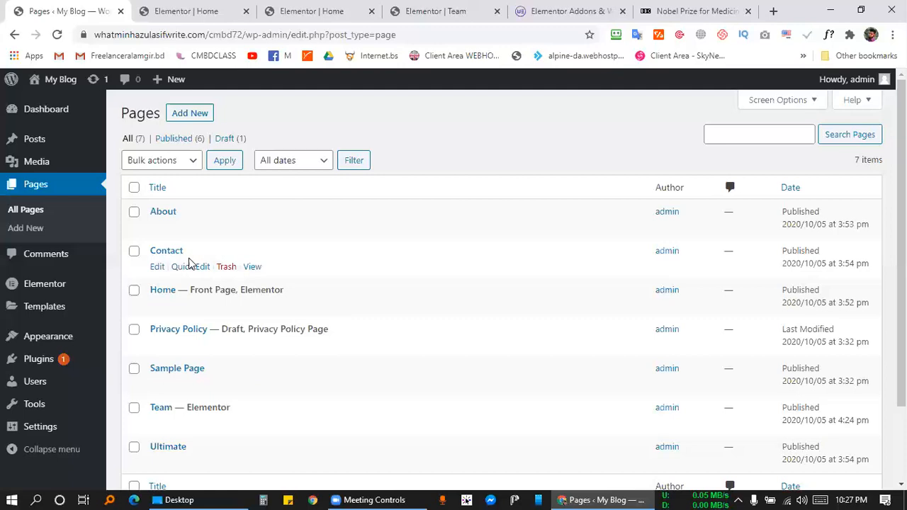
{"action": "scroll", "coordinate": [170, 239], "scroll_direction": "down", "scroll_amount": 1}
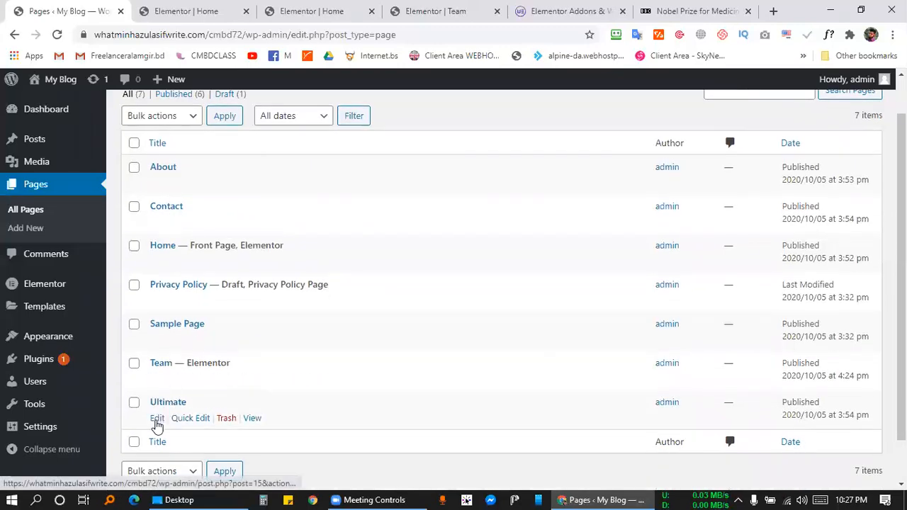
{"action": "left_click", "coordinate": [157, 419]}
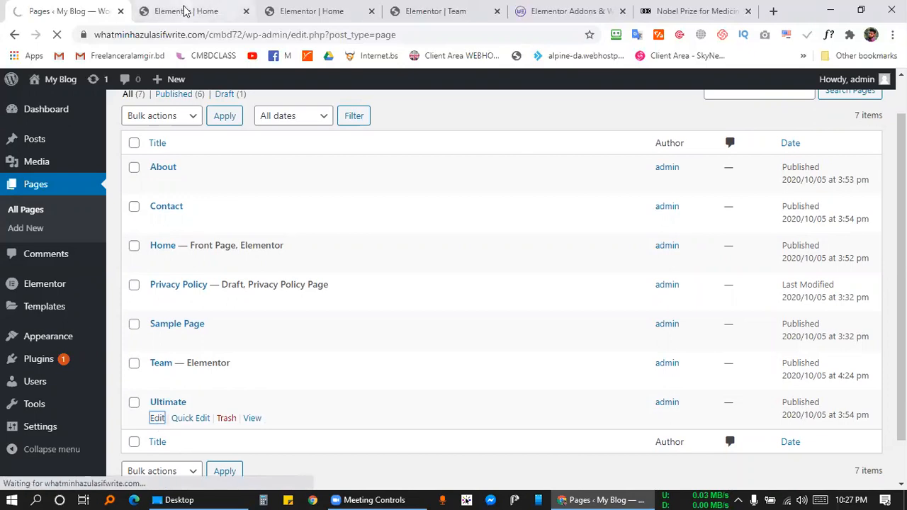
Return to the Team page's library and search the page templates for "team"
{"action": "left_click", "coordinate": [425, 9]}
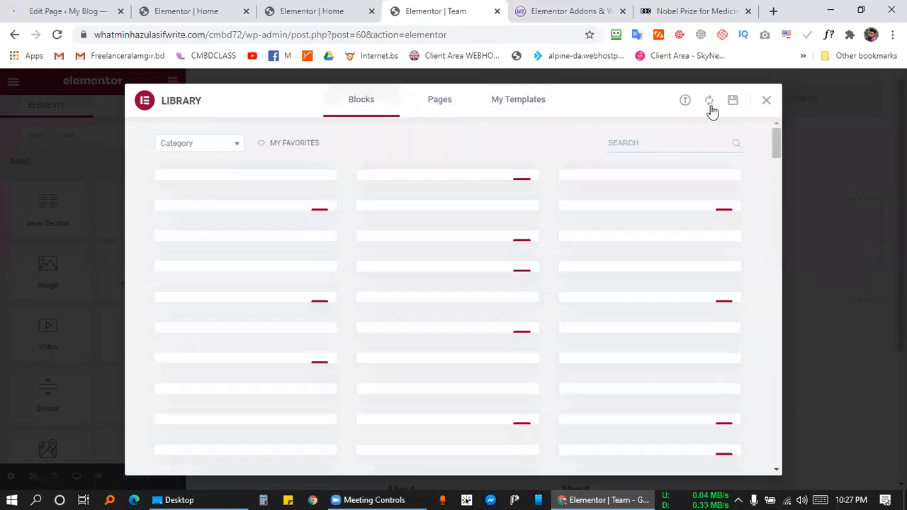
{"action": "left_click", "coordinate": [437, 99]}
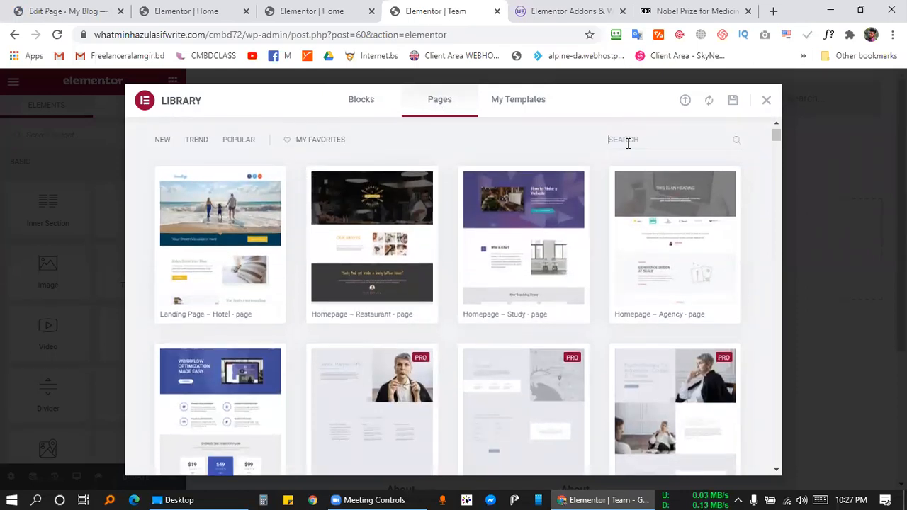
{"action": "type", "text": "team"}
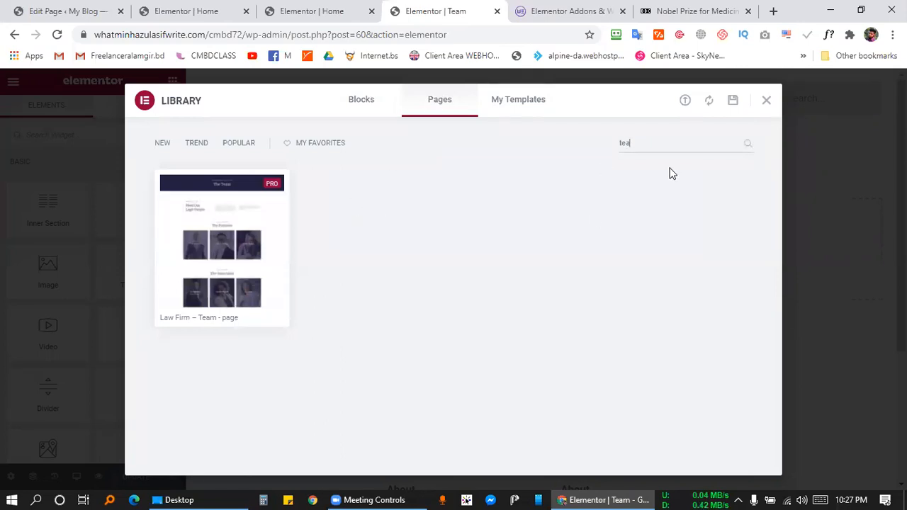
Clear the template search and try to insert the Landing Page – Chiropractor page template on the Team page
{"action": "key", "text": "BackSpace"}
{"action": "key", "text": "BackSpace"}
{"action": "key", "text": "BackSpace"}
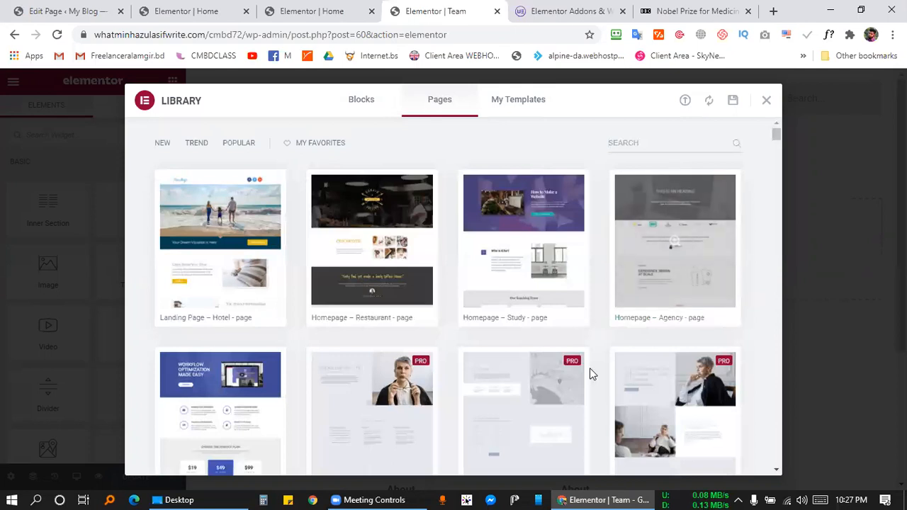
{"action": "scroll", "coordinate": [592, 372], "scroll_direction": "down", "scroll_amount": 1}
{"action": "scroll", "coordinate": [591, 373], "scroll_direction": "down", "scroll_amount": 3}
{"action": "scroll", "coordinate": [590, 368], "scroll_direction": "down", "scroll_amount": 10}
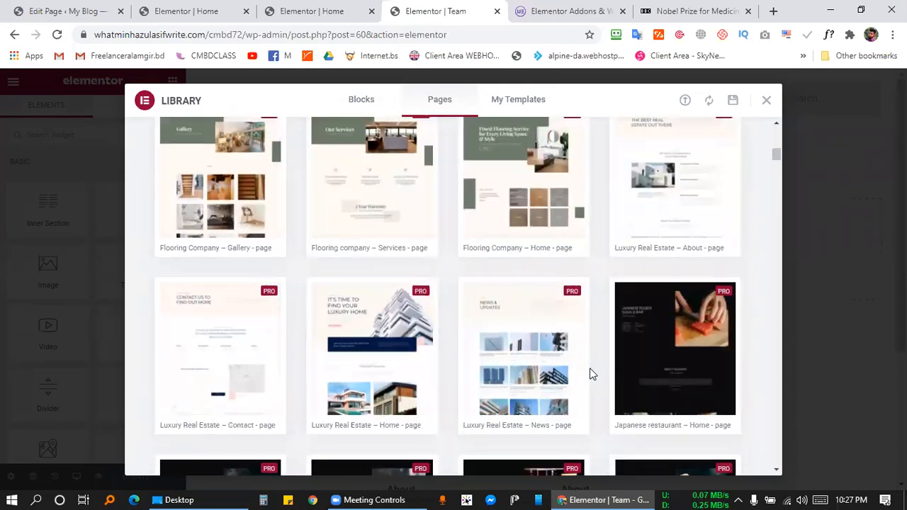
{"action": "scroll", "coordinate": [427, 333], "scroll_direction": "down", "scroll_amount": 1}
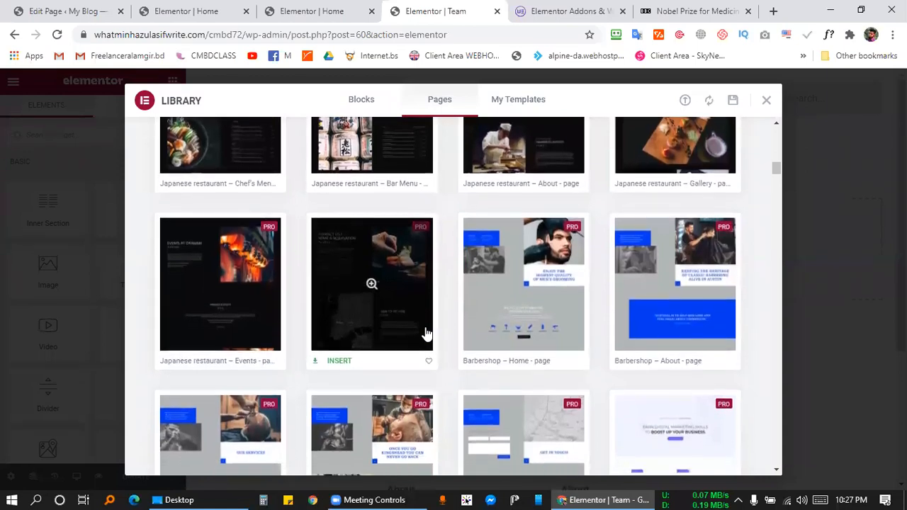
{"action": "scroll", "coordinate": [433, 330], "scroll_direction": "down", "scroll_amount": 4}
{"action": "scroll", "coordinate": [457, 312], "scroll_direction": "down", "scroll_amount": 4}
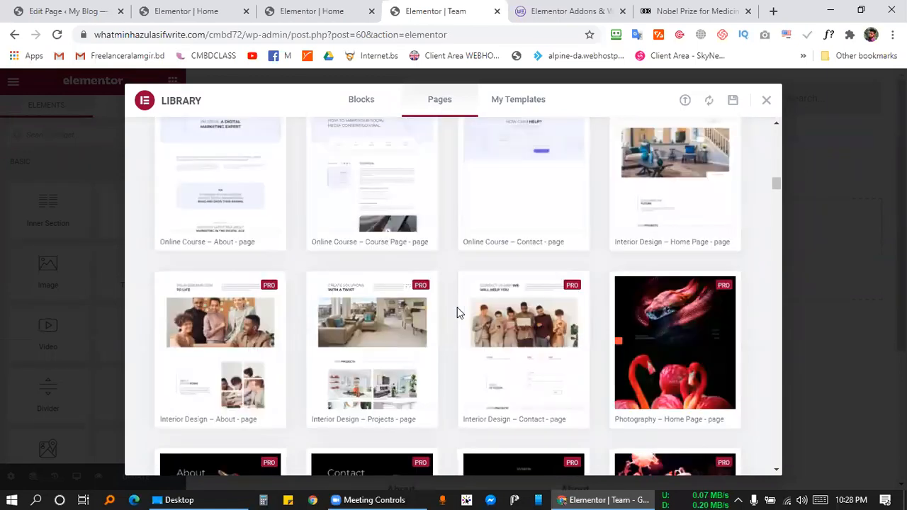
{"action": "scroll", "coordinate": [457, 299], "scroll_direction": "down", "scroll_amount": 7}
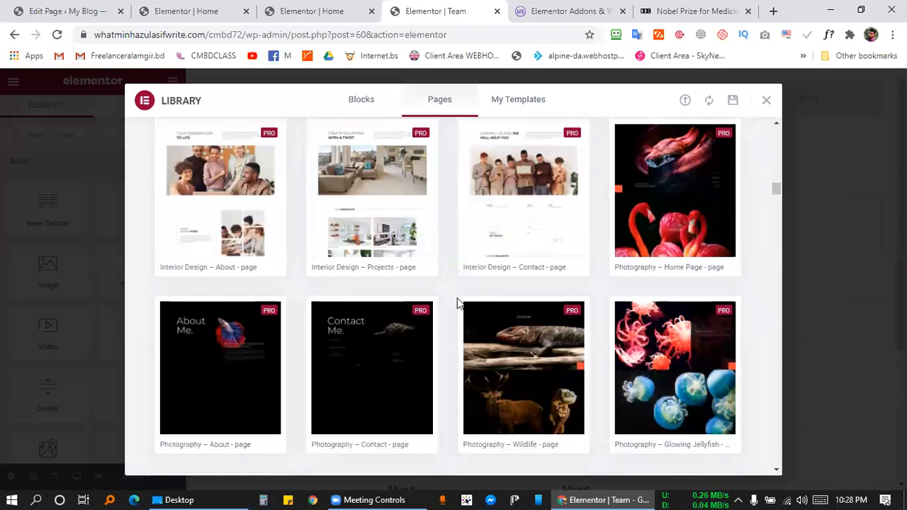
{"action": "scroll", "coordinate": [457, 301], "scroll_direction": "down", "scroll_amount": 8}
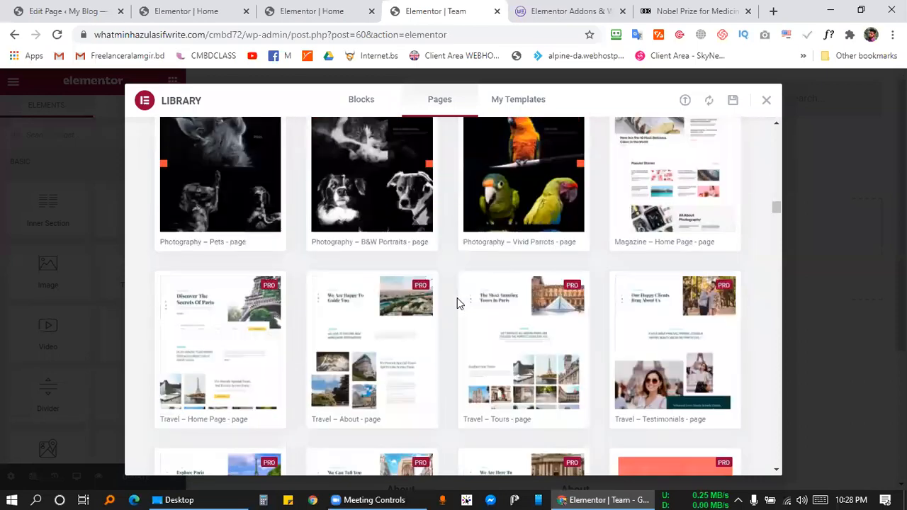
{"action": "scroll", "coordinate": [457, 296], "scroll_direction": "down", "scroll_amount": 1}
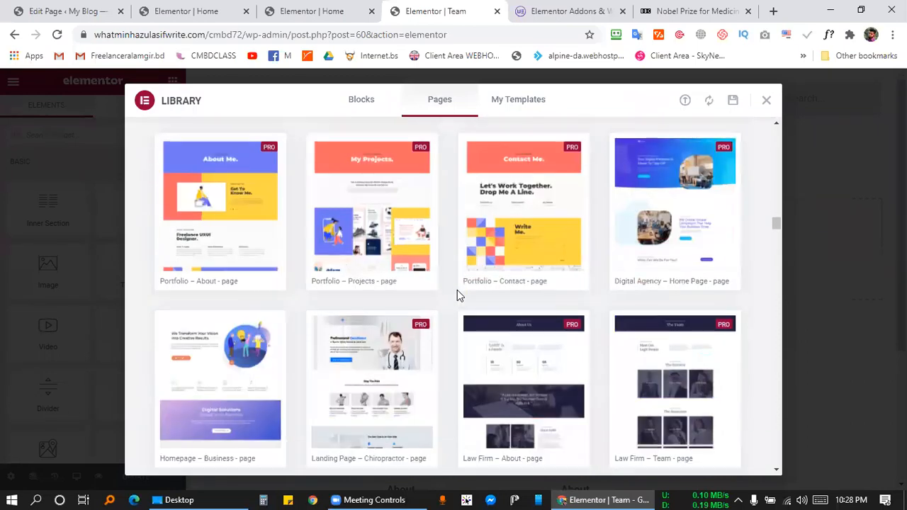
{"action": "scroll", "coordinate": [380, 428], "scroll_direction": "down", "scroll_amount": 2}
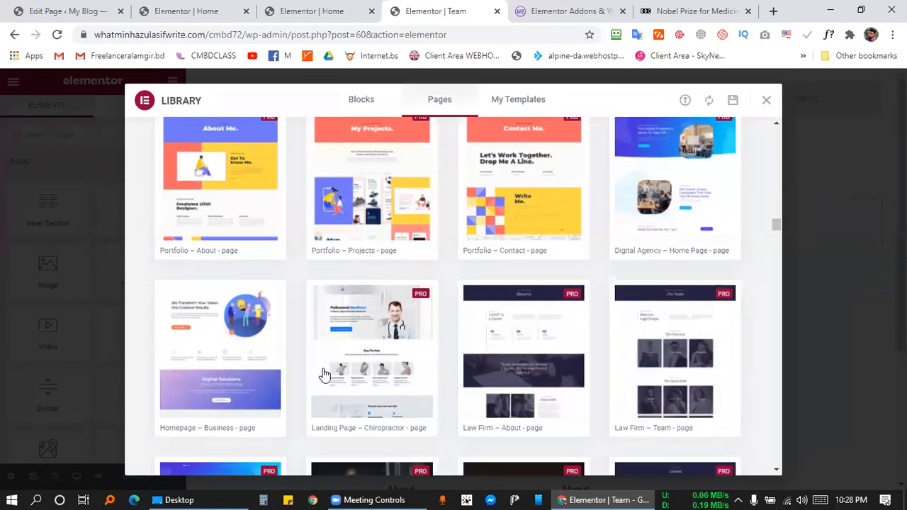
{"action": "left_click", "coordinate": [327, 368]}
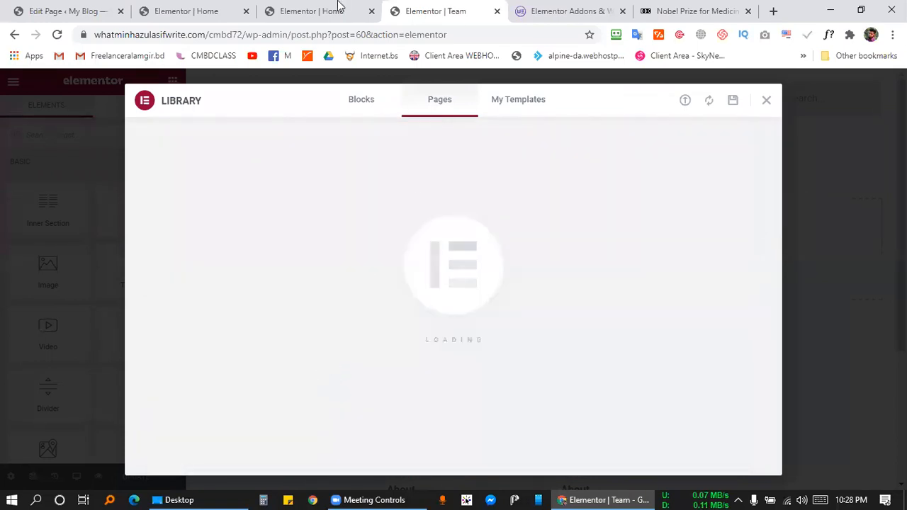
Open the Ultimate page in the Elementor editor from its WordPress edit page
{"action": "left_click", "coordinate": [187, 11]}
{"action": "left_click", "coordinate": [101, 6]}
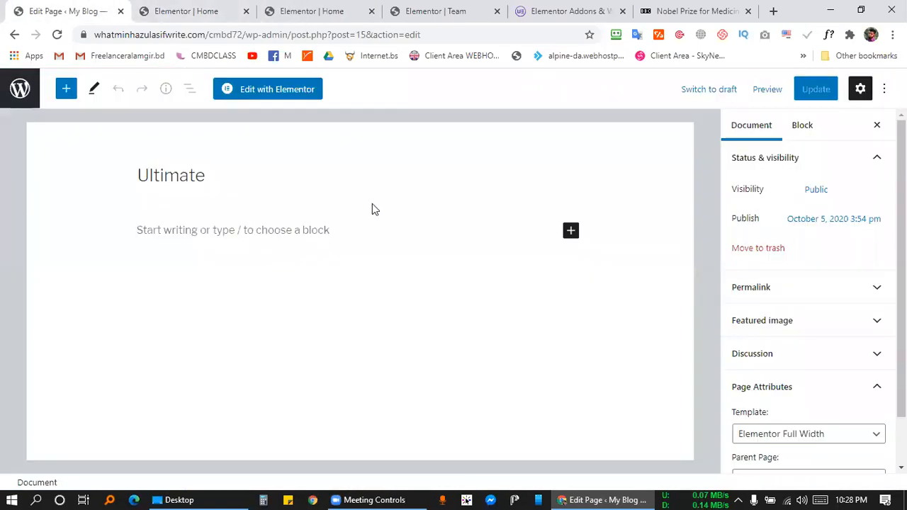
{"action": "left_click", "coordinate": [285, 97]}
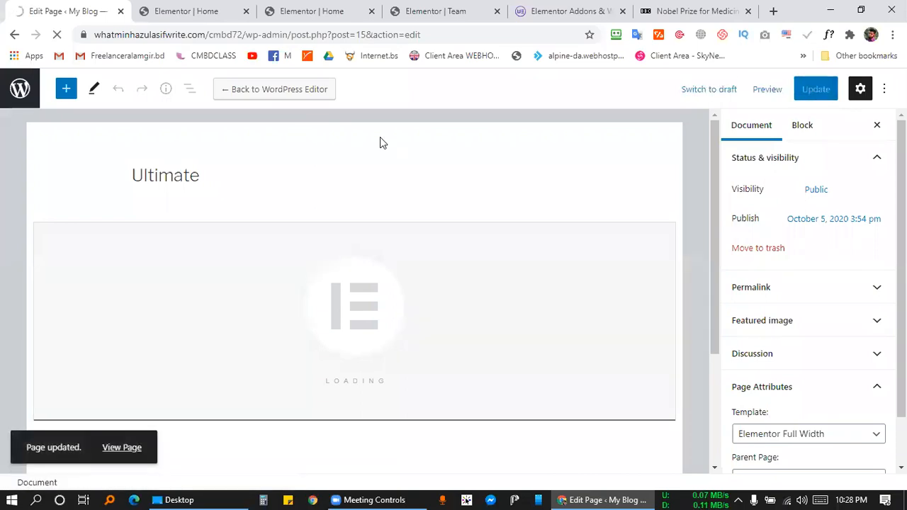
{"action": "left_click", "coordinate": [408, 7]}
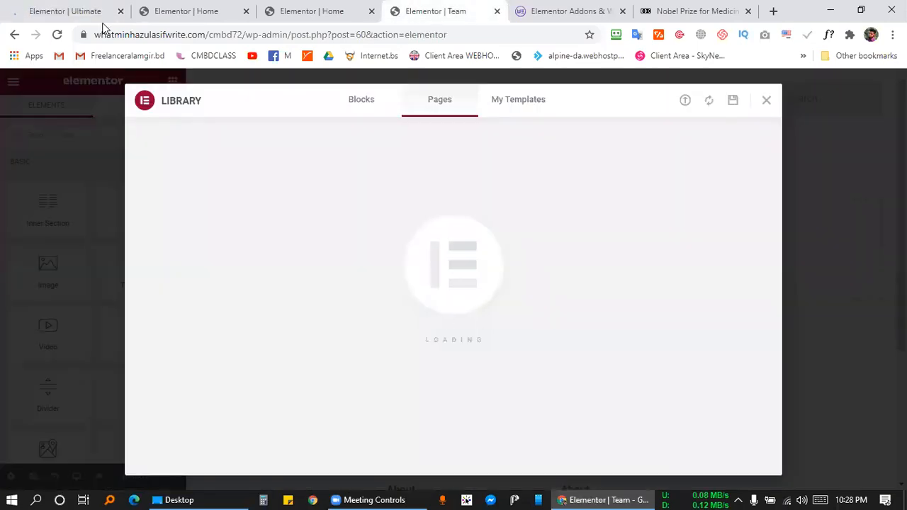
{"action": "left_click", "coordinate": [60, 8]}
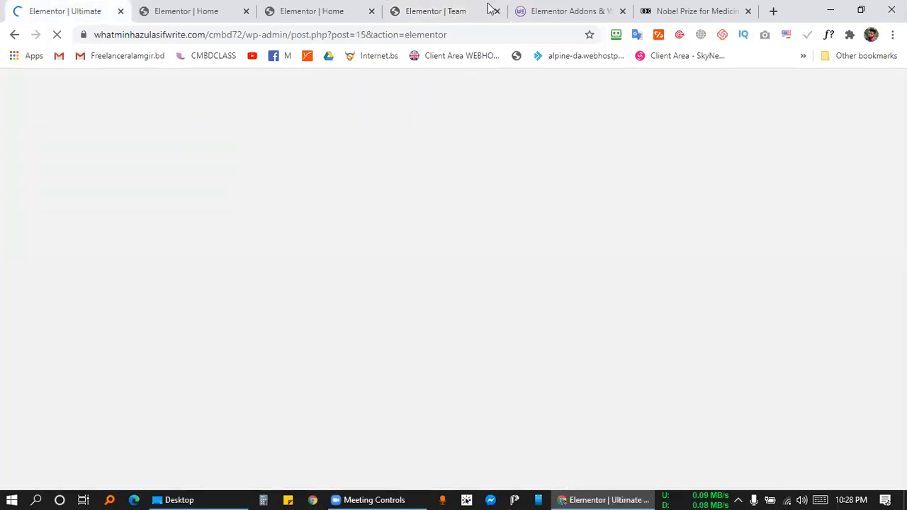
Close the Team editor and the duplicate Home editor tabs, and return to the Ultimate page's editor
{"action": "middle_click", "coordinate": [396, 12]}
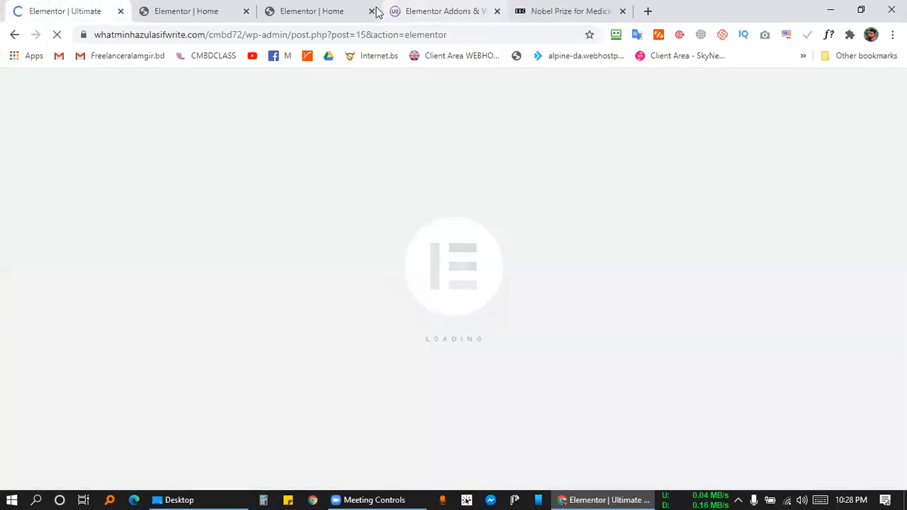
{"action": "left_click", "coordinate": [329, 14]}
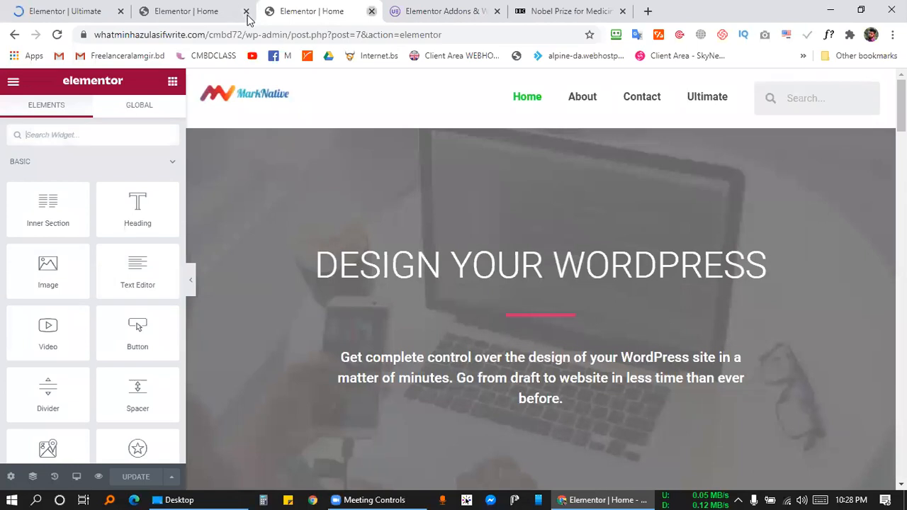
{"action": "left_click", "coordinate": [246, 13]}
{"action": "left_click", "coordinate": [43, 11]}
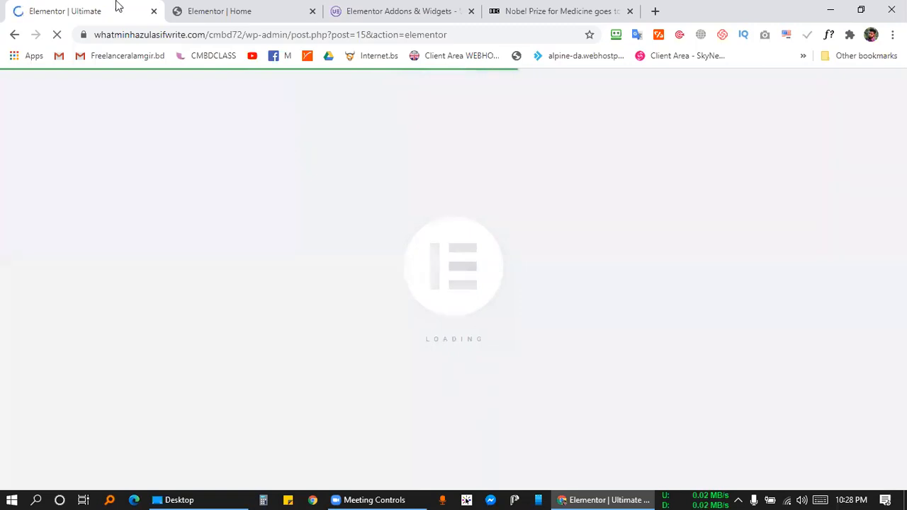
Open the Home page's WordPress edit screen in a new browser tab, place it first, and return to the Ultimate page's editor
{"action": "left_click", "coordinate": [230, 7]}
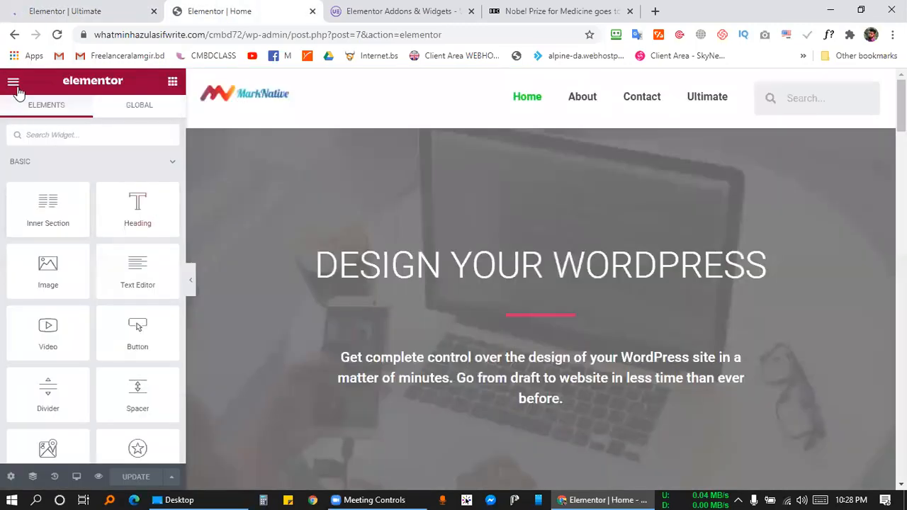
{"action": "left_click", "coordinate": [16, 85]}
{"action": "right_click", "coordinate": [66, 316]}
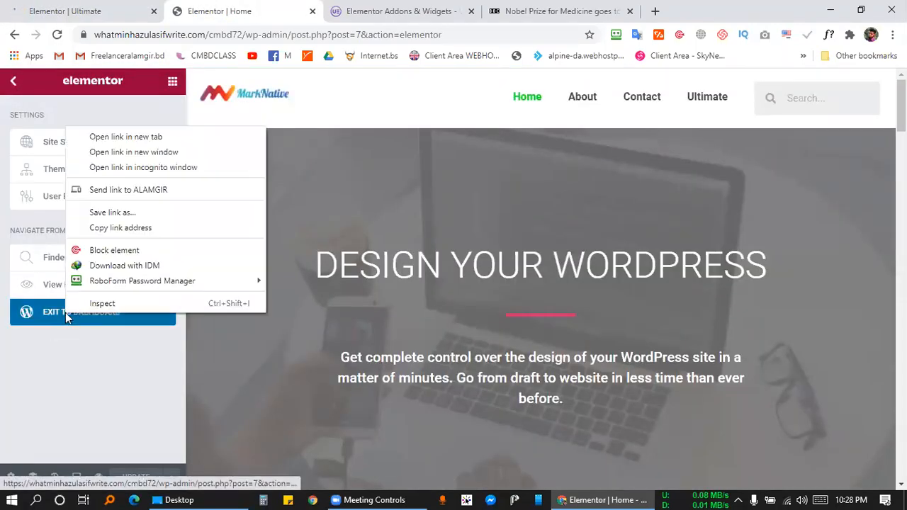
{"action": "left_click", "coordinate": [141, 138]}
{"action": "left_click_drag", "start_coordinate": [349, 5], "coordinate": [80, 6]}
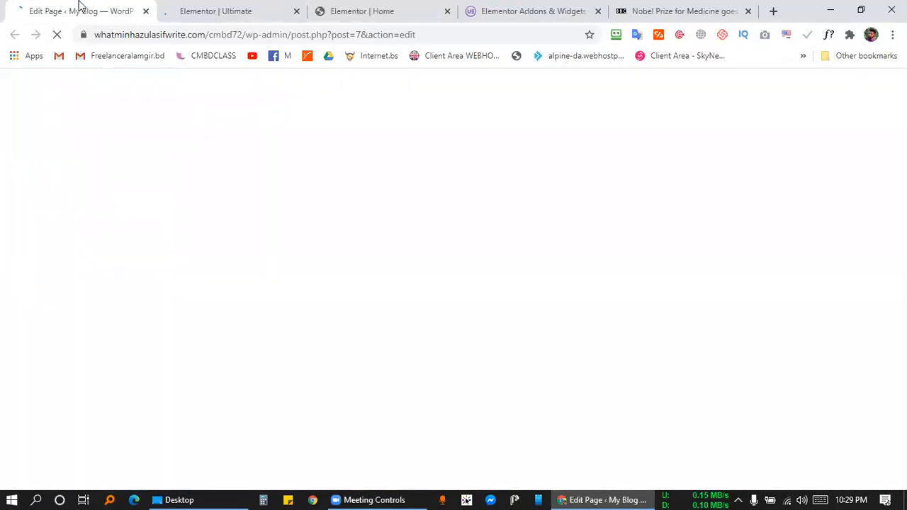
{"action": "left_click", "coordinate": [203, 11]}
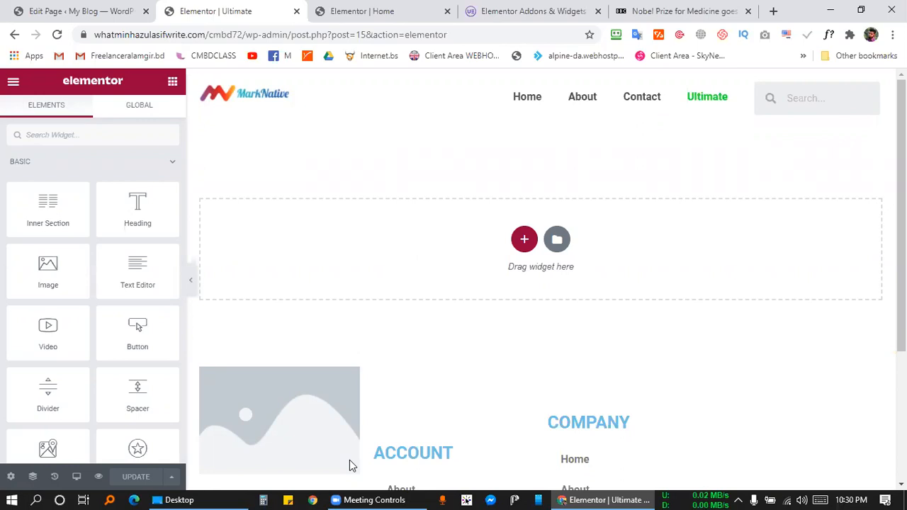
{"action": "left_click", "coordinate": [375, 499]}
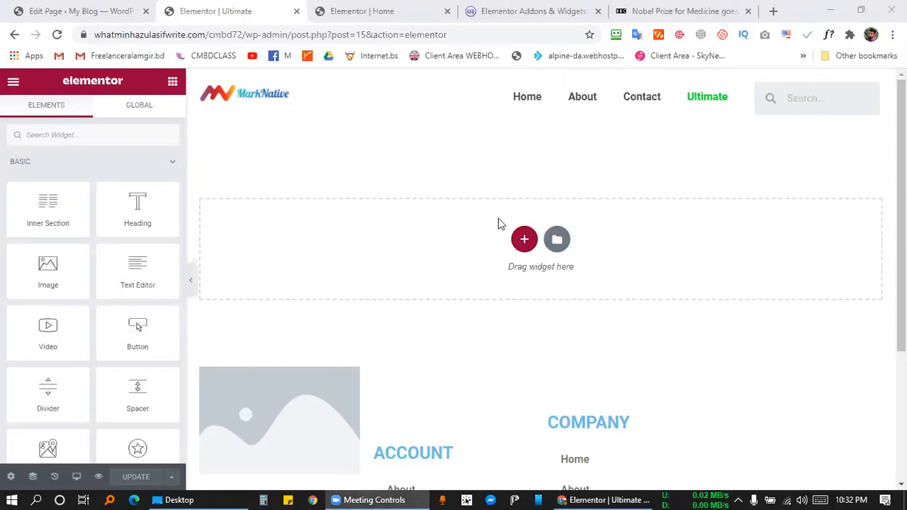
{"action": "scroll", "coordinate": [473, 230], "scroll_direction": "down", "scroll_amount": 1}
{"action": "scroll", "coordinate": [471, 230], "scroll_direction": "down", "scroll_amount": 1}
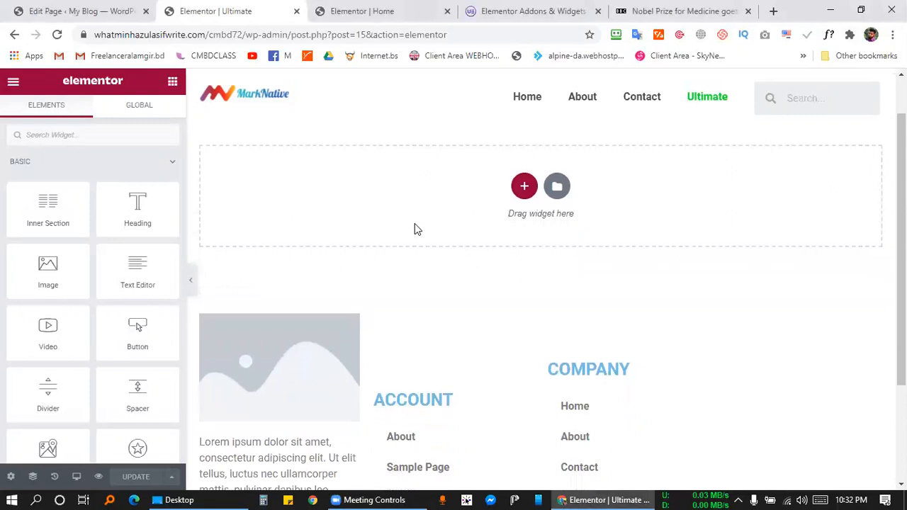
Collapse the Basic, Pro and General widget categories and look through the Ultimate Addons widgets
{"action": "left_click", "coordinate": [168, 164]}
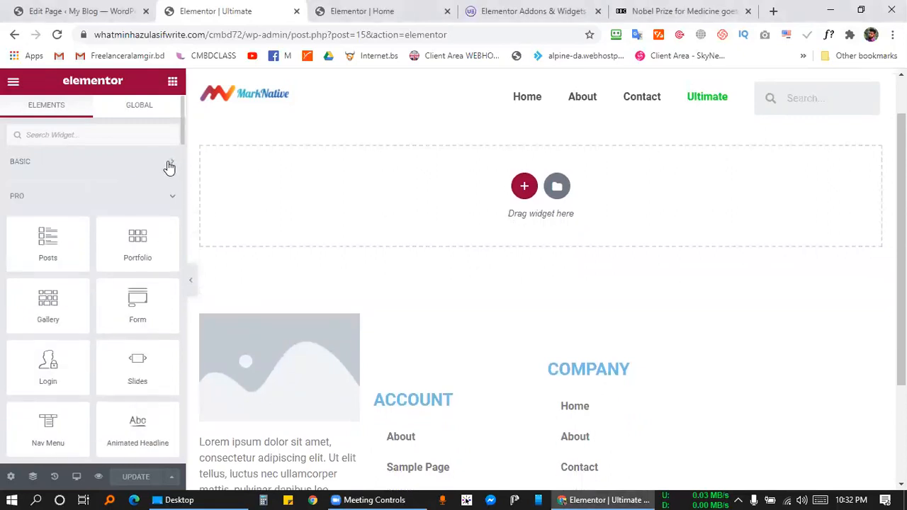
{"action": "left_click", "coordinate": [171, 200]}
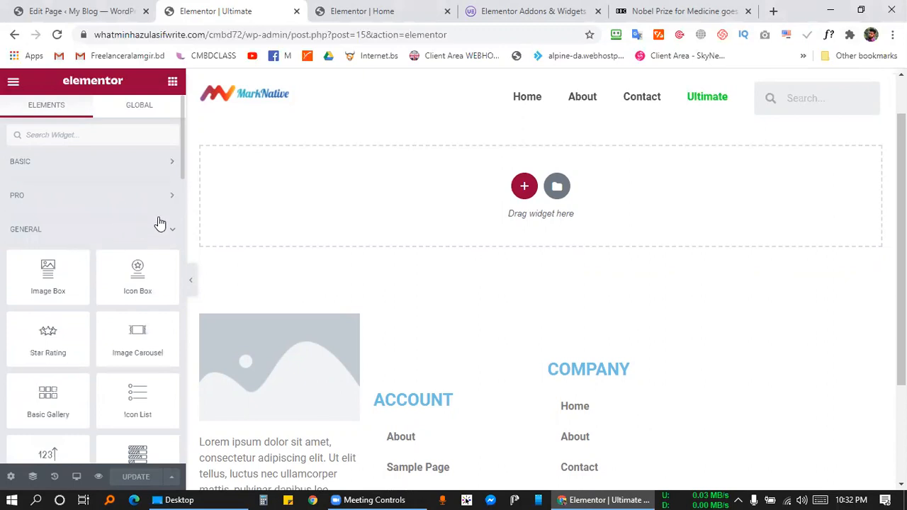
{"action": "left_click", "coordinate": [163, 241]}
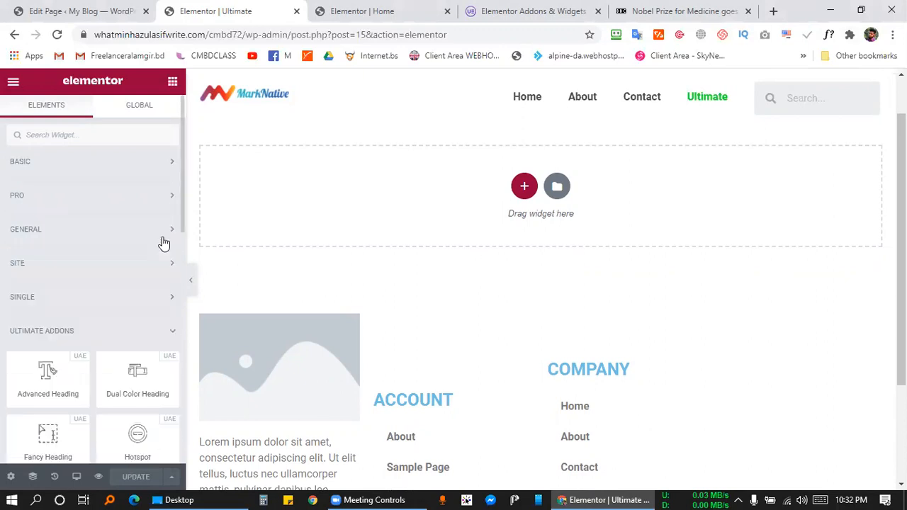
{"action": "scroll", "coordinate": [98, 312], "scroll_direction": "down", "scroll_amount": 3}
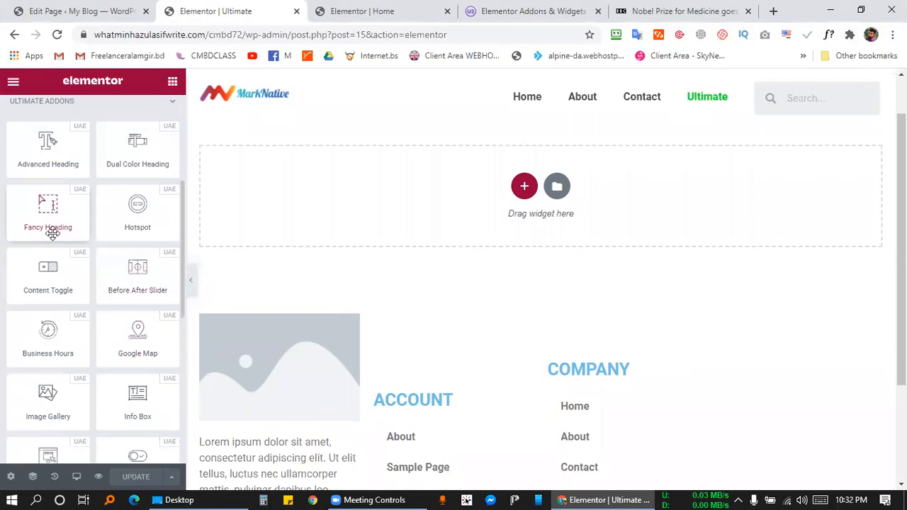
{"action": "scroll", "coordinate": [51, 209], "scroll_direction": "up", "scroll_amount": 1}
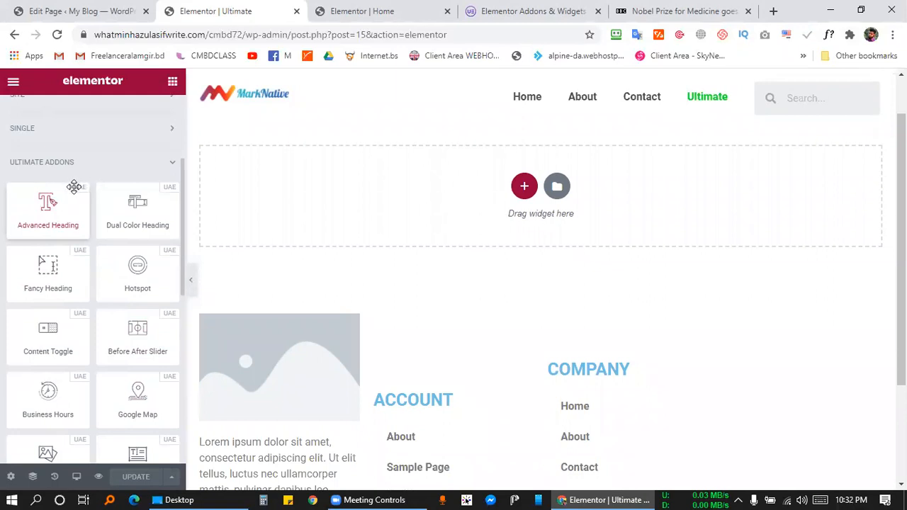
{"action": "scroll", "coordinate": [62, 231], "scroll_direction": "down", "scroll_amount": 6}
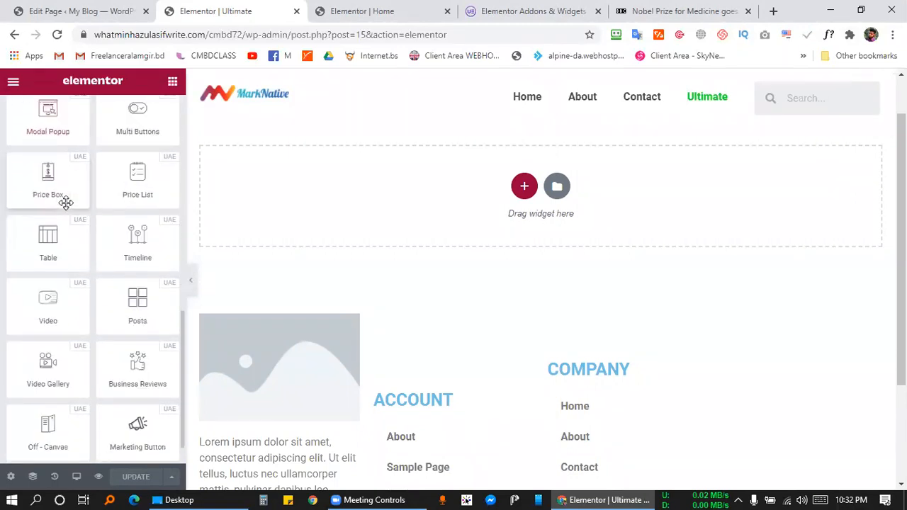
{"action": "scroll", "coordinate": [110, 226], "scroll_direction": "up", "scroll_amount": 7}
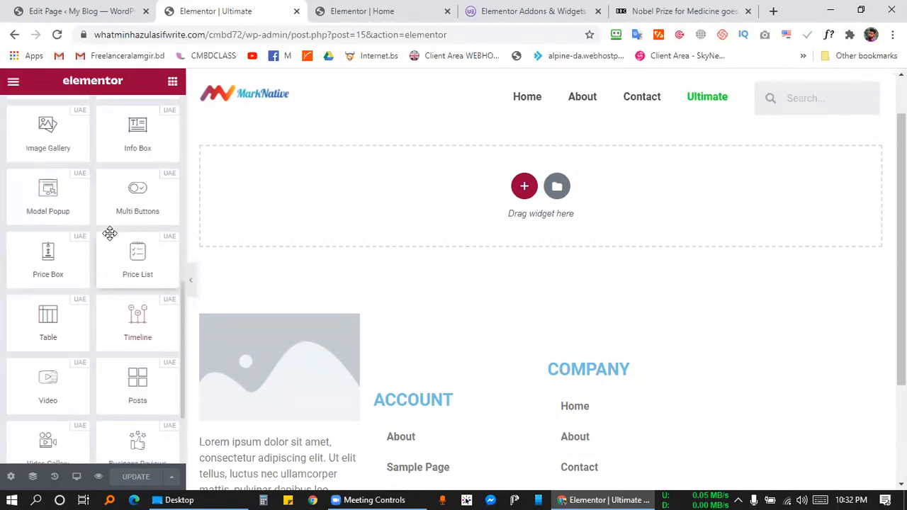
{"action": "scroll", "coordinate": [109, 234], "scroll_direction": "up", "scroll_amount": 1}
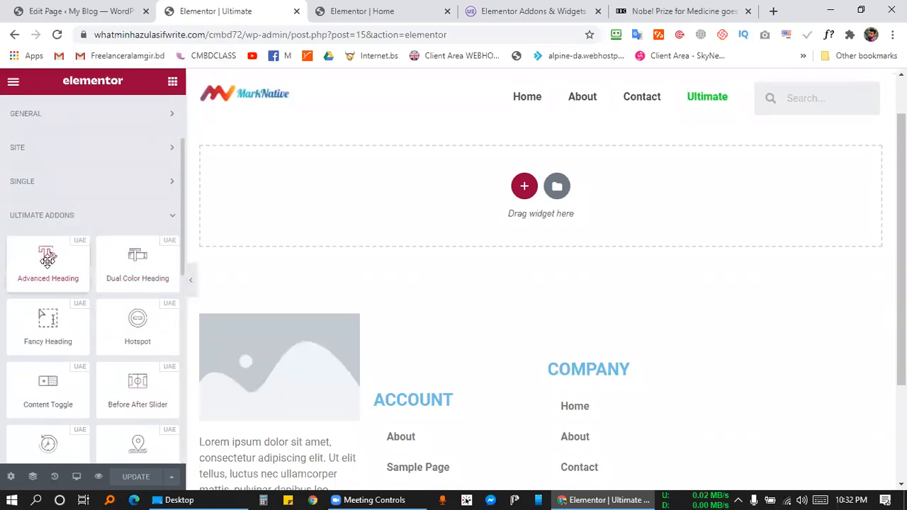
Add the Ultimate Addons Advanced Heading widget below the header of the Ultimate page and review its heading and description fields
{"action": "left_click_drag", "start_coordinate": [46, 255], "coordinate": [421, 180]}
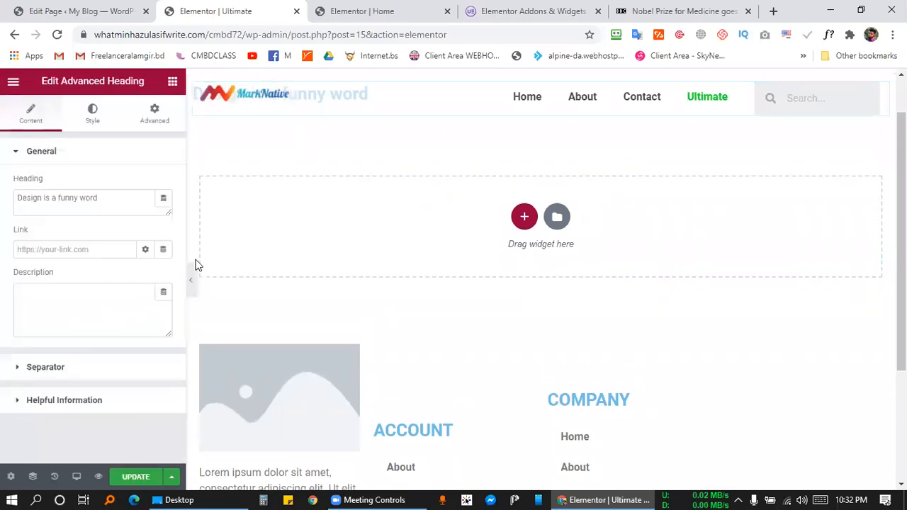
{"action": "left_click", "coordinate": [71, 199]}
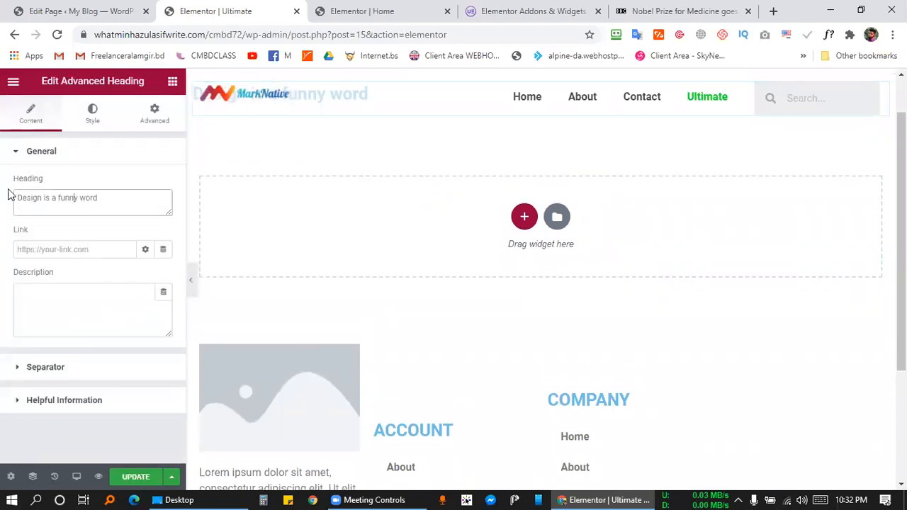
{"action": "left_click", "coordinate": [63, 320]}
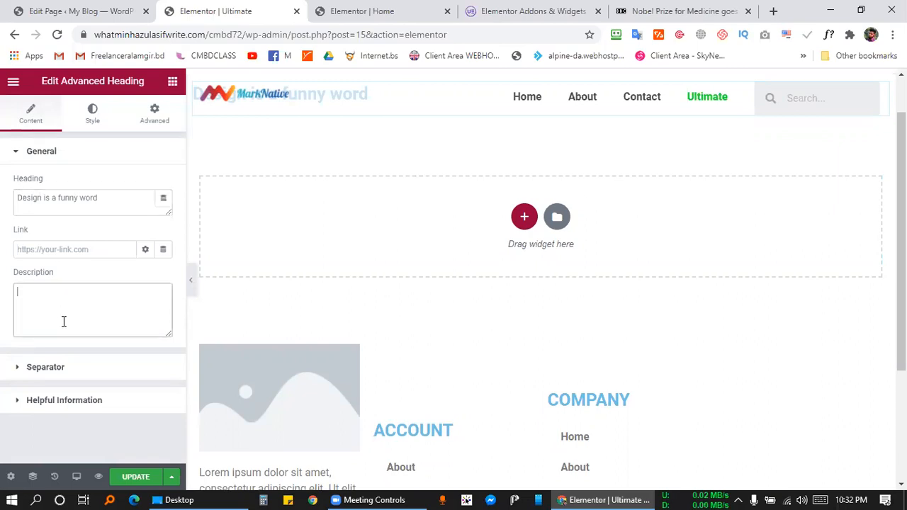
{"action": "left_click", "coordinate": [103, 200]}
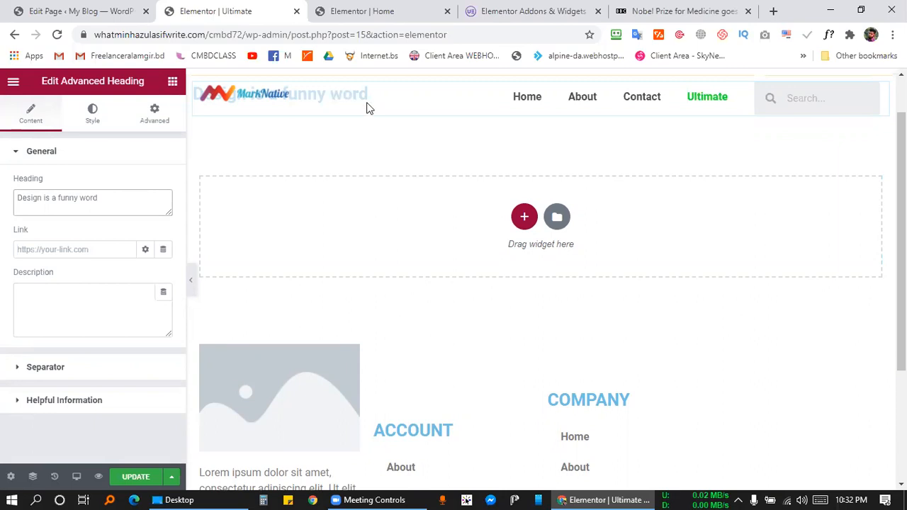
{"action": "scroll", "coordinate": [444, 154], "scroll_direction": "up", "scroll_amount": 1}
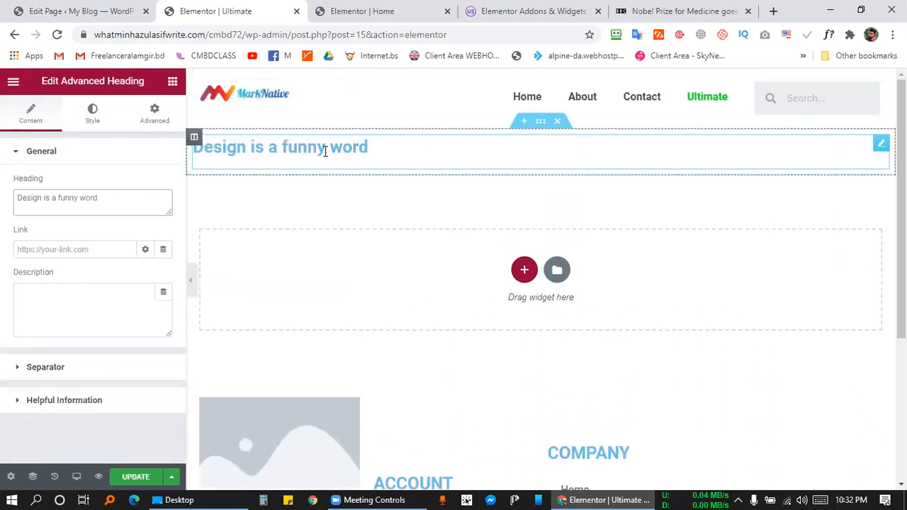
Set the Advanced Heading's description to "This is a"
{"action": "left_click", "coordinate": [58, 290]}
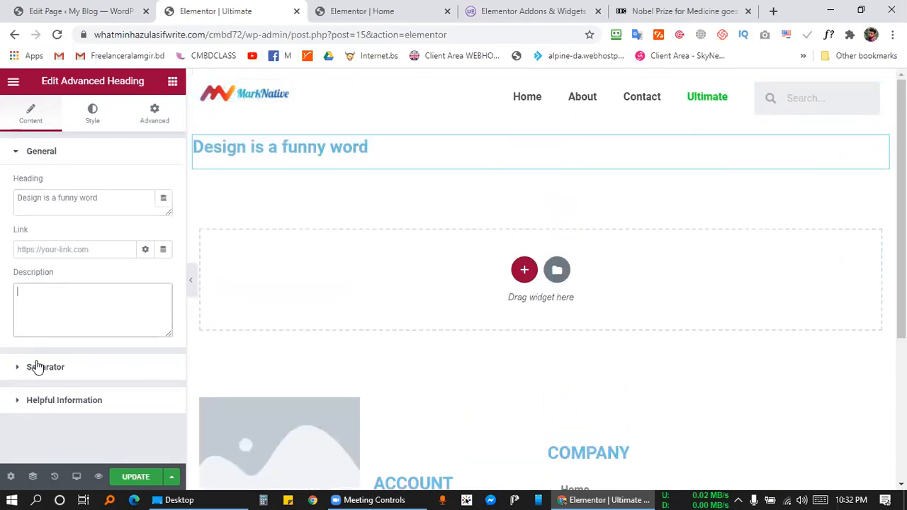
{"action": "type", "text": "This is a"}
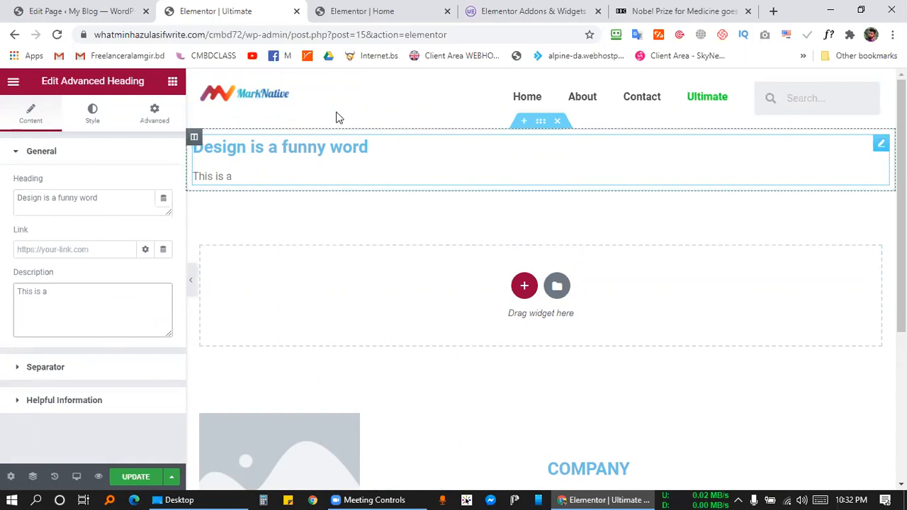
In the Home page's editor, move the hero section's divider below the "Get complete control" paragraph
{"action": "left_click", "coordinate": [362, 11]}
{"action": "scroll", "coordinate": [493, 203], "scroll_direction": "down", "scroll_amount": 2}
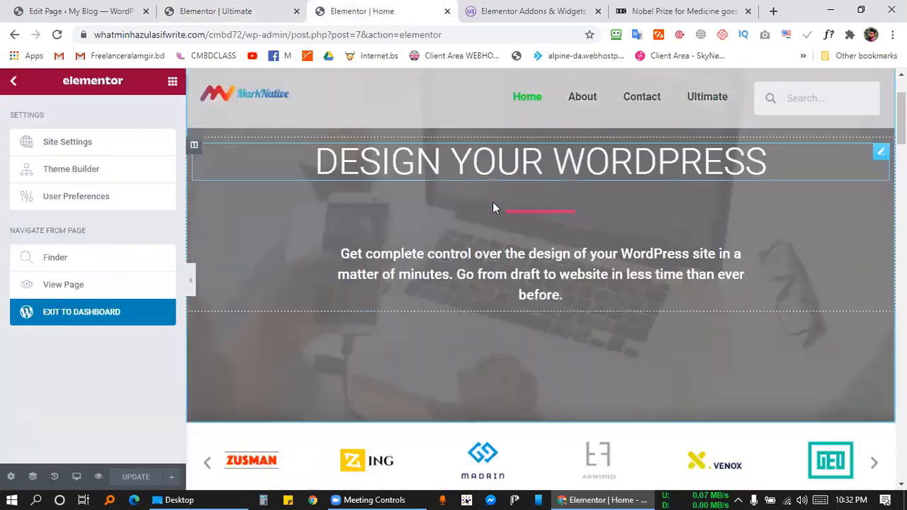
{"action": "left_click_drag", "start_coordinate": [598, 184], "coordinate": [576, 268]}
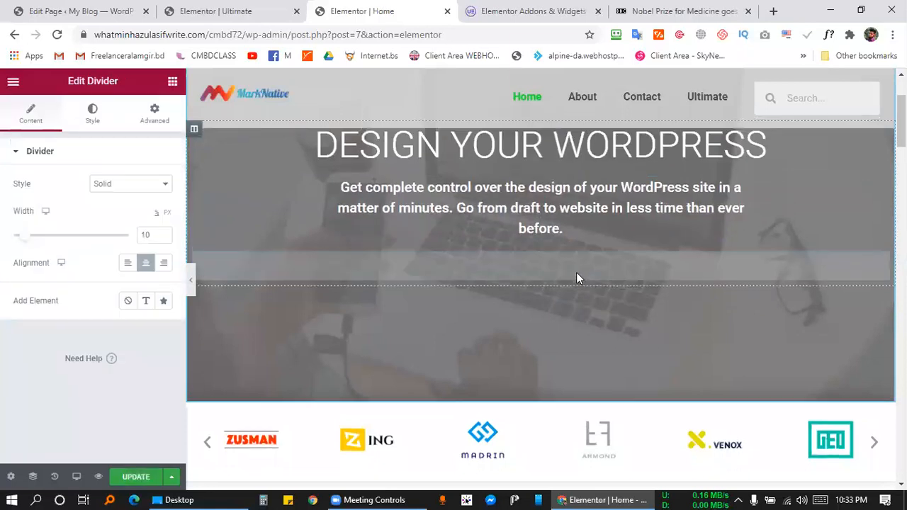
{"action": "scroll", "coordinate": [576, 272], "scroll_direction": "up", "scroll_amount": 2}
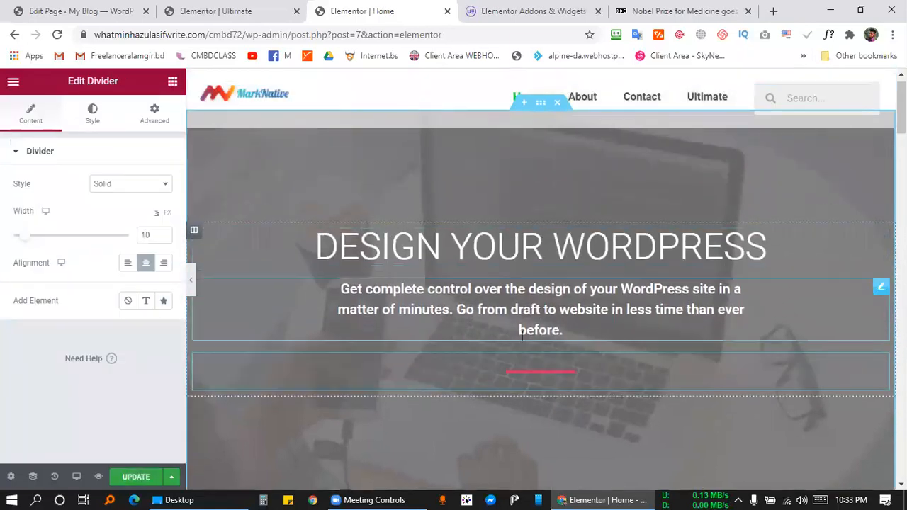
Return to the Ultimate page's editor and set the Advanced Heading's separator style to Line
{"action": "left_click", "coordinate": [215, 12]}
{"action": "left_click", "coordinate": [106, 203]}
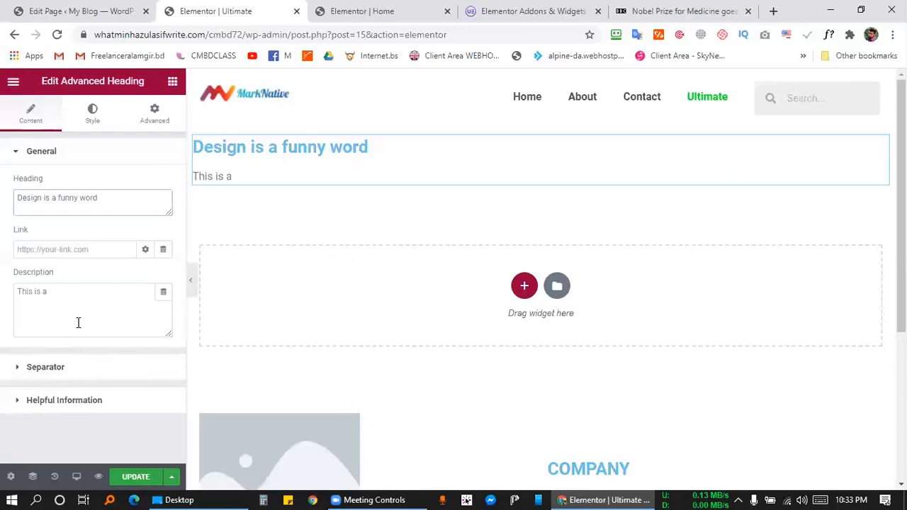
{"action": "left_click", "coordinate": [38, 369]}
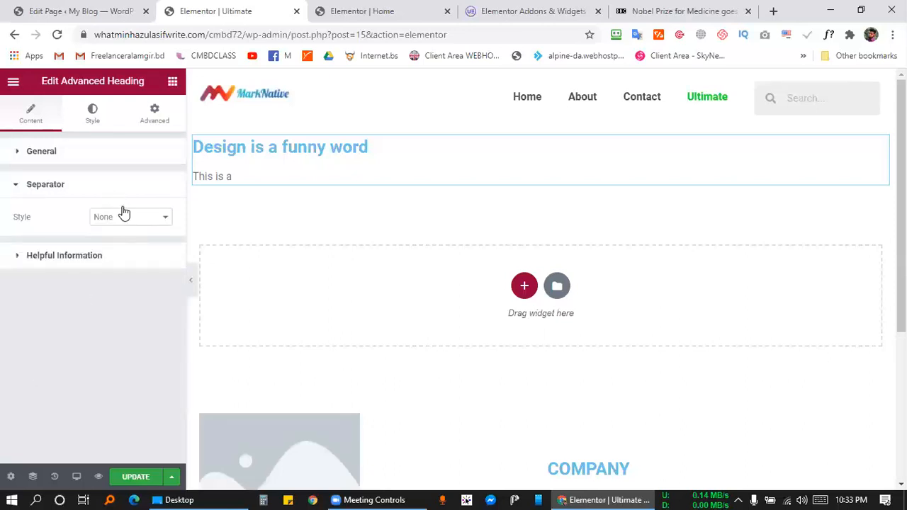
{"action": "left_click", "coordinate": [124, 215]}
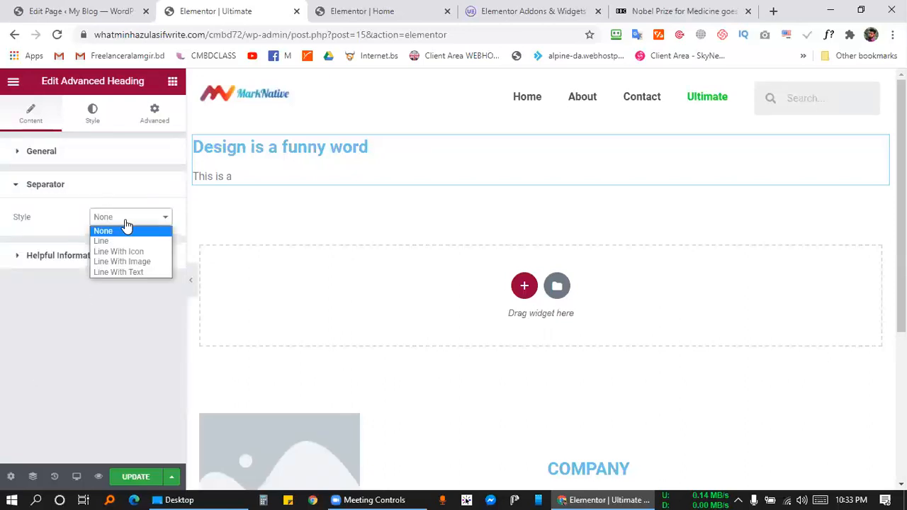
{"action": "left_click", "coordinate": [100, 241]}
Move the Home page's hero divider back between the title and the paragraph, and return to the Ultimate page's editor
{"action": "key", "text": "ctrl+Tab"}
{"action": "left_click_drag", "start_coordinate": [525, 383], "coordinate": [522, 280]}
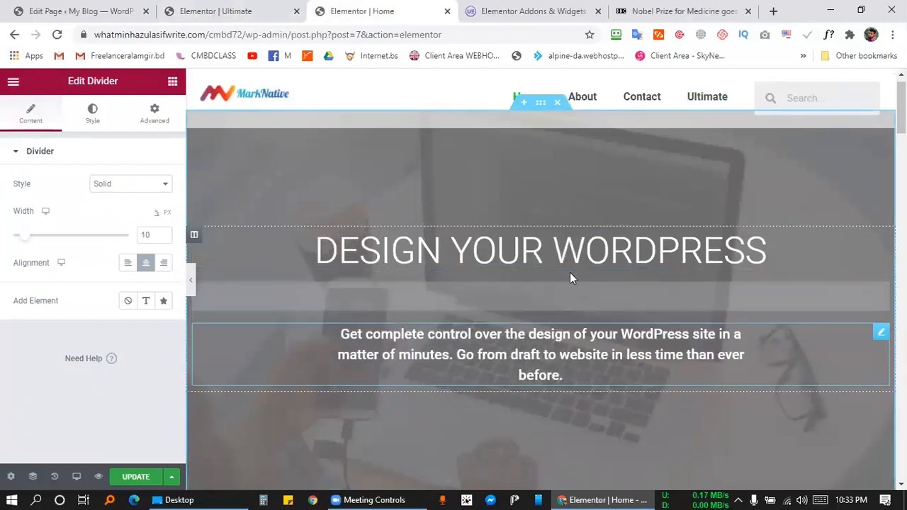
{"action": "key", "text": "ctrl+shift+Tab"}
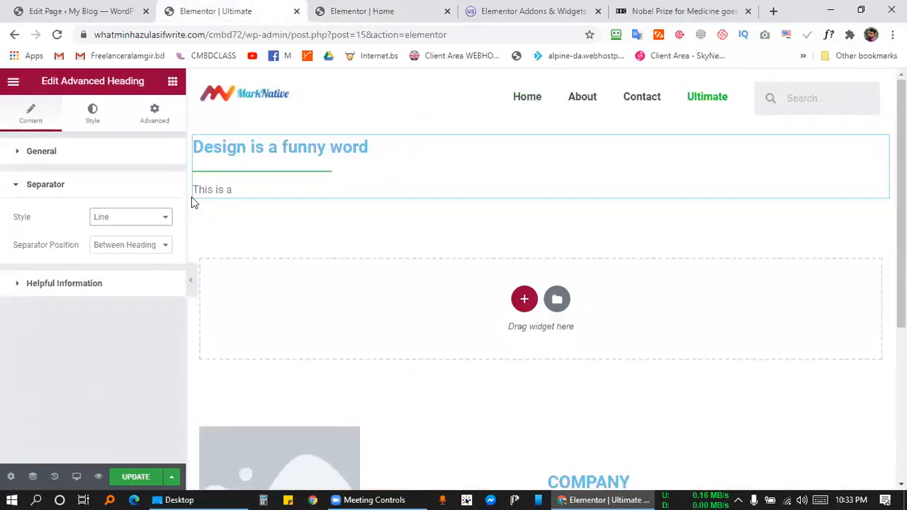
Set the Advanced Heading's overall alignment to center
{"action": "left_click", "coordinate": [92, 110]}
{"action": "left_click", "coordinate": [145, 183]}
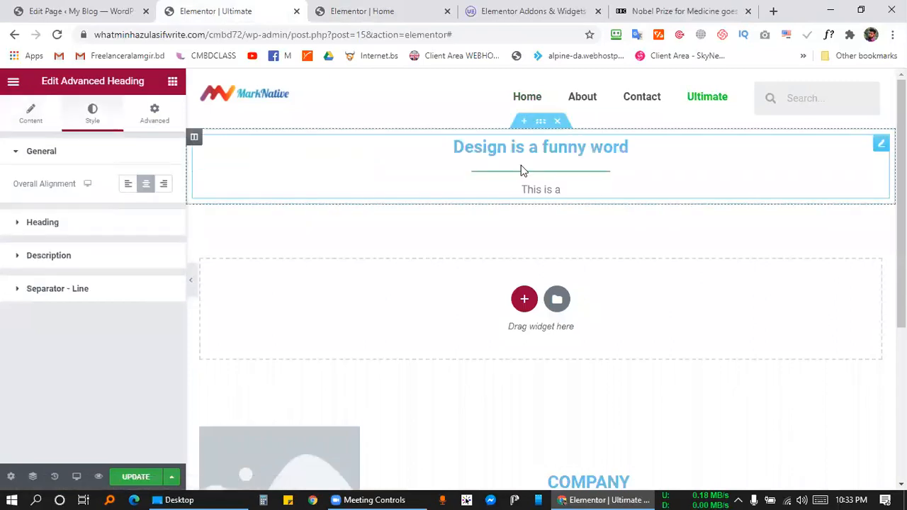
Try the Top and Bottom separator positions on the Advanced Heading, and set the position back to Between Heading & Description
{"action": "left_click", "coordinate": [32, 119]}
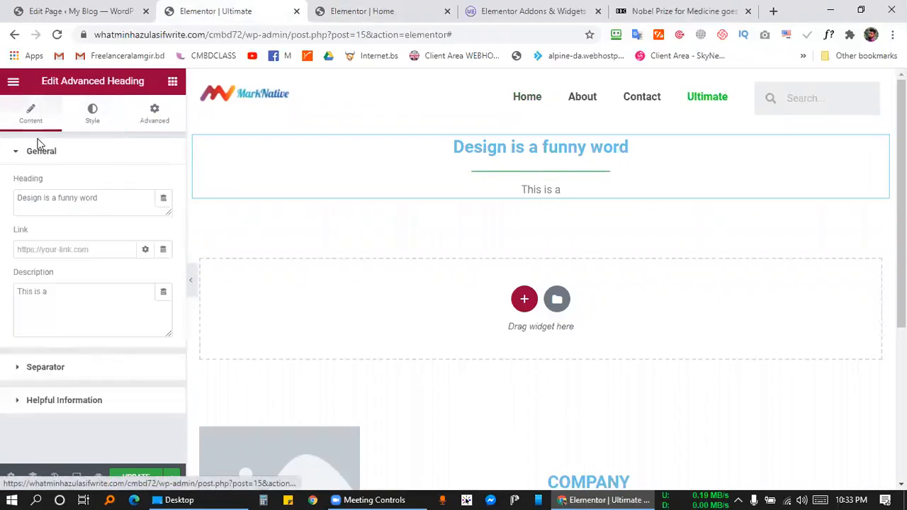
{"action": "left_click", "coordinate": [57, 369]}
{"action": "left_click", "coordinate": [129, 245]}
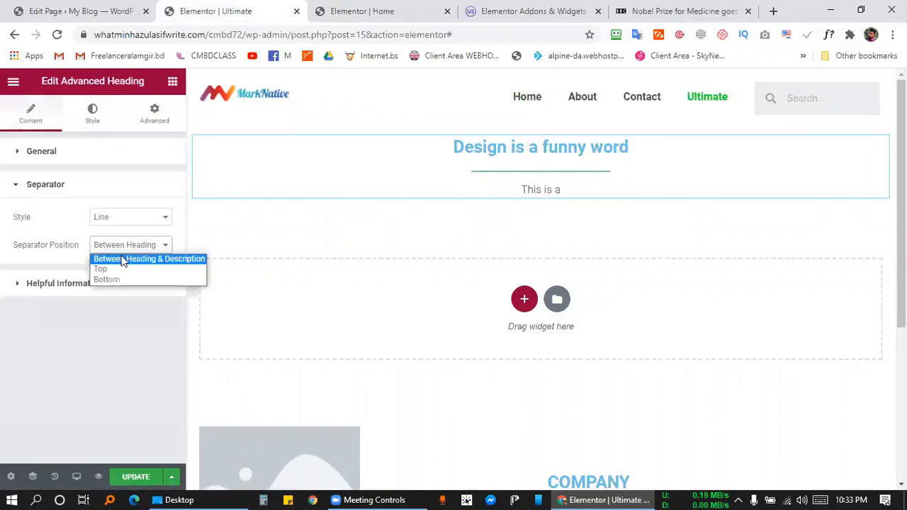
{"action": "left_click", "coordinate": [110, 273]}
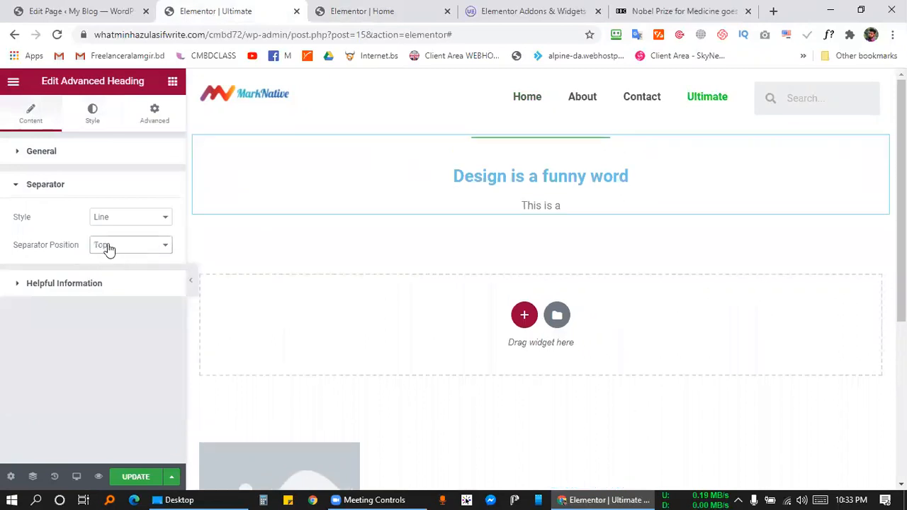
{"action": "left_click", "coordinate": [119, 246]}
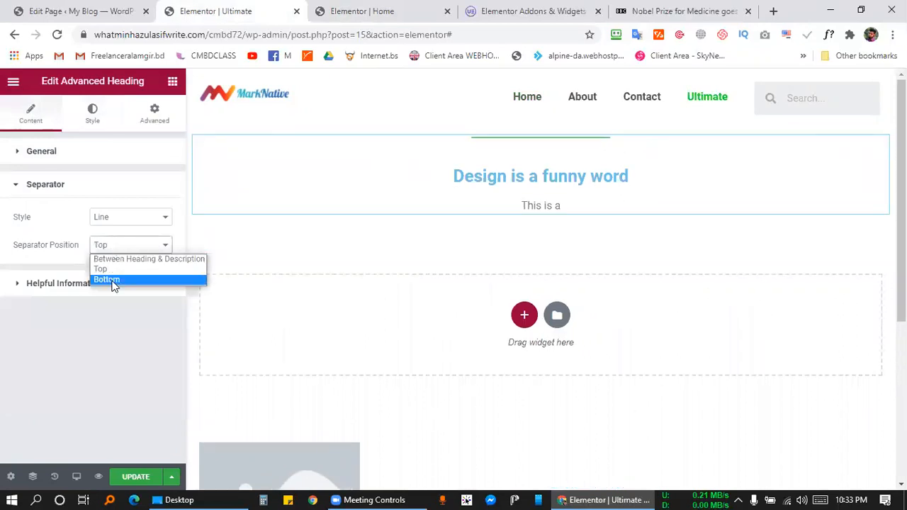
{"action": "left_click", "coordinate": [108, 280]}
{"action": "left_click", "coordinate": [117, 245]}
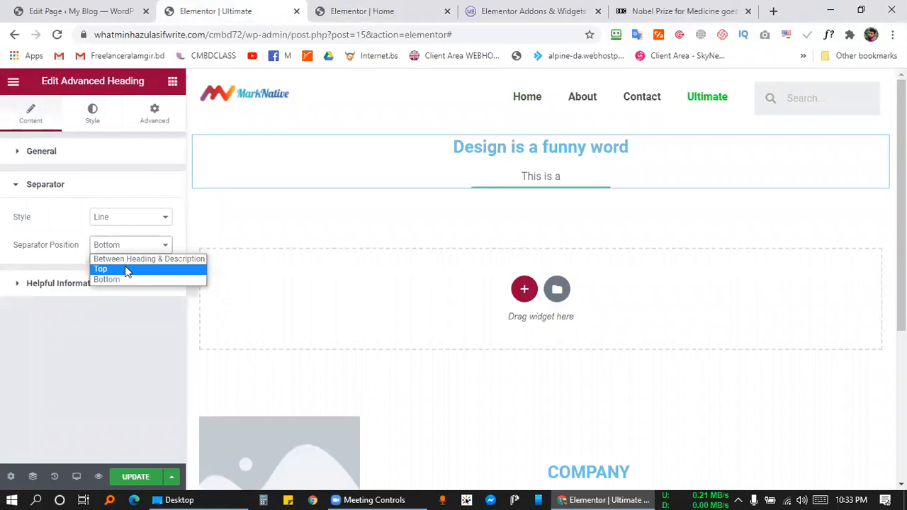
{"action": "left_click", "coordinate": [125, 270]}
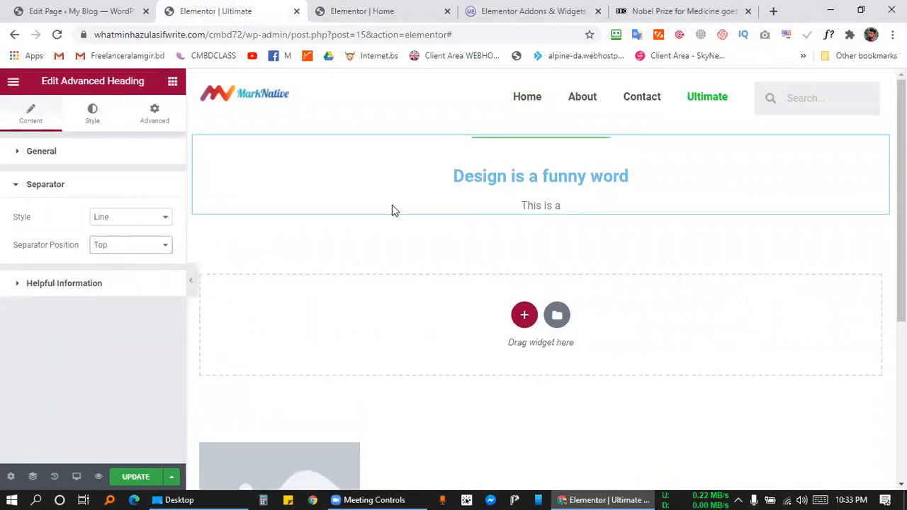
{"action": "left_click", "coordinate": [126, 245]}
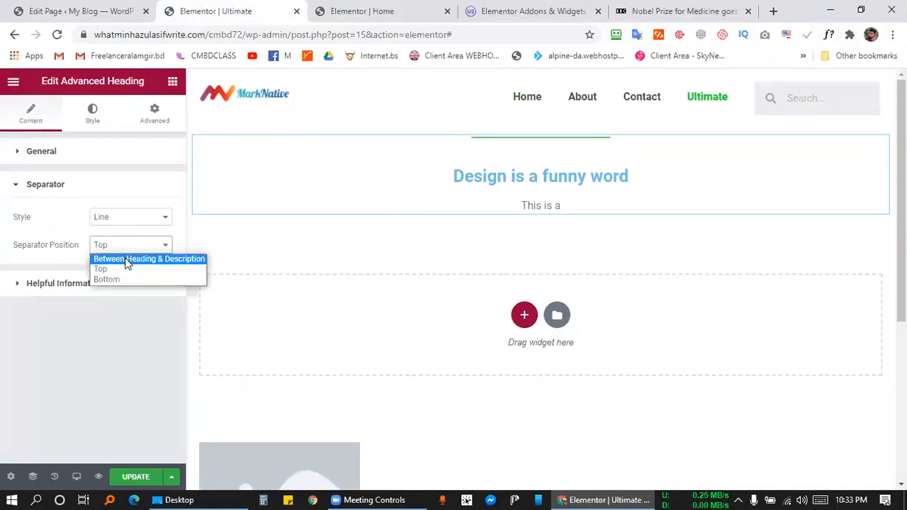
{"action": "left_click", "coordinate": [128, 259]}
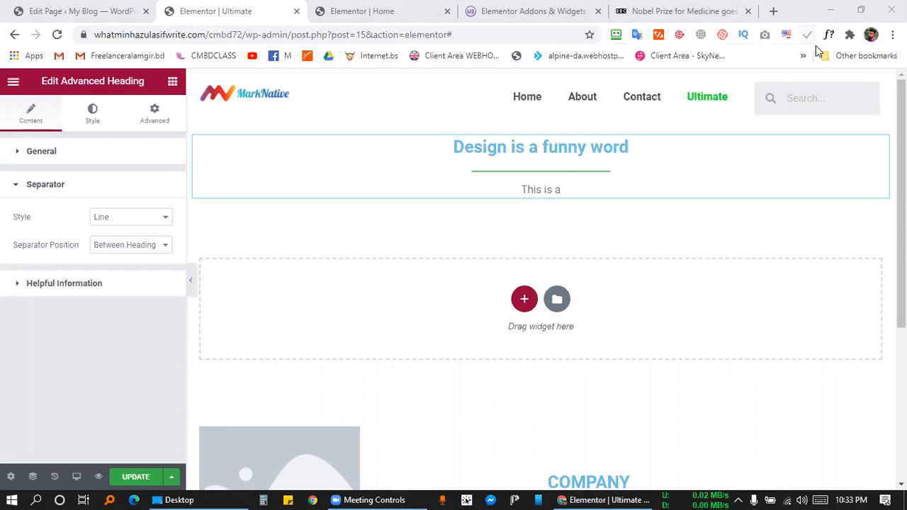
Open the Getting started article from the Advanced Heading's helpful information in a new browser tab and bring it up
{"action": "left_click", "coordinate": [75, 360]}
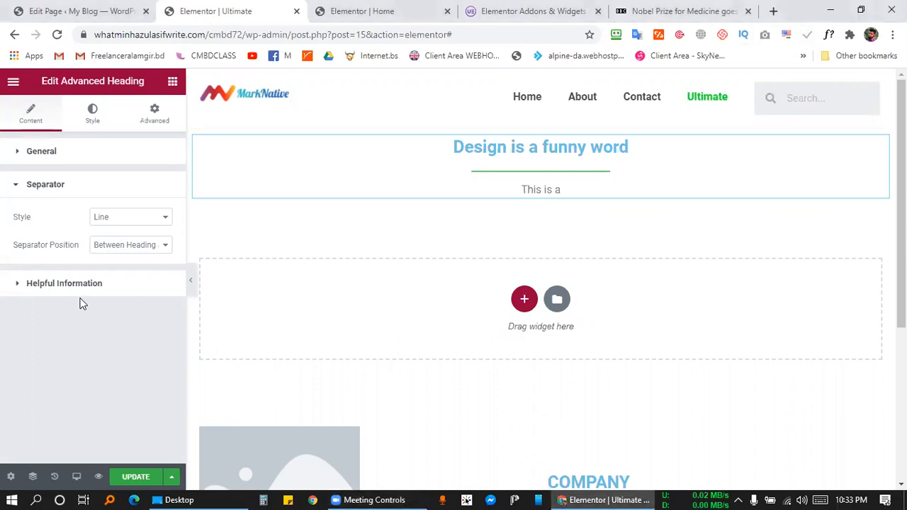
{"action": "left_click", "coordinate": [19, 287]}
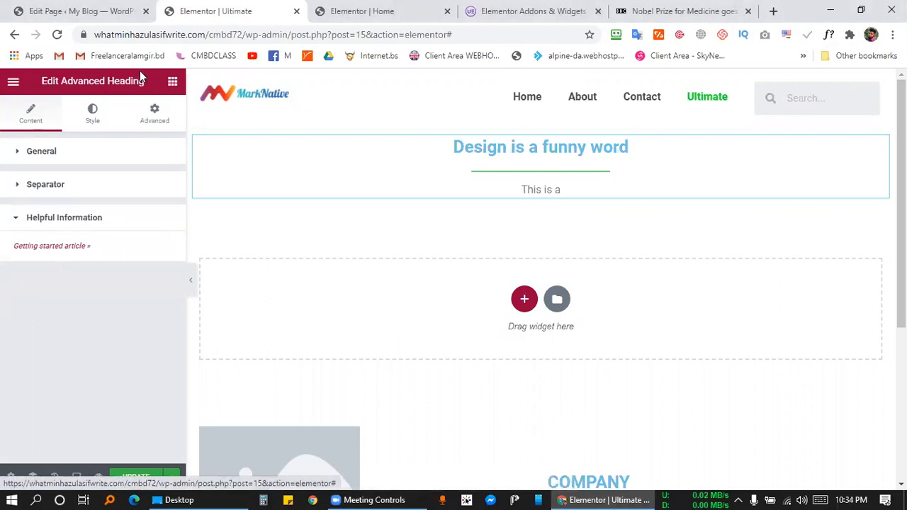
{"action": "right_click", "coordinate": [45, 247]}
{"action": "left_click", "coordinate": [56, 257]}
{"action": "left_click", "coordinate": [309, 11]}
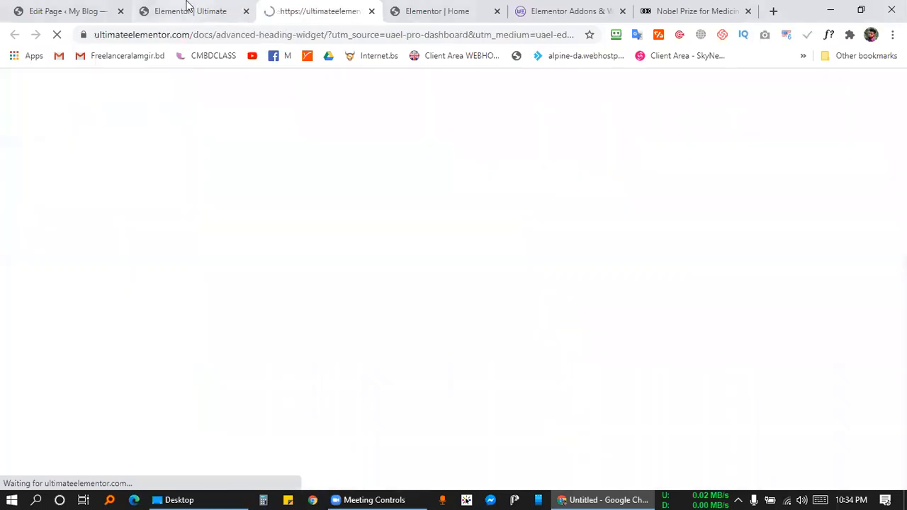
{"action": "left_click", "coordinate": [189, 9]}
{"action": "left_click", "coordinate": [346, 10]}
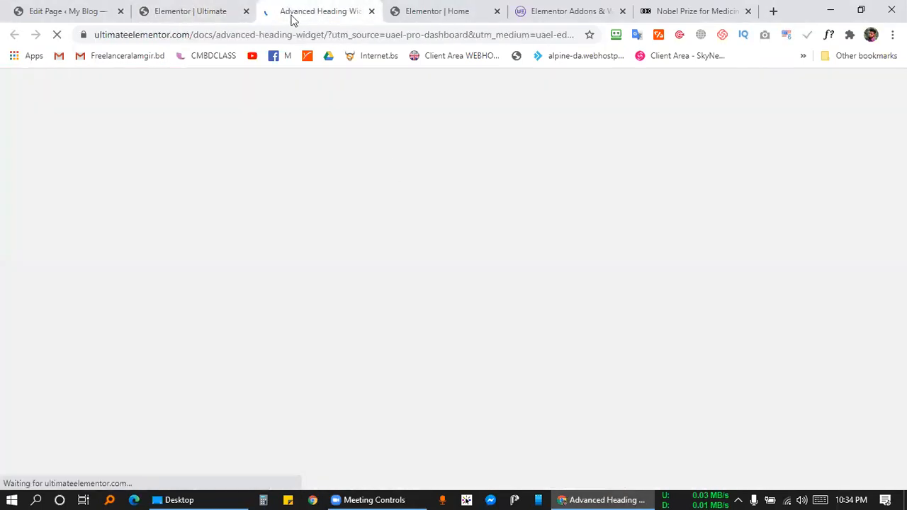
Look through the Advanced Heading Widget article's key features and its content, separator, style and advanced settings, and return to the Ultimate page's editor
{"action": "scroll", "coordinate": [393, 325], "scroll_direction": "down", "scroll_amount": 2}
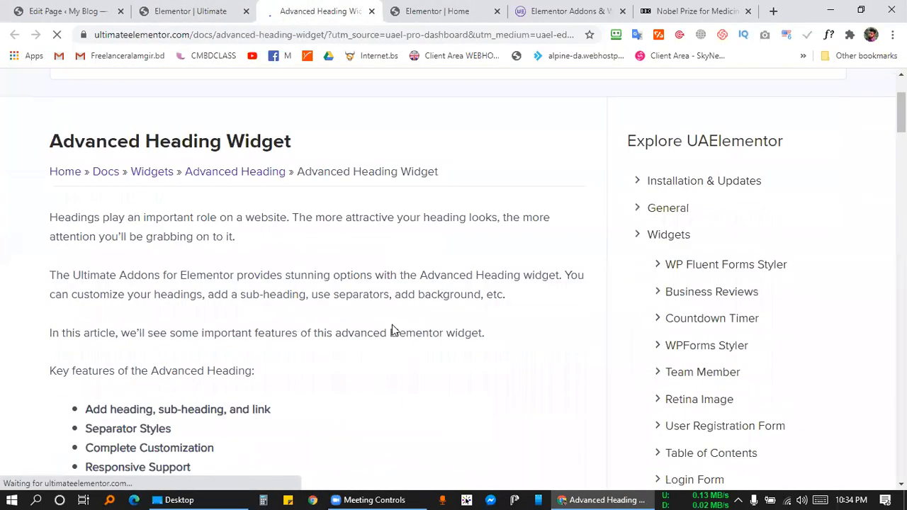
{"action": "scroll", "coordinate": [139, 353], "scroll_direction": "down", "scroll_amount": 1}
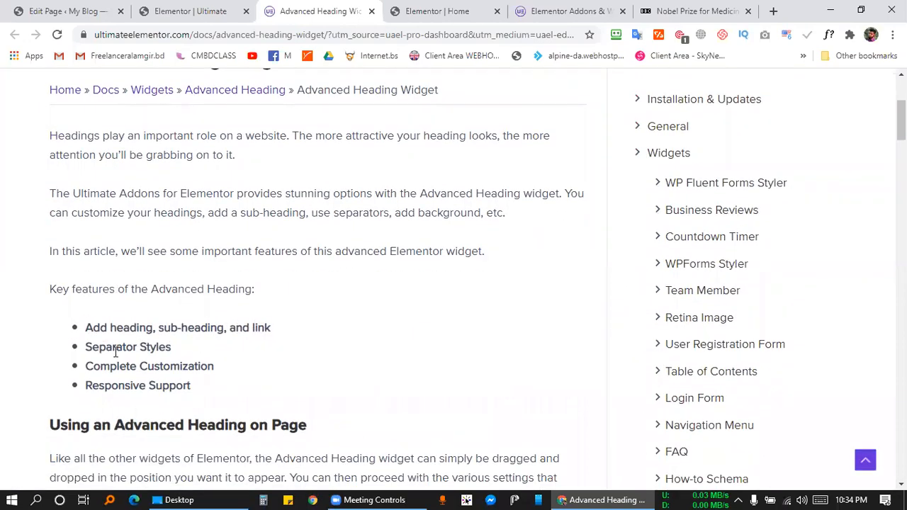
{"action": "scroll", "coordinate": [196, 365], "scroll_direction": "down", "scroll_amount": 6}
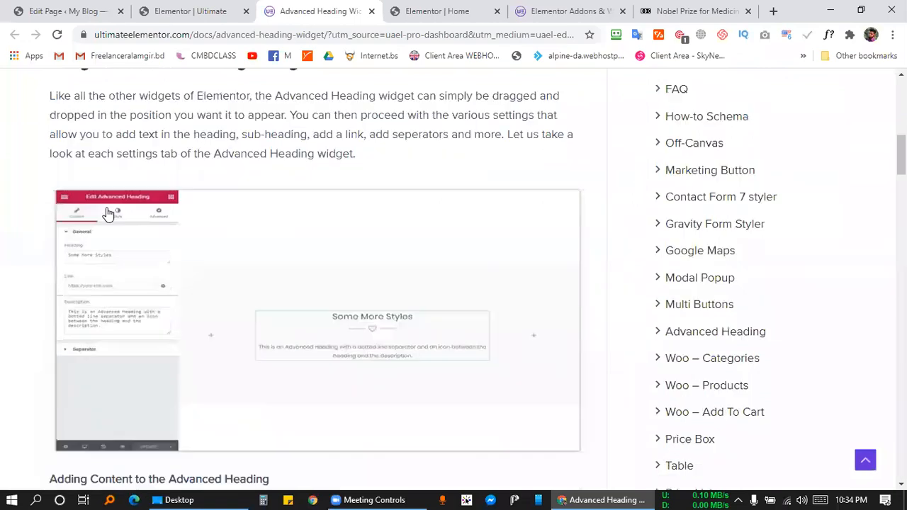
{"action": "scroll", "coordinate": [373, 266], "scroll_direction": "down", "scroll_amount": 8}
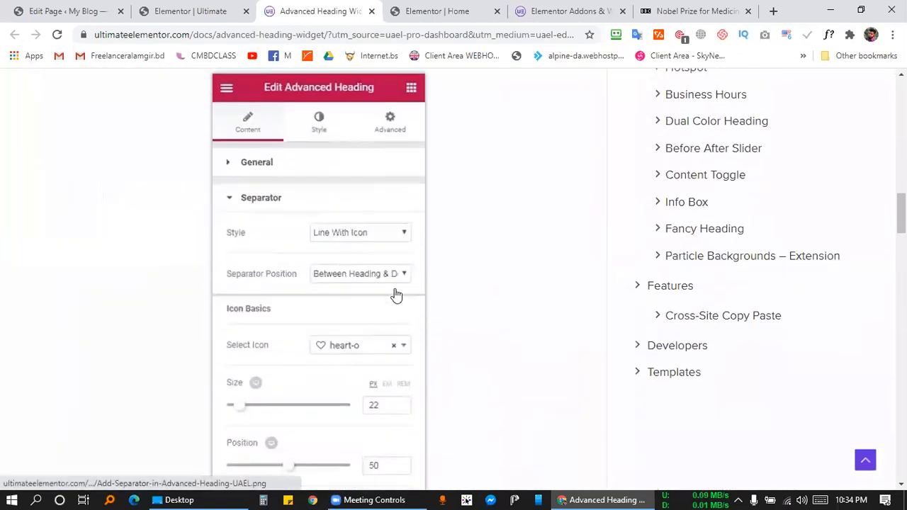
{"action": "scroll", "coordinate": [329, 347], "scroll_direction": "down", "scroll_amount": 4}
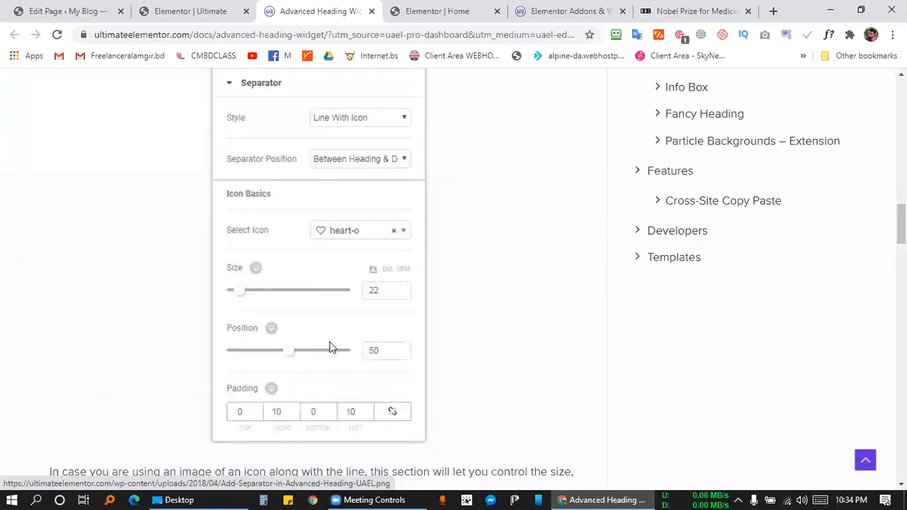
{"action": "scroll", "coordinate": [317, 313], "scroll_direction": "down", "scroll_amount": 11}
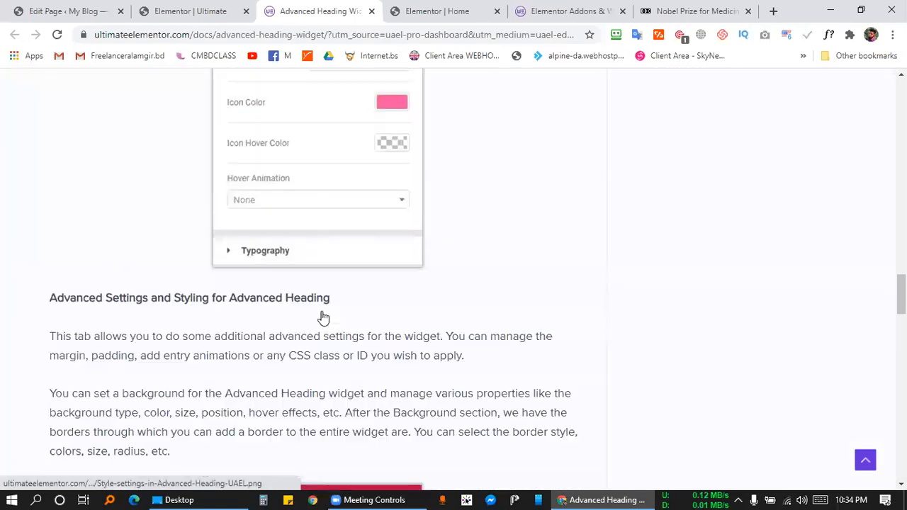
{"action": "scroll", "coordinate": [320, 312], "scroll_direction": "down", "scroll_amount": 10}
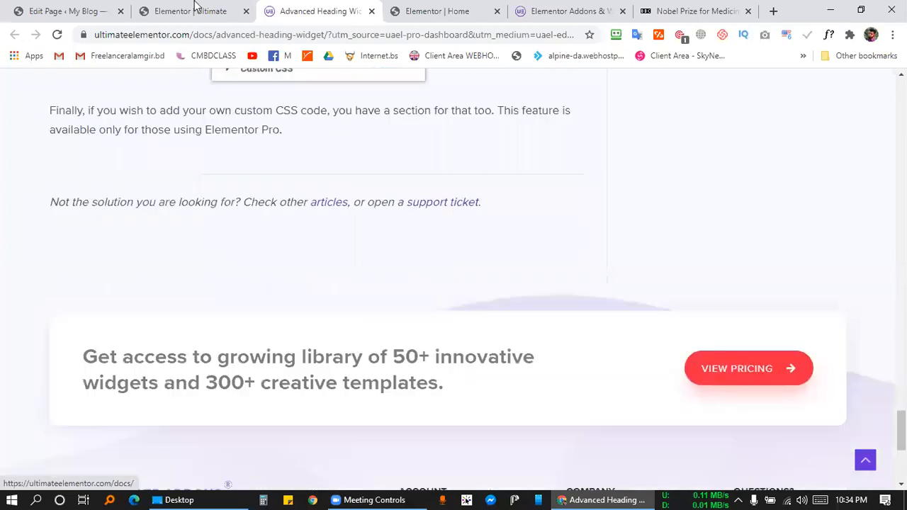
{"action": "left_click", "coordinate": [191, 10]}
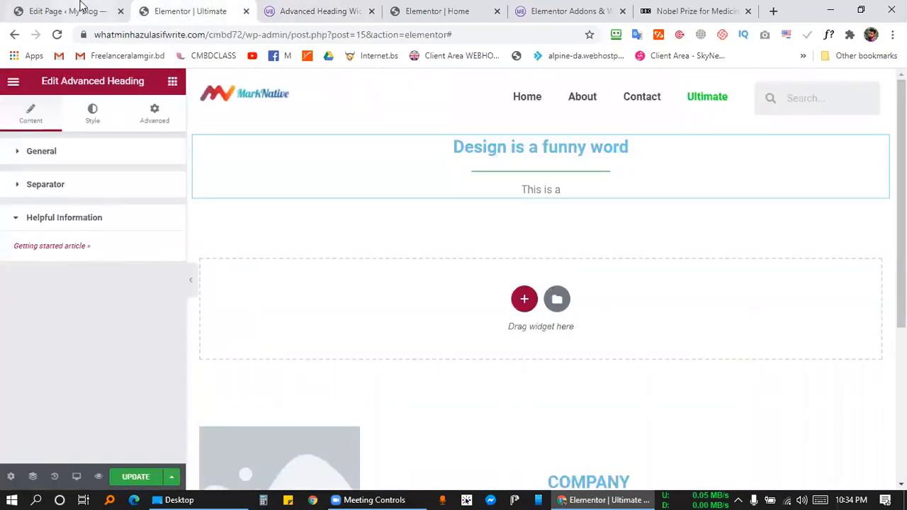
{"action": "left_click", "coordinate": [82, 10]}
{"action": "left_click", "coordinate": [307, 8]}
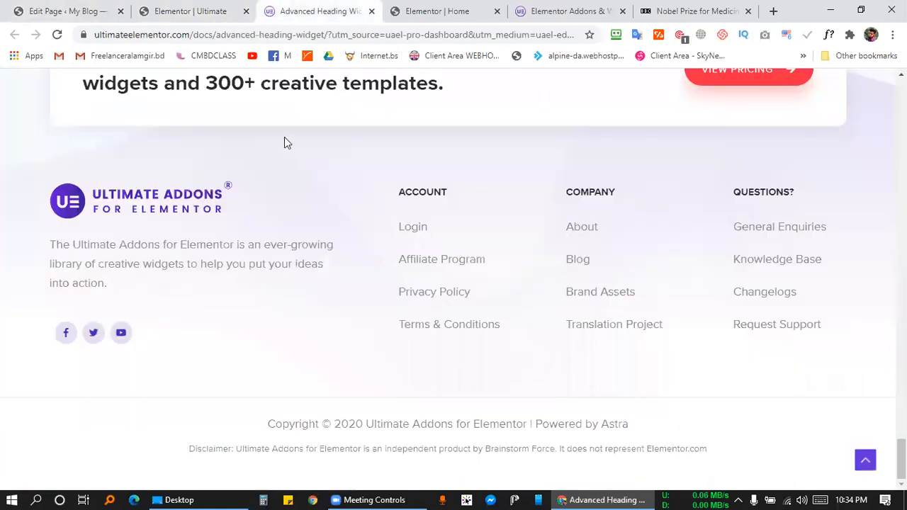
{"action": "scroll", "coordinate": [320, 257], "scroll_direction": "up", "scroll_amount": 1}
{"action": "scroll", "coordinate": [321, 273], "scroll_direction": "up", "scroll_amount": 12}
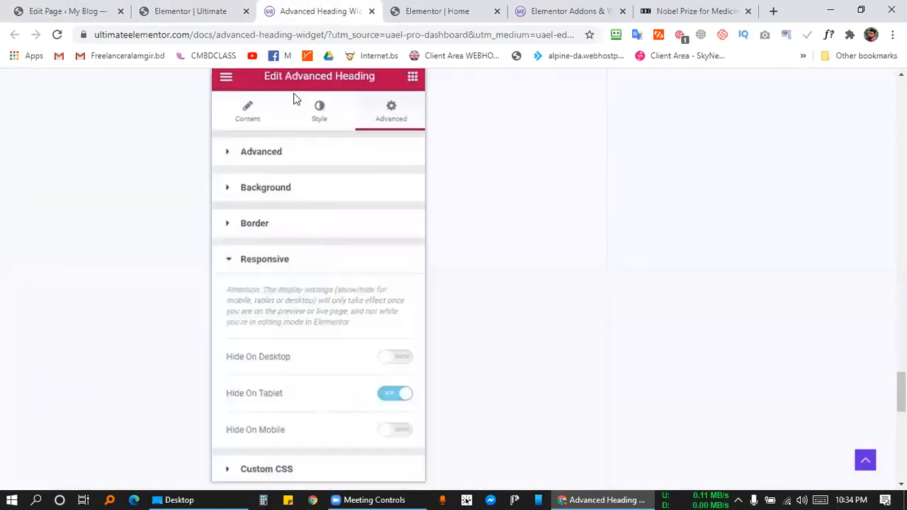
{"action": "left_click", "coordinate": [147, 9]}
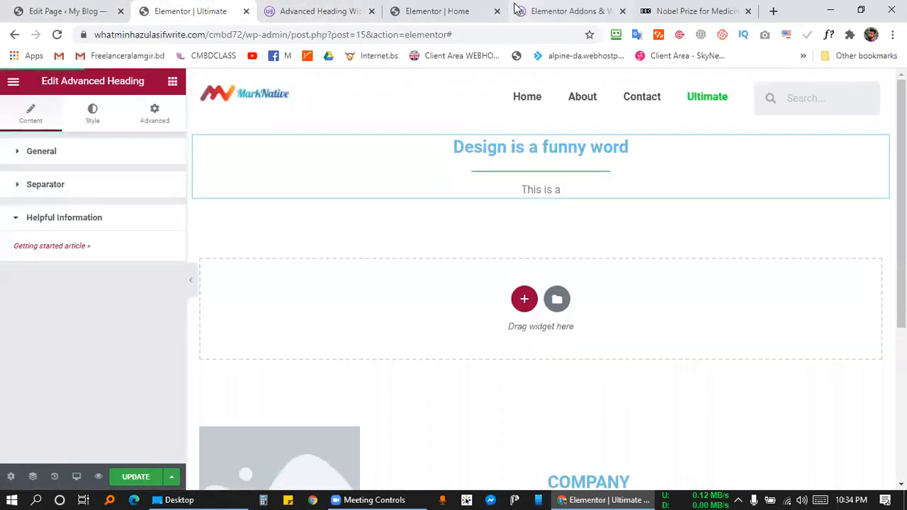
Load the bit link to the MEGA site in the browser tab holding the BBC article, and return to the Ultimate page's editor
{"action": "left_click", "coordinate": [661, 14]}
{"action": "left_click", "coordinate": [510, 34]}
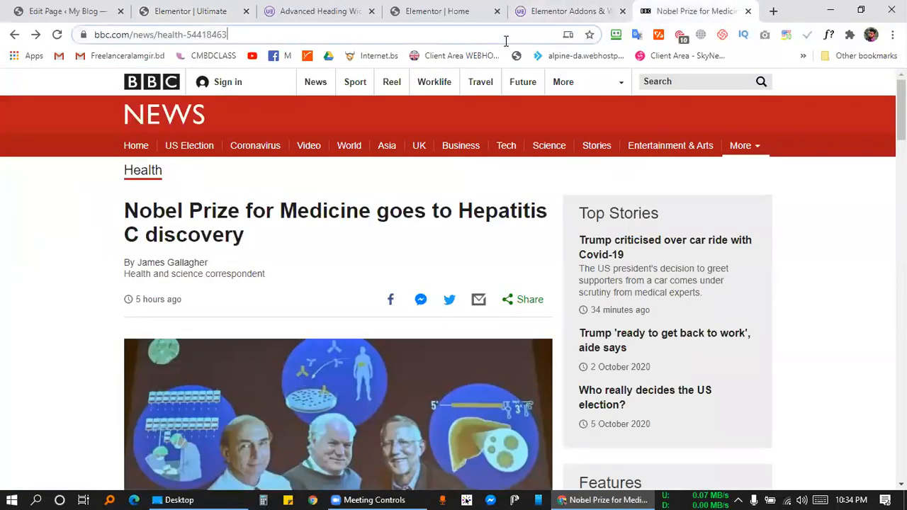
{"action": "type", "text": "bit"}
{"action": "key", "text": "Return"}
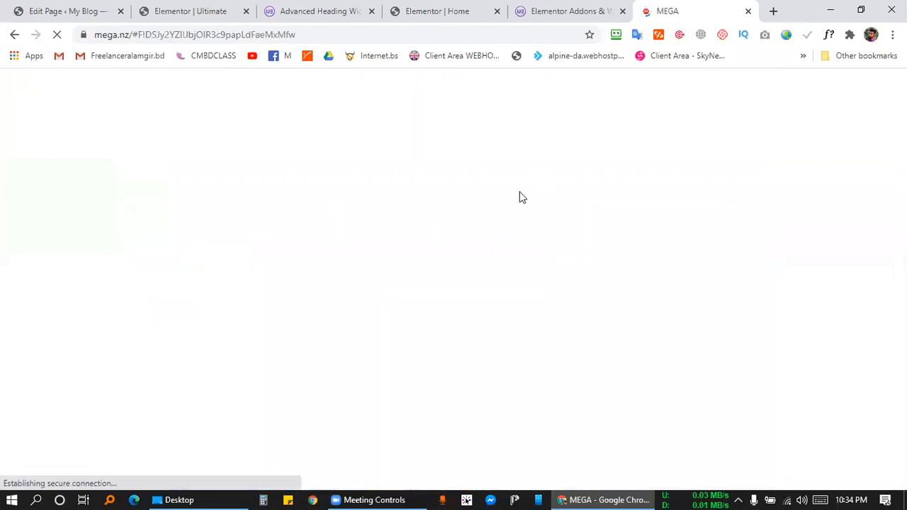
{"action": "left_click", "coordinate": [283, 10]}
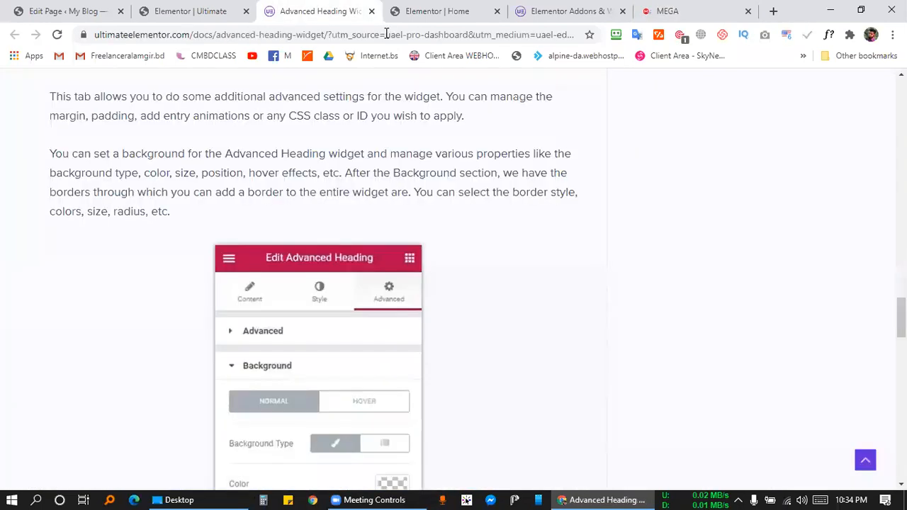
{"action": "left_click", "coordinate": [702, 10]}
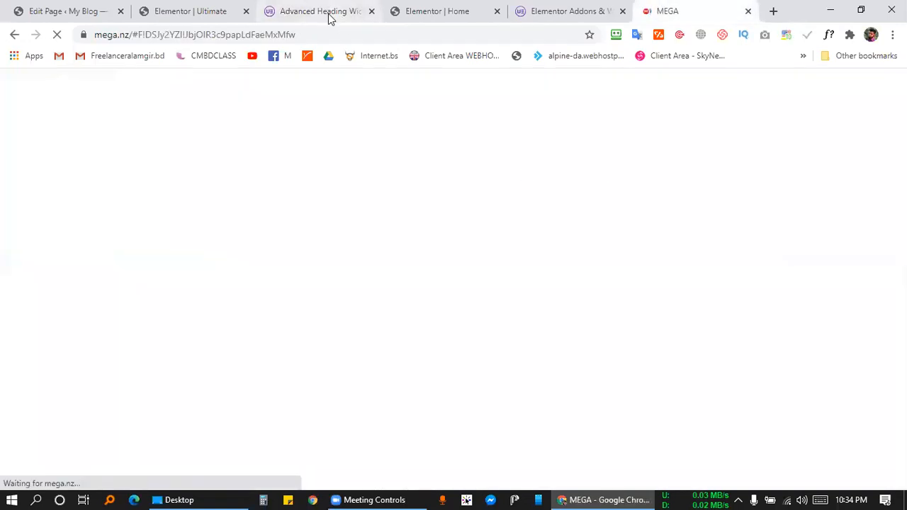
{"action": "left_click", "coordinate": [329, 18]}
{"action": "left_click", "coordinate": [682, 13]}
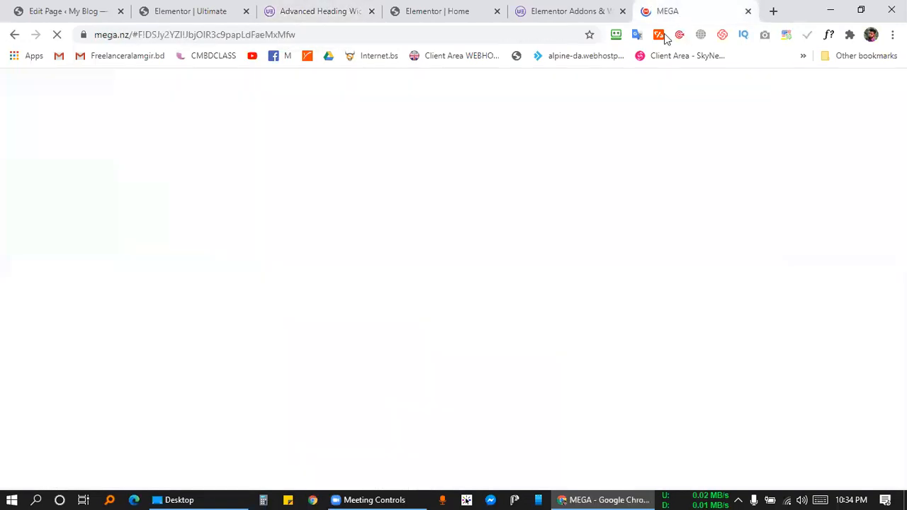
{"action": "left_click", "coordinate": [358, 7]}
{"action": "left_click", "coordinate": [177, 11]}
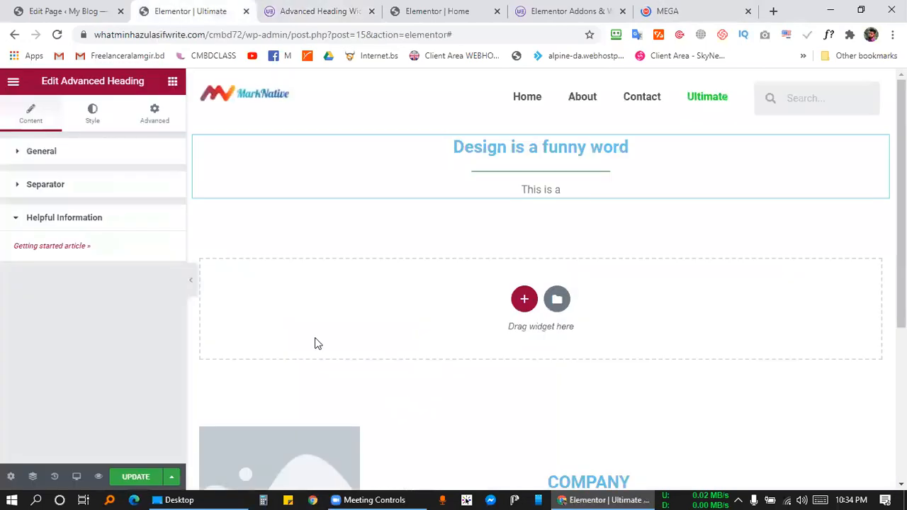
Set the Advanced Heading's separator style to Line With Icon
{"action": "left_click", "coordinate": [61, 190]}
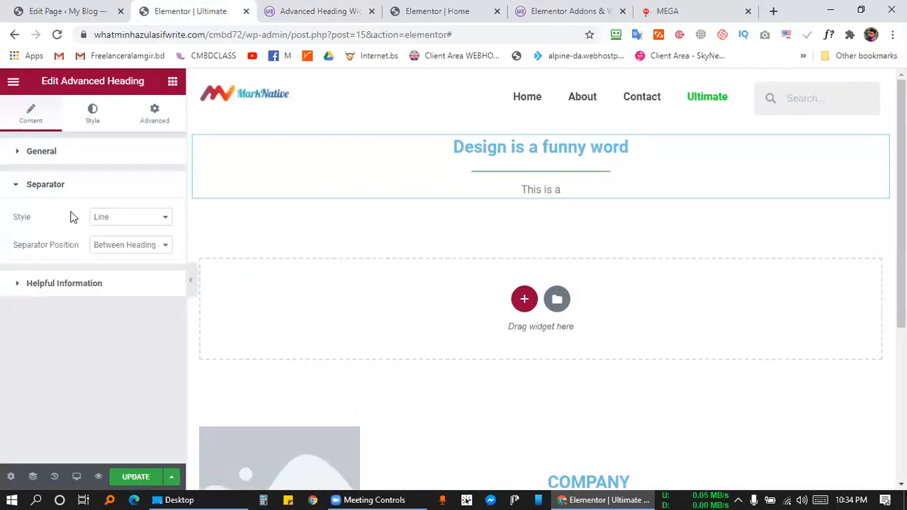
{"action": "left_click", "coordinate": [119, 213]}
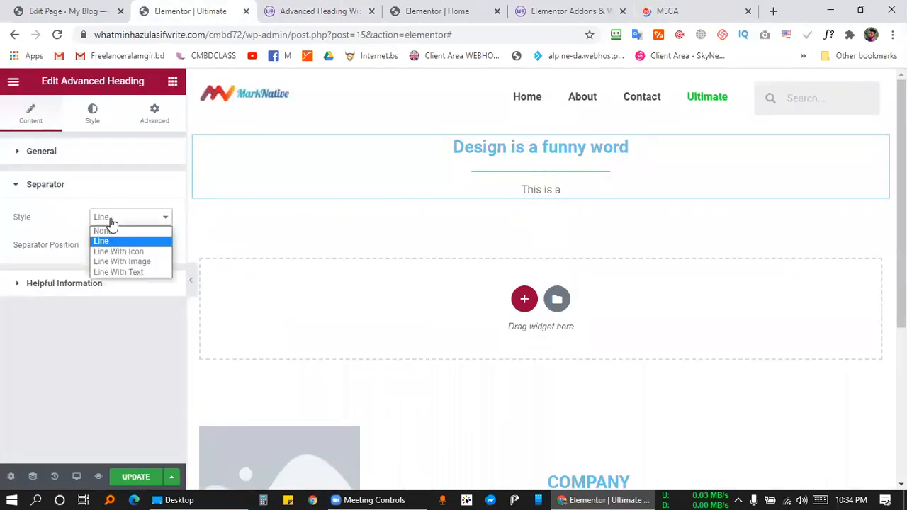
{"action": "left_click", "coordinate": [123, 254]}
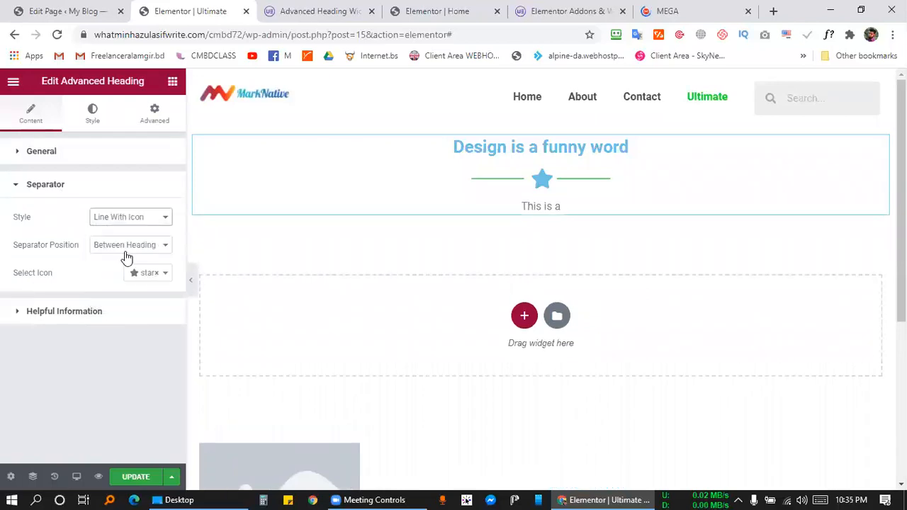
Search the separator's icon list for "lo" and "ha", and browse the unfiltered icons
{"action": "left_click", "coordinate": [150, 278]}
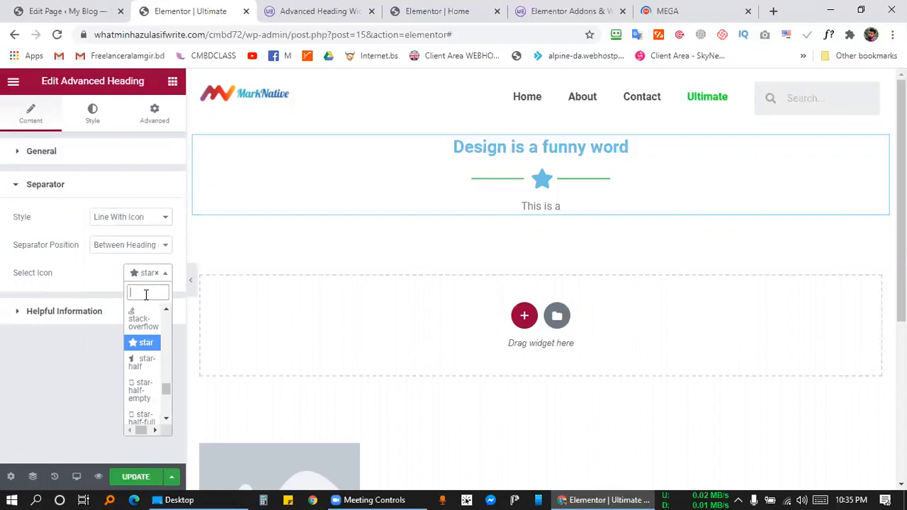
{"action": "type", "text": "h"}
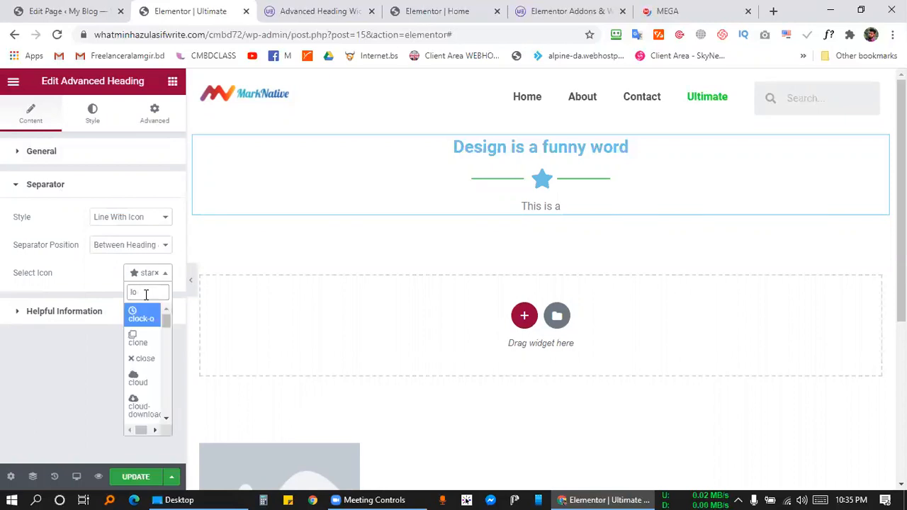
{"action": "type", "text": "a"}
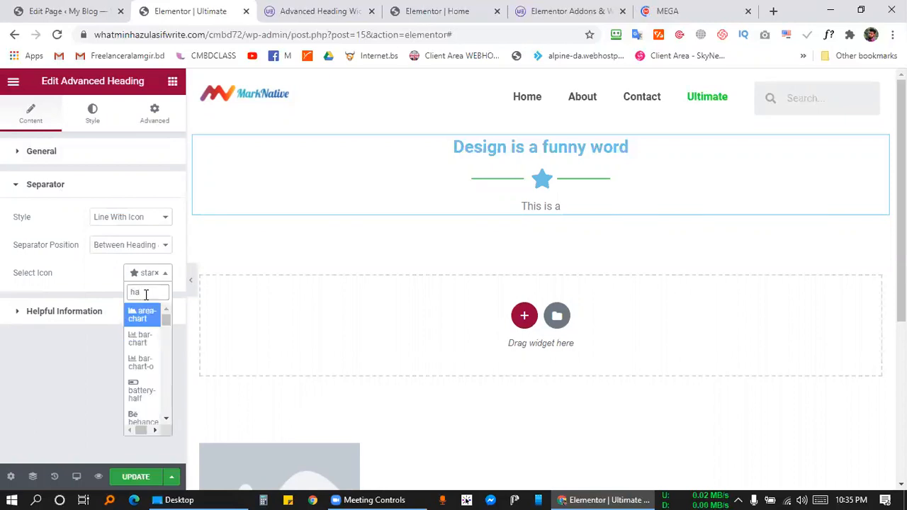
{"action": "key", "text": "BackSpace"}
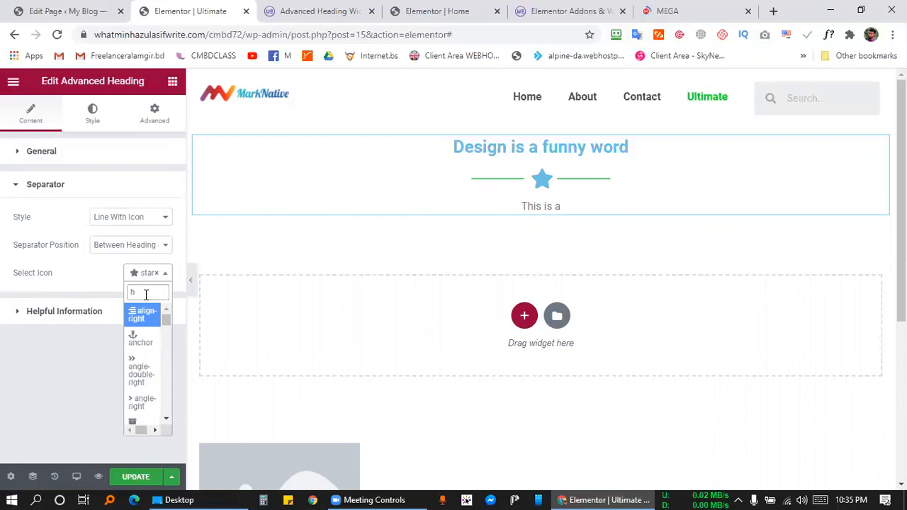
{"action": "key", "text": "BackSpace"}
{"action": "scroll", "coordinate": [144, 389], "scroll_direction": "down", "scroll_amount": 3}
{"action": "scroll", "coordinate": [144, 389], "scroll_direction": "down", "scroll_amount": 5}
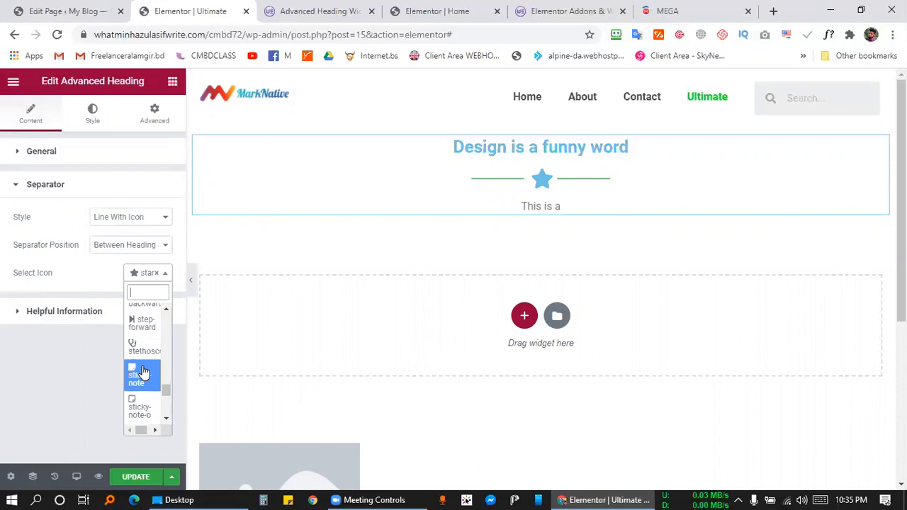
Search the separator's icon list for a cross icon using "cros" and "x", and clear the search
{"action": "type", "text": "cros"}
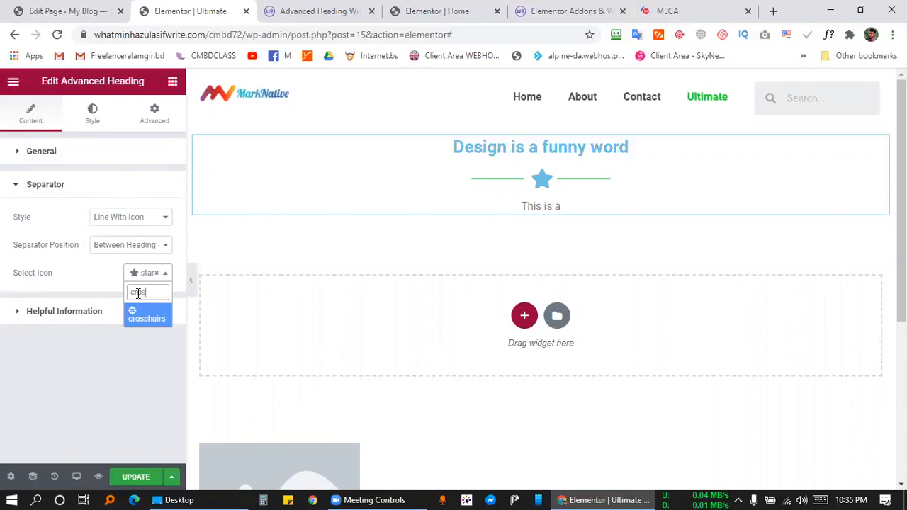
{"action": "key", "text": "BackSpace"}
{"action": "key", "text": "BackSpace"}
{"action": "key", "text": "BackSpace"}
{"action": "key", "text": "BackSpace"}
{"action": "type", "text": "x"}
{"action": "key", "text": "BackSpace"}
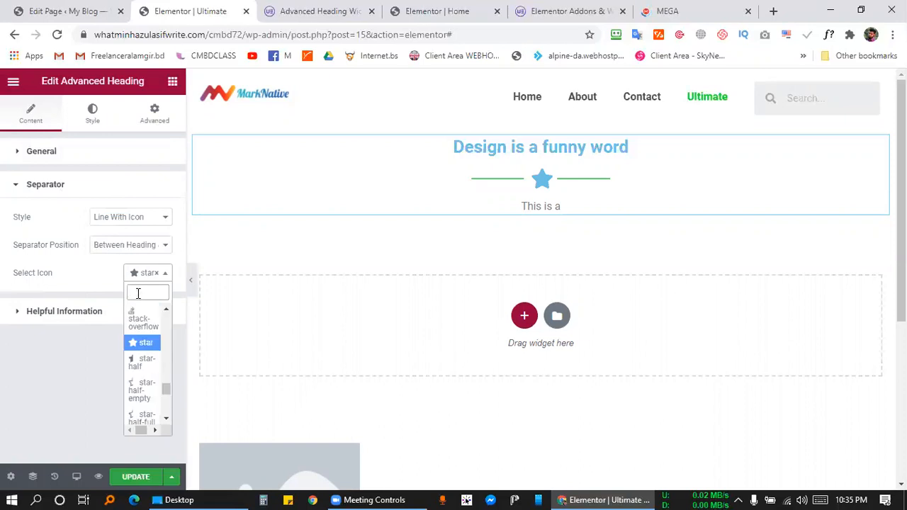
{"action": "type", "text": "cros"}
{"action": "key", "text": "BackSpace"}
{"action": "key", "text": "BackSpace"}
{"action": "key", "text": "BackSpace"}
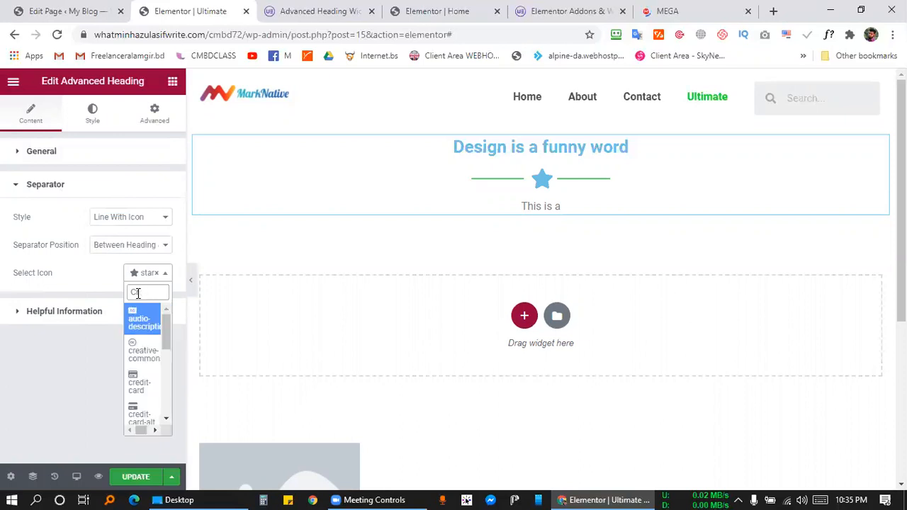
{"action": "type", "text": "o"}
{"action": "key", "text": "BackSpace"}
{"action": "key", "text": "BackSpace"}
{"action": "key", "text": "BackSpace"}
Browse further down the icon list and try the superscript icon in the separator
{"action": "scroll", "coordinate": [149, 395], "scroll_direction": "down", "scroll_amount": 5}
{"action": "scroll", "coordinate": [149, 393], "scroll_direction": "down", "scroll_amount": 3}
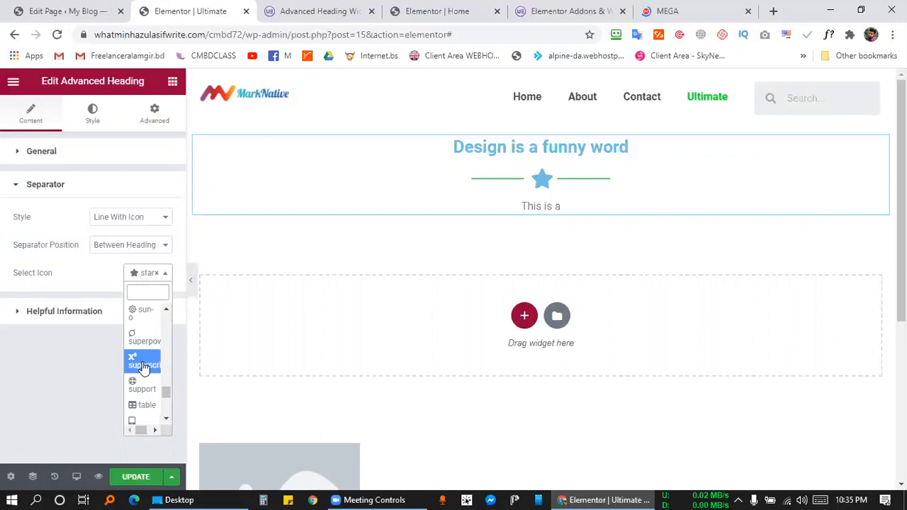
{"action": "scroll", "coordinate": [145, 365], "scroll_direction": "down", "scroll_amount": 4}
{"action": "scroll", "coordinate": [144, 362], "scroll_direction": "up", "scroll_amount": 4}
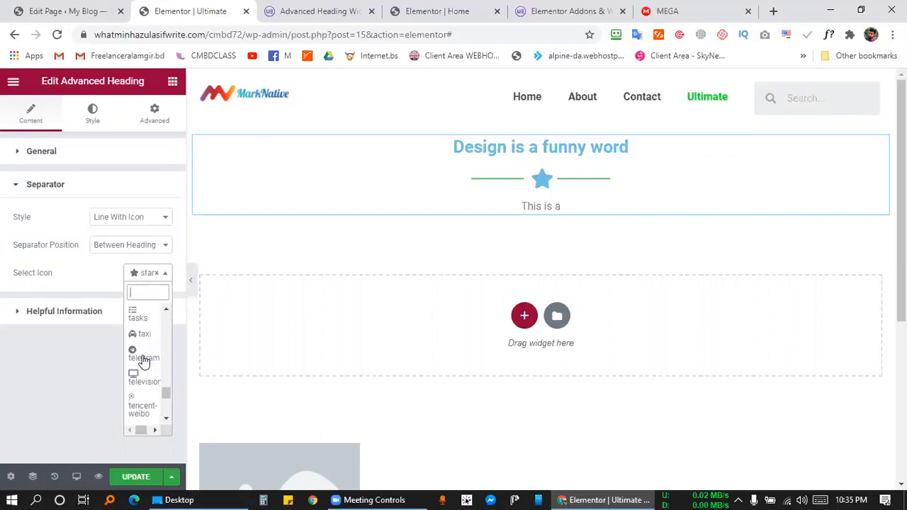
{"action": "left_click", "coordinate": [140, 338]}
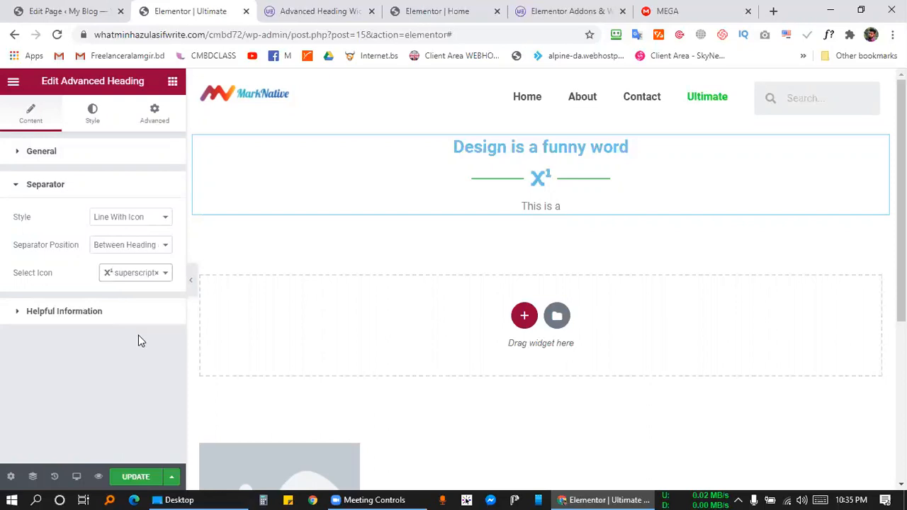
Find the icon named "close" and set it as the separator's icon
{"action": "left_click", "coordinate": [131, 276]}
{"action": "scroll", "coordinate": [129, 386], "scroll_direction": "down", "scroll_amount": 20}
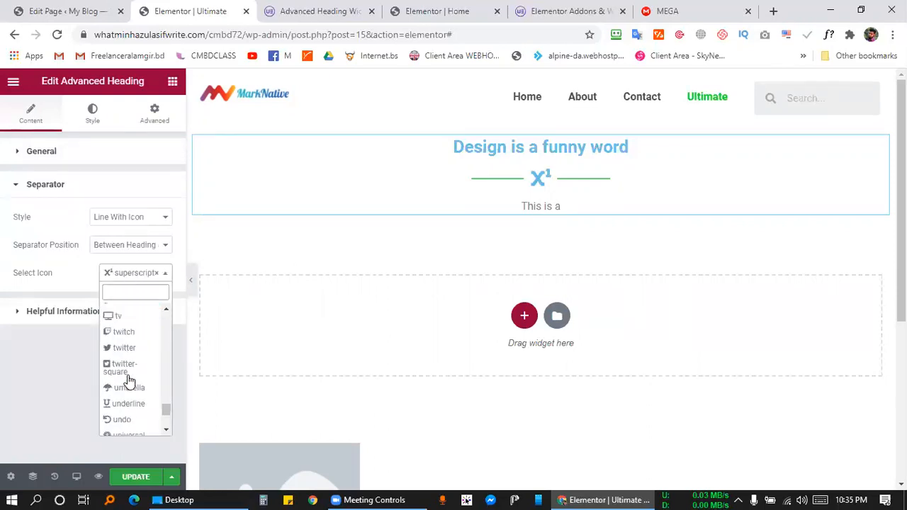
{"action": "scroll", "coordinate": [129, 383], "scroll_direction": "down", "scroll_amount": 10}
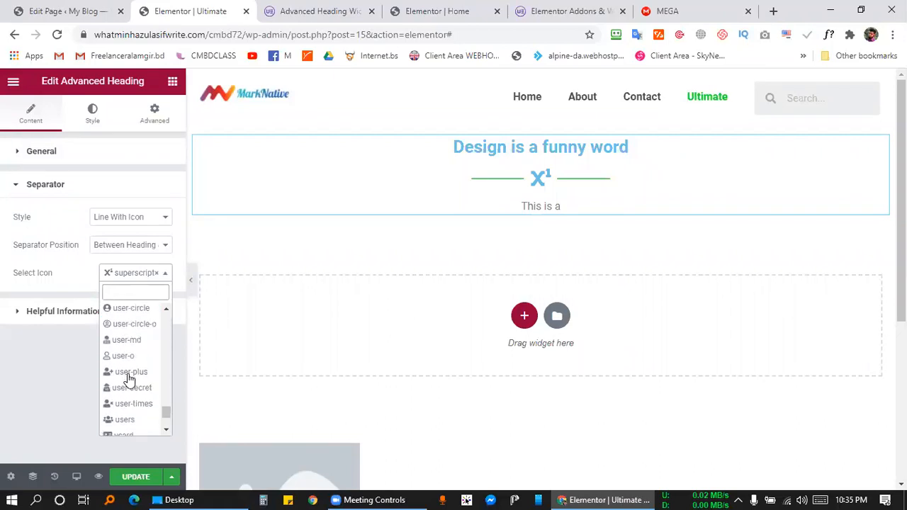
{"action": "scroll", "coordinate": [129, 374], "scroll_direction": "down", "scroll_amount": 10}
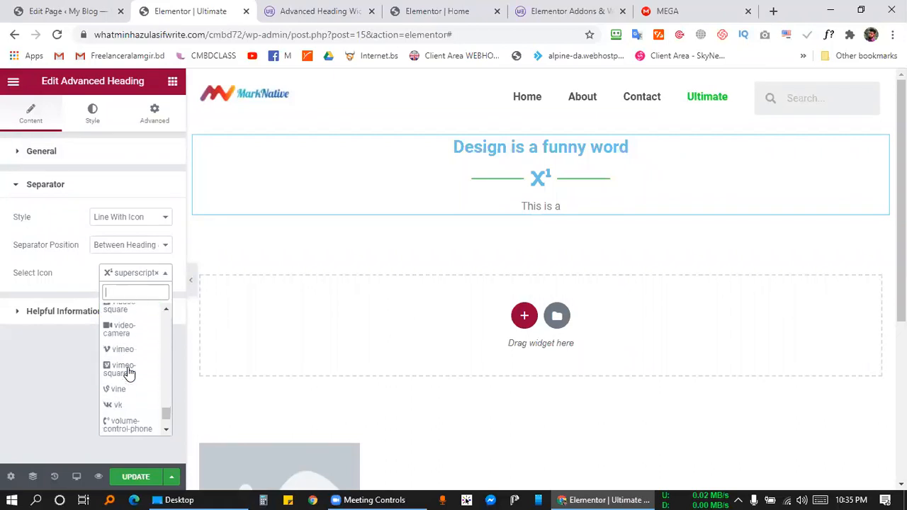
{"action": "scroll", "coordinate": [129, 372], "scroll_direction": "down", "scroll_amount": 5}
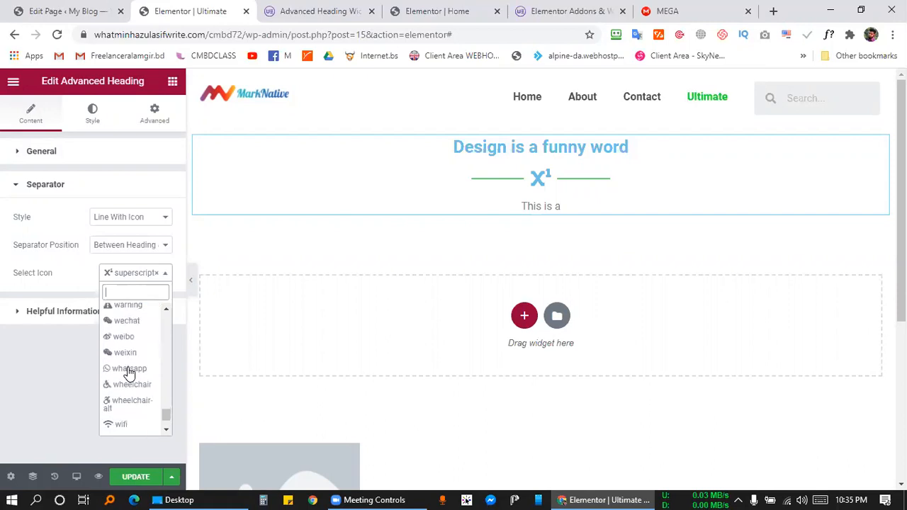
{"action": "scroll", "coordinate": [129, 370], "scroll_direction": "down", "scroll_amount": 3}
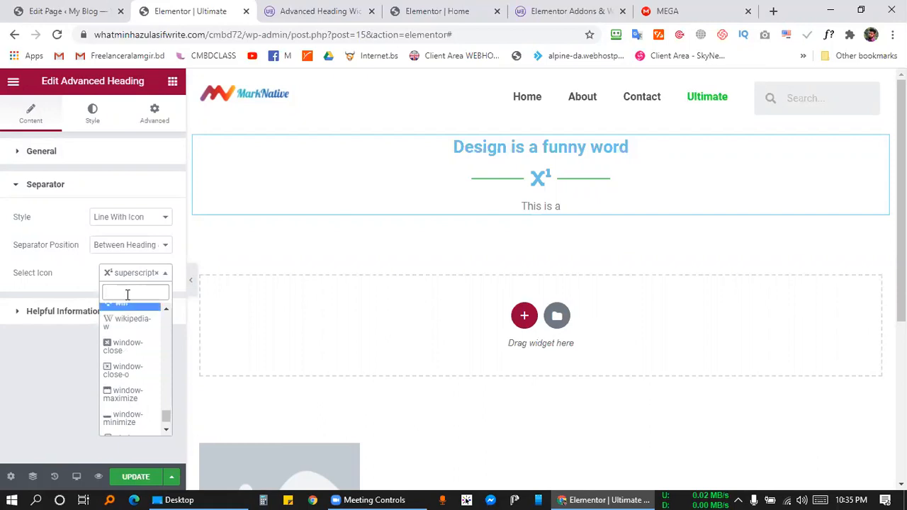
{"action": "type", "text": "close"}
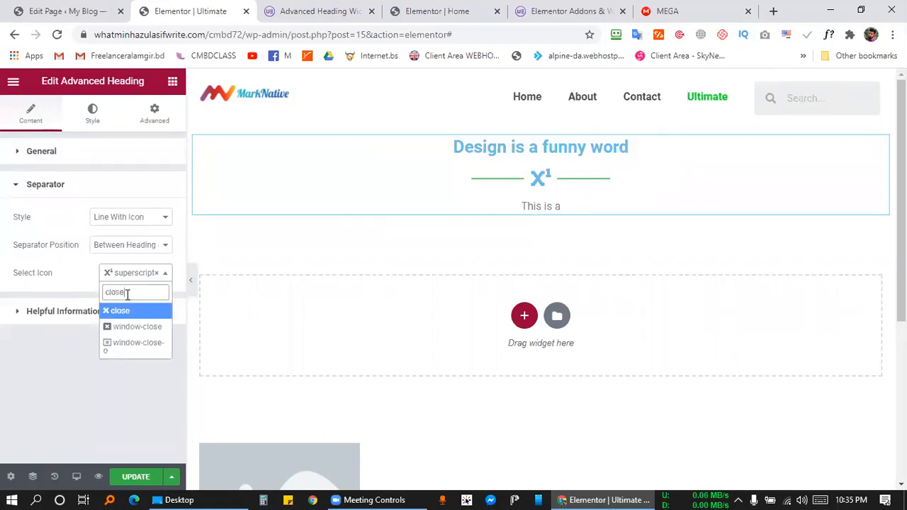
{"action": "left_click", "coordinate": [116, 310]}
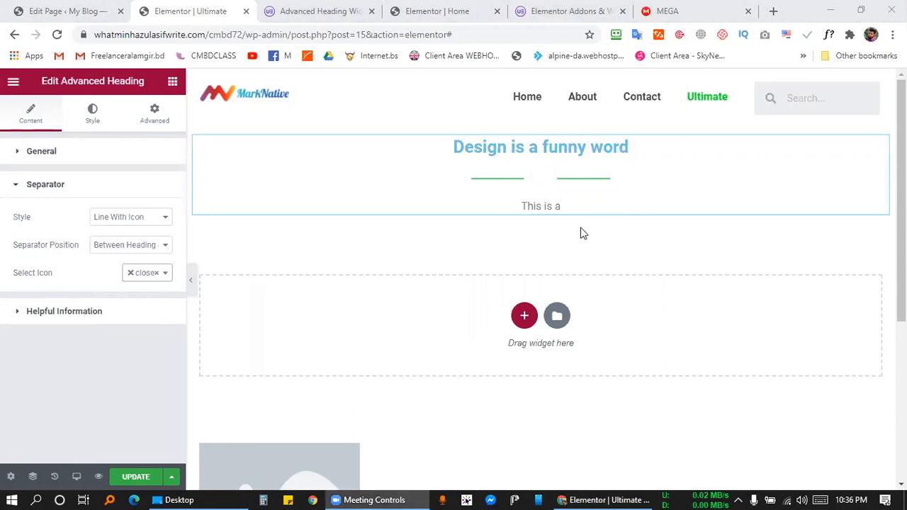
Try the address-book icon in the separator, and set the icon back to close
{"action": "left_click", "coordinate": [166, 277]}
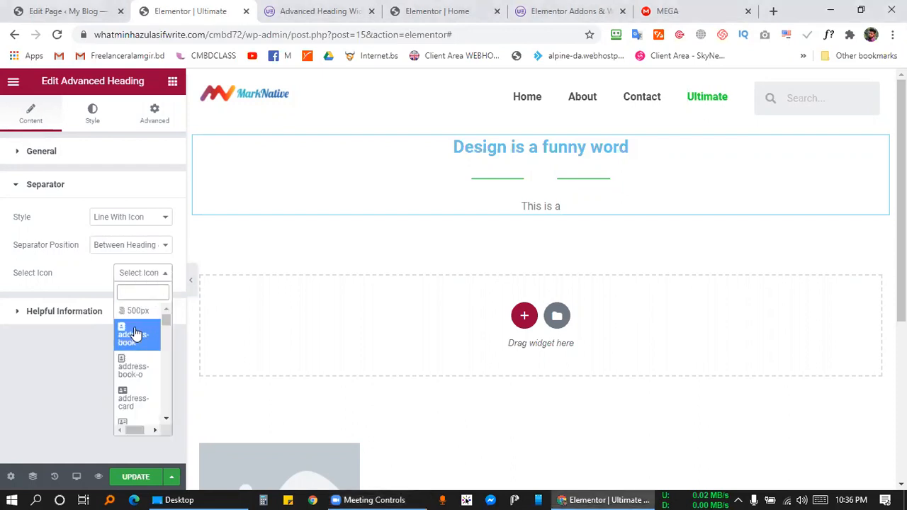
{"action": "left_click", "coordinate": [135, 334]}
{"action": "left_click", "coordinate": [137, 275]}
{"action": "left_click", "coordinate": [124, 276]}
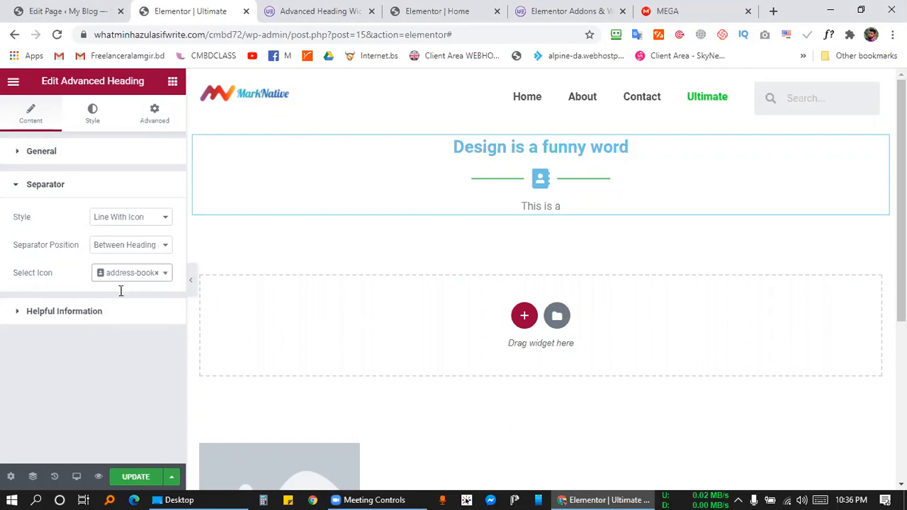
{"action": "left_click", "coordinate": [126, 277]}
{"action": "type", "text": "clo"}
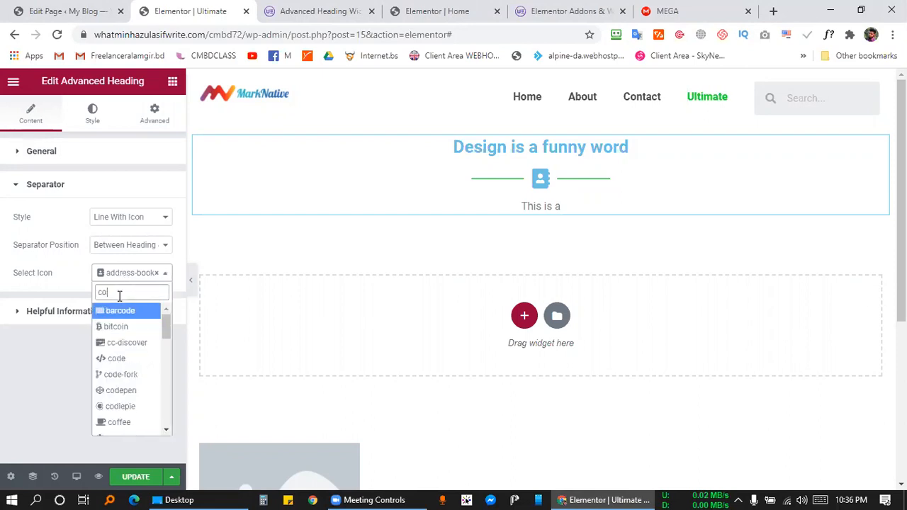
{"action": "type", "text": "se"}
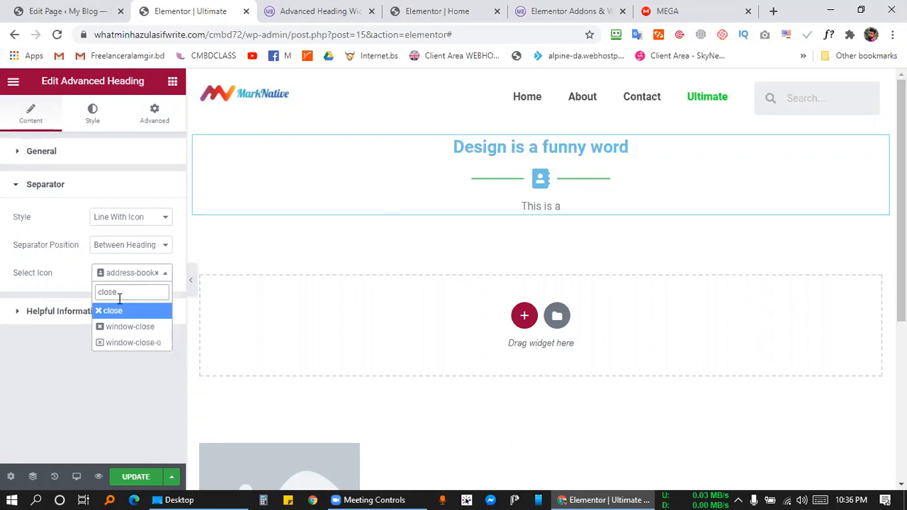
{"action": "left_click", "coordinate": [116, 312]}
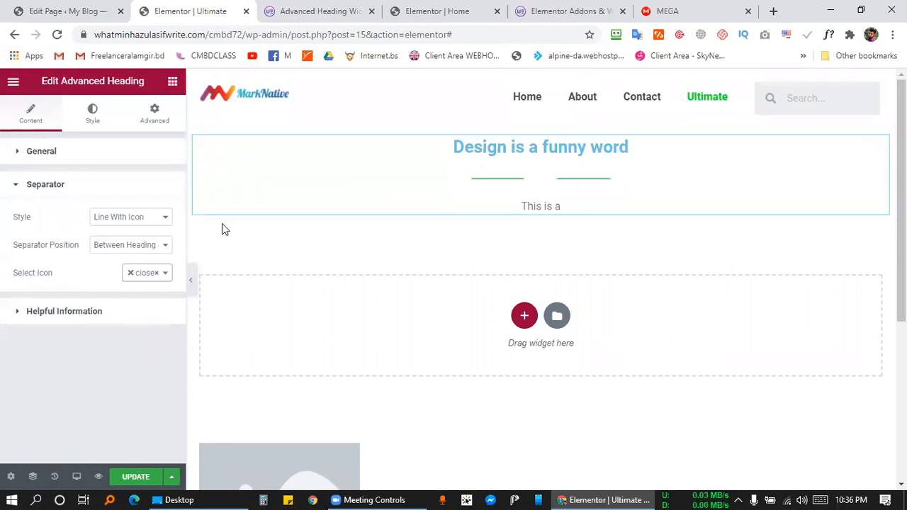
{"action": "left_click", "coordinate": [131, 277]}
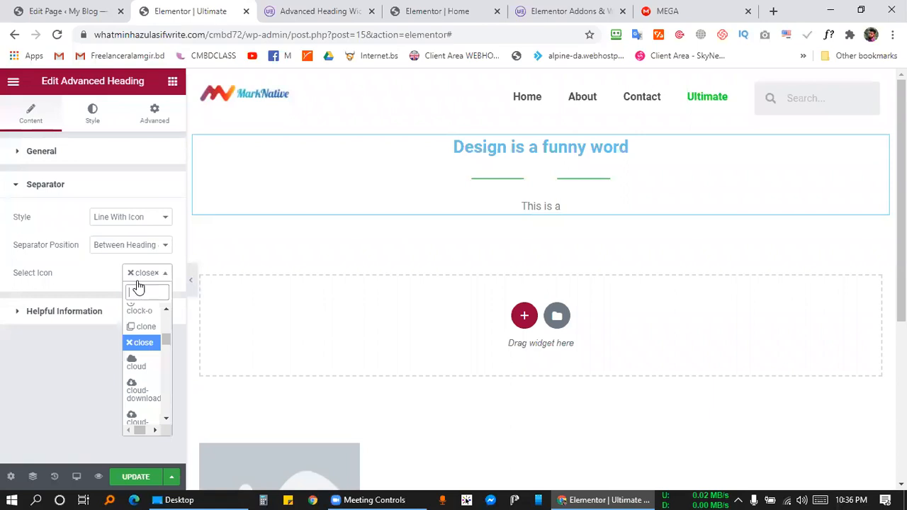
{"action": "left_click", "coordinate": [137, 343]}
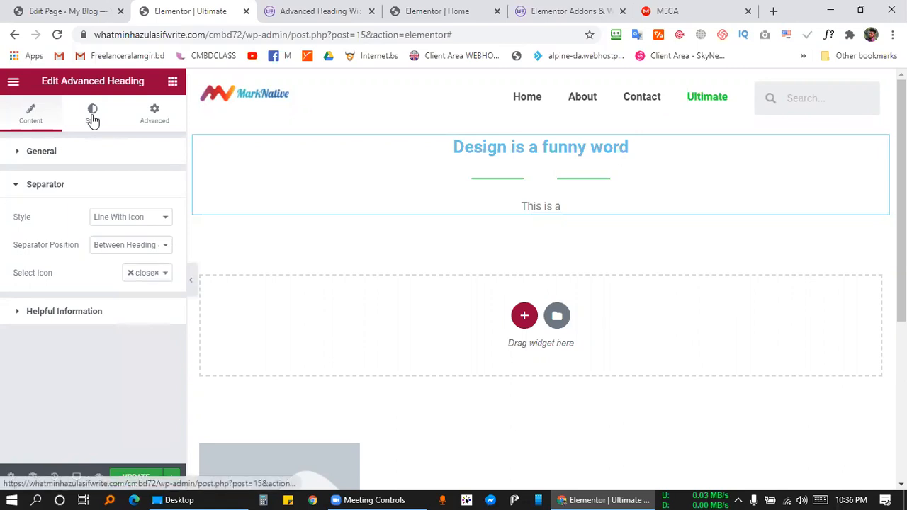
In the Advanced Heading's style settings, set the separator icon's color to a stronger blue
{"action": "left_click", "coordinate": [93, 117]}
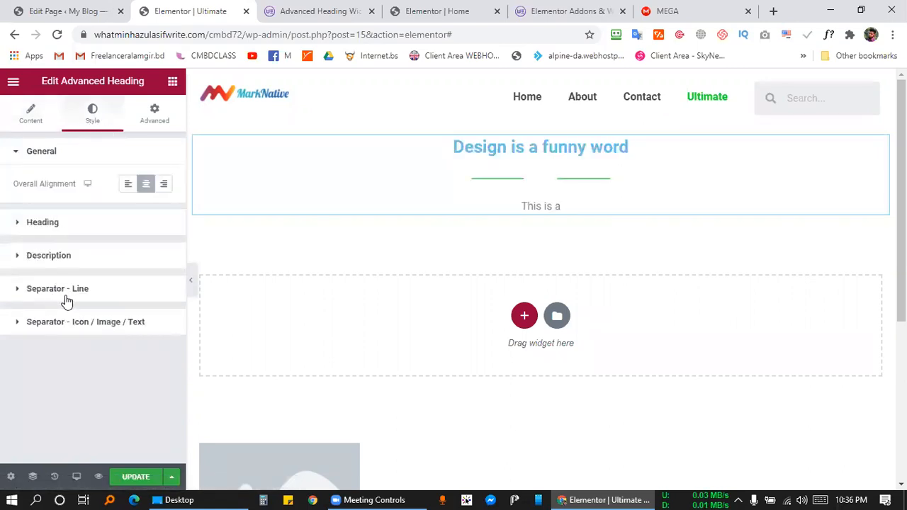
{"action": "left_click", "coordinate": [107, 335]}
{"action": "scroll", "coordinate": [109, 341], "scroll_direction": "down", "scroll_amount": 3}
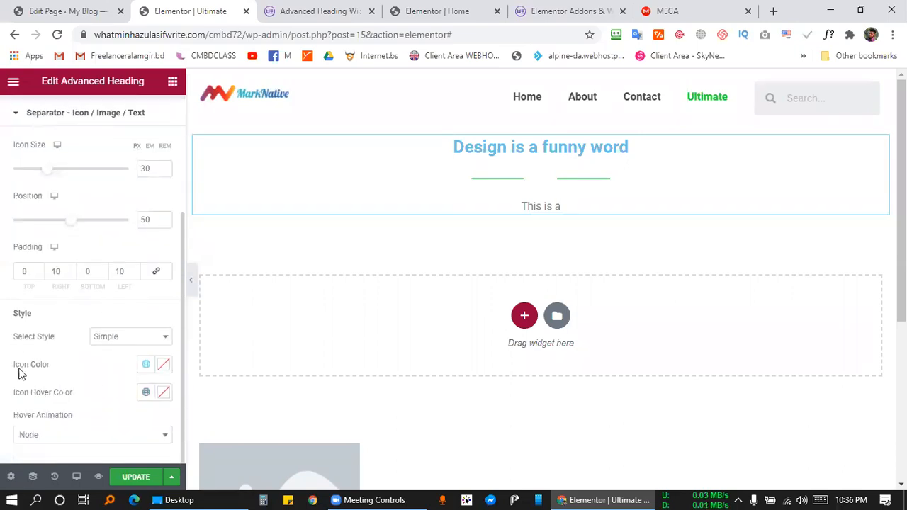
{"action": "left_click", "coordinate": [163, 366]}
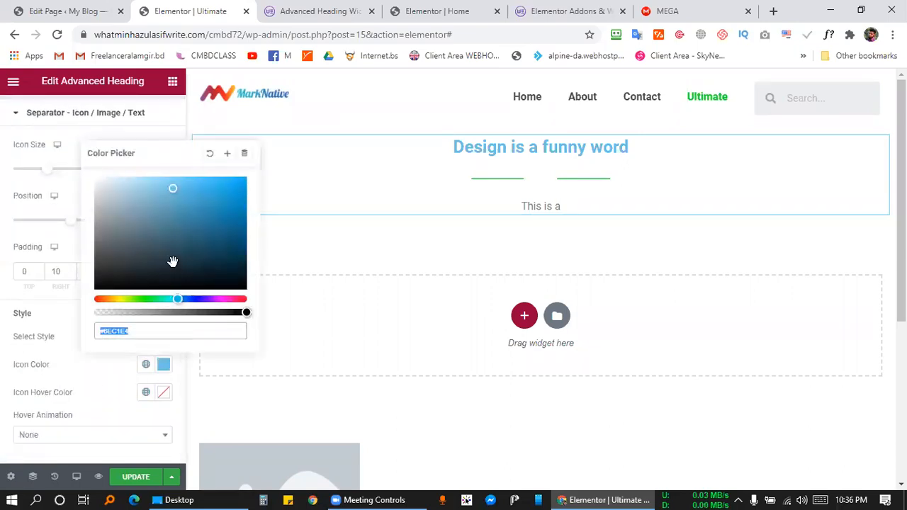
{"action": "left_click_drag", "start_coordinate": [173, 216], "coordinate": [237, 193]}
{"action": "left_click", "coordinate": [118, 369]}
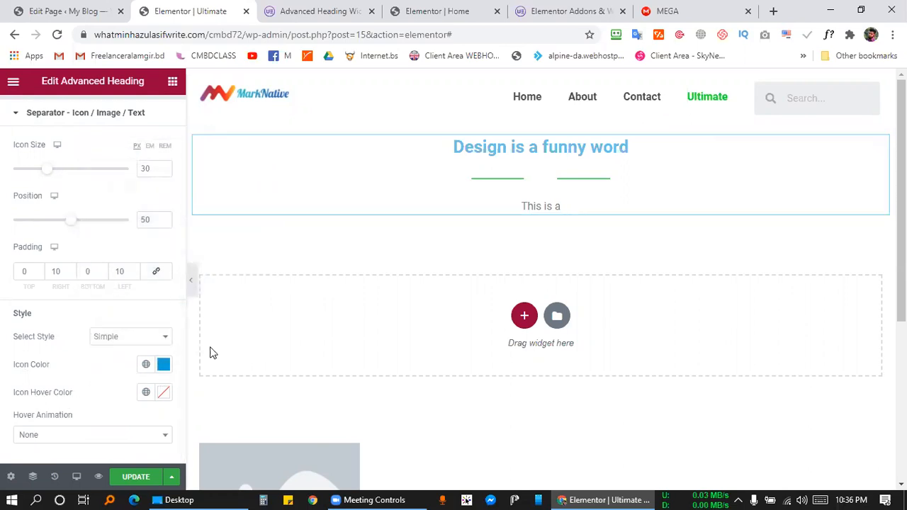
Switch the separator icon's style to Design your own and set its normal icon color to black (#000000)
{"action": "left_click", "coordinate": [150, 338]}
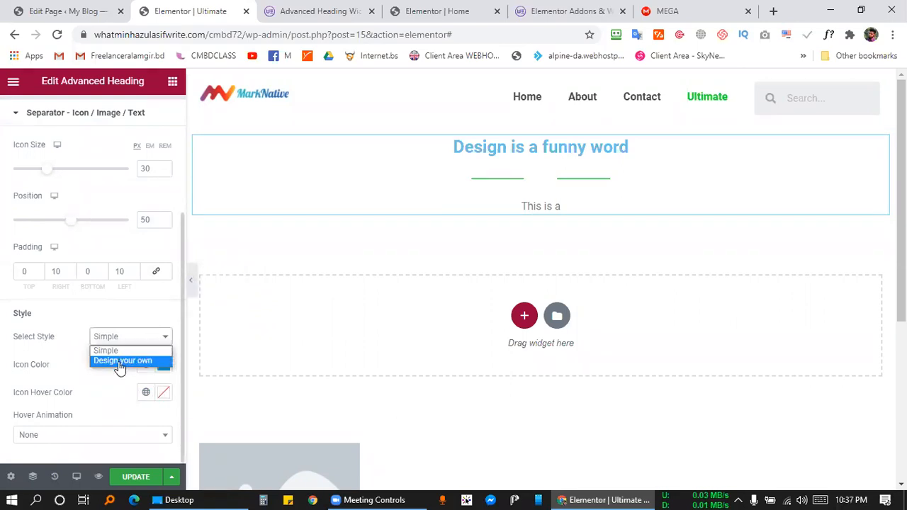
{"action": "left_click", "coordinate": [119, 361]}
{"action": "scroll", "coordinate": [142, 382], "scroll_direction": "down", "scroll_amount": 1}
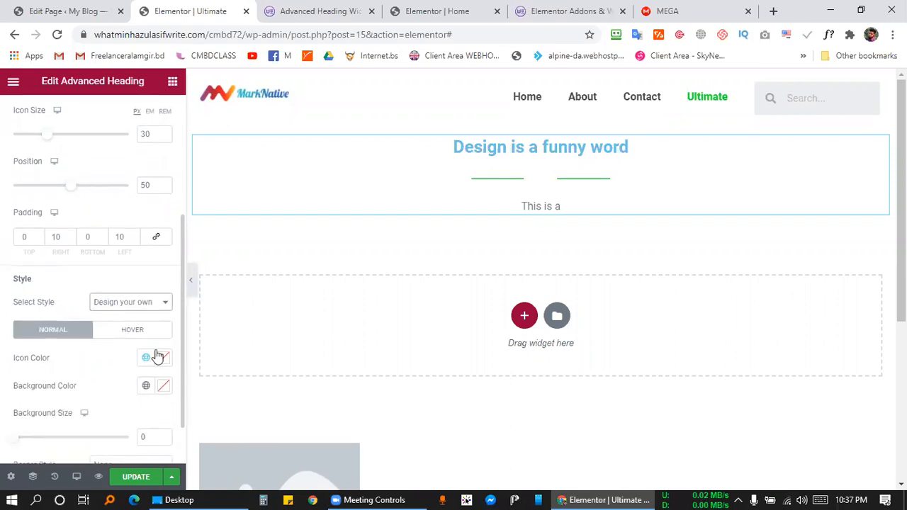
{"action": "left_click", "coordinate": [164, 358]}
{"action": "left_click_drag", "start_coordinate": [166, 235], "coordinate": [90, 316]}
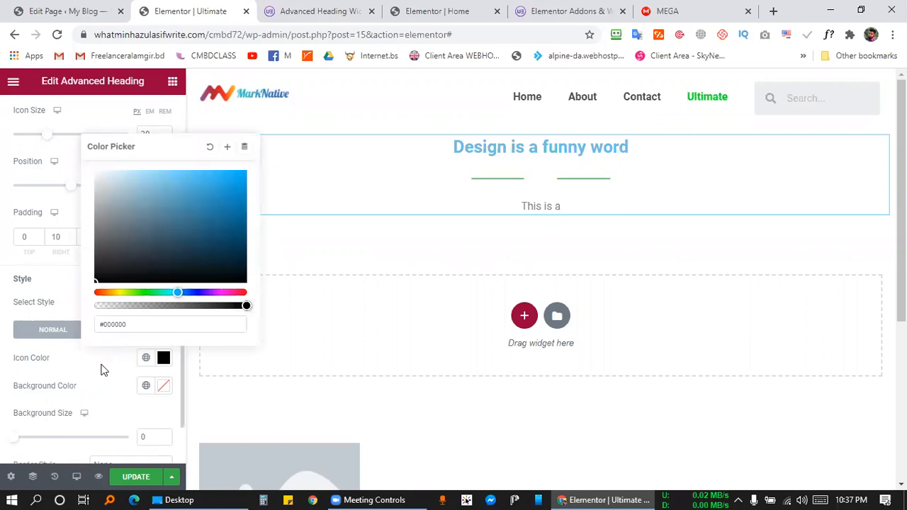
Set the separator icon's normal background color to a bright red
{"action": "left_click", "coordinate": [165, 388]}
{"action": "left_click_drag", "start_coordinate": [163, 274], "coordinate": [82, 194]}
{"action": "mouse_move", "coordinate": [111, 225]}
{"action": "left_mouse_down"}
{"action": "mouse_move", "coordinate": [156, 237]}
{"action": "mouse_move", "coordinate": [216, 213]}
{"action": "left_mouse_up"}
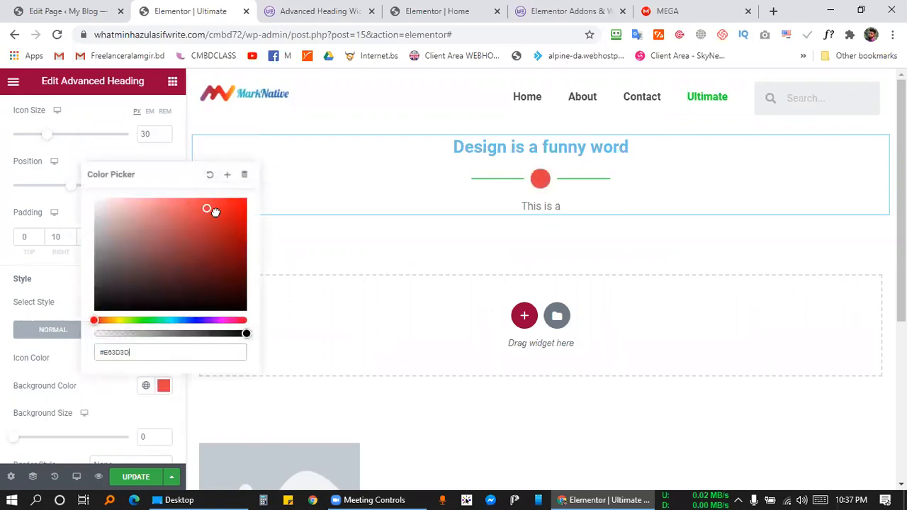
{"action": "left_click", "coordinate": [69, 377]}
{"action": "scroll", "coordinate": [68, 376], "scroll_direction": "down", "scroll_amount": 1}
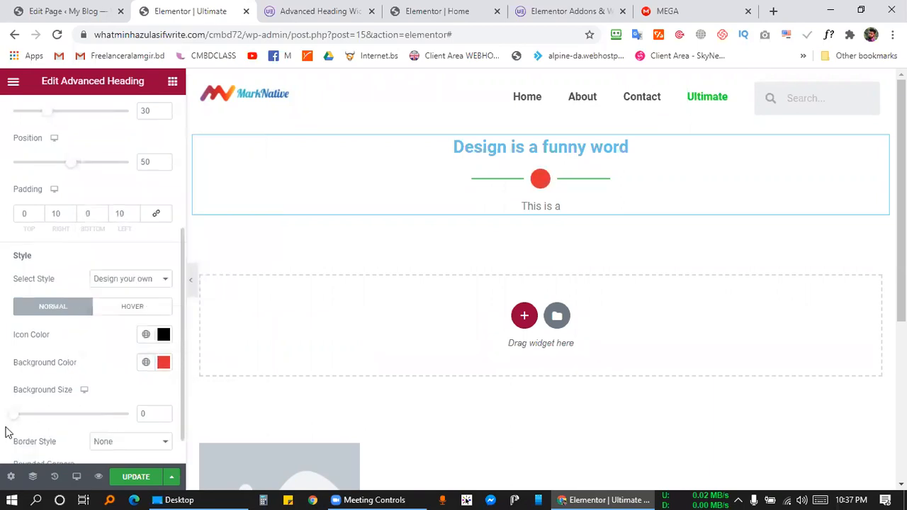
{"action": "mouse_move", "coordinate": [17, 414]}
{"action": "left_mouse_down"}
{"action": "mouse_move", "coordinate": [65, 411]}
{"action": "mouse_move", "coordinate": [2, 419]}
{"action": "left_mouse_up"}
{"action": "scroll", "coordinate": [102, 381], "scroll_direction": "down", "scroll_amount": 1}
{"action": "scroll", "coordinate": [111, 399], "scroll_direction": "up", "scroll_amount": 2}
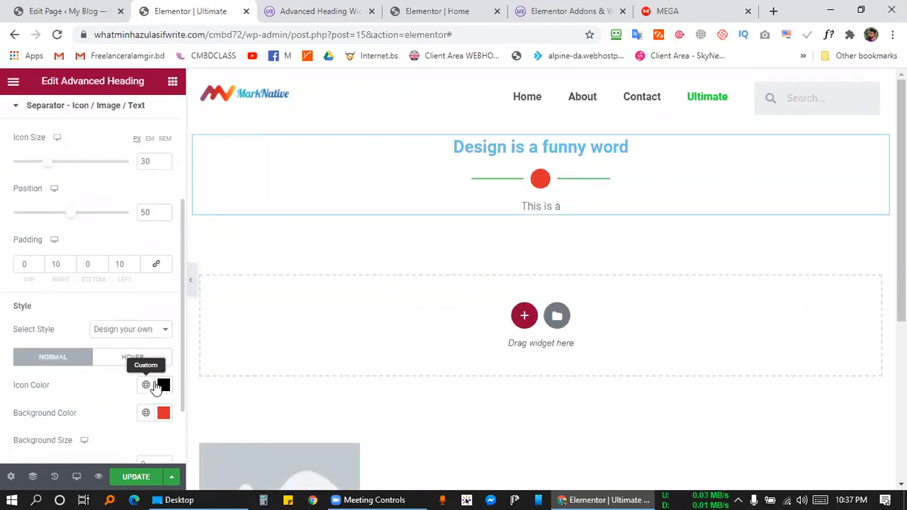
{"action": "left_click", "coordinate": [128, 332]}
{"action": "left_click", "coordinate": [129, 334]}
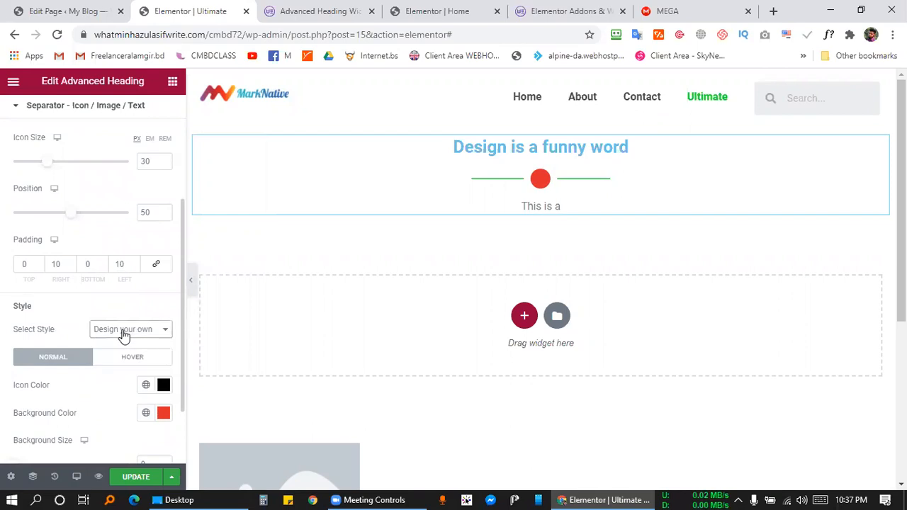
Review the Advanced Heading's style settings for the separator line and the separator icon, image or text
{"action": "scroll", "coordinate": [74, 328], "scroll_direction": "up", "scroll_amount": 3}
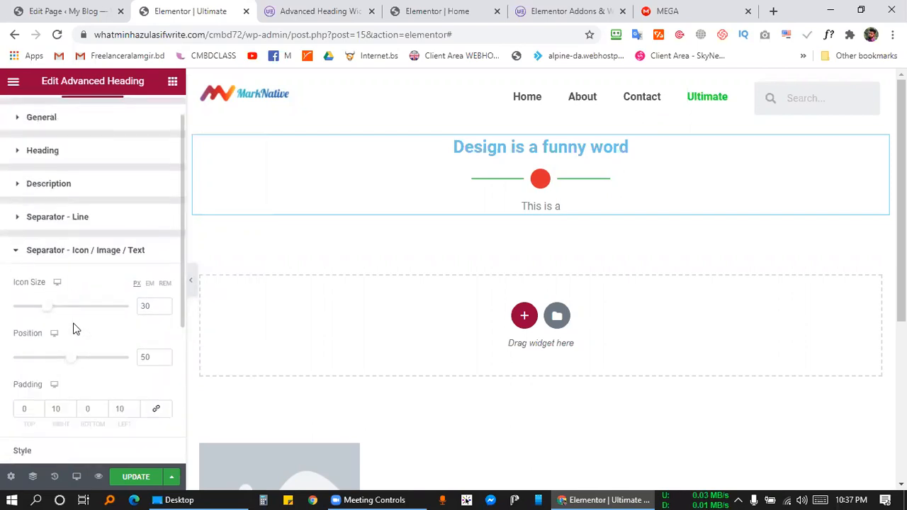
{"action": "scroll", "coordinate": [76, 329], "scroll_direction": "up", "scroll_amount": 1}
{"action": "left_click", "coordinate": [69, 257]}
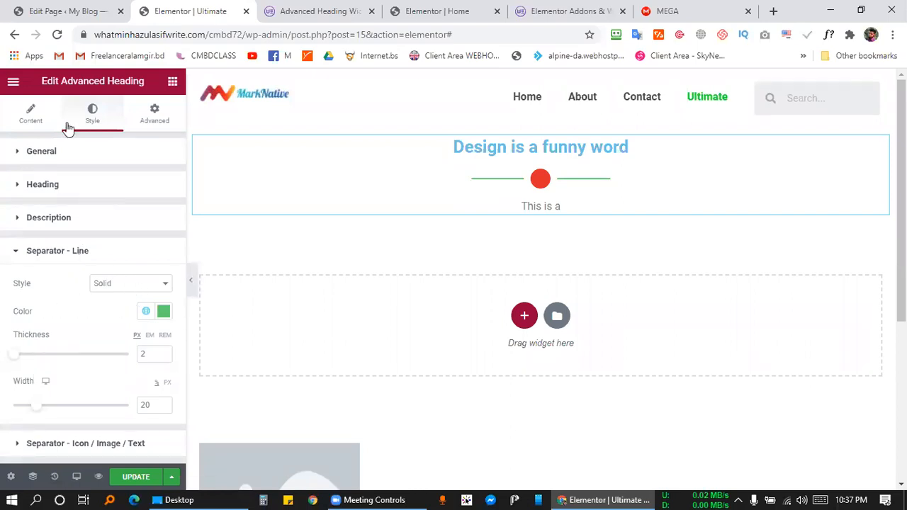
{"action": "left_click", "coordinate": [59, 445]}
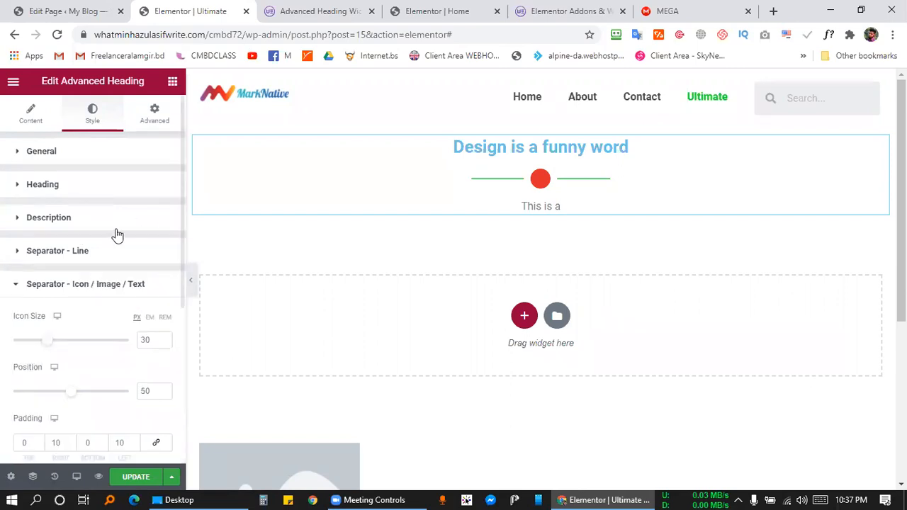
{"action": "scroll", "coordinate": [113, 321], "scroll_direction": "down", "scroll_amount": 4}
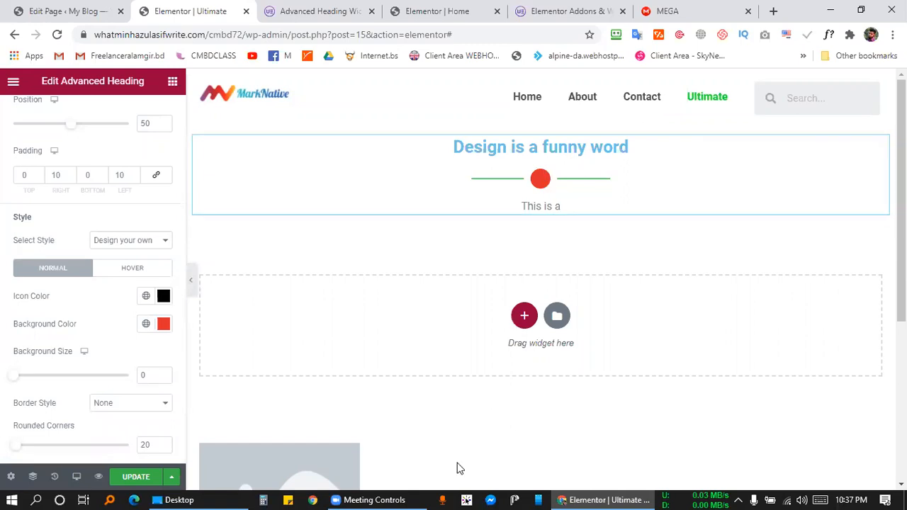
{"action": "left_click", "coordinate": [397, 496]}
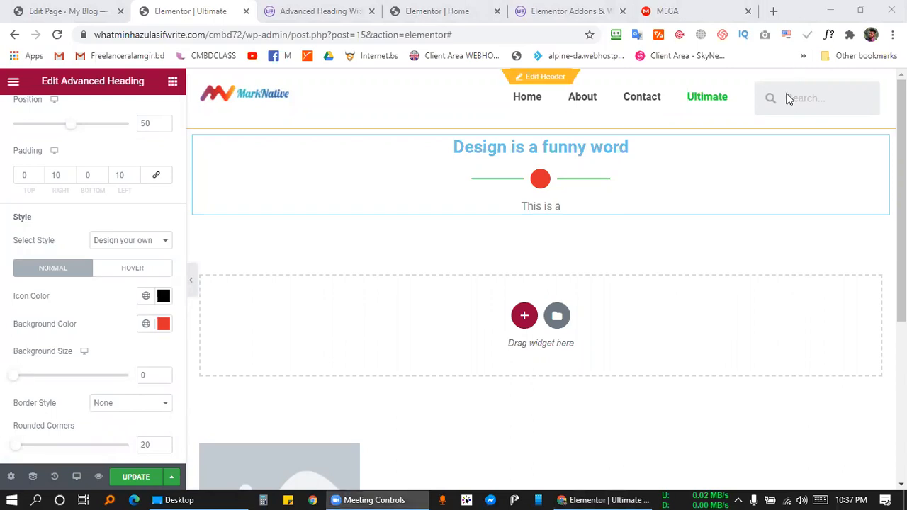
Find the HTML widget by searching for "html" and add it to the page below the Advanced Heading
{"action": "left_click", "coordinate": [172, 82]}
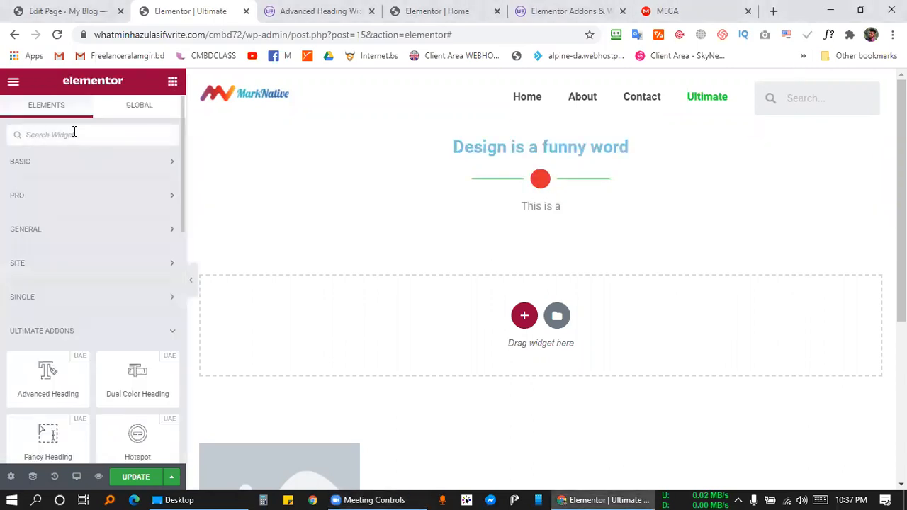
{"action": "type", "text": "html"}
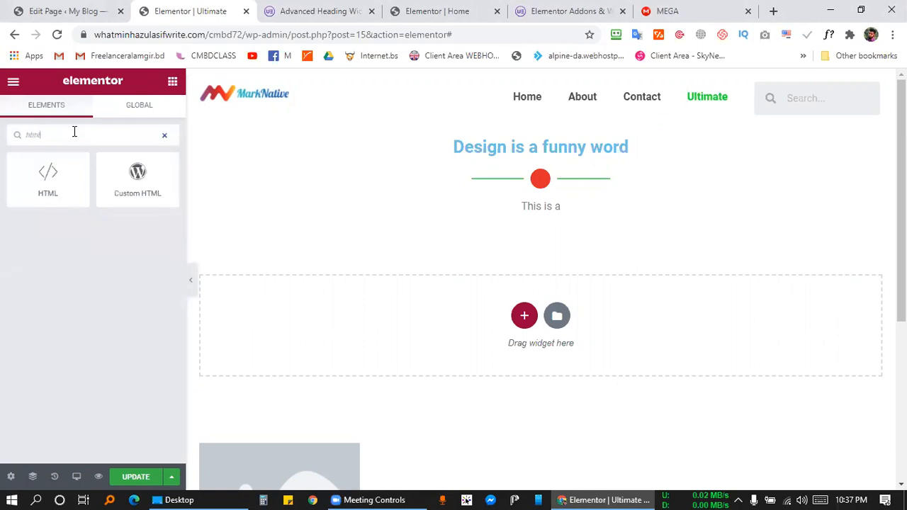
{"action": "left_click_drag", "start_coordinate": [89, 200], "coordinate": [324, 307]}
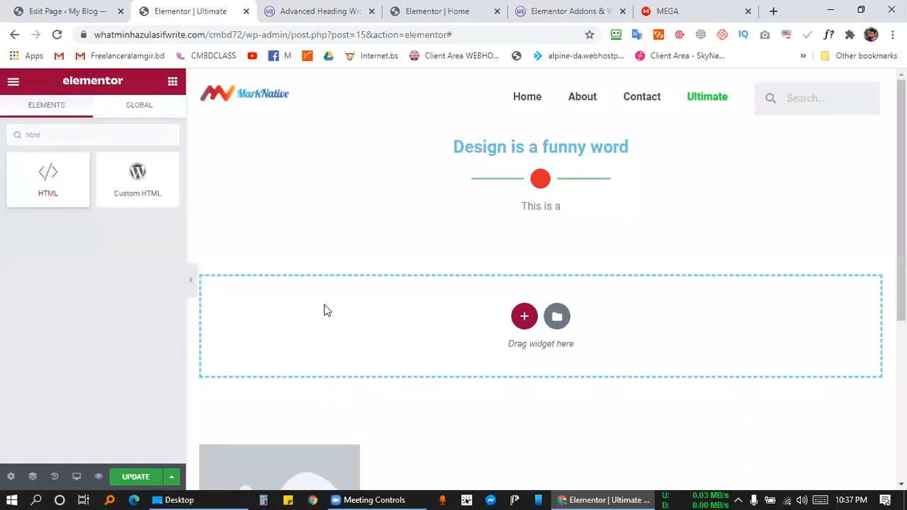
{"action": "type", "text": "fwerfr"}
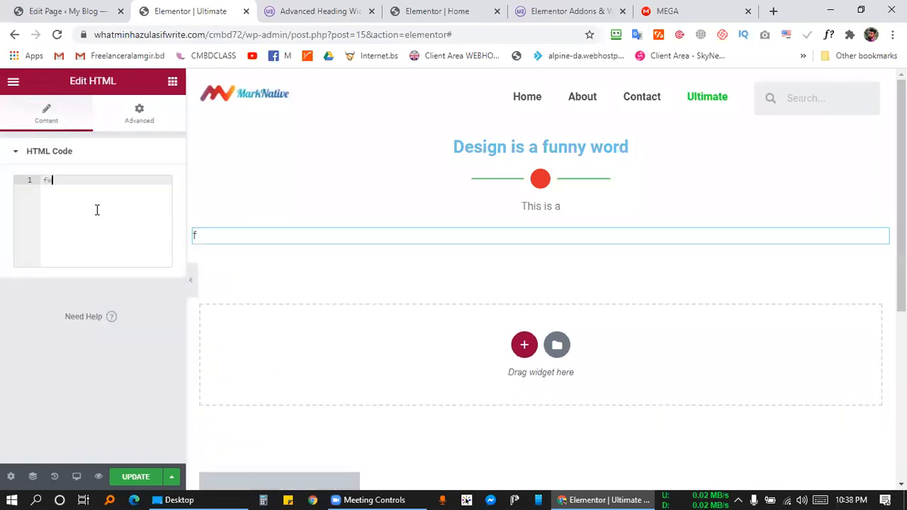
{"action": "key", "text": "BackSpace"}
{"action": "key", "text": "BackSpace"}
{"action": "key", "text": "BackSpace"}
{"action": "key", "text": "BackSpace"}
{"action": "key", "text": "BackSpace"}
{"action": "key", "text": "BackSpace"}
Write the HTML code "<h1> this is h1 </h1>" in the new HTML widget
{"action": "type", "text": "h1>"}
{"action": "key", "text": "Home"}
{"action": "type", "text": "<"}
{"action": "key", "text": "End"}
{"action": "type", "text": "th"}
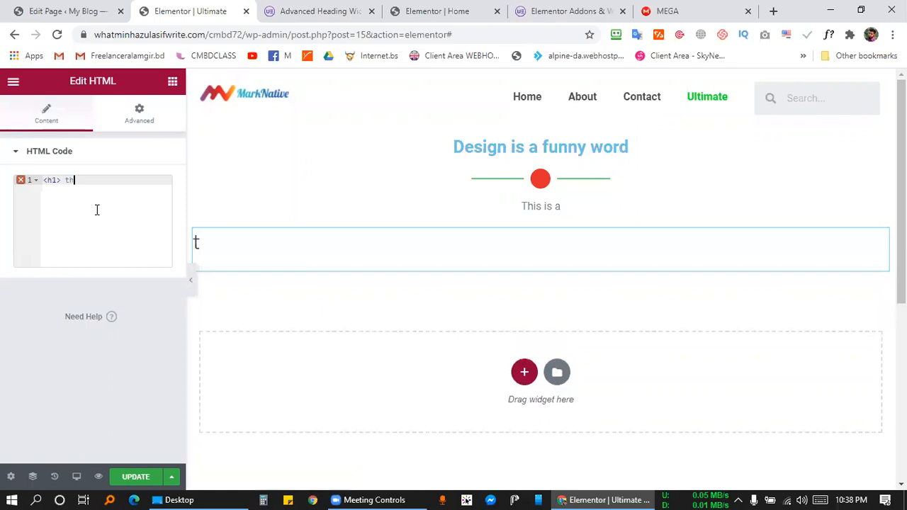
{"action": "type", "text": "is is h1 <"}
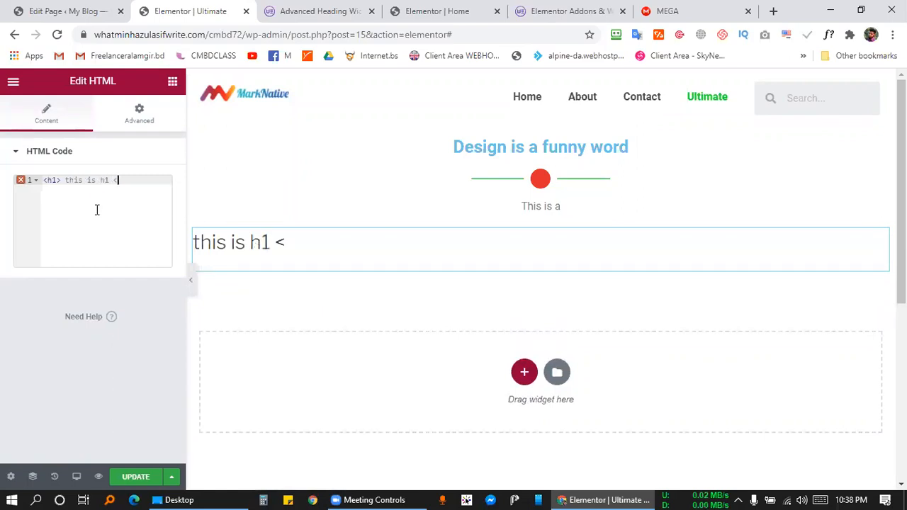
{"action": "type", "text": "/h1>"}
Add the inline attribute style="color: red;" to the opening h1 tag in the HTML widget
{"action": "left_click", "coordinate": [55, 181]}
{"action": "type", "text": "style"}
{"action": "key", "text": "Return"}
{"action": "type", "text": "color"}
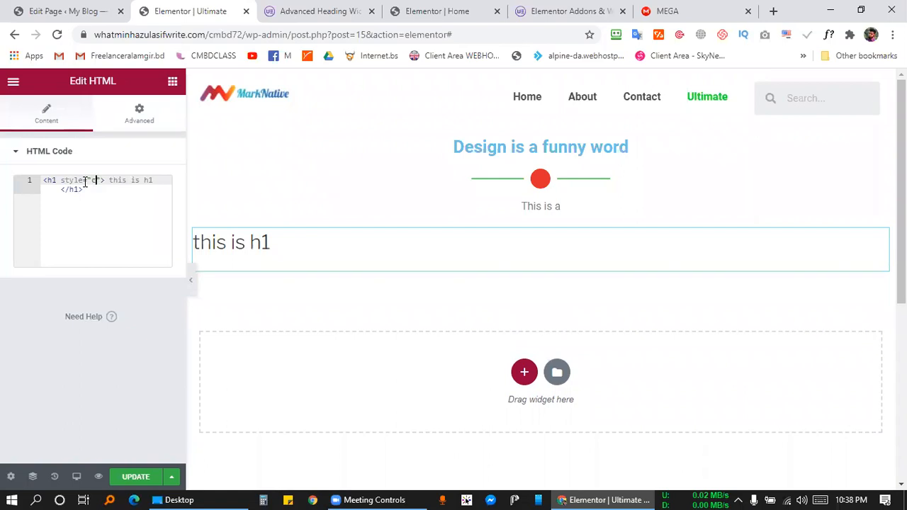
{"action": "type", "text": ": "}
{"action": "type", "text": "red;"}
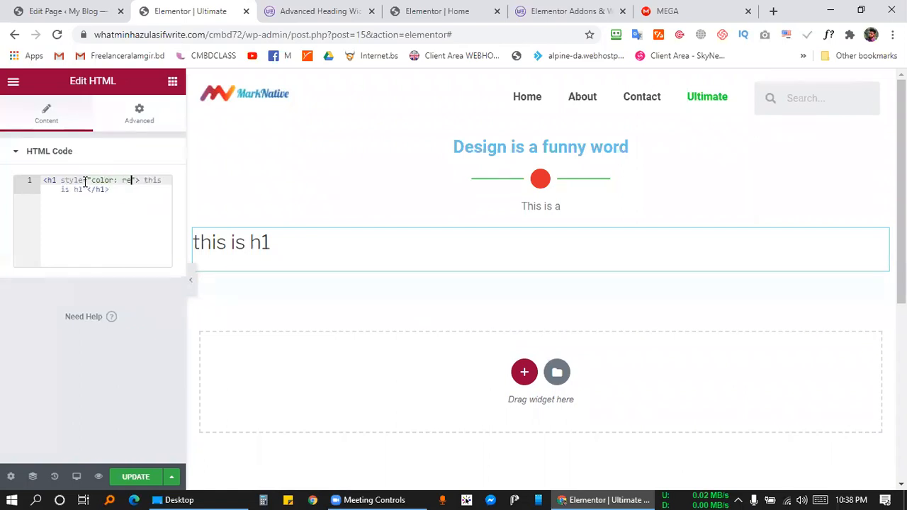
Clear all the h1 code from the HTML widget, leaving its code field empty
{"action": "left_click", "coordinate": [143, 191]}
{"action": "left_click_drag", "start_coordinate": [79, 186], "coordinate": [26, 186]}
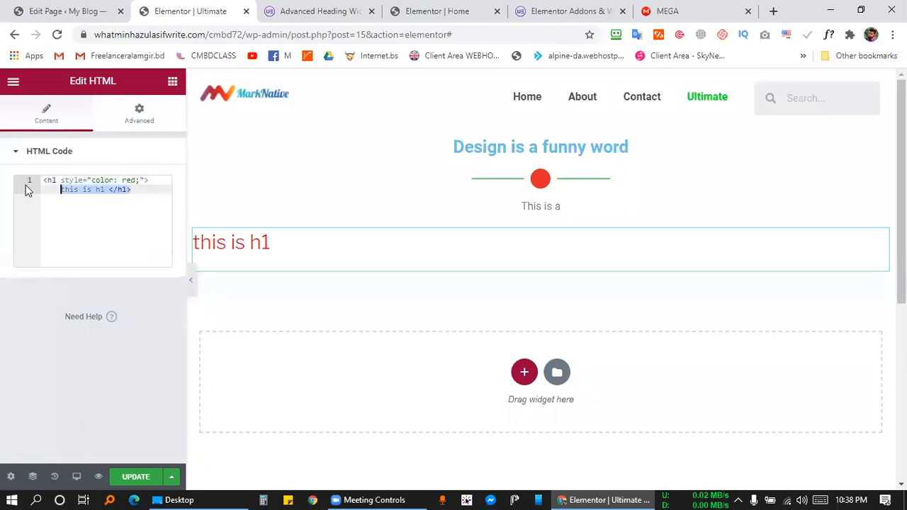
{"action": "left_click", "coordinate": [69, 195]}
{"action": "left_click", "coordinate": [147, 192]}
{"action": "key", "text": "Return"}
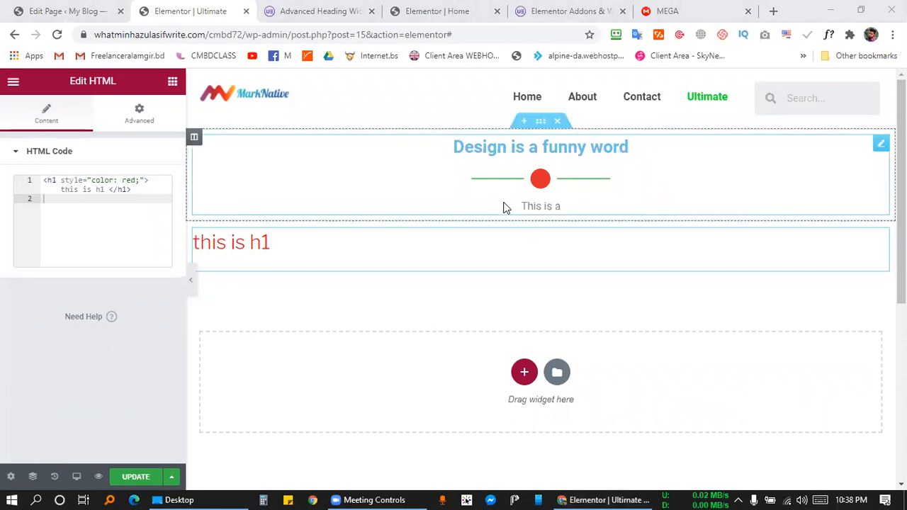
{"action": "left_click", "coordinate": [33, 177]}
{"action": "key", "text": "BackSpace"}
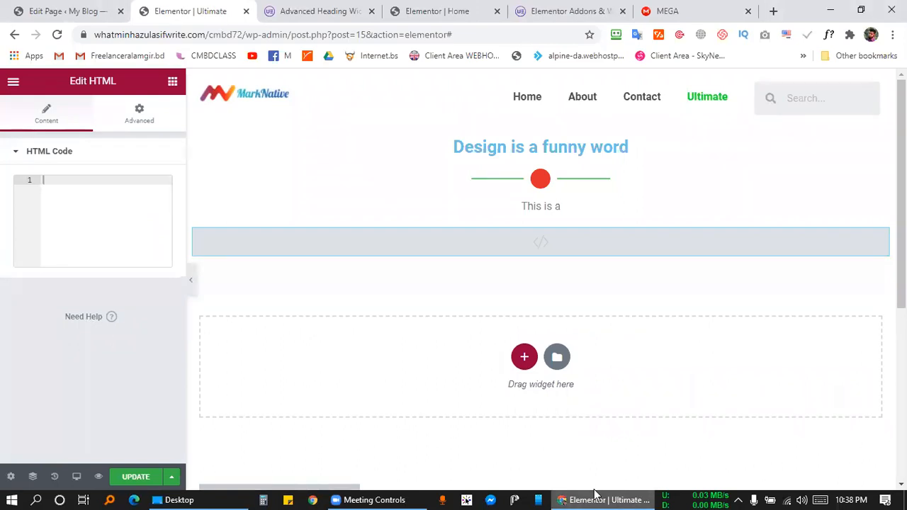
Open the HTML widget's Custom CSS editor in its advanced settings
{"action": "left_click", "coordinate": [140, 115]}
{"action": "scroll", "coordinate": [110, 321], "scroll_direction": "down", "scroll_amount": 4}
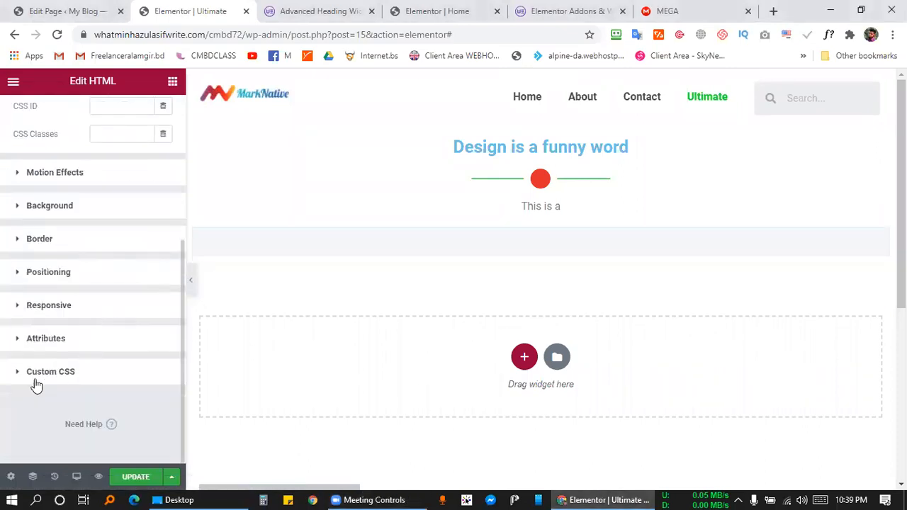
{"action": "left_click", "coordinate": [35, 379]}
{"action": "scroll", "coordinate": [78, 319], "scroll_direction": "down", "scroll_amount": 3}
{"action": "left_click", "coordinate": [88, 224]}
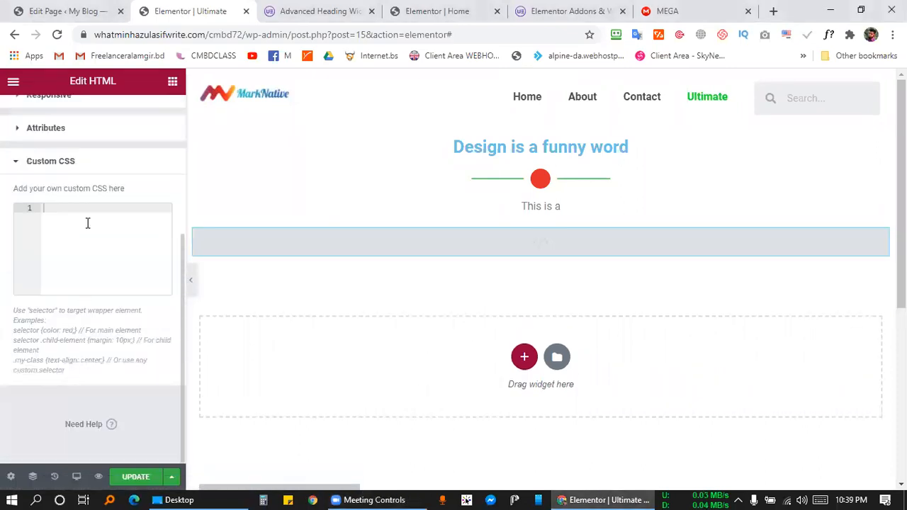
Update the Ultimate page and open a preview of its changes
{"action": "left_click", "coordinate": [303, 10]}
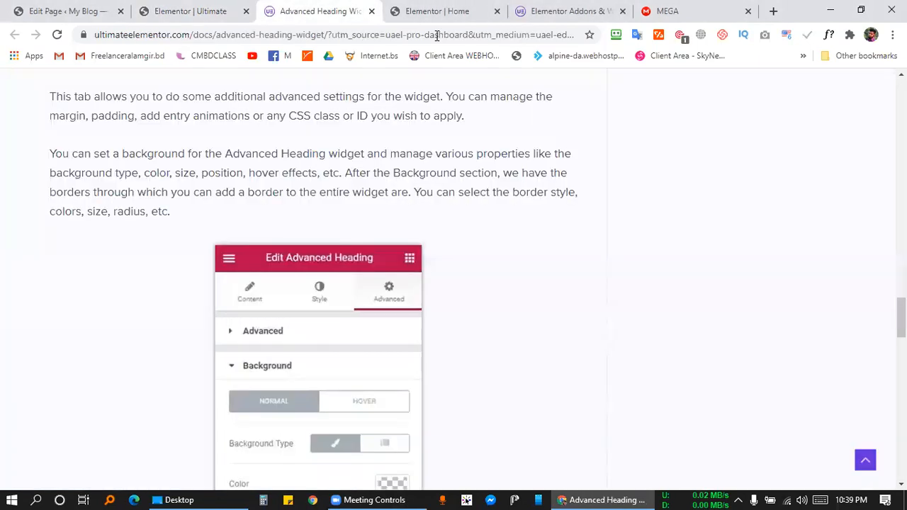
{"action": "left_click", "coordinate": [437, 12]}
{"action": "left_click", "coordinate": [146, 14]}
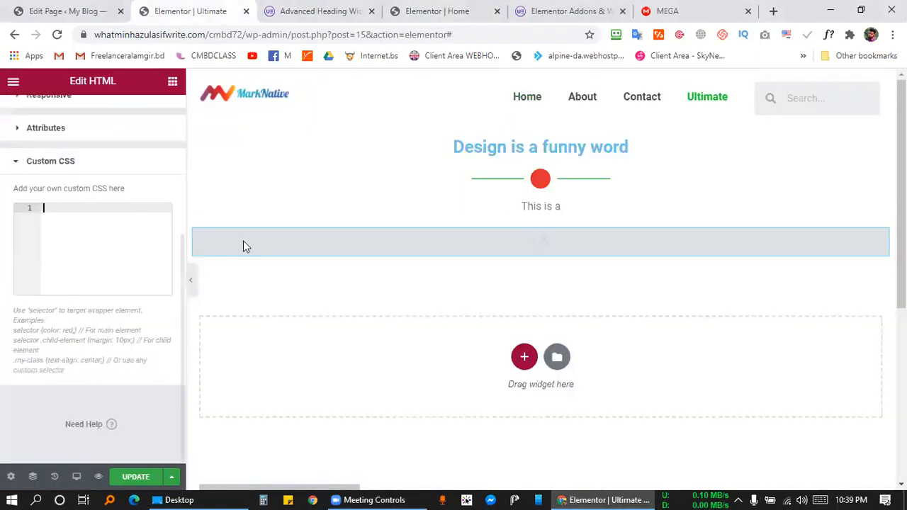
{"action": "left_click", "coordinate": [142, 474]}
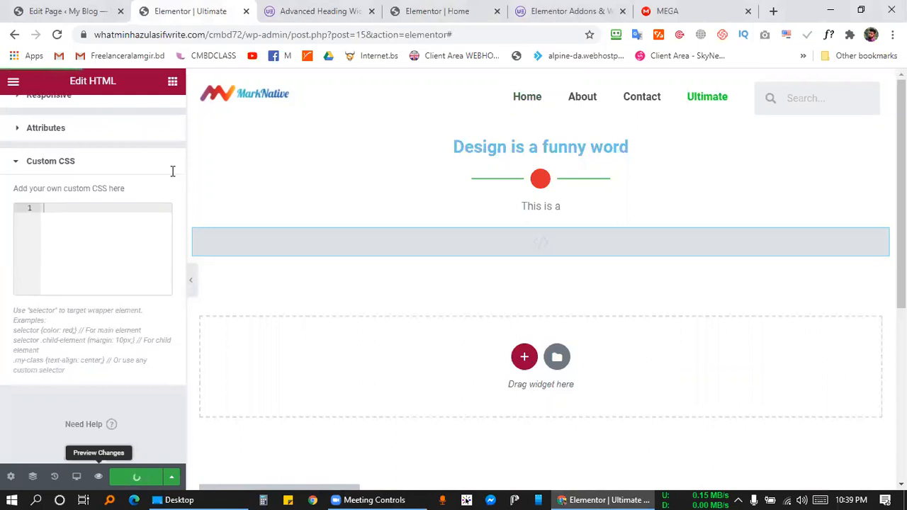
{"action": "left_click", "coordinate": [100, 475]}
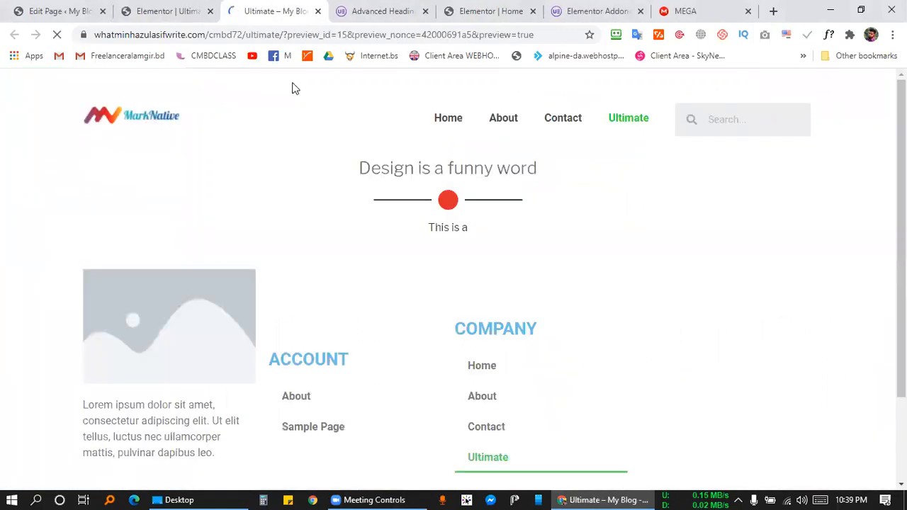
Inspect the previewed page's elements, starting at the "Design is a funny word" heading, and select the footer's Facebook icon
{"action": "right_click", "coordinate": [387, 171]}
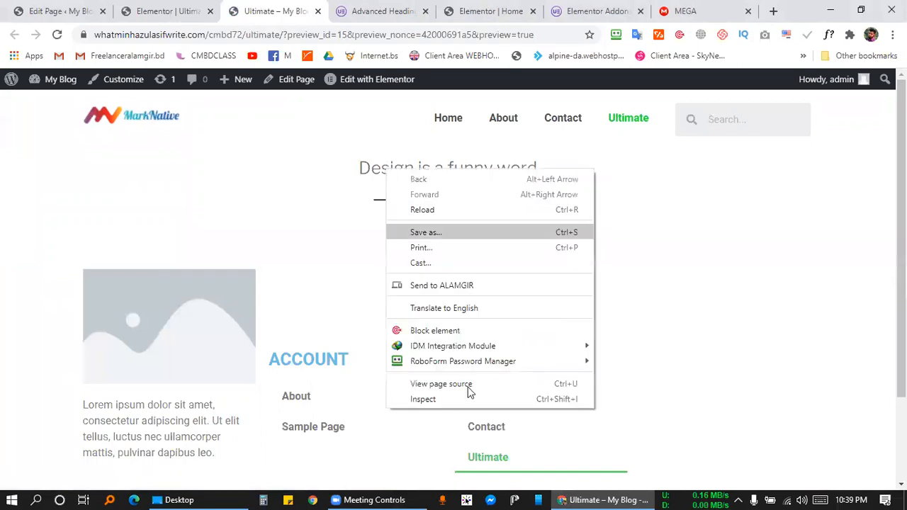
{"action": "left_click", "coordinate": [443, 399]}
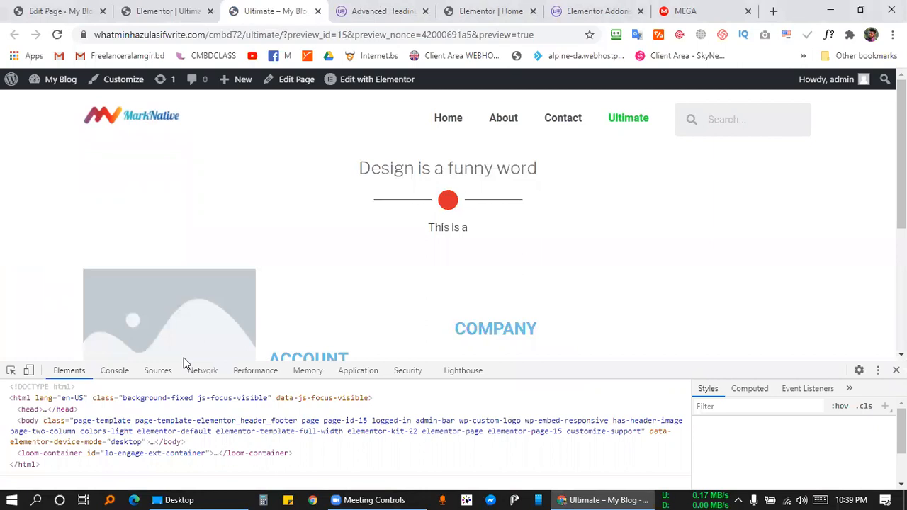
{"action": "scroll", "coordinate": [139, 272], "scroll_direction": "down", "scroll_amount": 3}
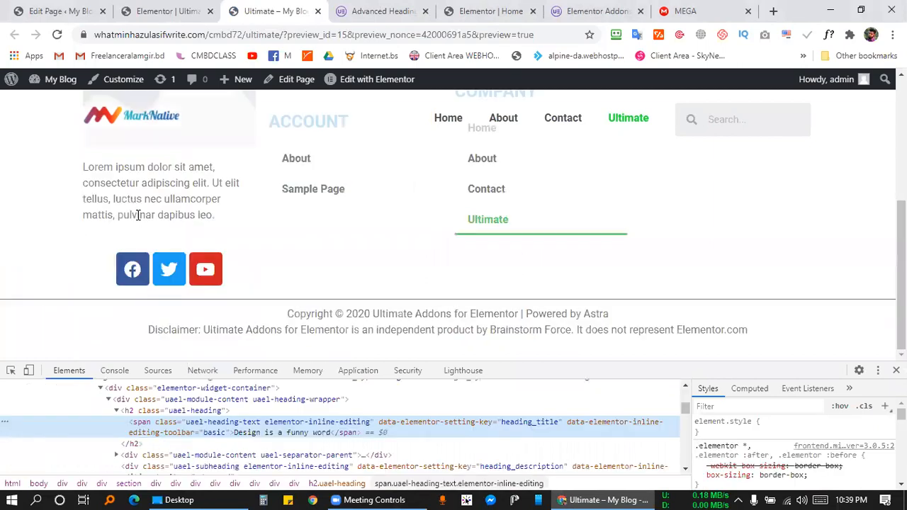
{"action": "left_click", "coordinate": [11, 371]}
{"action": "left_click", "coordinate": [140, 268]}
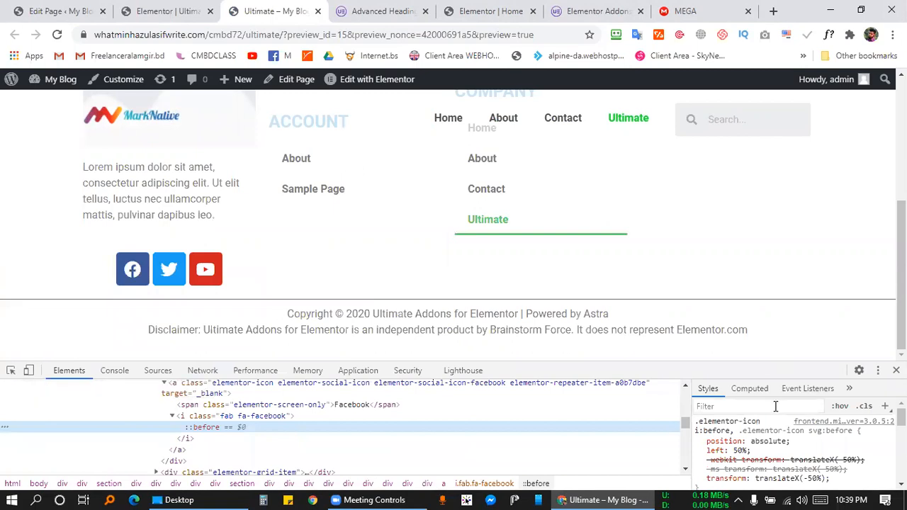
Inspect the Facebook icon's link element and switch its background-color rule off and back on
{"action": "left_click", "coordinate": [10, 371]}
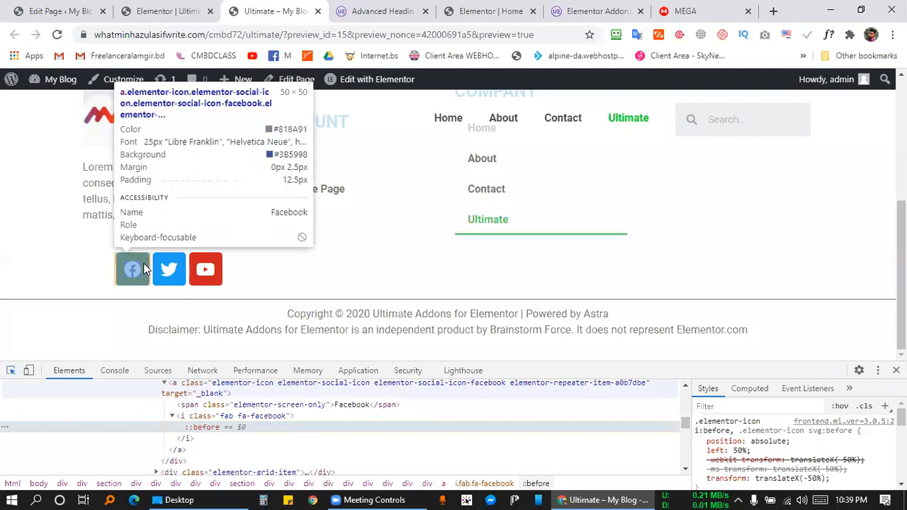
{"action": "left_click", "coordinate": [144, 268]}
{"action": "scroll", "coordinate": [820, 478], "scroll_direction": "down", "scroll_amount": 5}
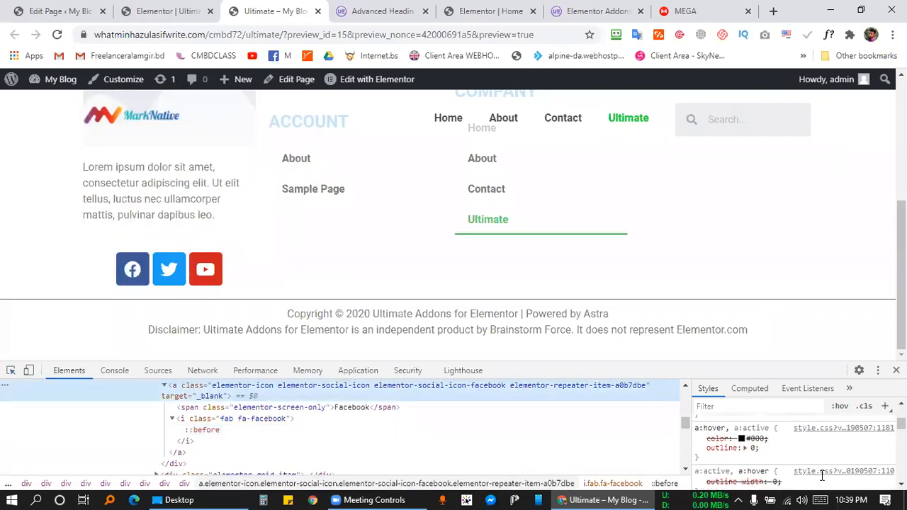
{"action": "scroll", "coordinate": [823, 481], "scroll_direction": "down", "scroll_amount": 1}
{"action": "scroll", "coordinate": [823, 482], "scroll_direction": "up", "scroll_amount": 1}
{"action": "scroll", "coordinate": [823, 479], "scroll_direction": "down", "scroll_amount": 1}
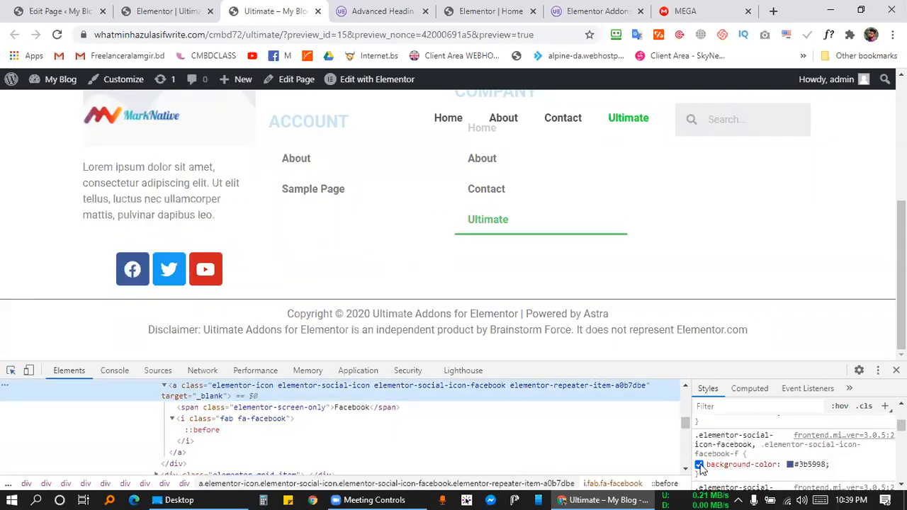
{"action": "left_click", "coordinate": [699, 466]}
{"action": "left_click", "coordinate": [699, 466]}
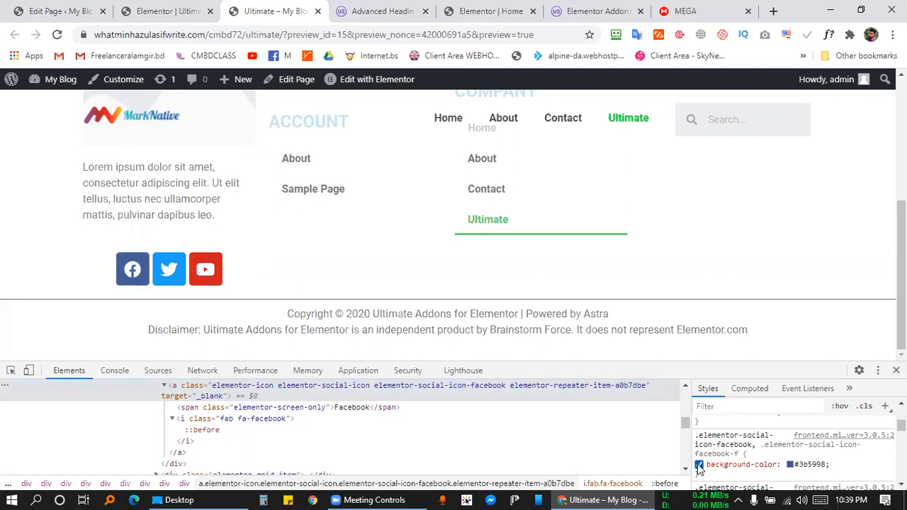
Copy the Facebook icon rule's selector ".elementor-social-icon-facebook, .elementor-social-icon-facebook-f {" from the inspected styles
{"action": "scroll", "coordinate": [738, 458], "scroll_direction": "up", "scroll_amount": 1}
{"action": "left_click", "coordinate": [746, 462]}
{"action": "left_click_drag", "start_coordinate": [748, 462], "coordinate": [696, 445]}
{"action": "key", "text": "ctrl+c"}
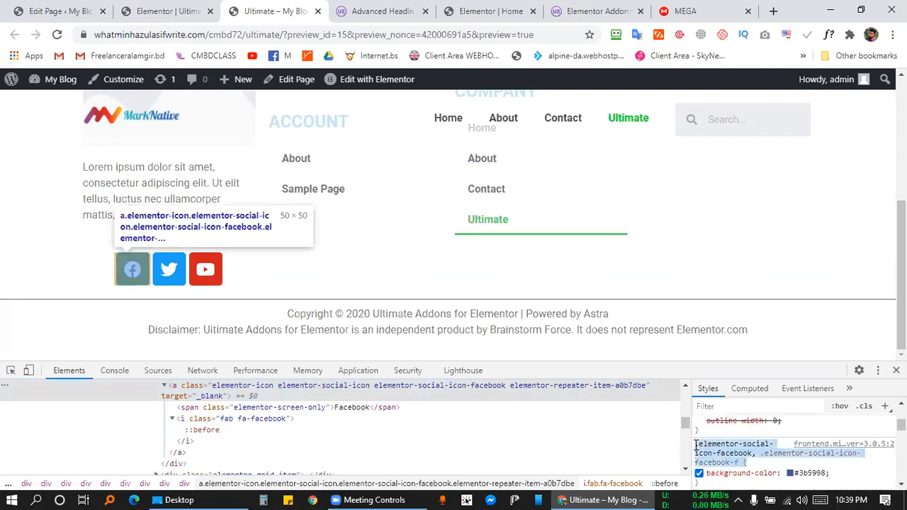
Return to the Elementor editor and paste the copied Facebook icon selector into the Advanced Heading's Custom CSS
{"action": "left_click", "coordinate": [186, 11]}
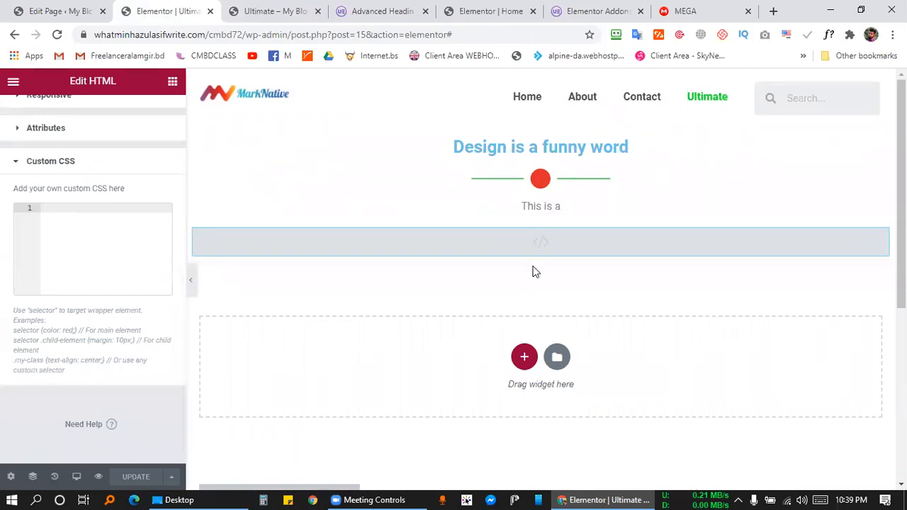
{"action": "left_click", "coordinate": [551, 201]}
{"action": "left_click", "coordinate": [158, 128]}
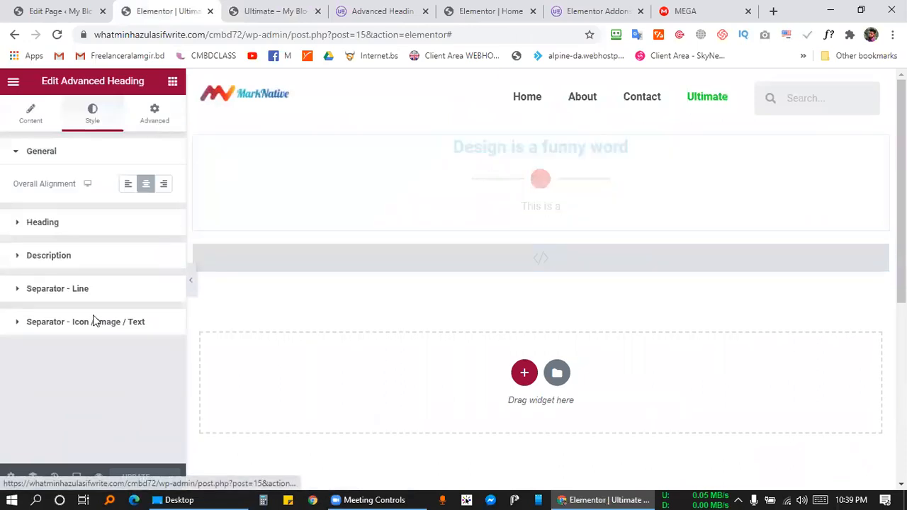
{"action": "left_click", "coordinate": [53, 450]}
{"action": "left_click", "coordinate": [66, 433]}
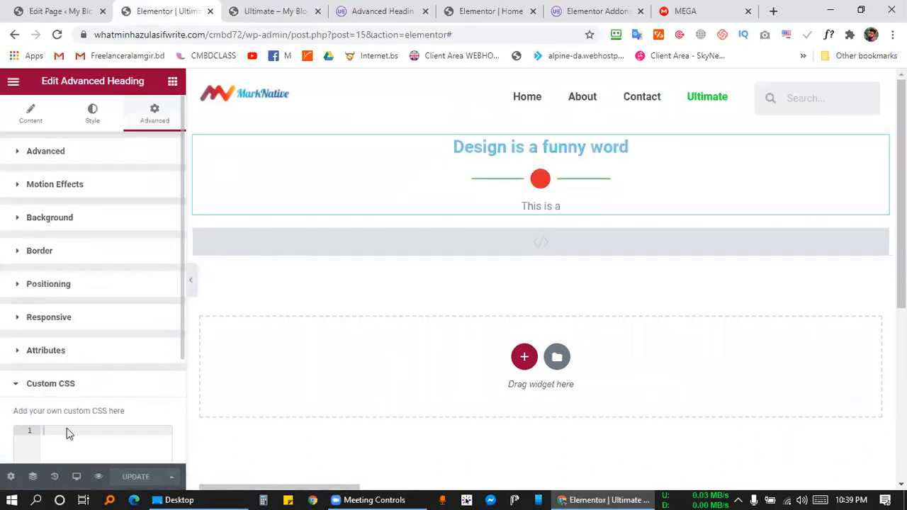
{"action": "key", "text": "ctrl+v"}
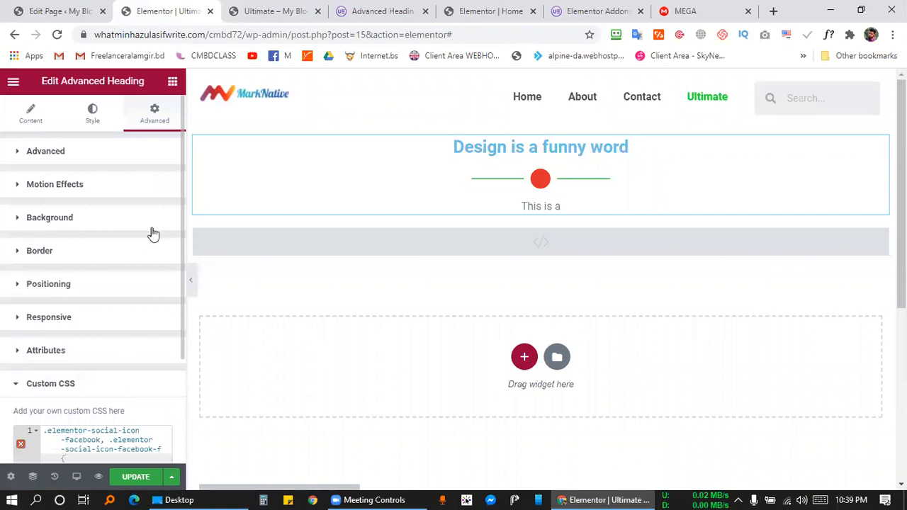
Complete the pasted Facebook icon rule in the Advanced Heading's Custom CSS with the declaration "color: red;" and a closing brace
{"action": "scroll", "coordinate": [156, 219], "scroll_direction": "down", "scroll_amount": 2}
{"action": "type", "text": "}"}
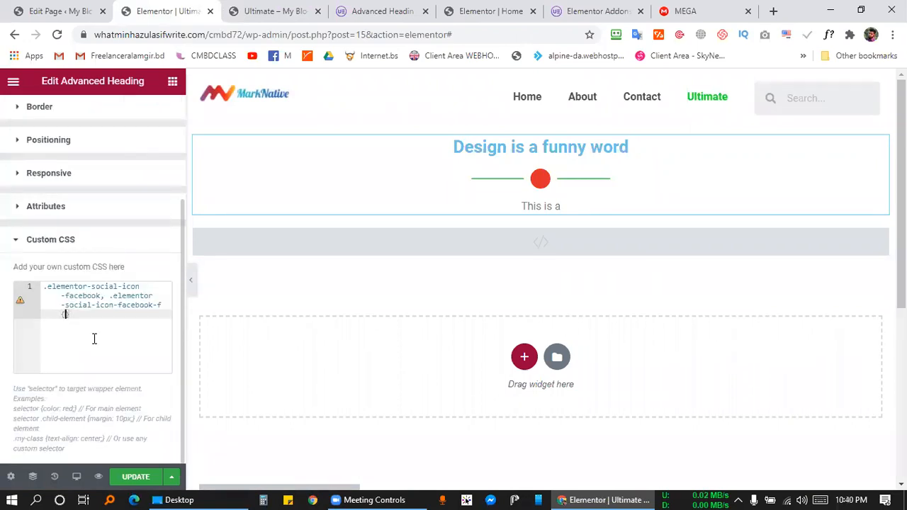
{"action": "key", "text": "Return"}
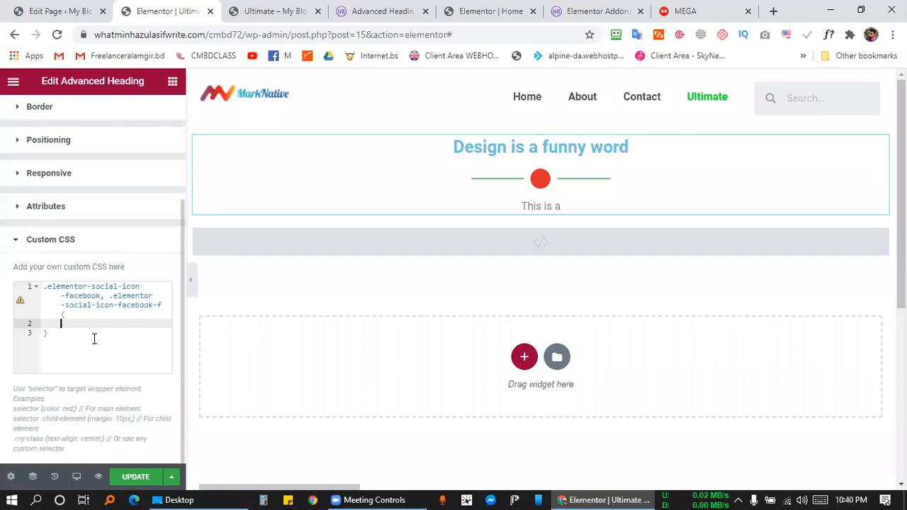
{"action": "type", "text": "color"}
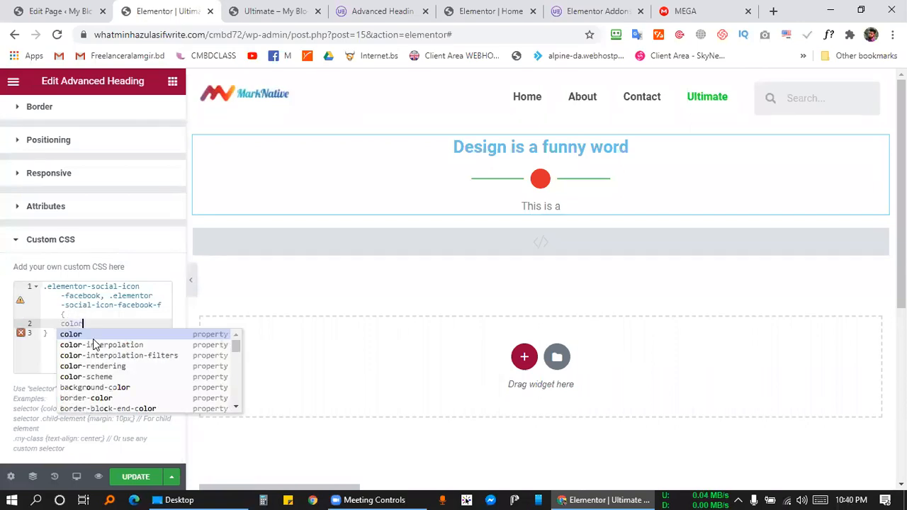
{"action": "type", "text": ": re"}
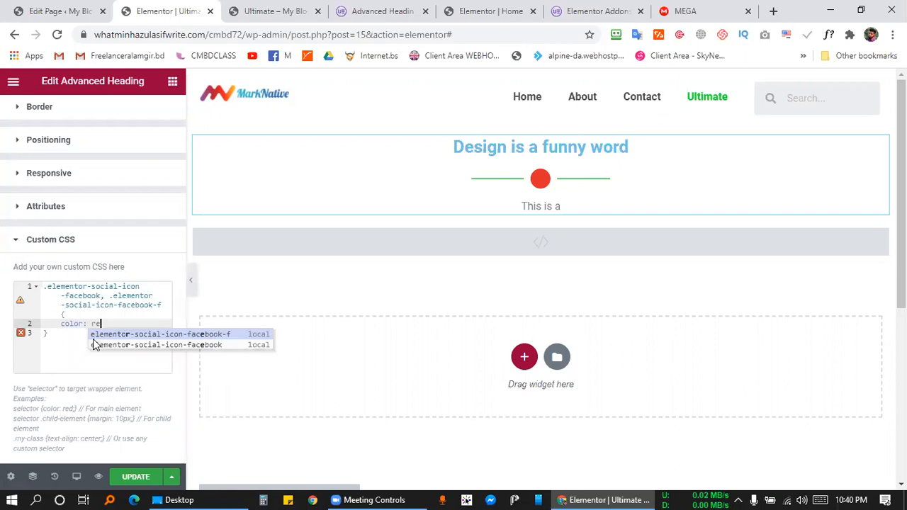
{"action": "type", "text": "d;"}
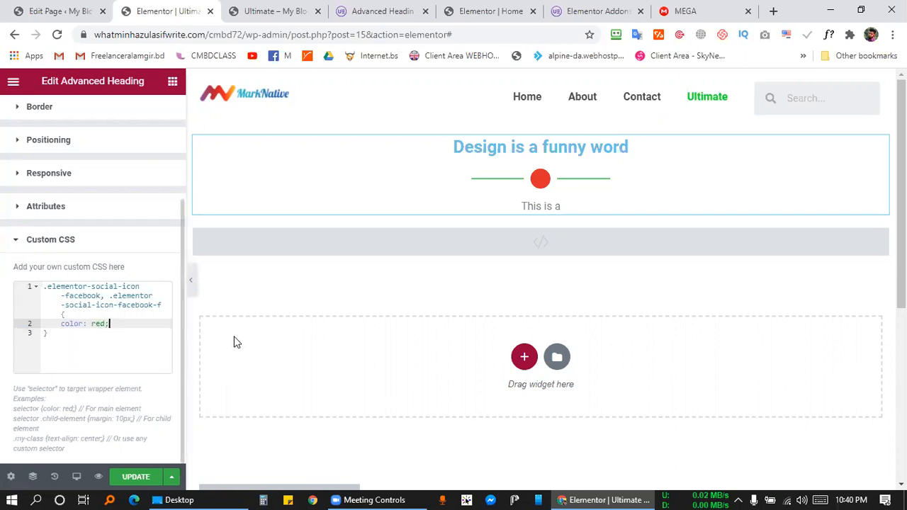
{"action": "scroll", "coordinate": [354, 289], "scroll_direction": "down", "scroll_amount": 5}
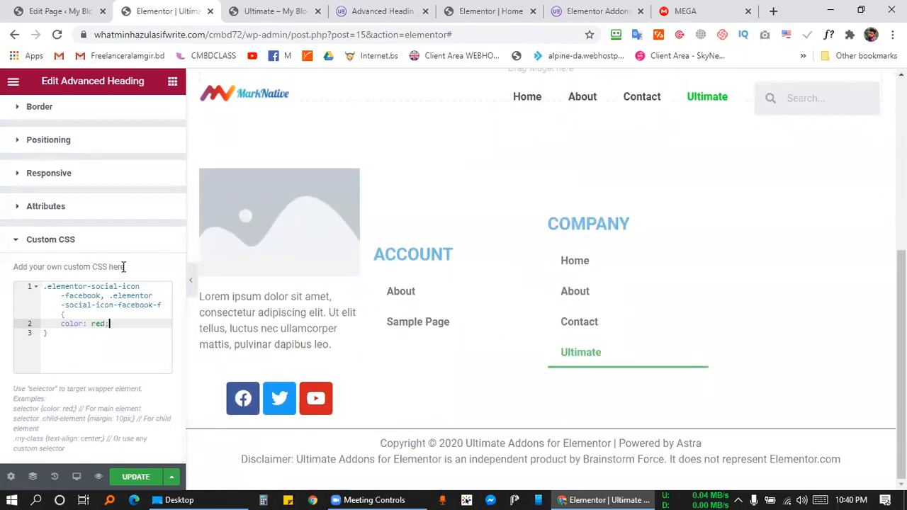
Replace "color: red;" in the Custom CSS rule with the Facebook icon's background-color declaration copied from the preview page's inspected styles
{"action": "left_click", "coordinate": [269, 11]}
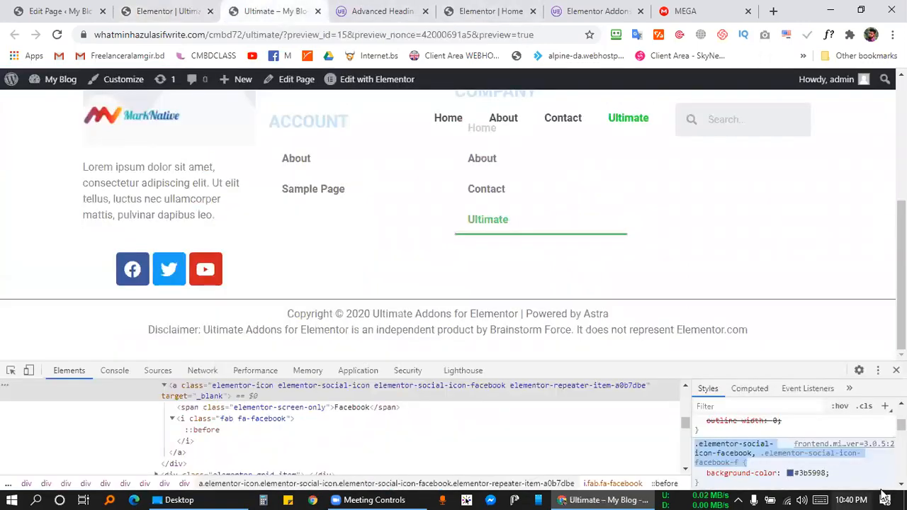
{"action": "left_click_drag", "start_coordinate": [831, 474], "coordinate": [707, 476]}
{"action": "key", "text": "ctrl+c"}
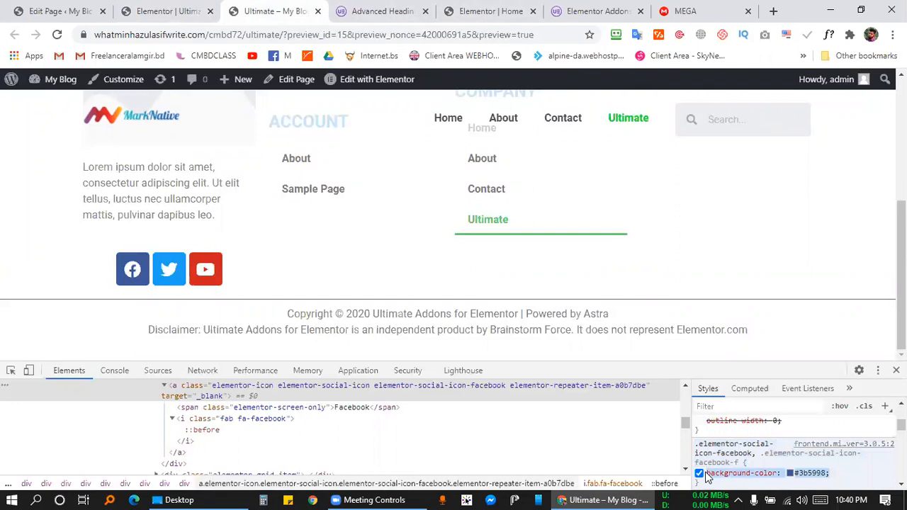
{"action": "left_click", "coordinate": [171, 12]}
{"action": "left_click_drag", "start_coordinate": [61, 324], "coordinate": [111, 324]}
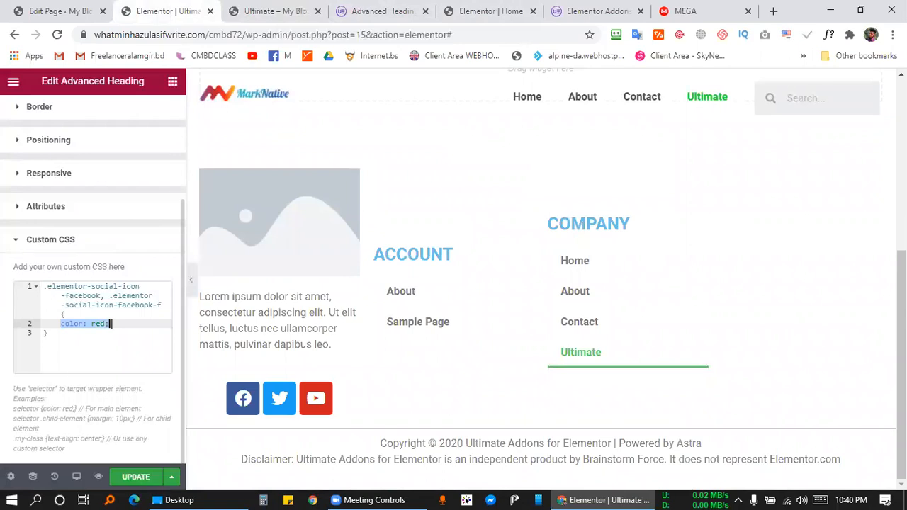
{"action": "key", "text": "ctrl+v"}
Set the background-color value in the Facebook icon rule to red
{"action": "left_click_drag", "start_coordinate": [113, 332], "coordinate": [82, 333]}
{"action": "key", "text": "BackSpace"}
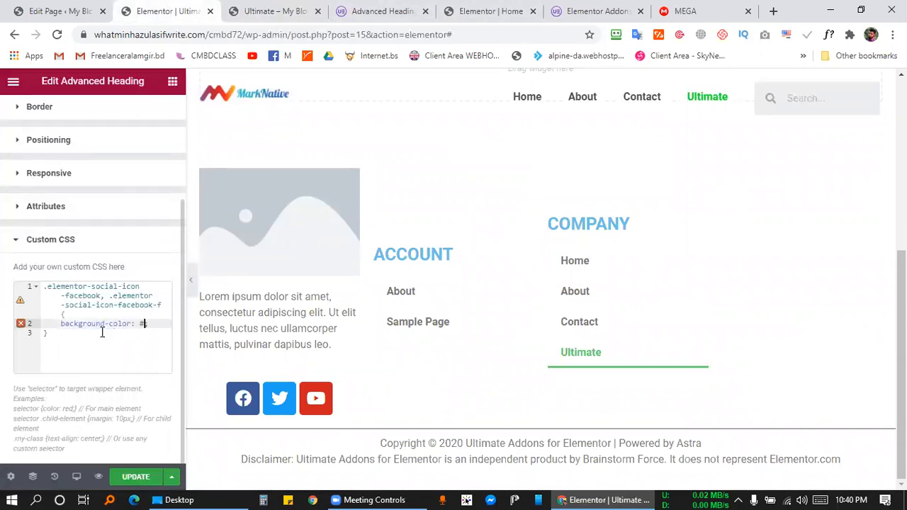
{"action": "type", "text": "re"}
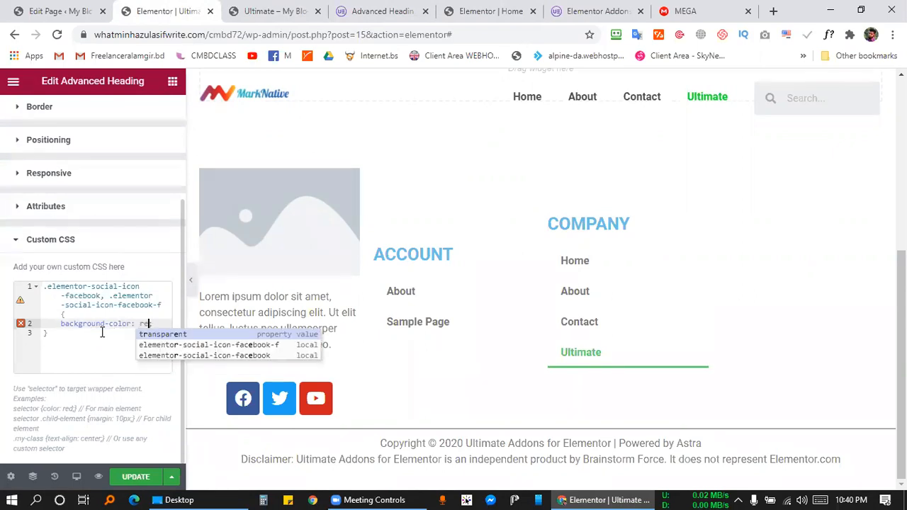
{"action": "type", "text": "d"}
{"action": "type", "text": ";"}
{"action": "left_click", "coordinate": [157, 343]}
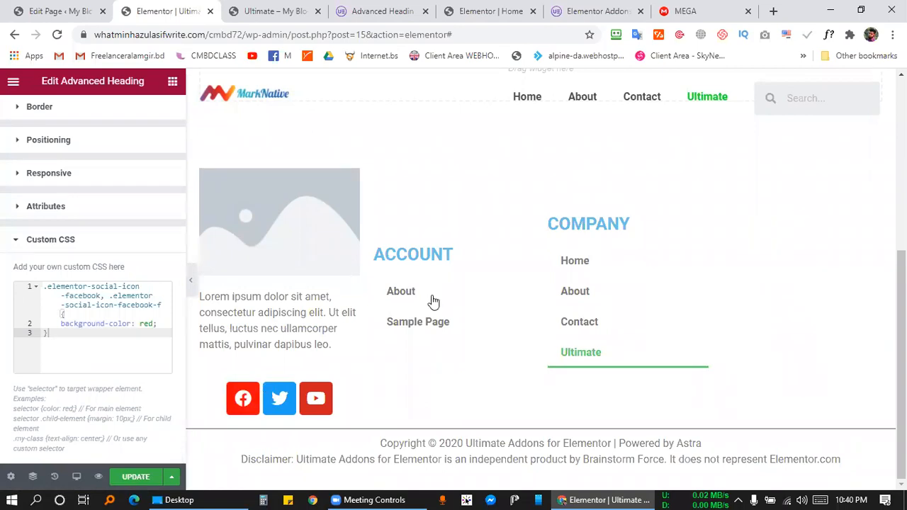
Dismiss the editing hint and set the Advanced Heading's CSS ID to "qweq"
{"action": "scroll", "coordinate": [606, 216], "scroll_direction": "up", "scroll_amount": 5}
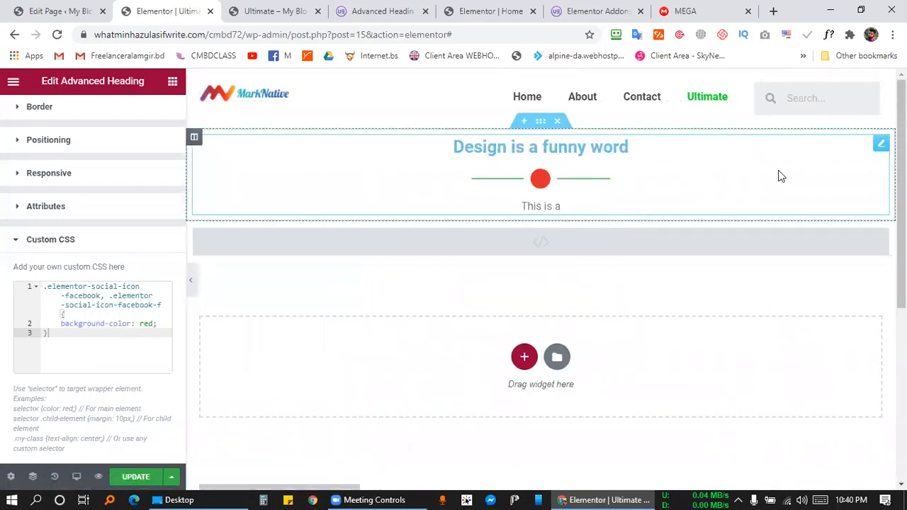
{"action": "left_click", "coordinate": [880, 145]}
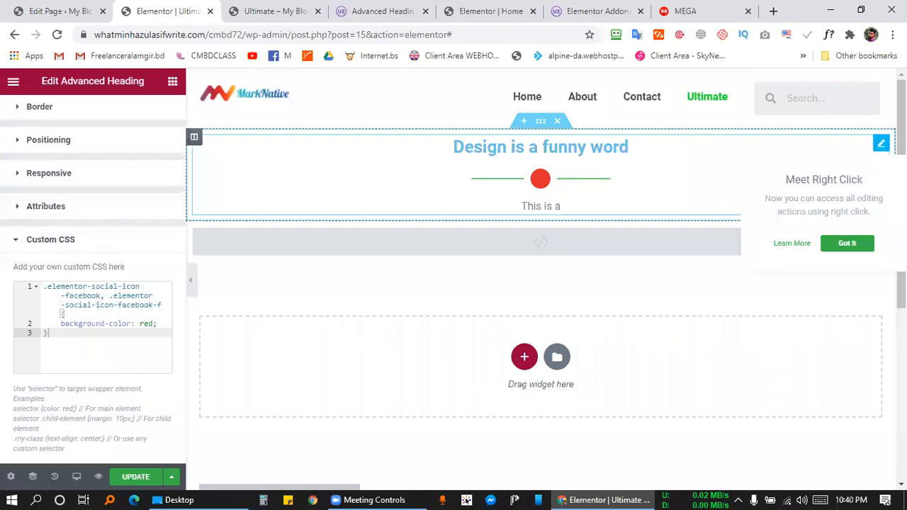
{"action": "left_click", "coordinate": [845, 244]}
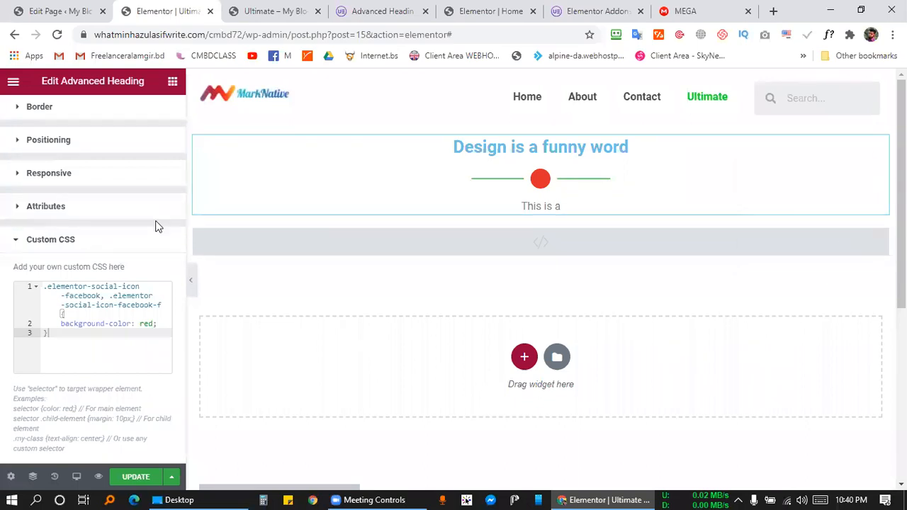
{"action": "scroll", "coordinate": [154, 230], "scroll_direction": "up", "scroll_amount": 3}
{"action": "left_click", "coordinate": [46, 151]}
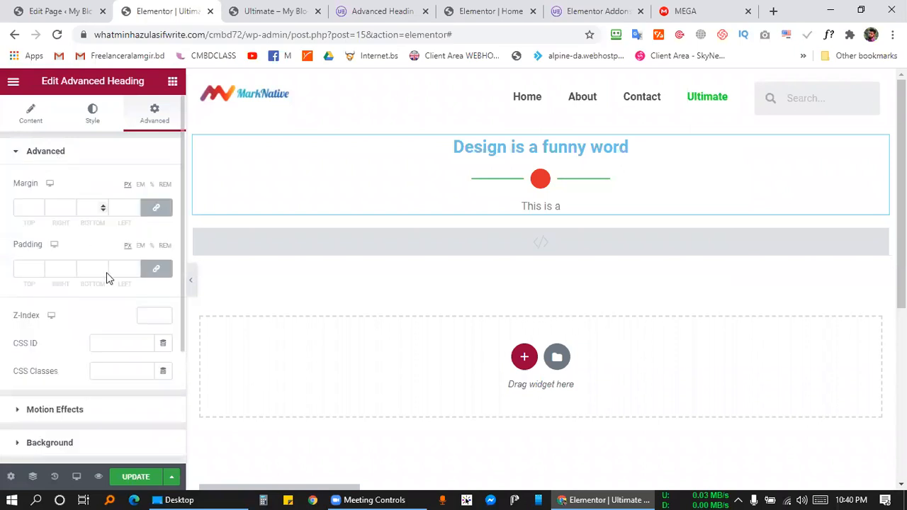
{"action": "left_click", "coordinate": [114, 343]}
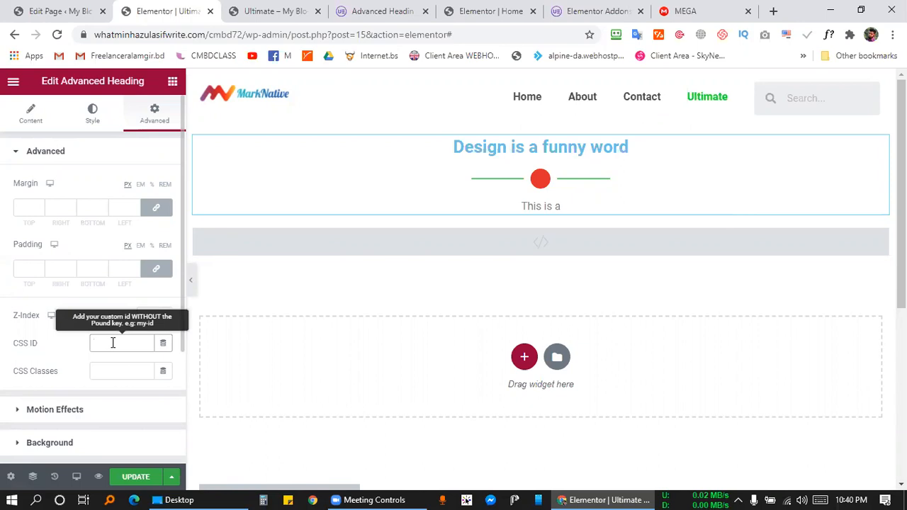
{"action": "type", "text": "qwe"}
{"action": "double_click", "coordinate": [113, 344]}
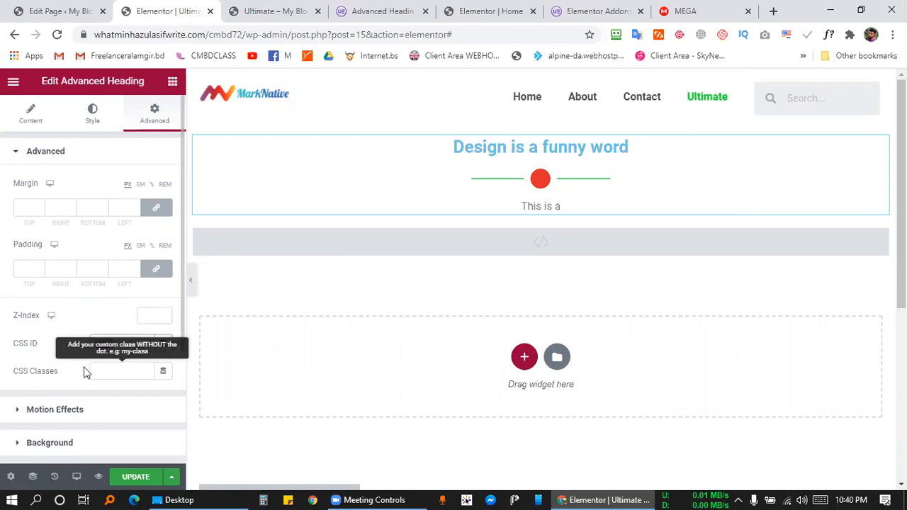
Add a ".qweq" rule with "color: red;" below the Facebook icon rule in the Advanced Heading's Custom CSS
{"action": "scroll", "coordinate": [41, 371], "scroll_direction": "down", "scroll_amount": 2}
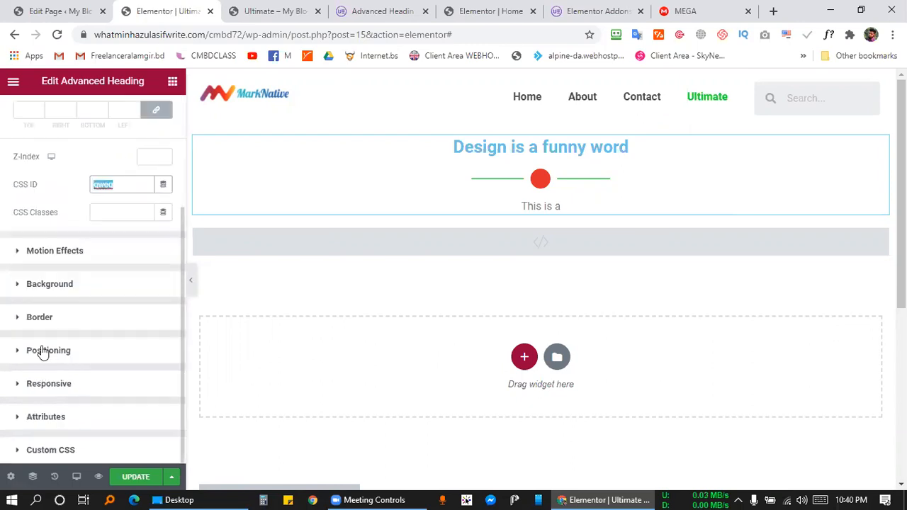
{"action": "left_click", "coordinate": [54, 458]}
{"action": "scroll", "coordinate": [102, 368], "scroll_direction": "down", "scroll_amount": 2}
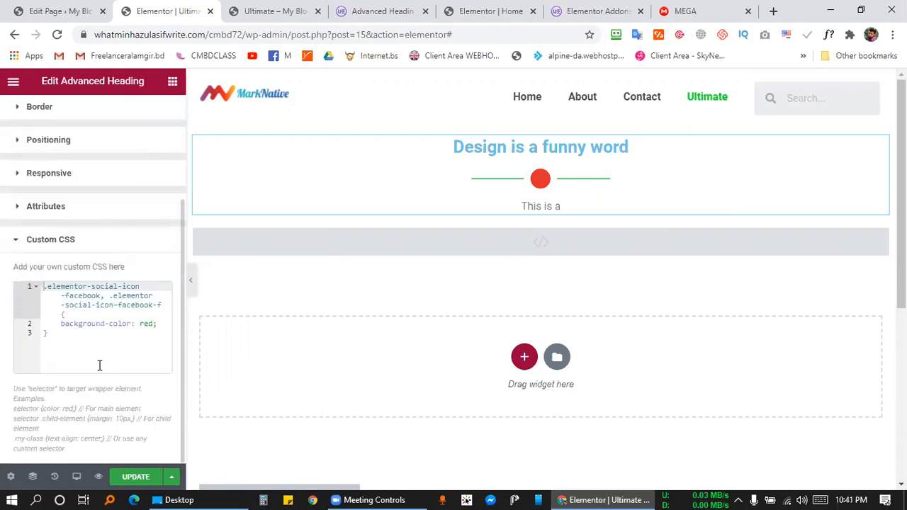
{"action": "left_click", "coordinate": [66, 344]}
{"action": "key", "text": "Return"}
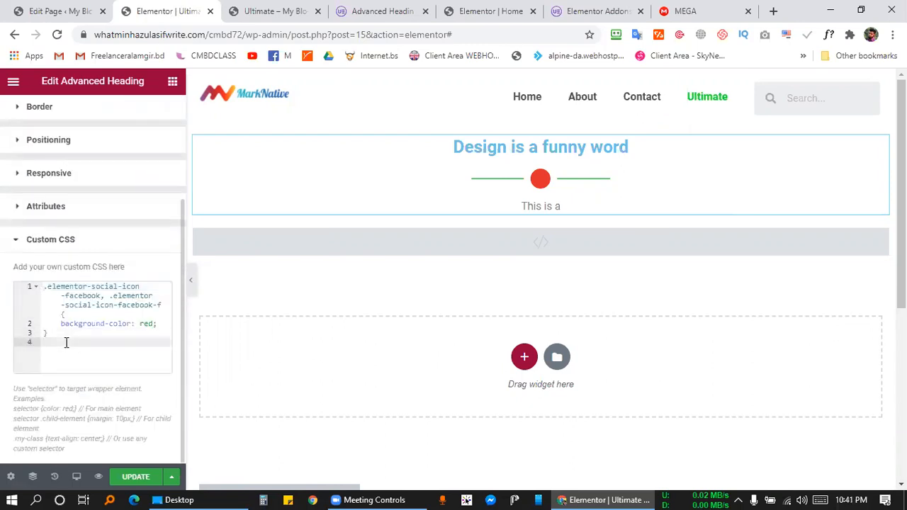
{"action": "type", "text": ".qweq{"}
{"action": "key", "text": "Return"}
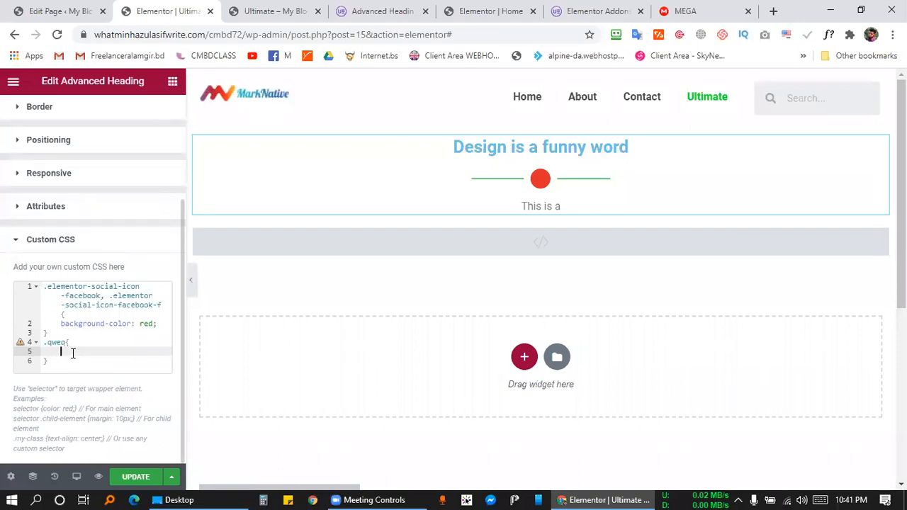
{"action": "type", "text": "color: red;"}
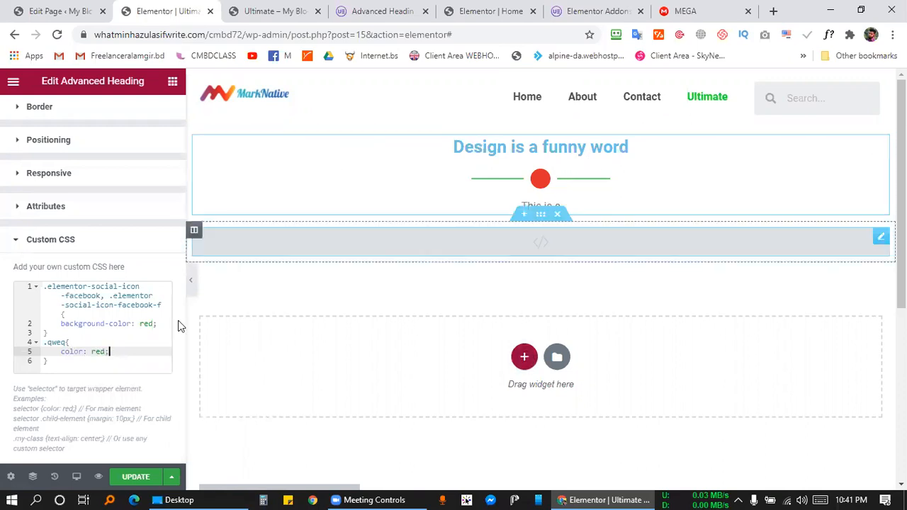
Extend the ".qweq" selector with a child tag, trying h1 and h2 before making it ".qweq p"
{"action": "left_click", "coordinate": [64, 342]}
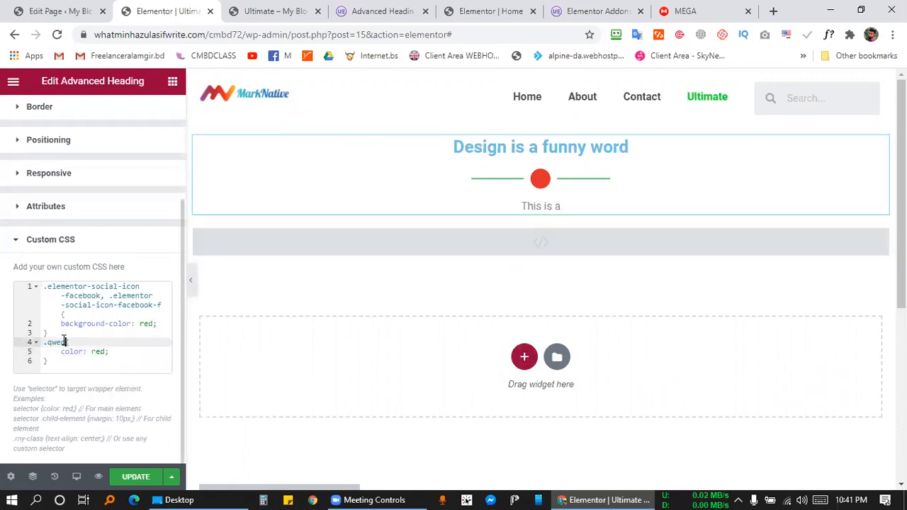
{"action": "type", "text": "h1"}
{"action": "type", "text": "h2"}
{"action": "left_click", "coordinate": [92, 358]}
{"action": "left_click_drag", "start_coordinate": [78, 343], "coordinate": [69, 343]}
{"action": "type", "text": "p"}
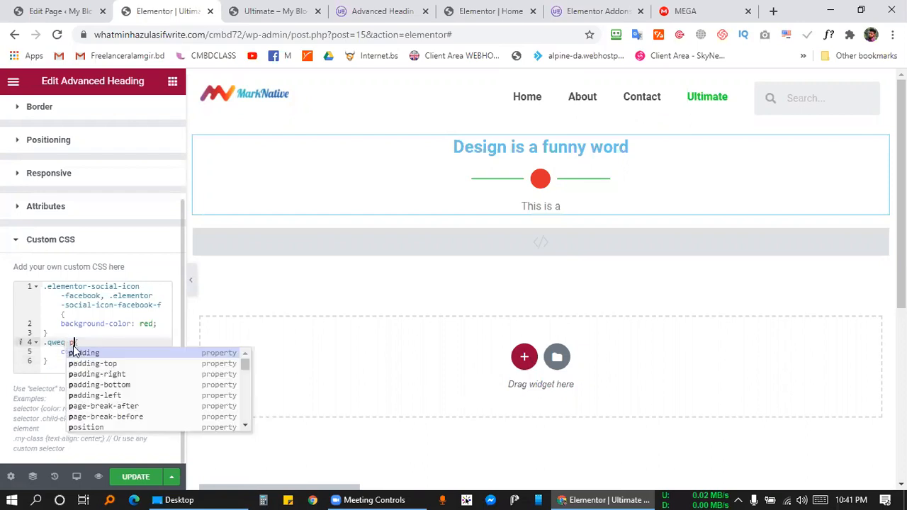
{"action": "left_click", "coordinate": [59, 360]}
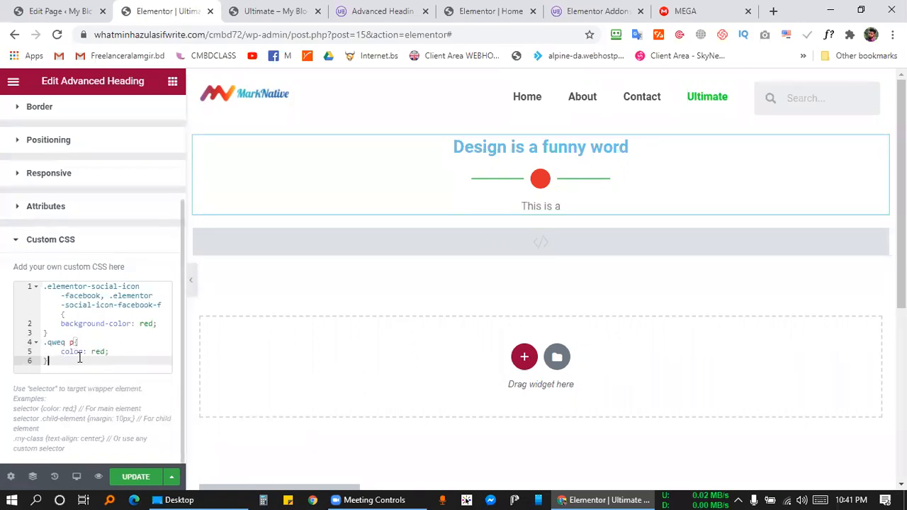
{"action": "left_click_drag", "start_coordinate": [61, 363], "coordinate": [42, 345]}
{"action": "left_click", "coordinate": [78, 363]}
Add a single-column section below the HTML widget and place a basic Heading widget in it
{"action": "scroll", "coordinate": [85, 240], "scroll_direction": "up", "scroll_amount": 3}
{"action": "left_click", "coordinate": [525, 357]}
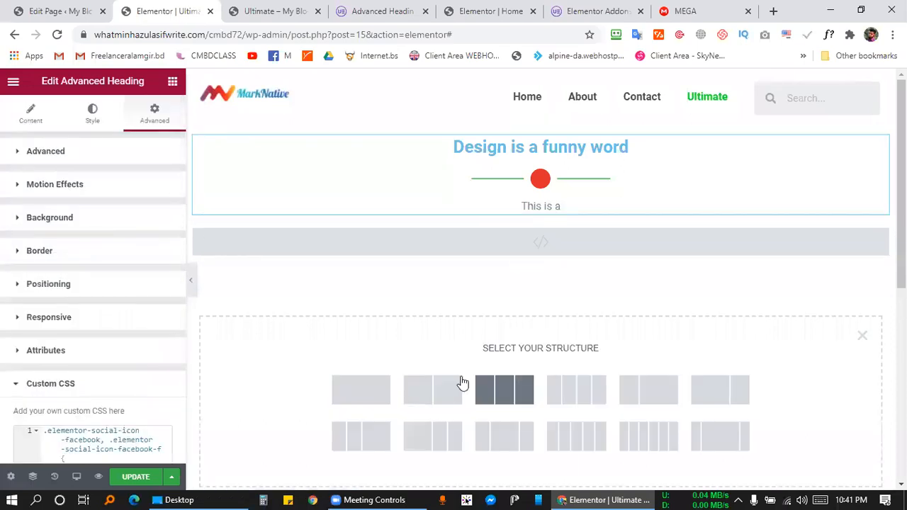
{"action": "left_click", "coordinate": [363, 399]}
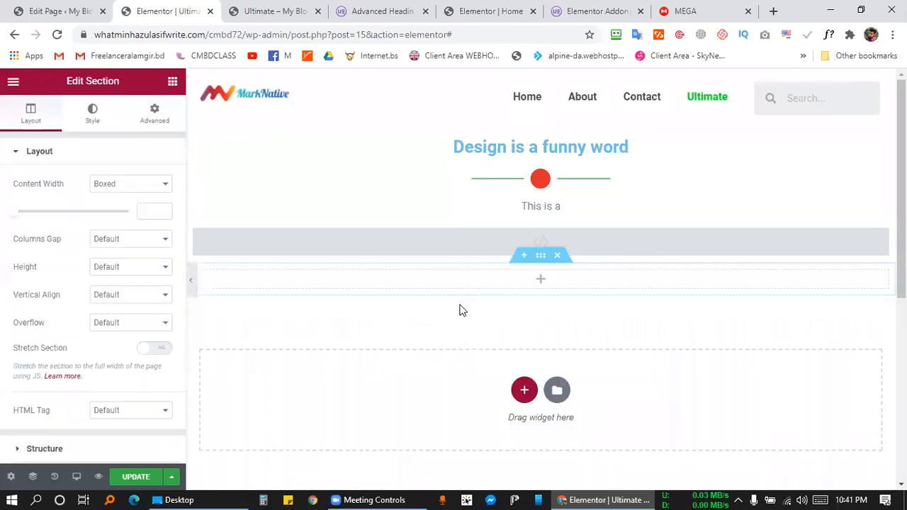
{"action": "left_click", "coordinate": [173, 81]}
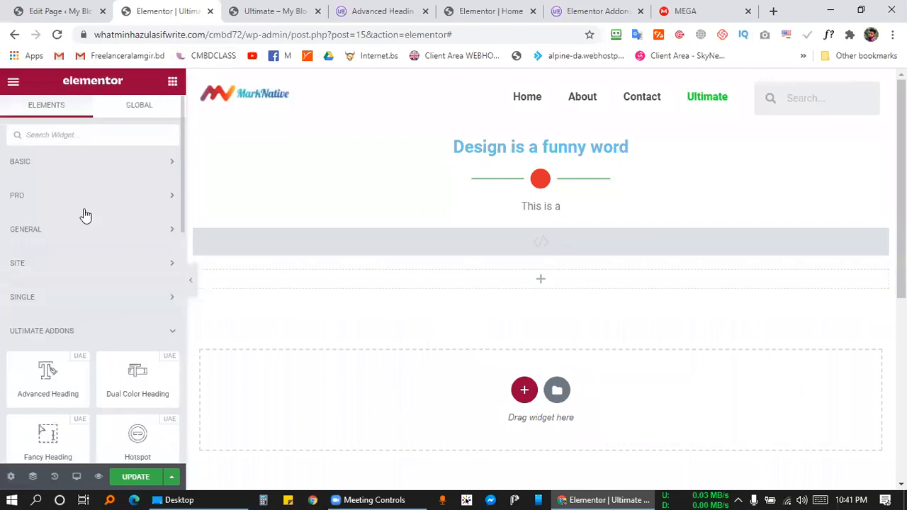
{"action": "left_click", "coordinate": [149, 167]}
{"action": "left_click_drag", "start_coordinate": [138, 204], "coordinate": [433, 284]}
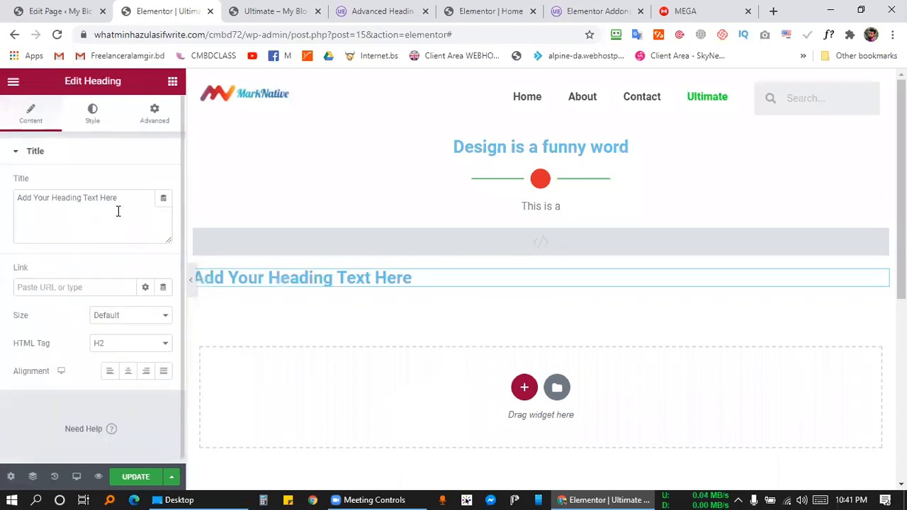
Set the new Heading widget's CSS ID to "heading12"
{"action": "left_click", "coordinate": [165, 114]}
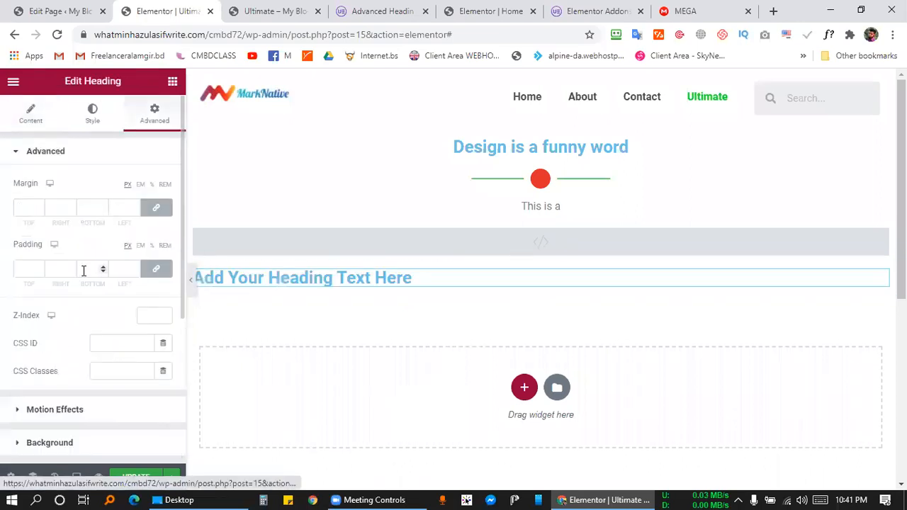
{"action": "left_click", "coordinate": [119, 348]}
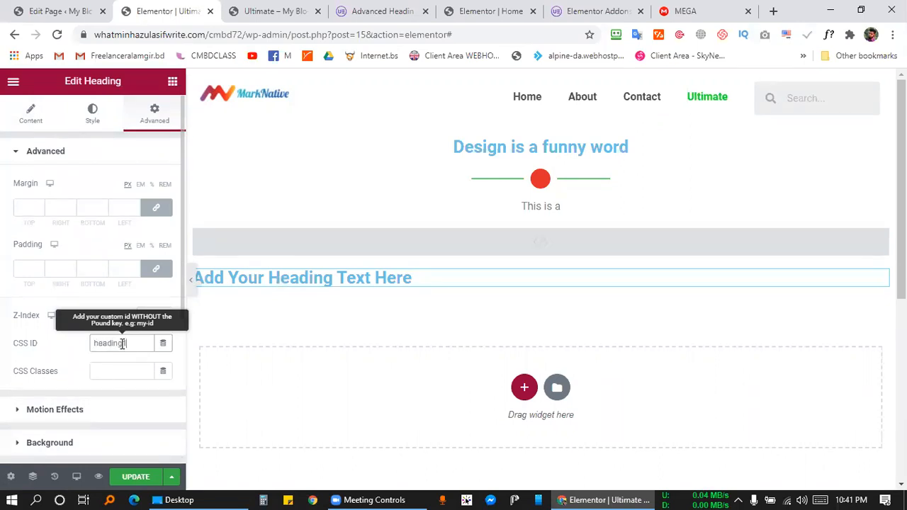
{"action": "double_click", "coordinate": [102, 342]}
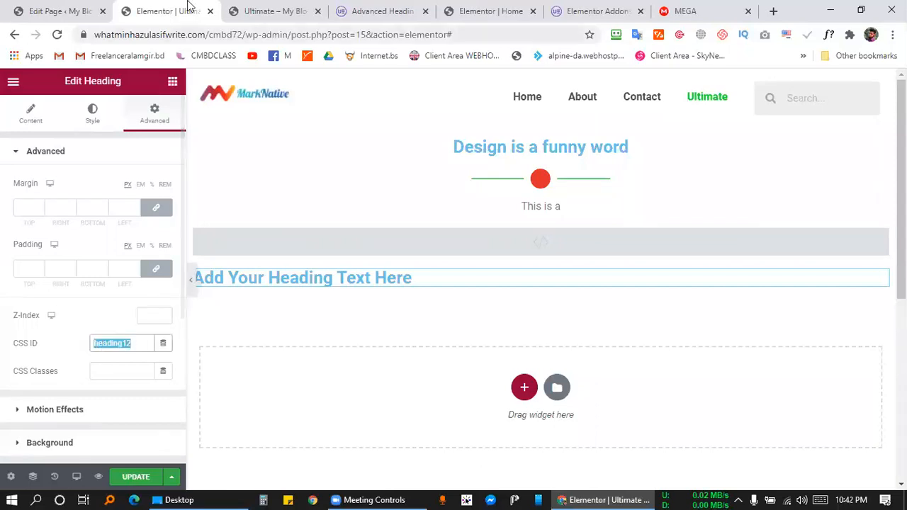
Add a ".heading12" rule with "color: red;" in the Heading widget's Custom CSS and update the page
{"action": "scroll", "coordinate": [58, 339], "scroll_direction": "down", "scroll_amount": 2}
{"action": "scroll", "coordinate": [58, 339], "scroll_direction": "down", "scroll_amount": 2}
{"action": "left_click", "coordinate": [53, 383]}
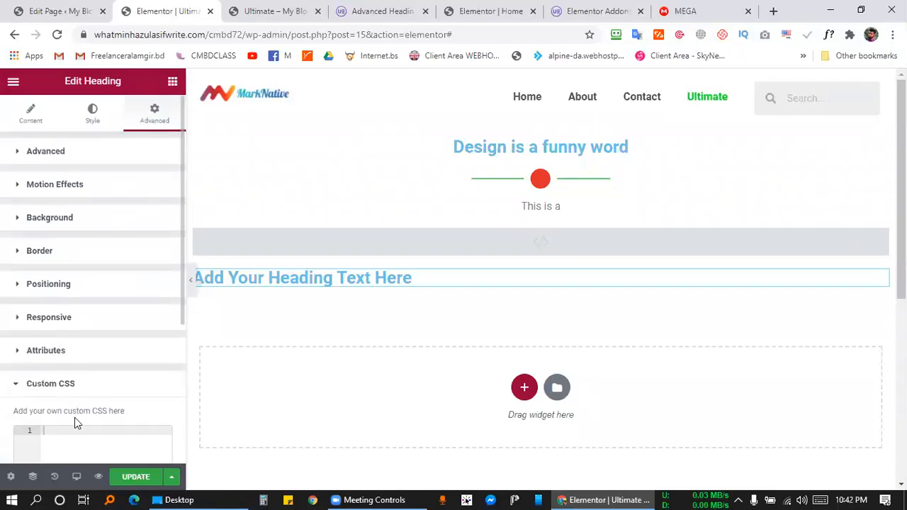
{"action": "scroll", "coordinate": [78, 426], "scroll_direction": "down", "scroll_amount": 2}
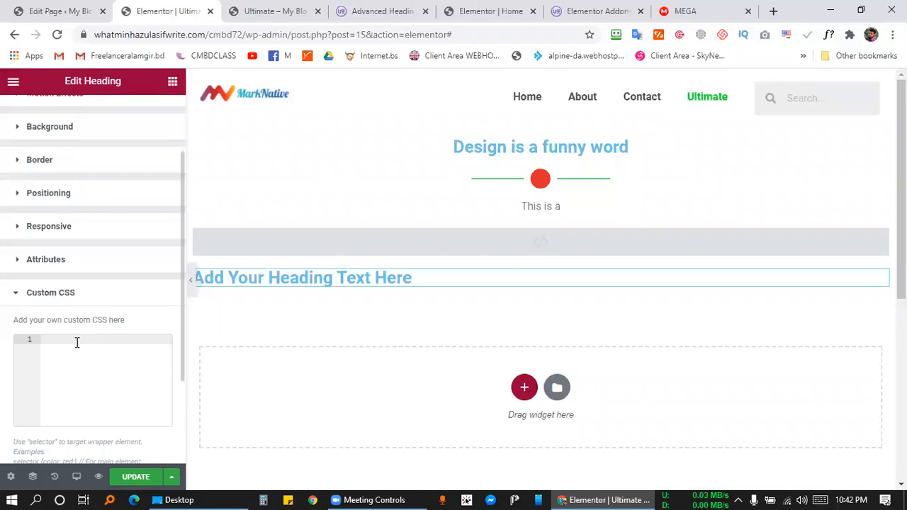
{"action": "type", "text": "heading12{"}
{"action": "key", "text": "Return"}
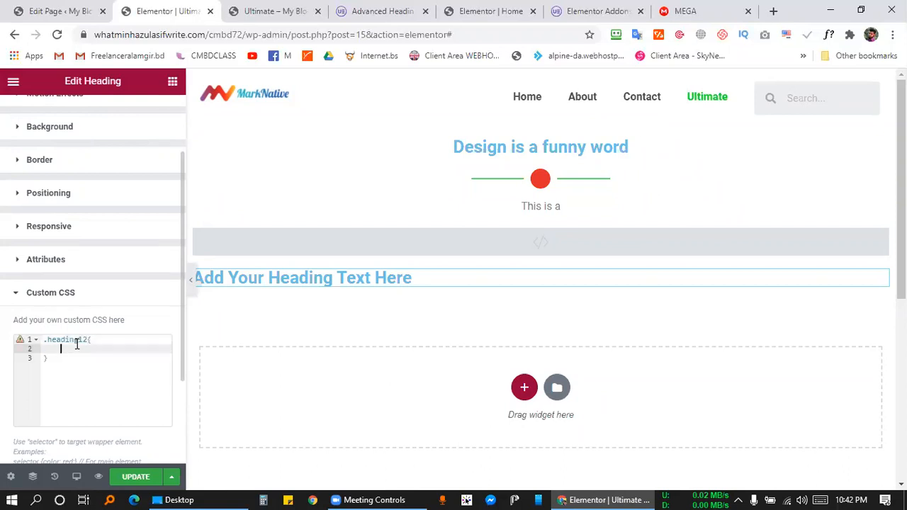
{"action": "type", "text": "color: red"}
{"action": "type", "text": "!i"}
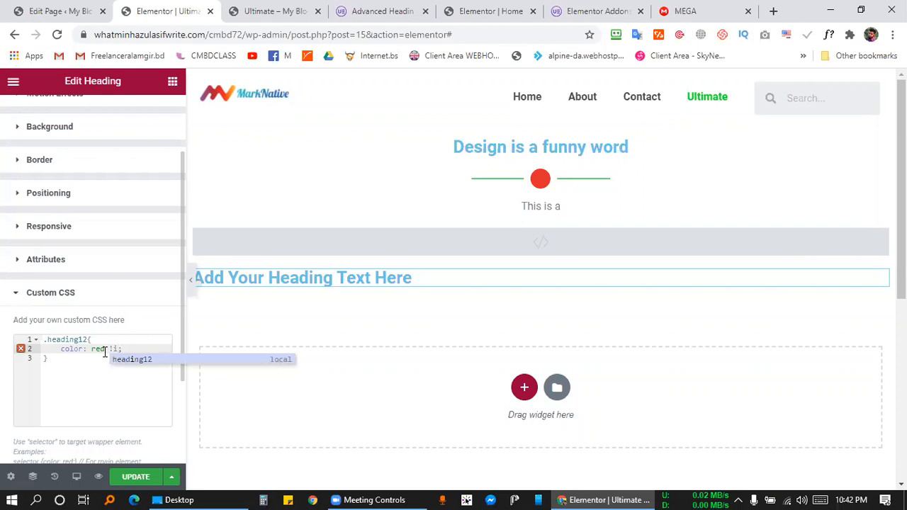
{"action": "type", "text": "m"}
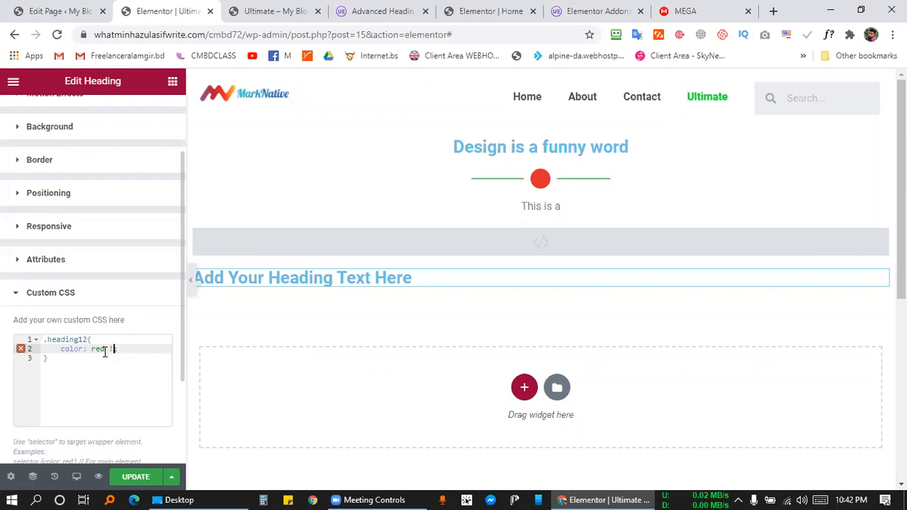
{"action": "key", "text": "BackSpace"}
{"action": "key", "text": "BackSpace"}
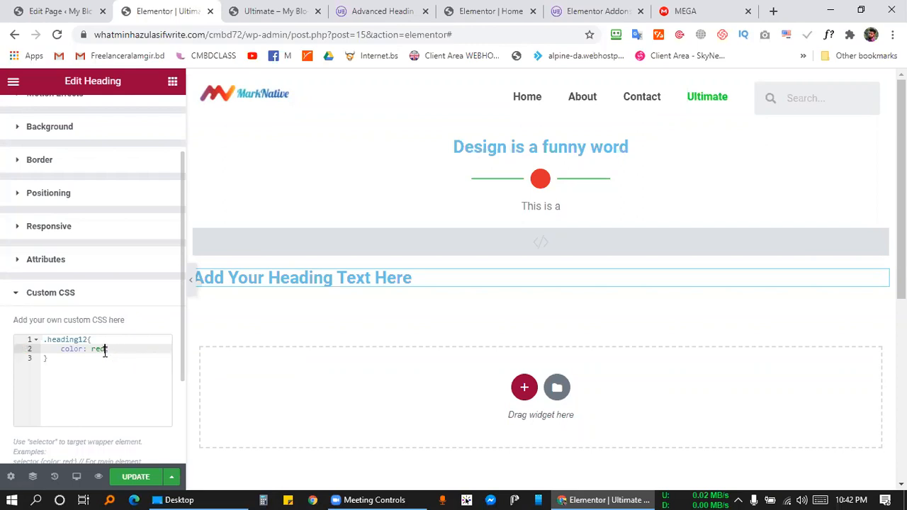
{"action": "left_click", "coordinate": [135, 473]}
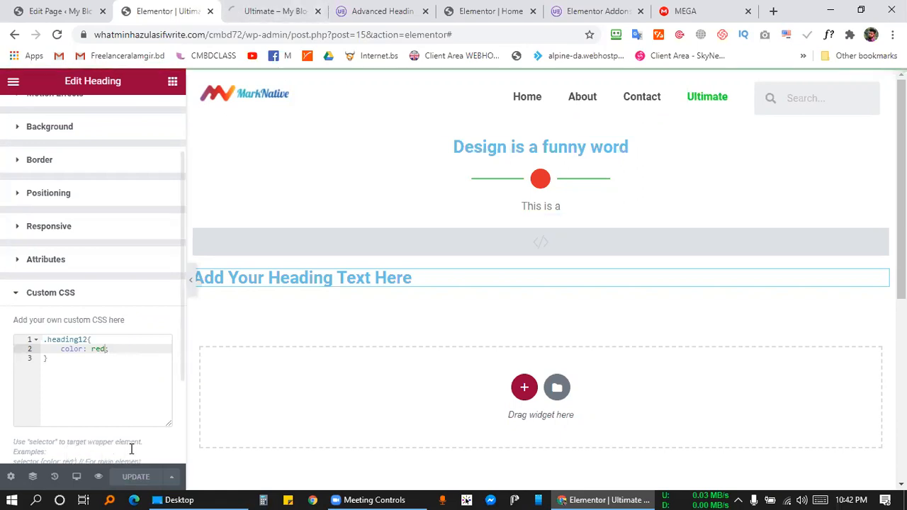
Reload the preview page and inspect the new heading's h2 element and its applied styles
{"action": "left_click", "coordinate": [277, 11]}
{"action": "key", "text": "F5"}
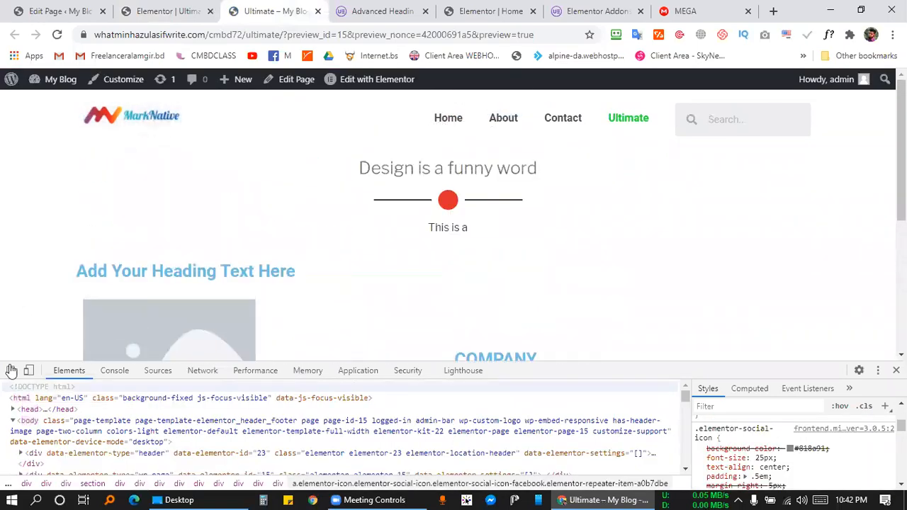
{"action": "left_click", "coordinate": [191, 272]}
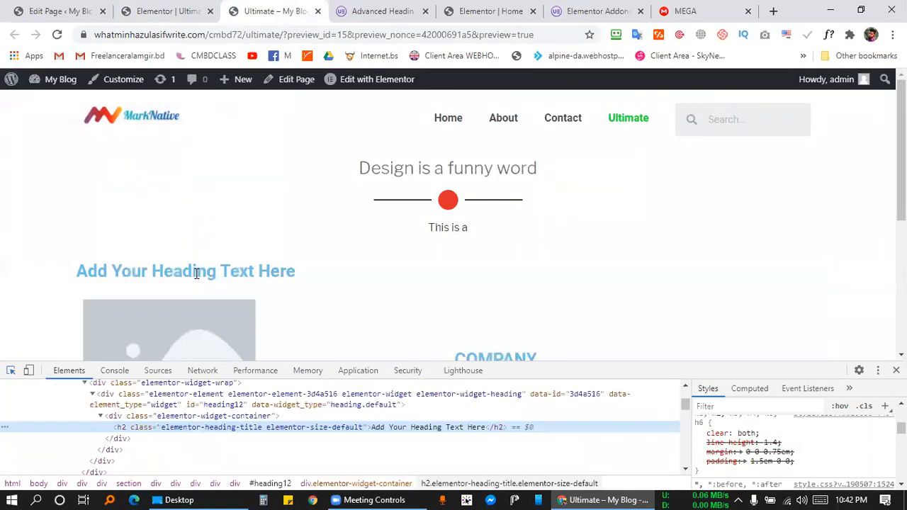
{"action": "scroll", "coordinate": [751, 445], "scroll_direction": "down", "scroll_amount": 5}
{"action": "scroll", "coordinate": [744, 443], "scroll_direction": "down", "scroll_amount": 5}
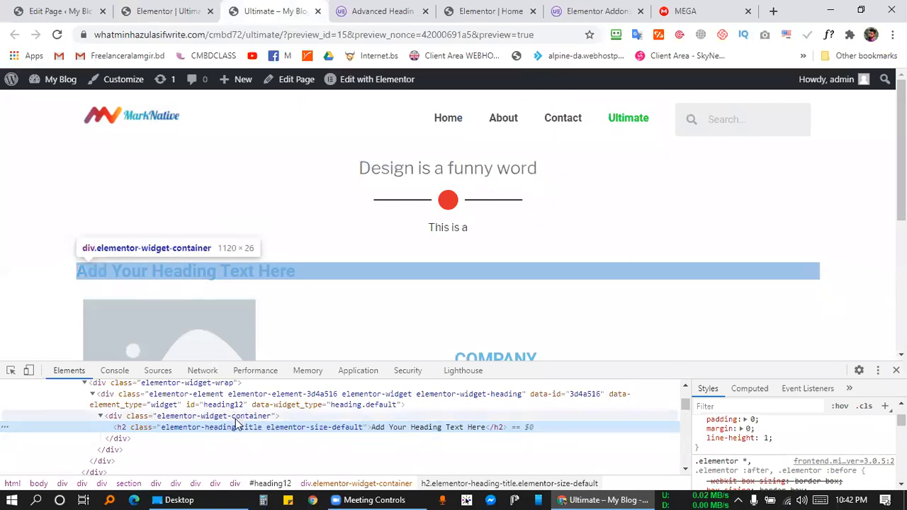
{"action": "scroll", "coordinate": [787, 453], "scroll_direction": "up", "scroll_amount": 5}
Add "color: red" to the heading h2's element style in the inspector and select the declaration
{"action": "left_click", "coordinate": [735, 432]}
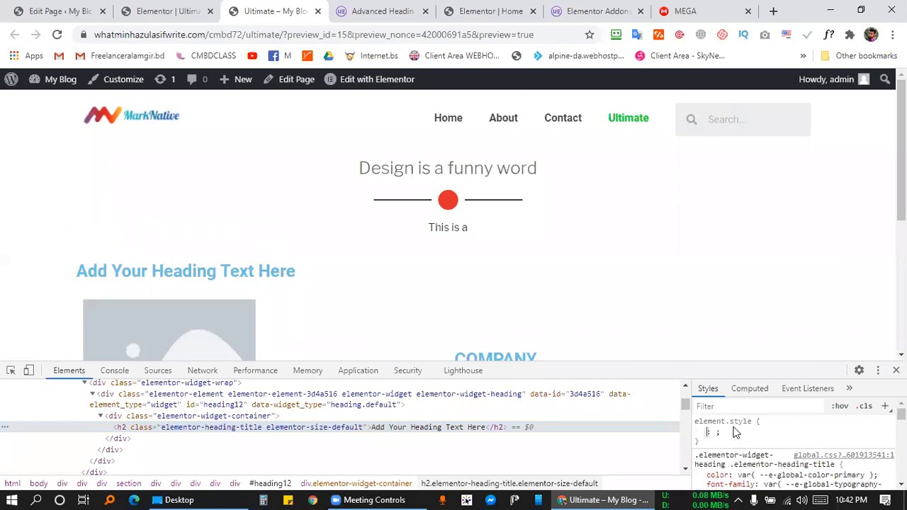
{"action": "type", "text": "colo"}
{"action": "key", "text": "Tab"}
{"action": "type", "text": "red"}
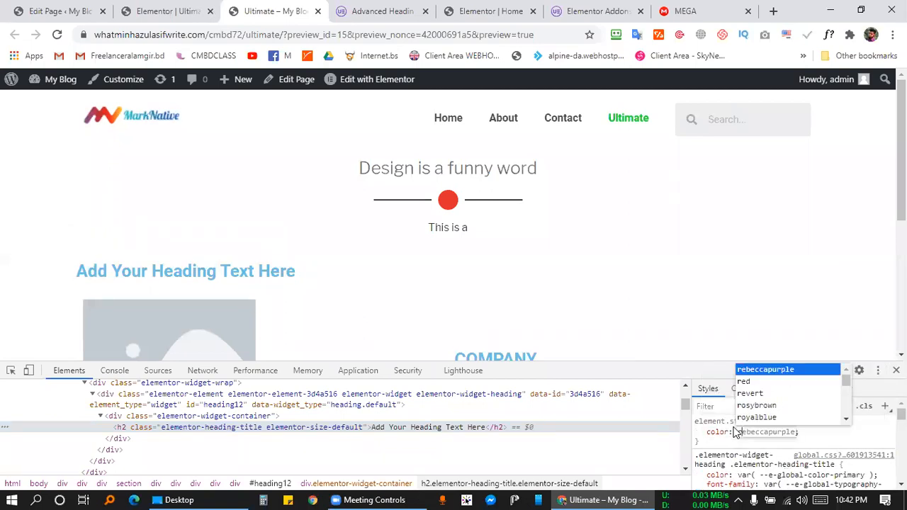
{"action": "left_click", "coordinate": [772, 445]}
{"action": "left_click_drag", "start_coordinate": [767, 432], "coordinate": [705, 436]}
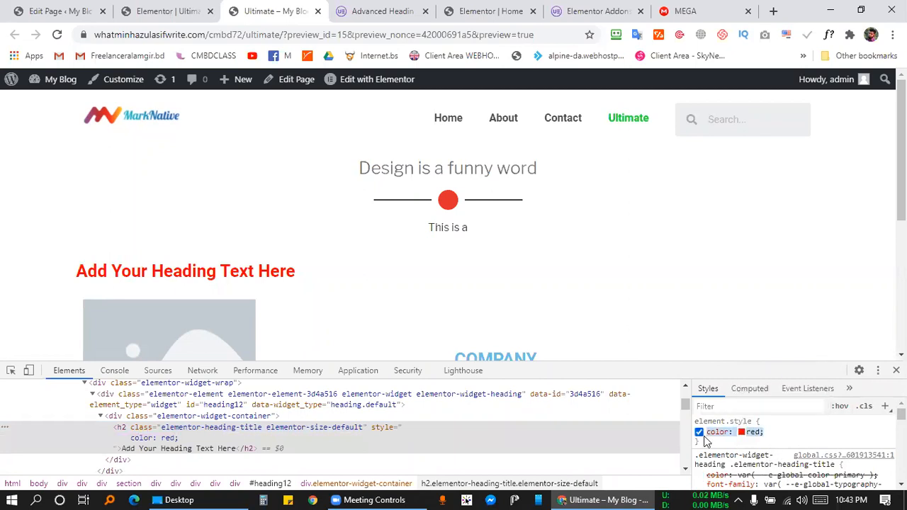
Return to the Elementor editor and delete the Heading section and the HTML widget section
{"action": "left_click", "coordinate": [150, 10]}
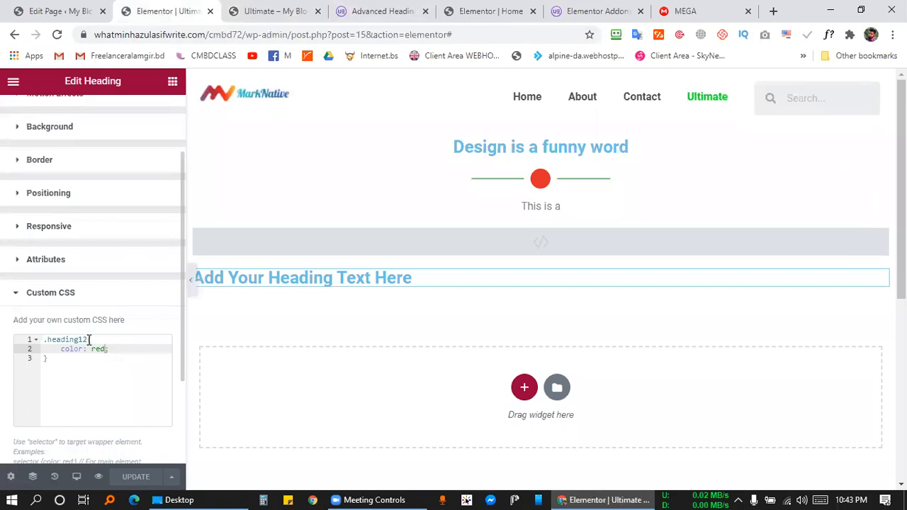
{"action": "left_click", "coordinate": [100, 362]}
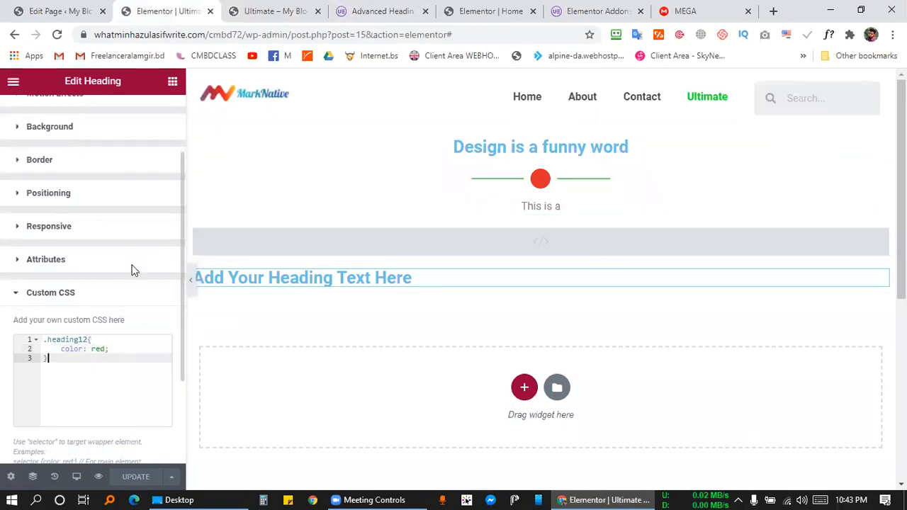
{"action": "scroll", "coordinate": [135, 273], "scroll_direction": "up", "scroll_amount": 2}
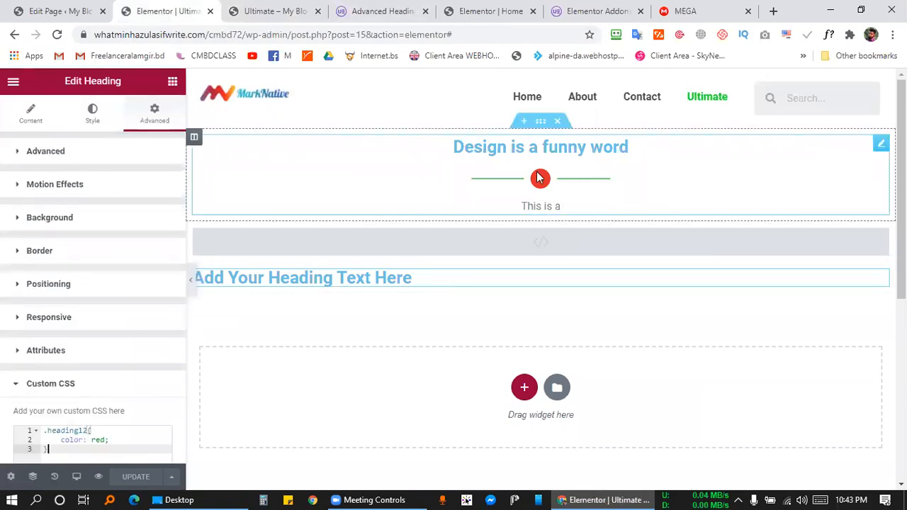
{"action": "left_click", "coordinate": [558, 257]}
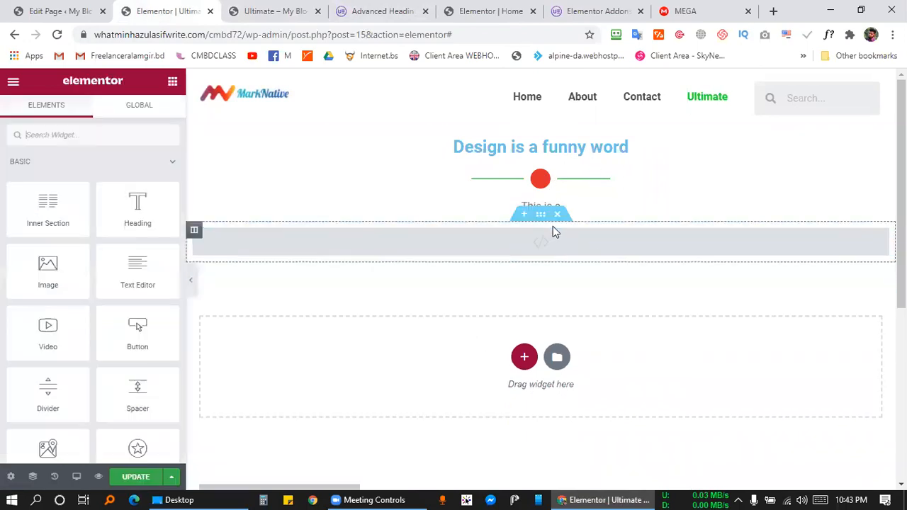
{"action": "left_click", "coordinate": [558, 224]}
Place an Ultimate Addons Dual Color Heading widget in the empty area below the Advanced Heading
{"action": "scroll", "coordinate": [122, 320], "scroll_direction": "down", "scroll_amount": 20}
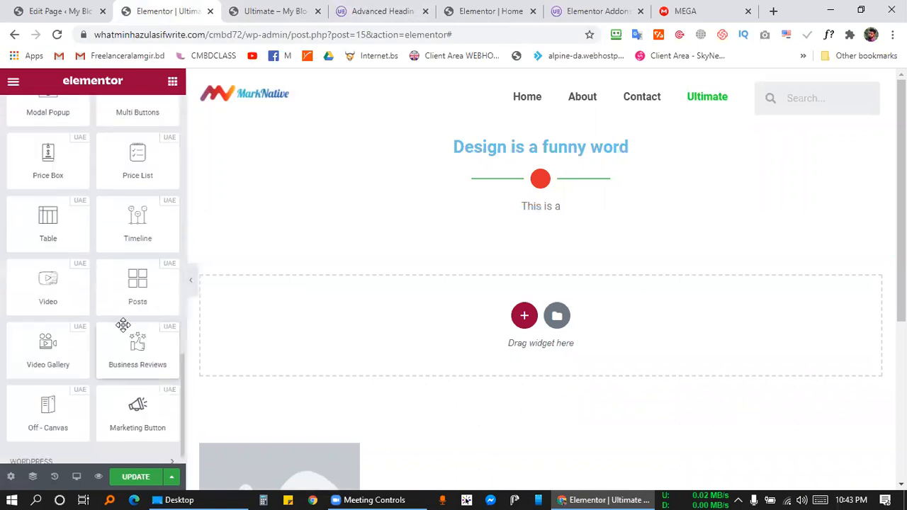
{"action": "scroll", "coordinate": [123, 319], "scroll_direction": "up", "scroll_amount": 15}
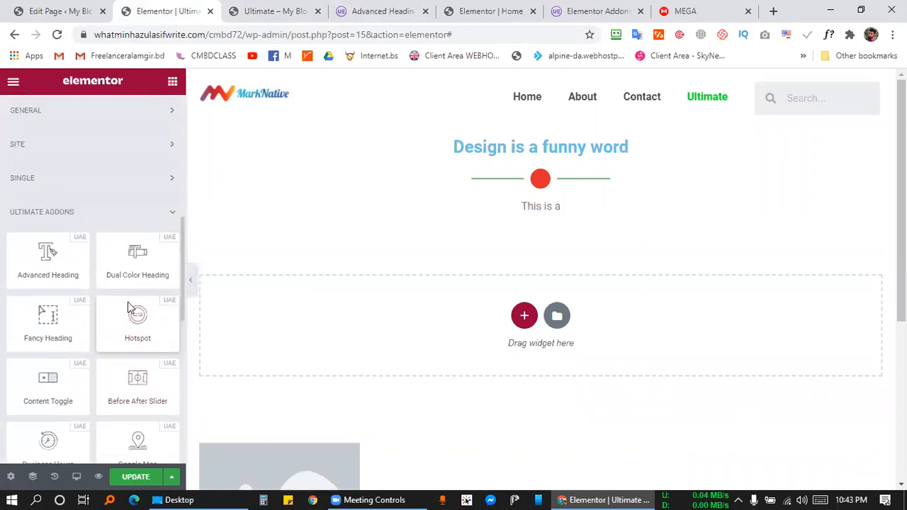
{"action": "left_click_drag", "start_coordinate": [134, 259], "coordinate": [430, 324]}
Add a trailing space to the Dual Color Heading's "I love" before text to separate it from the highlighted text
{"action": "left_click_drag", "start_coordinate": [117, 185], "coordinate": [75, 185]}
{"action": "left_click", "coordinate": [148, 207]}
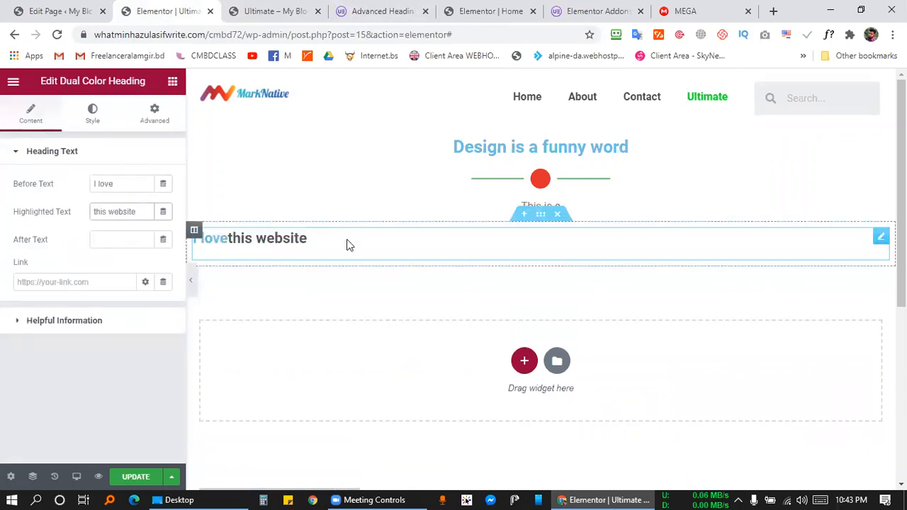
{"action": "left_click", "coordinate": [115, 182]}
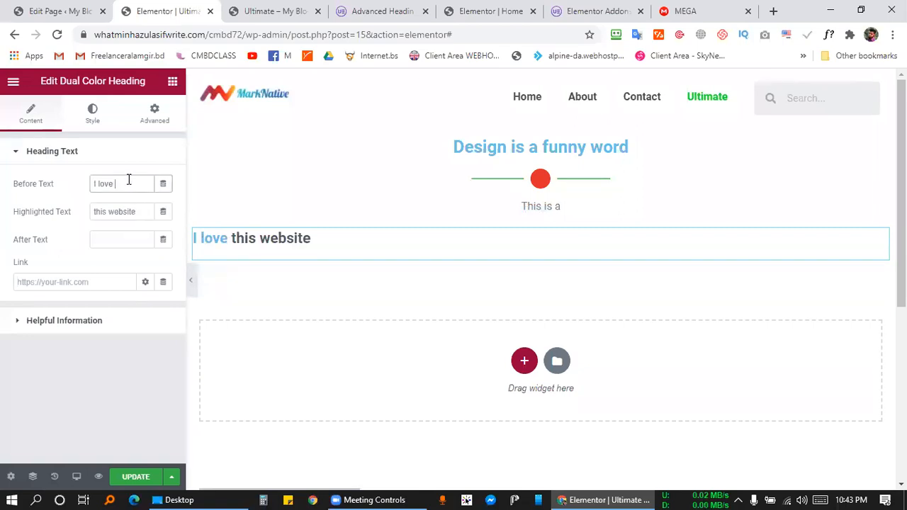
{"action": "left_click", "coordinate": [87, 106]}
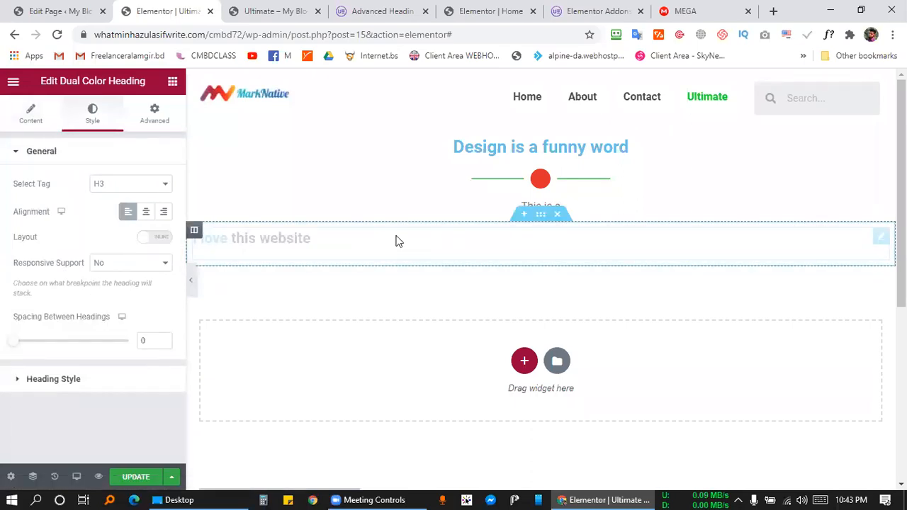
{"action": "left_click", "coordinate": [40, 108]}
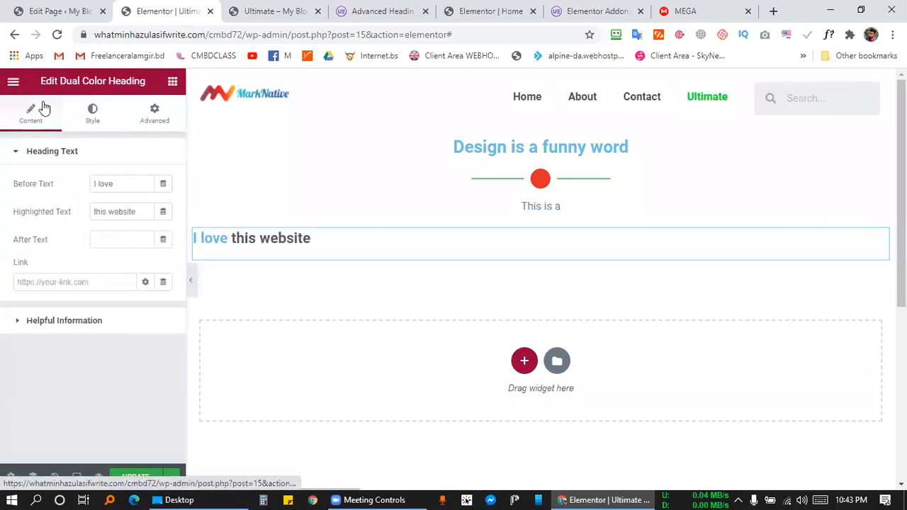
Set the Dual Color Heading's after text to "very much", with a leading space separating it from the highlighted text
{"action": "left_click", "coordinate": [112, 240]}
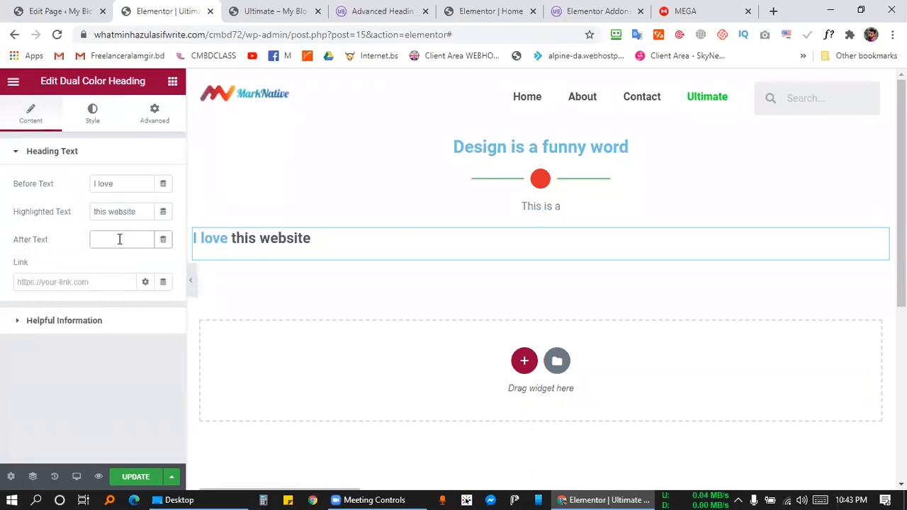
{"action": "type", "text": "very much"}
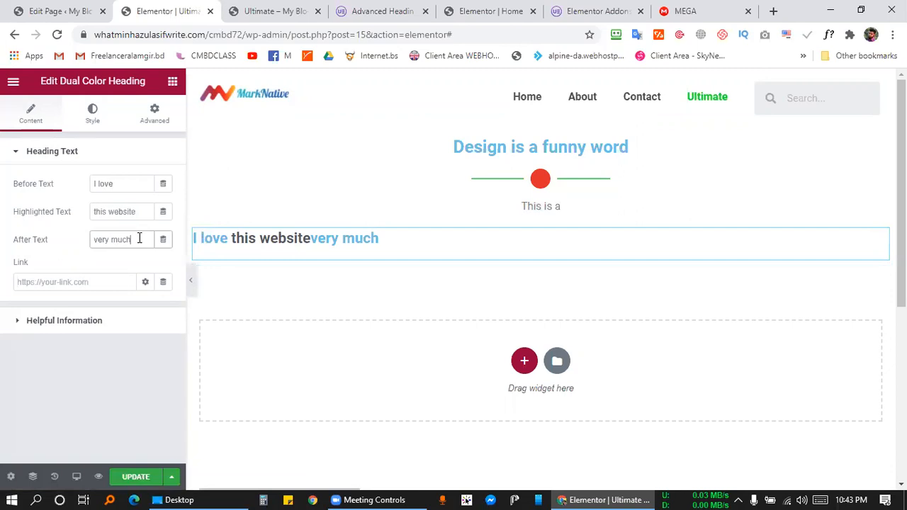
{"action": "left_click", "coordinate": [146, 210]}
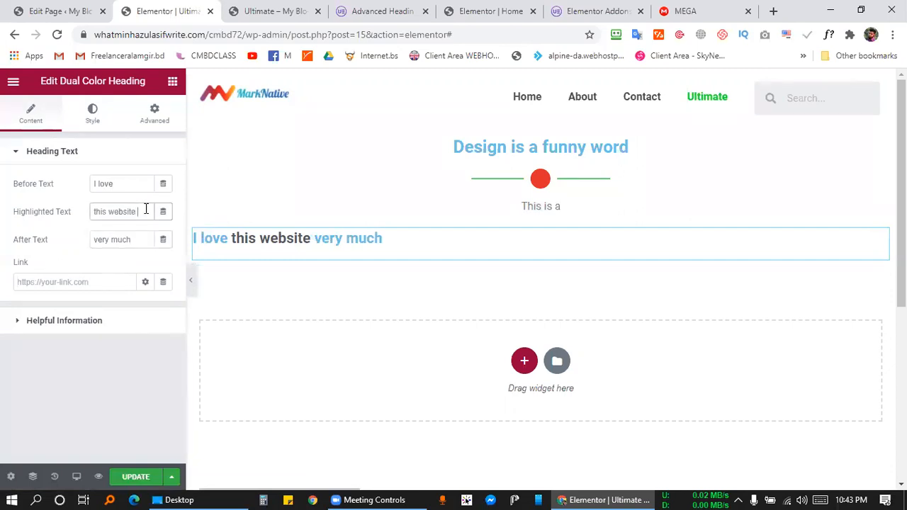
{"action": "left_click", "coordinate": [92, 240]}
{"action": "left_click", "coordinate": [141, 211]}
Set the Dual Color Heading's normal text color to yellow-green #D1E46E
{"action": "left_click", "coordinate": [91, 112]}
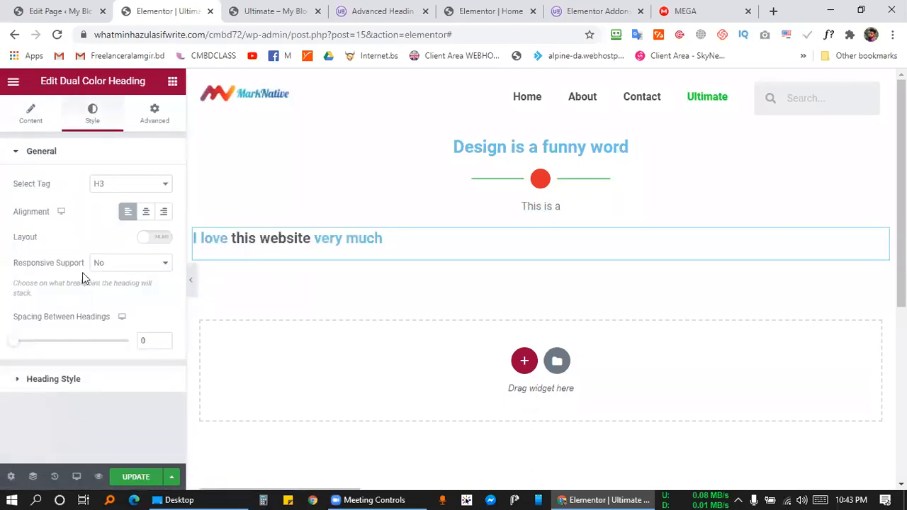
{"action": "left_click", "coordinate": [53, 381]}
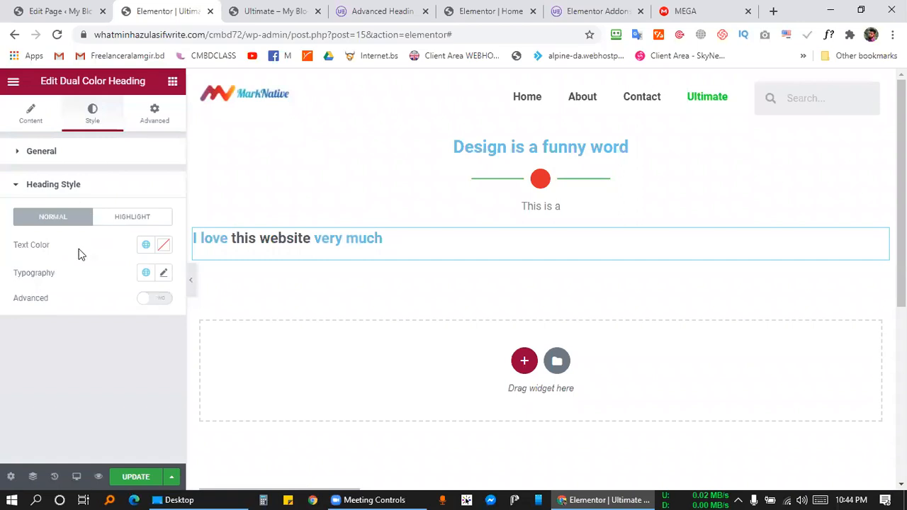
{"action": "left_click", "coordinate": [31, 121]}
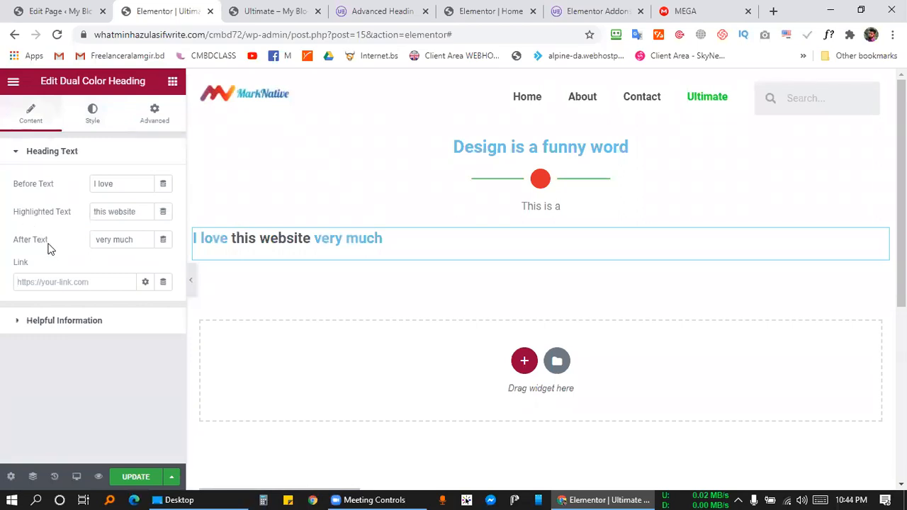
{"action": "left_click", "coordinate": [84, 116]}
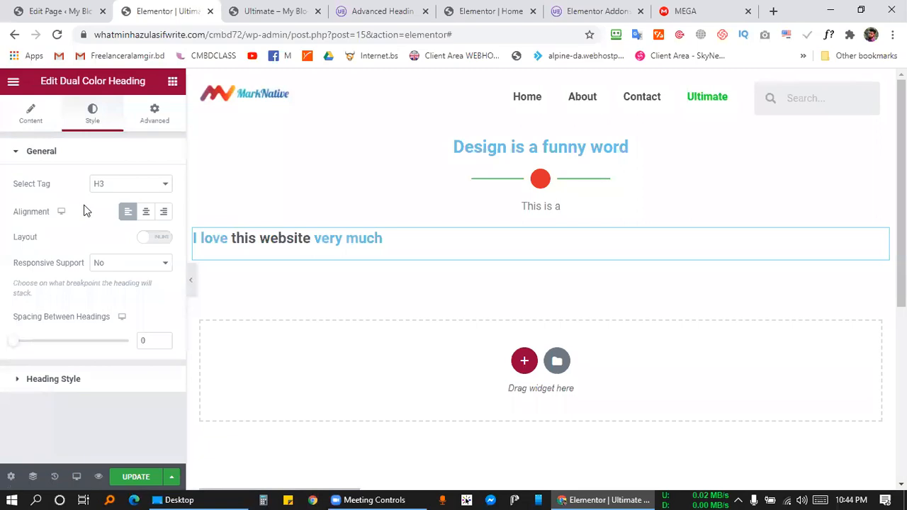
{"action": "left_click", "coordinate": [61, 381]}
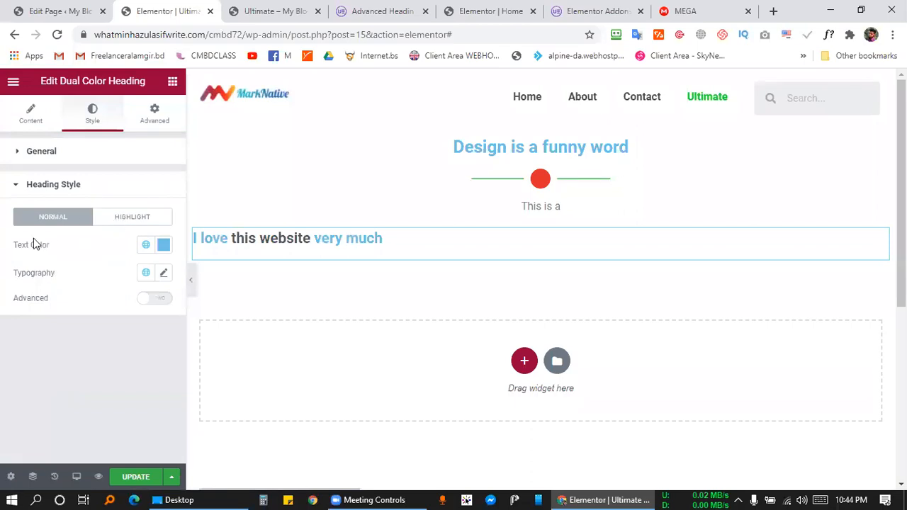
{"action": "left_click", "coordinate": [164, 245]}
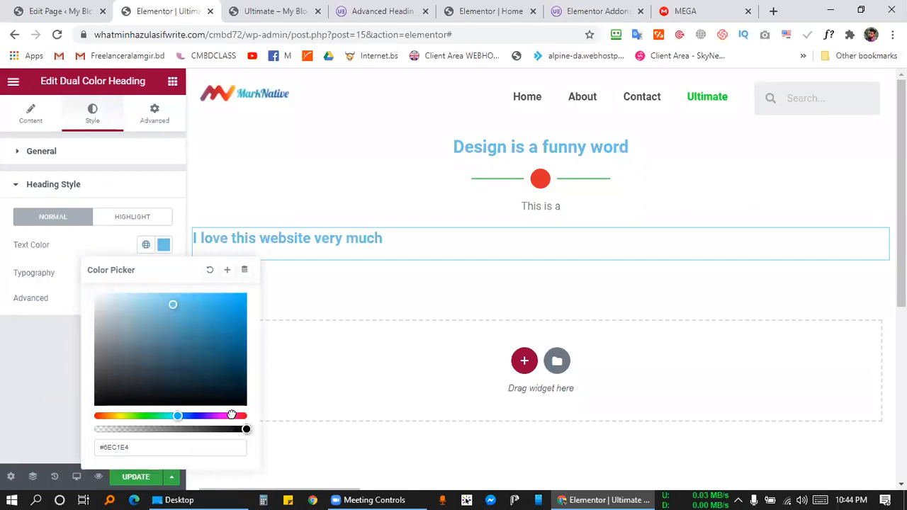
{"action": "left_click_drag", "start_coordinate": [224, 415], "coordinate": [260, 419]}
Set the Dual Color Heading's highlight color to near-black #070704
{"action": "left_click", "coordinate": [119, 217]}
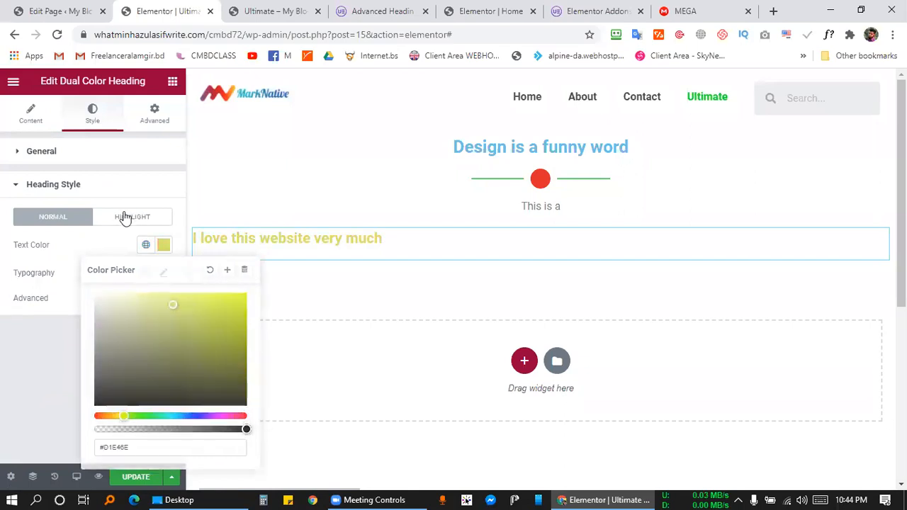
{"action": "left_click", "coordinate": [164, 246]}
{"action": "left_click_drag", "start_coordinate": [206, 323], "coordinate": [227, 312]}
{"action": "left_click_drag", "start_coordinate": [144, 293], "coordinate": [116, 416]}
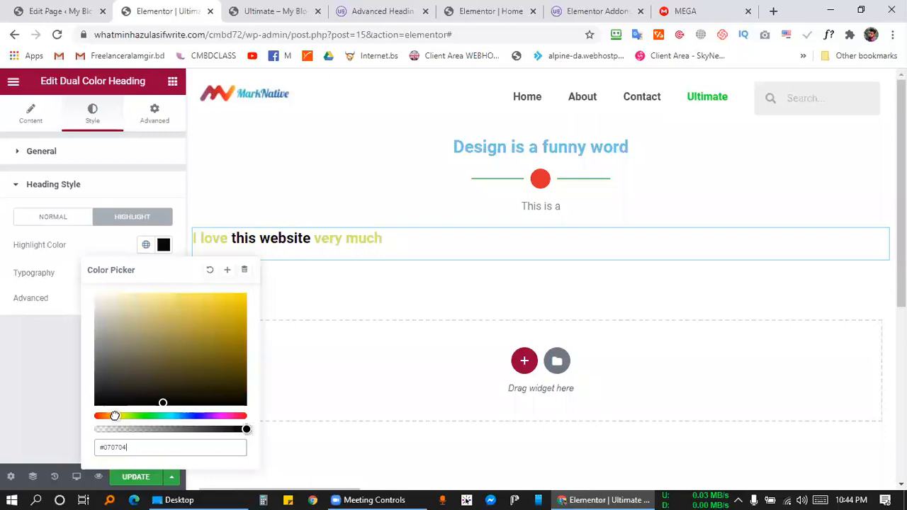
{"action": "left_click", "coordinate": [21, 364]}
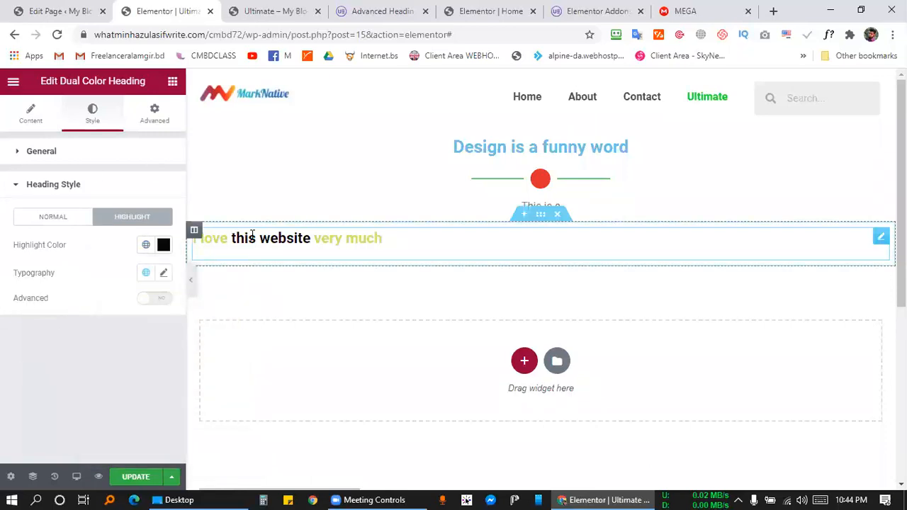
Center-align the Dual Color Heading
{"action": "left_click", "coordinate": [49, 215]}
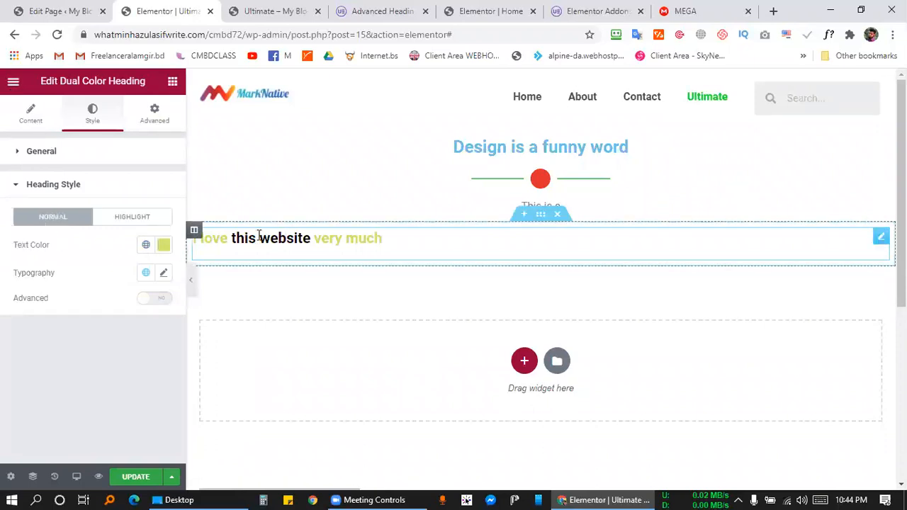
{"action": "left_click", "coordinate": [117, 186]}
{"action": "left_click", "coordinate": [145, 212]}
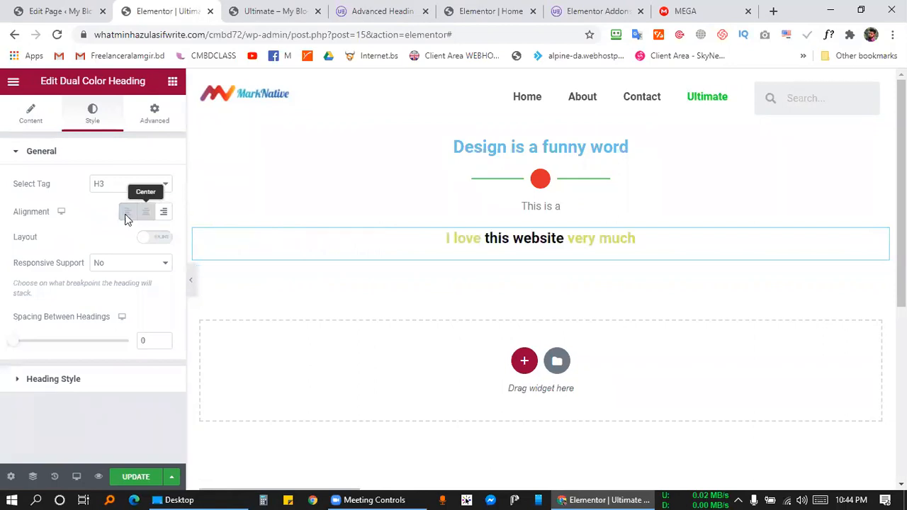
Return to the widget list and look through the Ultimate Addons widgets
{"action": "left_click", "coordinate": [173, 81]}
{"action": "scroll", "coordinate": [114, 354], "scroll_direction": "down", "scroll_amount": 1}
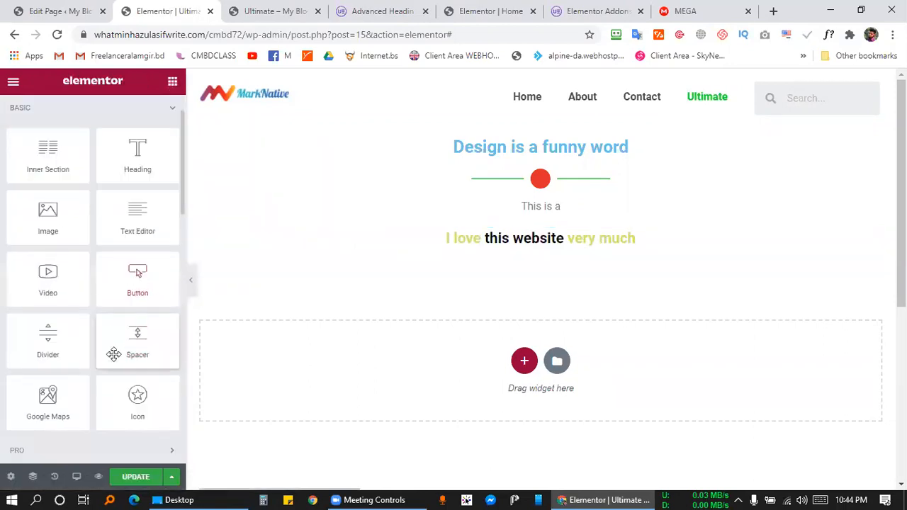
{"action": "scroll", "coordinate": [113, 355], "scroll_direction": "down", "scroll_amount": 15}
{"action": "scroll", "coordinate": [117, 319], "scroll_direction": "up", "scroll_amount": 6}
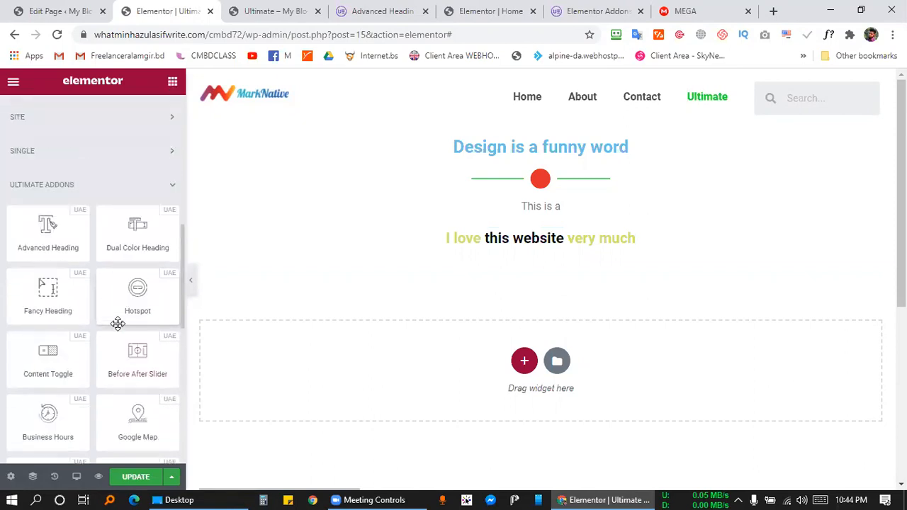
{"action": "scroll", "coordinate": [117, 324], "scroll_direction": "down", "scroll_amount": 1}
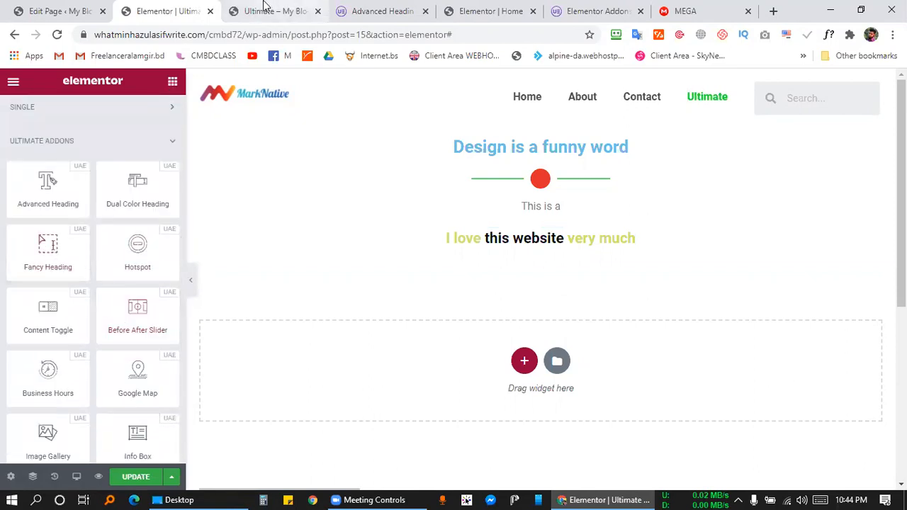
Close the page preview and open the Advanced Heading widget's demo page on the Ultimate Addons website
{"action": "left_click", "coordinate": [317, 10]}
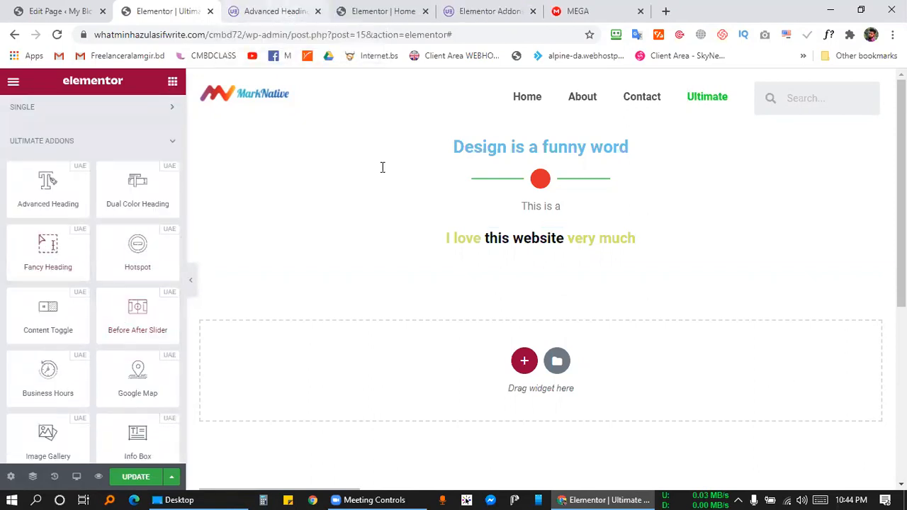
{"action": "key", "text": "ctrl+Tab"}
{"action": "scroll", "coordinate": [395, 278], "scroll_direction": "down", "scroll_amount": 8}
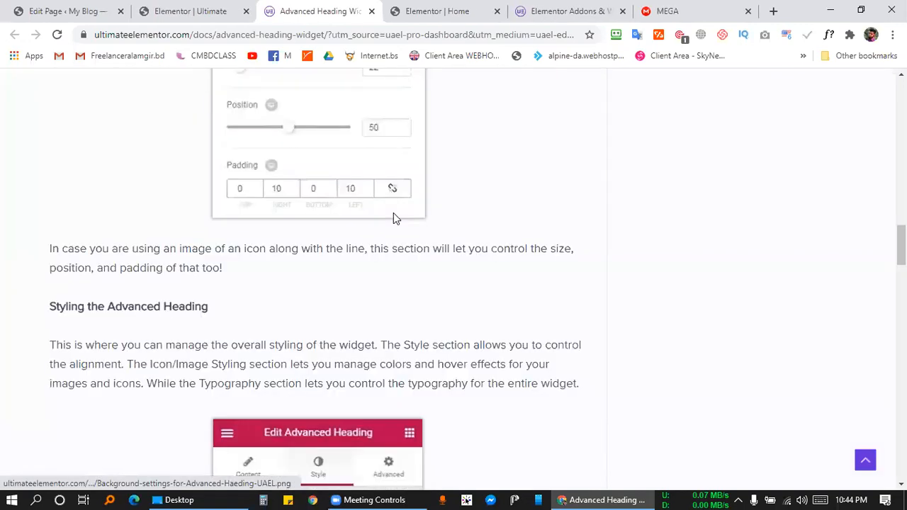
{"action": "scroll", "coordinate": [394, 214], "scroll_direction": "up", "scroll_amount": 15}
{"action": "left_click", "coordinate": [318, 111]}
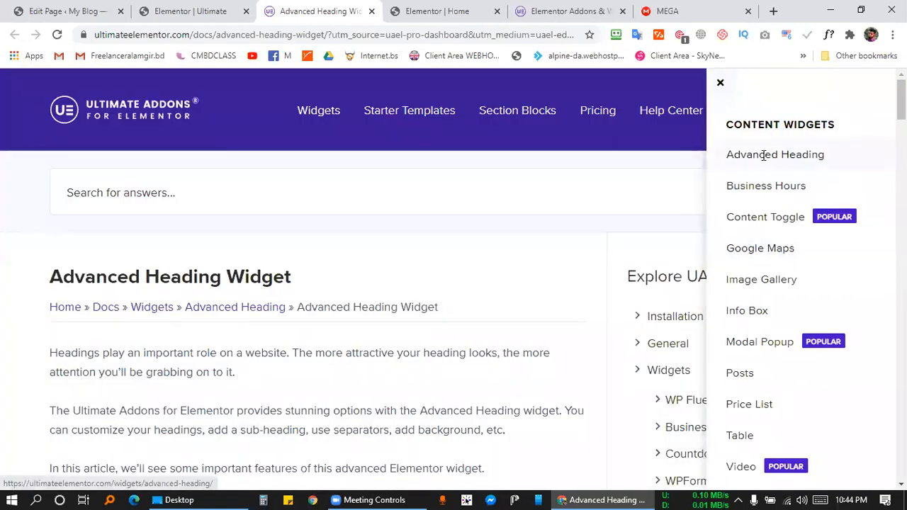
{"action": "scroll", "coordinate": [771, 333], "scroll_direction": "down", "scroll_amount": 6}
{"action": "scroll", "coordinate": [770, 334], "scroll_direction": "up", "scroll_amount": 6}
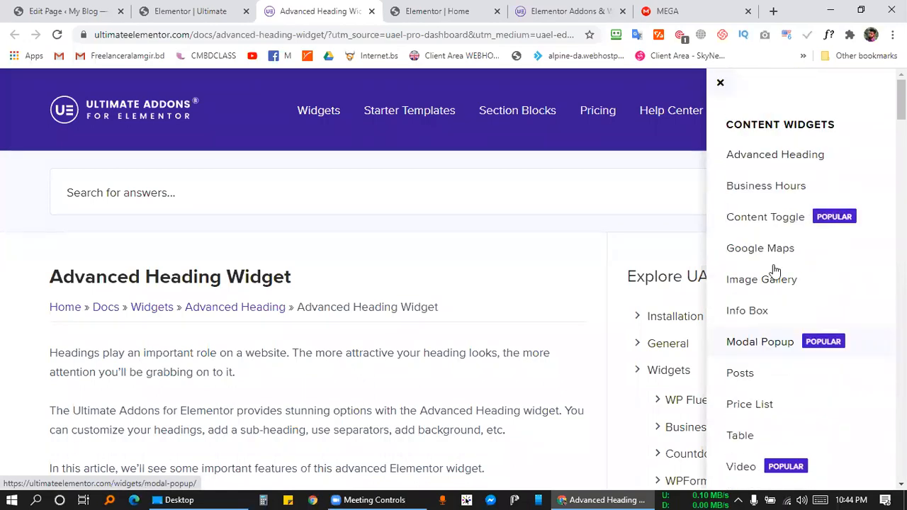
{"action": "left_click", "coordinate": [743, 155]}
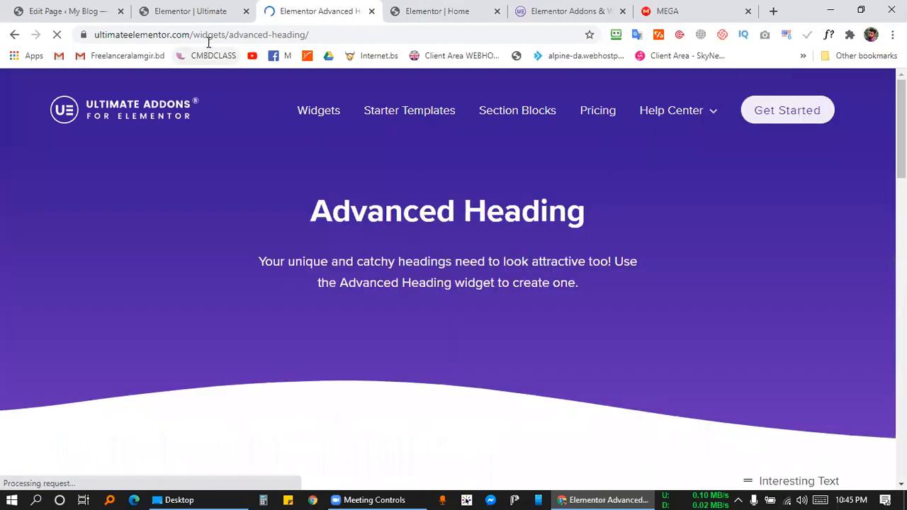
{"action": "left_click_drag", "start_coordinate": [190, 36], "coordinate": [17, 35]}
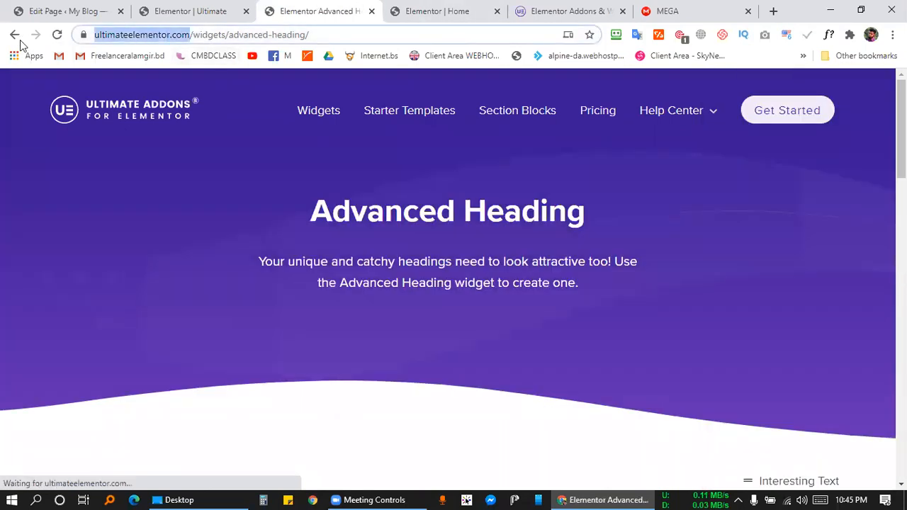
{"action": "left_click", "coordinate": [336, 472]}
{"action": "left_click", "coordinate": [366, 496]}
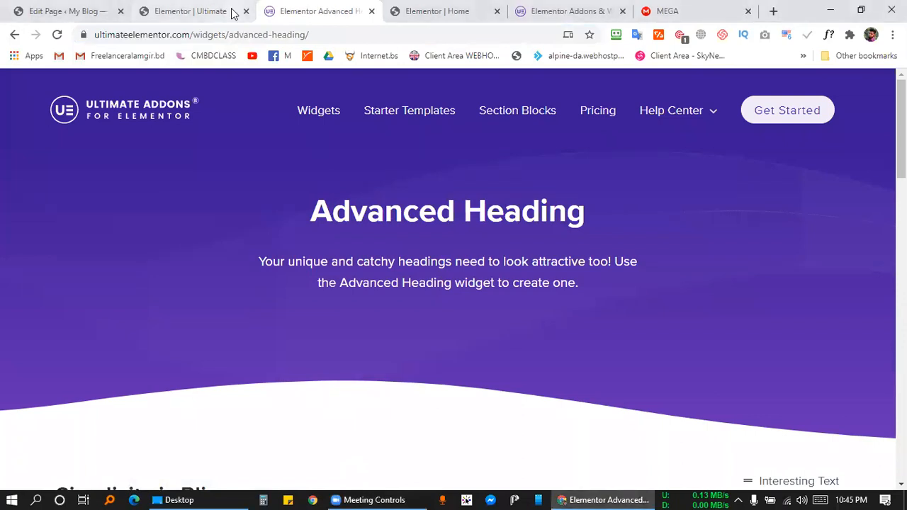
Return to the Elementor editor and add a Fancy Heading widget in a new section below the Dual Color Heading
{"action": "key", "text": "ctrl+shift+Tab"}
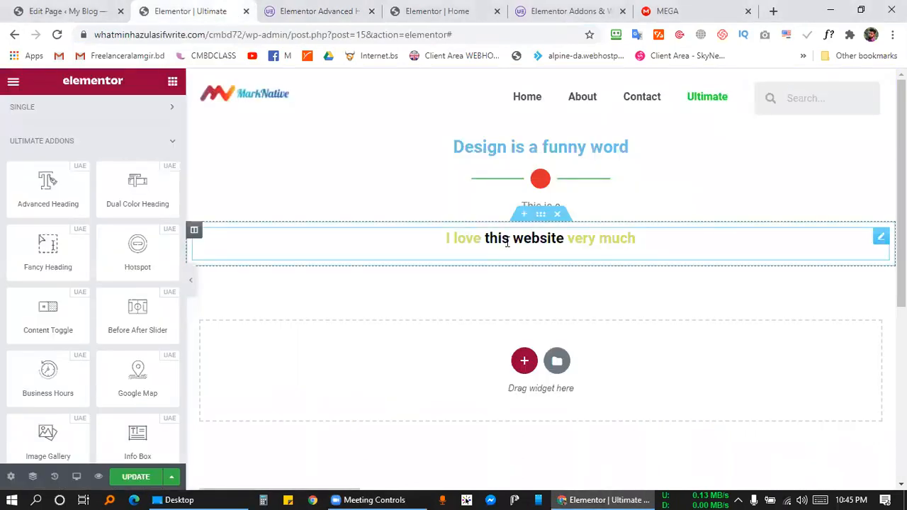
{"action": "scroll", "coordinate": [81, 249], "scroll_direction": "up", "scroll_amount": 10}
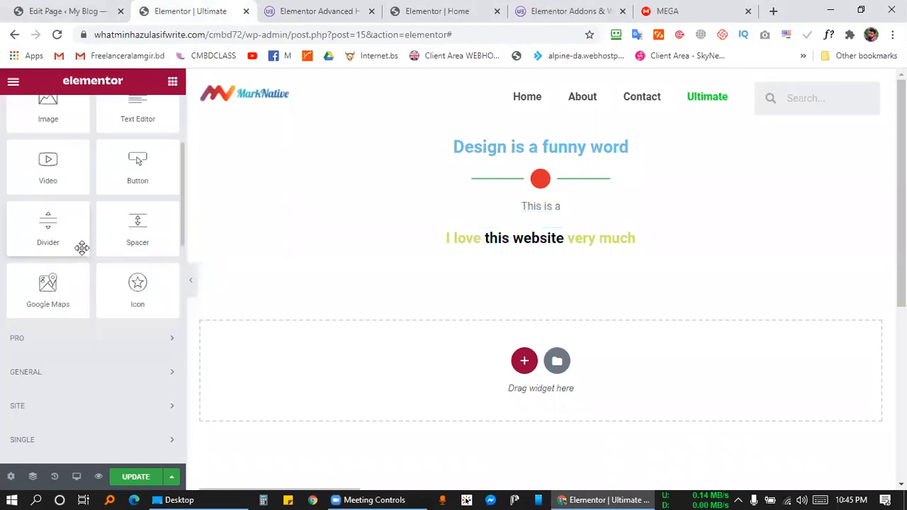
{"action": "scroll", "coordinate": [99, 245], "scroll_direction": "down", "scroll_amount": 10}
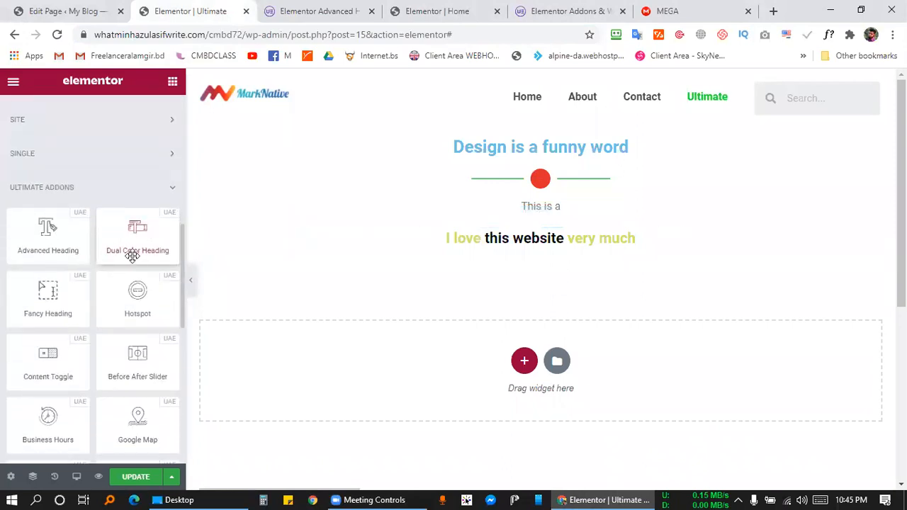
{"action": "left_click_drag", "start_coordinate": [46, 307], "coordinate": [435, 349]}
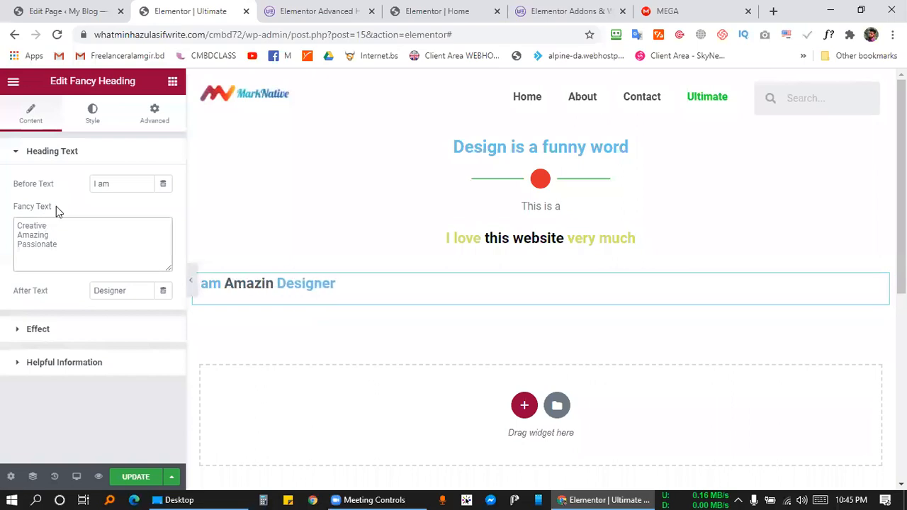
Replace the Fancy Heading's first two fancy text lines with "Designer" and "Developer", keeping "Passionate" as the third
{"action": "double_click", "coordinate": [30, 227]}
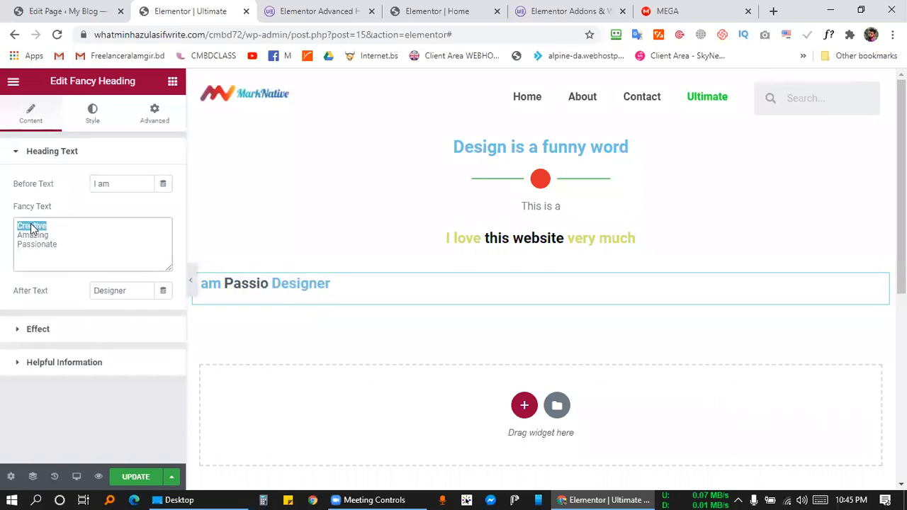
{"action": "type", "text": "Designer"}
{"action": "double_click", "coordinate": [32, 238]}
{"action": "type", "text": "D"}
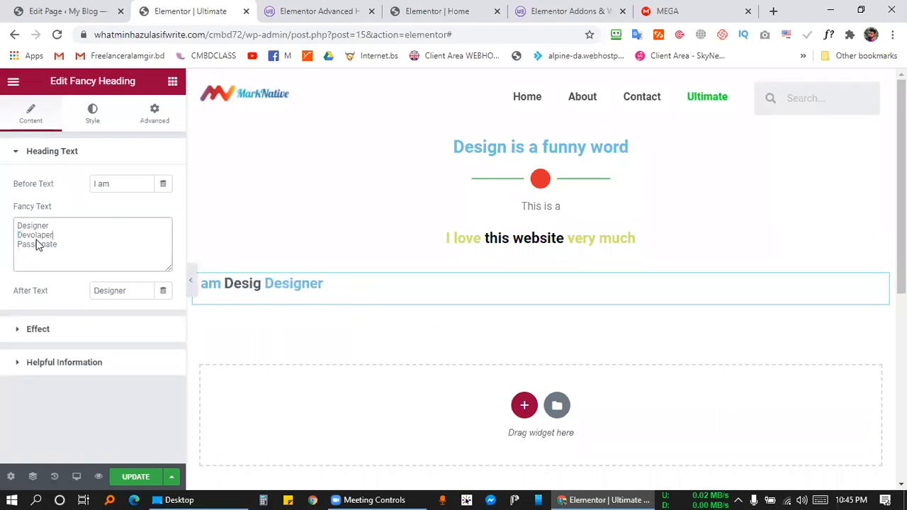
{"action": "right_click", "coordinate": [41, 234]}
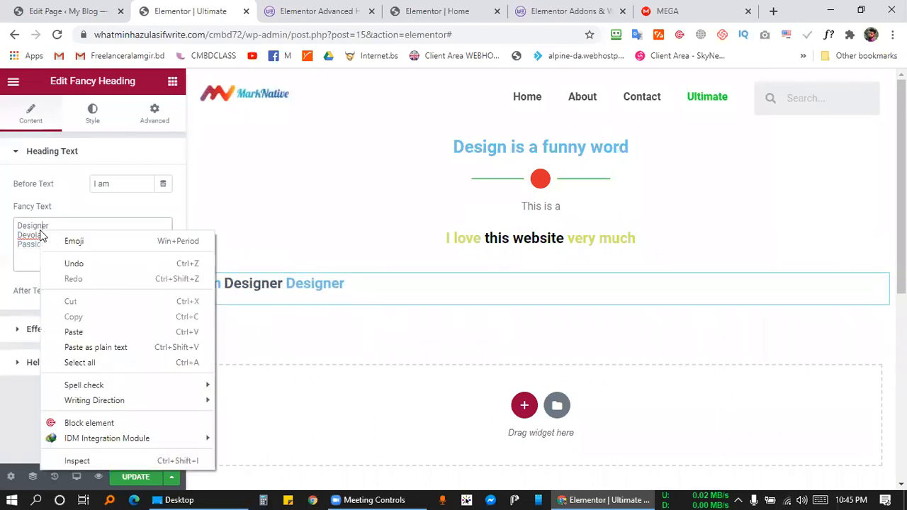
{"action": "right_click", "coordinate": [40, 241]}
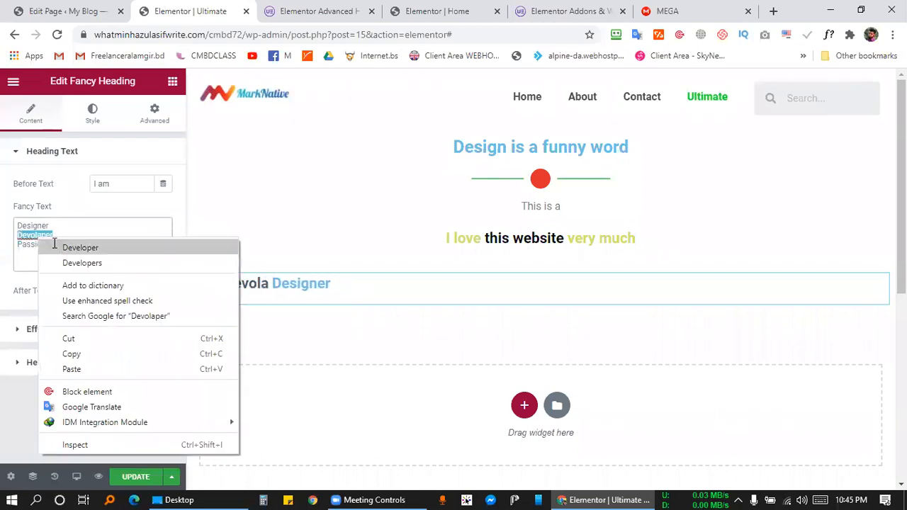
{"action": "left_click", "coordinate": [53, 247]}
{"action": "double_click", "coordinate": [47, 246]}
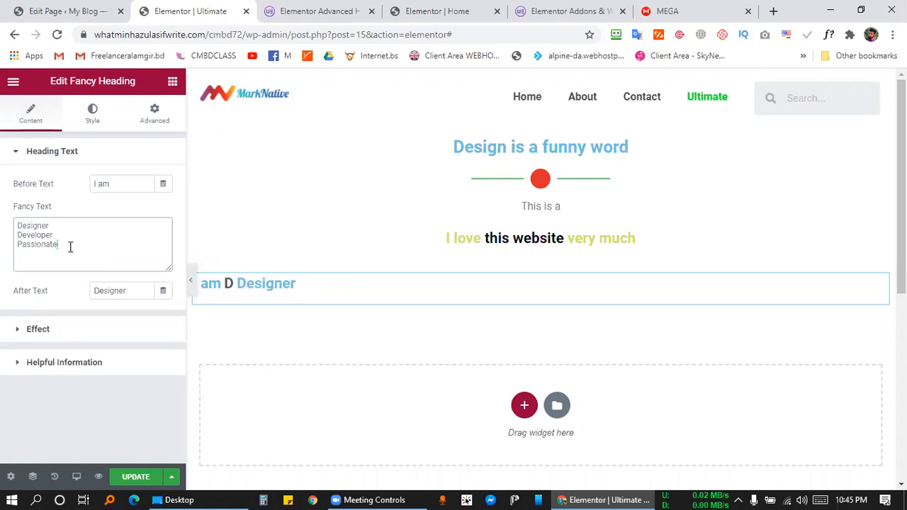
Try joining "Designer" and "Developer" on one fancy text line, then split them back onto separate lines
{"action": "left_click", "coordinate": [75, 235]}
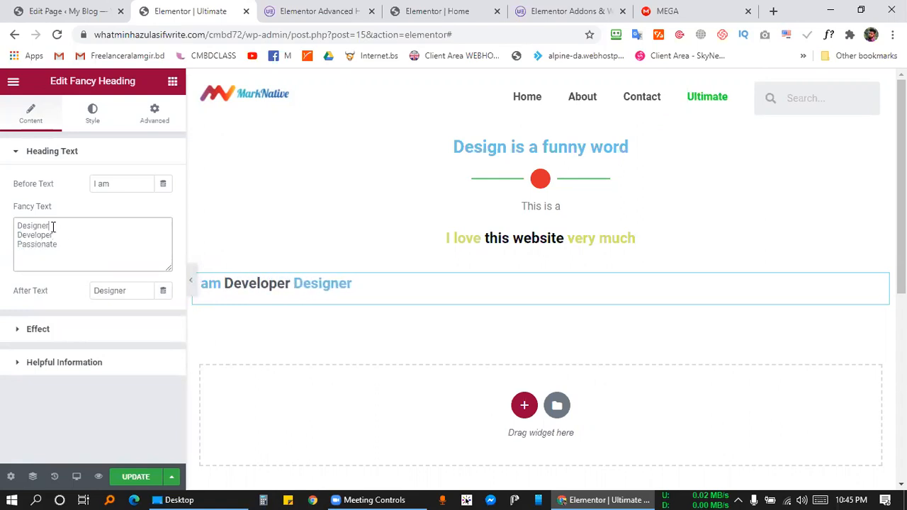
{"action": "left_click_drag", "start_coordinate": [67, 246], "coordinate": [85, 225]}
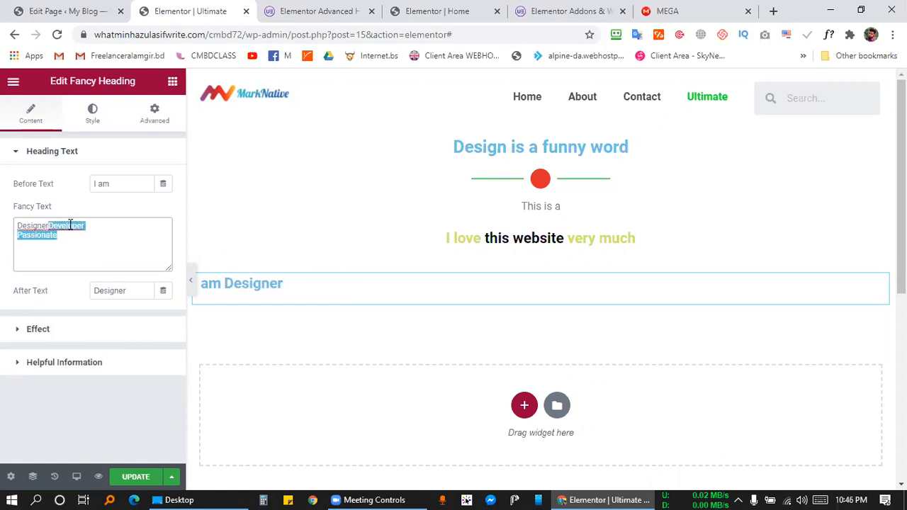
{"action": "left_click", "coordinate": [48, 225]}
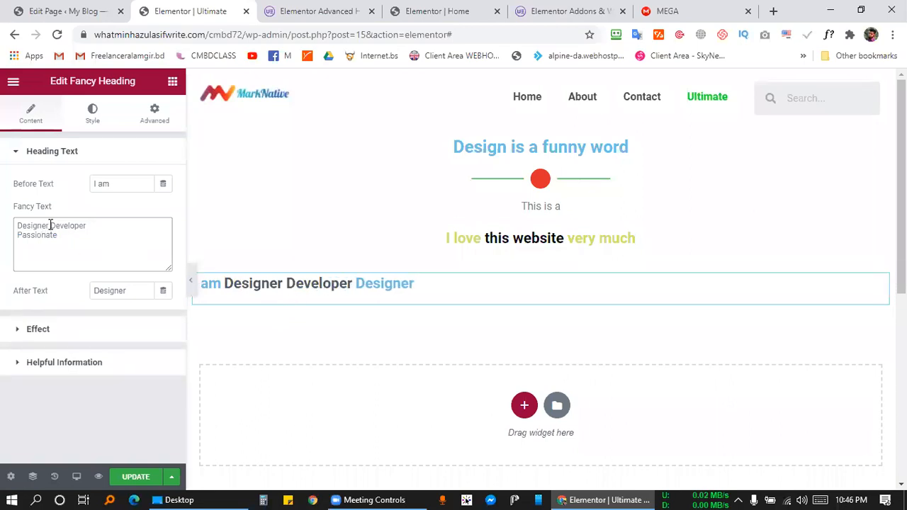
{"action": "key", "text": "Return"}
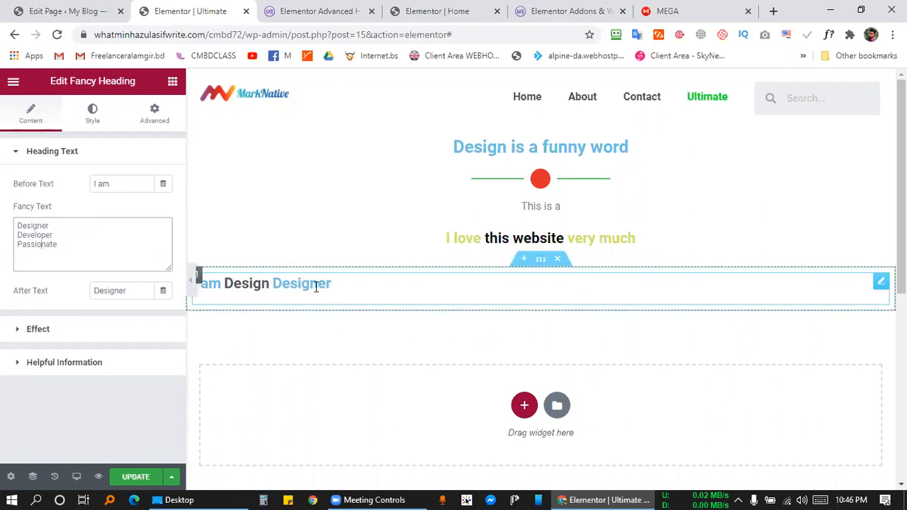
Clear the Fancy Heading's after text
{"action": "left_click", "coordinate": [124, 292]}
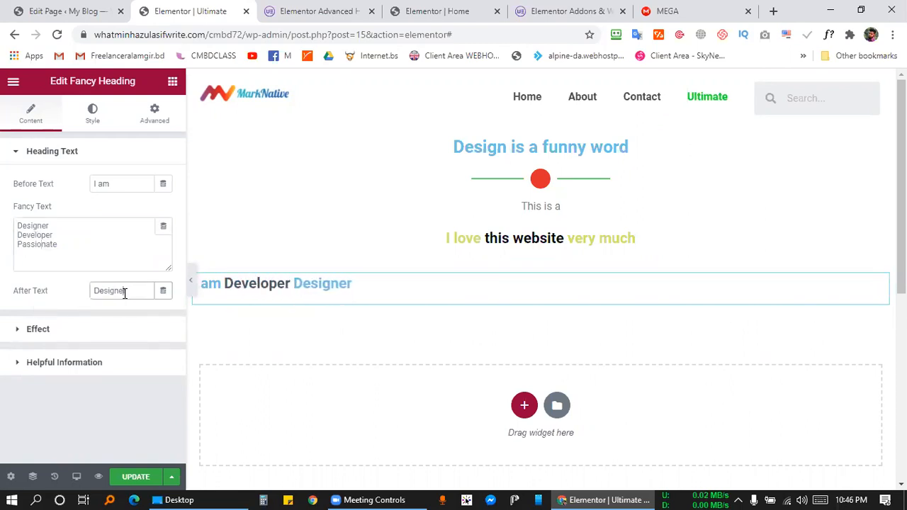
{"action": "left_click_drag", "start_coordinate": [138, 293], "coordinate": [37, 299]}
{"action": "key", "text": "BackSpace"}
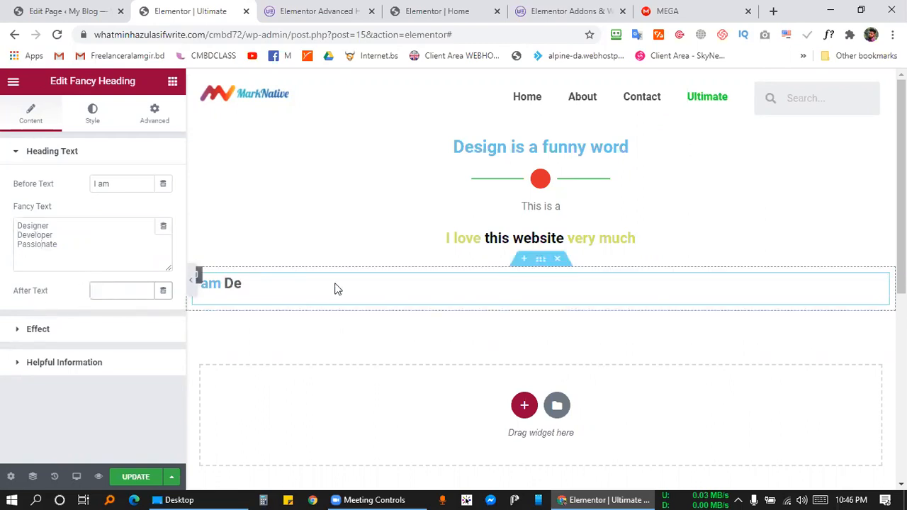
Set the Fancy Heading's animation effect to Slide
{"action": "left_click", "coordinate": [68, 333]}
{"action": "left_click", "coordinate": [117, 219]}
{"action": "left_click", "coordinate": [108, 241]}
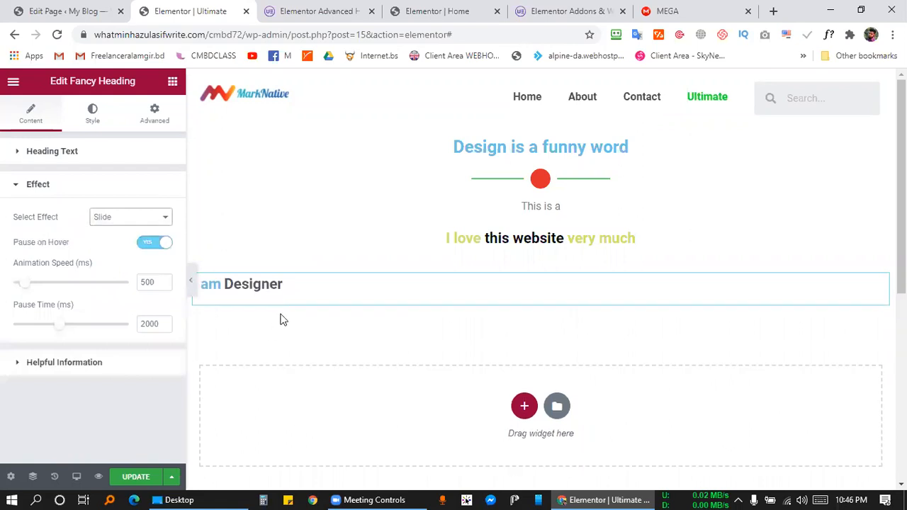
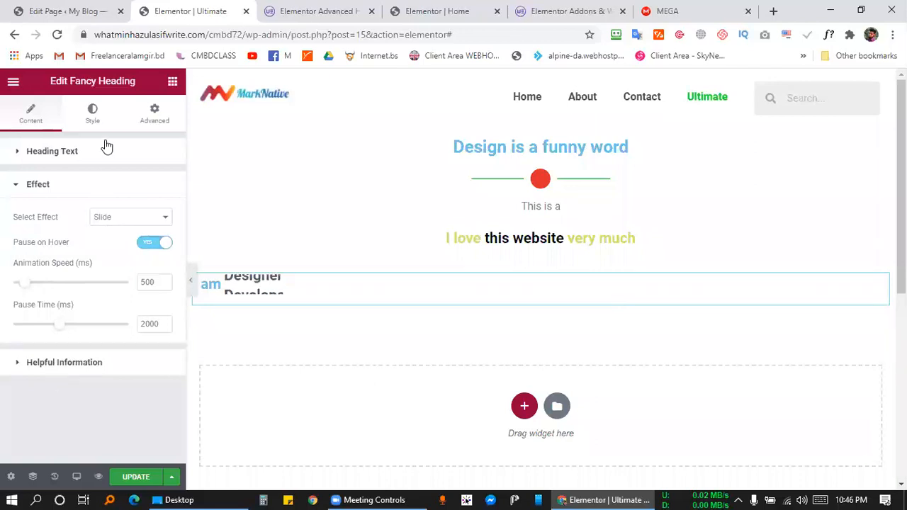
Enable the advanced style options for the Fancy Heading's heading text
{"action": "left_click", "coordinate": [87, 118]}
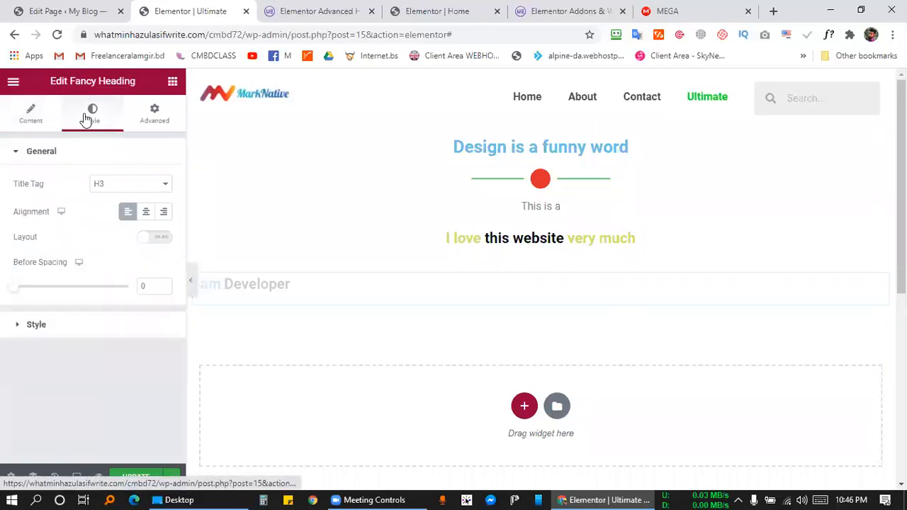
{"action": "left_click", "coordinate": [39, 325]}
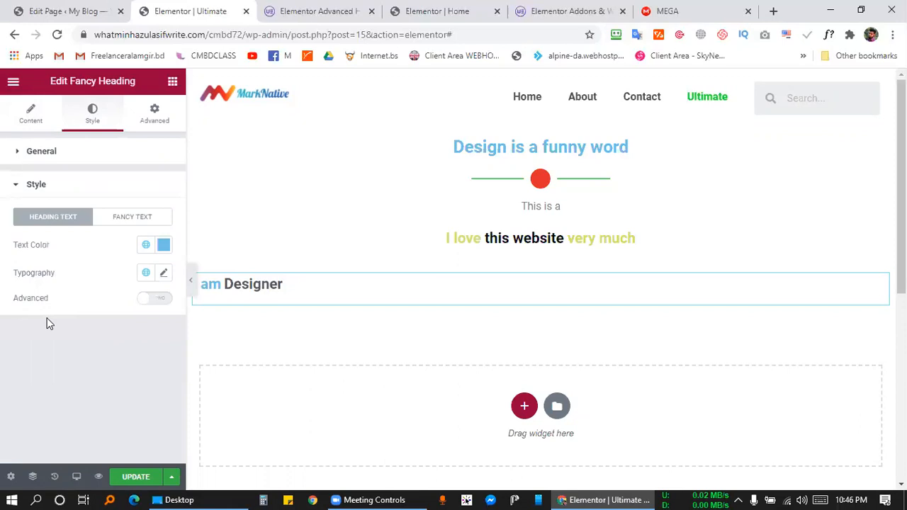
{"action": "left_click", "coordinate": [159, 299]}
{"action": "scroll", "coordinate": [117, 352], "scroll_direction": "down", "scroll_amount": 1}
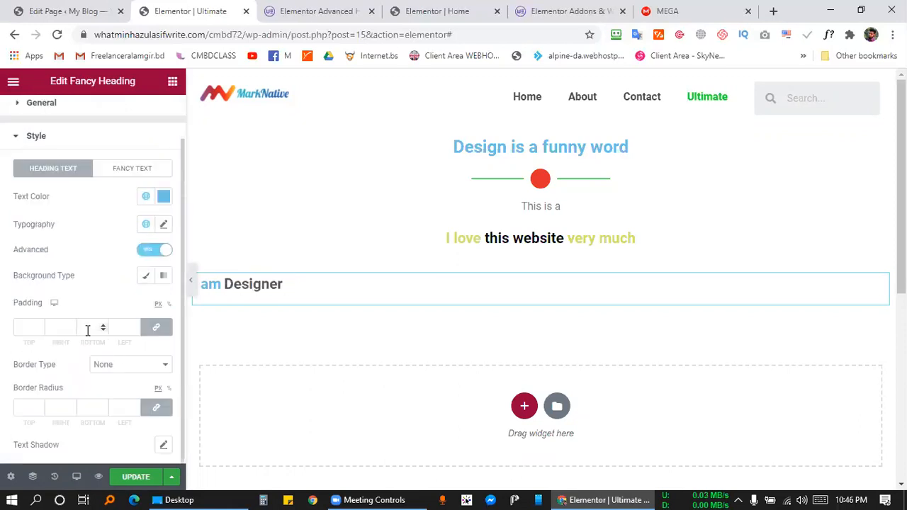
Give the Fancy Heading's heading text a Solid border with a linked width of 2 on all sides
{"action": "left_click", "coordinate": [130, 367]}
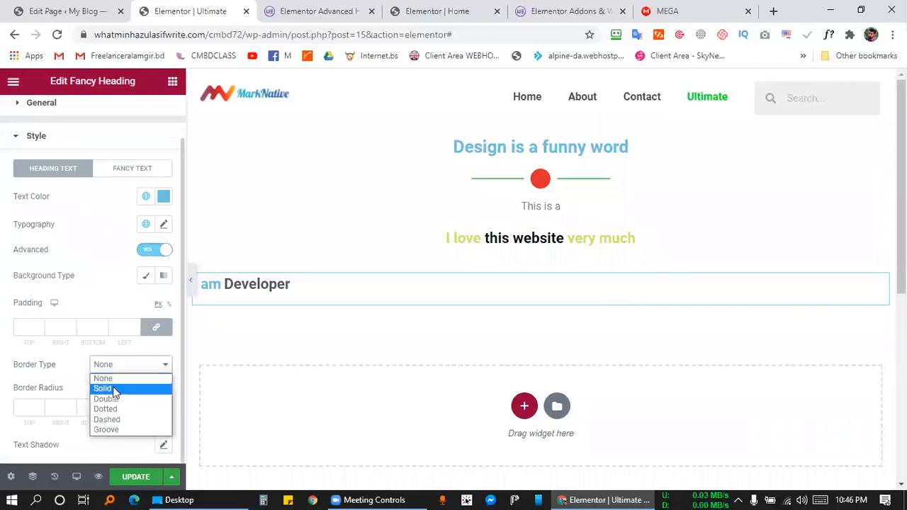
{"action": "left_click", "coordinate": [104, 389]}
{"action": "scroll", "coordinate": [101, 351], "scroll_direction": "down", "scroll_amount": 1}
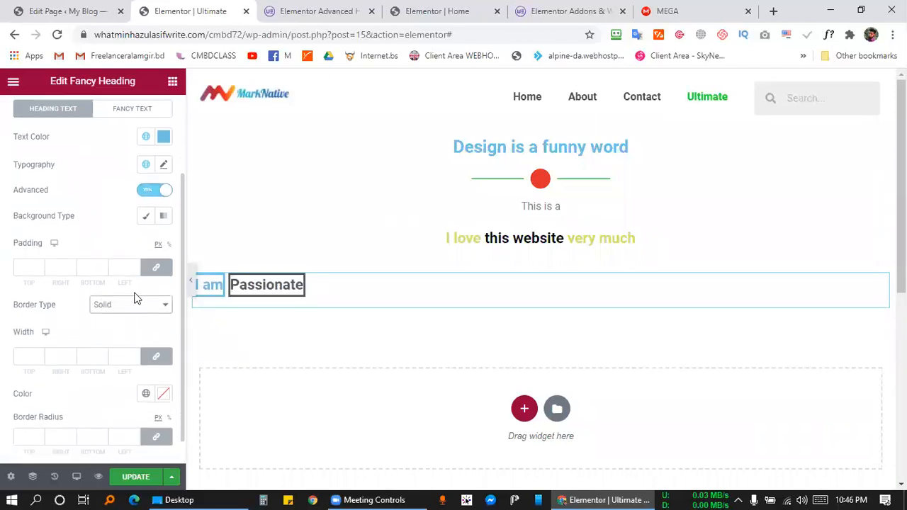
{"action": "left_click", "coordinate": [156, 357]}
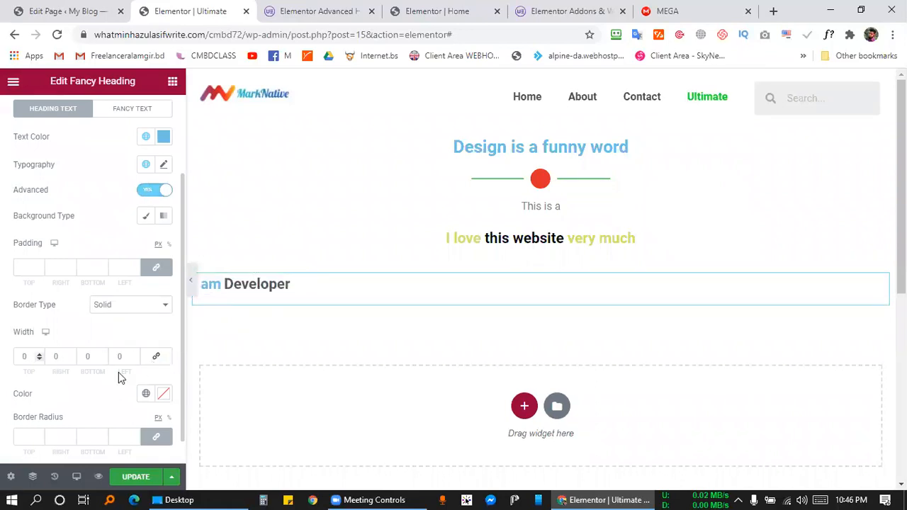
{"action": "left_click", "coordinate": [157, 356]}
{"action": "left_click_drag", "start_coordinate": [127, 357], "coordinate": [109, 357]}
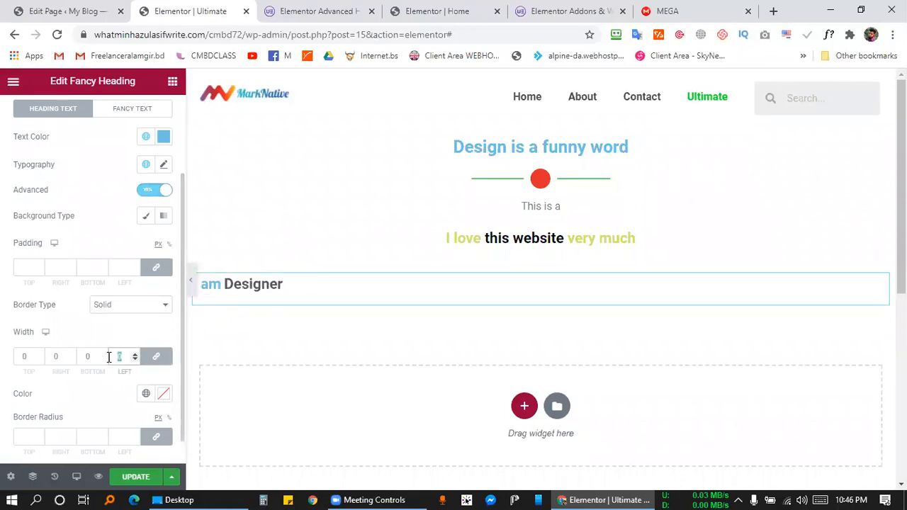
{"action": "type", "text": "2"}
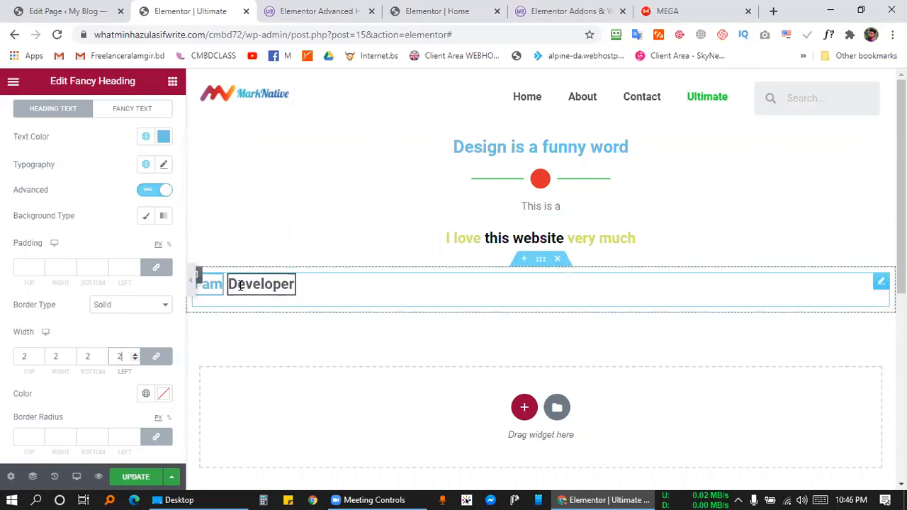
Set the heading text's border color to red, #FF0000
{"action": "scroll", "coordinate": [128, 322], "scroll_direction": "down", "scroll_amount": 1}
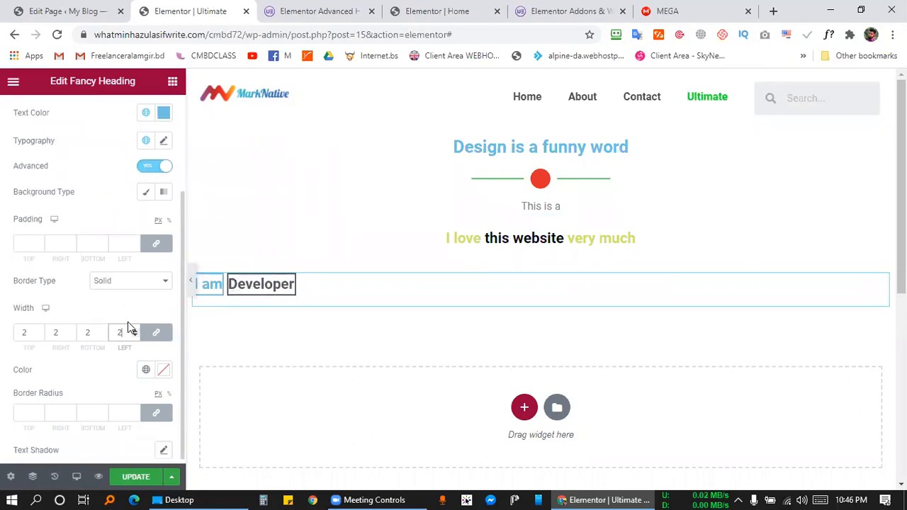
{"action": "left_click", "coordinate": [164, 374]}
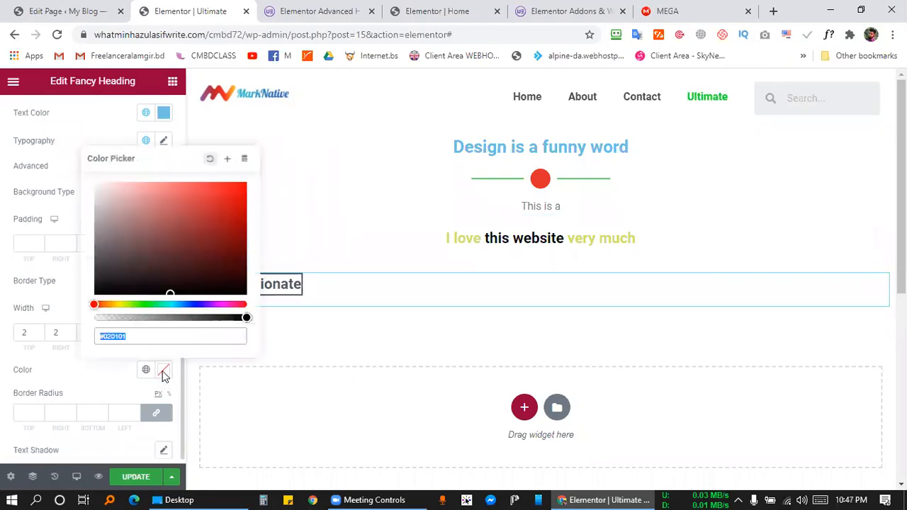
{"action": "left_click_drag", "start_coordinate": [149, 236], "coordinate": [239, 192]}
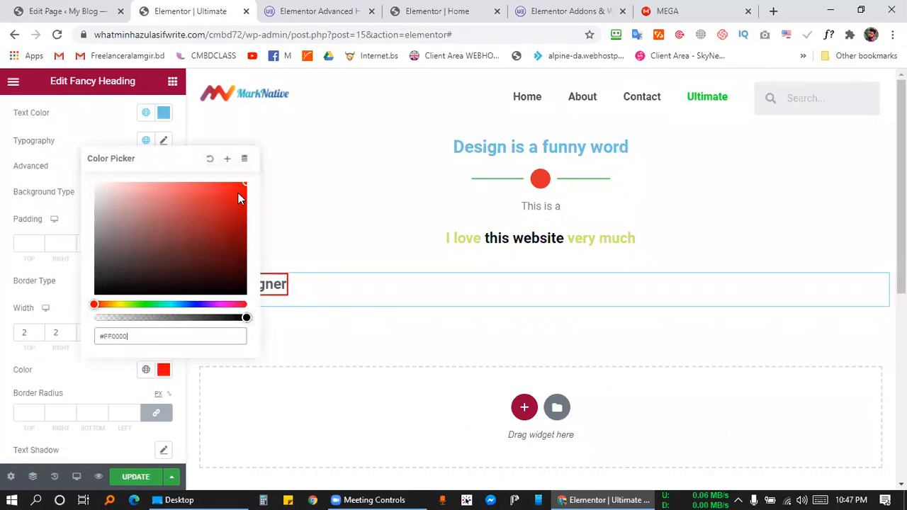
{"action": "left_click", "coordinate": [209, 333]}
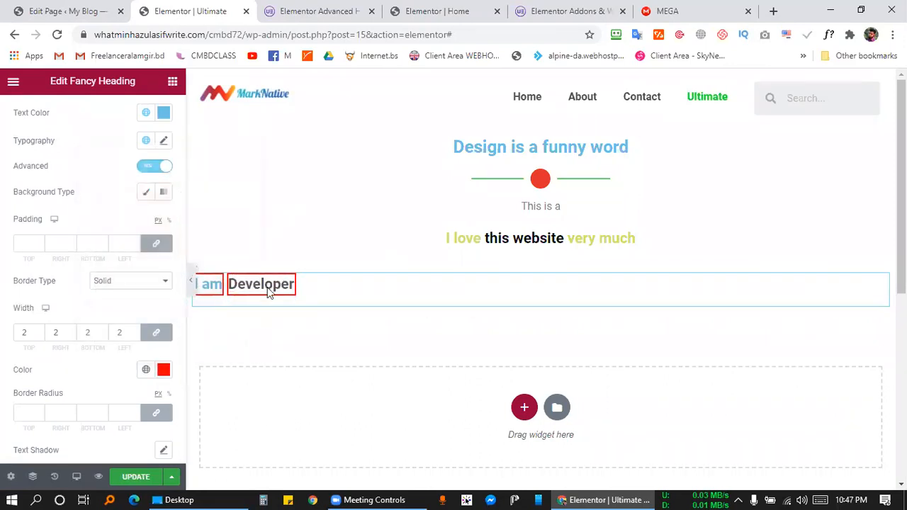
{"action": "scroll", "coordinate": [80, 374], "scroll_direction": "down", "scroll_amount": 1}
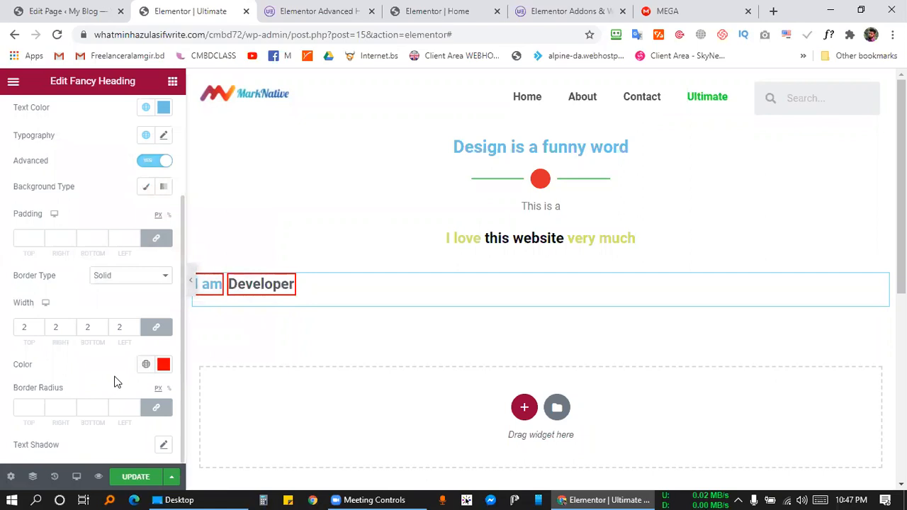
{"action": "scroll", "coordinate": [95, 375], "scroll_direction": "up", "scroll_amount": 3}
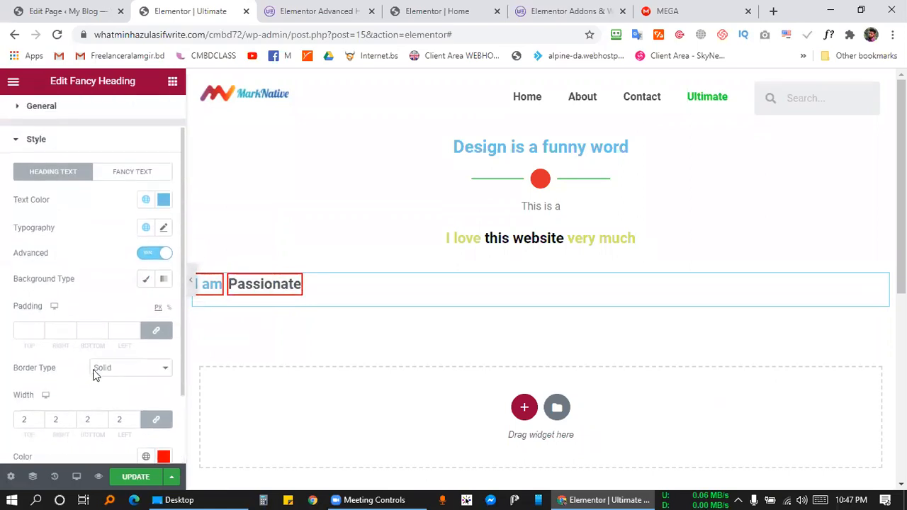
{"action": "scroll", "coordinate": [96, 376], "scroll_direction": "up", "scroll_amount": 2}
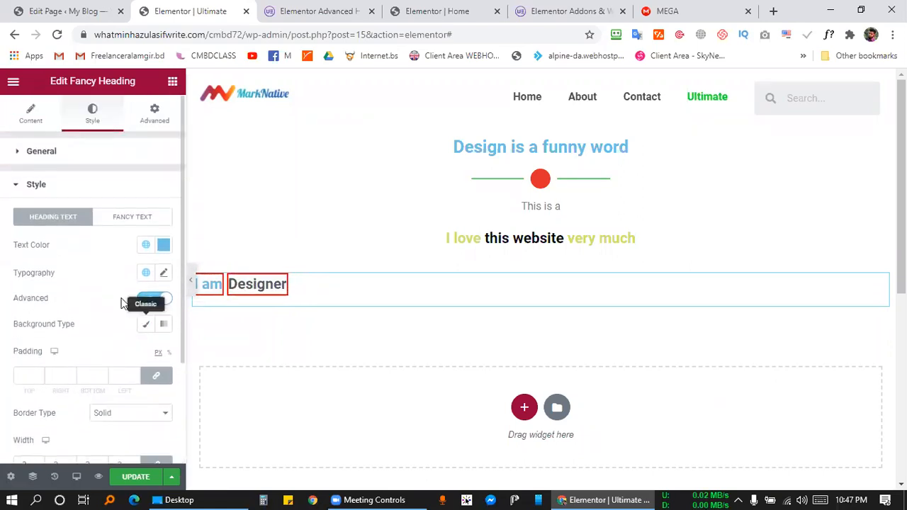
Change the color of the Fancy Heading's fancy text to blue
{"action": "left_click", "coordinate": [115, 219]}
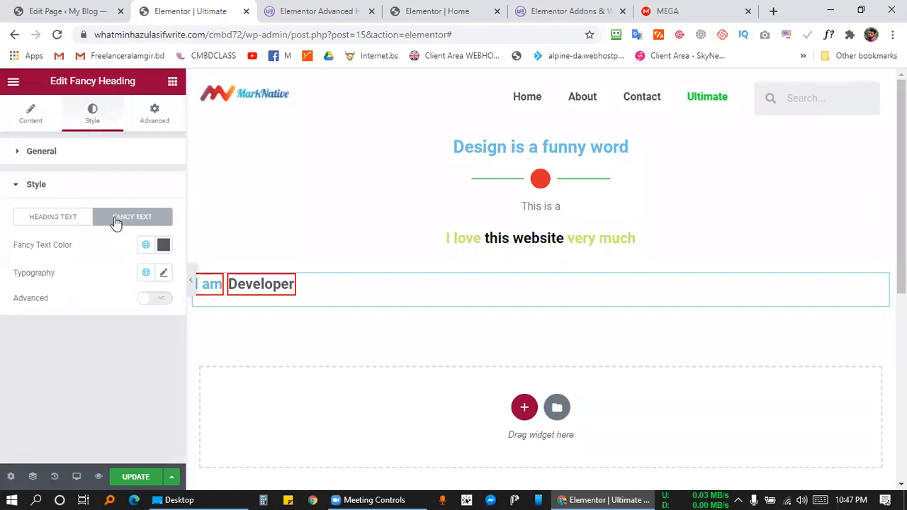
{"action": "left_click", "coordinate": [164, 245]}
{"action": "left_click", "coordinate": [197, 331]}
{"action": "left_click", "coordinate": [230, 310]}
{"action": "left_click", "coordinate": [9, 375]}
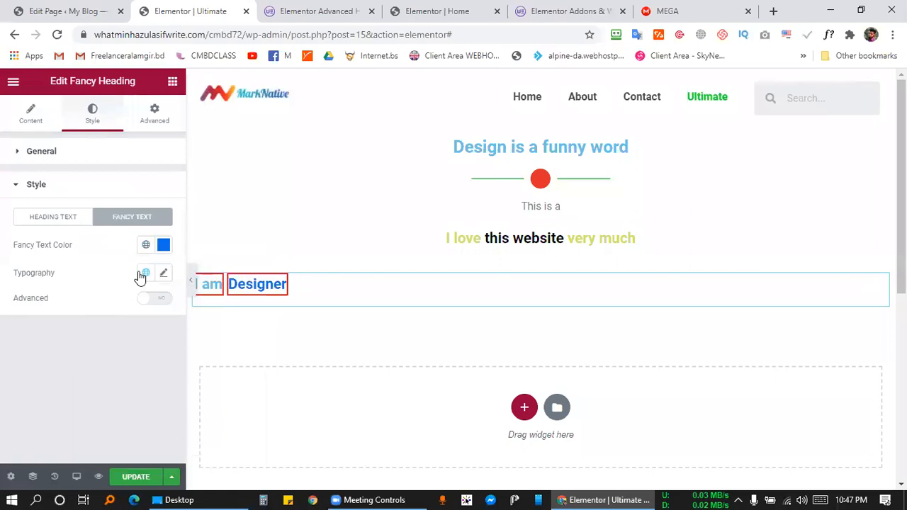
Switch the heading text's advanced options off and back on, and reselect the Solid border type
{"action": "left_click", "coordinate": [33, 216]}
{"action": "scroll", "coordinate": [103, 298], "scroll_direction": "down", "scroll_amount": 2}
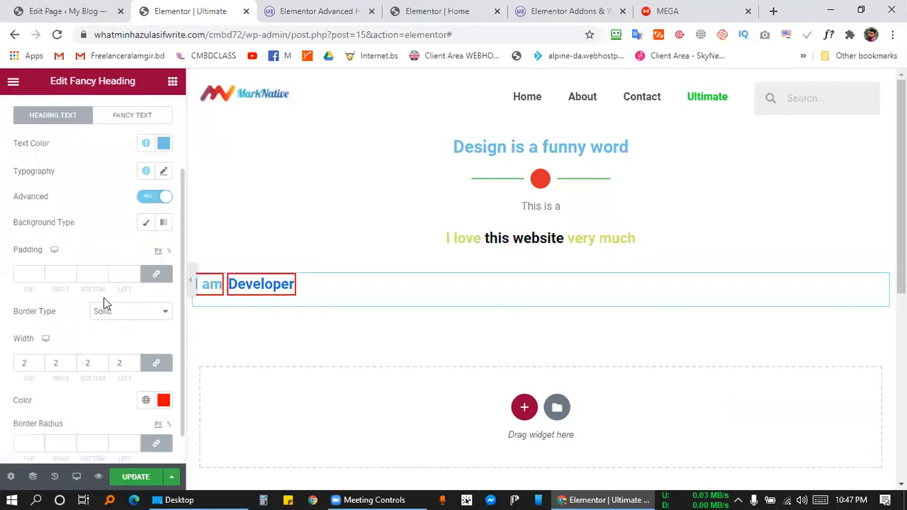
{"action": "left_click", "coordinate": [150, 199]}
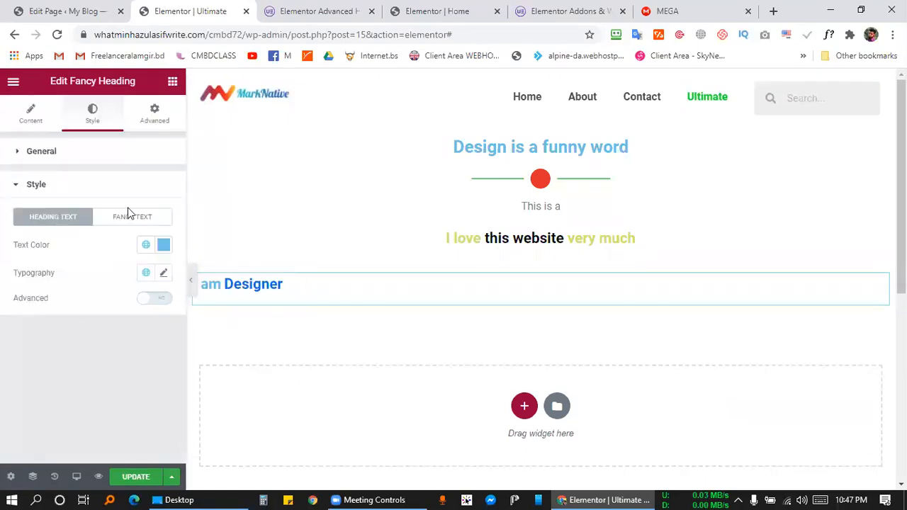
{"action": "left_click", "coordinate": [156, 301]}
{"action": "scroll", "coordinate": [128, 301], "scroll_direction": "down", "scroll_amount": 2}
{"action": "left_click", "coordinate": [112, 279]}
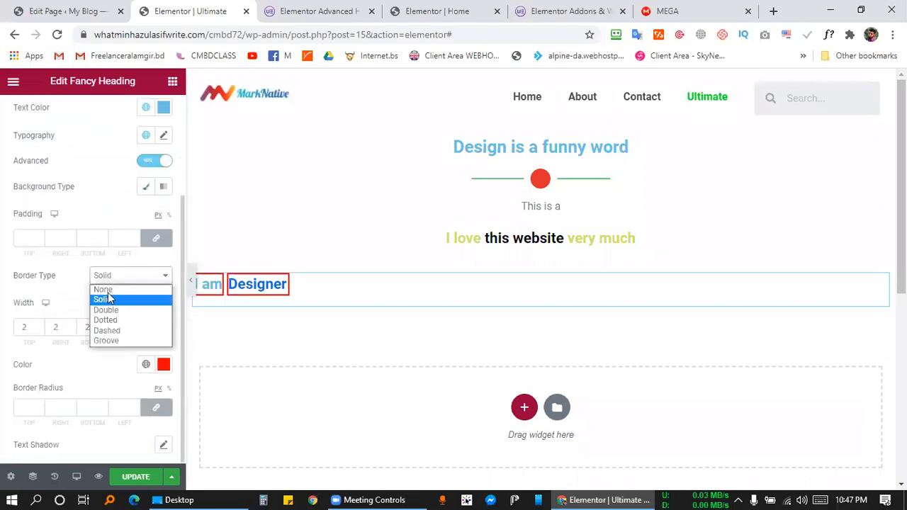
{"action": "left_click", "coordinate": [106, 299]}
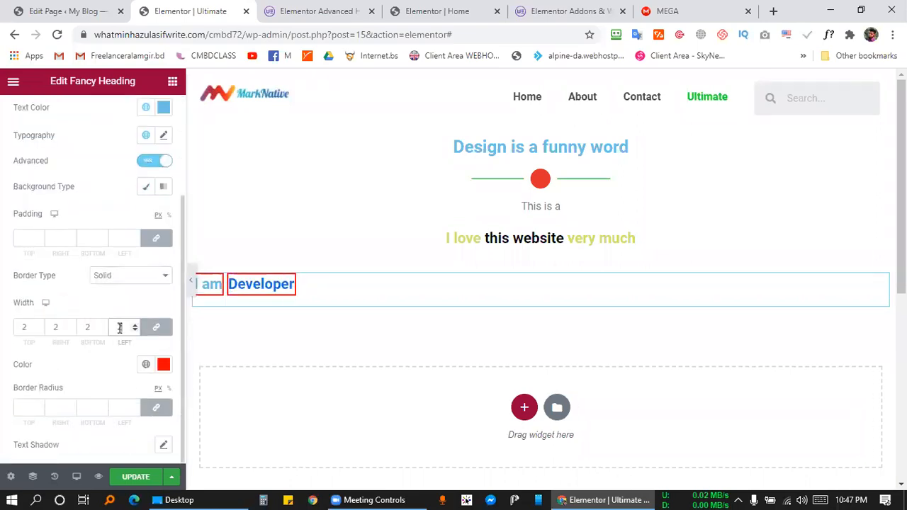
Try a thicker heading text border of 7, and settle on a width of 1 on all sides
{"action": "left_click", "coordinate": [134, 331]}
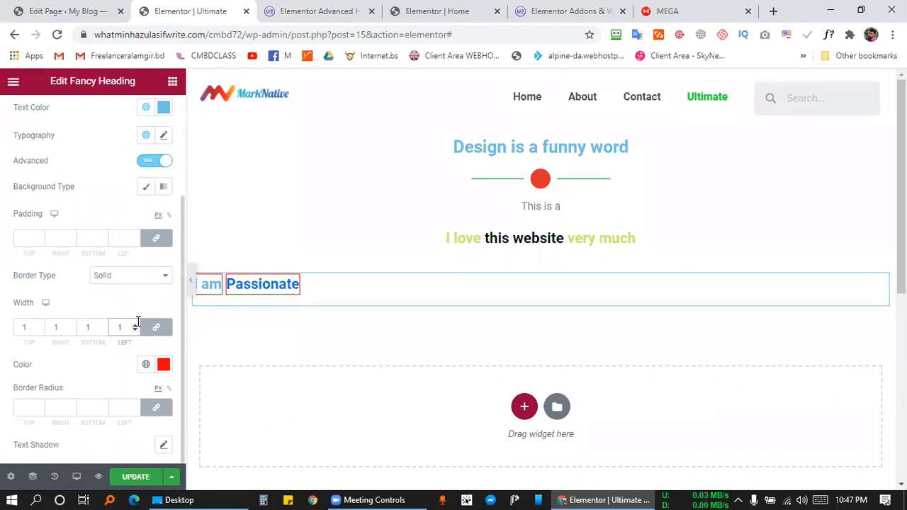
{"action": "left_click", "coordinate": [134, 325]}
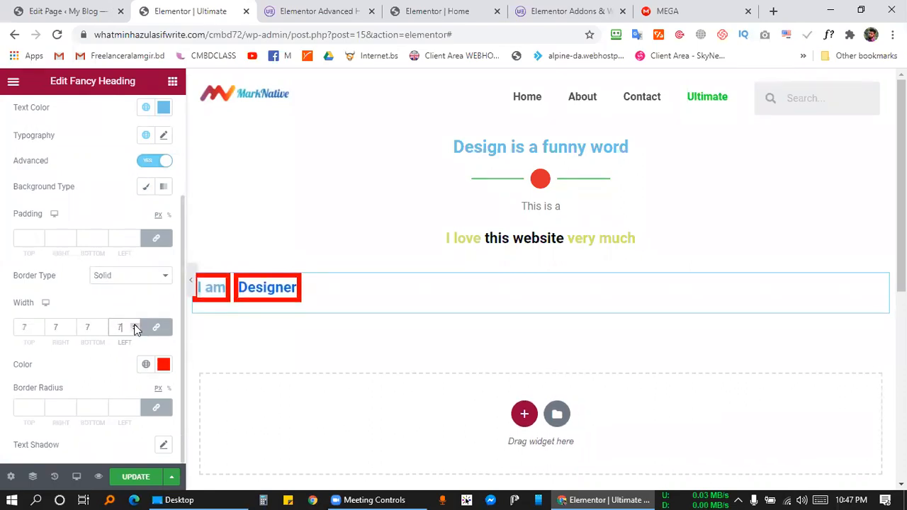
{"action": "left_click", "coordinate": [135, 332]}
{"action": "left_click", "coordinate": [135, 332]}
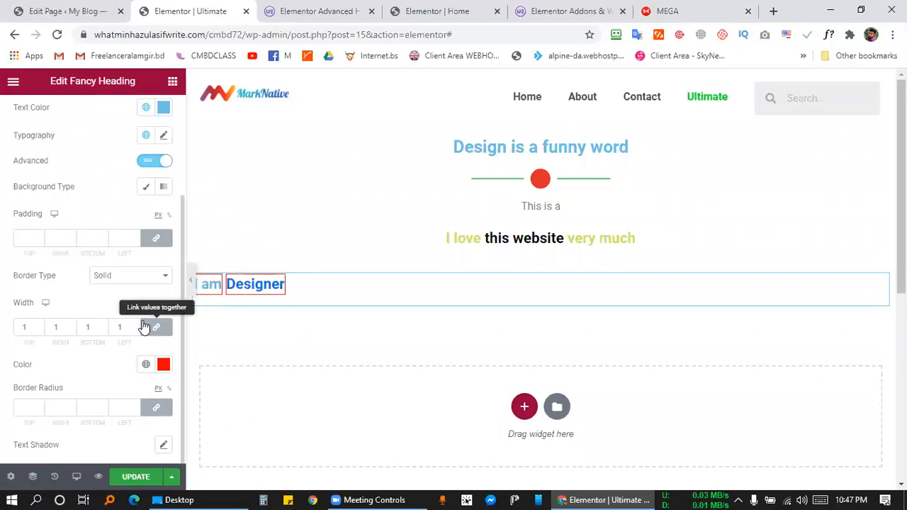
Add the Ultimate Addons Hotspot widget to the page below the Fancy Heading
{"action": "scroll", "coordinate": [123, 307], "scroll_direction": "up", "scroll_amount": 2}
{"action": "left_click", "coordinate": [31, 113]}
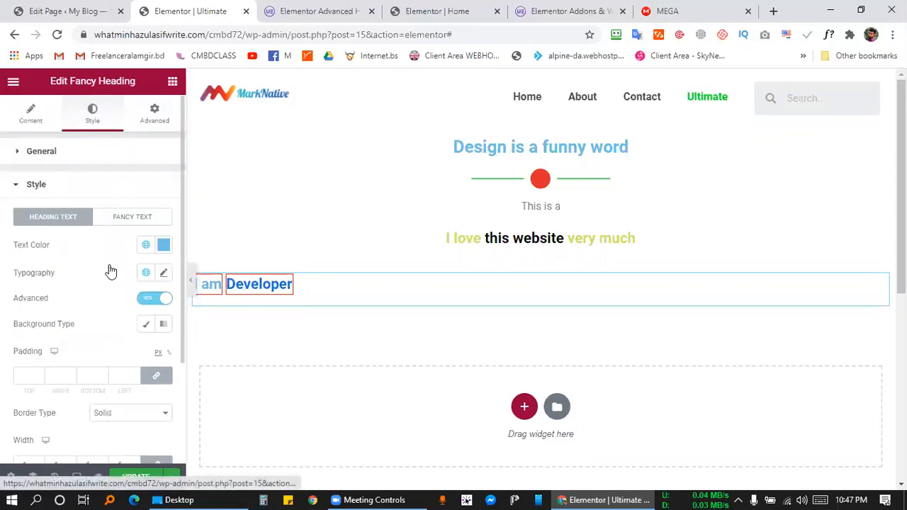
{"action": "left_click", "coordinate": [172, 81]}
{"action": "scroll", "coordinate": [153, 174], "scroll_direction": "down", "scroll_amount": 12}
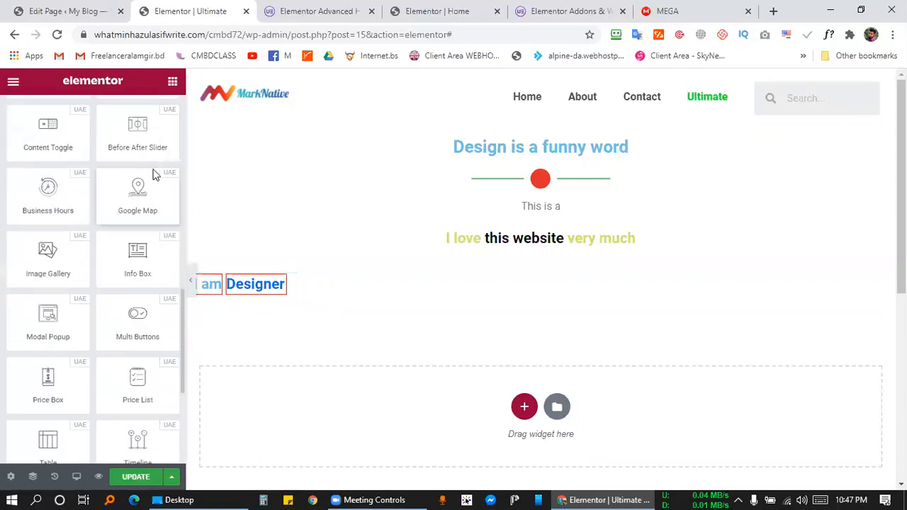
{"action": "scroll", "coordinate": [152, 171], "scroll_direction": "up", "scroll_amount": 10}
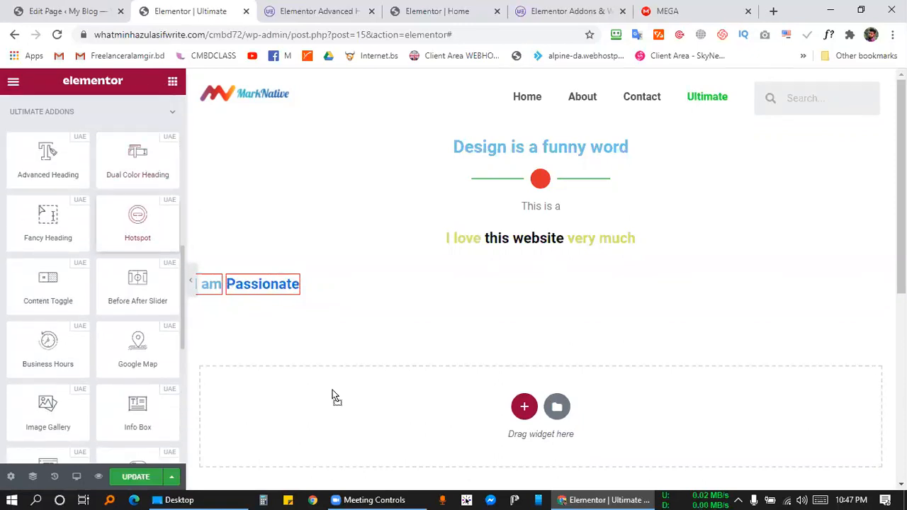
{"action": "left_click_drag", "start_coordinate": [346, 398], "coordinate": [299, 322]}
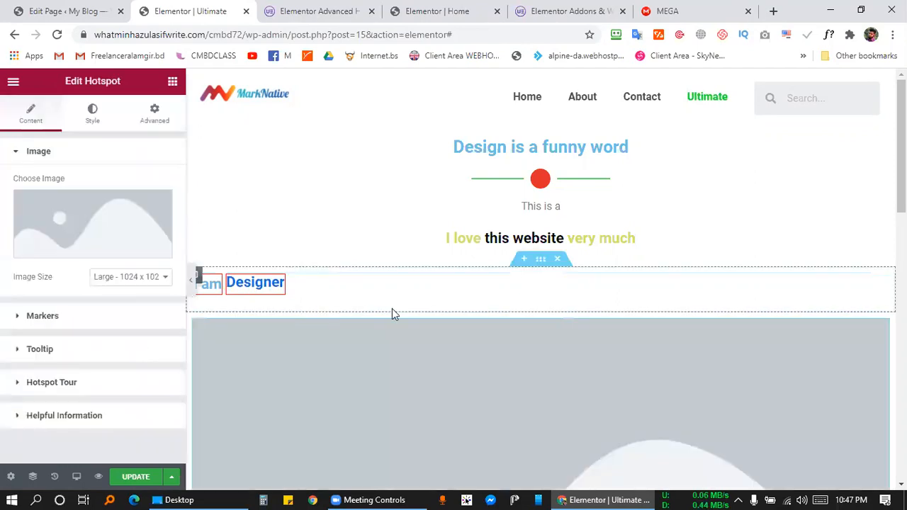
Open the Hotspot's image selection and switch to File Explorer to show the Downloads folder
{"action": "left_click", "coordinate": [55, 235]}
{"action": "left_click", "coordinate": [178, 494]}
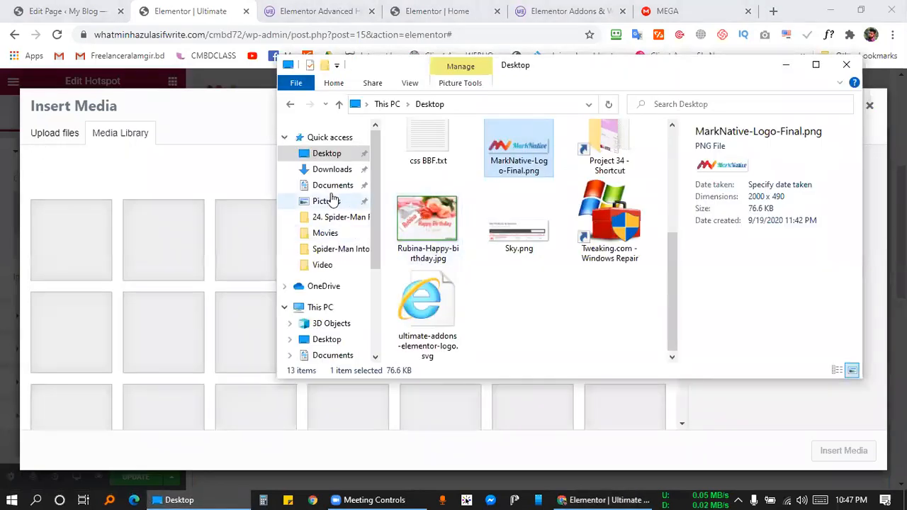
{"action": "left_click", "coordinate": [329, 201]}
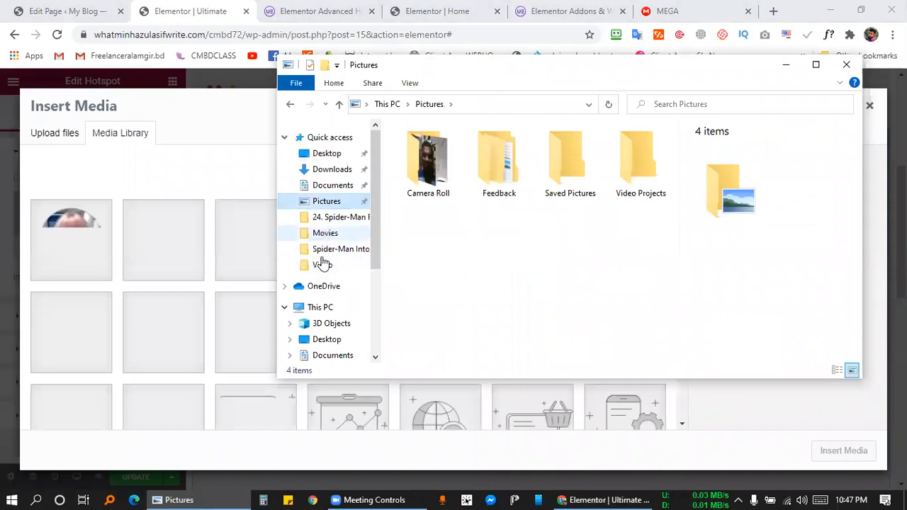
{"action": "scroll", "coordinate": [315, 318], "scroll_direction": "down", "scroll_amount": 3}
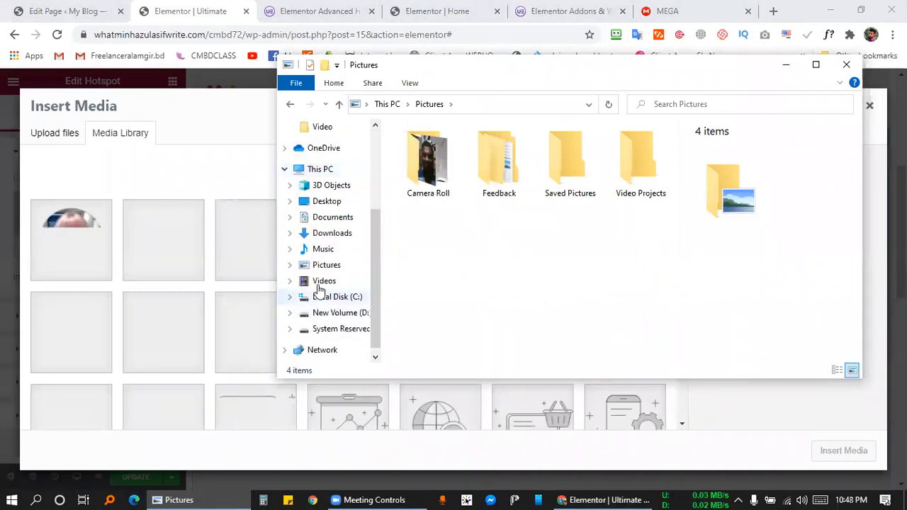
{"action": "left_click", "coordinate": [327, 218]}
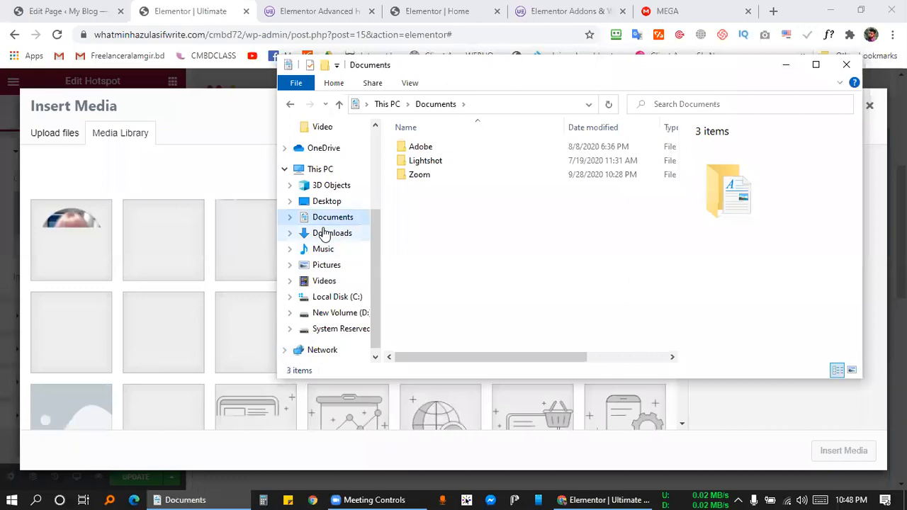
{"action": "left_click", "coordinate": [324, 234]}
Upload Festiven-2.png from the Downloads folder to the media library for the Hotspot's image
{"action": "scroll", "coordinate": [504, 216], "scroll_direction": "down", "scroll_amount": 3}
{"action": "scroll", "coordinate": [504, 211], "scroll_direction": "down", "scroll_amount": 3}
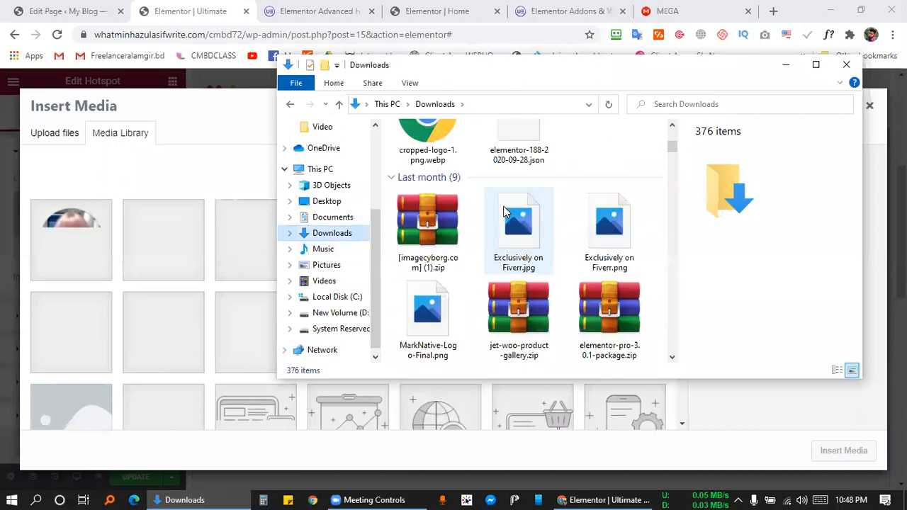
{"action": "scroll", "coordinate": [557, 217], "scroll_direction": "up", "scroll_amount": 1}
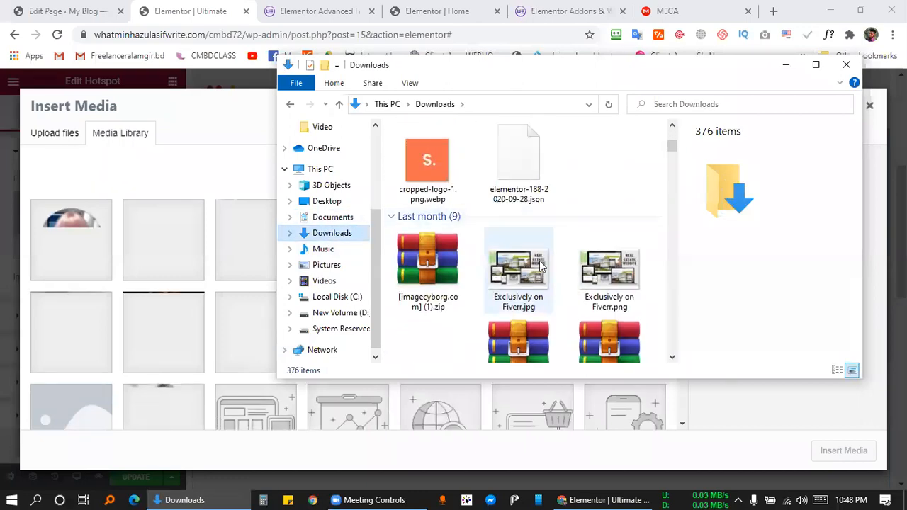
{"action": "scroll", "coordinate": [540, 266], "scroll_direction": "up", "scroll_amount": 6}
{"action": "scroll", "coordinate": [540, 266], "scroll_direction": "down", "scroll_amount": 10}
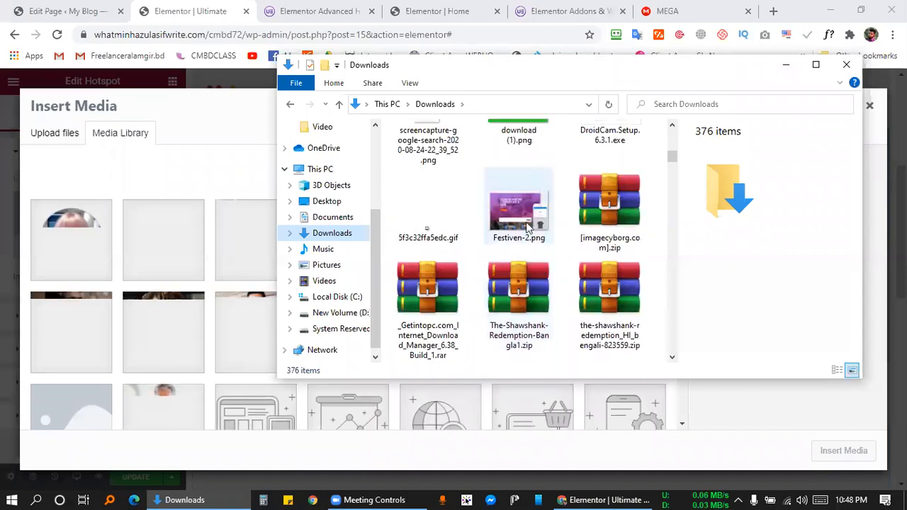
{"action": "left_click", "coordinate": [525, 222]}
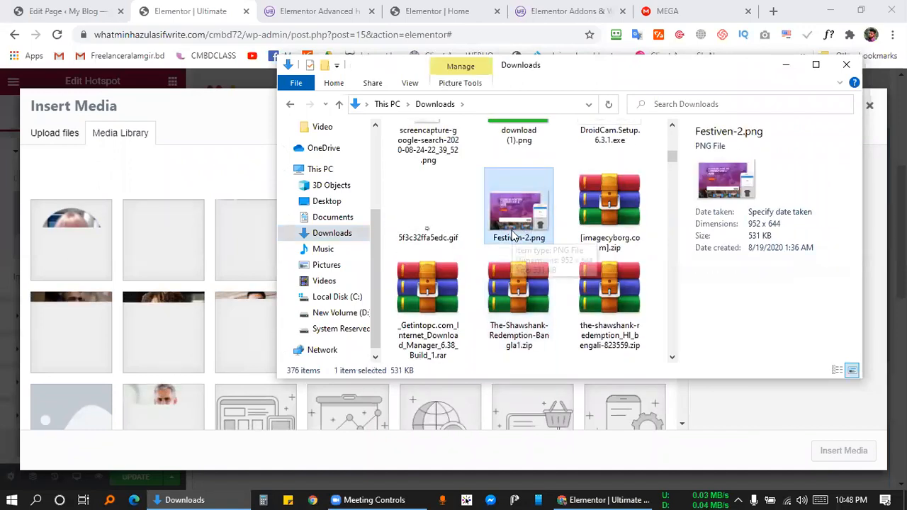
{"action": "left_click_drag", "start_coordinate": [521, 222], "coordinate": [443, 338]}
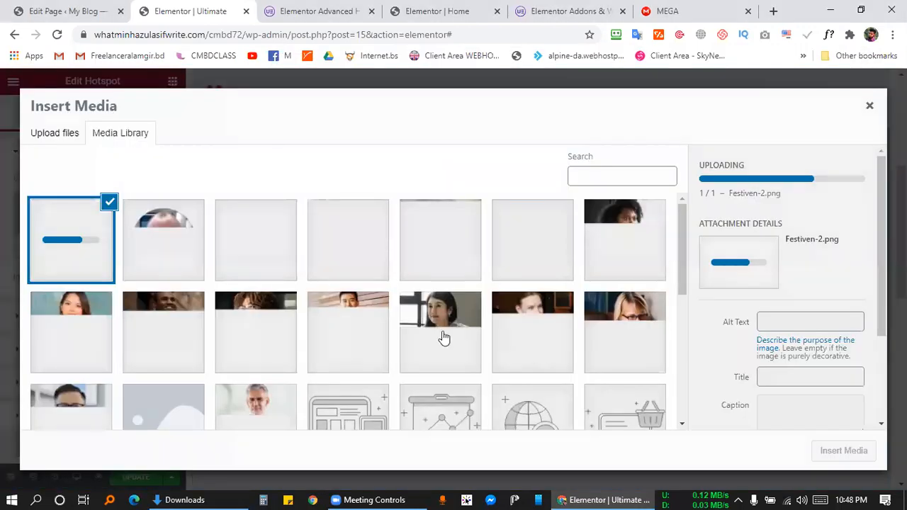
{"action": "scroll", "coordinate": [440, 329], "scroll_direction": "down", "scroll_amount": 5}
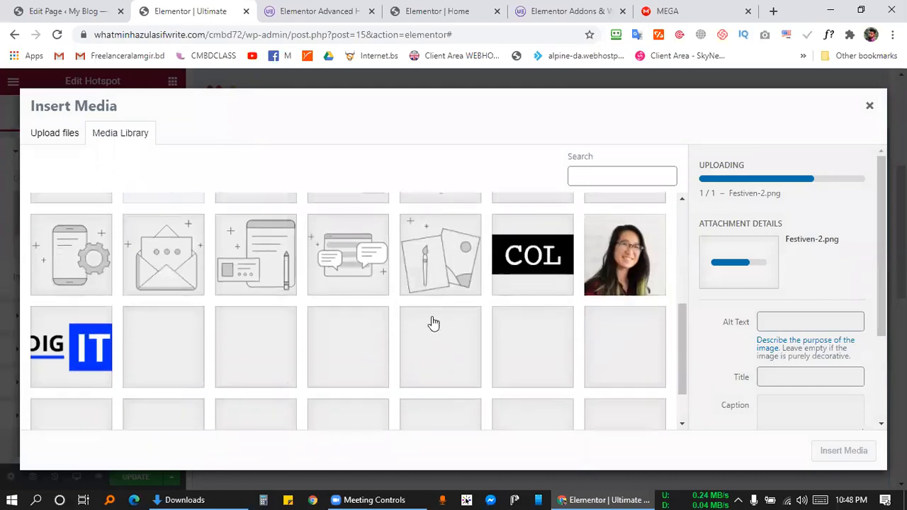
Insert the uploaded Festiven-2.png as the Hotspot's image and view it on the page with its marker
{"action": "scroll", "coordinate": [434, 323], "scroll_direction": "down", "scroll_amount": 1}
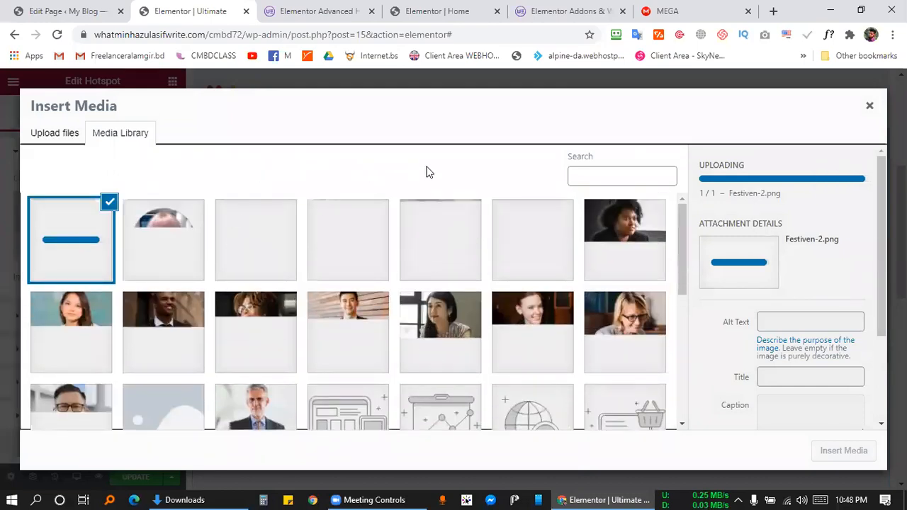
{"action": "scroll", "coordinate": [717, 349], "scroll_direction": "down", "scroll_amount": 1}
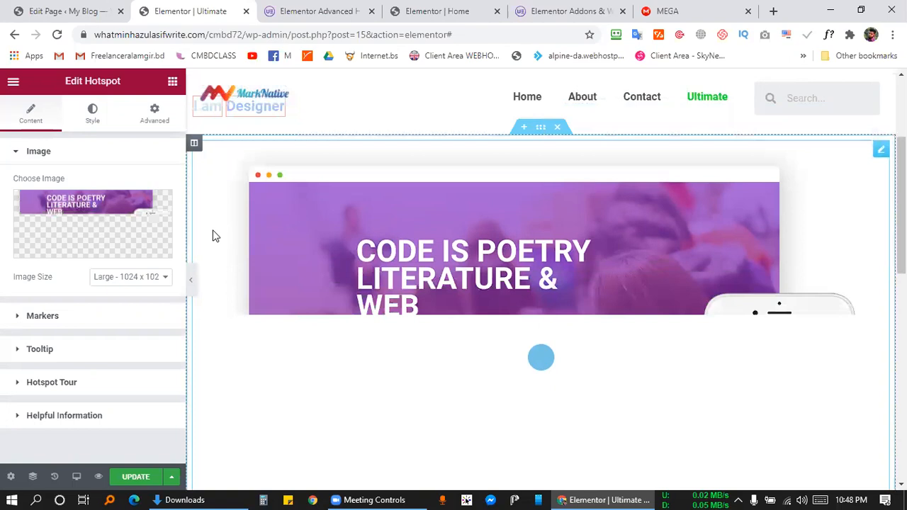
{"action": "scroll", "coordinate": [218, 237], "scroll_direction": "down", "scroll_amount": 1}
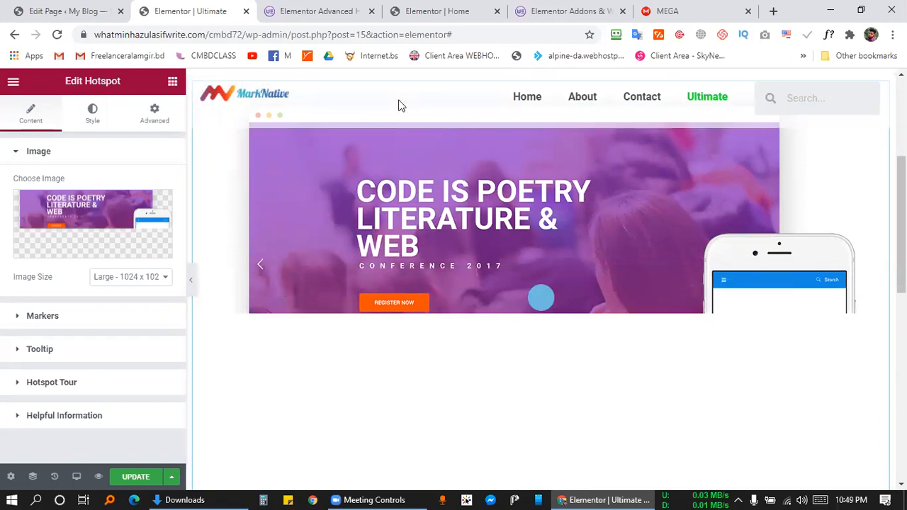
{"action": "mouse_move", "coordinate": [542, 305]}
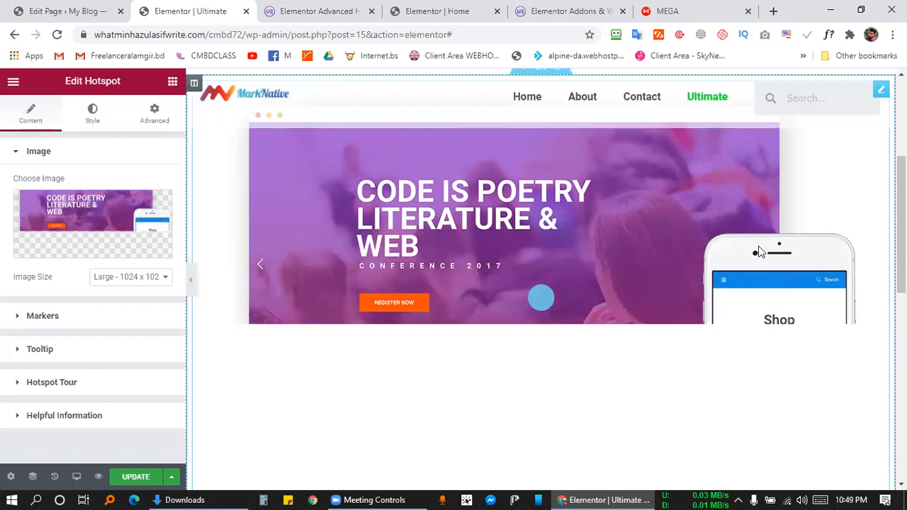
Add a second marker to the Hotspot and position it at 82.2% horizontally and 38.2% vertically, over the phone
{"action": "left_click", "coordinate": [35, 316]}
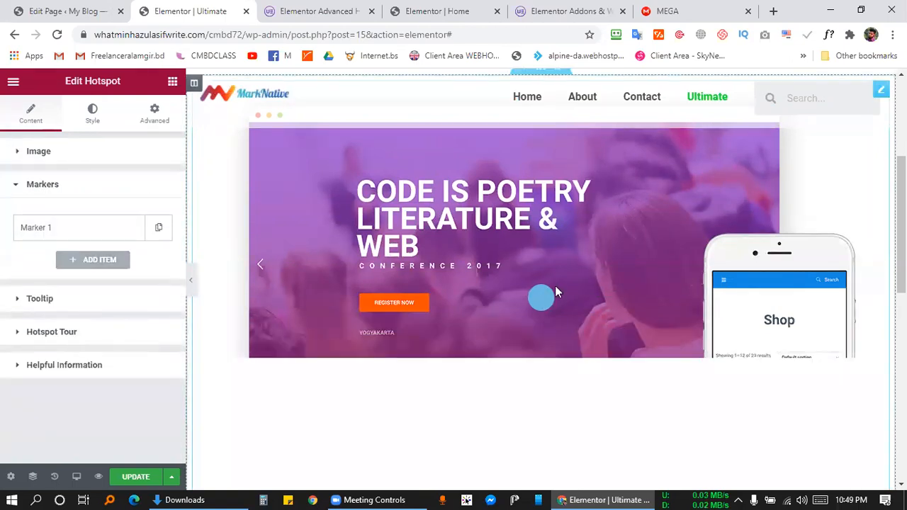
{"action": "left_click", "coordinate": [98, 264]}
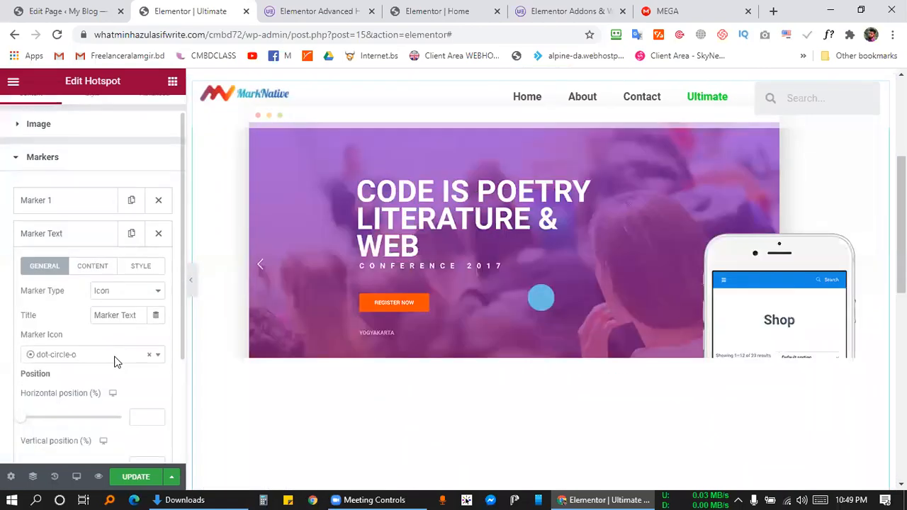
{"action": "scroll", "coordinate": [110, 364], "scroll_direction": "down", "scroll_amount": 1}
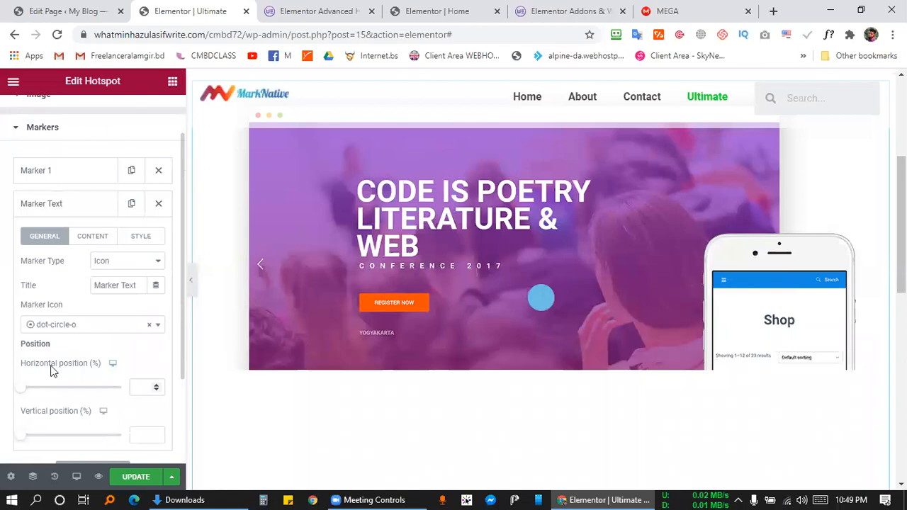
{"action": "scroll", "coordinate": [51, 371], "scroll_direction": "down", "scroll_amount": 1}
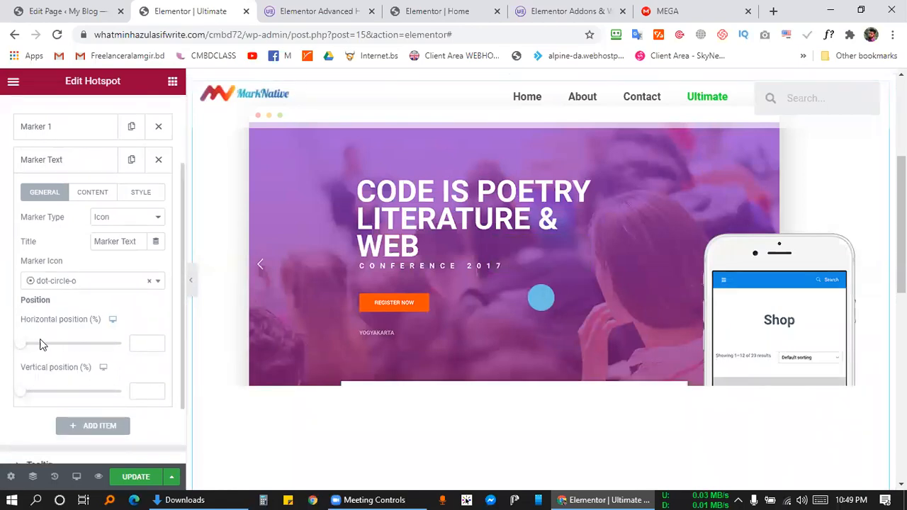
{"action": "left_click_drag", "start_coordinate": [29, 348], "coordinate": [108, 349]}
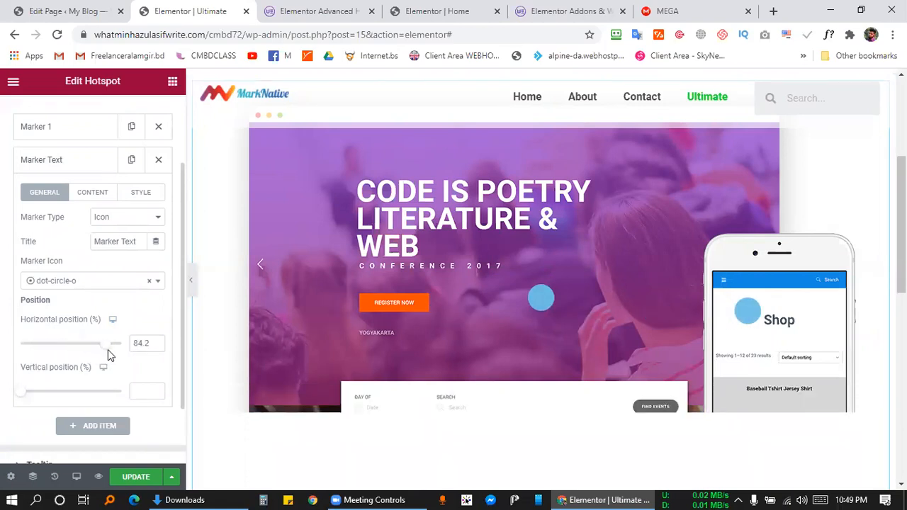
{"action": "left_click_drag", "start_coordinate": [25, 395], "coordinate": [59, 408]}
{"action": "left_click", "coordinate": [104, 344]}
{"action": "left_click_drag", "start_coordinate": [106, 345], "coordinate": [104, 354]}
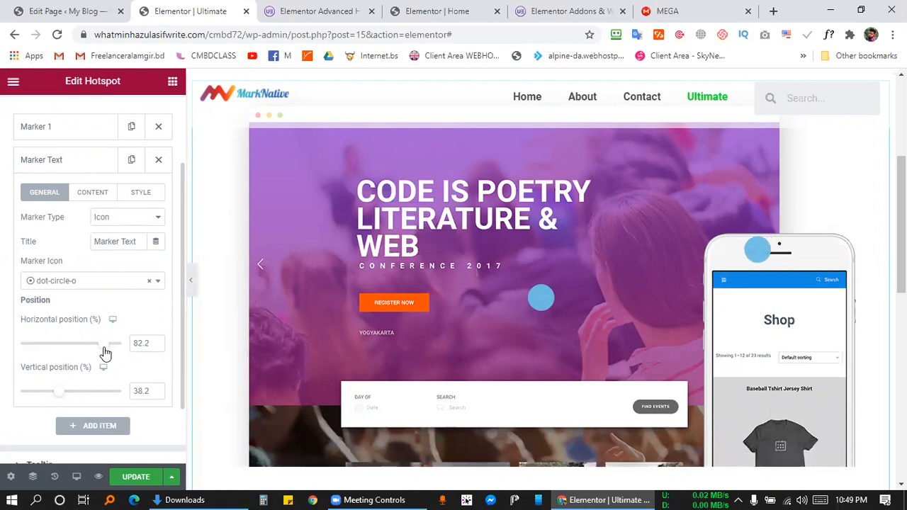
Try the Text marker type on the second marker, preview its tooltip, and return the type to Icon
{"action": "scroll", "coordinate": [105, 296], "scroll_direction": "down", "scroll_amount": 1}
{"action": "scroll", "coordinate": [105, 294], "scroll_direction": "up", "scroll_amount": 2}
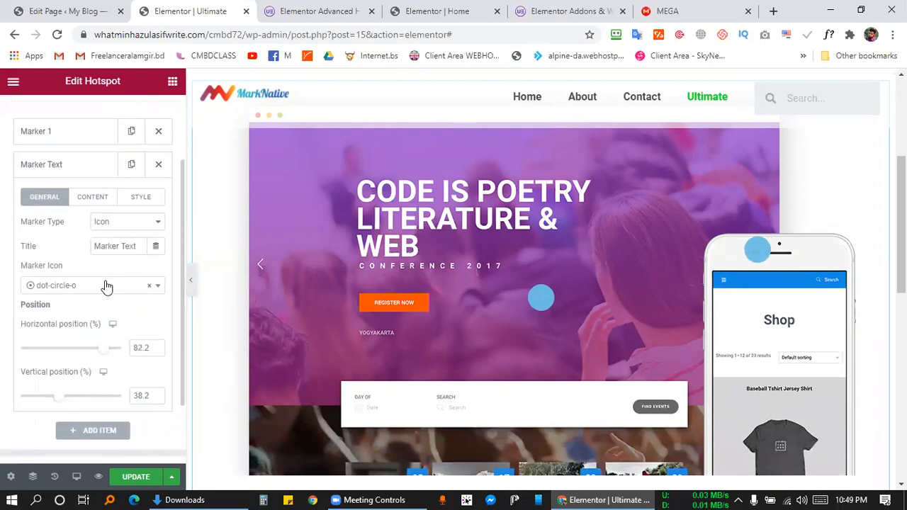
{"action": "left_click", "coordinate": [115, 223]}
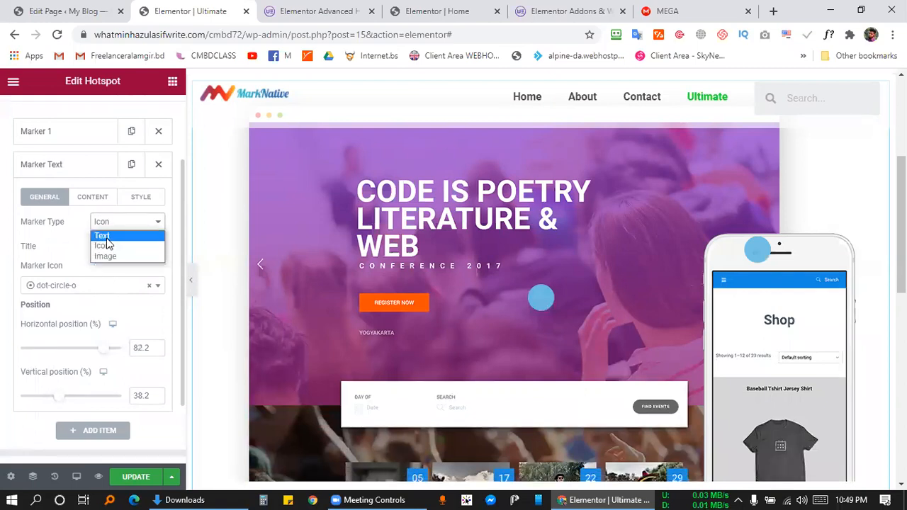
{"action": "left_click", "coordinate": [106, 237]}
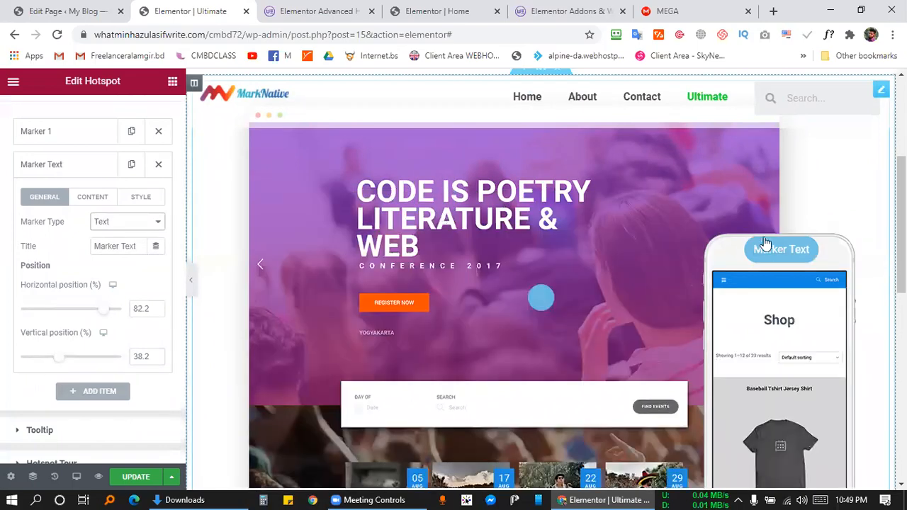
{"action": "mouse_move", "coordinate": [766, 254]}
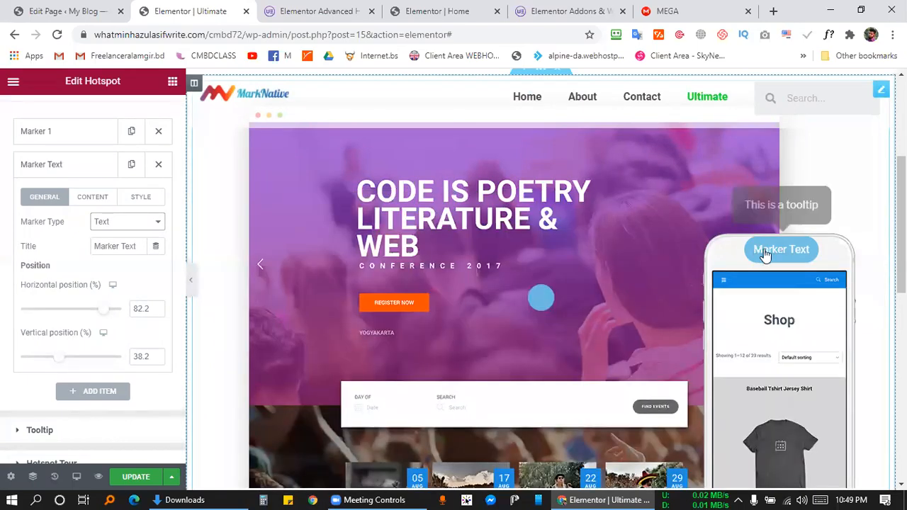
{"action": "left_click", "coordinate": [124, 226]}
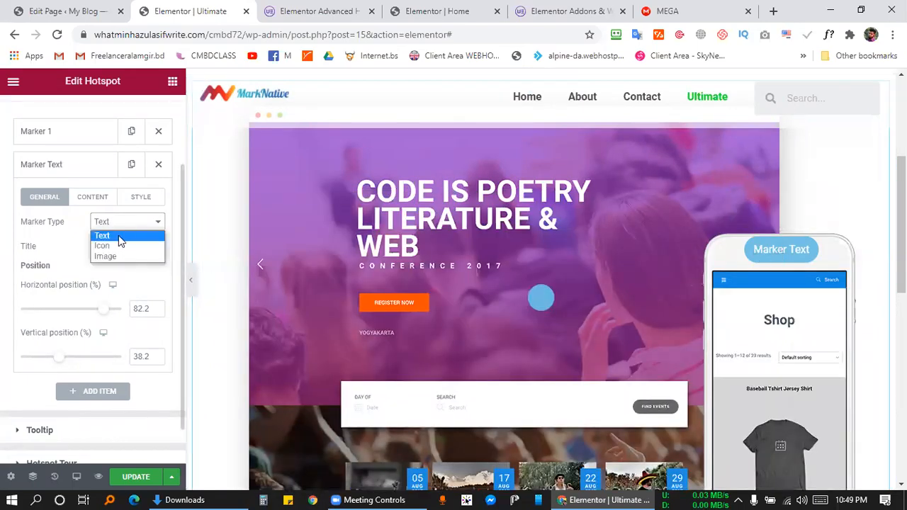
{"action": "left_click", "coordinate": [110, 246]}
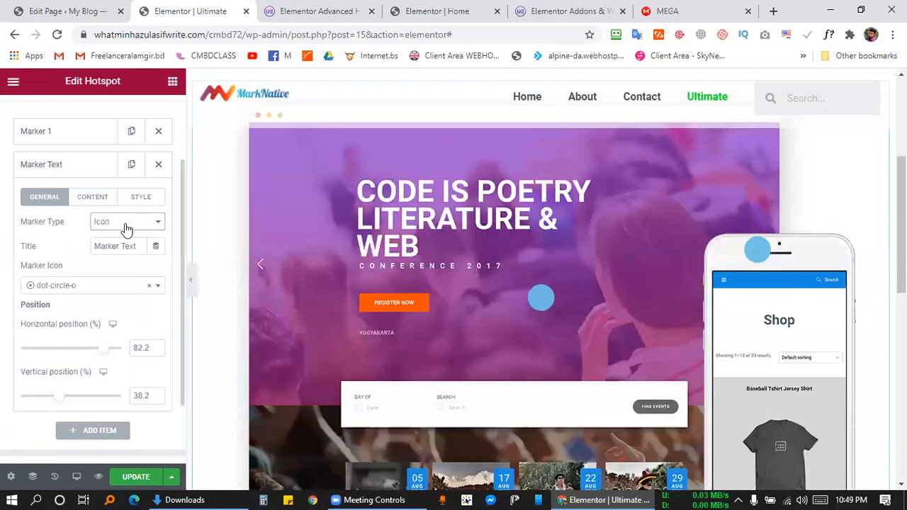
{"action": "left_click", "coordinate": [128, 224]}
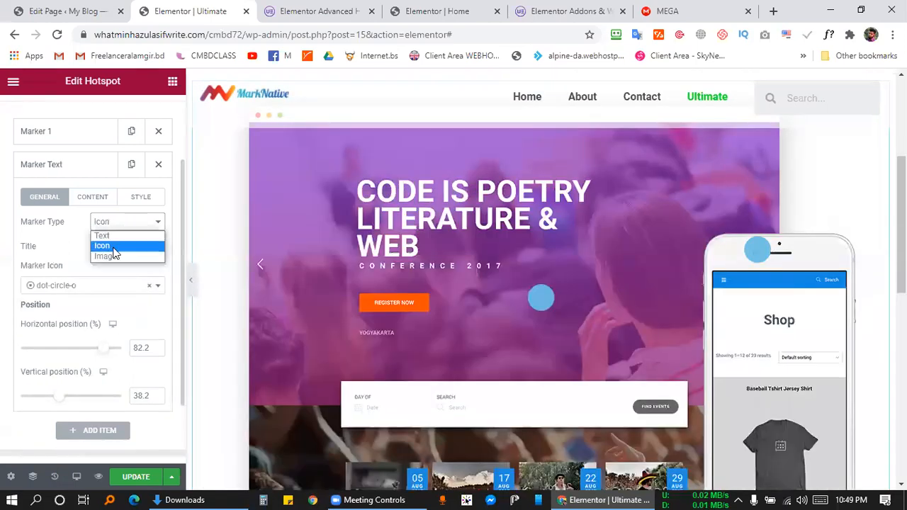
{"action": "left_click", "coordinate": [61, 251]}
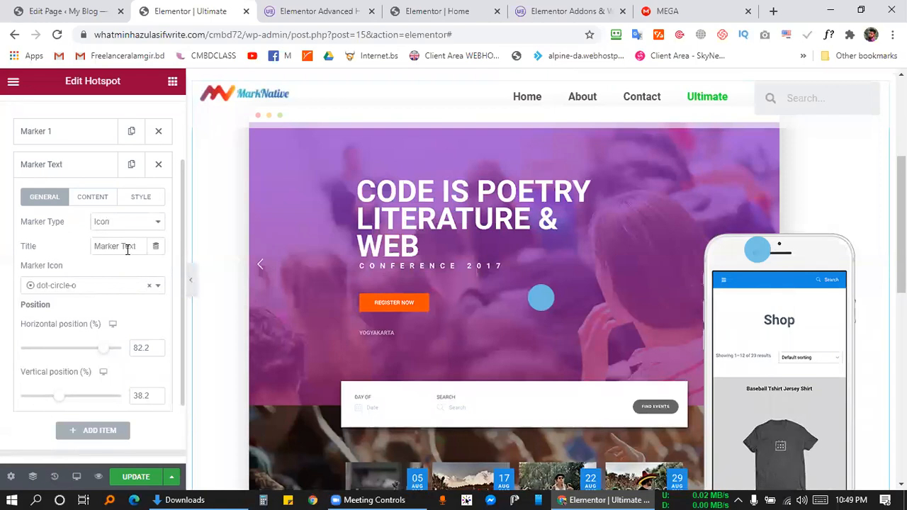
Browse the marker icons, search for "dot", and set the second marker's icon to fire
{"action": "left_click", "coordinate": [56, 289]}
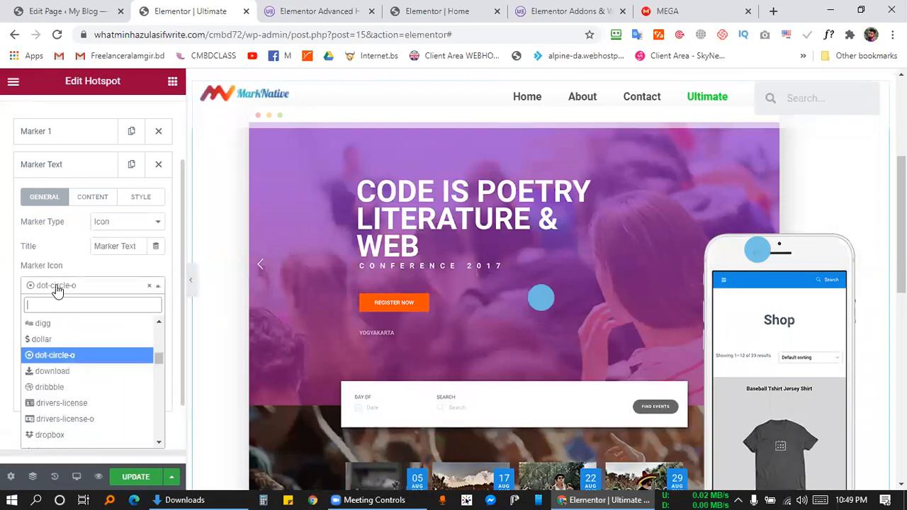
{"action": "scroll", "coordinate": [50, 343], "scroll_direction": "down", "scroll_amount": 5}
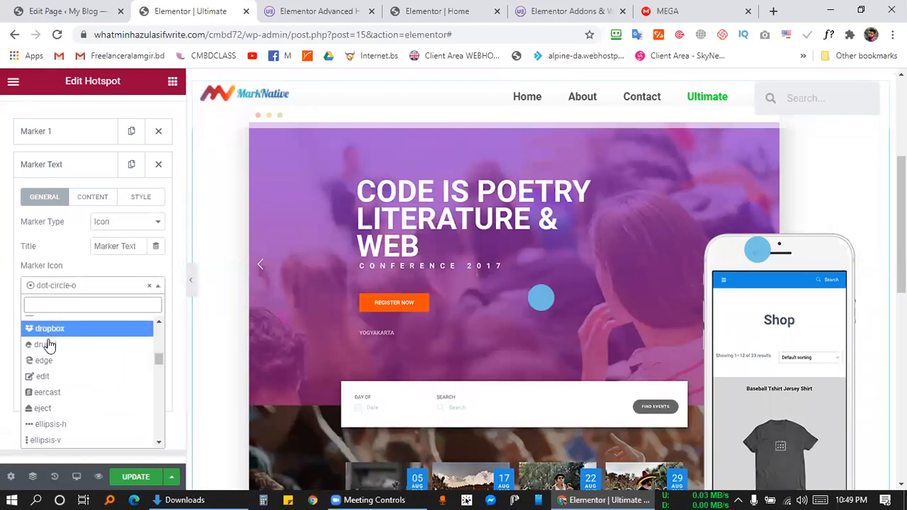
{"action": "scroll", "coordinate": [50, 343], "scroll_direction": "down", "scroll_amount": 4}
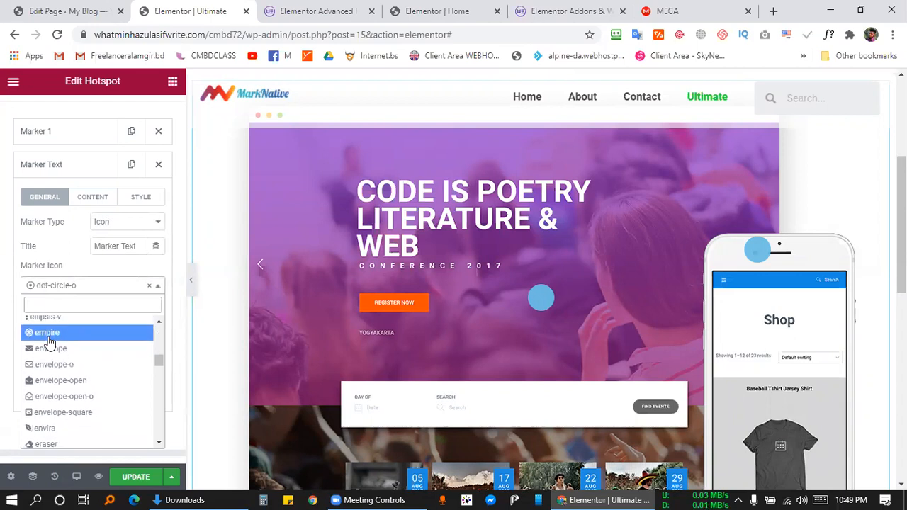
{"action": "scroll", "coordinate": [49, 339], "scroll_direction": "down", "scroll_amount": 2}
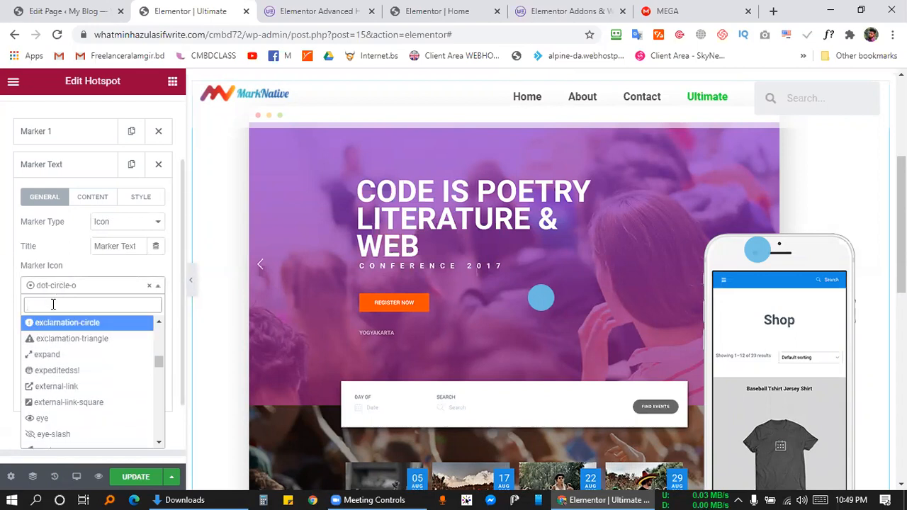
{"action": "type", "text": "dot"}
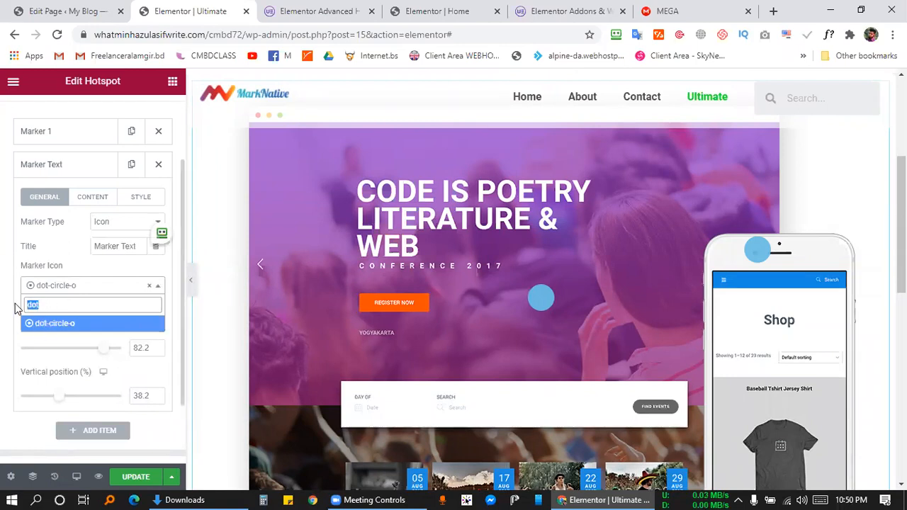
{"action": "key", "text": "BackSpace"}
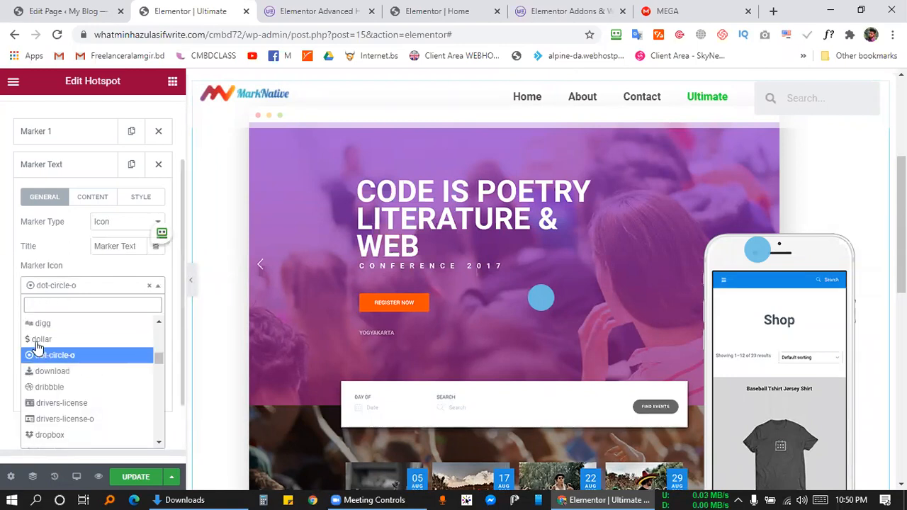
{"action": "scroll", "coordinate": [37, 341], "scroll_direction": "down", "scroll_amount": 10}
{"action": "scroll", "coordinate": [39, 343], "scroll_direction": "down", "scroll_amount": 5}
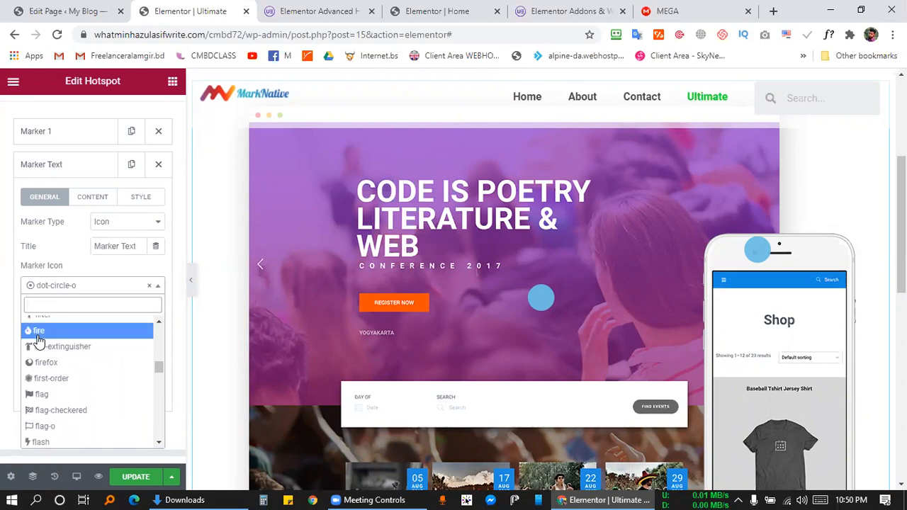
{"action": "left_click", "coordinate": [38, 332]}
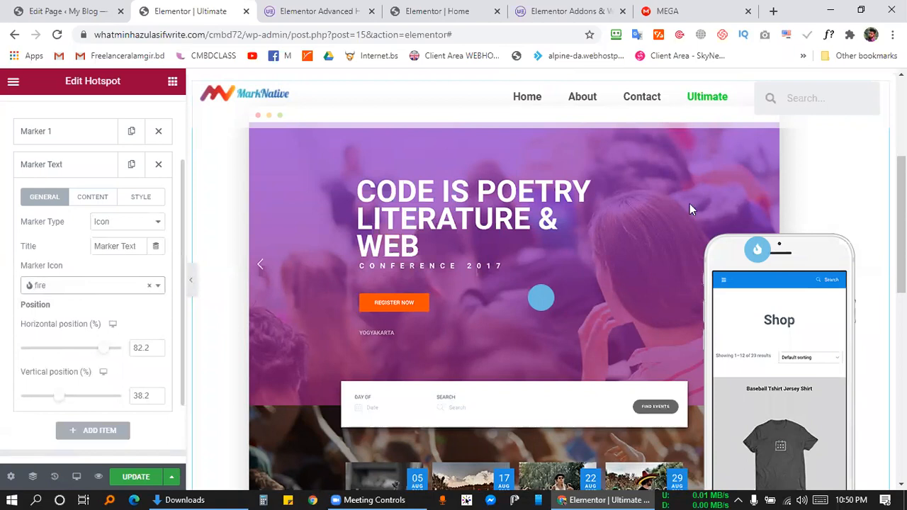
Open the Hotspot's tooltip settings and check the display trigger options, keeping Hover
{"action": "scroll", "coordinate": [111, 280], "scroll_direction": "up", "scroll_amount": 1}
{"action": "scroll", "coordinate": [112, 280], "scroll_direction": "down", "scroll_amount": 2}
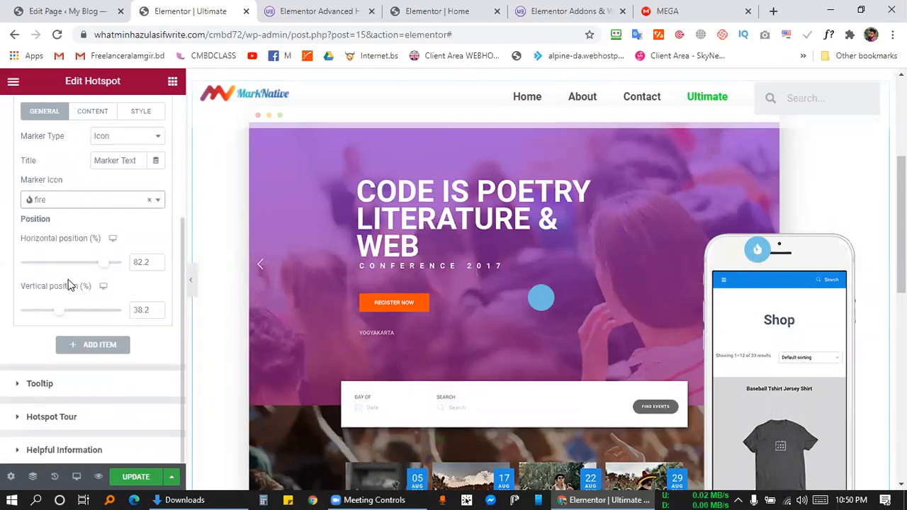
{"action": "left_click", "coordinate": [31, 384]}
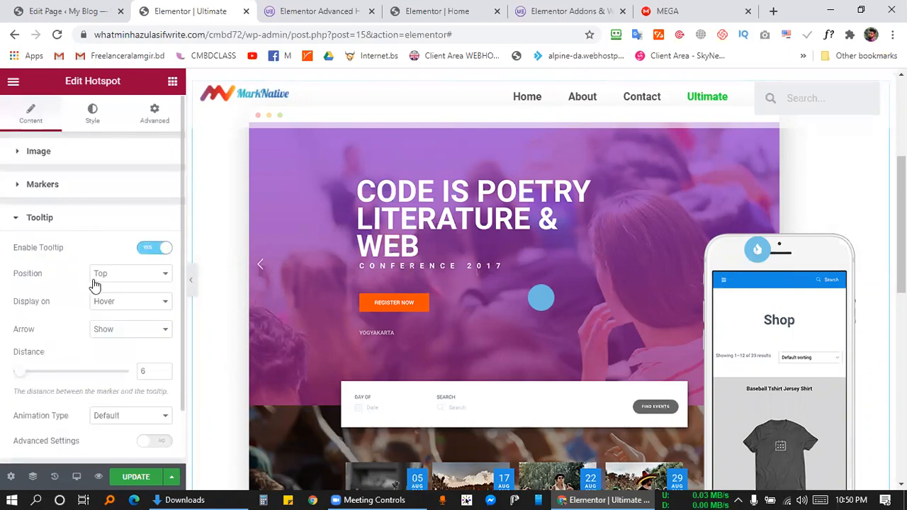
{"action": "scroll", "coordinate": [94, 281], "scroll_direction": "down", "scroll_amount": 1}
{"action": "left_click", "coordinate": [129, 244]}
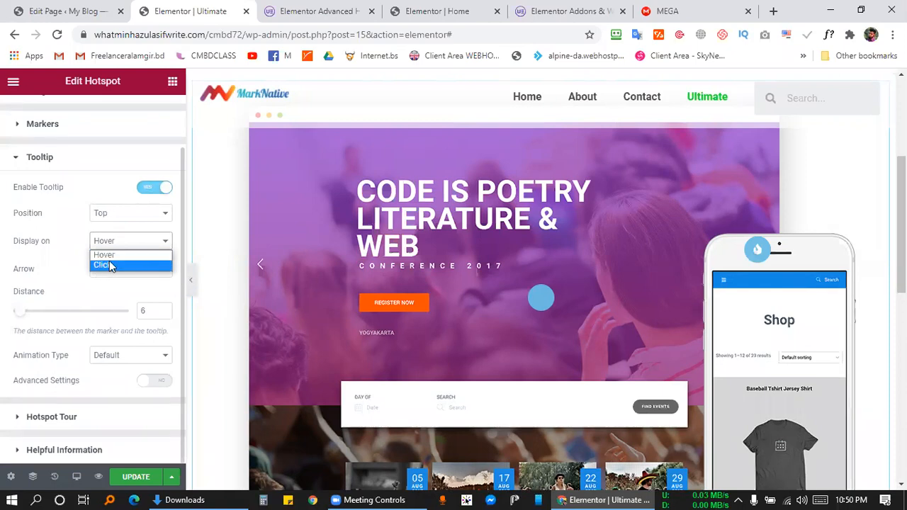
{"action": "left_click", "coordinate": [107, 260]}
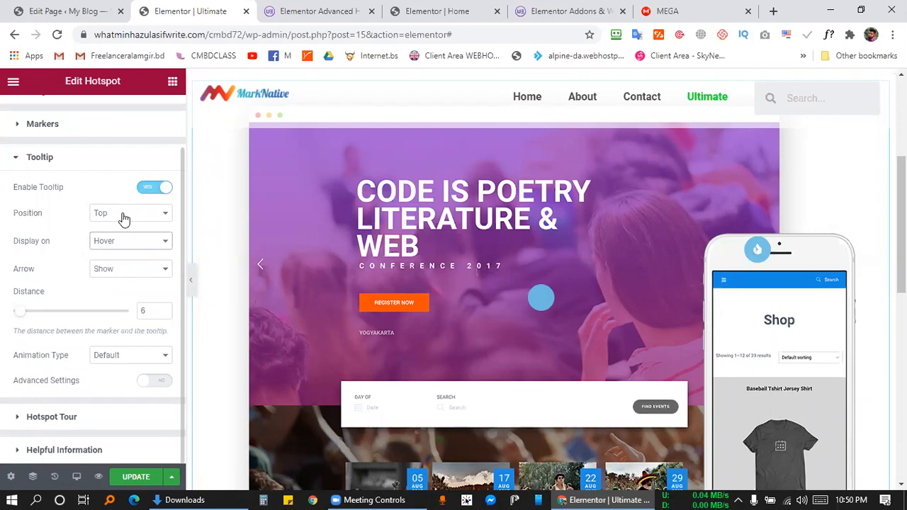
Reopen the second marker's general settings and check its title against the marker on the phone
{"action": "scroll", "coordinate": [124, 220], "scroll_direction": "up", "scroll_amount": 2}
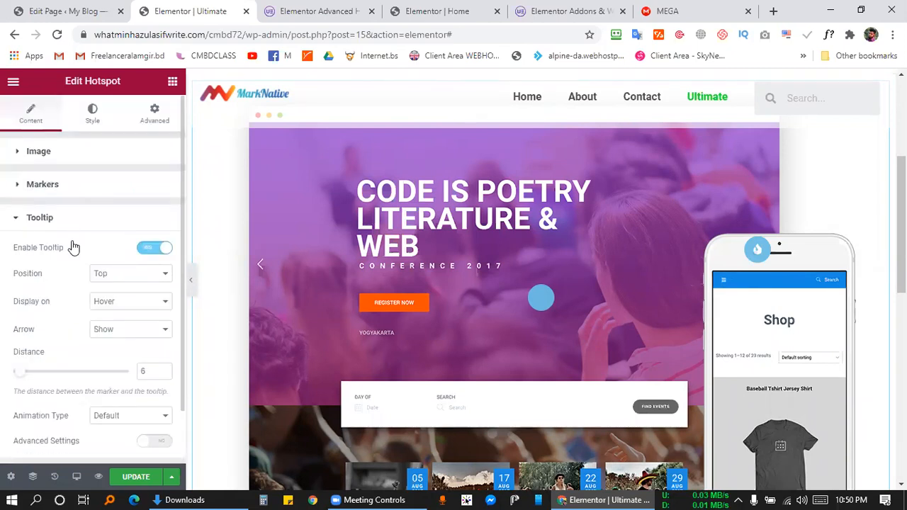
{"action": "left_click", "coordinate": [63, 186]}
{"action": "left_click", "coordinate": [73, 270]}
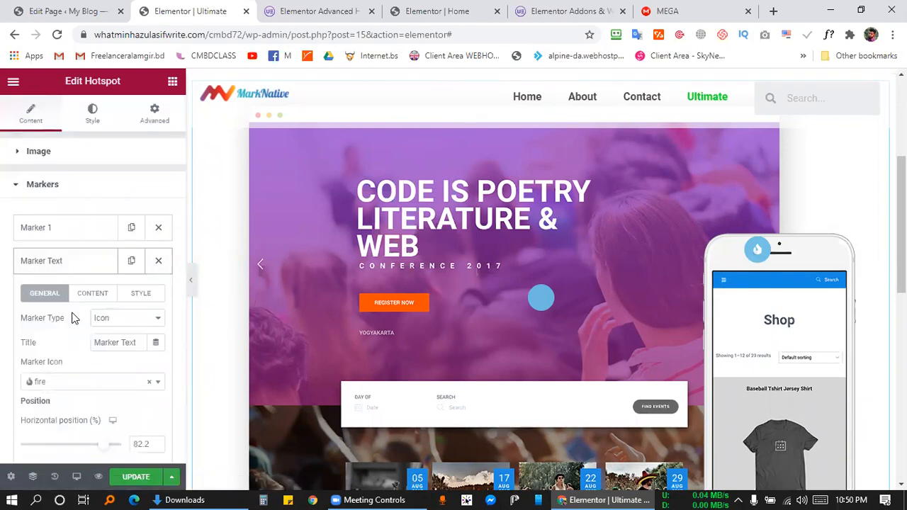
{"action": "scroll", "coordinate": [73, 319], "scroll_direction": "down", "scroll_amount": 2}
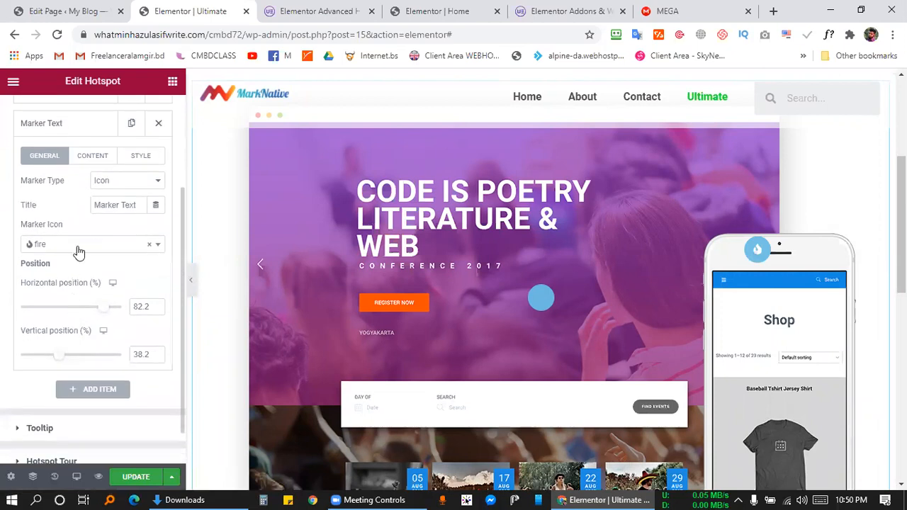
{"action": "left_click", "coordinate": [132, 206]}
{"action": "triple_click", "coordinate": [103, 204]}
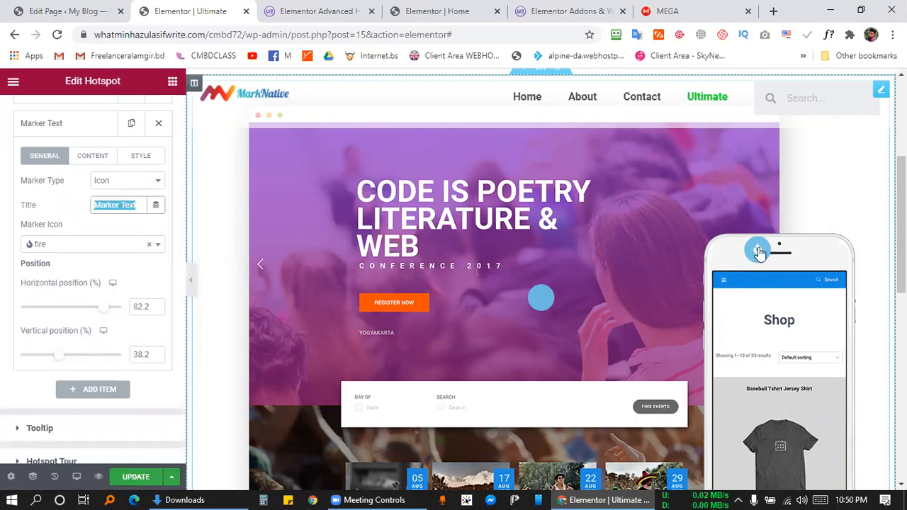
{"action": "mouse_move", "coordinate": [759, 253]}
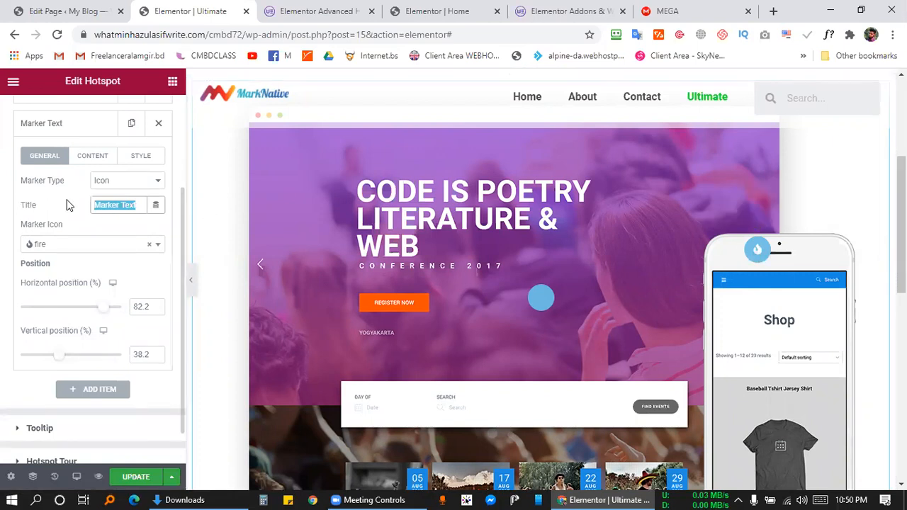
Replace the second marker's tooltip content with "5MP" and preview the tooltip on the phone
{"action": "scroll", "coordinate": [76, 197], "scroll_direction": "up", "scroll_amount": 1}
{"action": "left_click", "coordinate": [91, 165]}
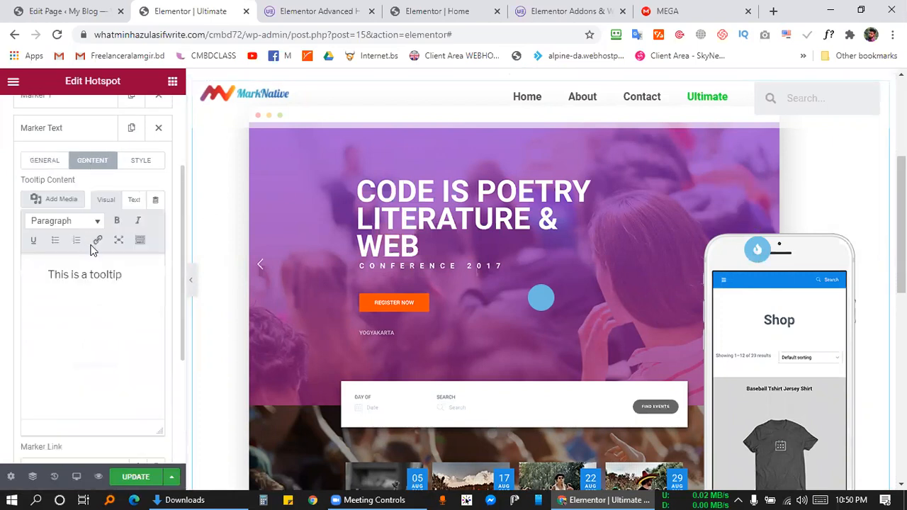
{"action": "triple_click", "coordinate": [99, 275]}
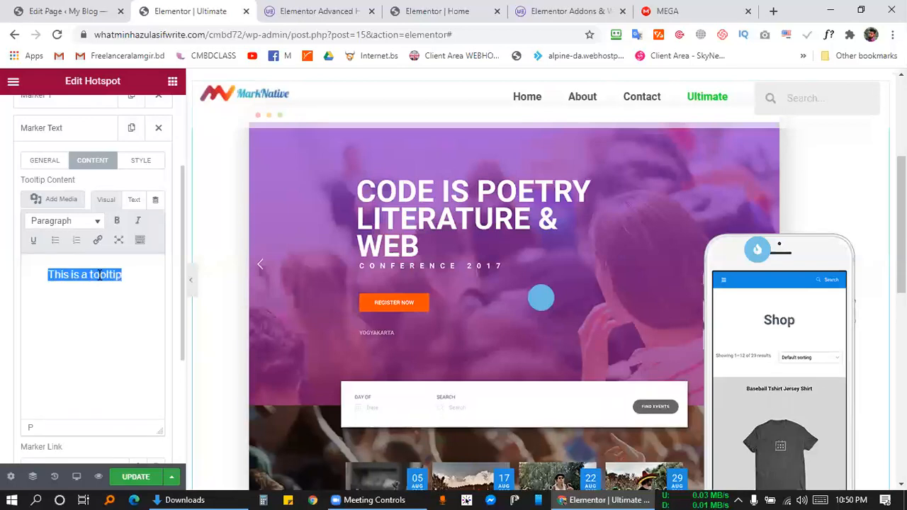
{"action": "key", "text": "BackSpace"}
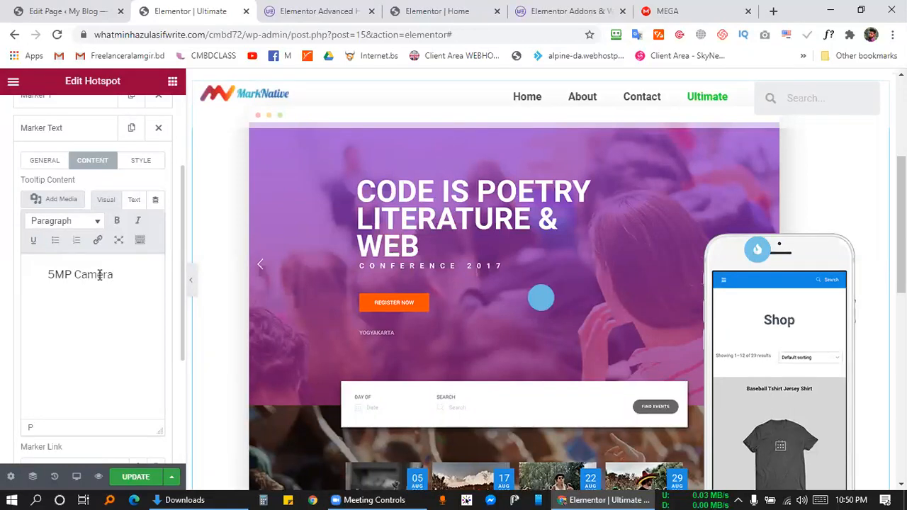
{"action": "mouse_move", "coordinate": [759, 251]}
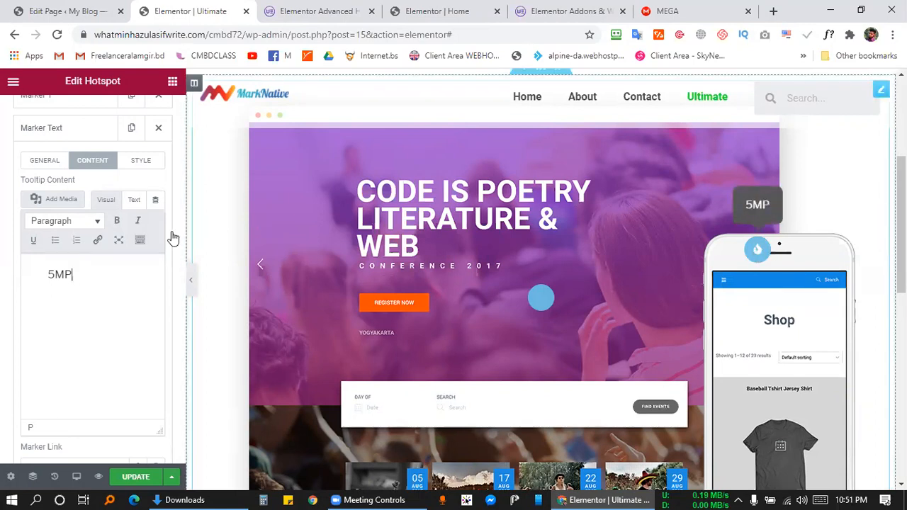
Enable Override Global Settings for the second marker and set its icon color to the semi-transparent black #02010152
{"action": "left_click", "coordinate": [140, 162]}
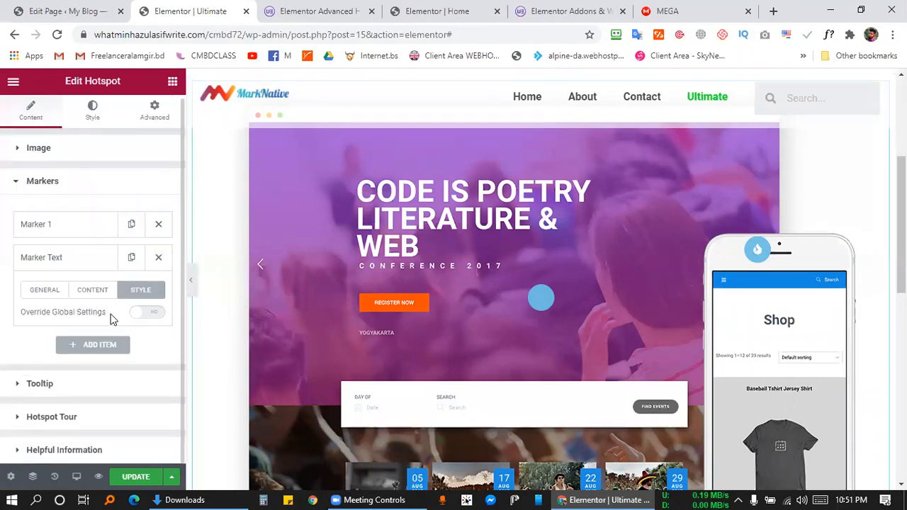
{"action": "left_click", "coordinate": [137, 319]}
{"action": "scroll", "coordinate": [83, 327], "scroll_direction": "down", "scroll_amount": 1}
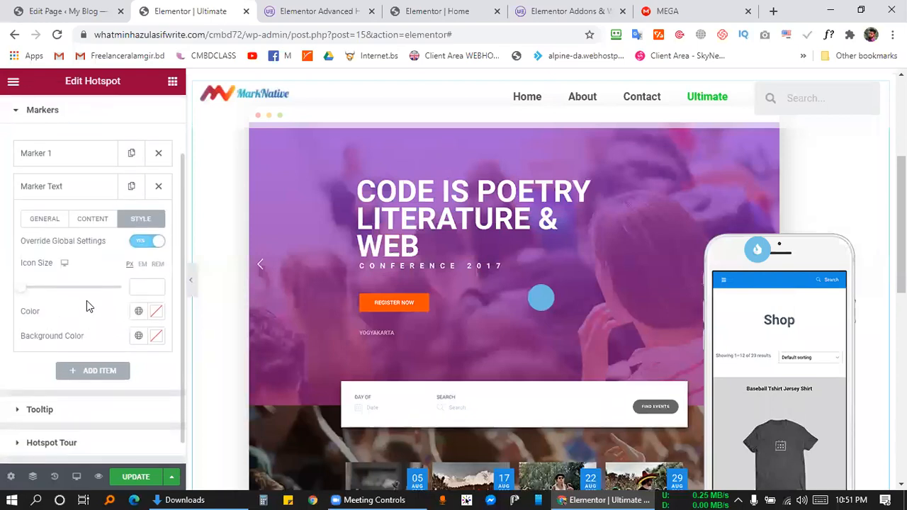
{"action": "left_click", "coordinate": [157, 317]}
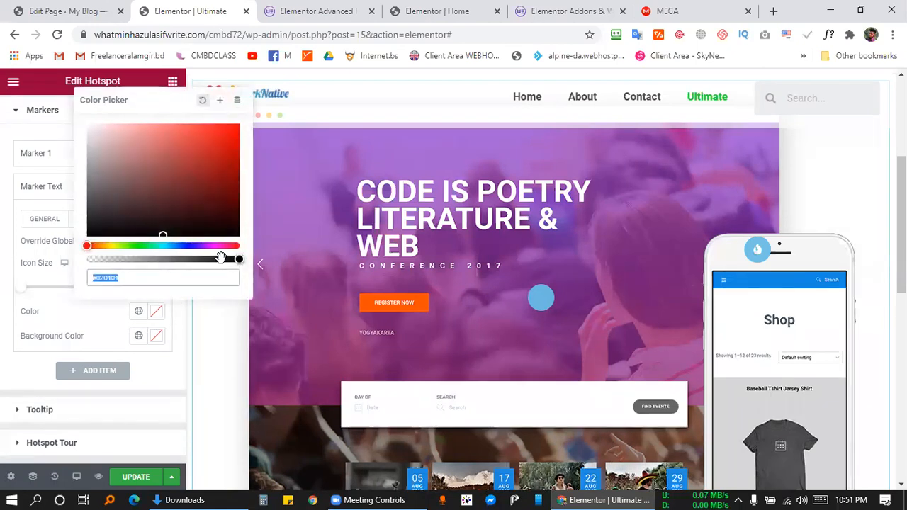
{"action": "left_click_drag", "start_coordinate": [234, 261], "coordinate": [138, 259]}
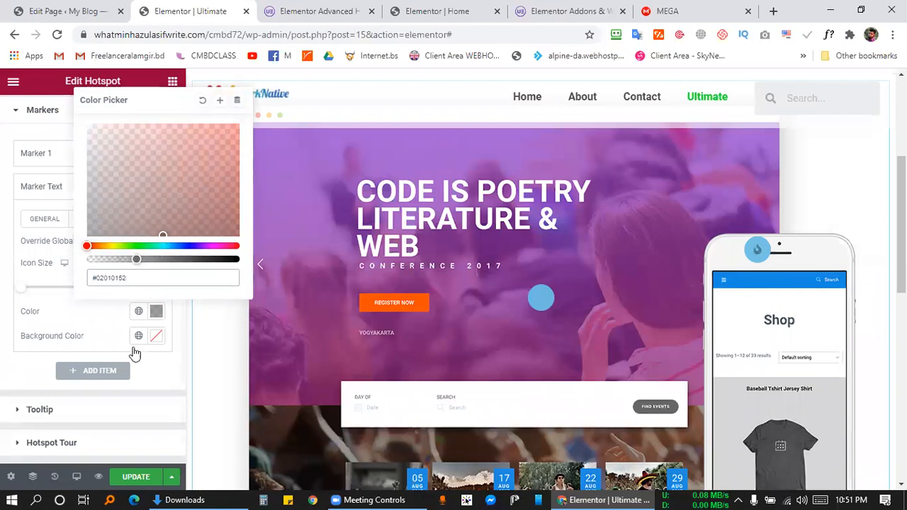
Set the second marker's background color to a nearly transparent red and check the marker on the image
{"action": "left_click", "coordinate": [155, 336]}
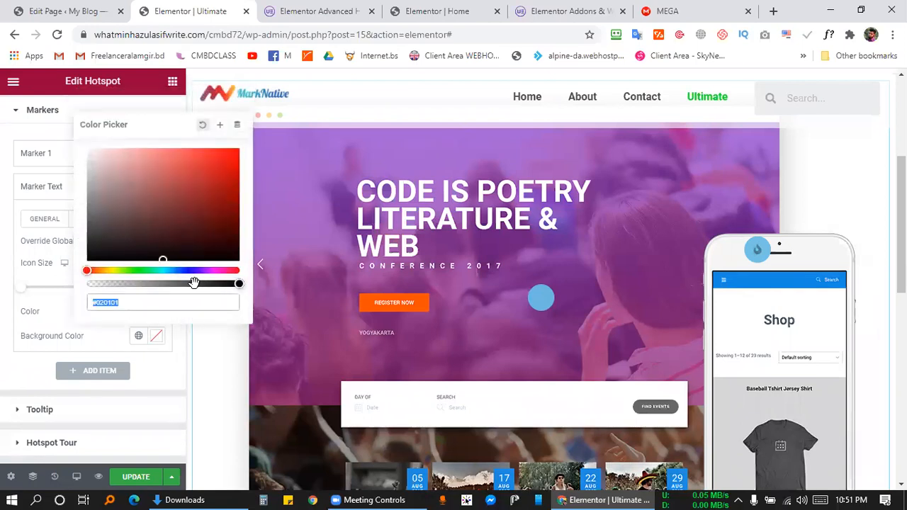
{"action": "left_click_drag", "start_coordinate": [231, 161], "coordinate": [238, 151]}
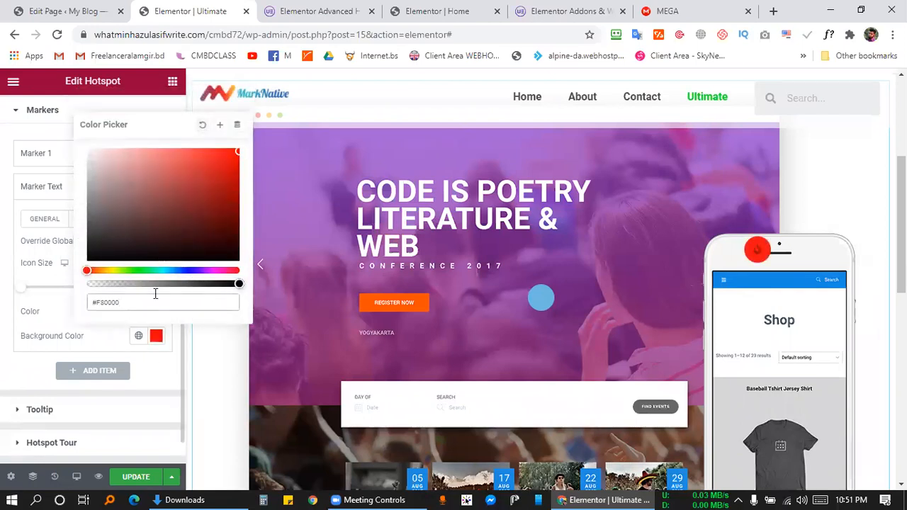
{"action": "left_click_drag", "start_coordinate": [121, 285], "coordinate": [98, 285]}
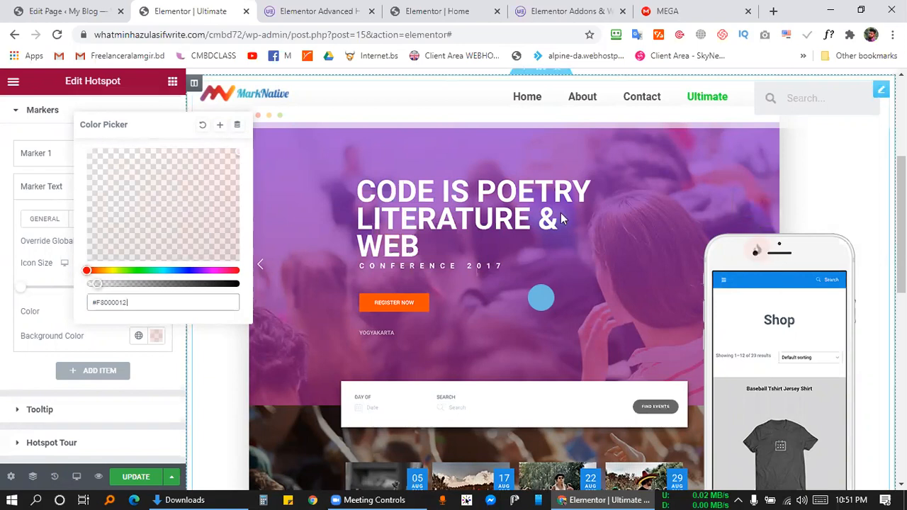
{"action": "scroll", "coordinate": [455, 321], "scroll_direction": "down", "scroll_amount": 2}
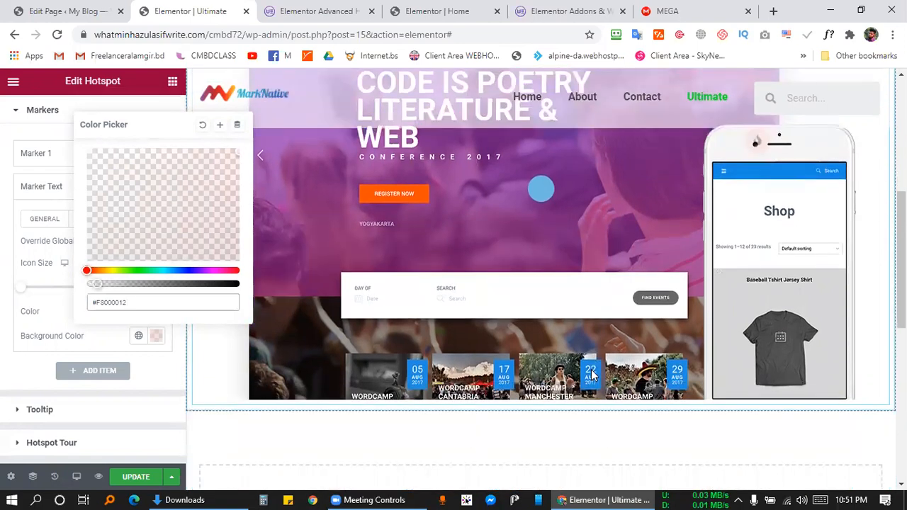
{"action": "left_click", "coordinate": [155, 373]}
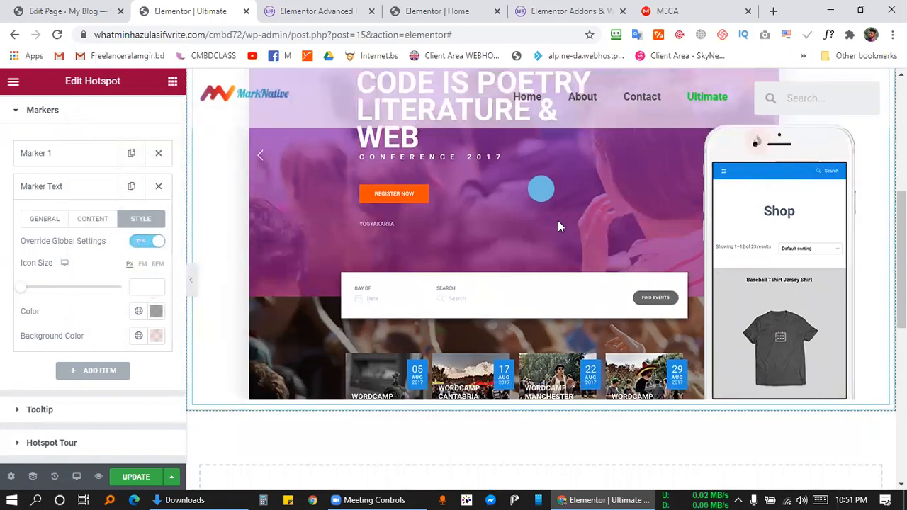
{"action": "scroll", "coordinate": [563, 255], "scroll_direction": "up", "scroll_amount": 2}
{"action": "scroll", "coordinate": [555, 288], "scroll_direction": "down", "scroll_amount": 1}
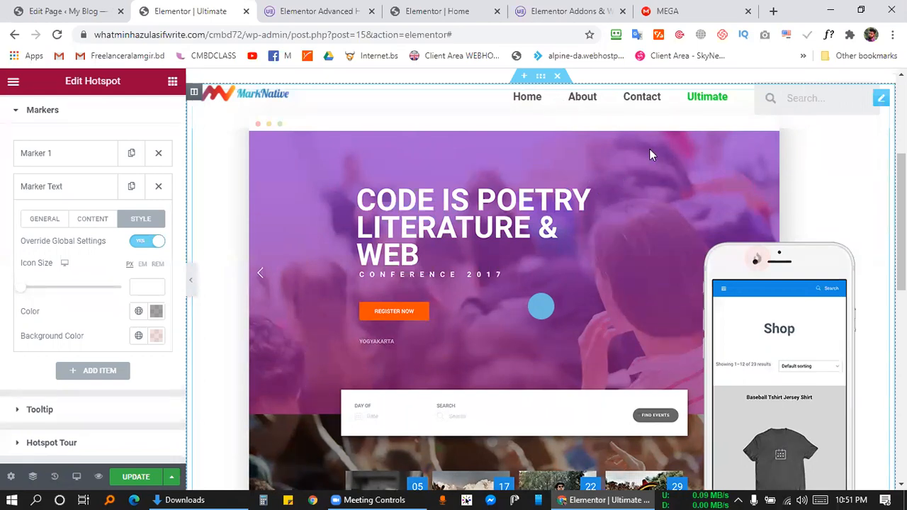
{"action": "scroll", "coordinate": [82, 260], "scroll_direction": "down", "scroll_amount": 1}
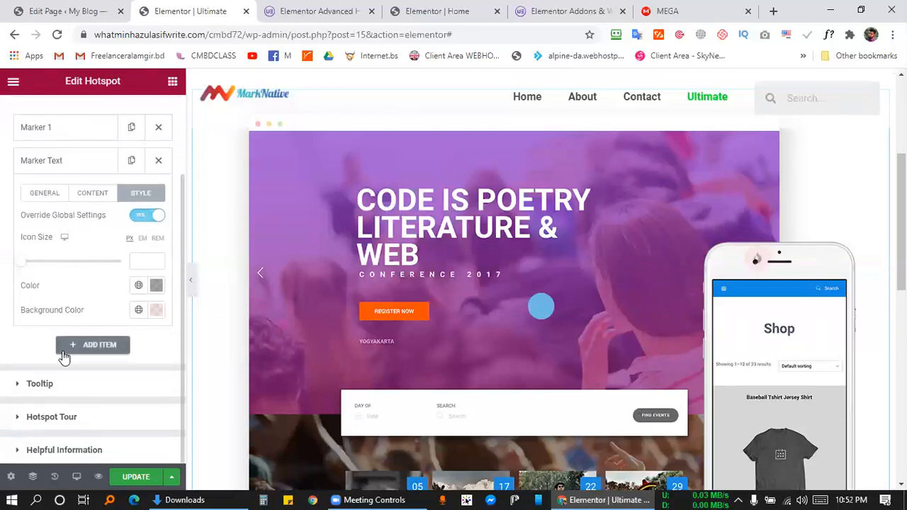
{"action": "scroll", "coordinate": [64, 356], "scroll_direction": "up", "scroll_amount": 2}
Switch to the Ultimate Addons website and browse its list of content, creativity, form styler and SEO widgets
{"action": "left_click", "coordinate": [319, 11]}
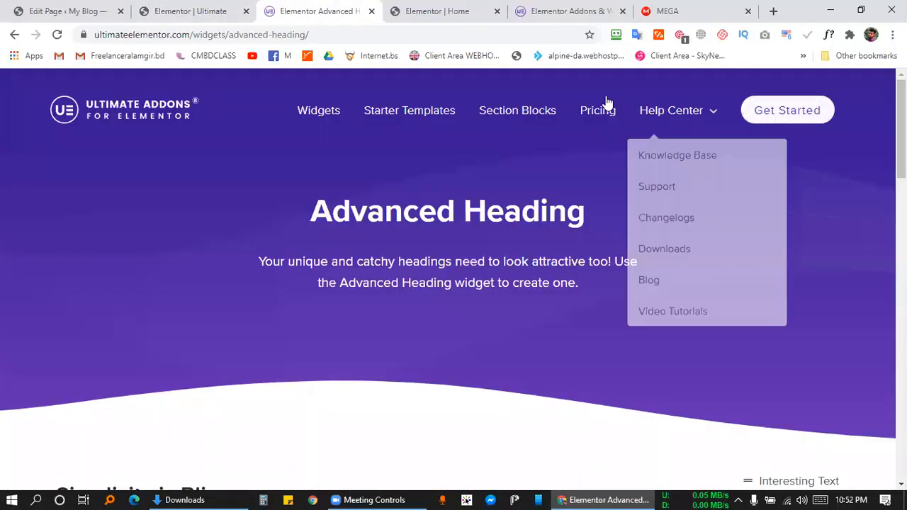
{"action": "left_click", "coordinate": [324, 111]}
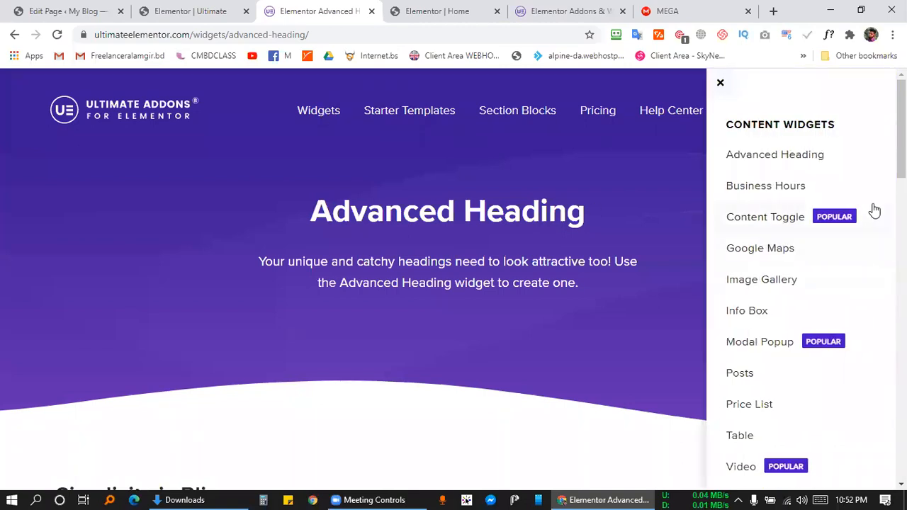
{"action": "scroll", "coordinate": [723, 263], "scroll_direction": "down", "scroll_amount": 1}
{"action": "scroll", "coordinate": [723, 261], "scroll_direction": "down", "scroll_amount": 1}
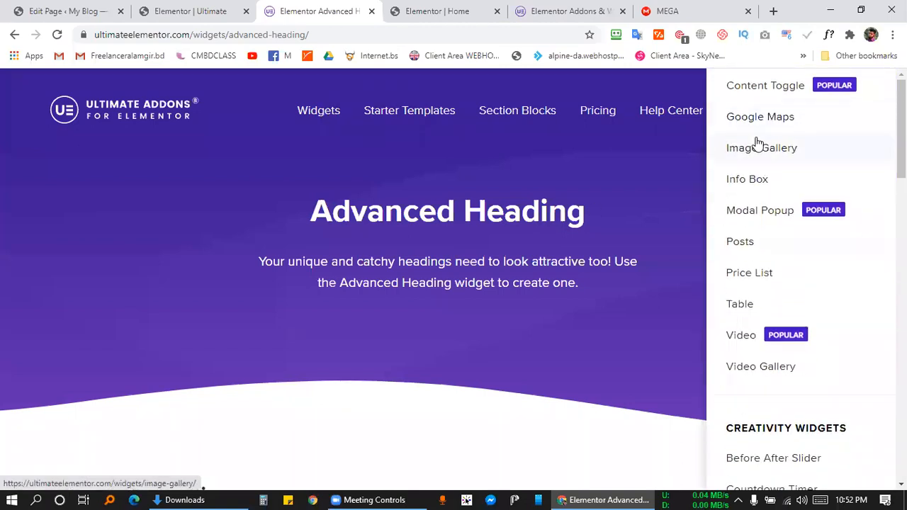
{"action": "scroll", "coordinate": [737, 324], "scroll_direction": "down", "scroll_amount": 3}
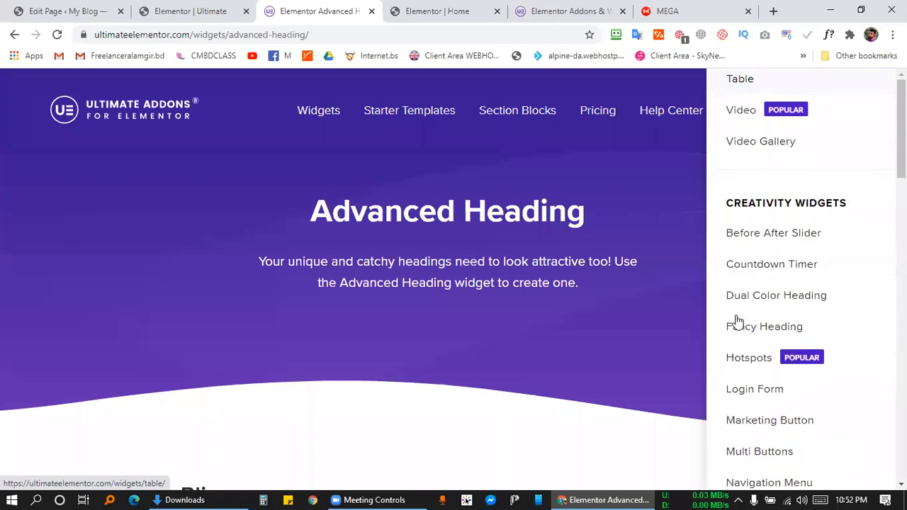
{"action": "scroll", "coordinate": [737, 317], "scroll_direction": "down", "scroll_amount": 1}
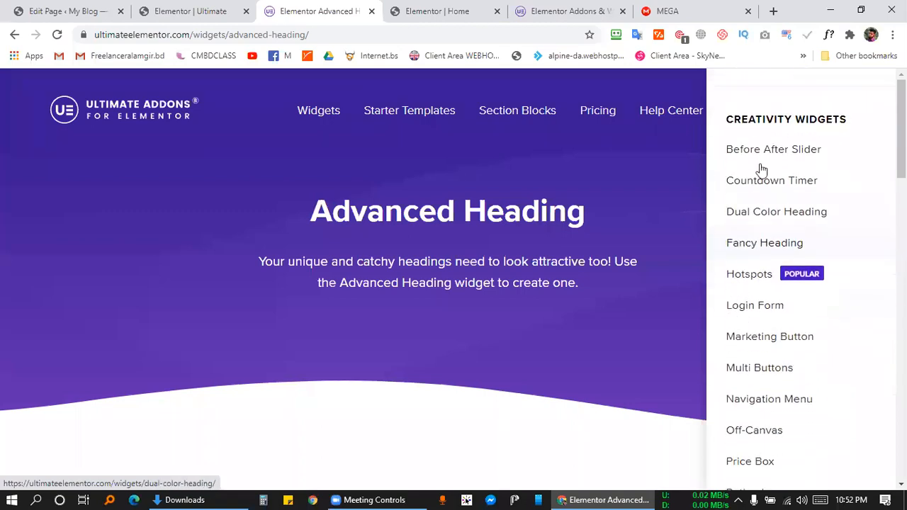
{"action": "scroll", "coordinate": [763, 167], "scroll_direction": "down", "scroll_amount": 2}
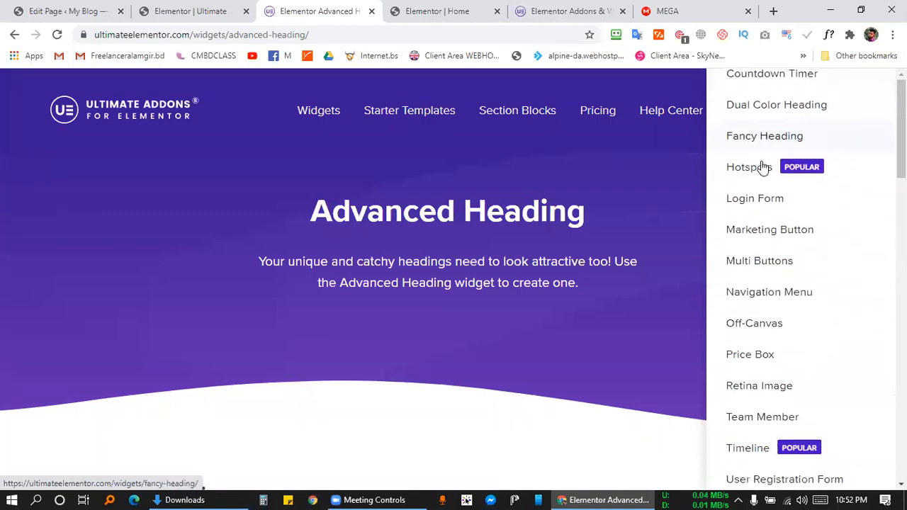
{"action": "scroll", "coordinate": [763, 166], "scroll_direction": "down", "scroll_amount": 6}
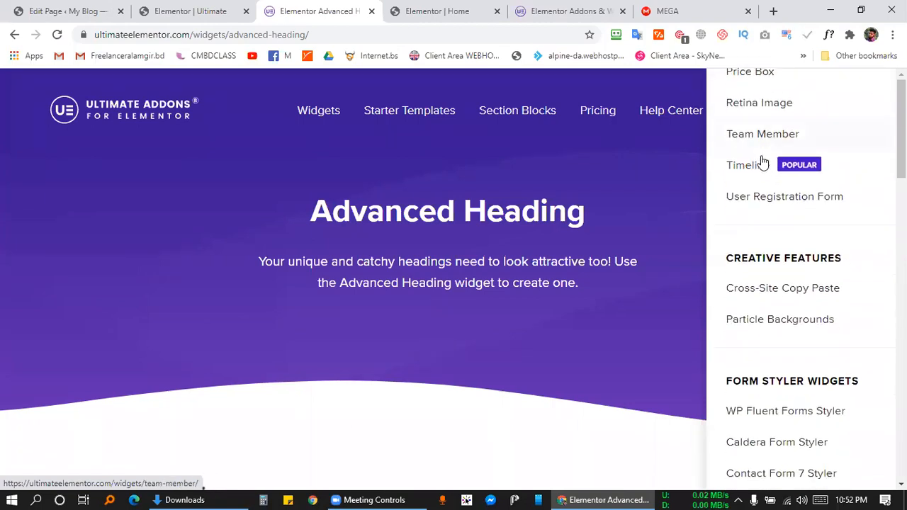
{"action": "scroll", "coordinate": [762, 163], "scroll_direction": "down", "scroll_amount": 1}
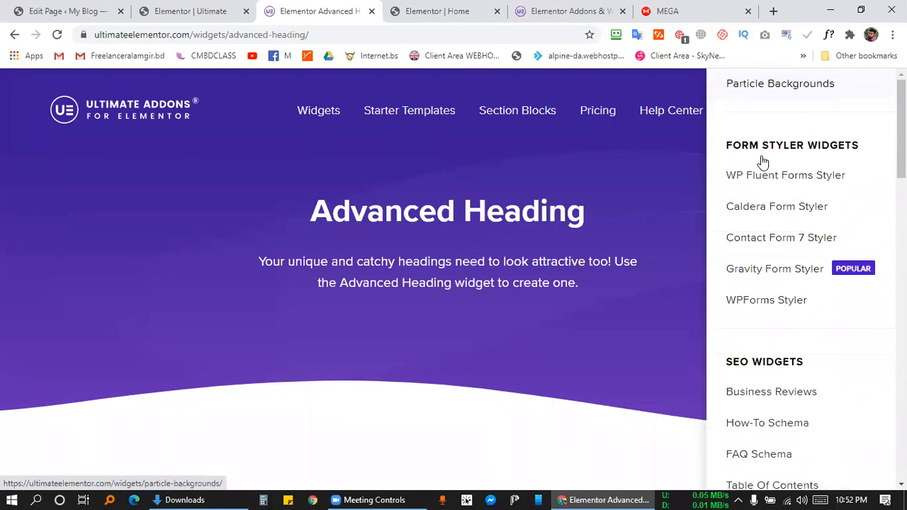
Search the Ultimate Addons widget list for "hot" and open the Hotspots widget page
{"action": "left_click", "coordinate": [225, 10]}
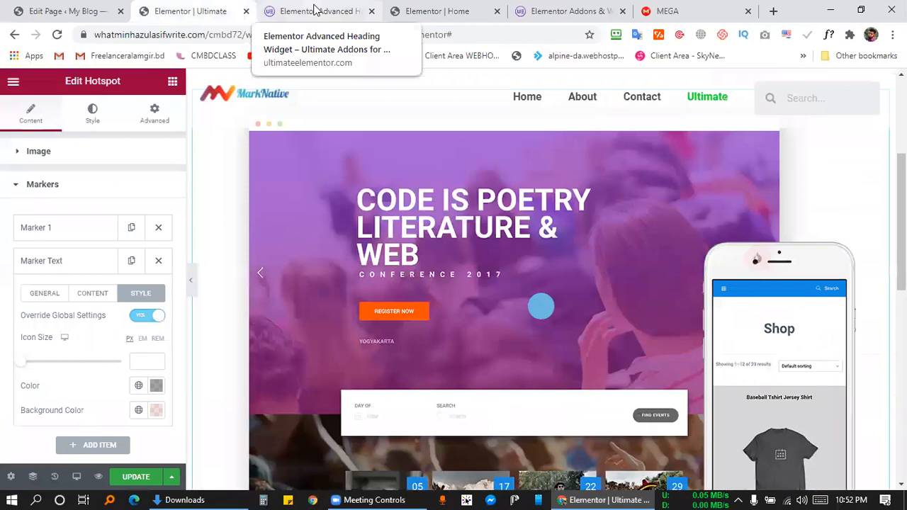
{"action": "left_click", "coordinate": [315, 10]}
{"action": "key", "text": "ctrl+f"}
{"action": "type", "text": "hot"}
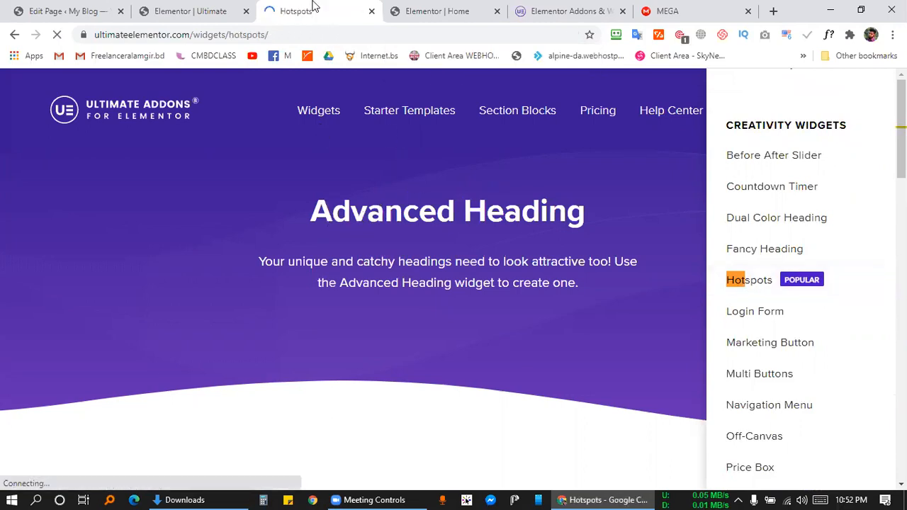
Examine the motorcycle hotspot demo by showing the tooltips of its exhaust, engine, gear and front brake markers
{"action": "scroll", "coordinate": [353, 260], "scroll_direction": "down", "scroll_amount": 6}
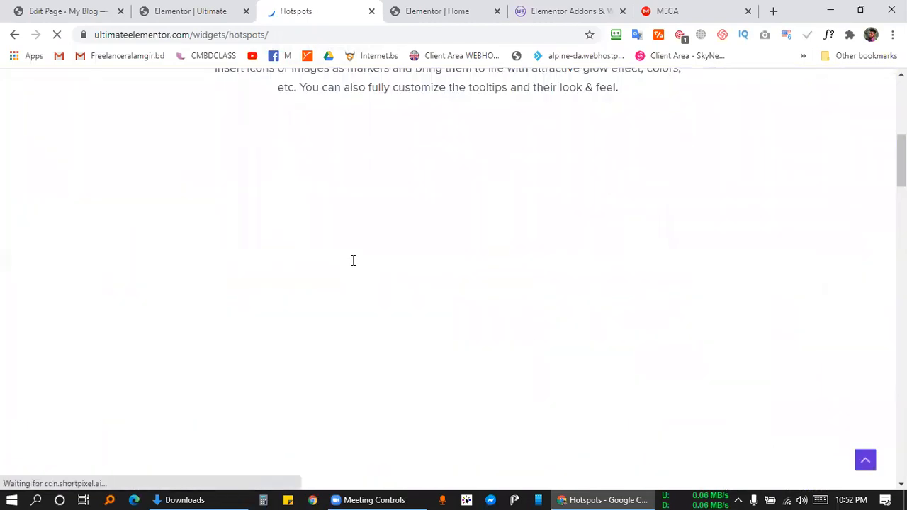
{"action": "scroll", "coordinate": [448, 231], "scroll_direction": "up", "scroll_amount": 2}
{"action": "scroll", "coordinate": [608, 271], "scroll_direction": "down", "scroll_amount": 4}
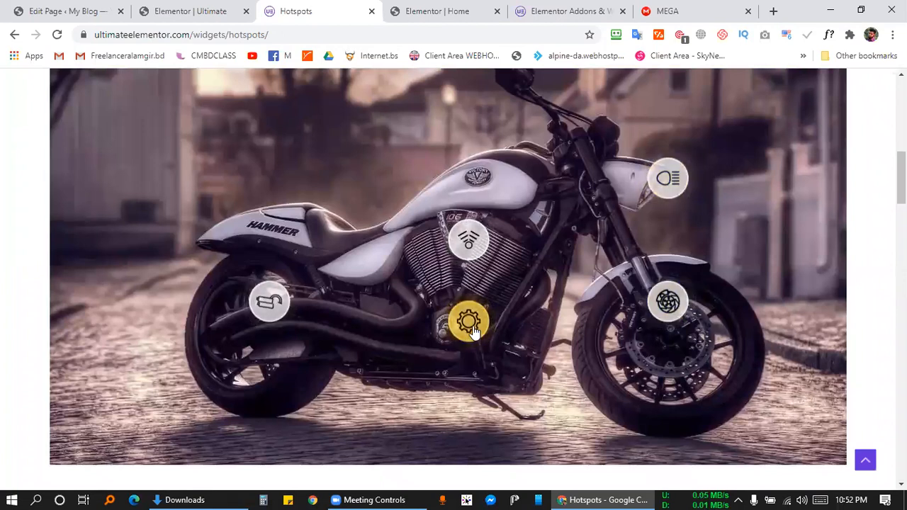
{"action": "left_click", "coordinate": [262, 309]}
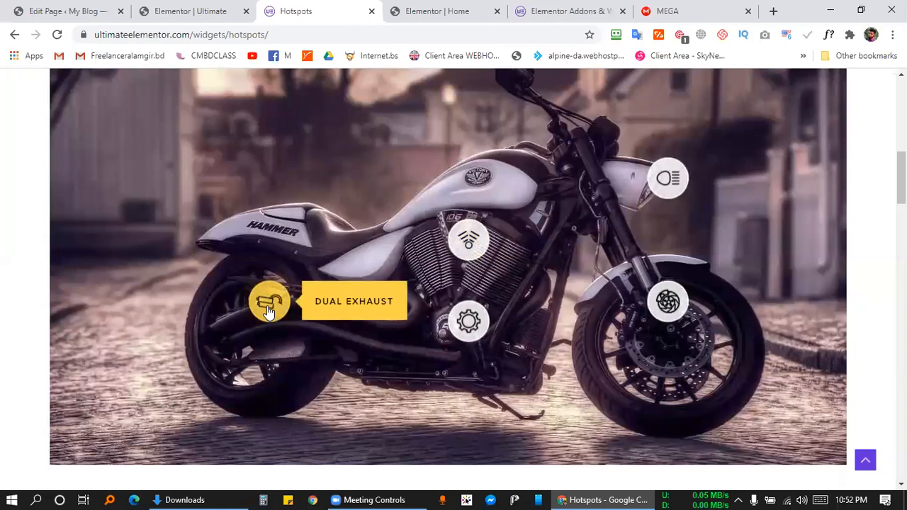
{"action": "left_click", "coordinate": [467, 242]}
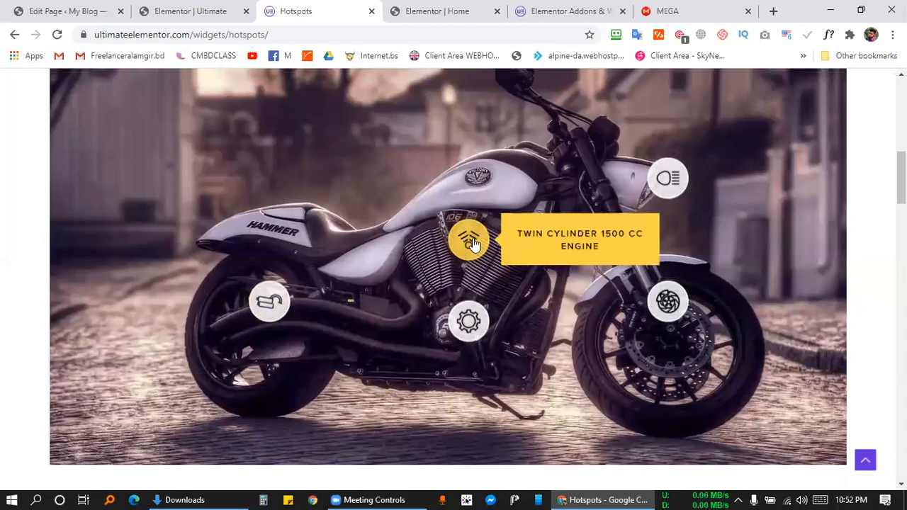
{"action": "left_click", "coordinate": [473, 328]}
{"action": "left_click", "coordinate": [666, 301]}
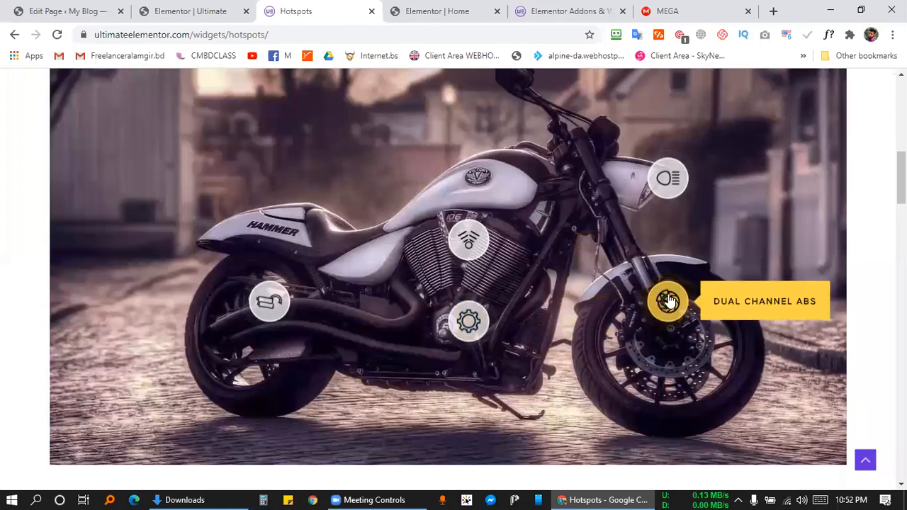
Show the motorcycle's headlamp tooltip and the Old City marker's tooltip in the city skyline demo
{"action": "left_click", "coordinate": [676, 176]}
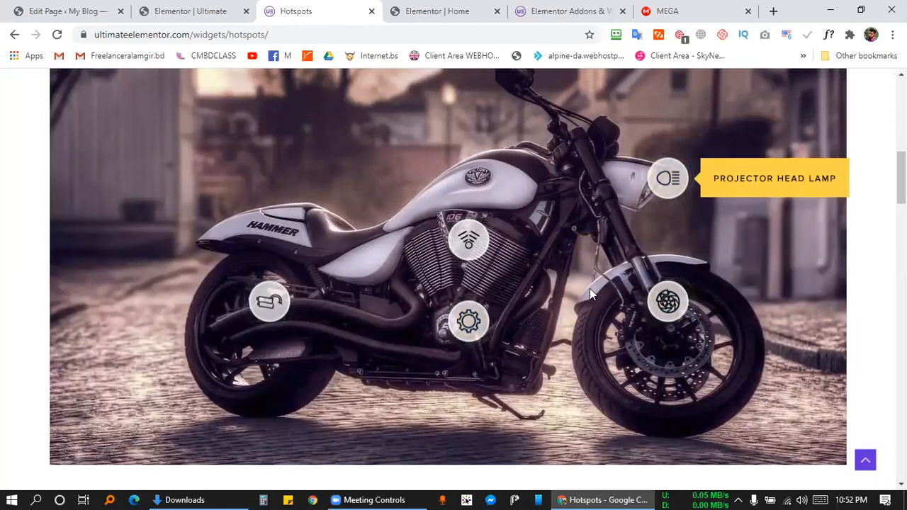
{"action": "scroll", "coordinate": [590, 288], "scroll_direction": "down", "scroll_amount": 6}
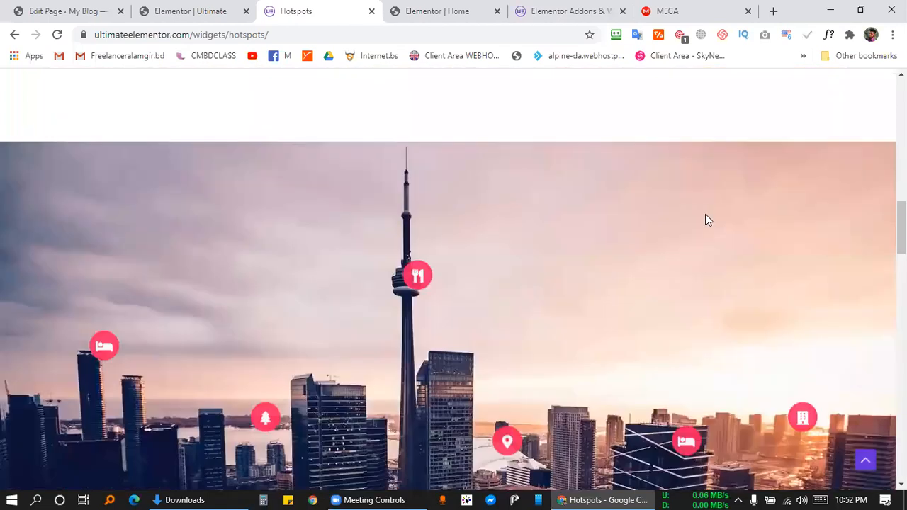
{"action": "scroll", "coordinate": [706, 217], "scroll_direction": "down", "scroll_amount": 3}
{"action": "mouse_move", "coordinate": [813, 181]}
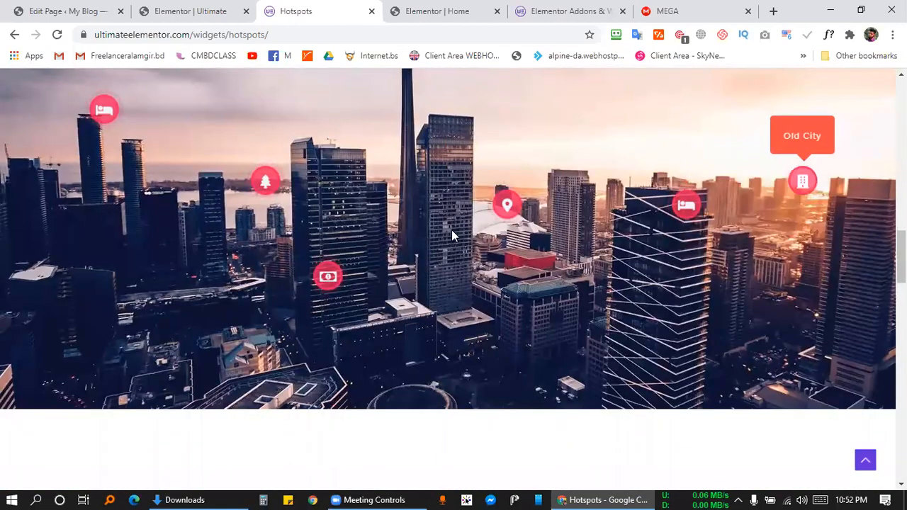
Return to the Elementor page editor and enable the Hotspot Tour for the Hotspot widget
{"action": "left_click", "coordinate": [217, 10]}
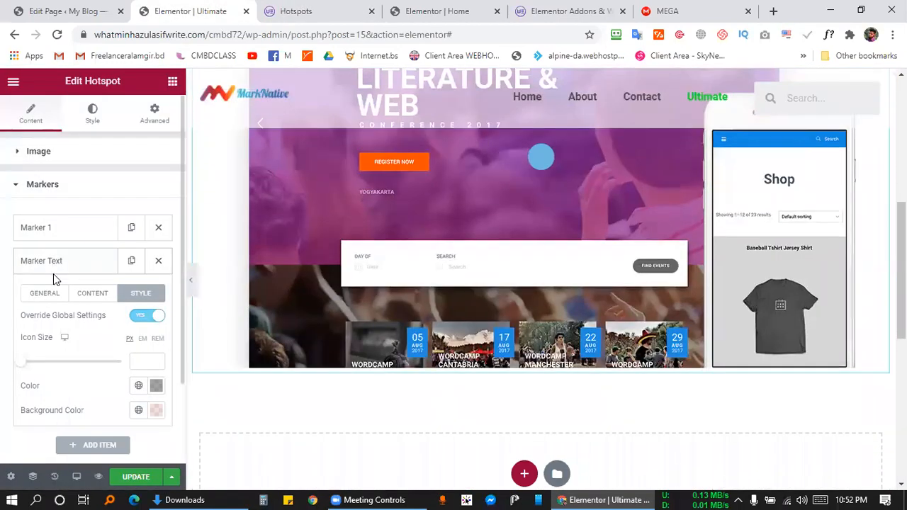
{"action": "left_click", "coordinate": [64, 261]}
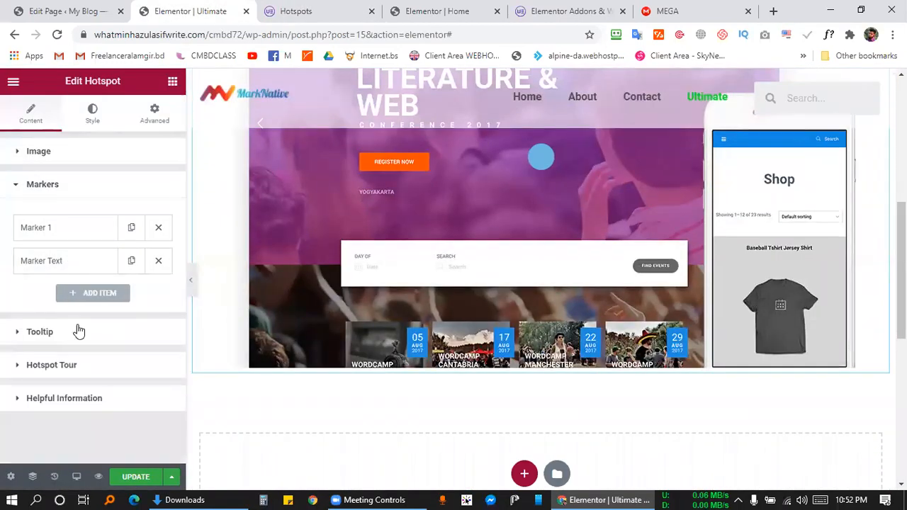
{"action": "left_click", "coordinate": [50, 367]}
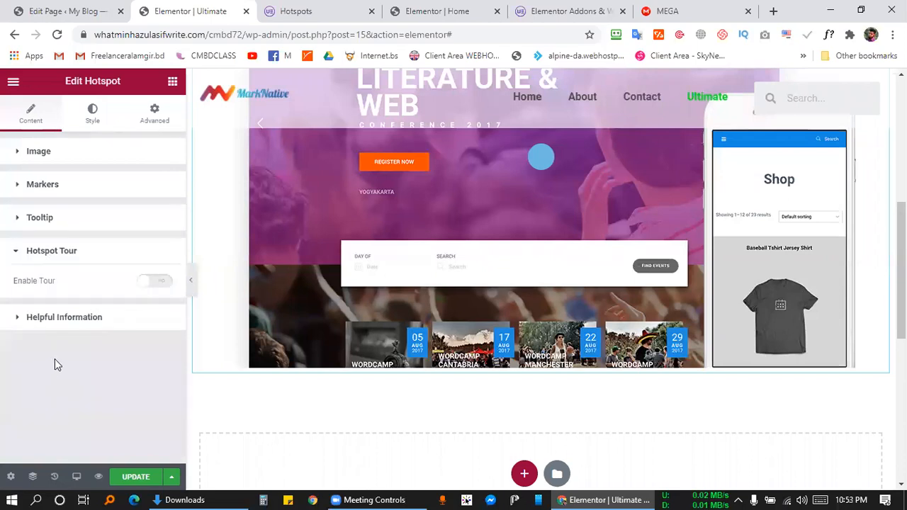
{"action": "left_click", "coordinate": [163, 283]}
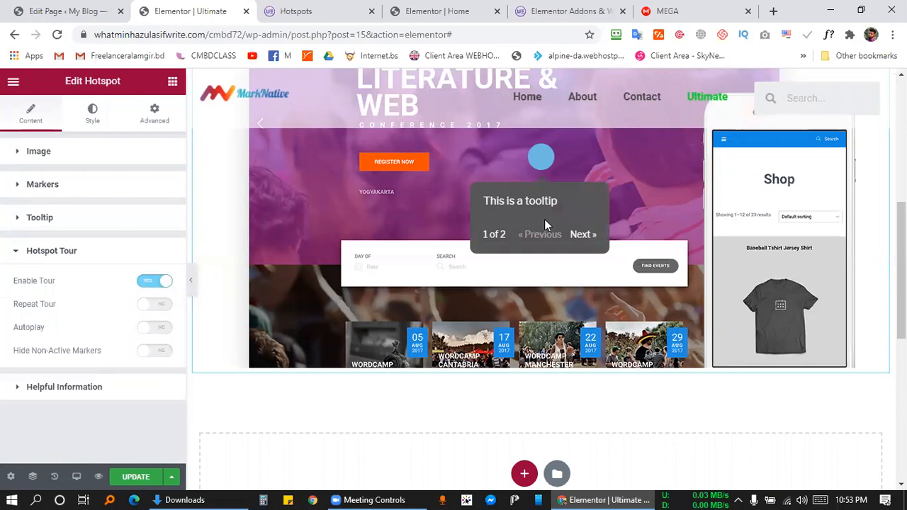
Preview the hotspot tour on the image by advancing to the second marker's tooltip and going back to the first
{"action": "left_click", "coordinate": [583, 237]}
{"action": "left_click", "coordinate": [561, 158]}
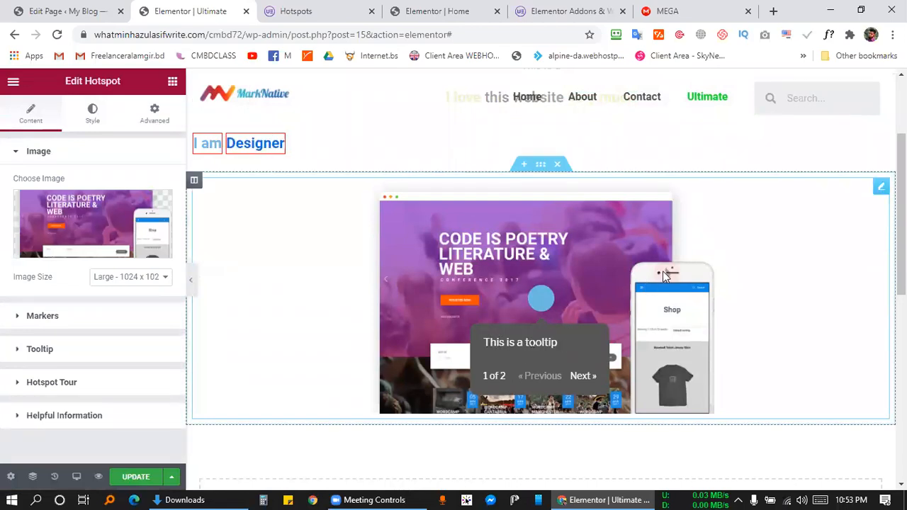
{"action": "left_click", "coordinate": [580, 377]}
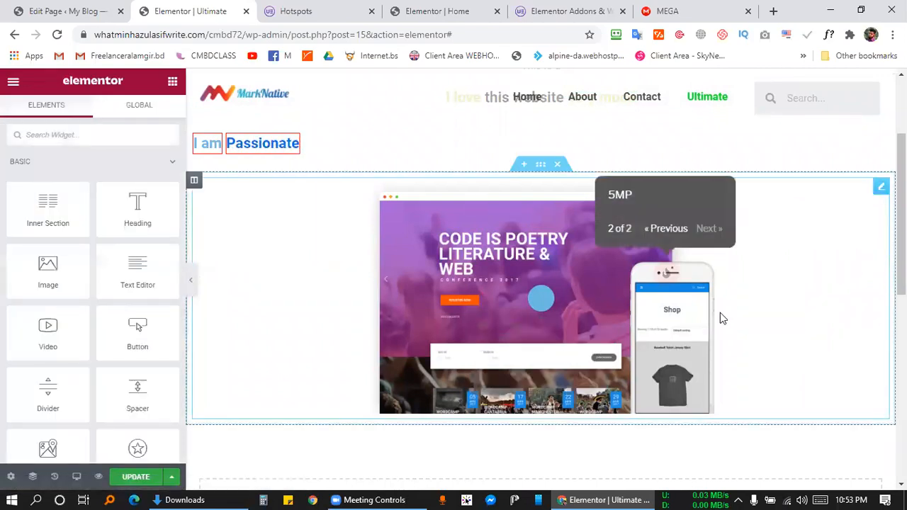
{"action": "left_click", "coordinate": [674, 228]}
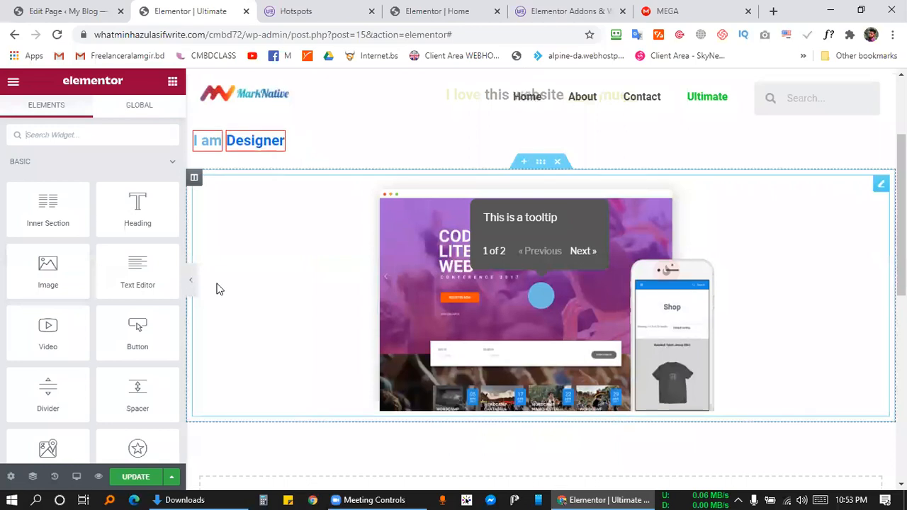
{"action": "scroll", "coordinate": [217, 288], "scroll_direction": "down", "scroll_amount": 4}
Return to the Hotspots demo page and run the Explore Interior tour from Fire Place through to Ceiling Fan with Light
{"action": "left_click", "coordinate": [390, 8]}
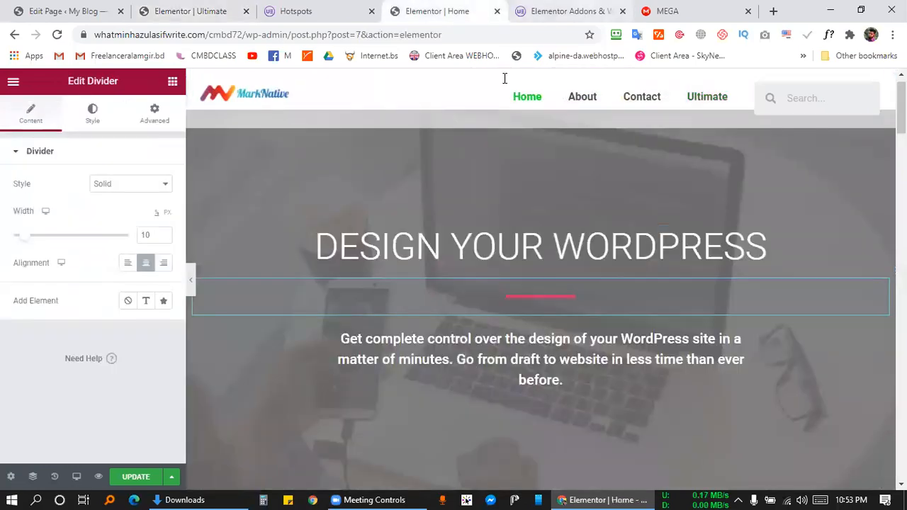
{"action": "key", "text": "ctrl+Tab"}
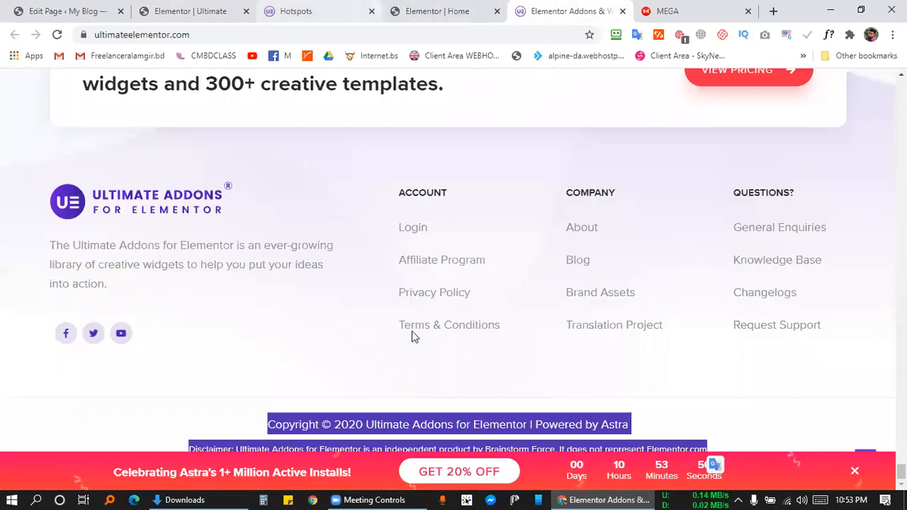
{"action": "key", "text": "ctrl+shift+Tab"}
{"action": "key", "text": "ctrl+shift+Tab"}
{"action": "scroll", "coordinate": [412, 327], "scroll_direction": "down", "scroll_amount": 5}
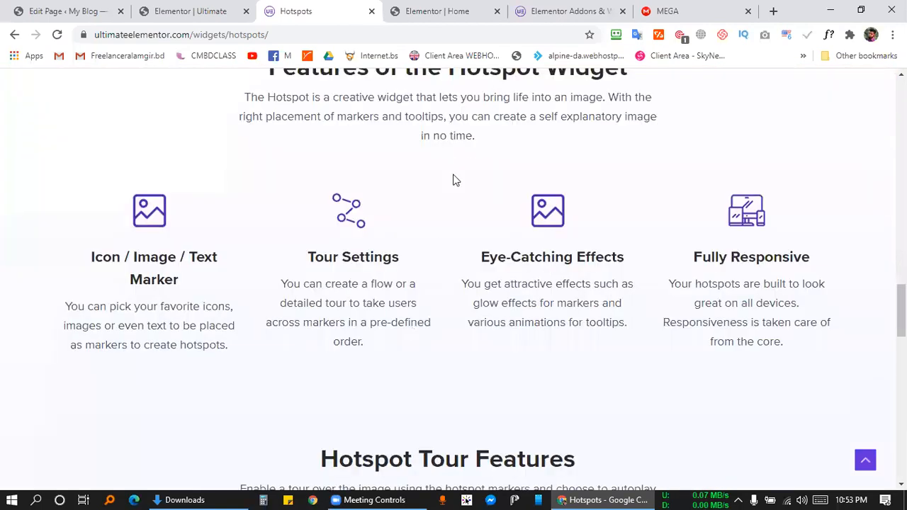
{"action": "scroll", "coordinate": [454, 179], "scroll_direction": "down", "scroll_amount": 5}
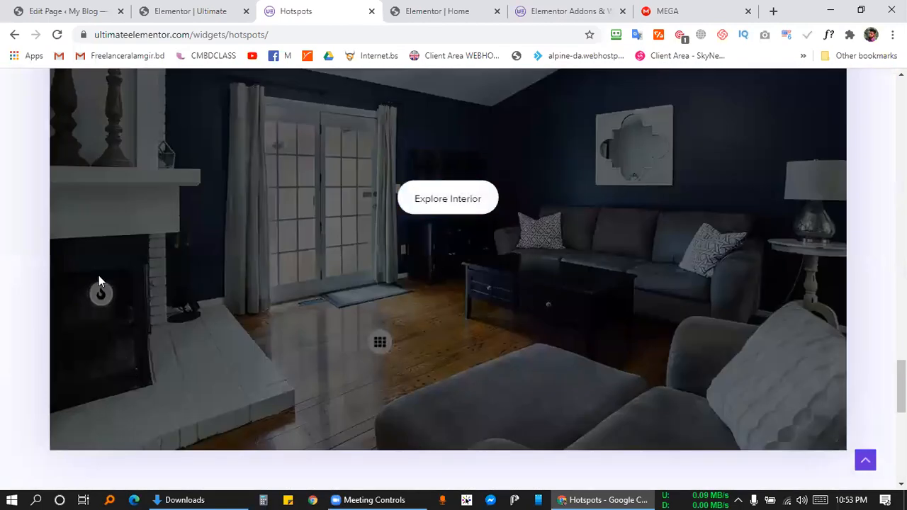
{"action": "left_click", "coordinate": [455, 199]}
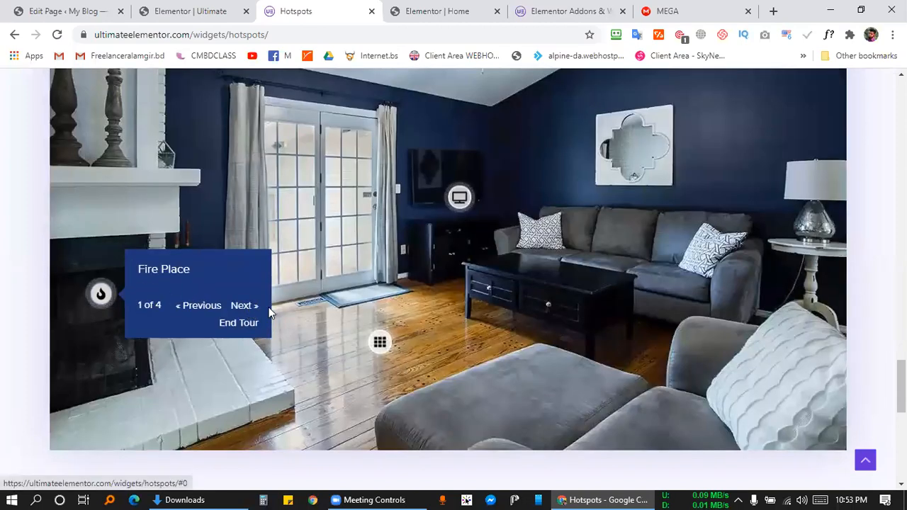
{"action": "left_click", "coordinate": [268, 311]}
{"action": "left_click", "coordinate": [530, 357]}
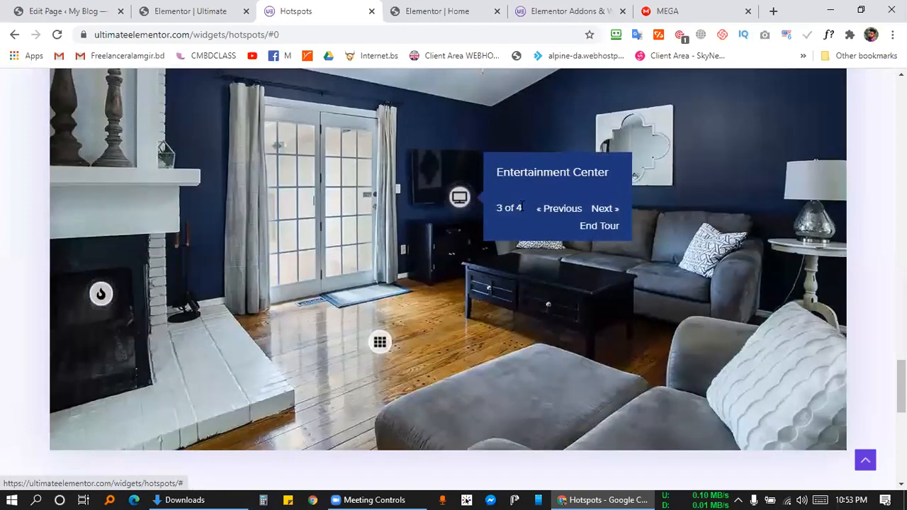
{"action": "left_click", "coordinate": [609, 209]}
{"action": "scroll", "coordinate": [459, 305], "scroll_direction": "down", "scroll_amount": 1}
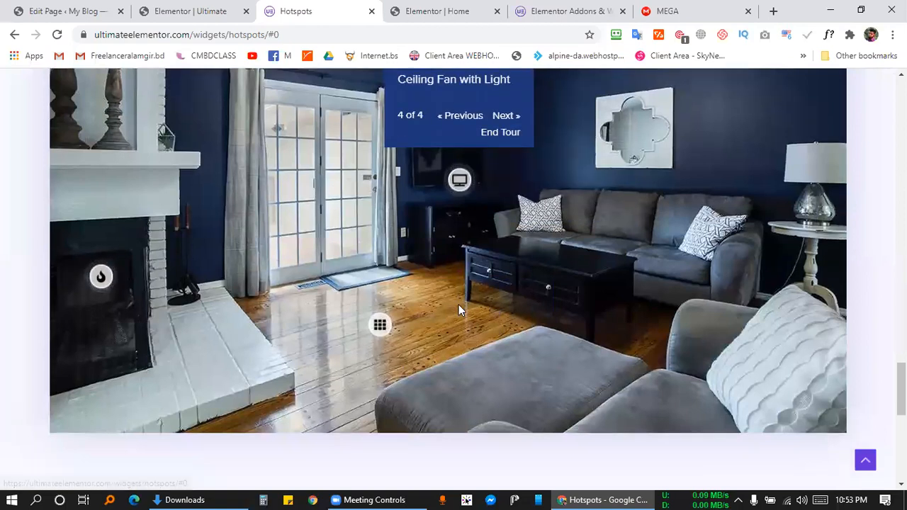
{"action": "scroll", "coordinate": [458, 305], "scroll_direction": "down", "scroll_amount": 10}
Switch back to the Elementor editor and look through the Ultimate Addons widgets from Advanced Heading to Marketing Button
{"action": "left_click", "coordinate": [188, 10]}
{"action": "scroll", "coordinate": [239, 320], "scroll_direction": "down", "scroll_amount": 2}
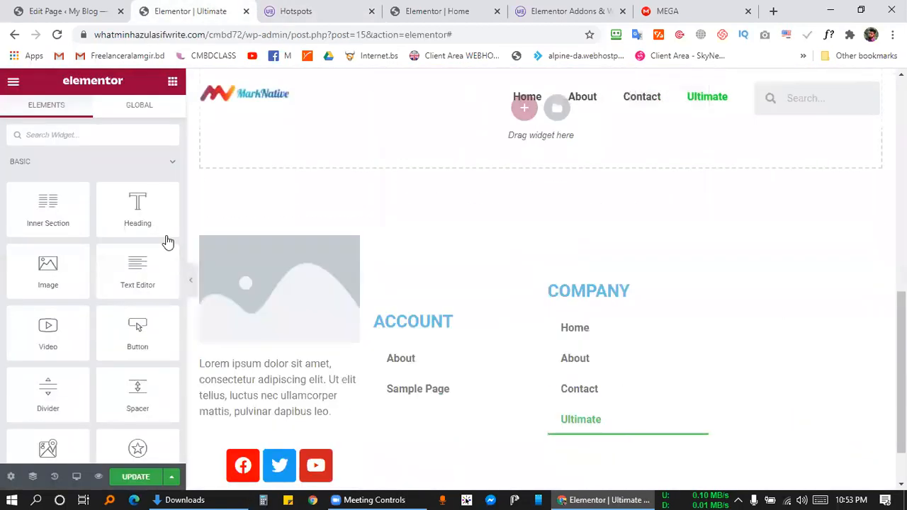
{"action": "scroll", "coordinate": [89, 207], "scroll_direction": "down", "scroll_amount": 15}
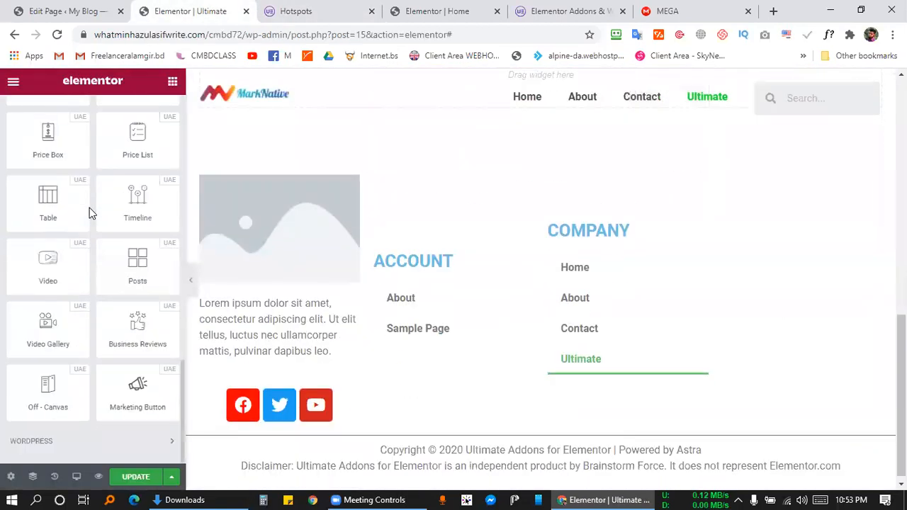
{"action": "scroll", "coordinate": [89, 208], "scroll_direction": "up", "scroll_amount": 8}
{"action": "scroll", "coordinate": [100, 354], "scroll_direction": "down", "scroll_amount": 4}
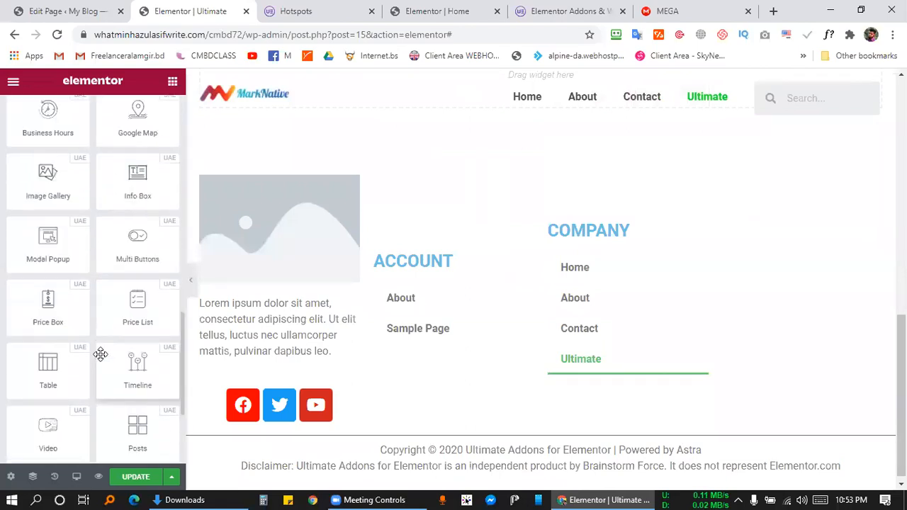
{"action": "scroll", "coordinate": [100, 355], "scroll_direction": "up", "scroll_amount": 5}
{"action": "scroll", "coordinate": [66, 336], "scroll_direction": "down", "scroll_amount": 2}
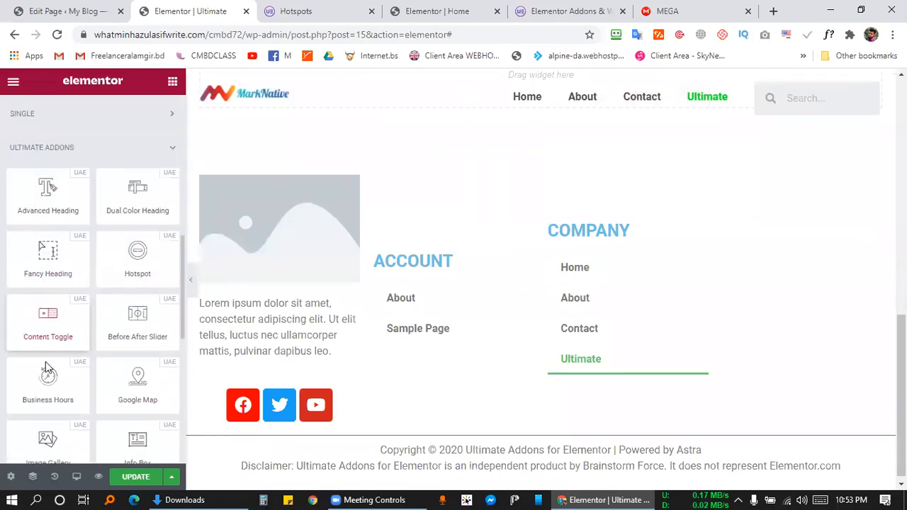
{"action": "scroll", "coordinate": [44, 414], "scroll_direction": "down", "scroll_amount": 4}
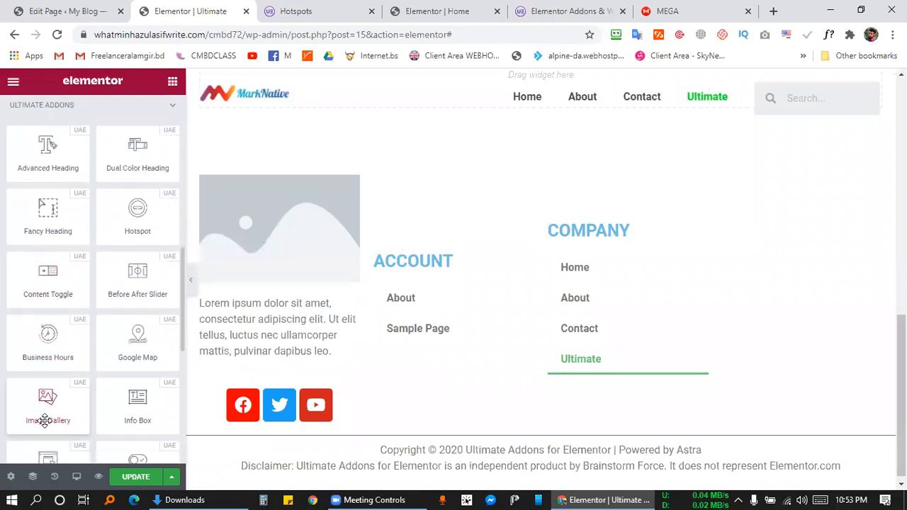
{"action": "scroll", "coordinate": [44, 421], "scroll_direction": "down", "scroll_amount": 3}
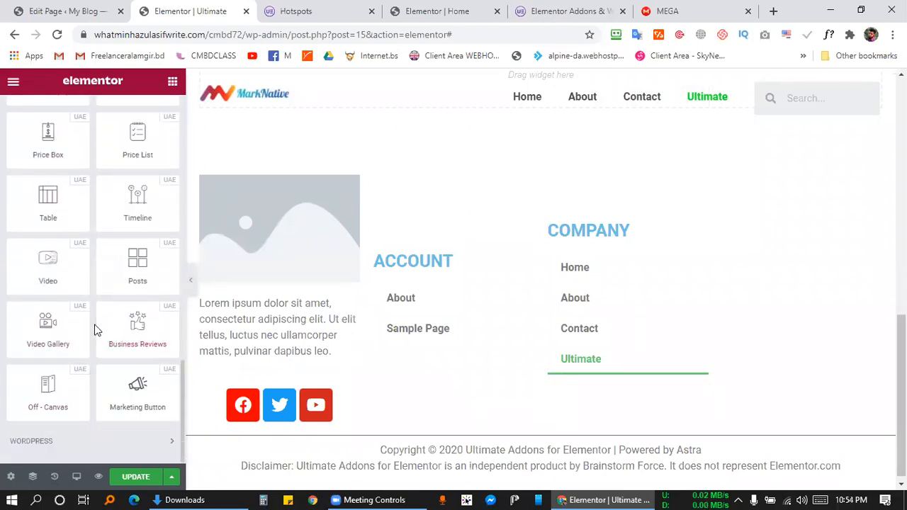
{"action": "scroll", "coordinate": [94, 328], "scroll_direction": "up", "scroll_amount": 1}
{"action": "scroll", "coordinate": [94, 328], "scroll_direction": "down", "scroll_amount": 1}
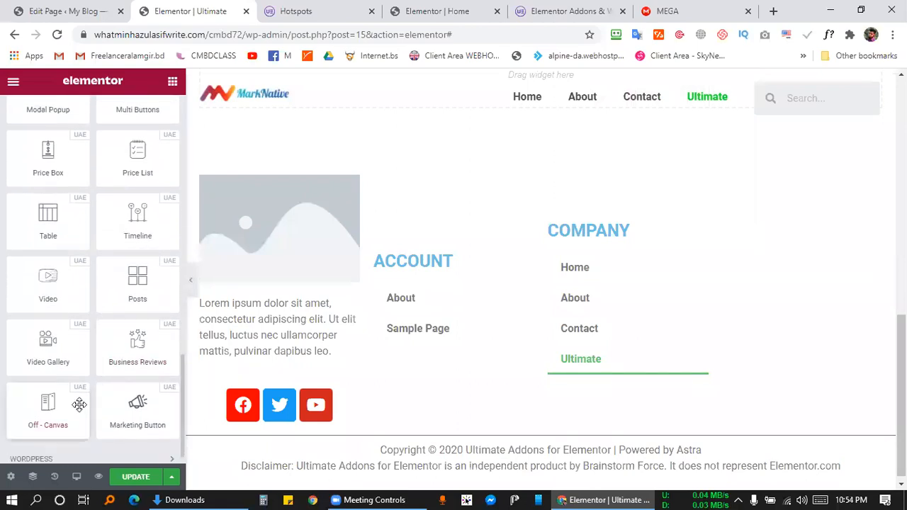
{"action": "scroll", "coordinate": [48, 406], "scroll_direction": "down", "scroll_amount": 1}
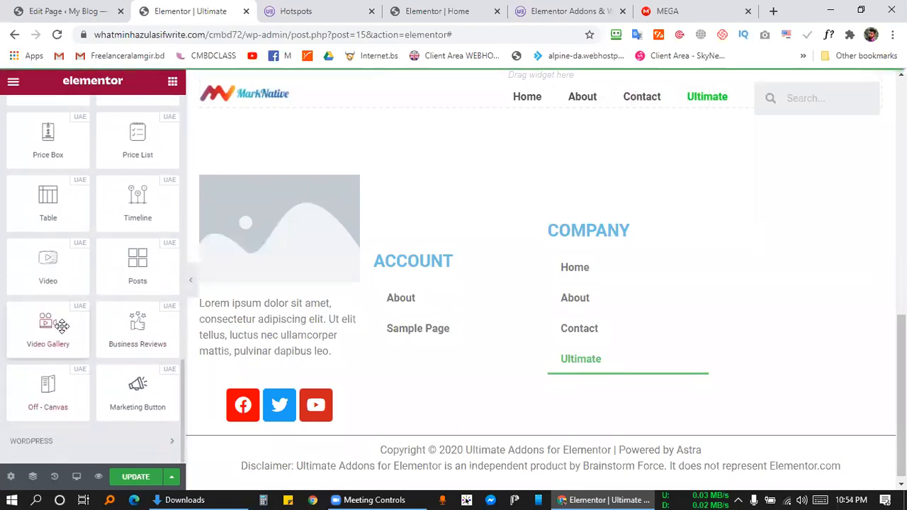
{"action": "scroll", "coordinate": [63, 320], "scroll_direction": "up", "scroll_amount": 2}
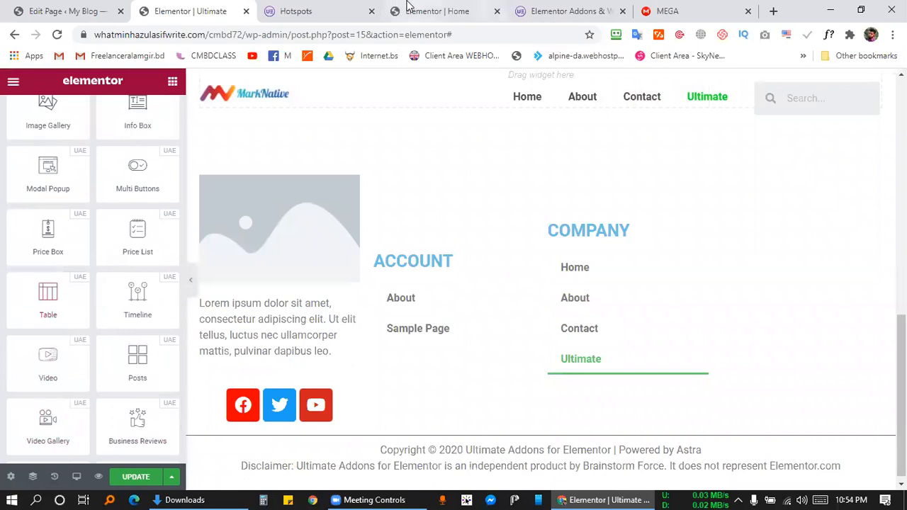
Open the widget list on the Ultimate Addons website, search the page for "ge" and clear the search
{"action": "left_click", "coordinate": [338, 7]}
{"action": "scroll", "coordinate": [476, 150], "scroll_direction": "up", "scroll_amount": 15}
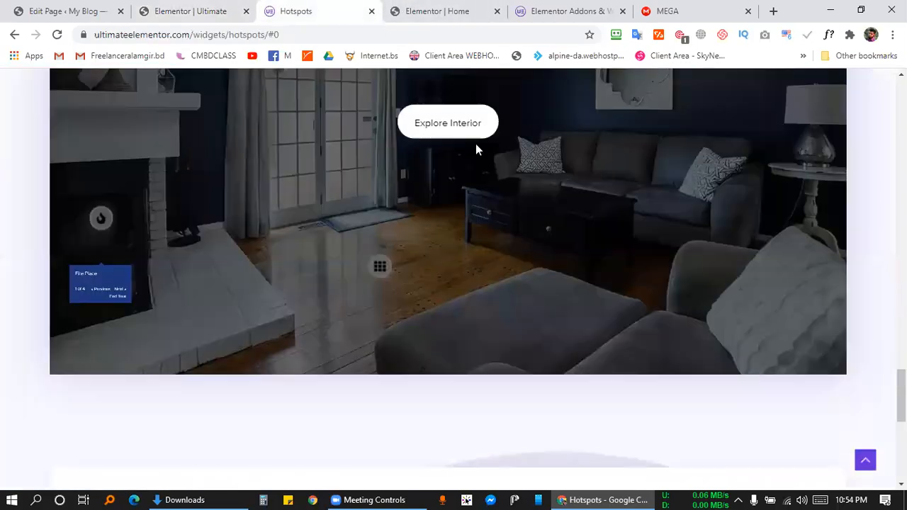
{"action": "scroll", "coordinate": [259, 113], "scroll_direction": "up", "scroll_amount": 10}
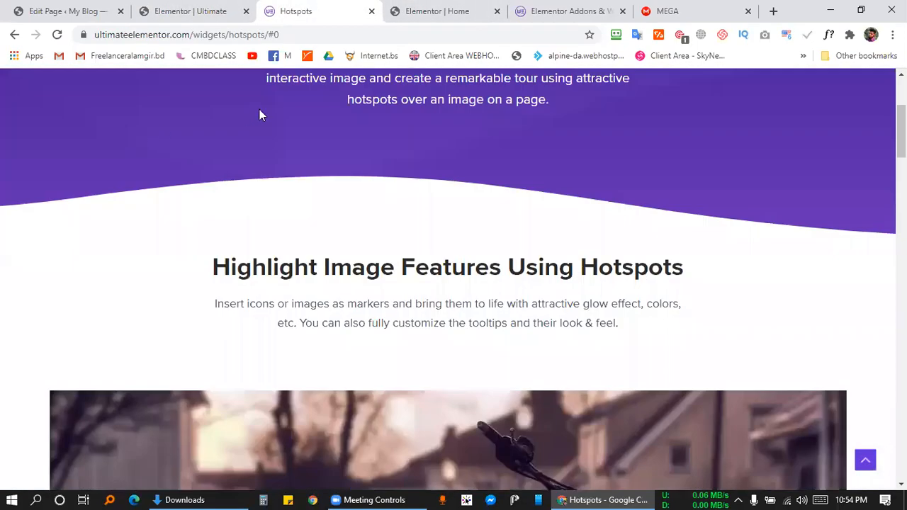
{"action": "left_click", "coordinate": [308, 110]}
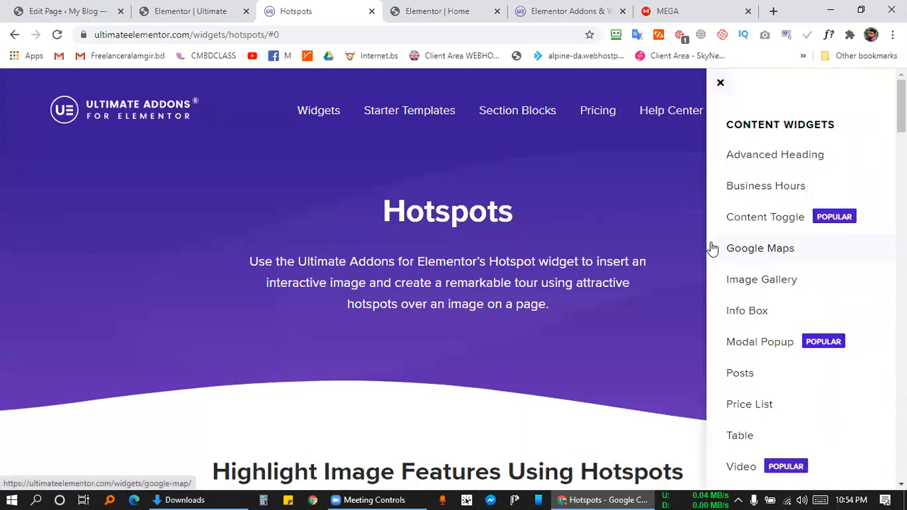
{"action": "key", "text": "ctrl+f"}
{"action": "type", "text": "ge"}
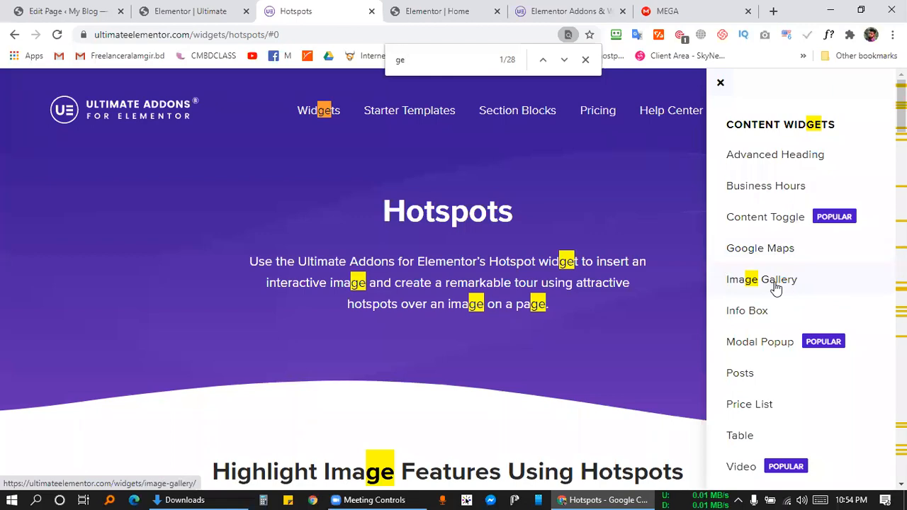
{"action": "key", "text": "BackSpace"}
{"action": "key", "text": "BackSpace"}
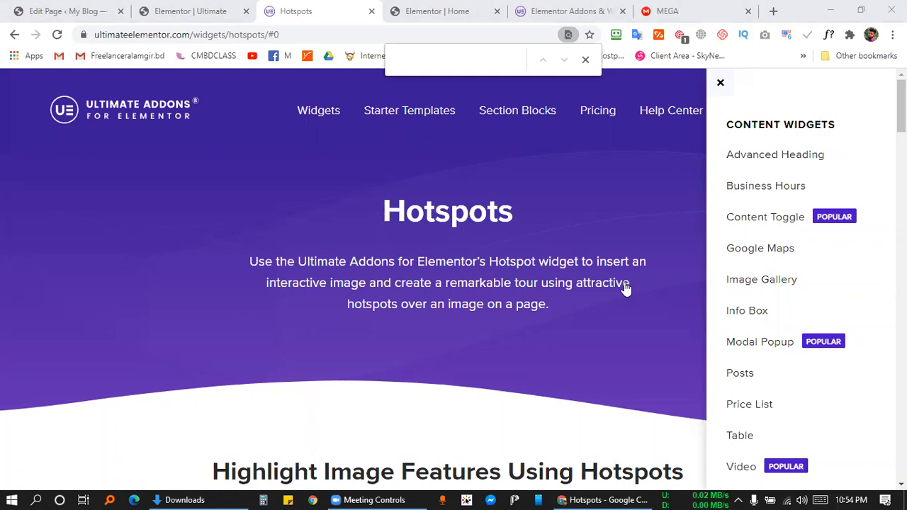
Return to the Elementor editor and add a Content Toggle widget between the fancy heading and the hotspot image
{"action": "left_click", "coordinate": [177, 12]}
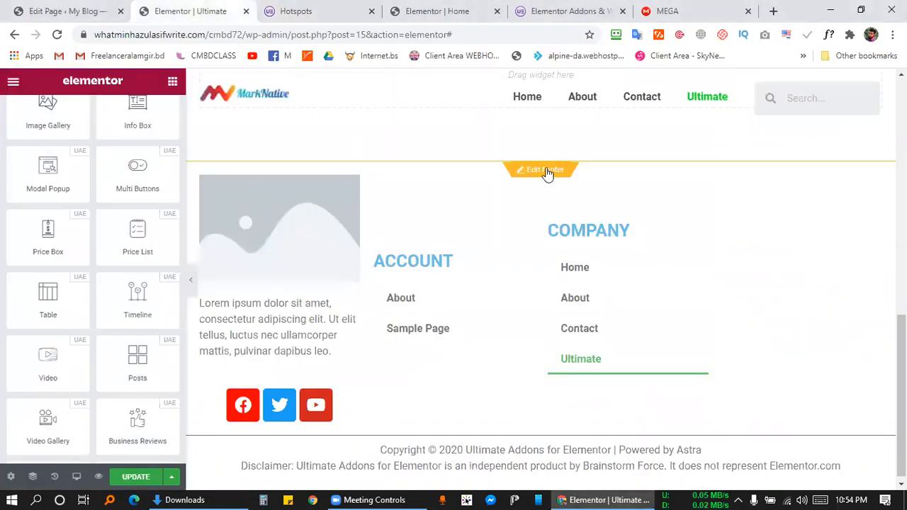
{"action": "scroll", "coordinate": [546, 169], "scroll_direction": "up", "scroll_amount": 10}
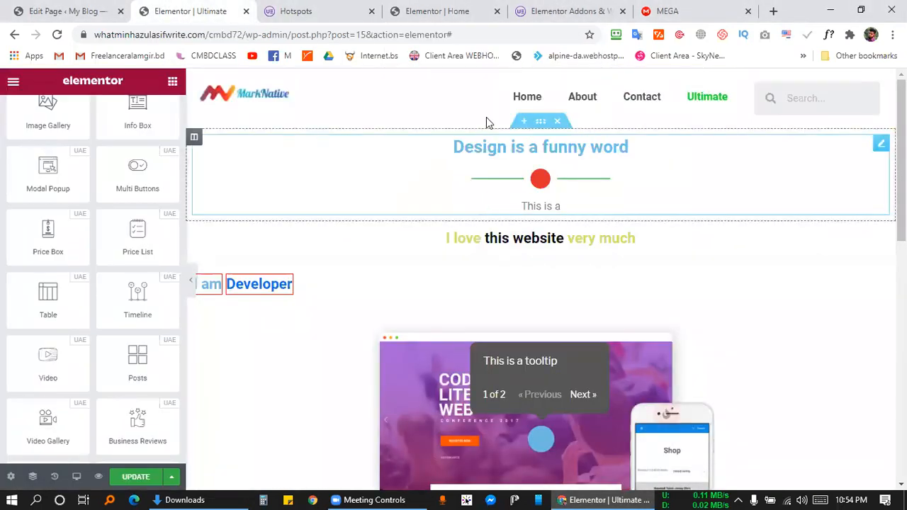
{"action": "scroll", "coordinate": [78, 244], "scroll_direction": "up", "scroll_amount": 5}
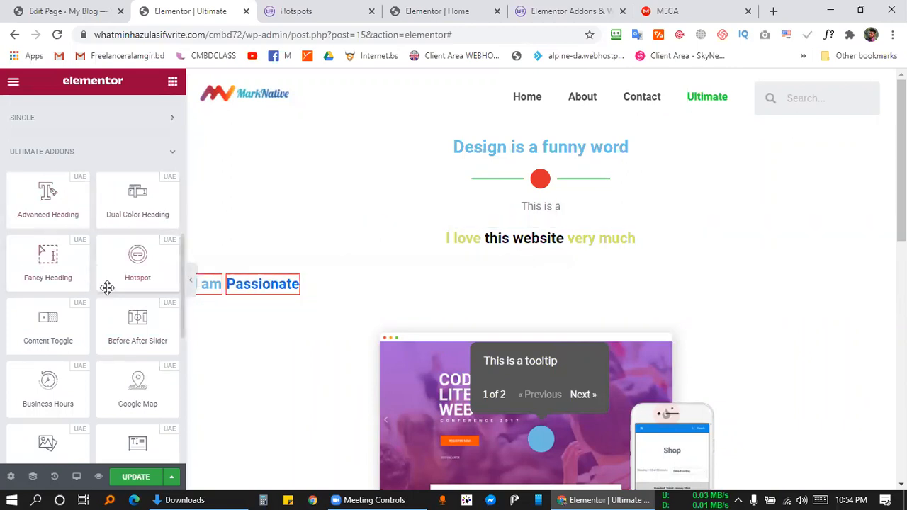
{"action": "left_click_drag", "start_coordinate": [35, 322], "coordinate": [370, 321]}
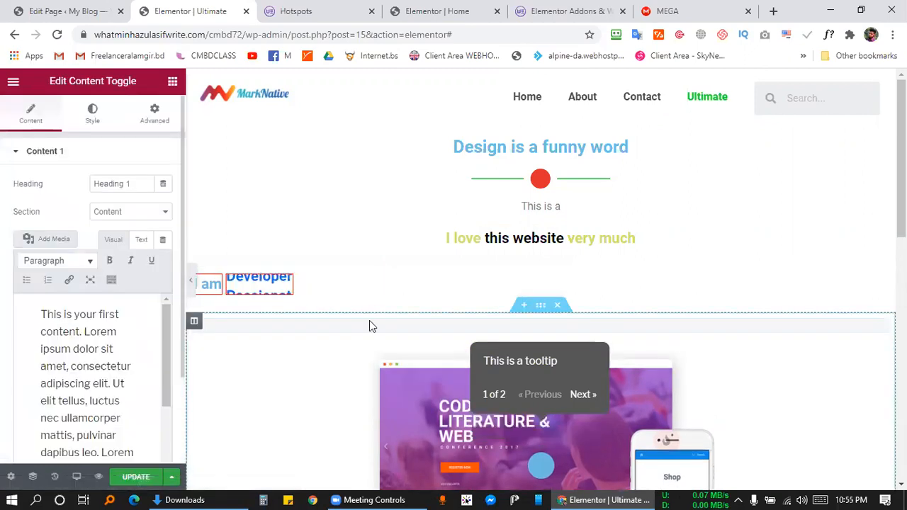
Delete the Hotspot widget below the Content Toggle
{"action": "scroll", "coordinate": [412, 304], "scroll_direction": "down", "scroll_amount": 1}
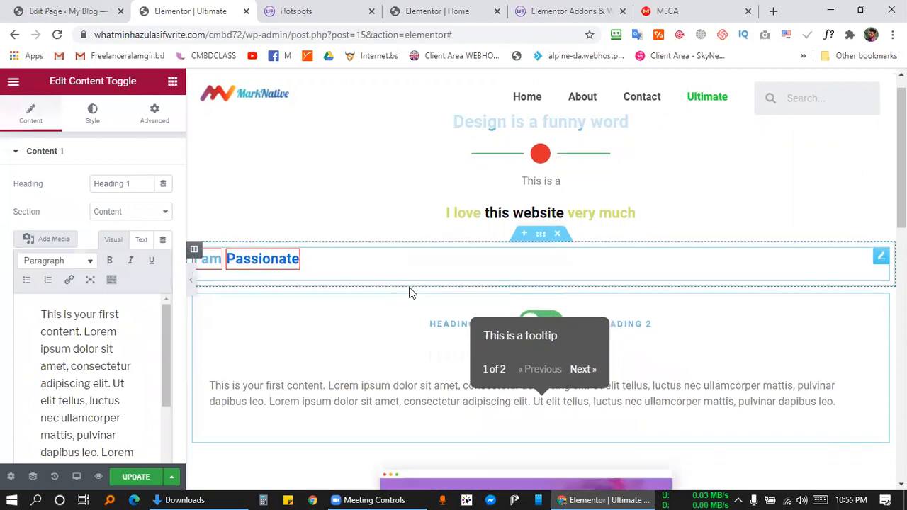
{"action": "scroll", "coordinate": [603, 408], "scroll_direction": "down", "scroll_amount": 1}
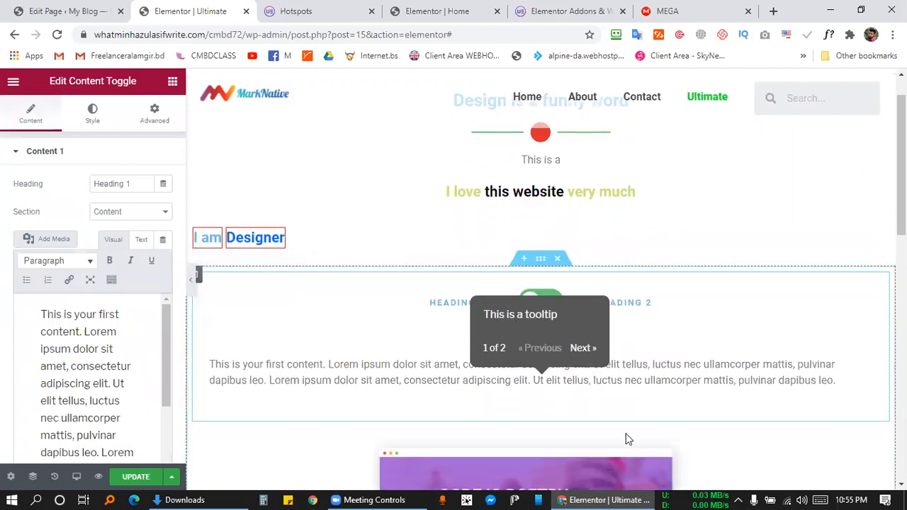
{"action": "scroll", "coordinate": [554, 458], "scroll_direction": "down", "scroll_amount": 3}
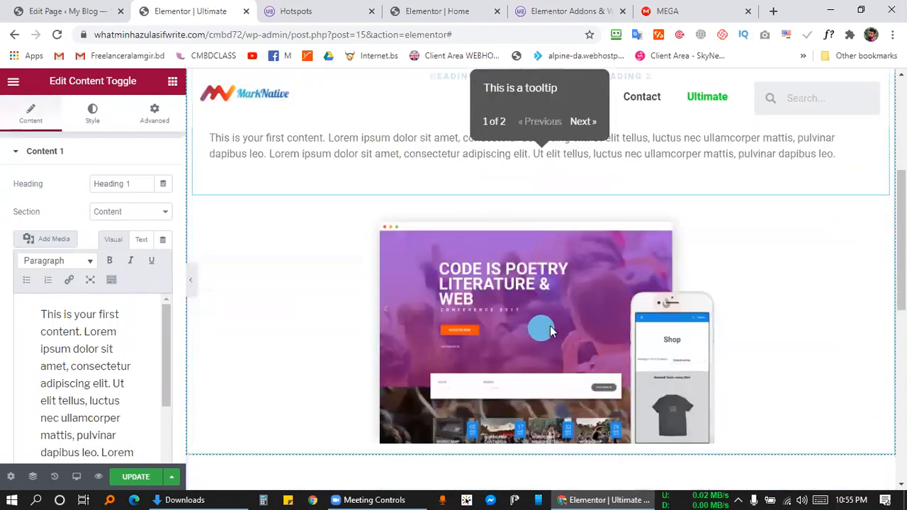
{"action": "right_click", "coordinate": [550, 325]}
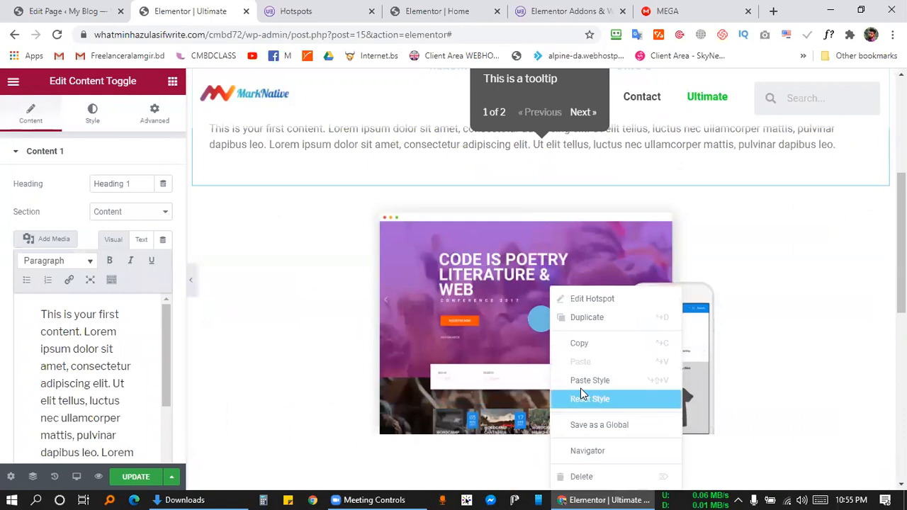
{"action": "left_click", "coordinate": [583, 472]}
Try the content toggle switch in the preview, alternating between the Heading 1 and Heading 2 content
{"action": "scroll", "coordinate": [518, 263], "scroll_direction": "up", "scroll_amount": 3}
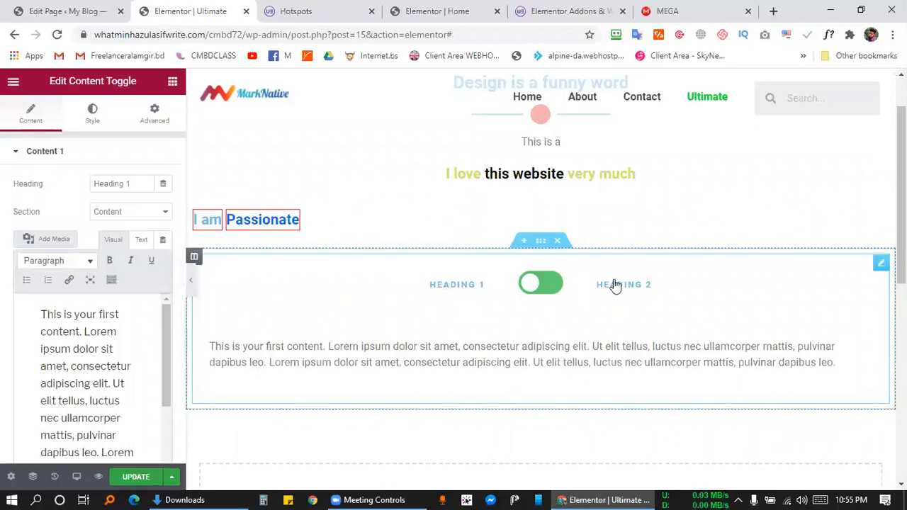
{"action": "left_click", "coordinate": [552, 287]}
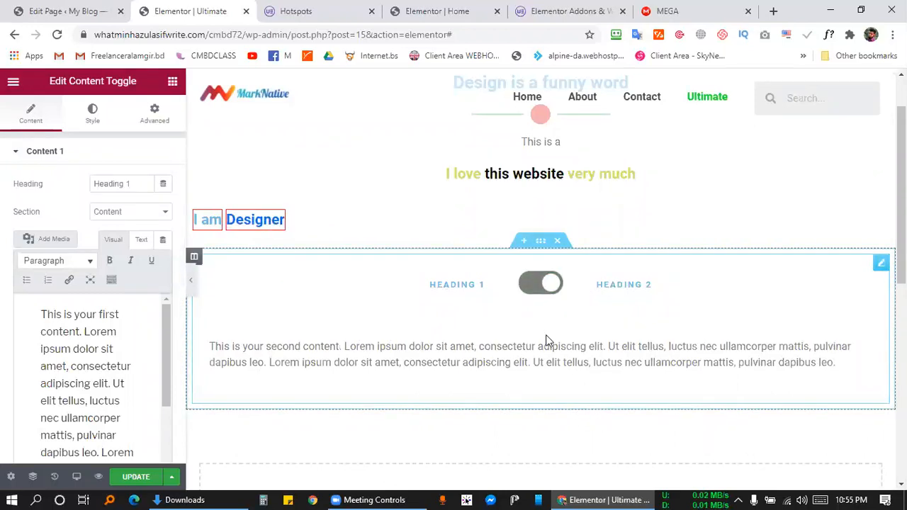
{"action": "left_click", "coordinate": [530, 286]}
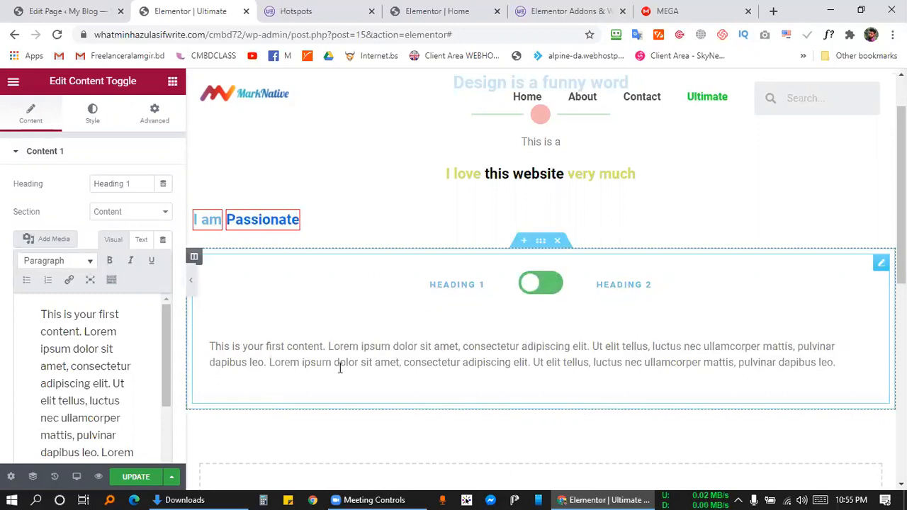
{"action": "left_click", "coordinate": [538, 291]}
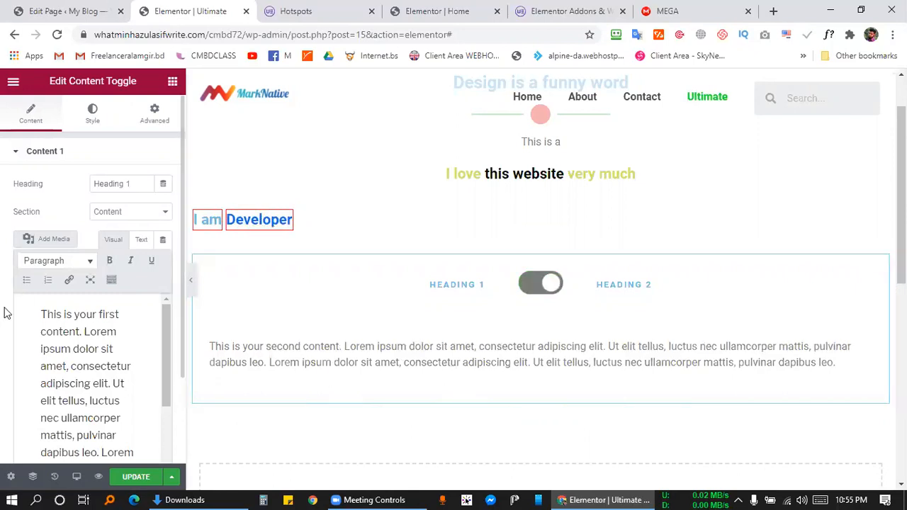
Add an empty line after the last sentence of the Content 1 text
{"action": "scroll", "coordinate": [17, 305], "scroll_direction": "down", "scroll_amount": 3}
{"action": "scroll", "coordinate": [97, 255], "scroll_direction": "down", "scroll_amount": 3}
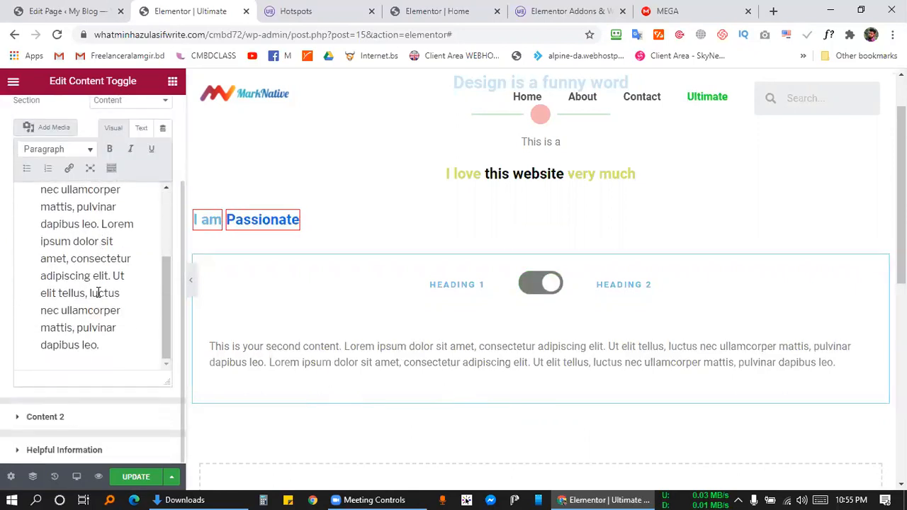
{"action": "scroll", "coordinate": [98, 257], "scroll_direction": "up", "scroll_amount": 3}
{"action": "scroll", "coordinate": [76, 386], "scroll_direction": "up", "scroll_amount": 1}
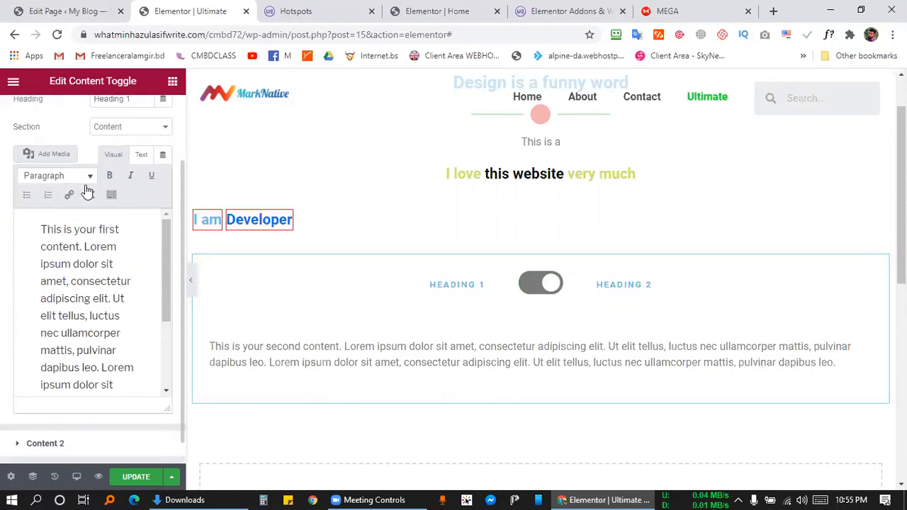
{"action": "scroll", "coordinate": [101, 336], "scroll_direction": "down", "scroll_amount": 3}
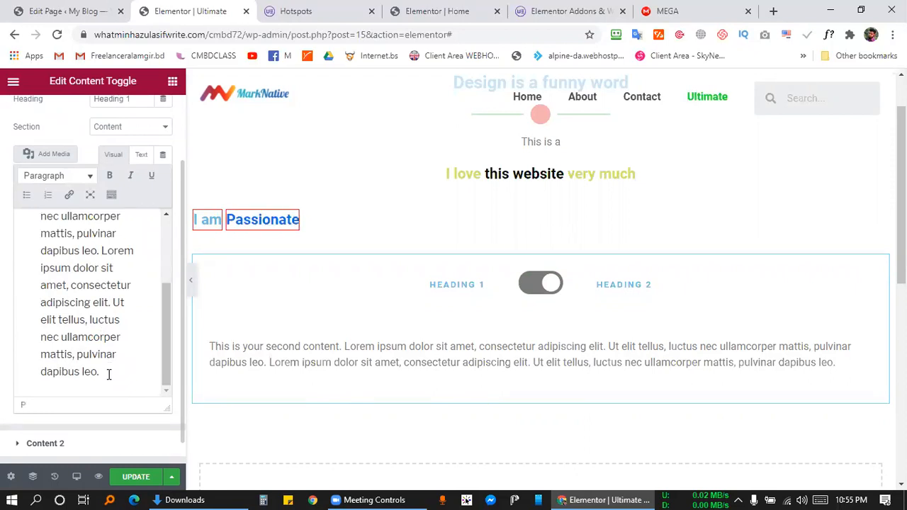
{"action": "key", "text": "Return"}
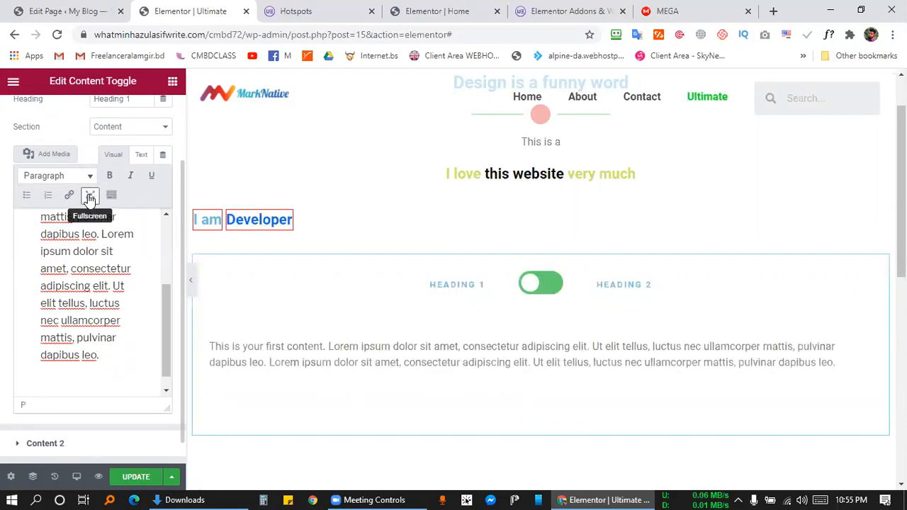
View the Content 1 text in fullscreen mode, return to the normal editor and show the additional formatting tools
{"action": "left_click", "coordinate": [90, 195]}
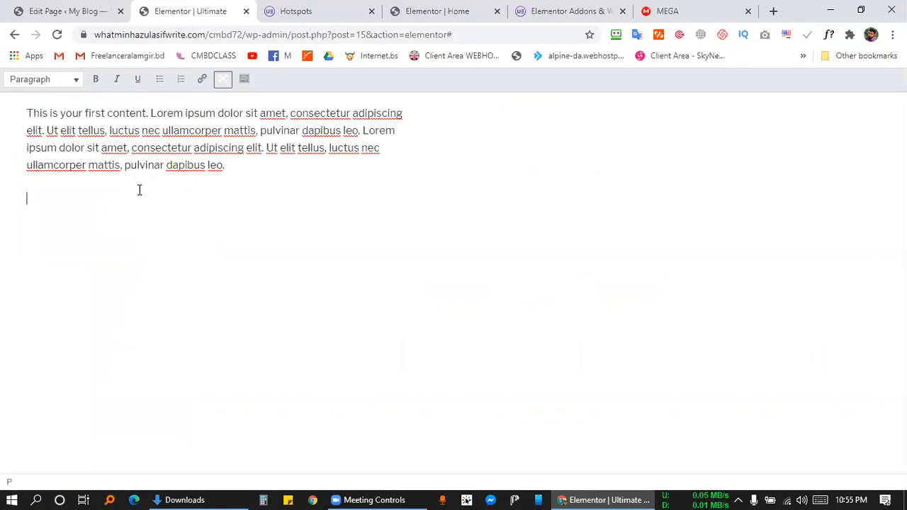
{"action": "left_click", "coordinate": [223, 79]}
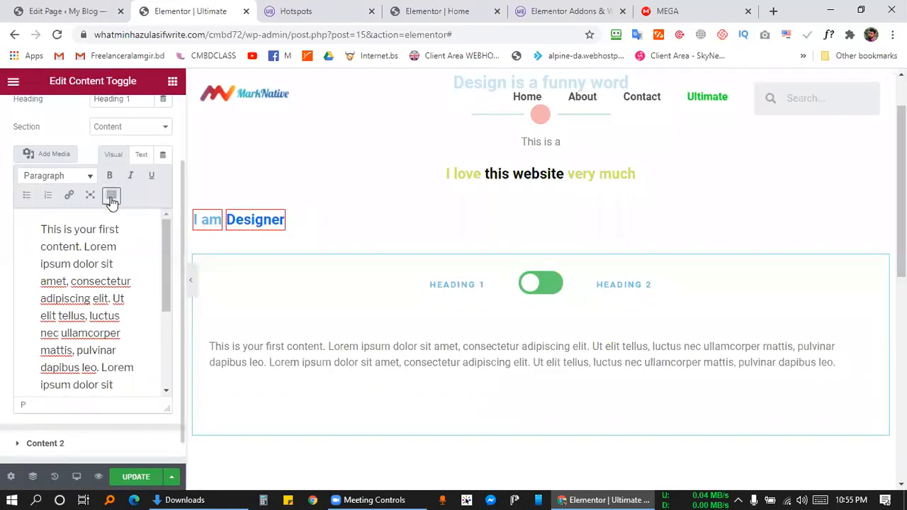
{"action": "left_click", "coordinate": [111, 196]}
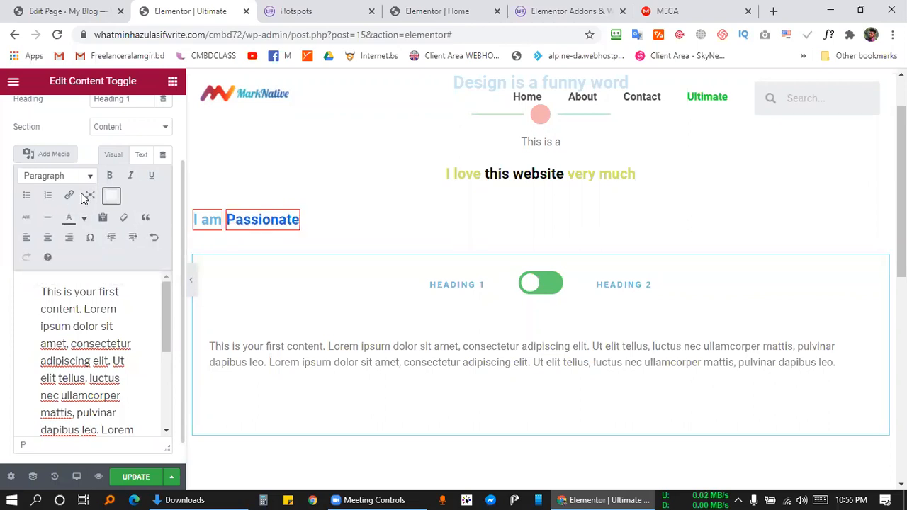
Insert the media library photo of the smiling woman in the light blazer below the Content 1 text
{"action": "scroll", "coordinate": [48, 255], "scroll_direction": "down", "scroll_amount": 1}
{"action": "left_click", "coordinate": [54, 130]}
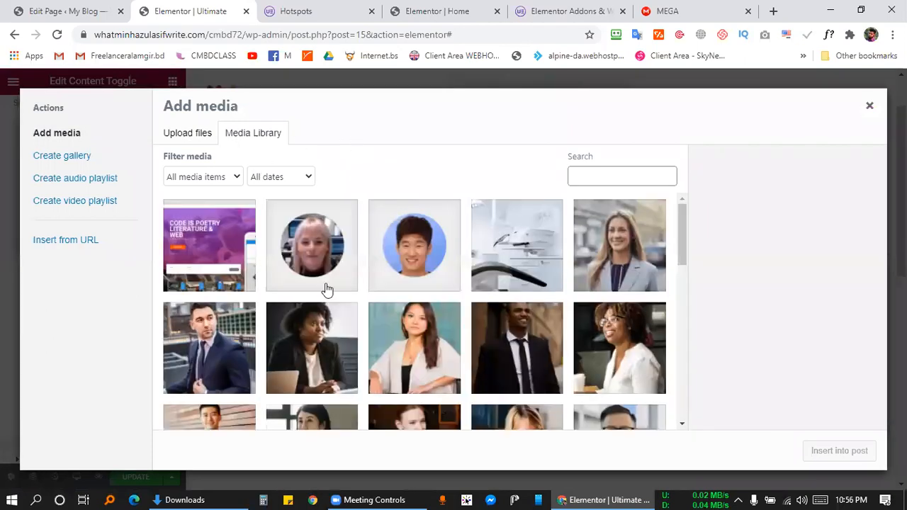
{"action": "left_click", "coordinate": [624, 287]}
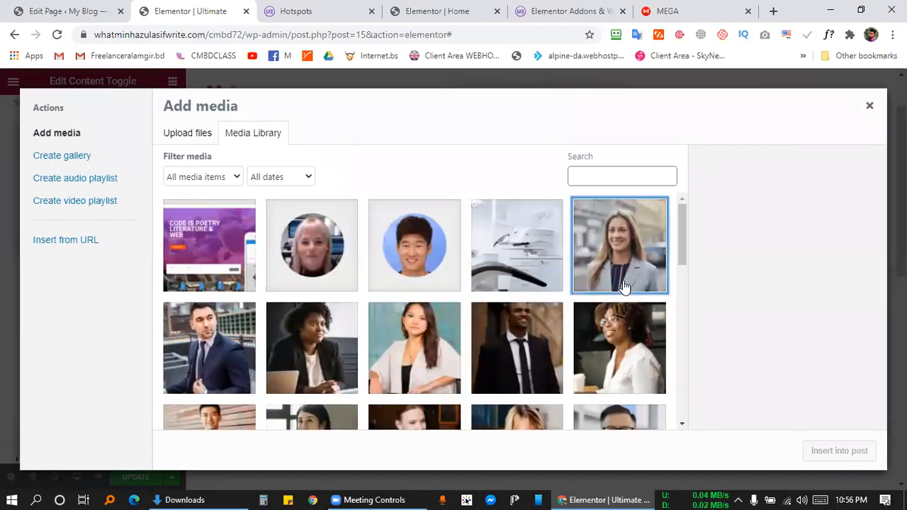
{"action": "left_click", "coordinate": [839, 451]}
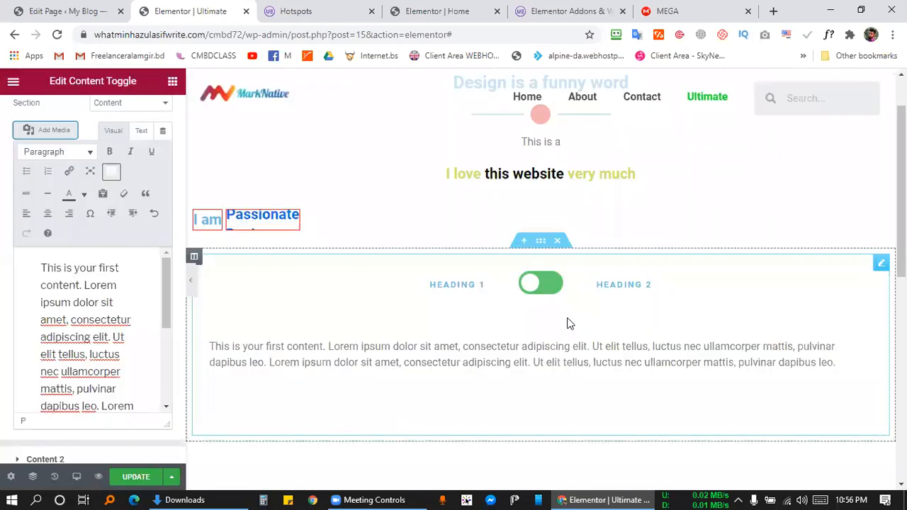
{"action": "scroll", "coordinate": [506, 314], "scroll_direction": "down", "scroll_amount": 1}
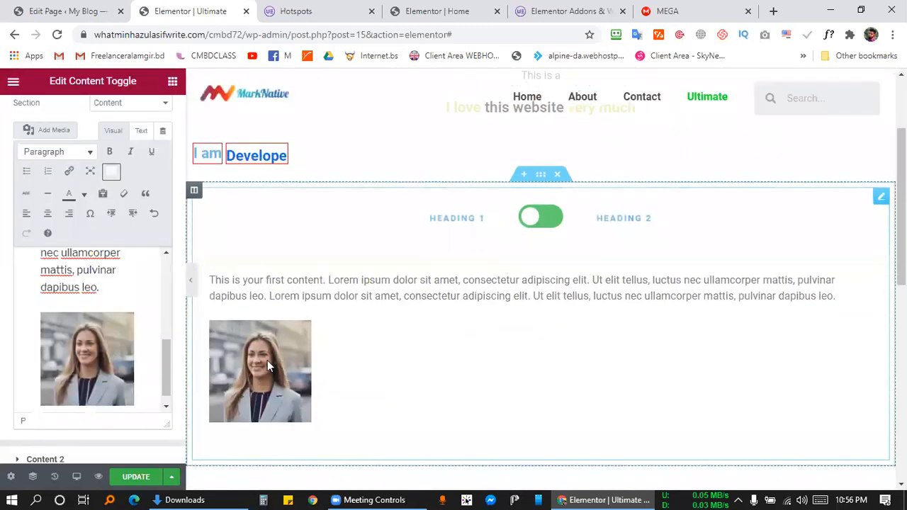
Enlarge the inserted photo in Content 1 and align it to the centre
{"action": "left_click", "coordinate": [108, 340]}
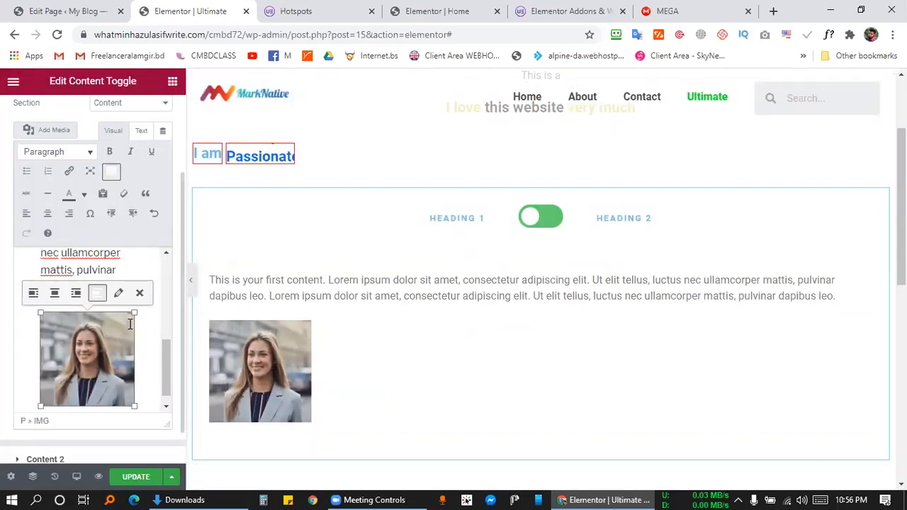
{"action": "left_click_drag", "start_coordinate": [134, 311], "coordinate": [169, 319]}
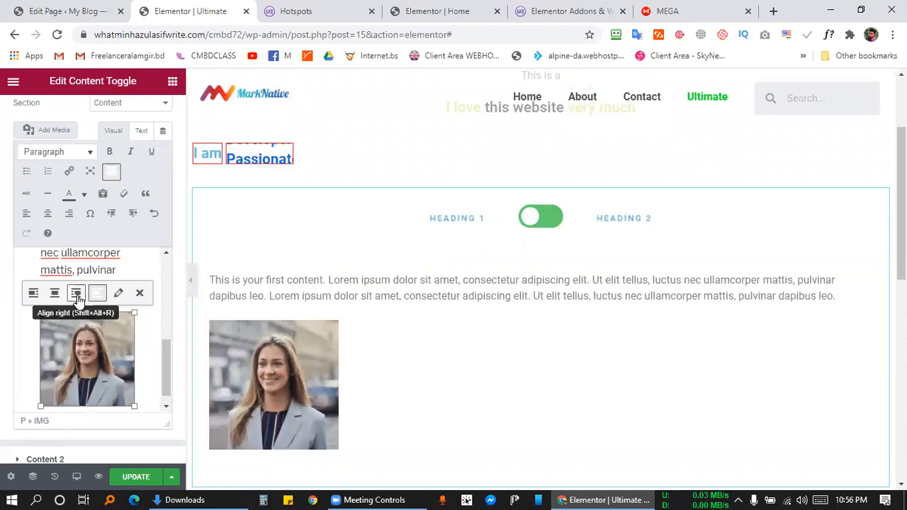
{"action": "left_click", "coordinate": [76, 294]}
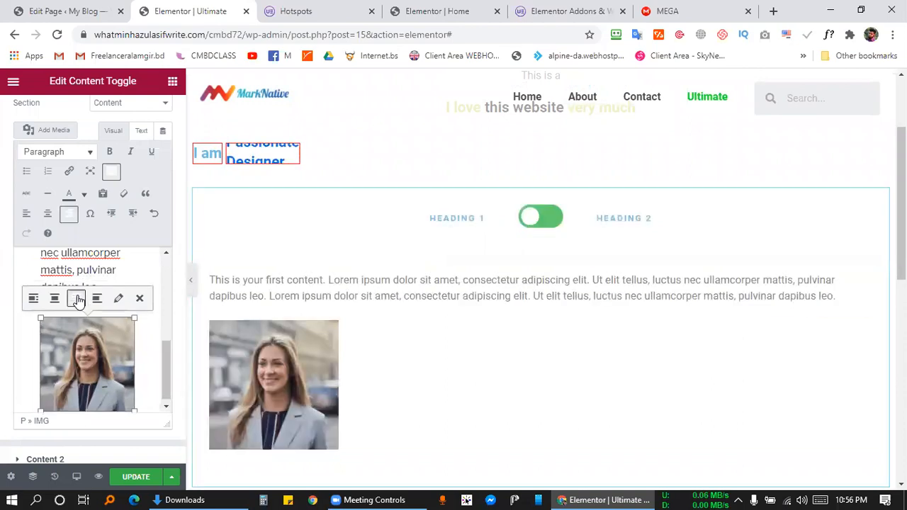
{"action": "left_click", "coordinate": [51, 298]}
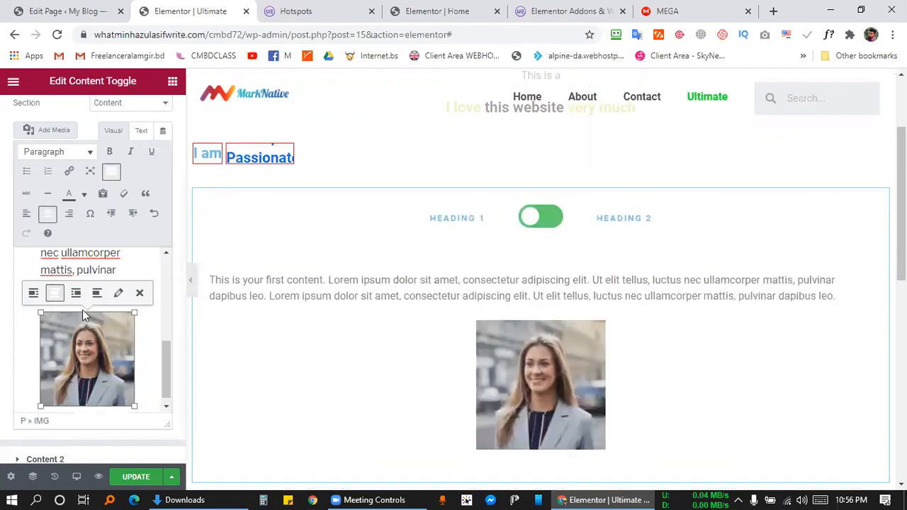
Add the line "nbhguio" below the photo in Content 1 and check it in the page preview
{"action": "scroll", "coordinate": [136, 362], "scroll_direction": "down", "scroll_amount": 1}
{"action": "left_click", "coordinate": [146, 391]}
{"action": "key", "text": "Return"}
{"action": "type", "text": "nbhguio"}
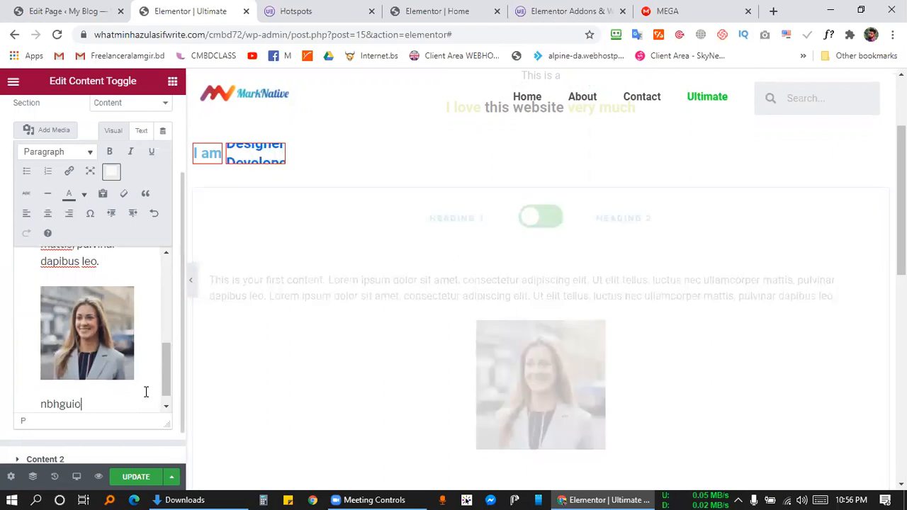
{"action": "scroll", "coordinate": [296, 317], "scroll_direction": "down", "scroll_amount": 2}
{"action": "scroll", "coordinate": [297, 317], "scroll_direction": "down", "scroll_amount": 1}
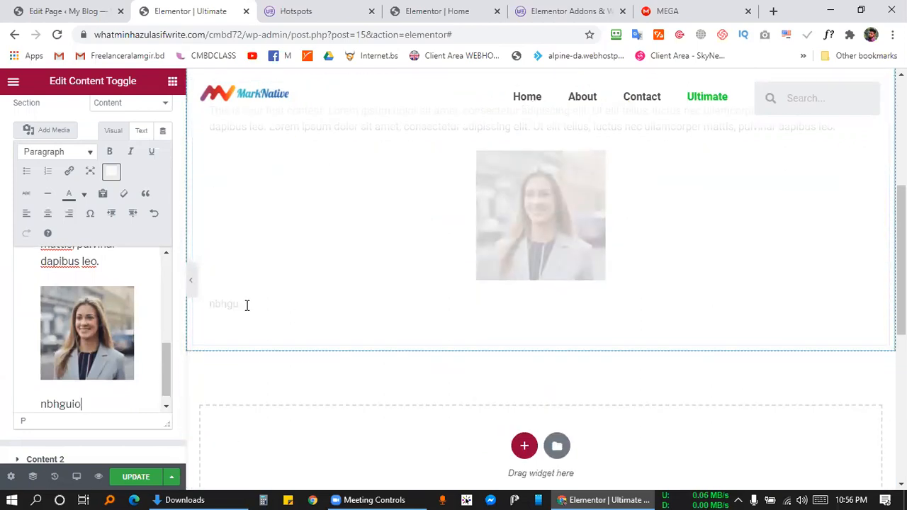
{"action": "scroll", "coordinate": [105, 291], "scroll_direction": "down", "scroll_amount": 1}
{"action": "scroll", "coordinate": [105, 292], "scroll_direction": "down", "scroll_amount": 1}
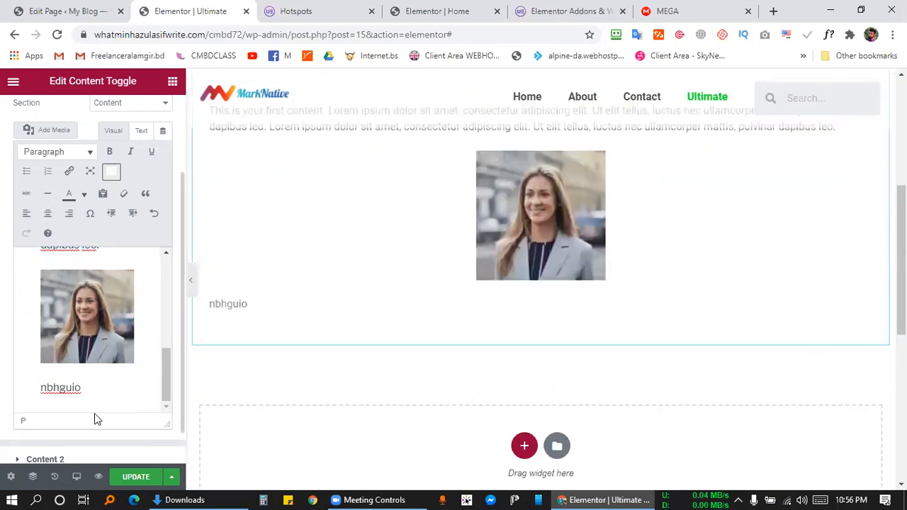
Insert the photo of the long-haired woman in the cream top on a new line after "mattis," in the Content 2 text
{"action": "left_click", "coordinate": [44, 460]}
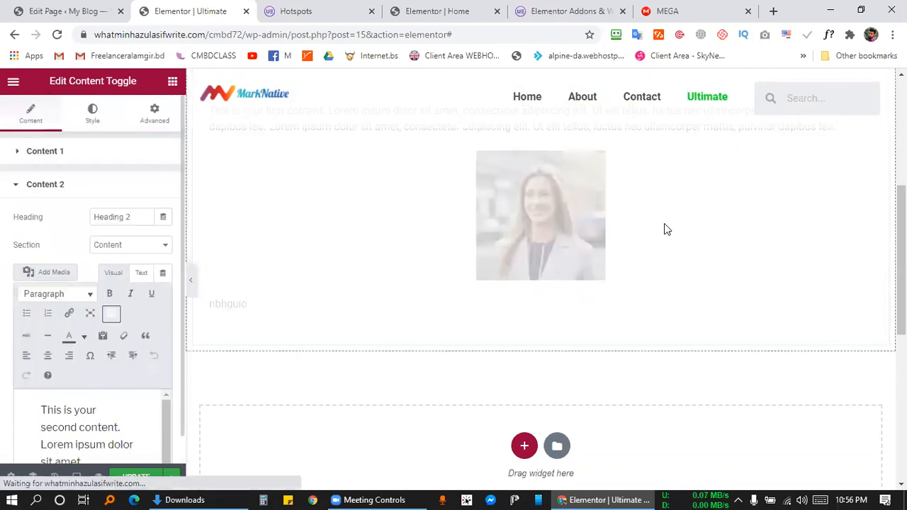
{"action": "scroll", "coordinate": [75, 300], "scroll_direction": "down", "scroll_amount": 5}
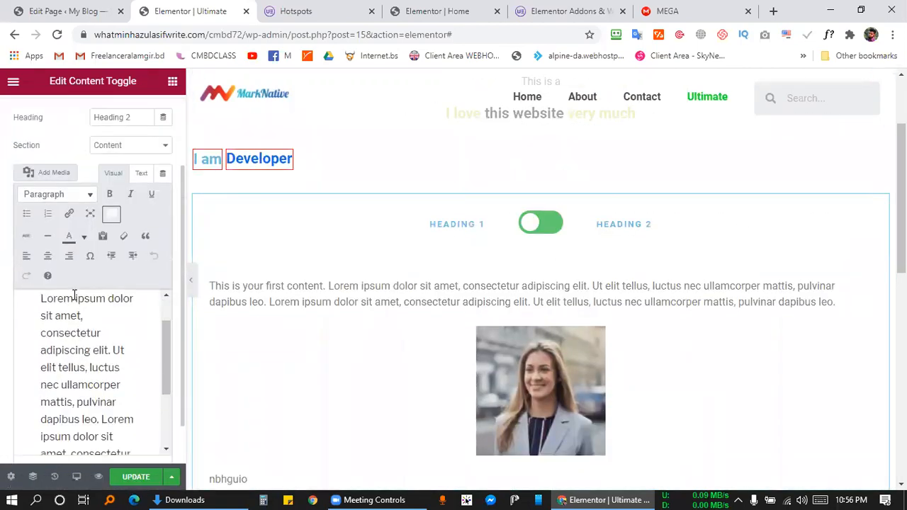
{"action": "scroll", "coordinate": [82, 344], "scroll_direction": "down", "scroll_amount": 3}
{"action": "scroll", "coordinate": [100, 347], "scroll_direction": "up", "scroll_amount": 2}
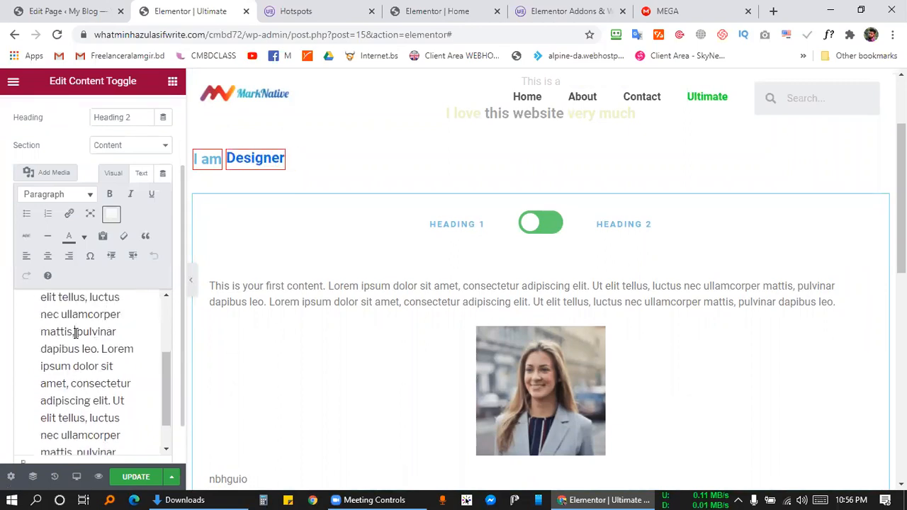
{"action": "left_click", "coordinate": [75, 333]}
{"action": "key", "text": "Return"}
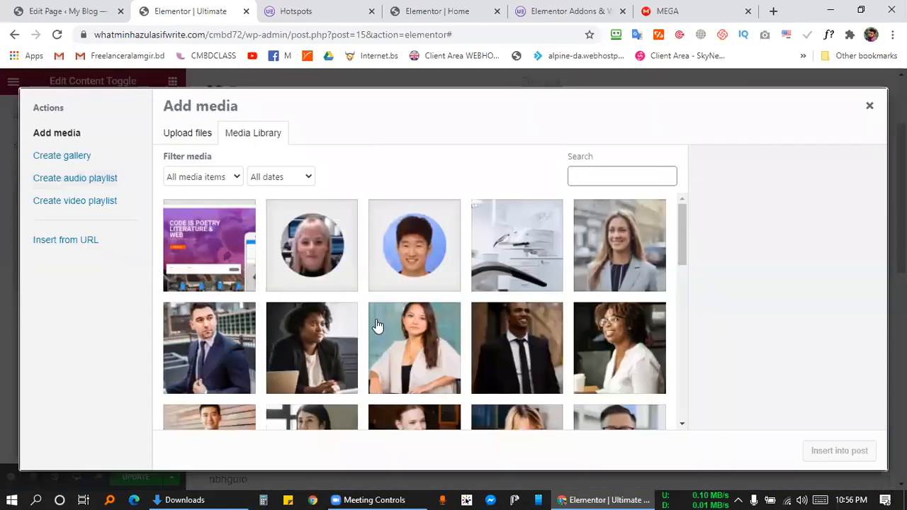
{"action": "left_click", "coordinate": [394, 349]}
{"action": "left_click", "coordinate": [839, 451]}
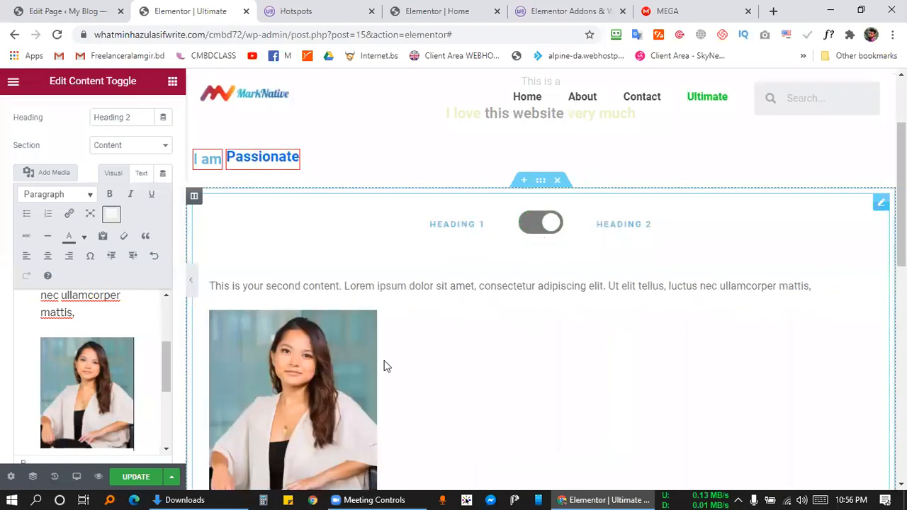
Centre the photo in Content 2 and switch the toggle preview to the Heading 2 content
{"action": "scroll", "coordinate": [398, 339], "scroll_direction": "down", "scroll_amount": 3}
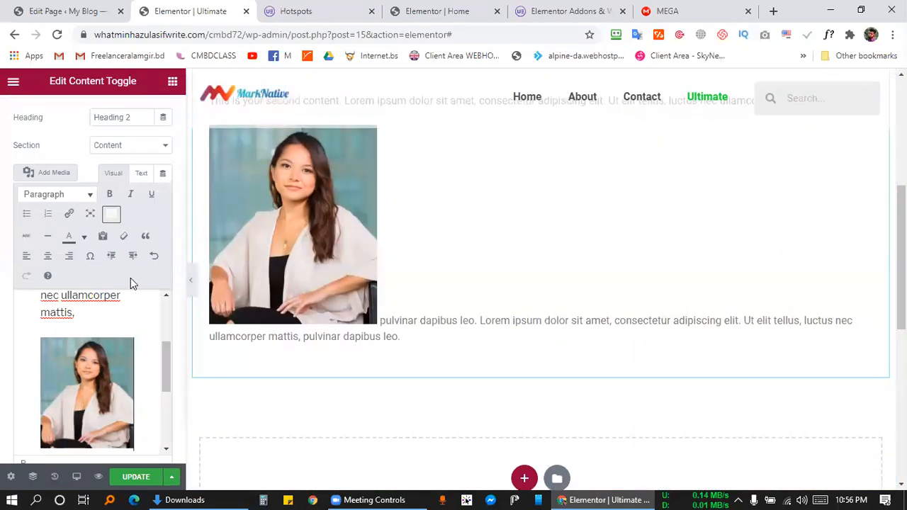
{"action": "left_click", "coordinate": [96, 347]}
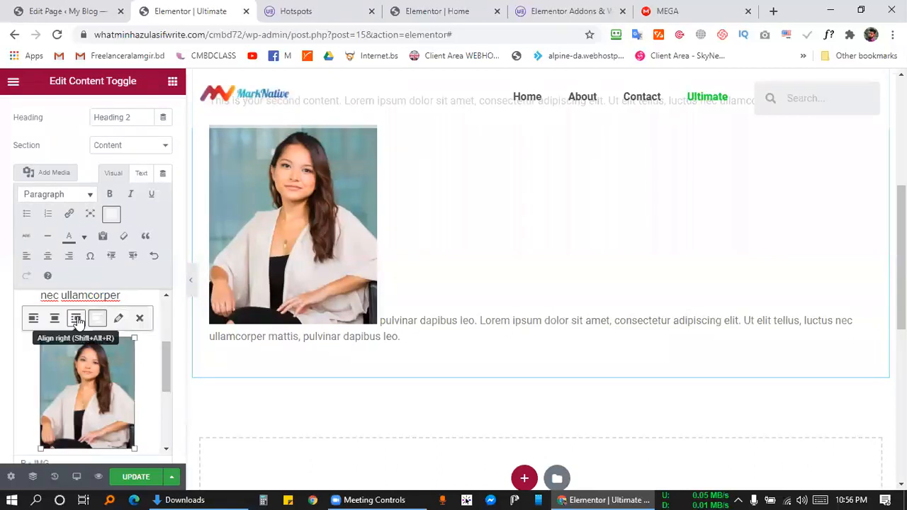
{"action": "left_click", "coordinate": [55, 319]}
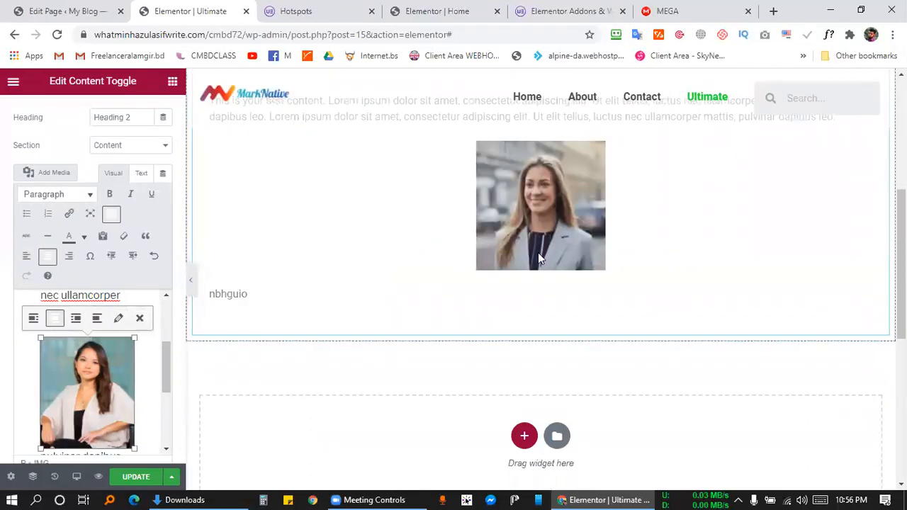
{"action": "scroll", "coordinate": [540, 248], "scroll_direction": "up", "scroll_amount": 2}
{"action": "left_click", "coordinate": [552, 138]}
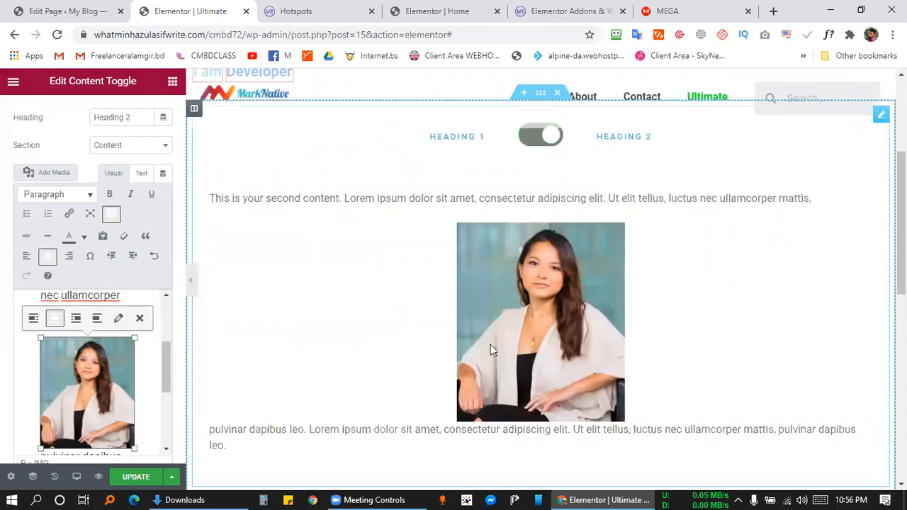
Switch the Content Toggle preview to Heading 1 and back to Heading 2, checking the text and photo of each side
{"action": "scroll", "coordinate": [456, 303], "scroll_direction": "up", "scroll_amount": 2}
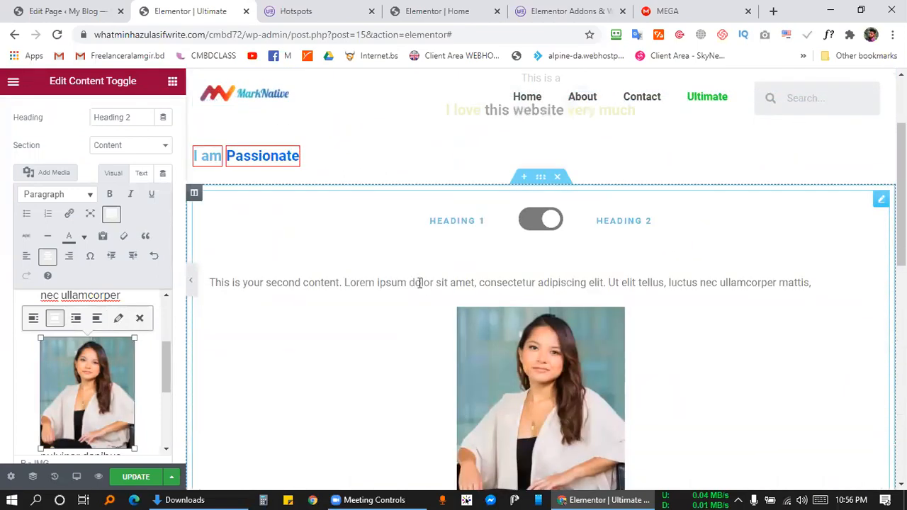
{"action": "left_click", "coordinate": [537, 221]}
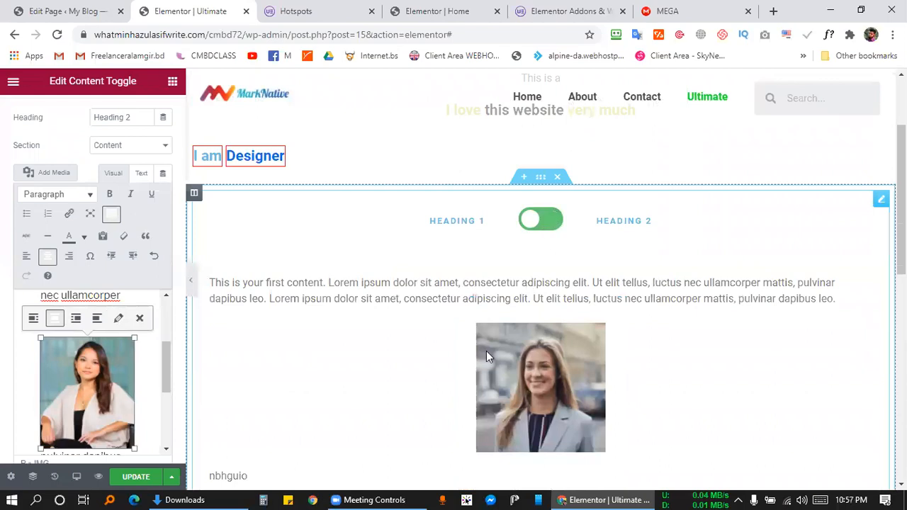
{"action": "scroll", "coordinate": [486, 351], "scroll_direction": "down", "scroll_amount": 8}
{"action": "scroll", "coordinate": [419, 365], "scroll_direction": "up", "scroll_amount": 4}
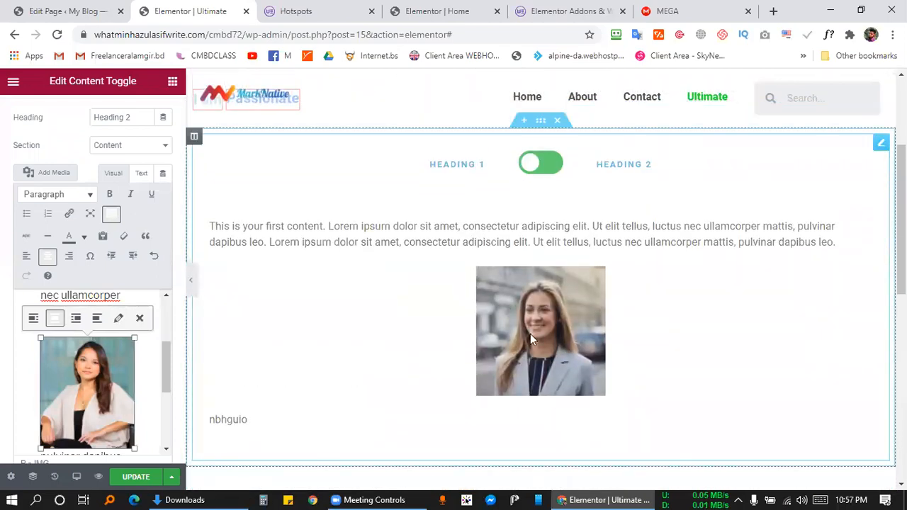
{"action": "left_click", "coordinate": [546, 165]}
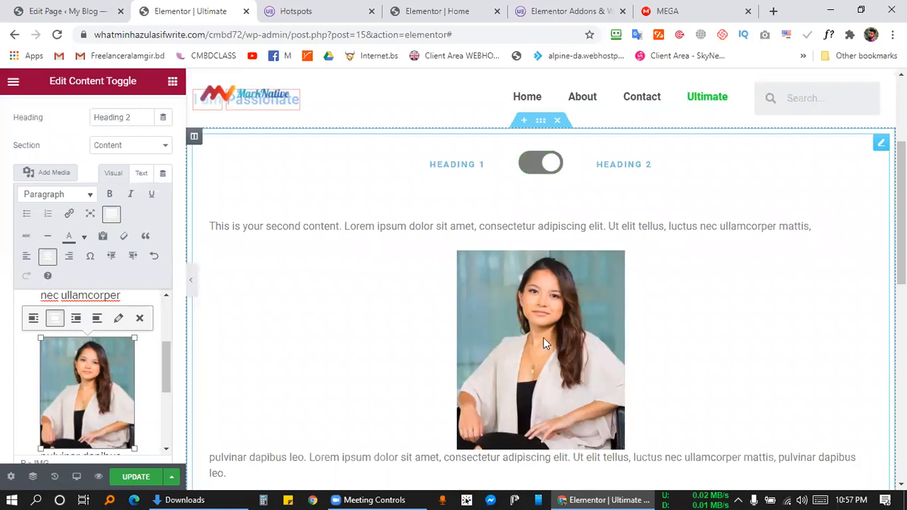
{"action": "scroll", "coordinate": [390, 287], "scroll_direction": "down", "scroll_amount": 2}
{"action": "scroll", "coordinate": [391, 280], "scroll_direction": "down", "scroll_amount": 6}
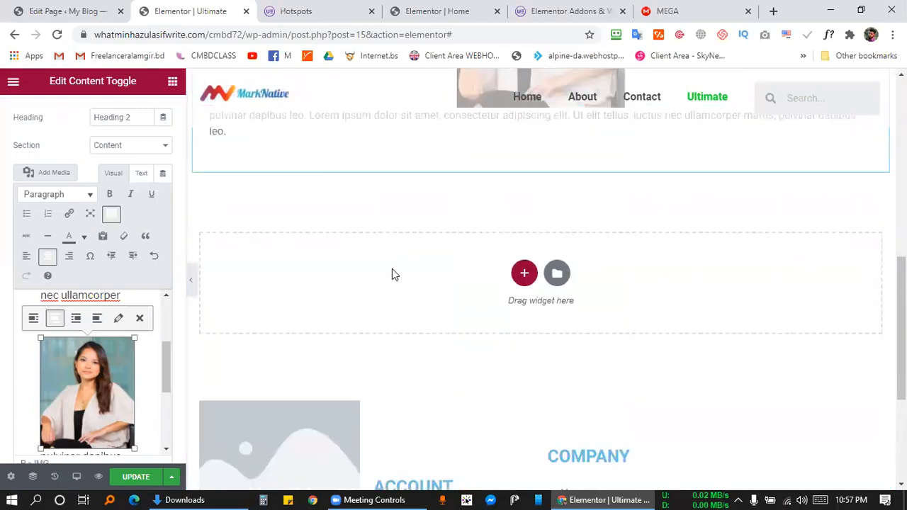
Add a Multi Buttons widget to the empty drop area below the Content Toggle section
{"action": "scroll", "coordinate": [290, 312], "scroll_direction": "up", "scroll_amount": 4}
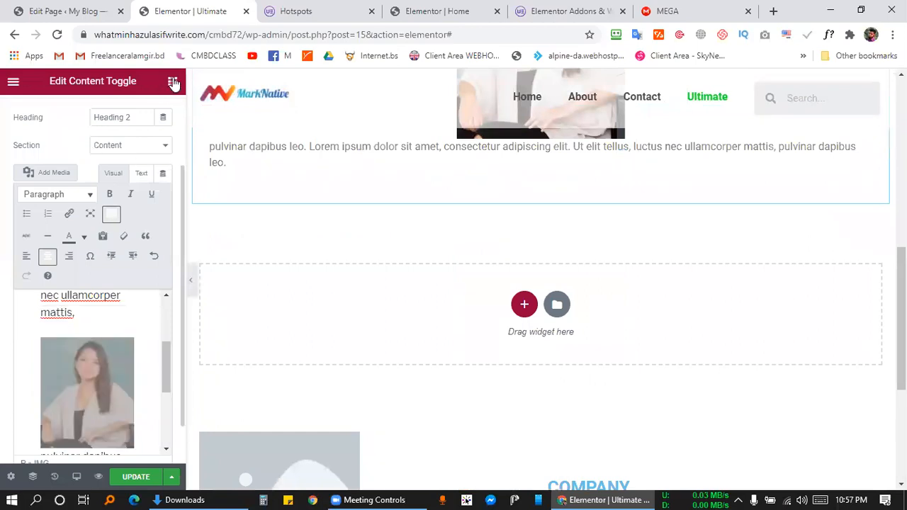
{"action": "left_click", "coordinate": [174, 83]}
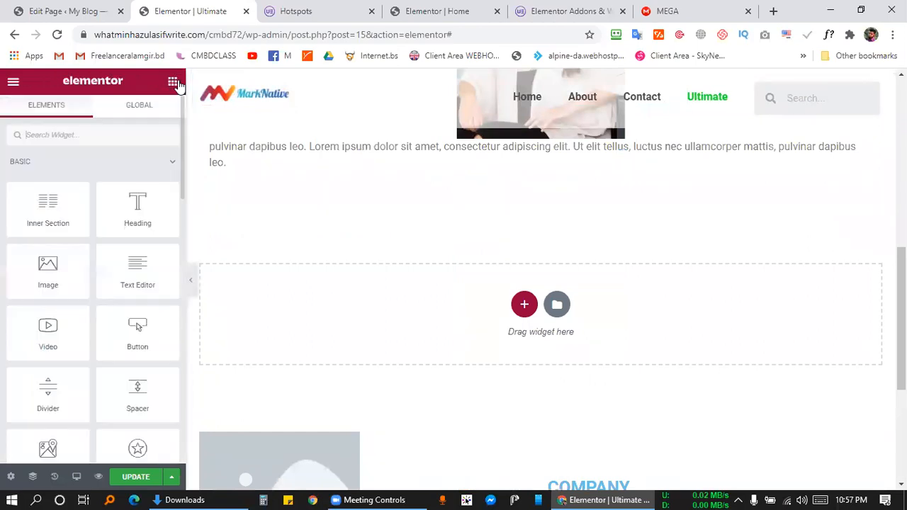
{"action": "scroll", "coordinate": [85, 307], "scroll_direction": "down", "scroll_amount": 15}
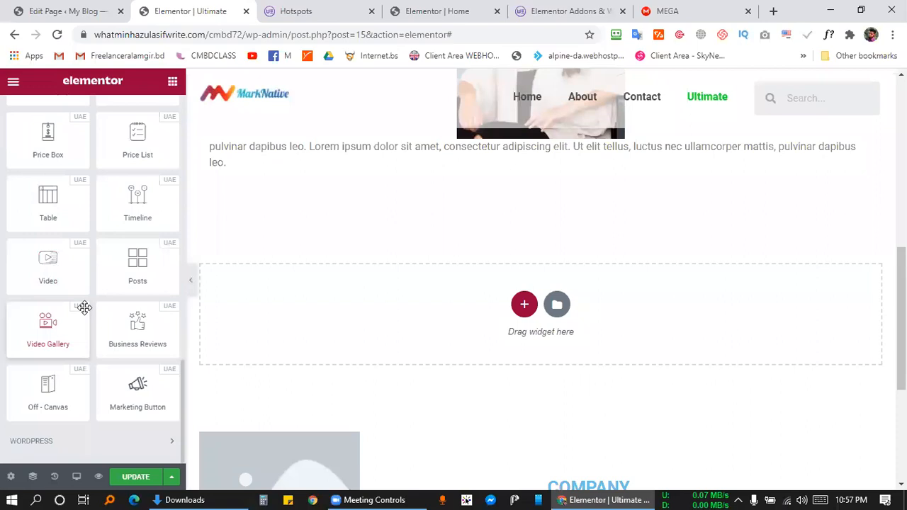
{"action": "scroll", "coordinate": [85, 307], "scroll_direction": "up", "scroll_amount": 5}
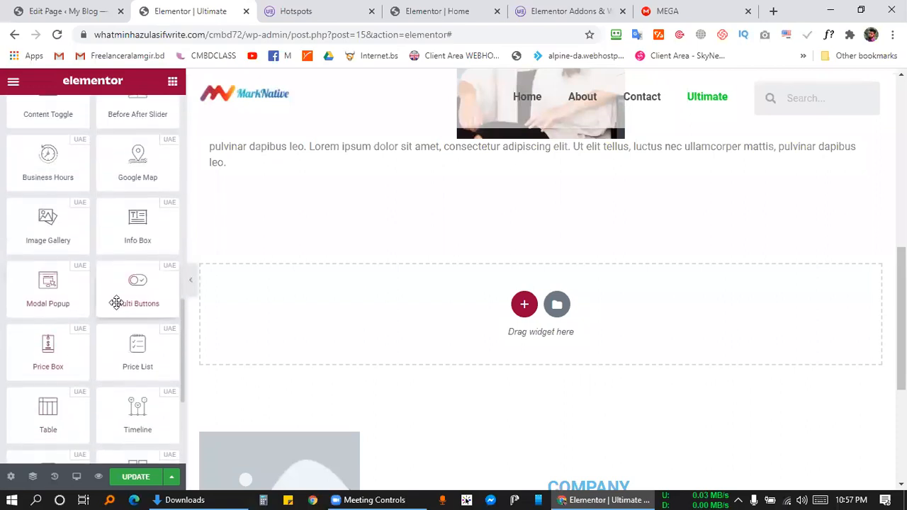
{"action": "left_click_drag", "start_coordinate": [122, 300], "coordinate": [379, 331]}
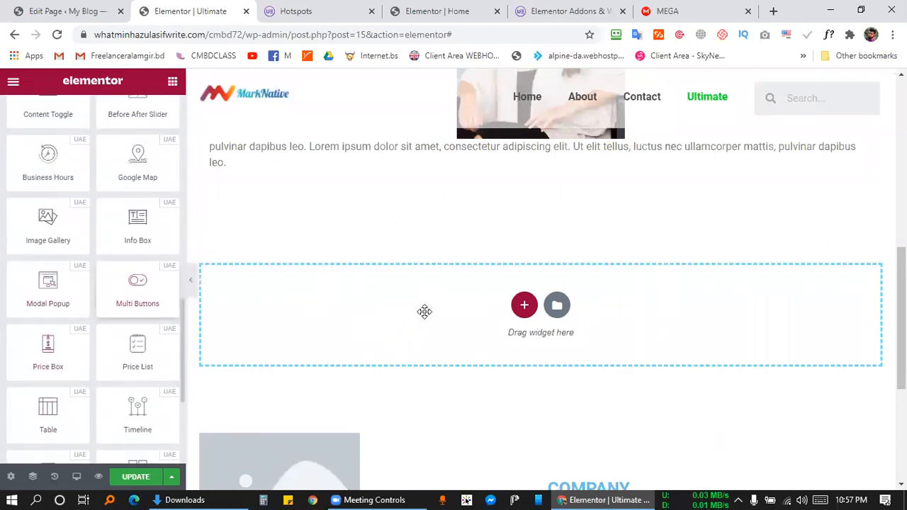
{"action": "left_click_drag", "start_coordinate": [384, 267], "coordinate": [358, 265]}
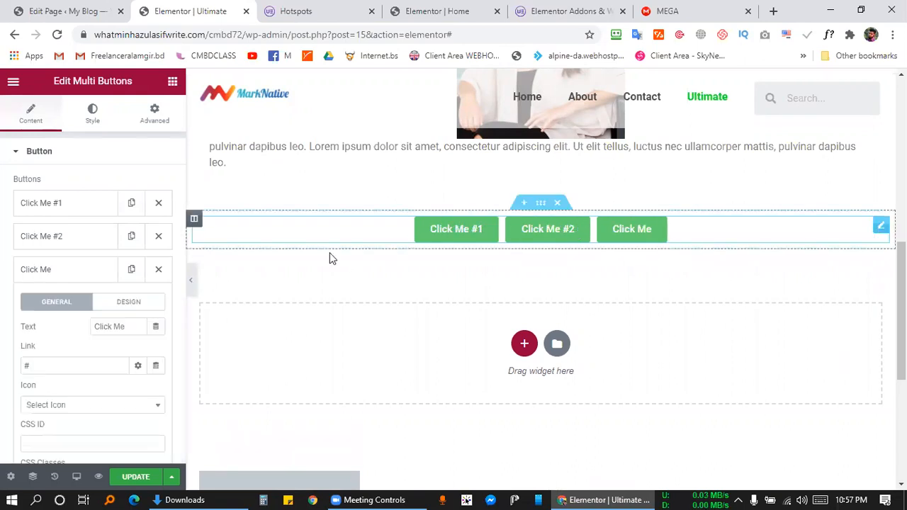
Add a fourth button item to the Multi Buttons widget and collapse its settings
{"action": "left_click", "coordinate": [71, 275]}
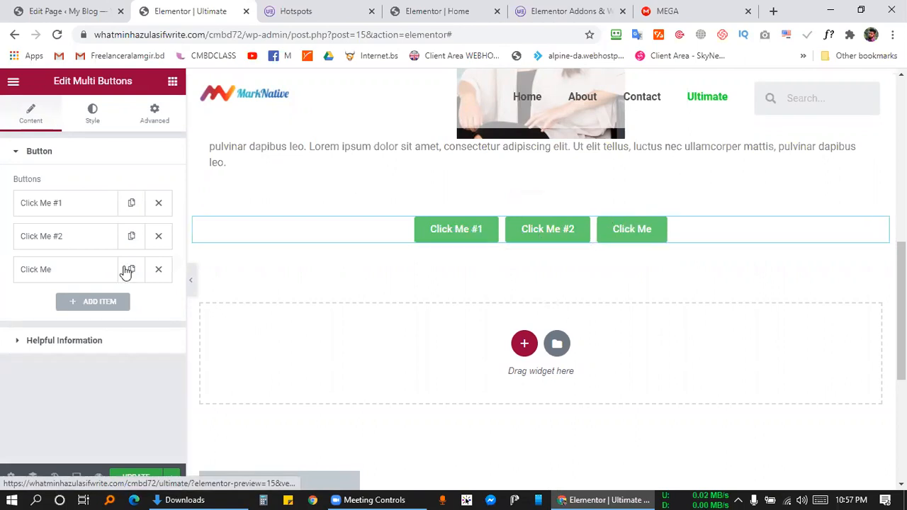
{"action": "left_click", "coordinate": [92, 302]}
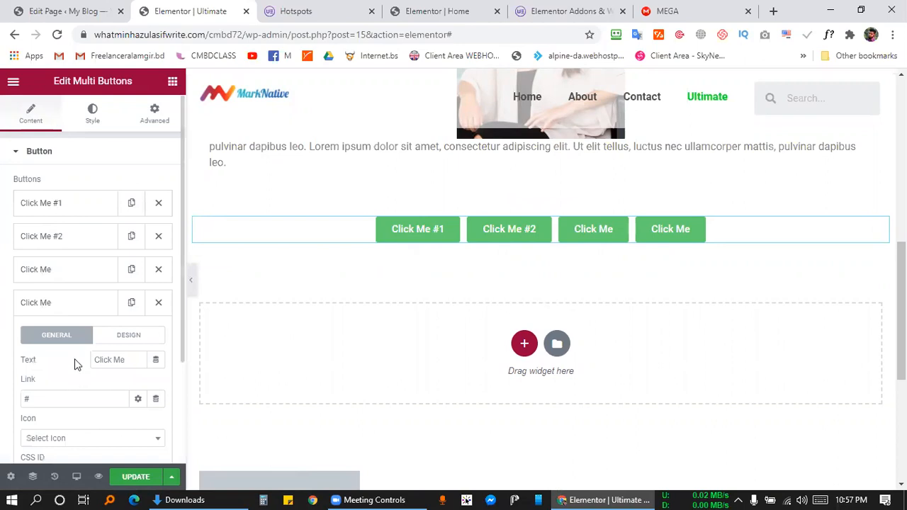
{"action": "left_click", "coordinate": [76, 303]}
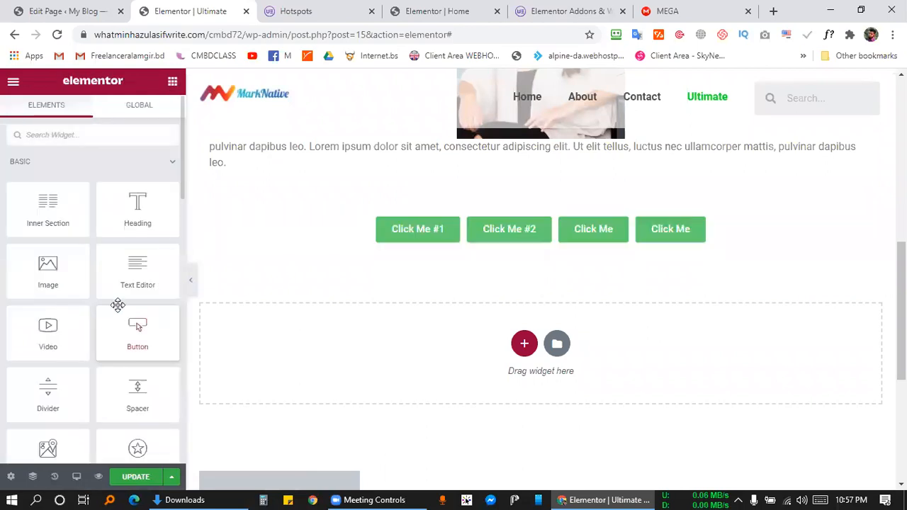
Look through the remaining UAE widgets in the widget list and review the page down to its footer
{"action": "scroll", "coordinate": [166, 234], "scroll_direction": "down", "scroll_amount": 12}
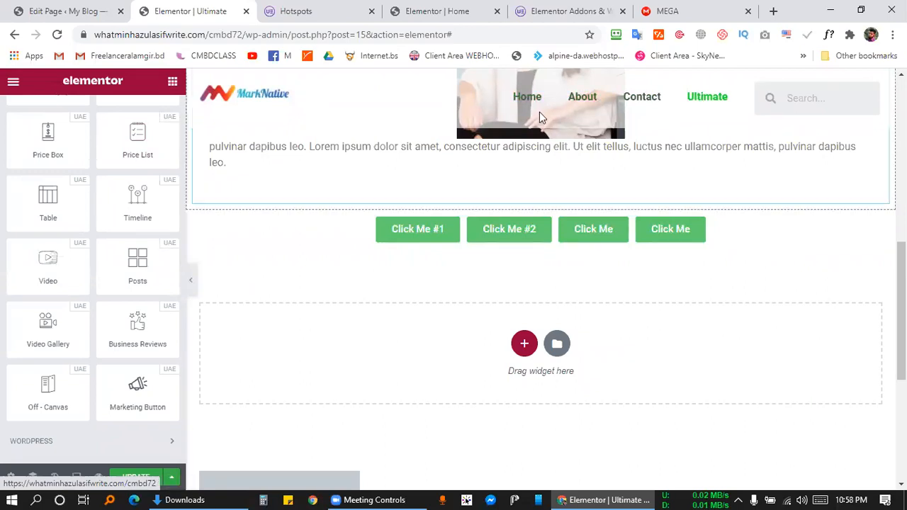
{"action": "scroll", "coordinate": [462, 274], "scroll_direction": "down", "scroll_amount": 1}
{"action": "scroll", "coordinate": [461, 275], "scroll_direction": "down", "scroll_amount": 4}
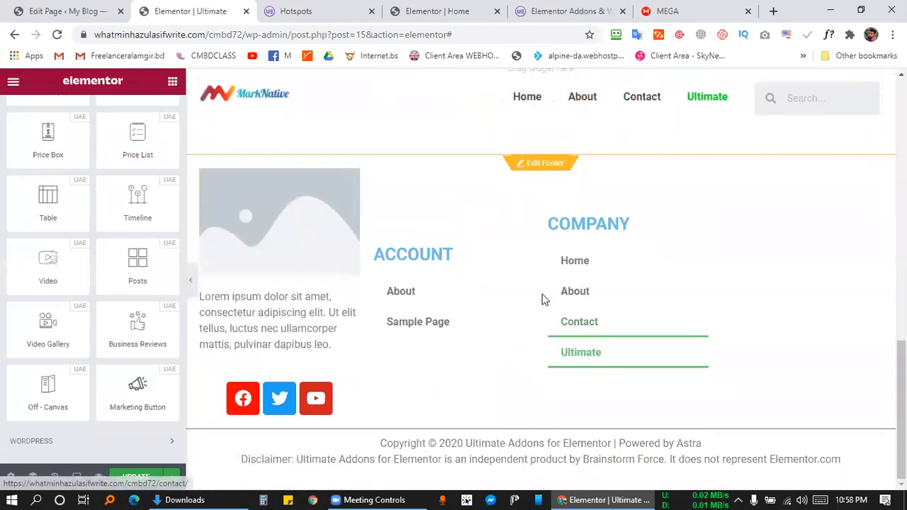
{"action": "scroll", "coordinate": [542, 299], "scroll_direction": "up", "scroll_amount": 1}
{"action": "scroll", "coordinate": [543, 300], "scroll_direction": "up", "scroll_amount": 10}
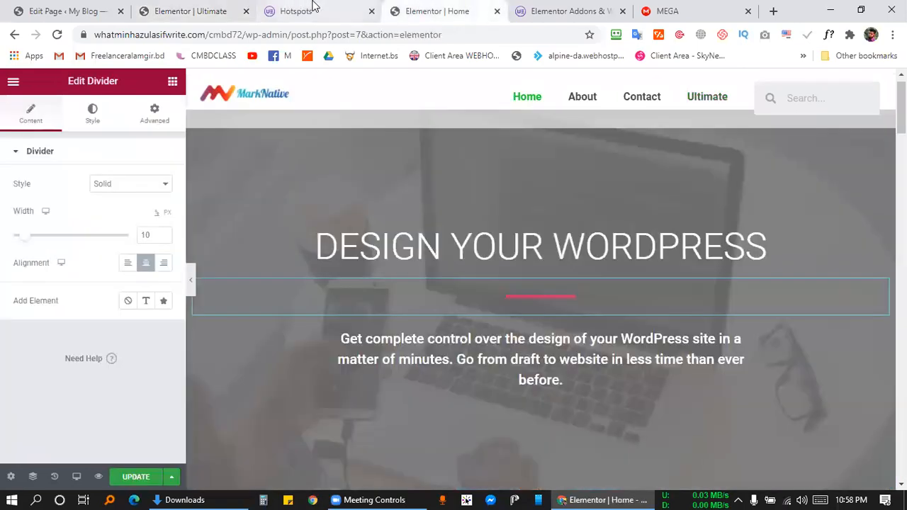
Switch to the Ultimate Addons Hotspots page, dismiss the find bar and look through the page down to its footer
{"action": "left_click", "coordinate": [312, 5]}
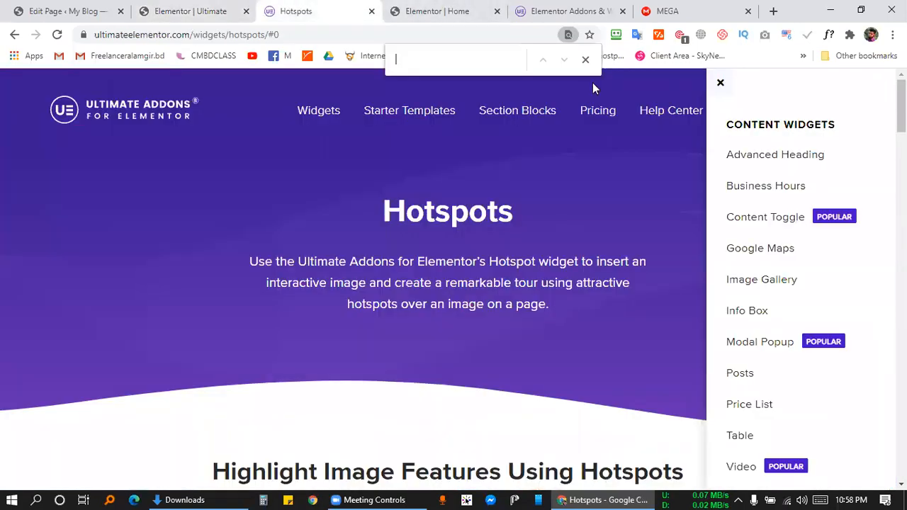
{"action": "left_click", "coordinate": [585, 61]}
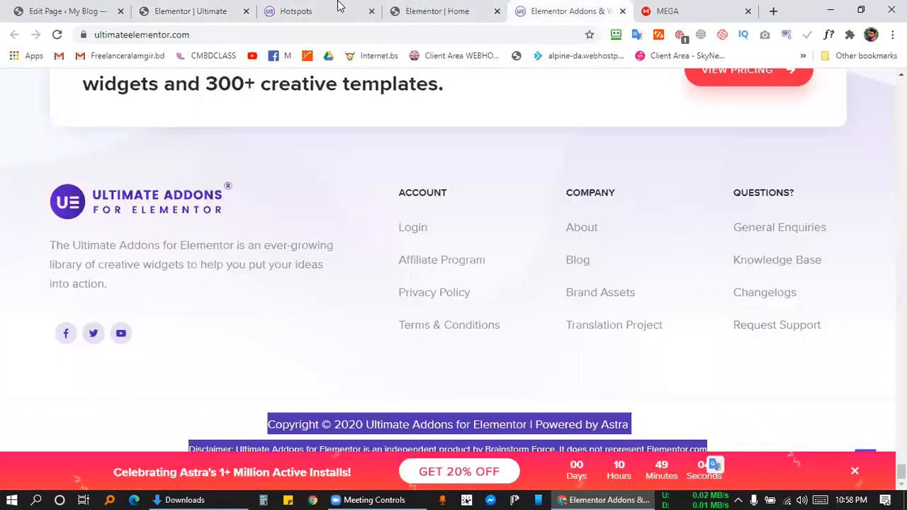
{"action": "scroll", "coordinate": [400, 288], "scroll_direction": "down", "scroll_amount": 3}
{"action": "scroll", "coordinate": [521, 381], "scroll_direction": "down", "scroll_amount": 10}
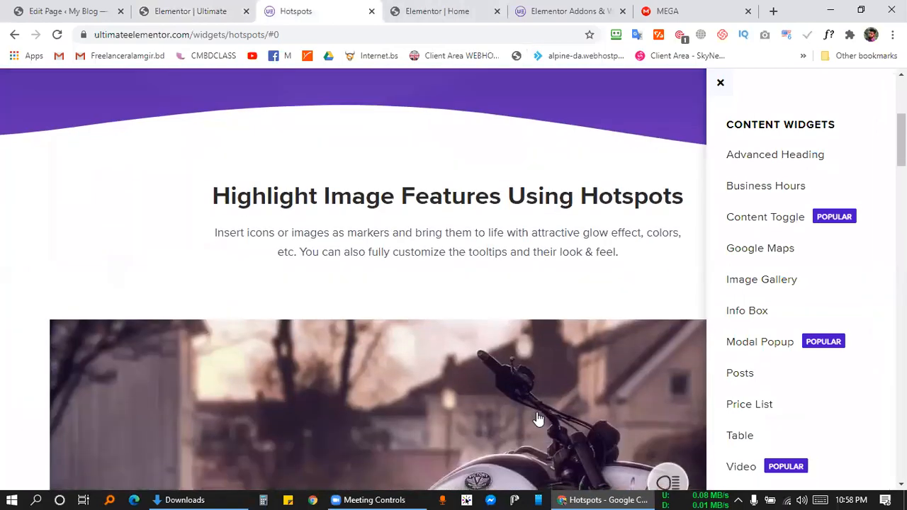
{"action": "scroll", "coordinate": [471, 200], "scroll_direction": "down", "scroll_amount": 15}
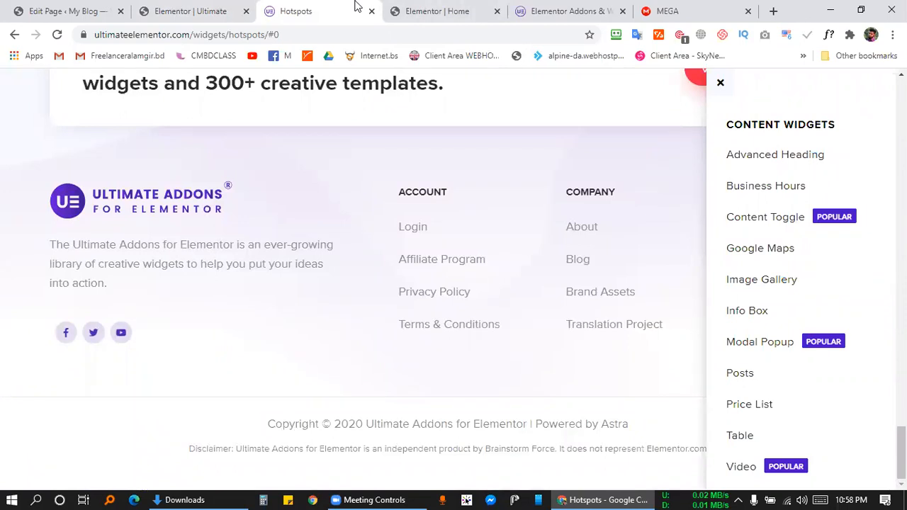
{"action": "left_click", "coordinate": [704, 8]}
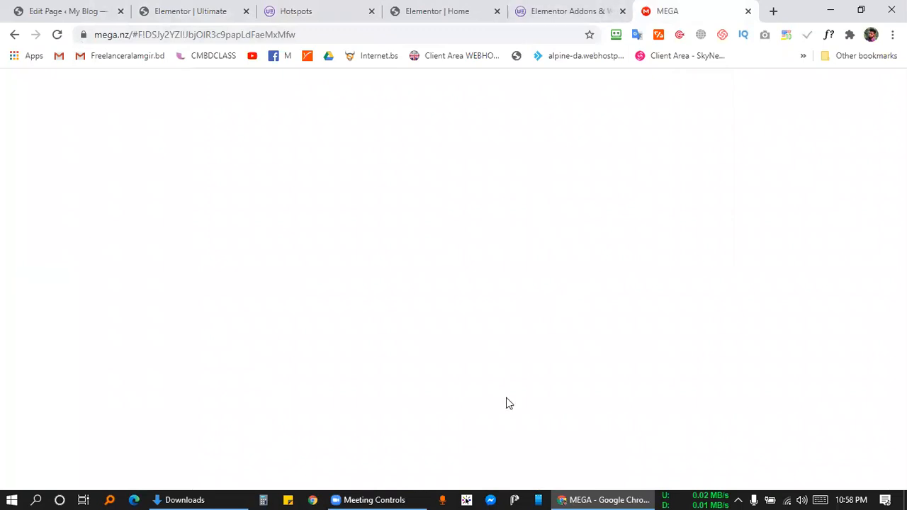
{"action": "left_click", "coordinate": [287, 9]}
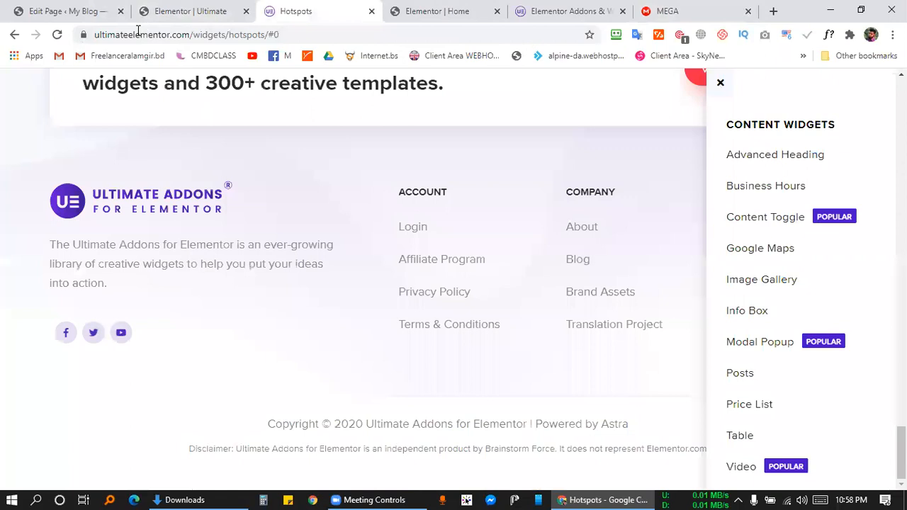
{"action": "left_click_drag", "start_coordinate": [190, 36], "coordinate": [75, 35]}
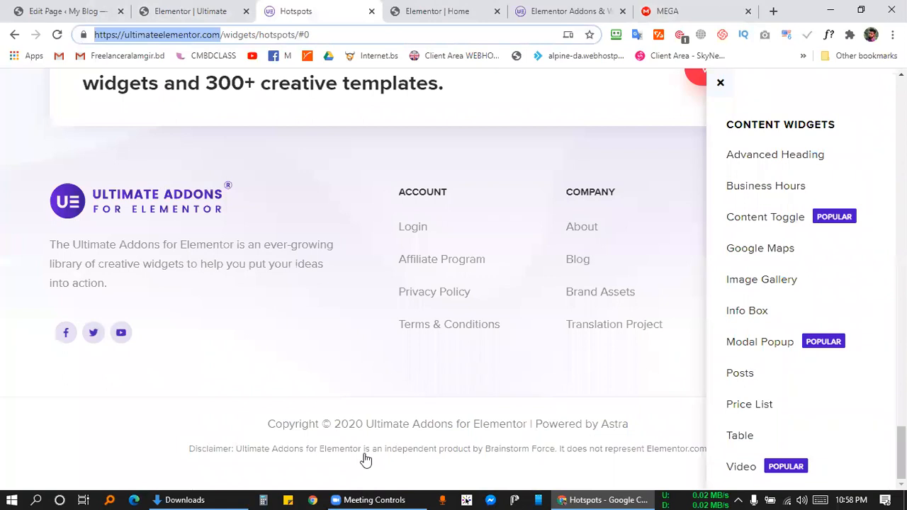
Examine the site's widget list by category, covering content, creative, form styler, SEO and WooCommerce widgets
{"action": "scroll", "coordinate": [738, 446], "scroll_direction": "down", "scroll_amount": 15}
{"action": "scroll", "coordinate": [738, 450], "scroll_direction": "up", "scroll_amount": 15}
{"action": "scroll", "coordinate": [741, 312], "scroll_direction": "up", "scroll_amount": 10}
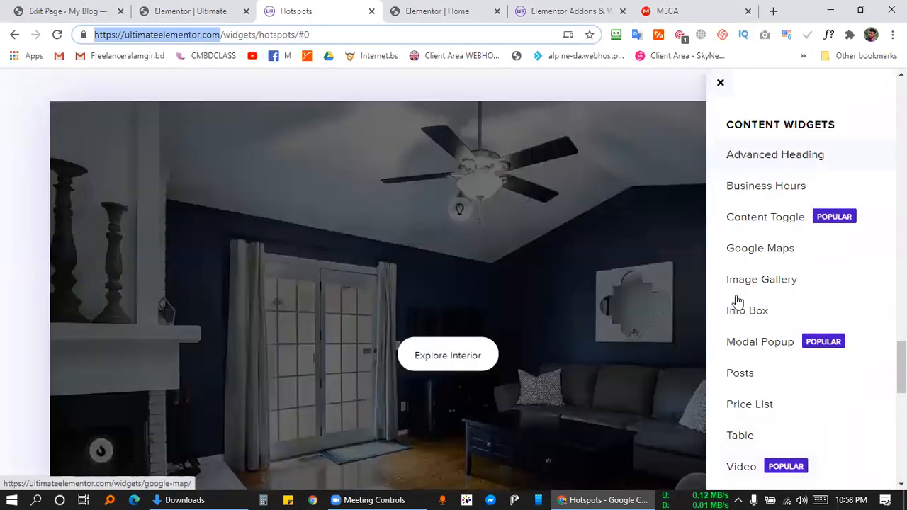
{"action": "scroll", "coordinate": [737, 291], "scroll_direction": "down", "scroll_amount": 7}
{"action": "scroll", "coordinate": [737, 270], "scroll_direction": "down", "scroll_amount": 5}
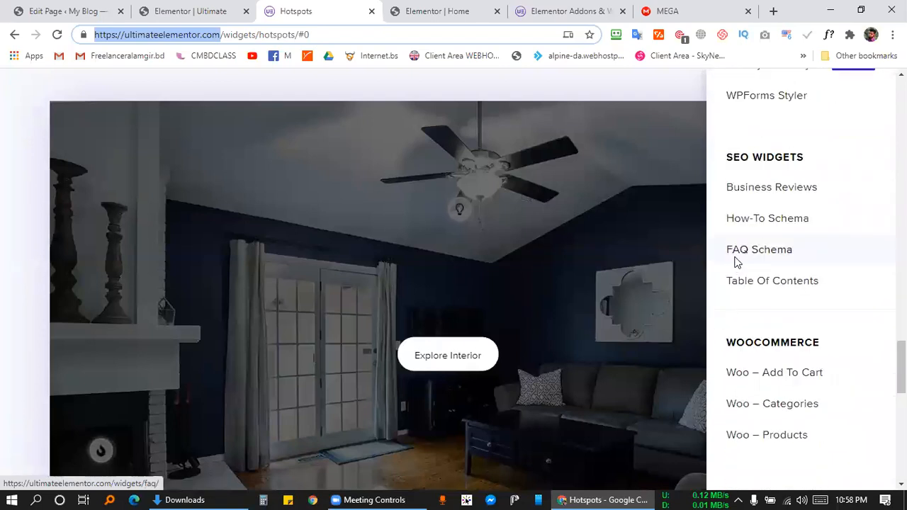
{"action": "left_click", "coordinate": [820, 346]}
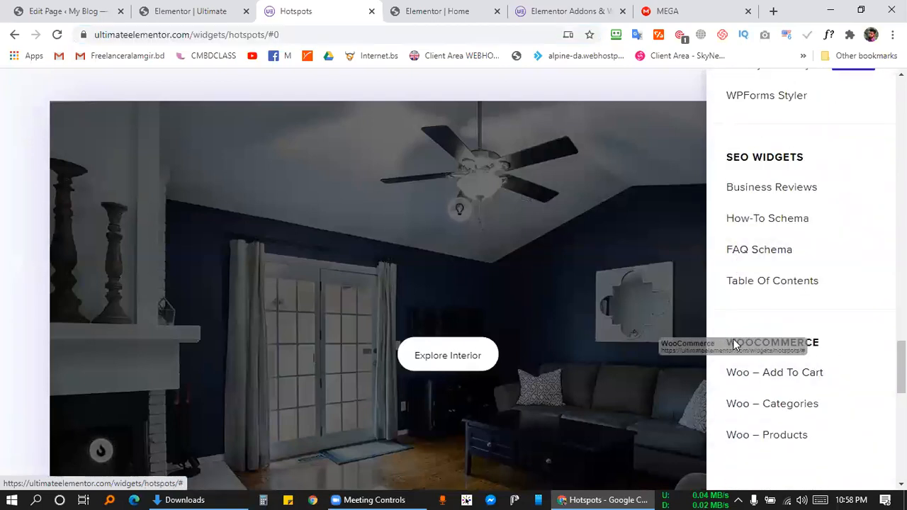
{"action": "scroll", "coordinate": [771, 258], "scroll_direction": "up", "scroll_amount": 10}
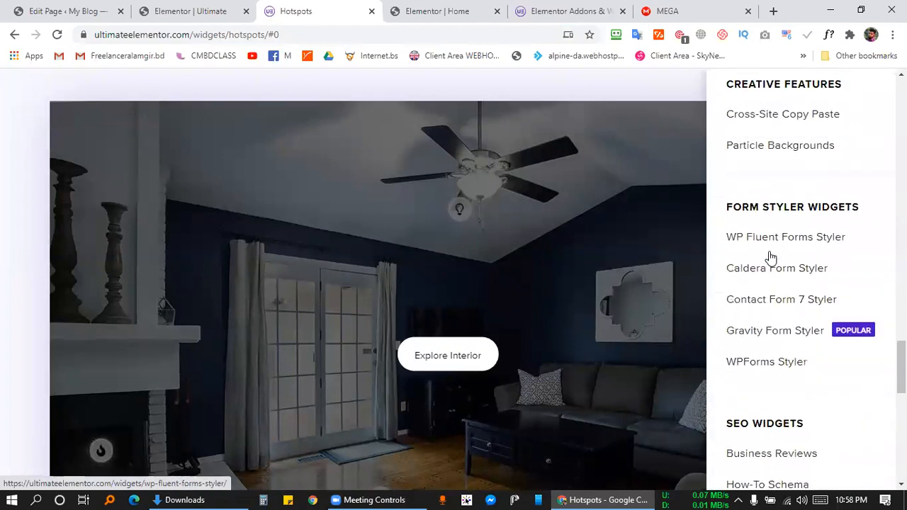
{"action": "scroll", "coordinate": [771, 259], "scroll_direction": "up", "scroll_amount": 7}
{"action": "scroll", "coordinate": [771, 262], "scroll_direction": "down", "scroll_amount": 6}
{"action": "scroll", "coordinate": [773, 262], "scroll_direction": "down", "scroll_amount": 6}
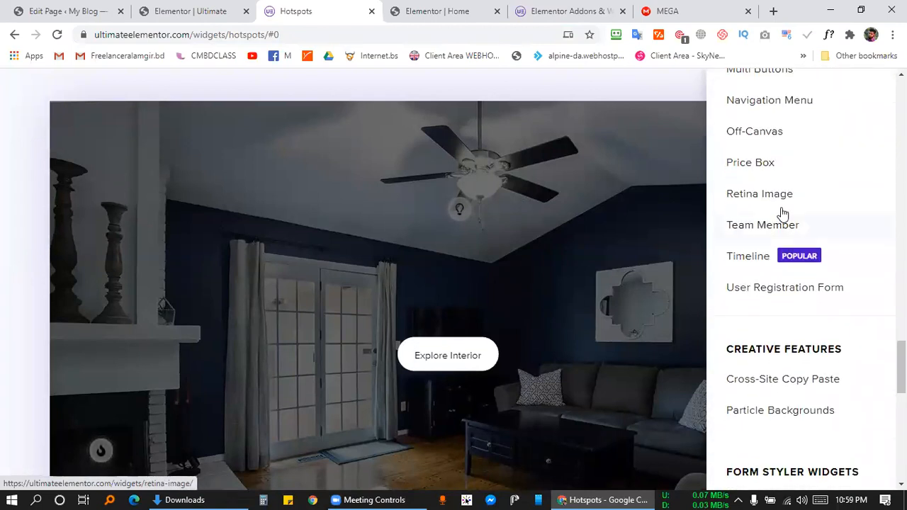
{"action": "scroll", "coordinate": [771, 234], "scroll_direction": "down", "scroll_amount": 5}
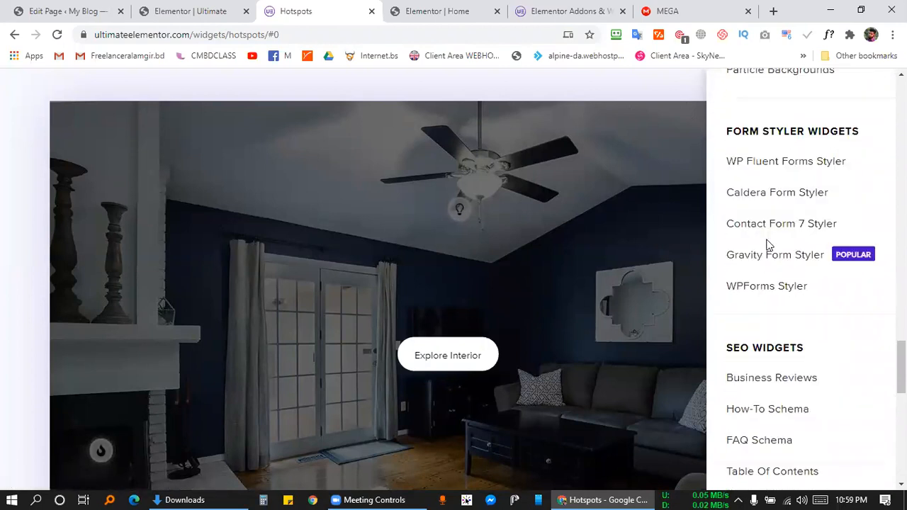
{"action": "scroll", "coordinate": [773, 241], "scroll_direction": "down", "scroll_amount": 1}
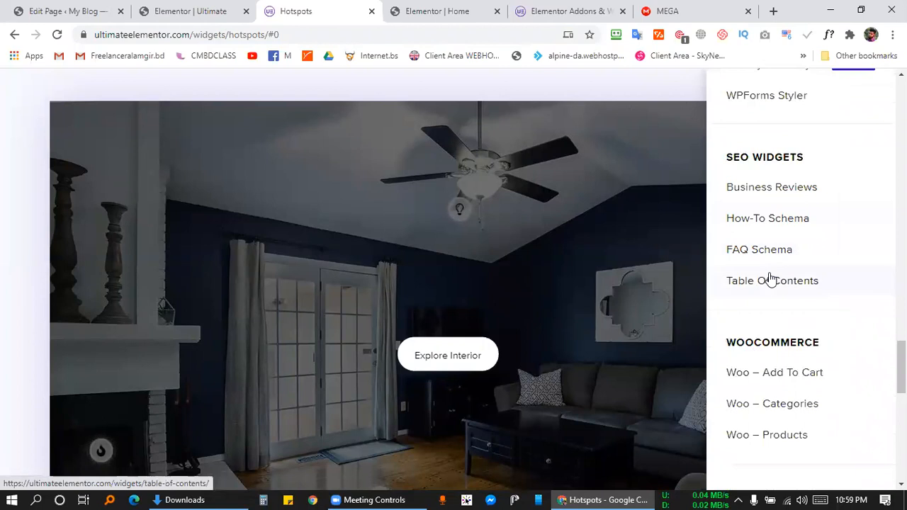
{"action": "scroll", "coordinate": [771, 278], "scroll_direction": "up", "scroll_amount": 3}
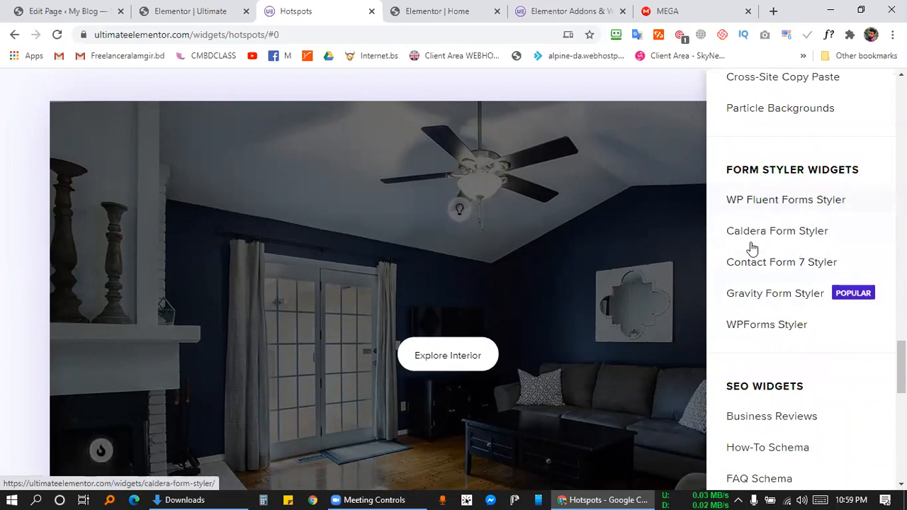
{"action": "scroll", "coordinate": [753, 296], "scroll_direction": "down", "scroll_amount": 1}
{"action": "scroll", "coordinate": [754, 298], "scroll_direction": "down", "scroll_amount": 3}
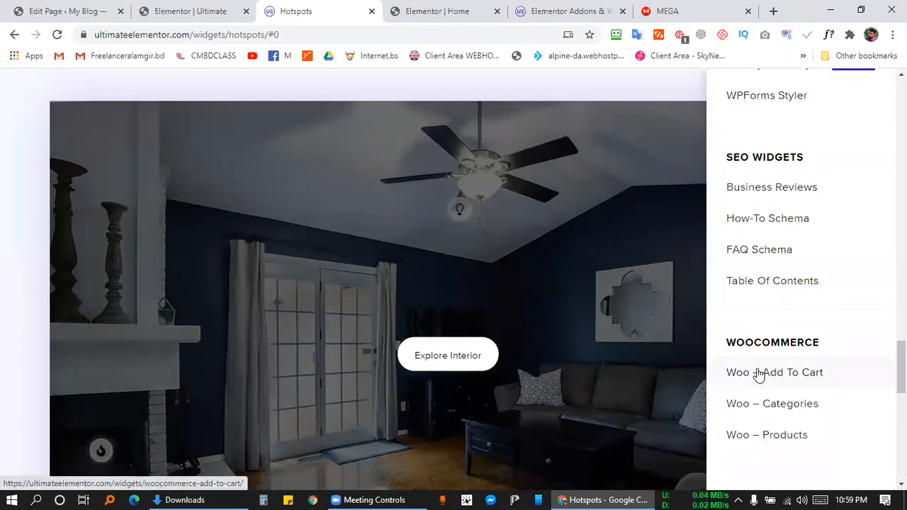
{"action": "scroll", "coordinate": [758, 373], "scroll_direction": "up", "scroll_amount": 8}
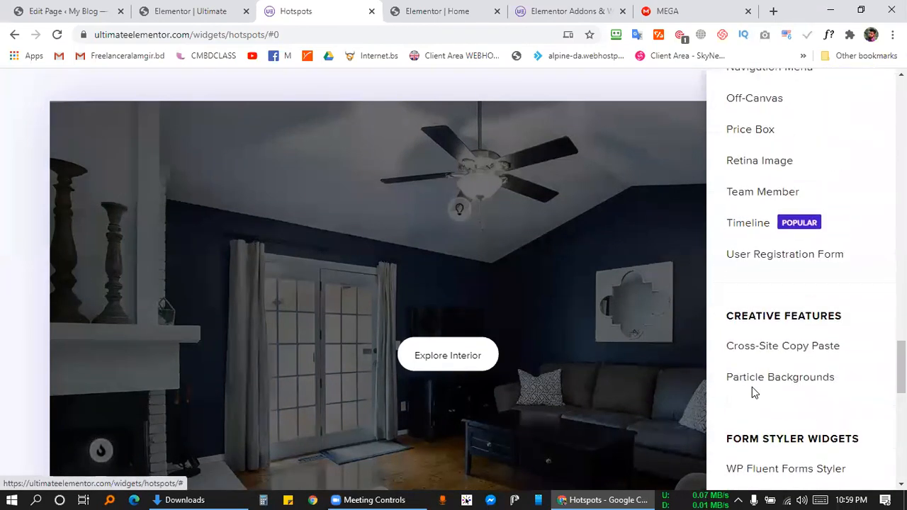
{"action": "scroll", "coordinate": [752, 387], "scroll_direction": "up", "scroll_amount": 6}
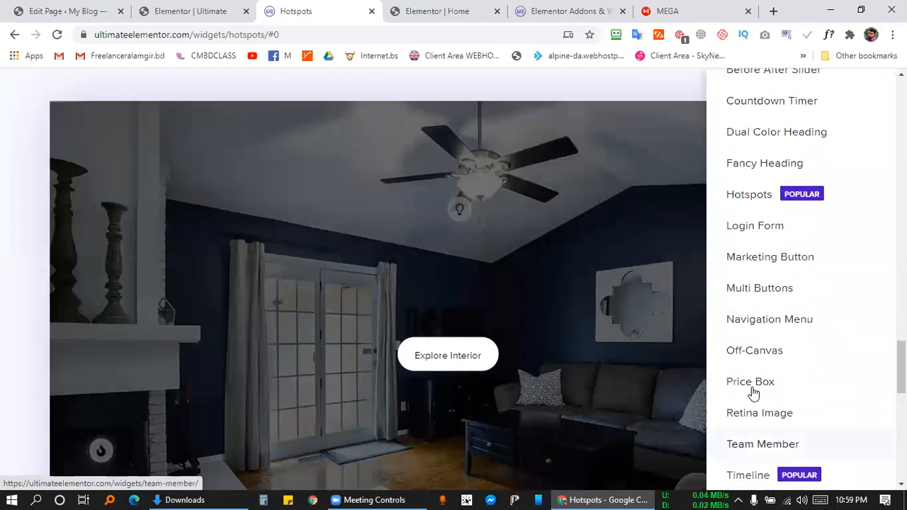
Go through the site's widget list again from content to WooCommerce widgets, close it and look over the Hotspot Tour Features section
{"action": "scroll", "coordinate": [753, 394], "scroll_direction": "up", "scroll_amount": 5}
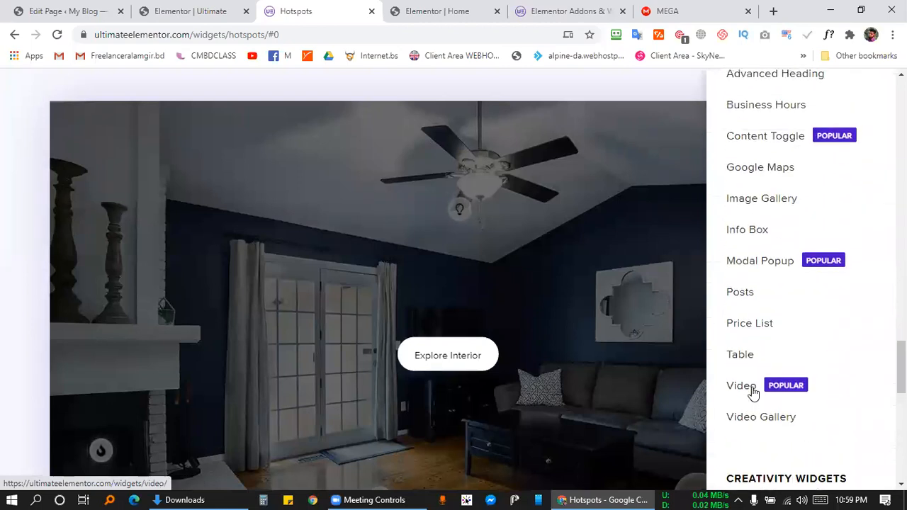
{"action": "scroll", "coordinate": [753, 399], "scroll_direction": "down", "scroll_amount": 16}
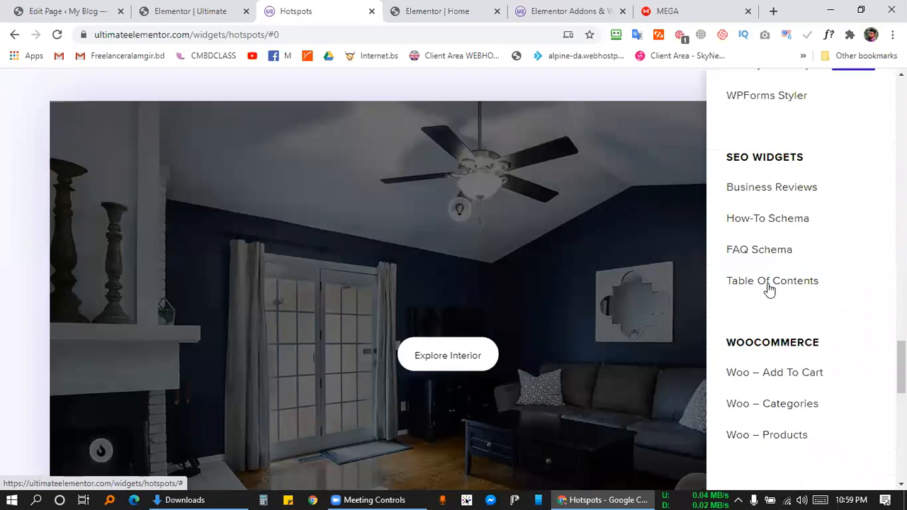
{"action": "scroll", "coordinate": [785, 345], "scroll_direction": "up", "scroll_amount": 5}
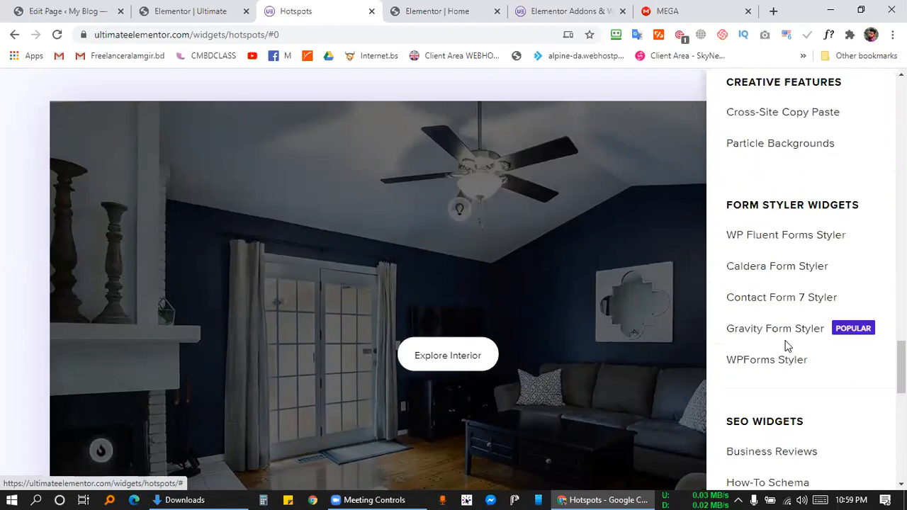
{"action": "scroll", "coordinate": [796, 417], "scroll_direction": "down", "scroll_amount": 1}
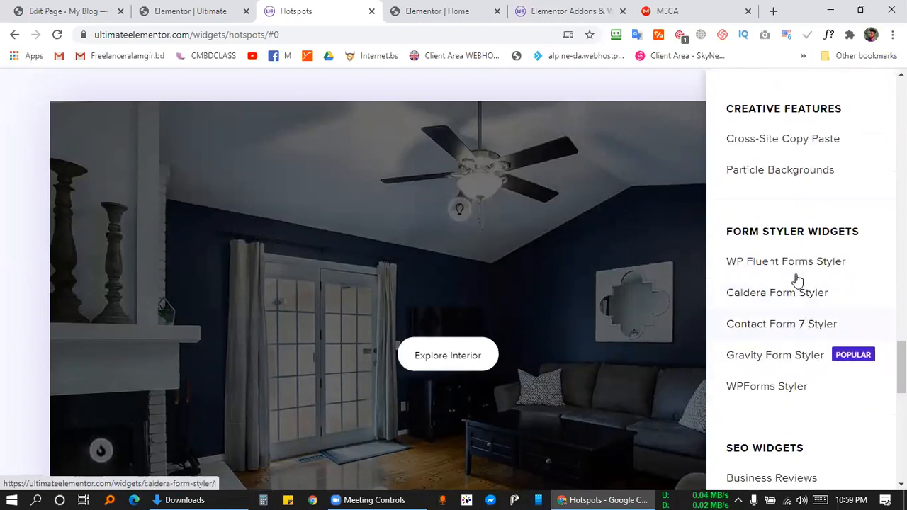
{"action": "scroll", "coordinate": [746, 315], "scroll_direction": "down", "scroll_amount": 2}
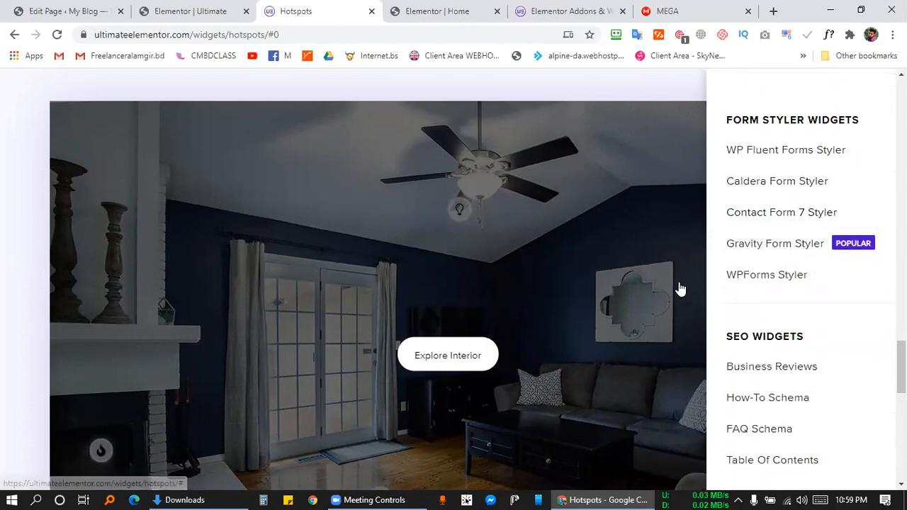
{"action": "scroll", "coordinate": [683, 288], "scroll_direction": "down", "scroll_amount": 2}
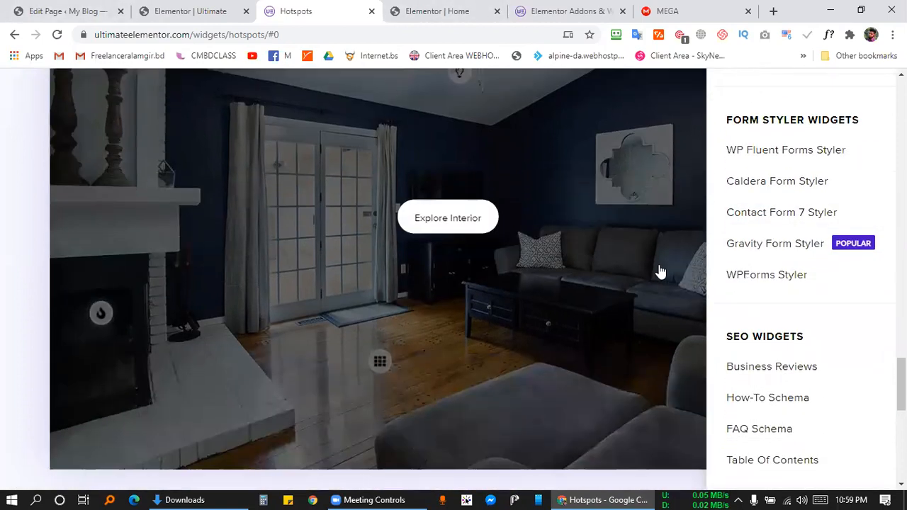
{"action": "scroll", "coordinate": [762, 298], "scroll_direction": "up", "scroll_amount": 3}
{"action": "scroll", "coordinate": [761, 298], "scroll_direction": "up", "scroll_amount": 10}
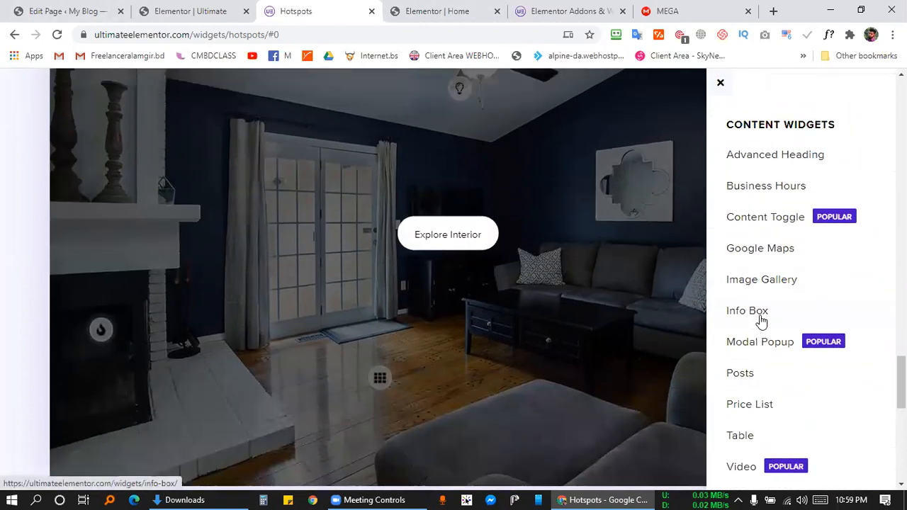
{"action": "scroll", "coordinate": [828, 379], "scroll_direction": "up", "scroll_amount": 3}
{"action": "scroll", "coordinate": [828, 378], "scroll_direction": "down", "scroll_amount": 10}
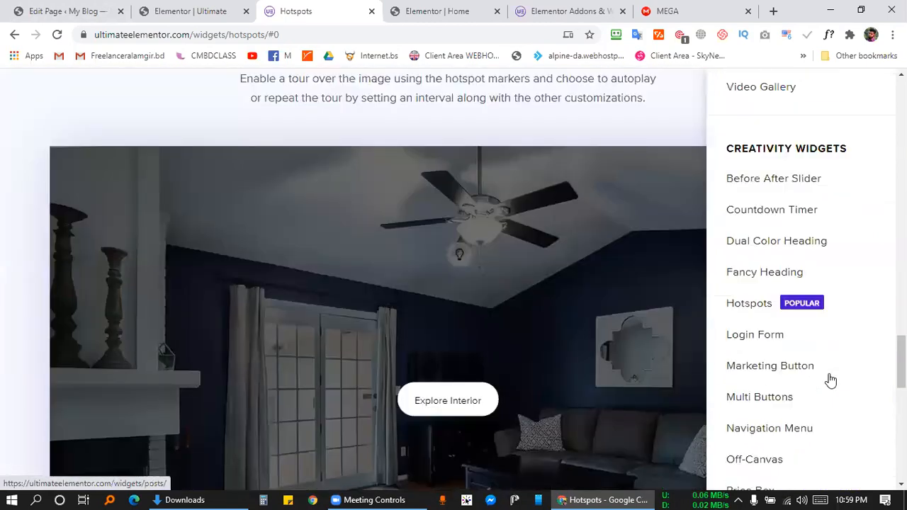
{"action": "scroll", "coordinate": [693, 222], "scroll_direction": "up", "scroll_amount": 2}
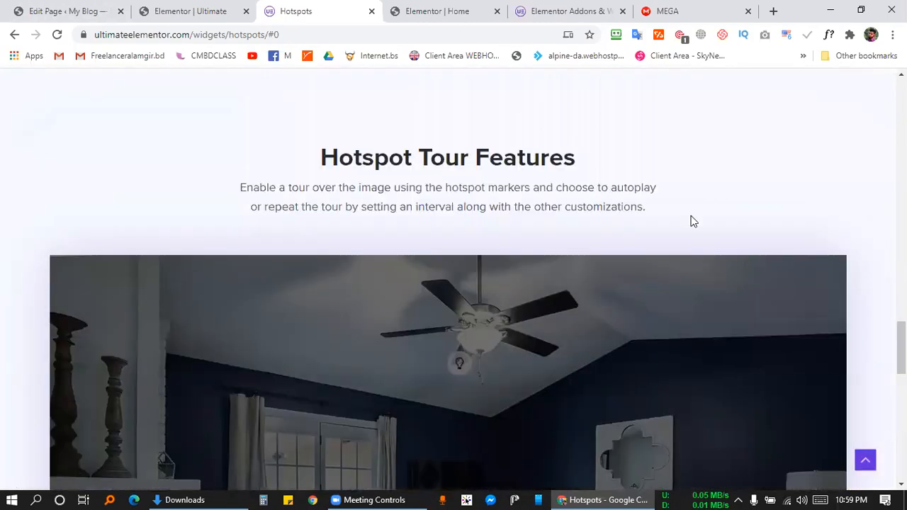
{"action": "scroll", "coordinate": [449, 221], "scroll_direction": "up", "scroll_amount": 3}
{"action": "scroll", "coordinate": [345, 265], "scroll_direction": "up", "scroll_amount": 3}
Switch to the Home page in the Elementor editor, review it down to its footer and compare that with the Ultimate Addons homepage footer
{"action": "left_click", "coordinate": [674, 10]}
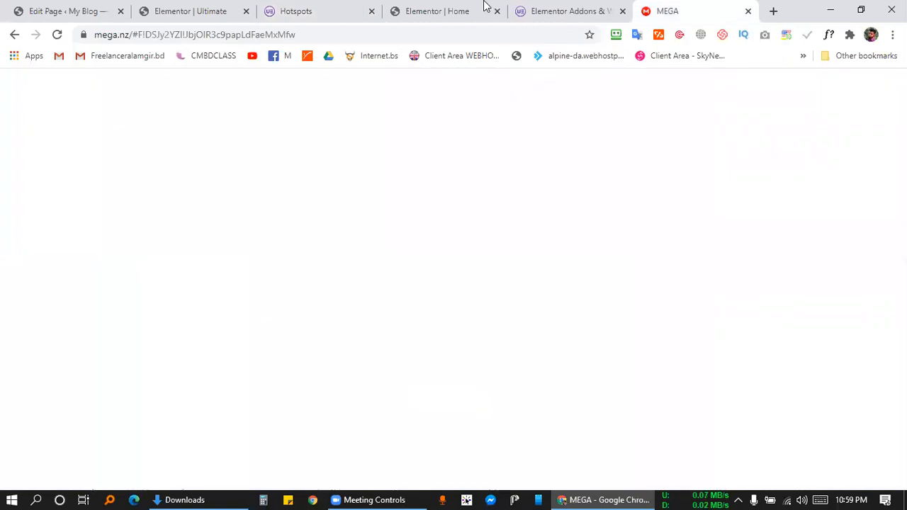
{"action": "left_click", "coordinate": [432, 10]}
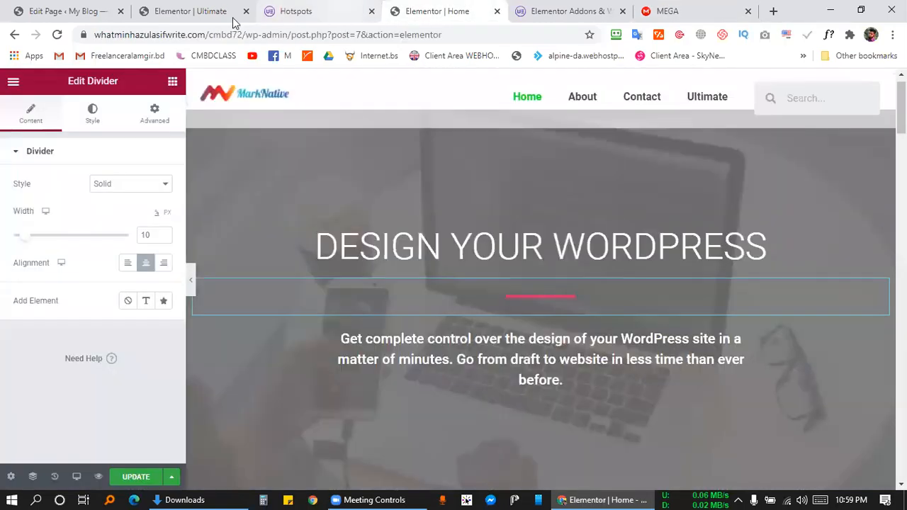
{"action": "left_click", "coordinate": [323, 11]}
{"action": "left_click", "coordinate": [436, 9]}
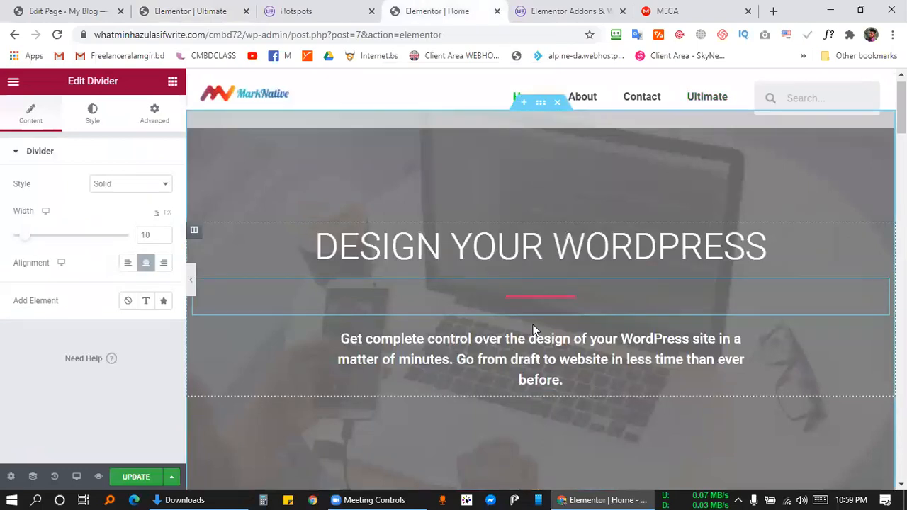
{"action": "scroll", "coordinate": [533, 330], "scroll_direction": "down", "scroll_amount": 15}
{"action": "scroll", "coordinate": [500, 385], "scroll_direction": "down", "scroll_amount": 10}
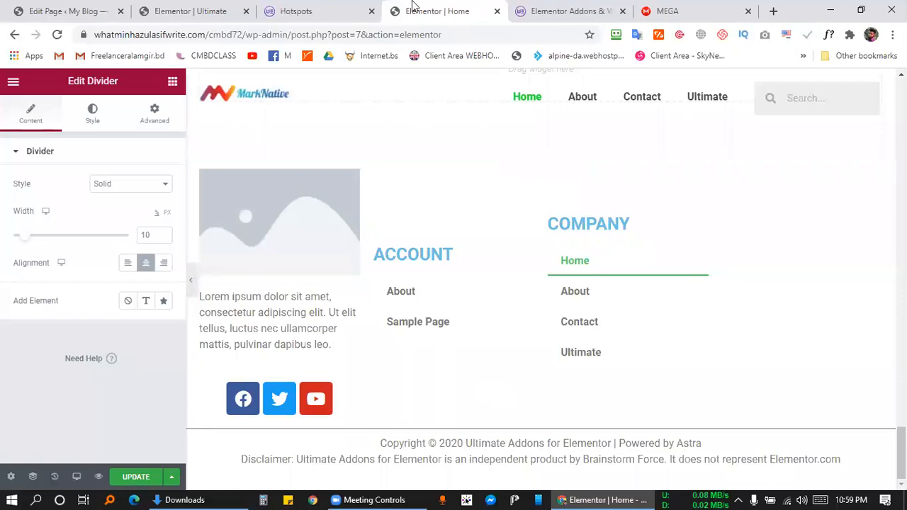
{"action": "key", "text": "ctrl+Tab"}
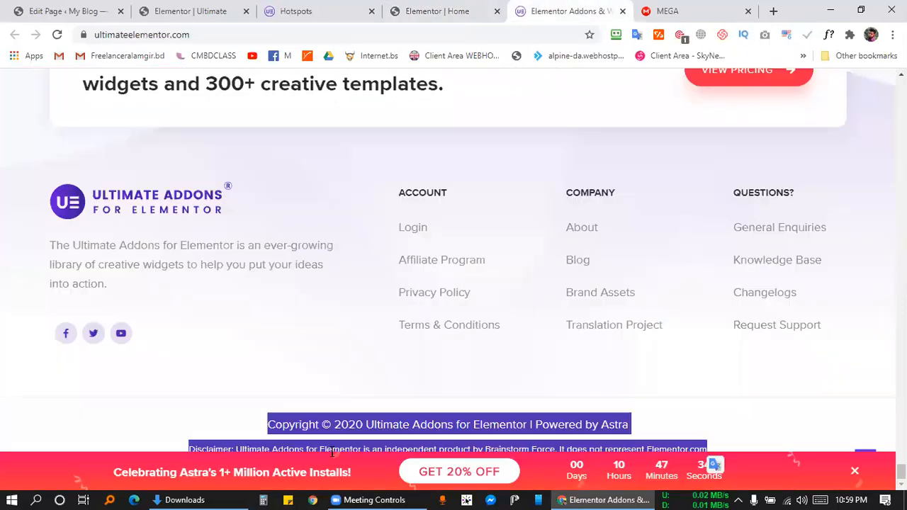